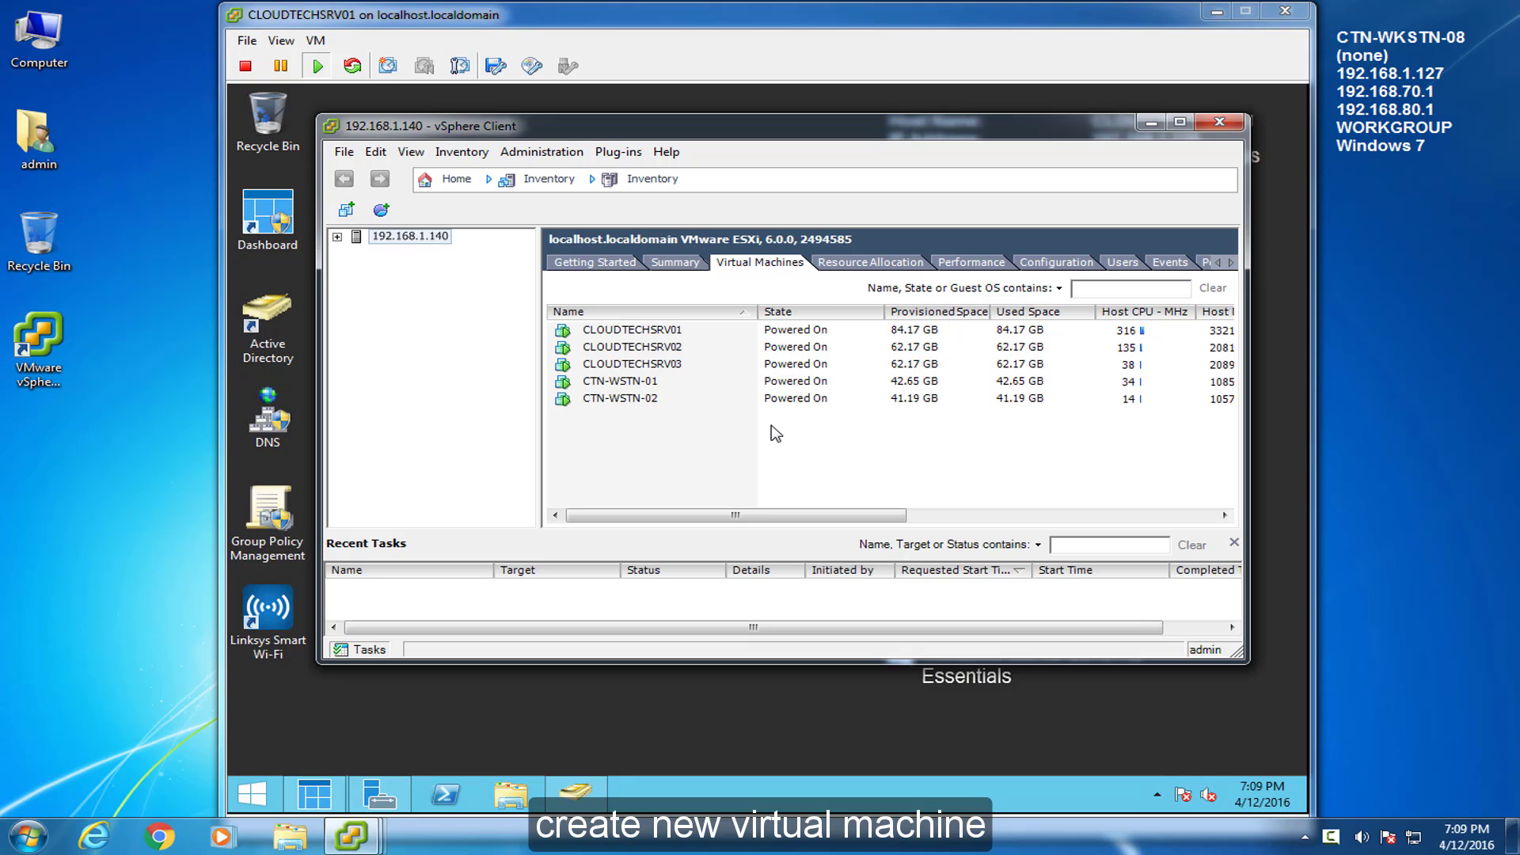
Start a Typical new virtual machine named CLOUDTECHSRV04, stored on datastore1
{"action": "right_click", "coordinate": [571, 420]}
{"action": "left_click", "coordinate": [601, 432]}
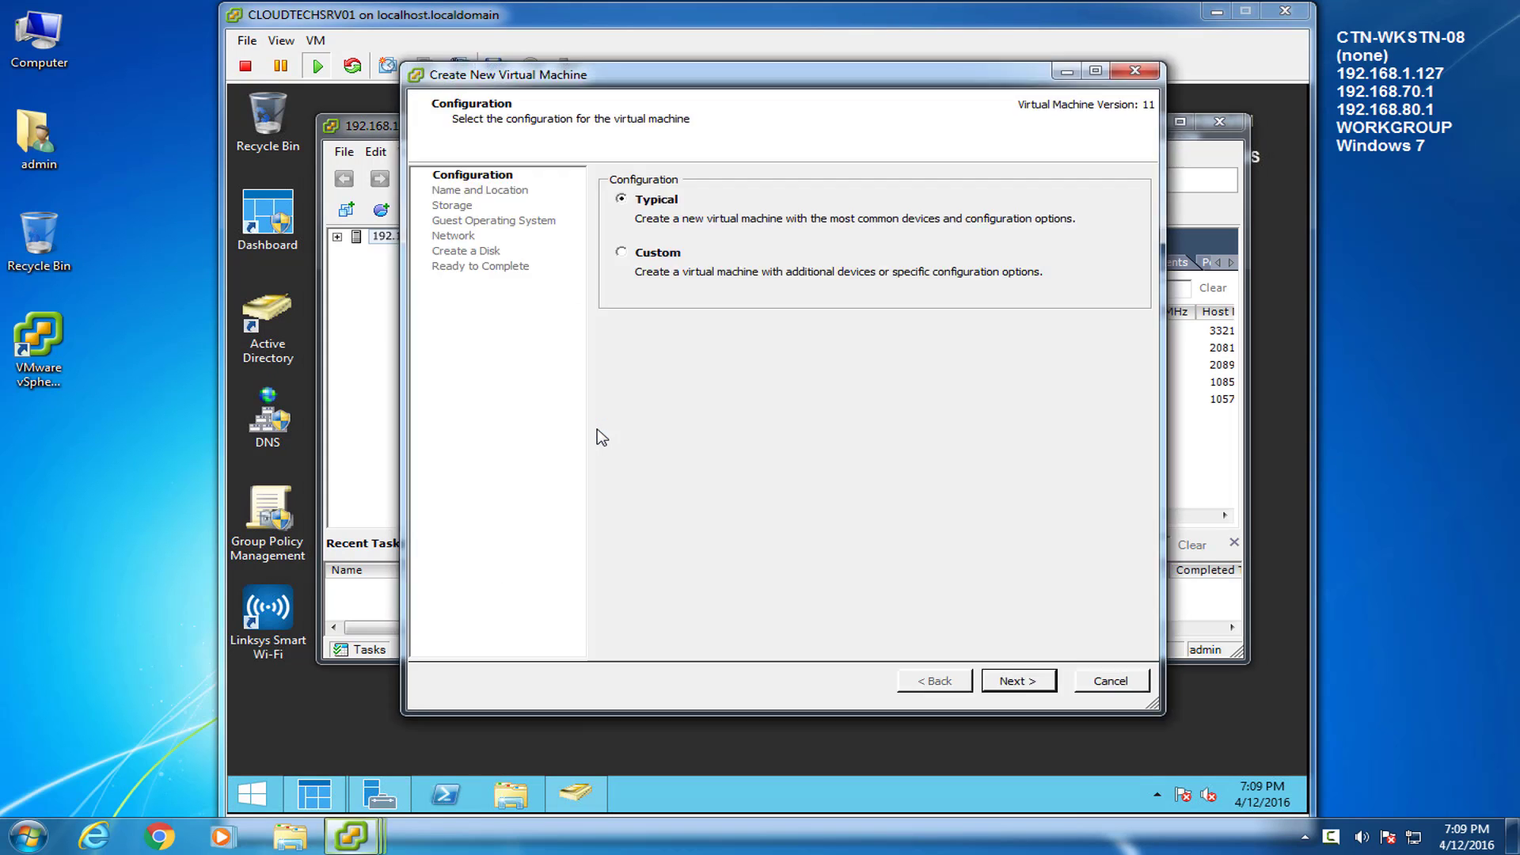
{"action": "left_click", "coordinate": [1017, 681]}
{"action": "type", "text": "CLOUDTECHSRV04"}
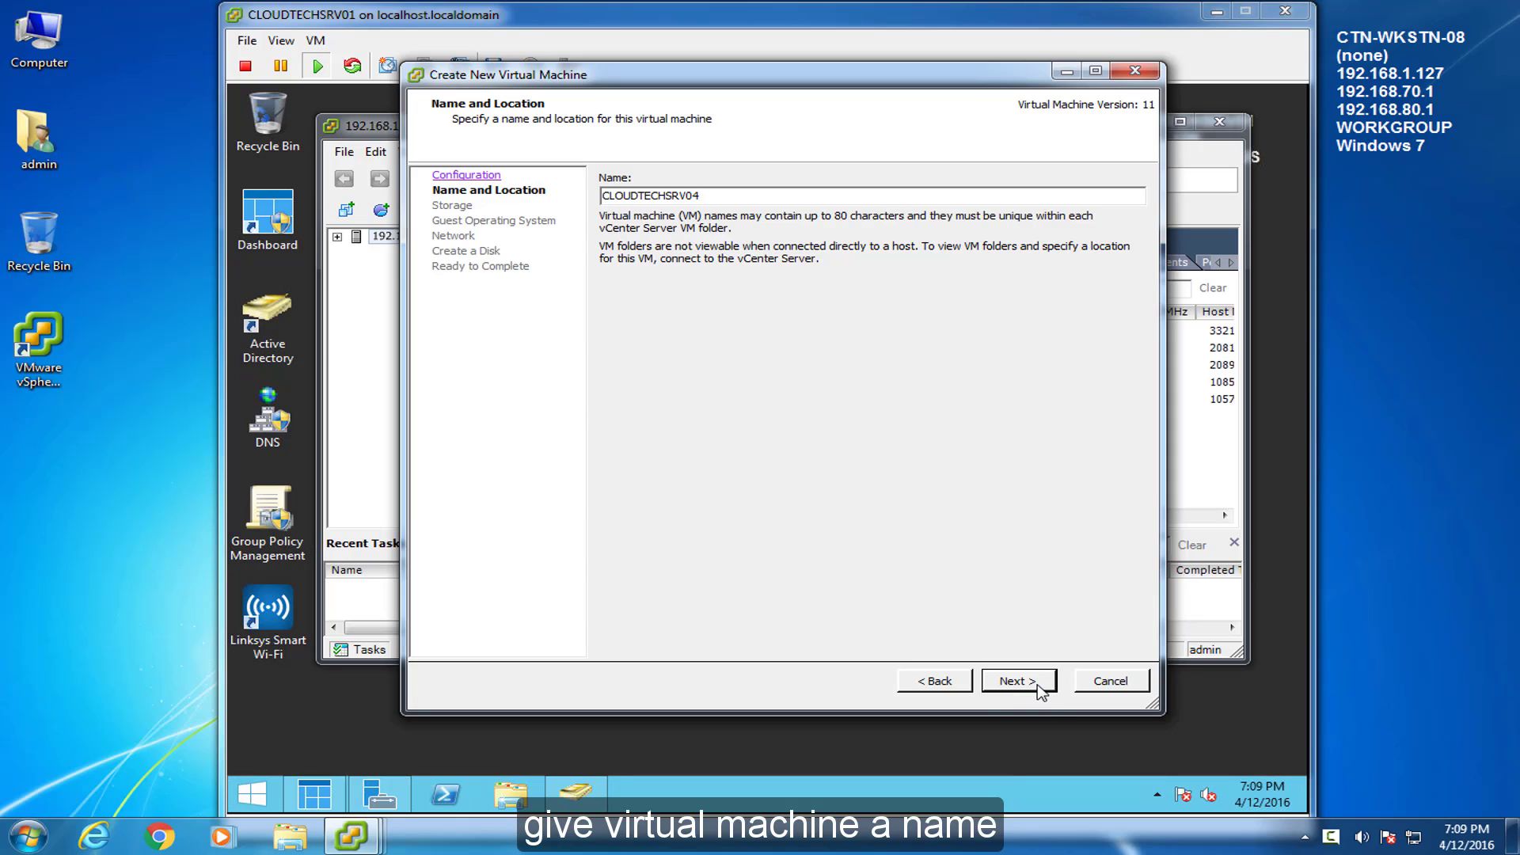
{"action": "left_click", "coordinate": [1037, 688]}
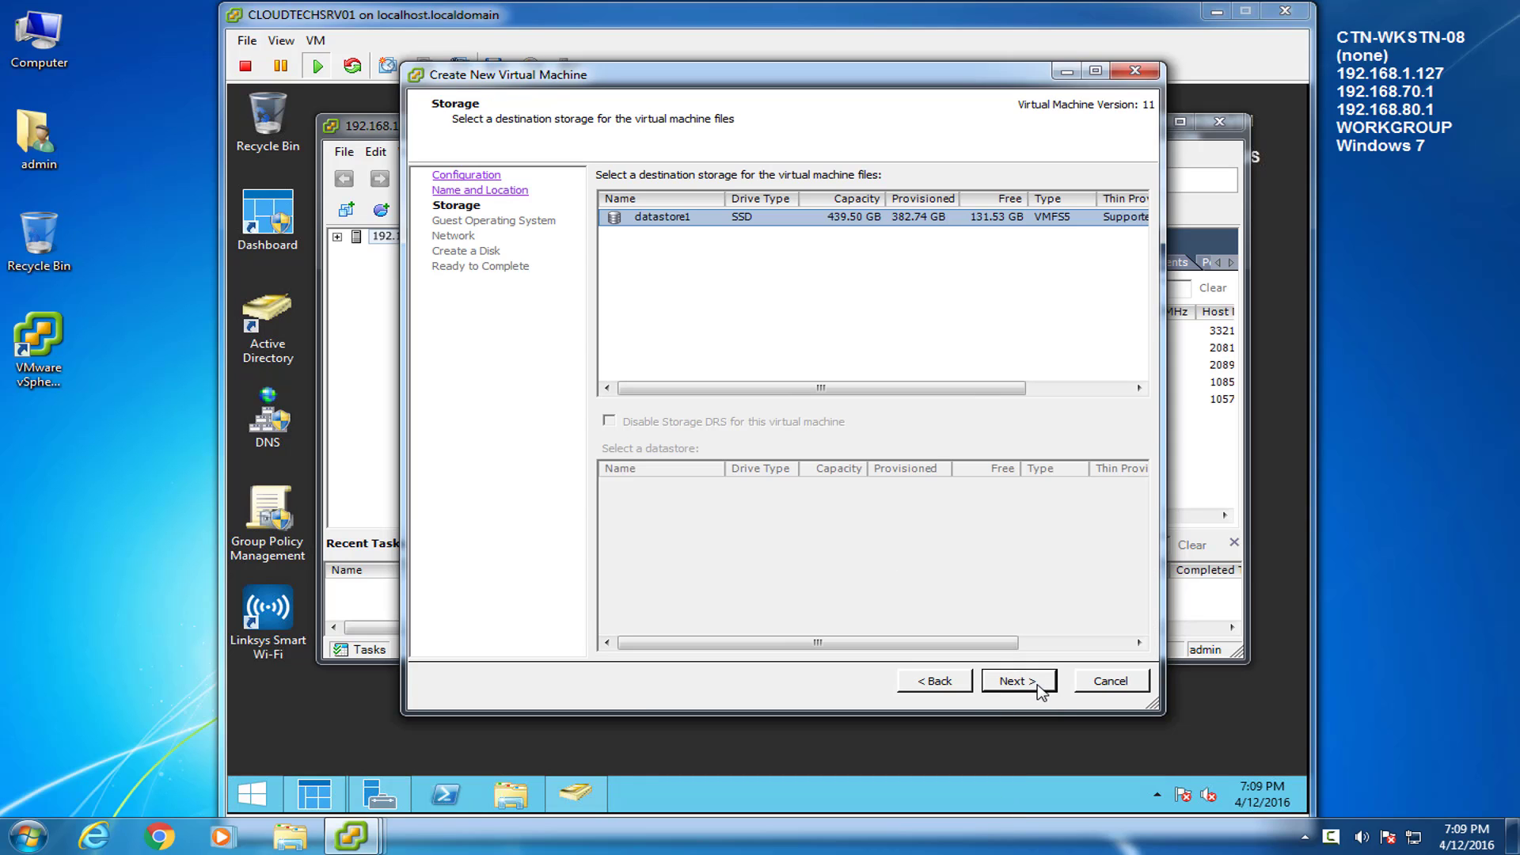
{"action": "left_click", "coordinate": [1039, 691]}
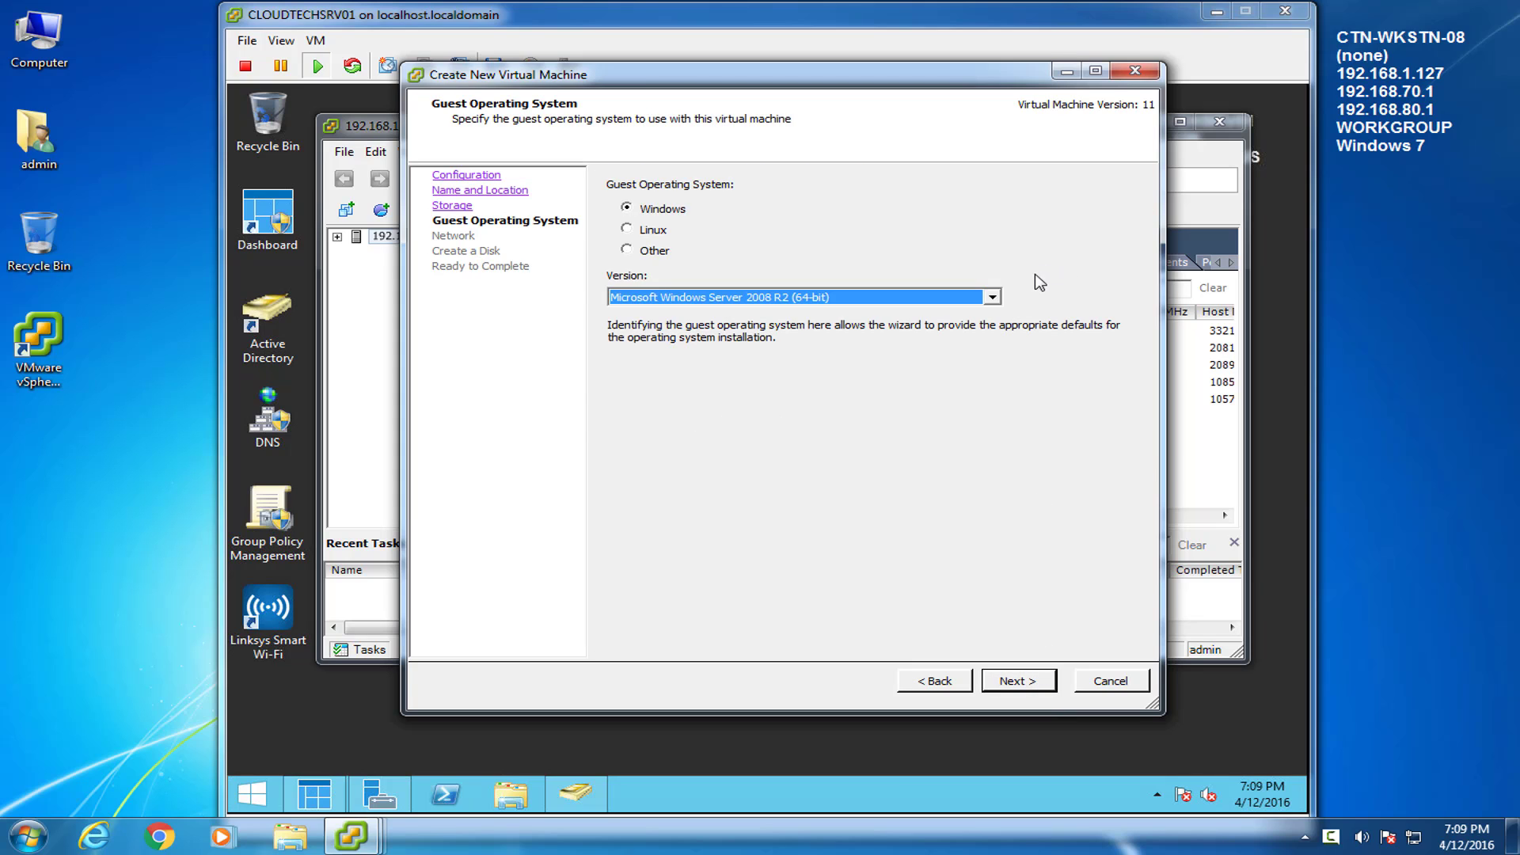
Choose Windows Server 2012 (64-bit), keep the default network, and set a 32 GB disk with Edit settings ticked
{"action": "left_click", "coordinate": [992, 297]}
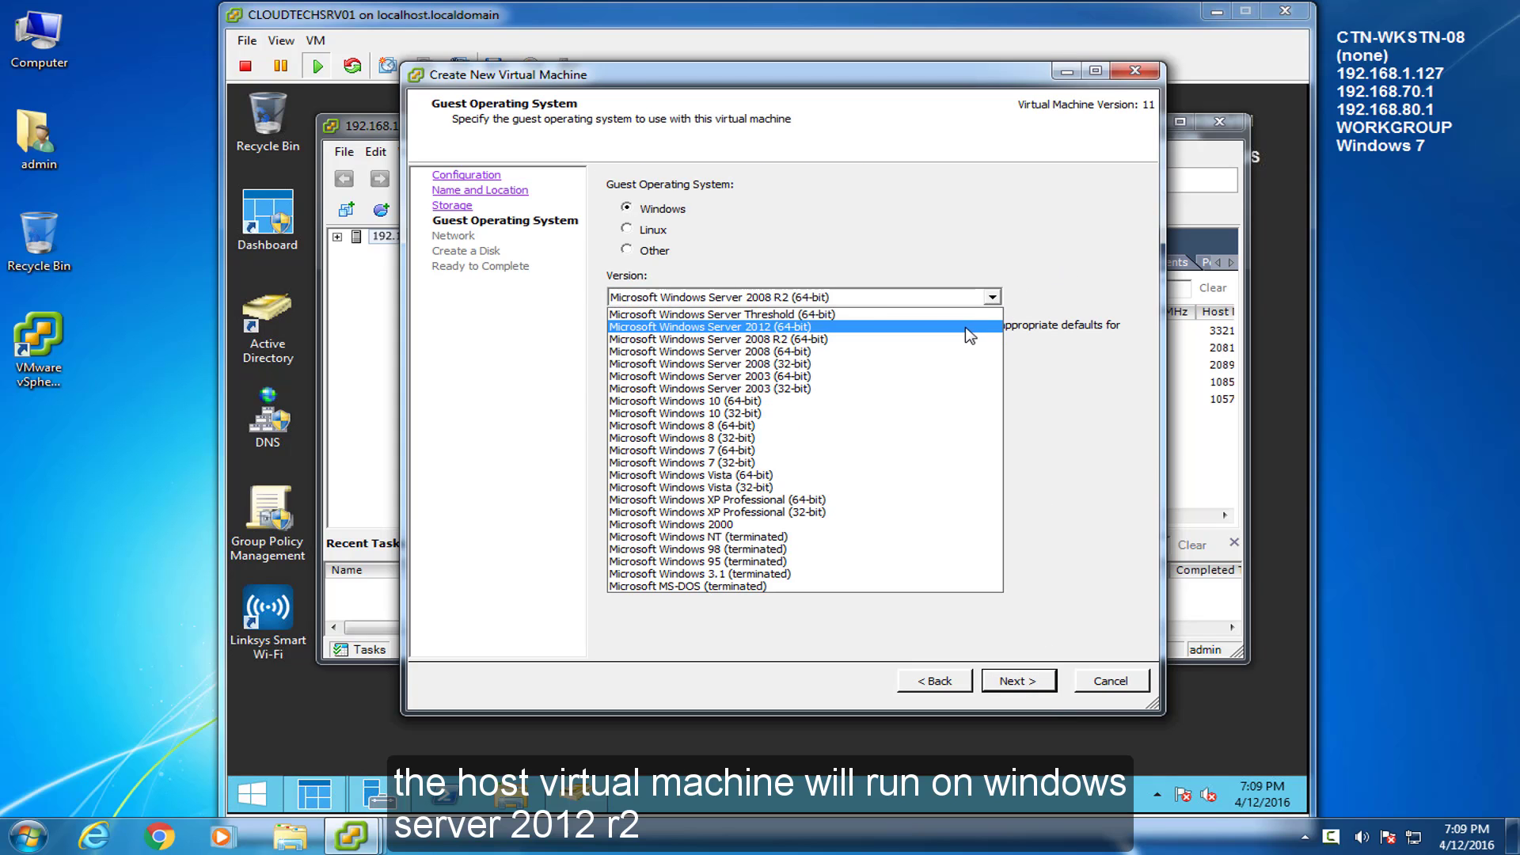
{"action": "left_click", "coordinate": [968, 327]}
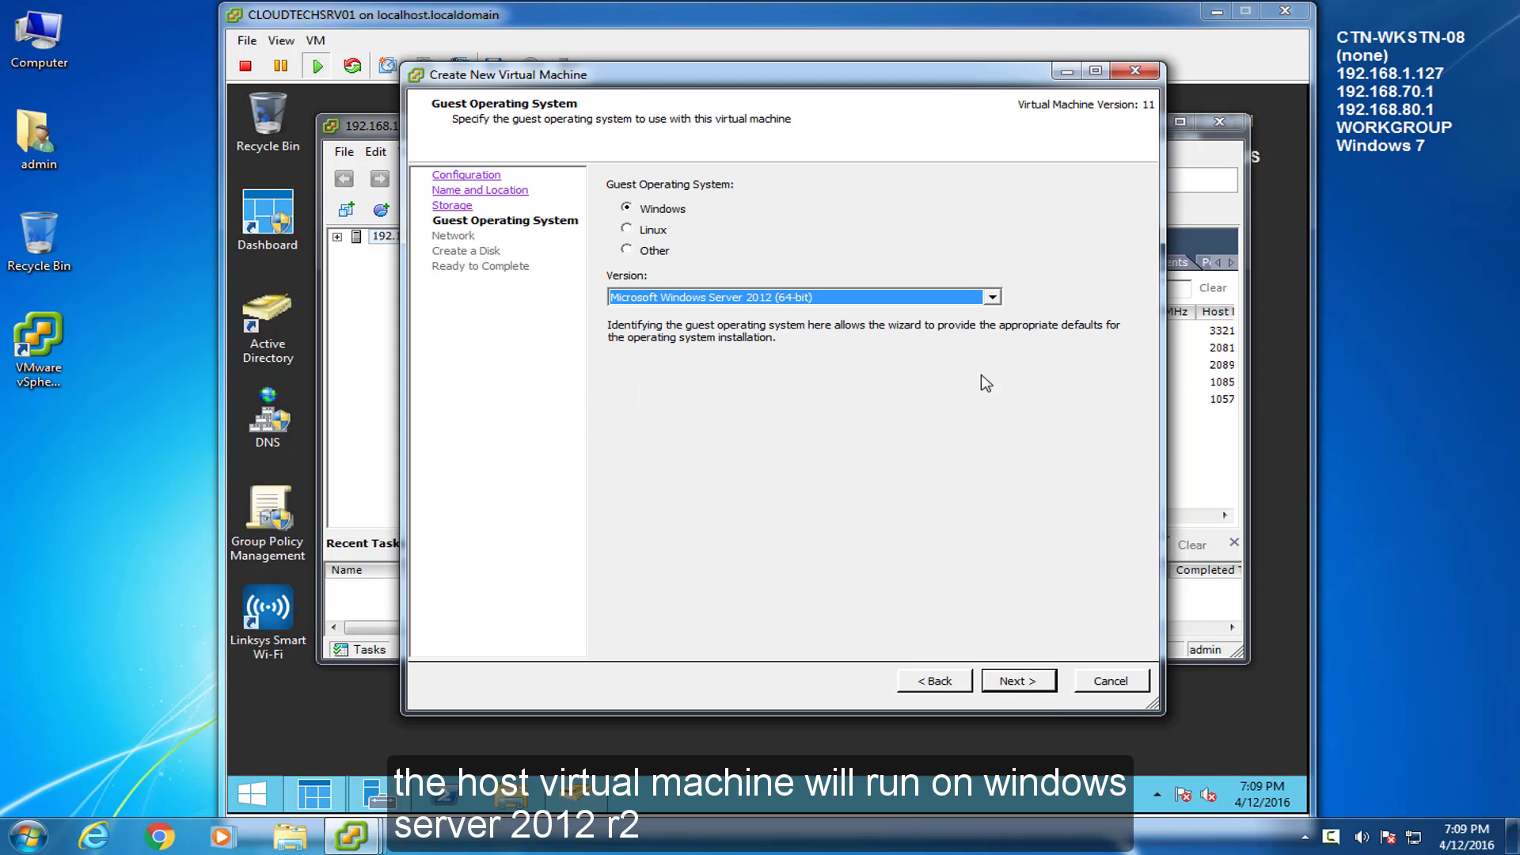
{"action": "left_click", "coordinate": [1051, 690]}
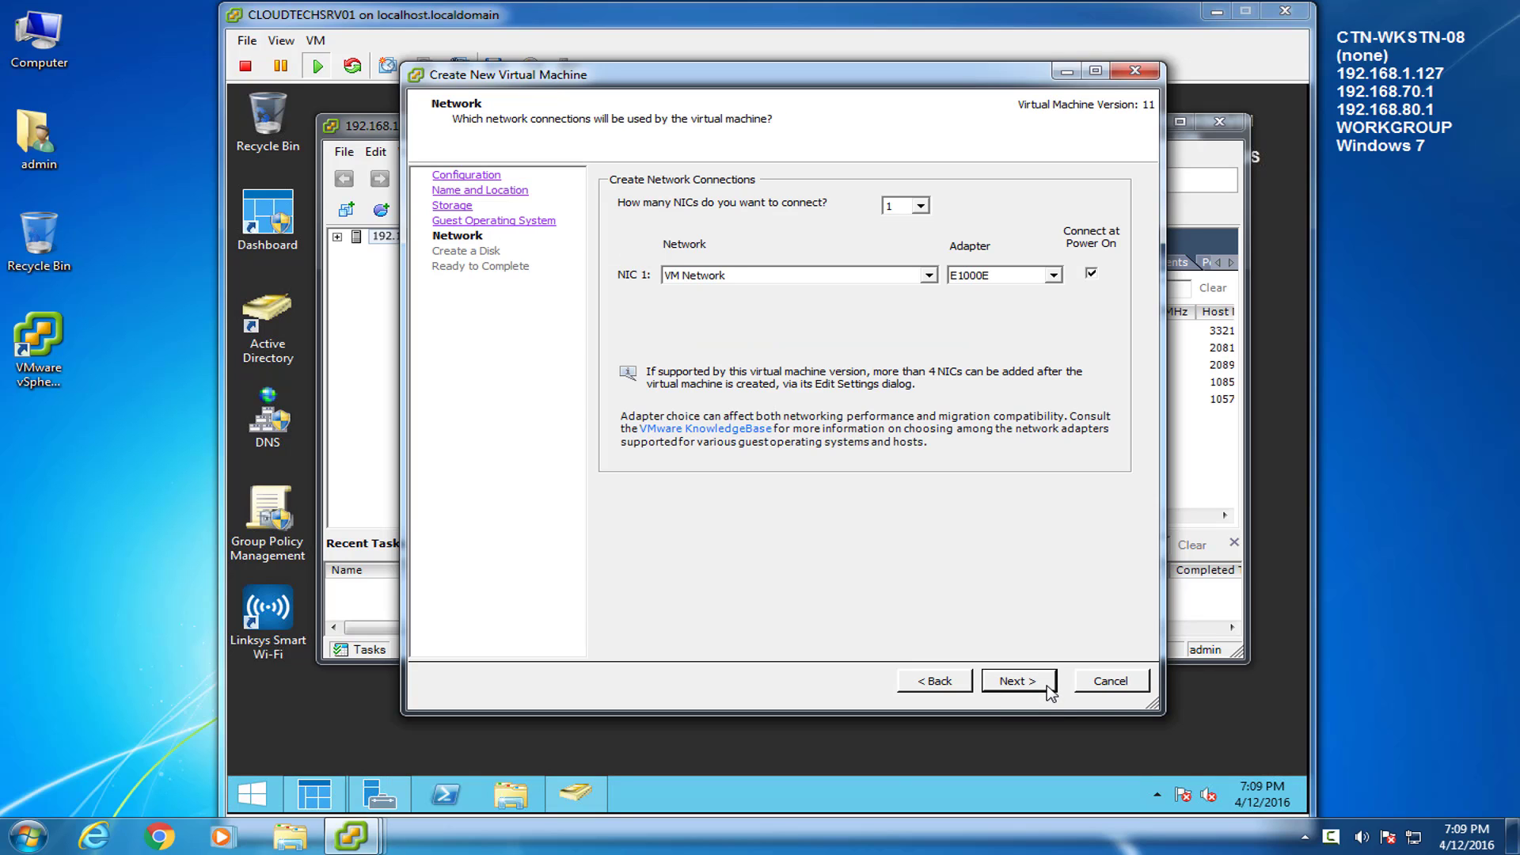
{"action": "left_click", "coordinate": [1018, 682]}
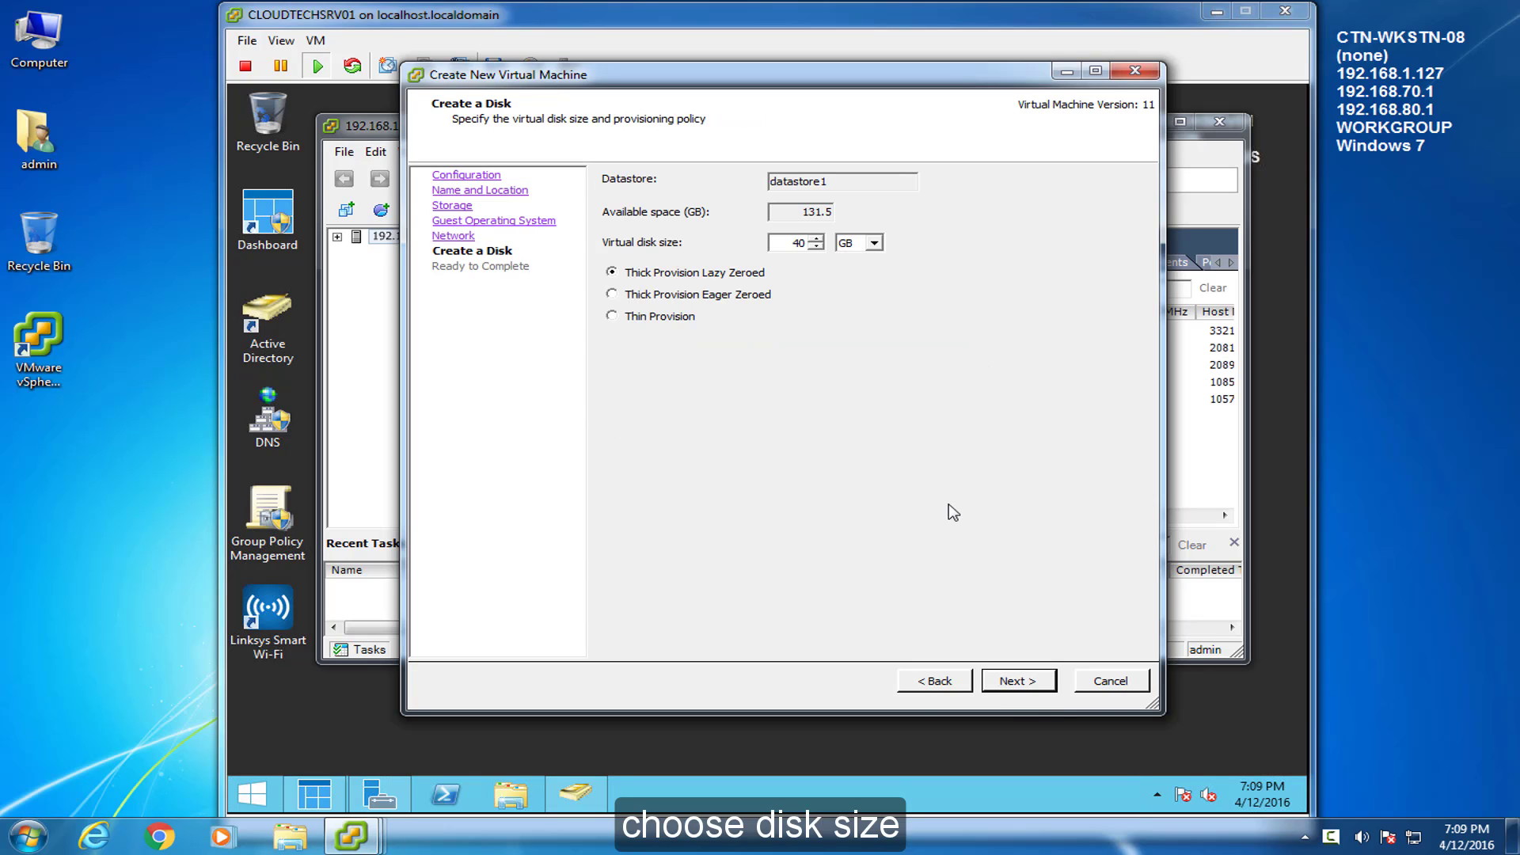
{"action": "double_click", "coordinate": [779, 241]}
{"action": "type", "text": "32"}
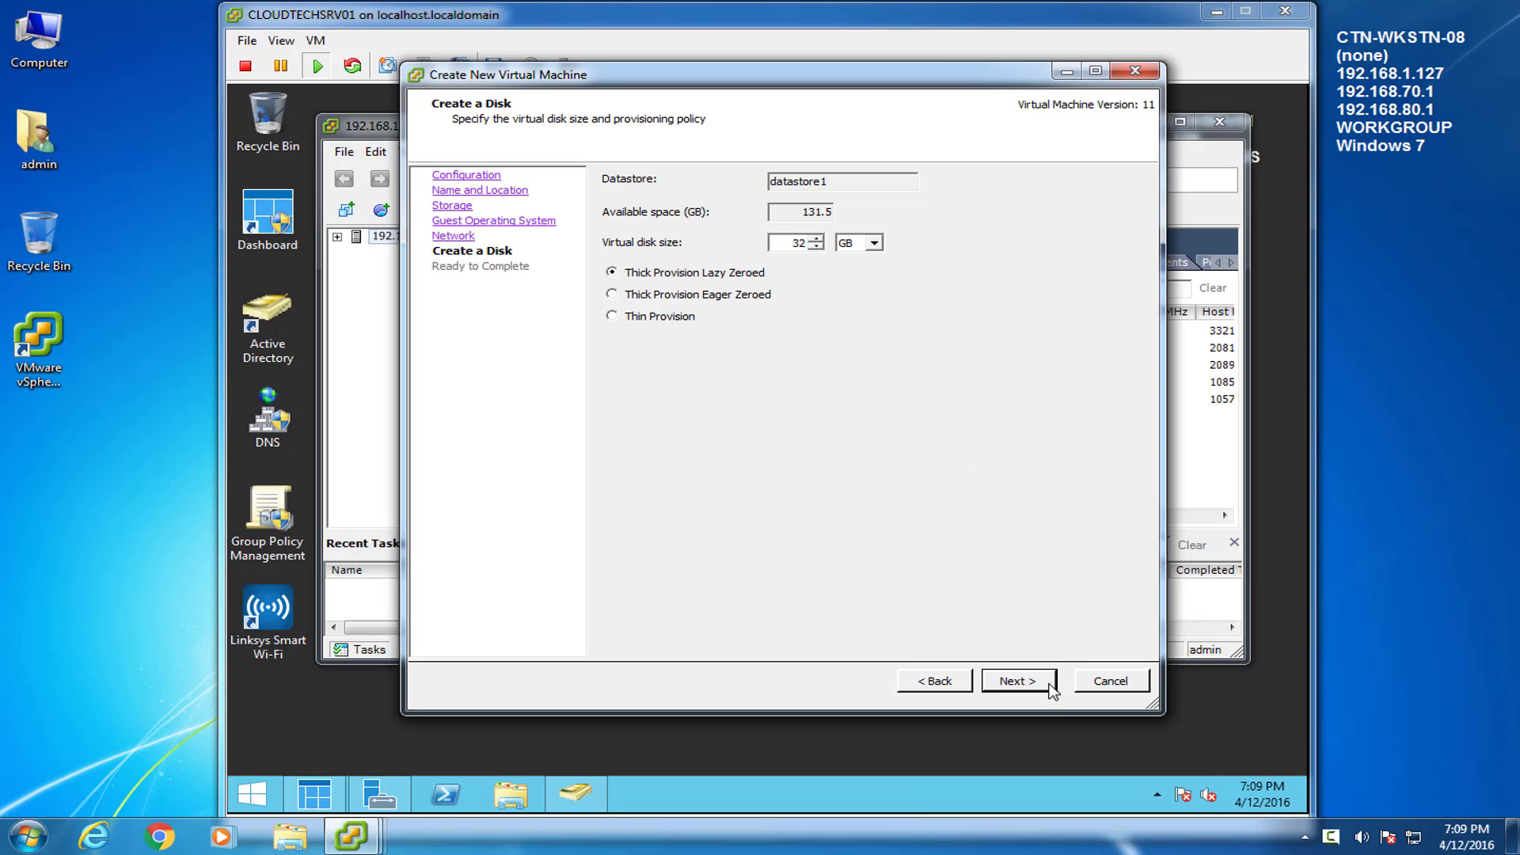
{"action": "left_click", "coordinate": [1050, 686]}
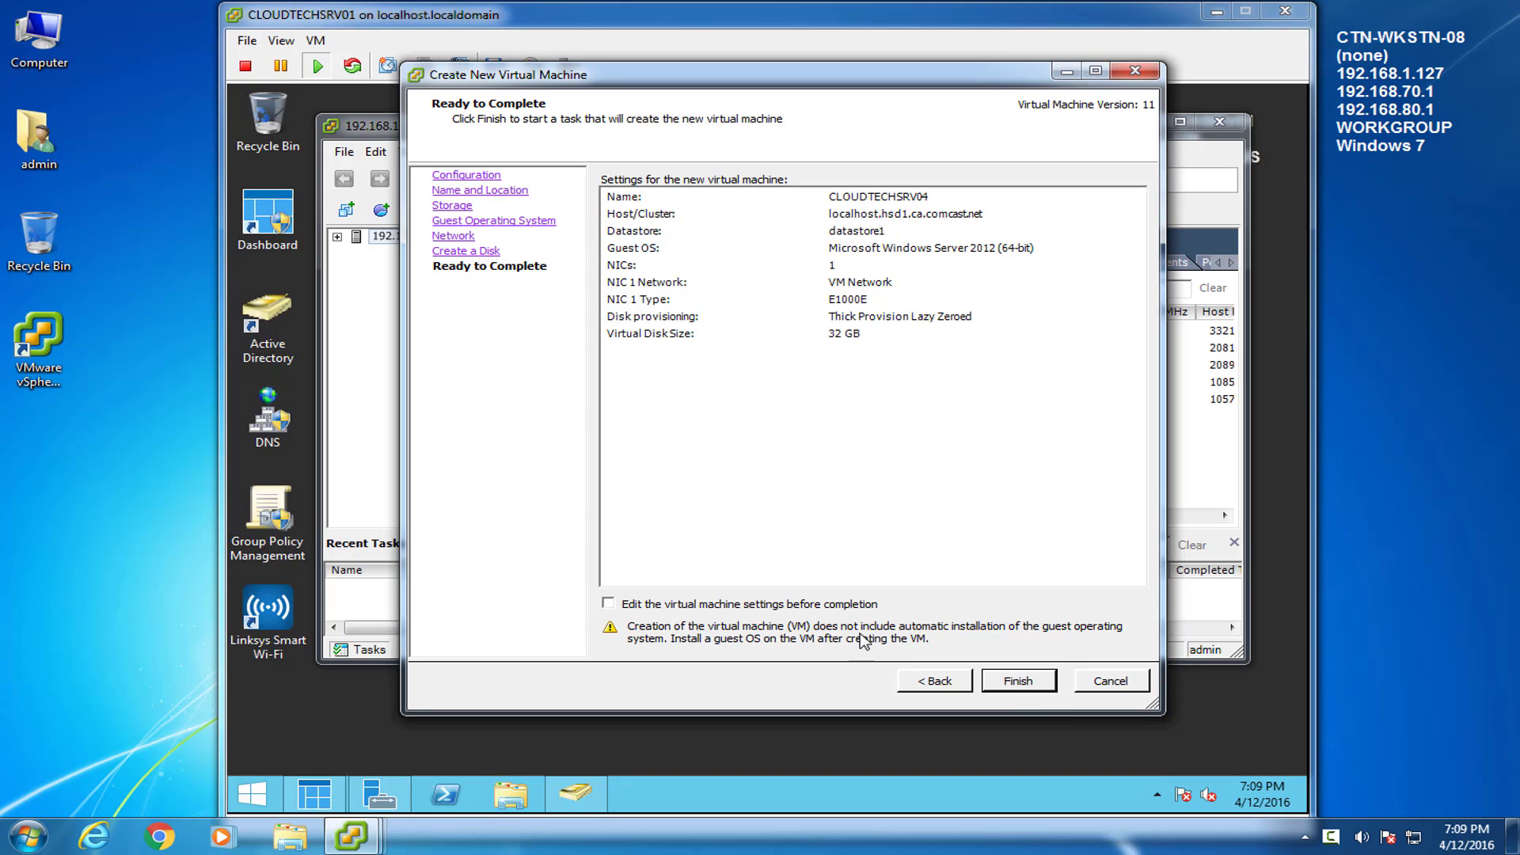
{"action": "left_click", "coordinate": [609, 603]}
Give the VM 2 virtual sockets with 2 cores each, 4 cores total
{"action": "left_click", "coordinate": [1037, 689]}
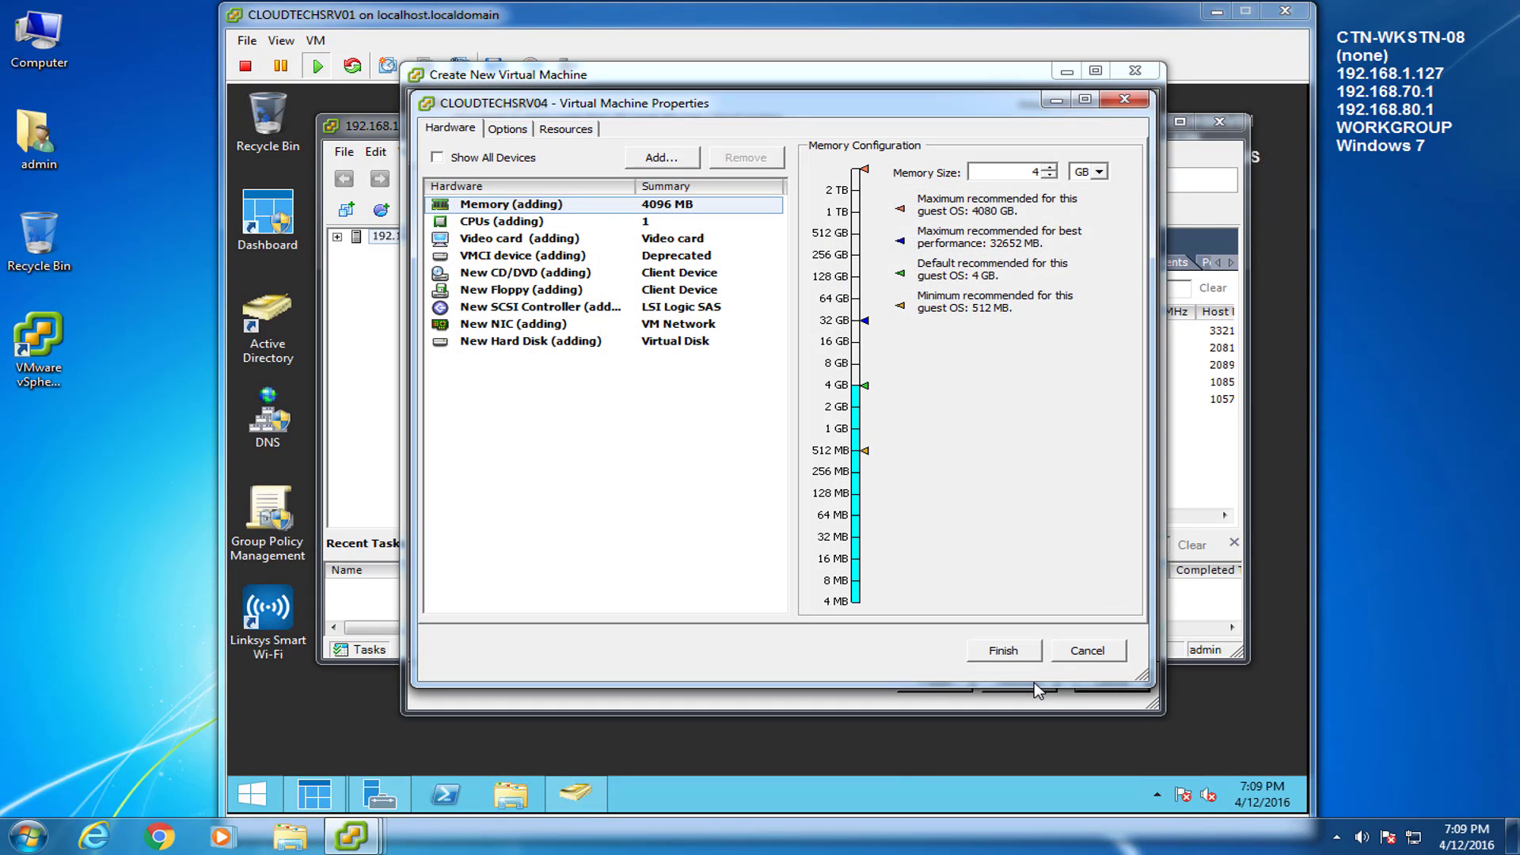
{"action": "left_click", "coordinate": [505, 221]}
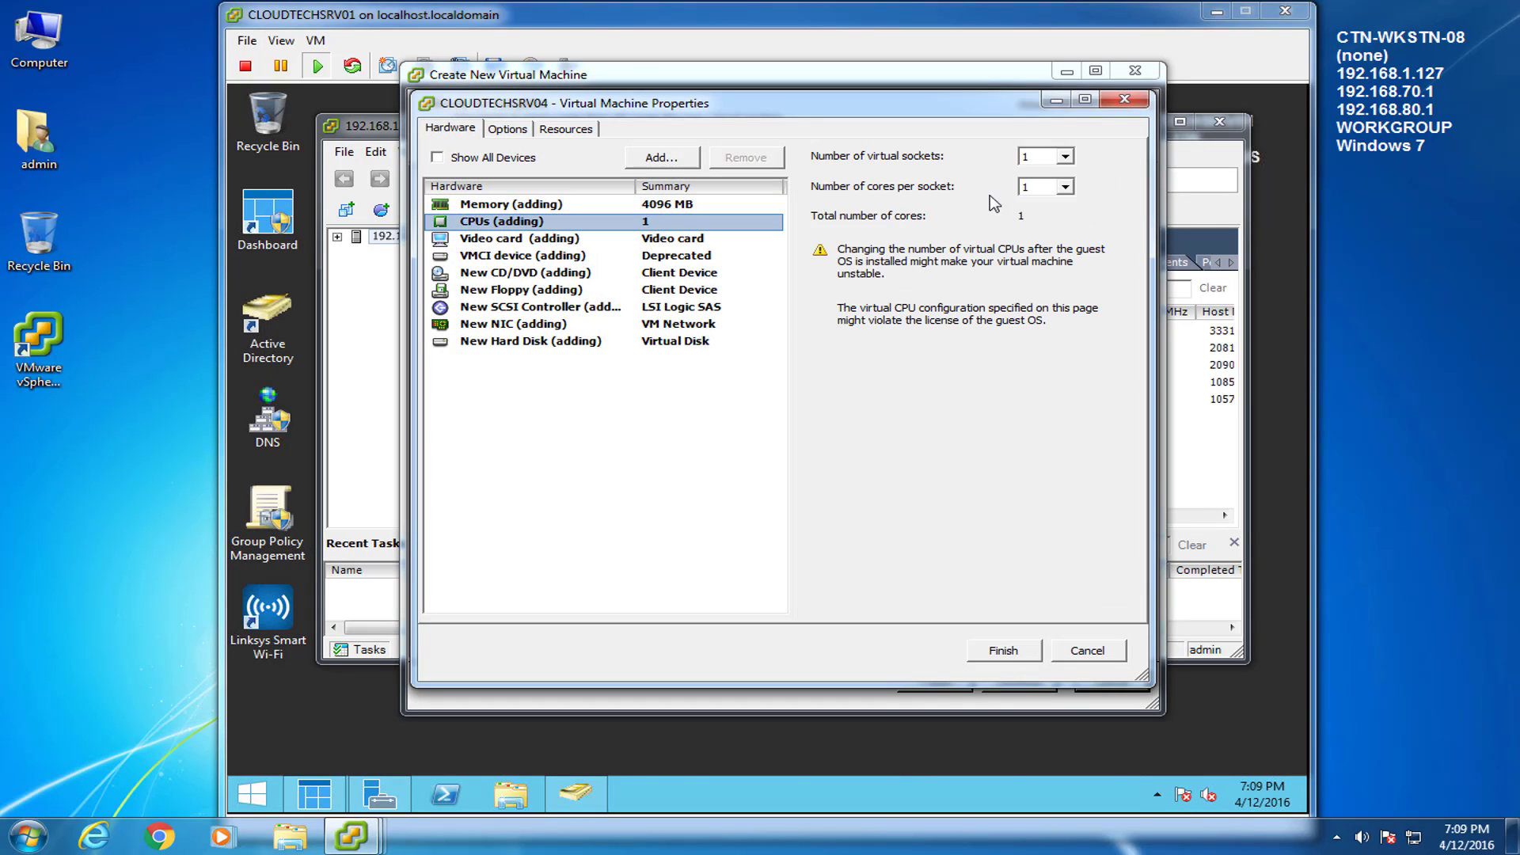
{"action": "left_click", "coordinate": [1066, 157]}
{"action": "left_click", "coordinate": [1033, 185]}
{"action": "left_click", "coordinate": [1065, 187]}
{"action": "left_click", "coordinate": [1061, 217]}
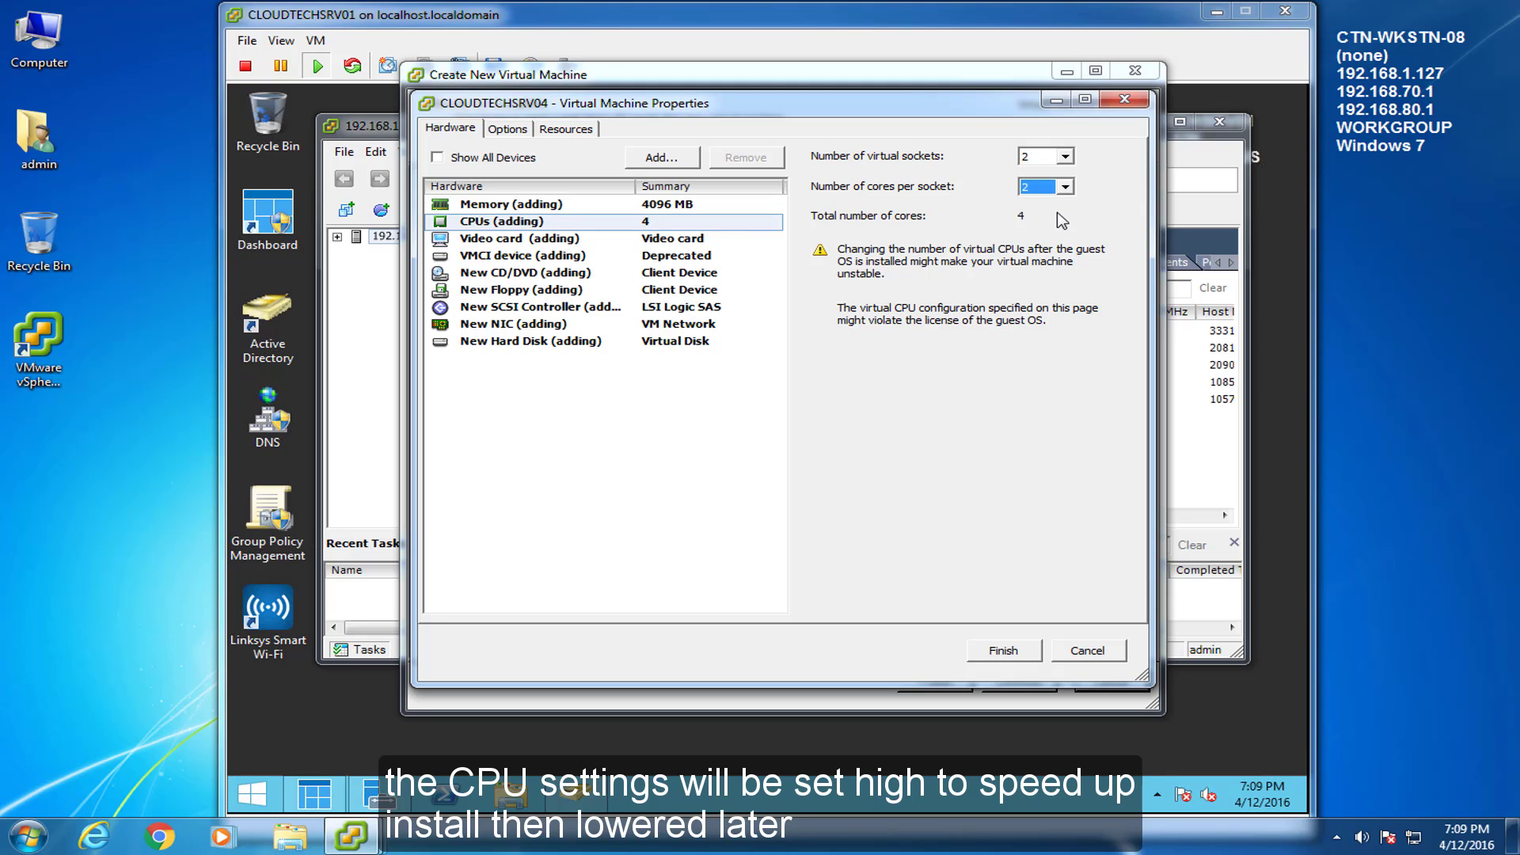
Map the CD/DVD drive to datastore1's Windows Server 2012 R2.iso, connected at power on
{"action": "left_click", "coordinate": [489, 275]}
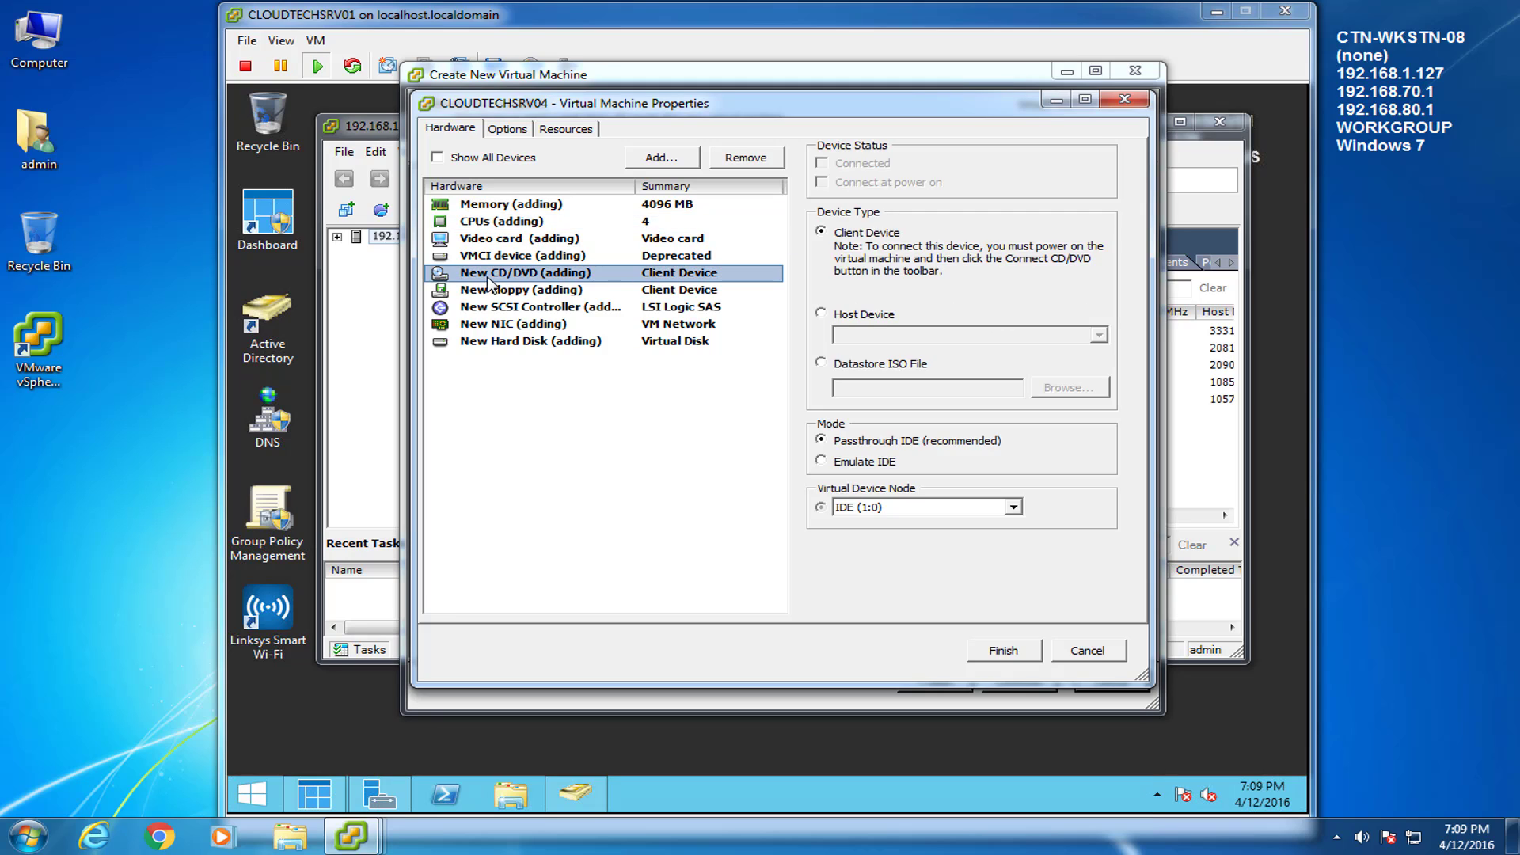
{"action": "left_click", "coordinate": [821, 363]}
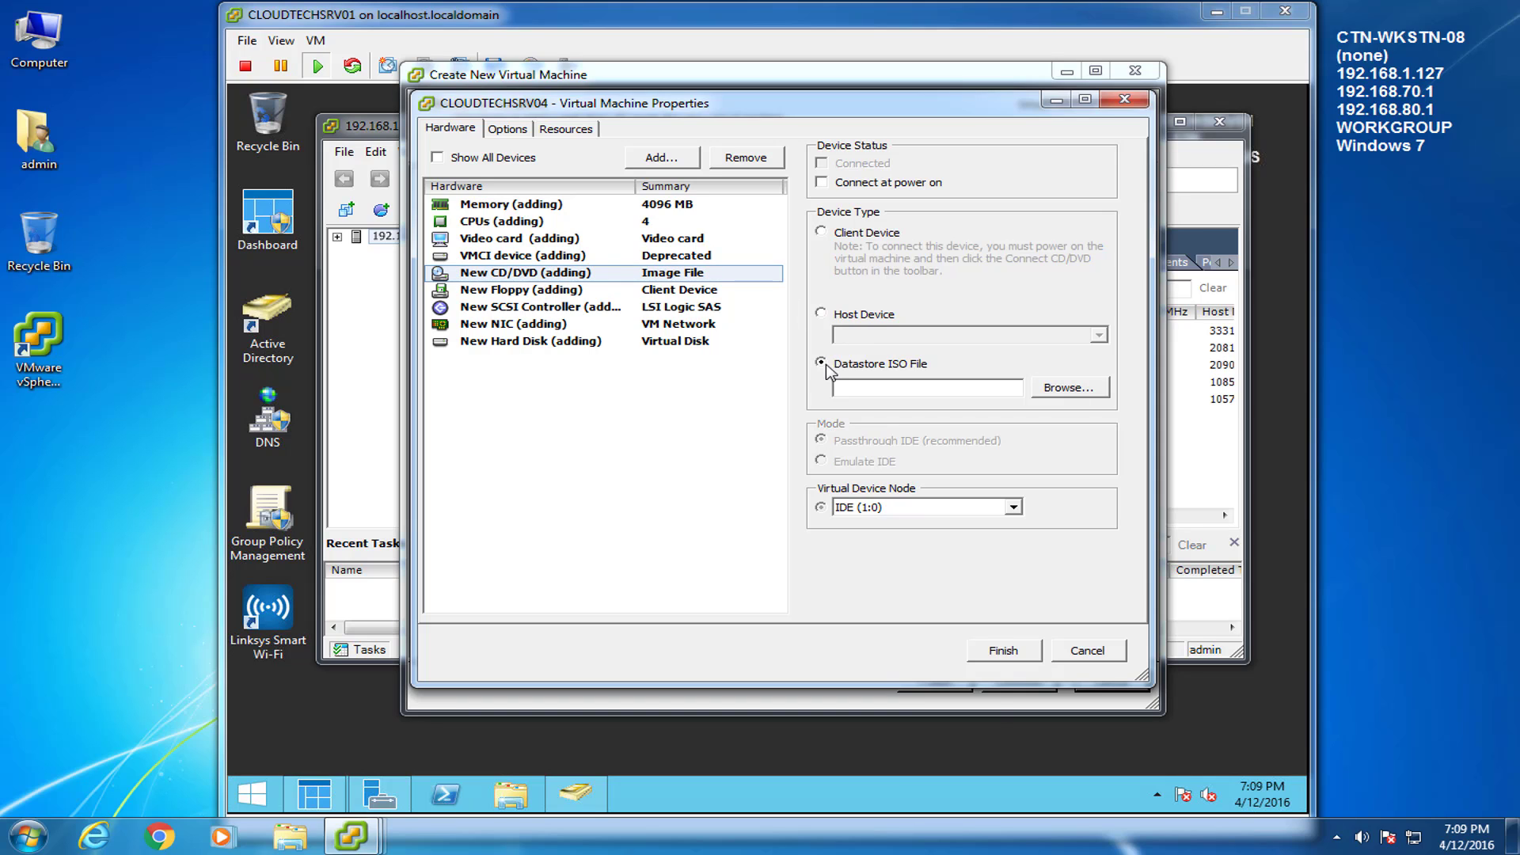
{"action": "left_click", "coordinate": [1050, 387]}
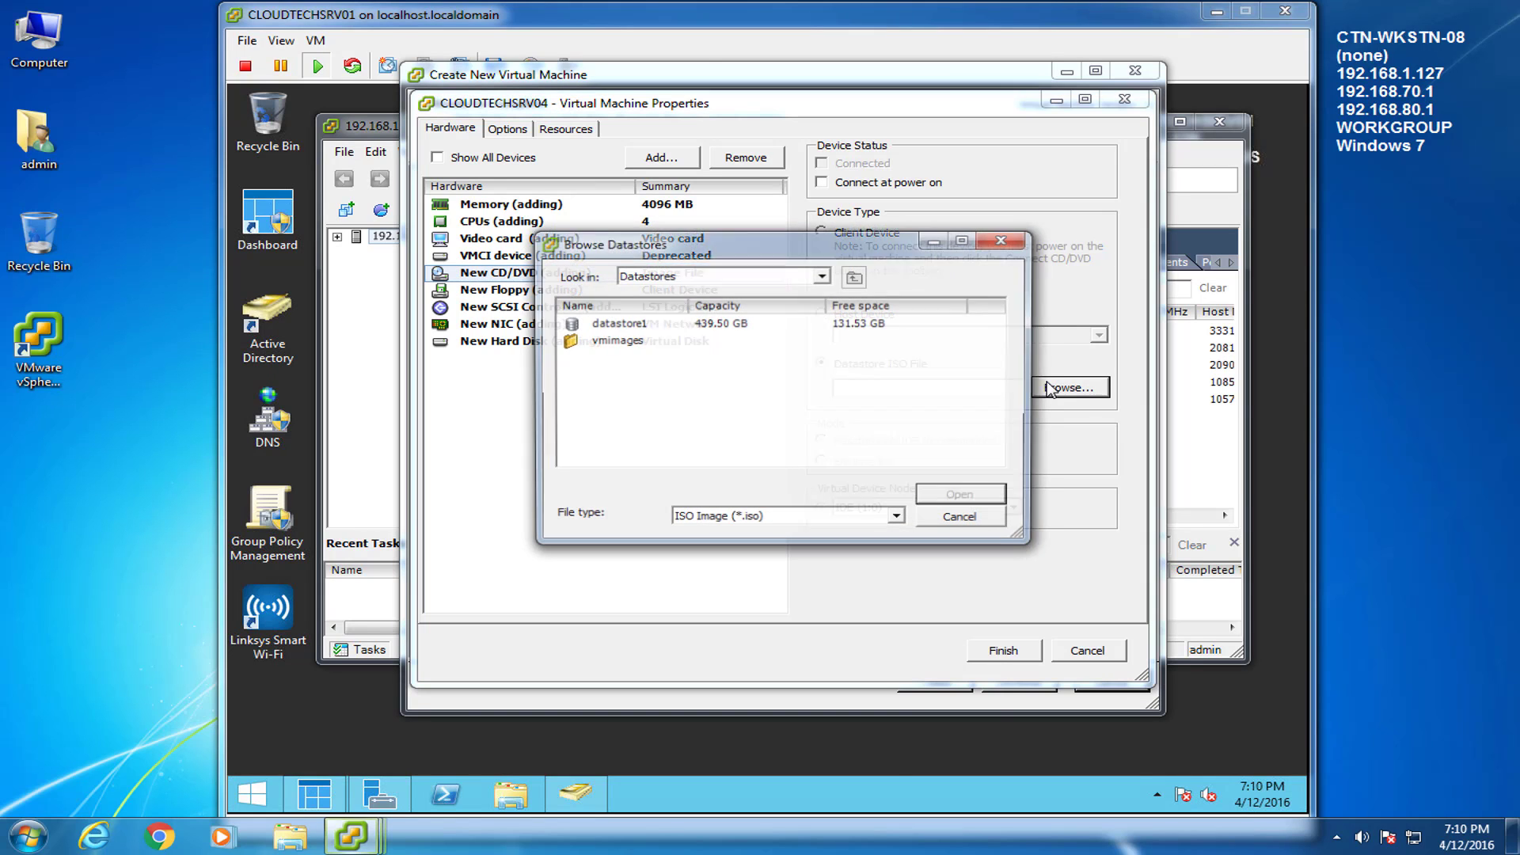
{"action": "double_click", "coordinate": [638, 327]}
{"action": "left_click_drag", "start_coordinate": [680, 304], "coordinate": [837, 304]}
{"action": "left_click", "coordinate": [604, 441]}
{"action": "double_click", "coordinate": [605, 441]}
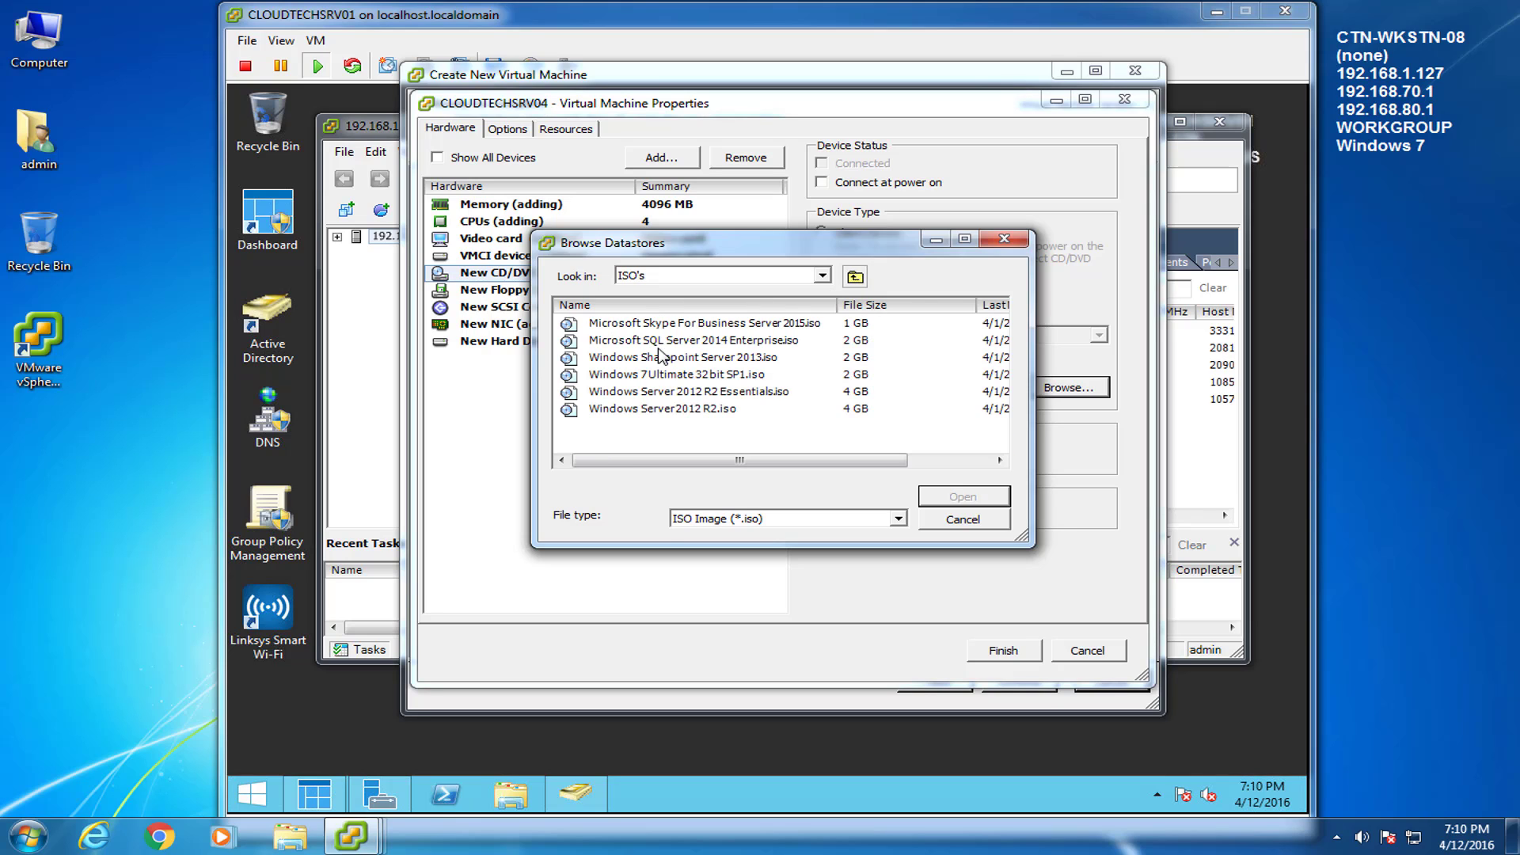
{"action": "left_click", "coordinate": [675, 408]}
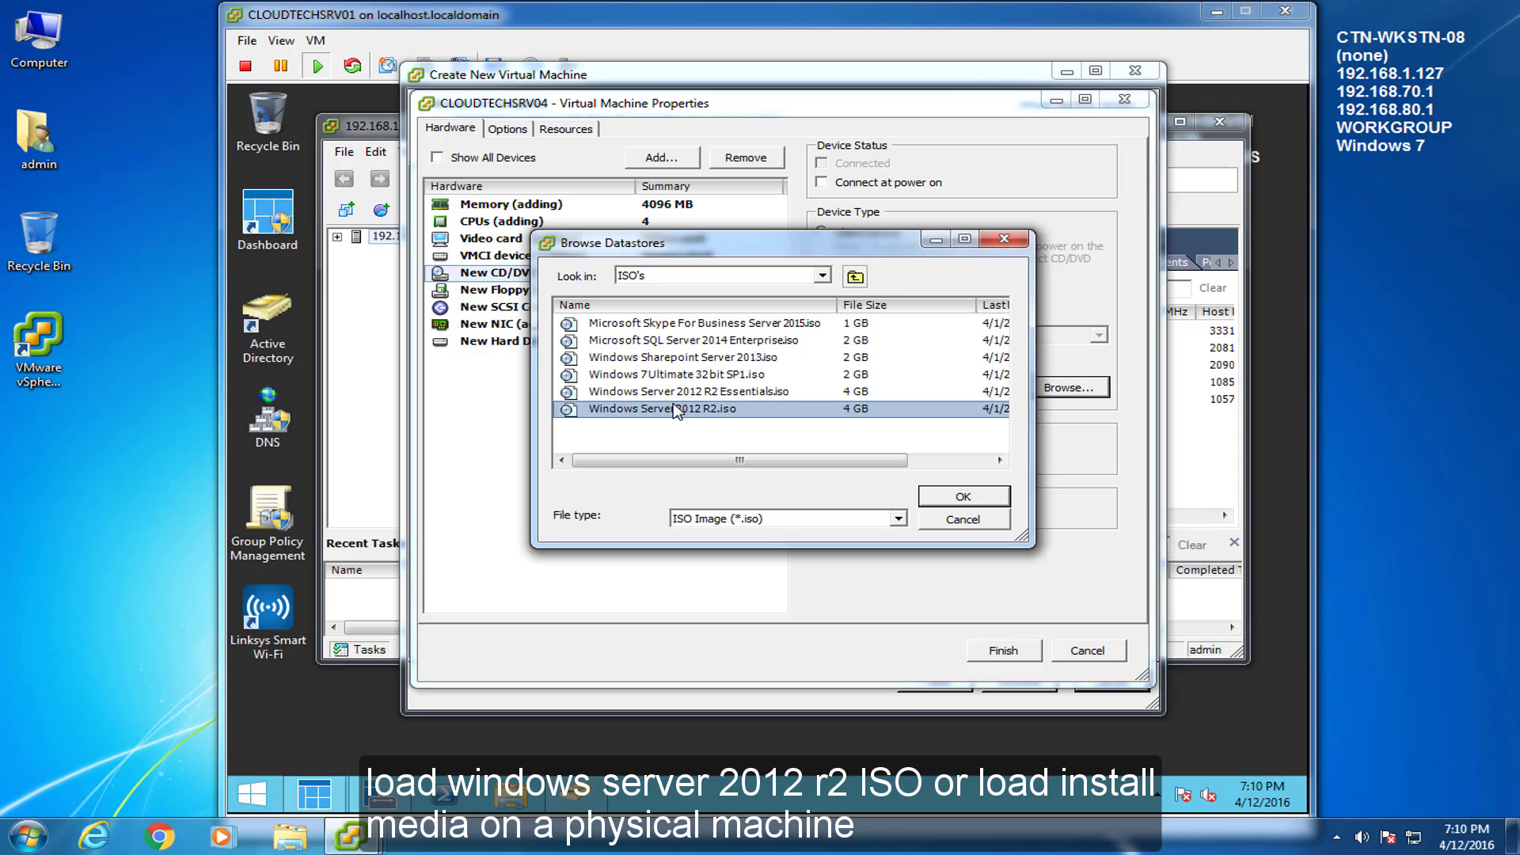
{"action": "left_click", "coordinate": [987, 495]}
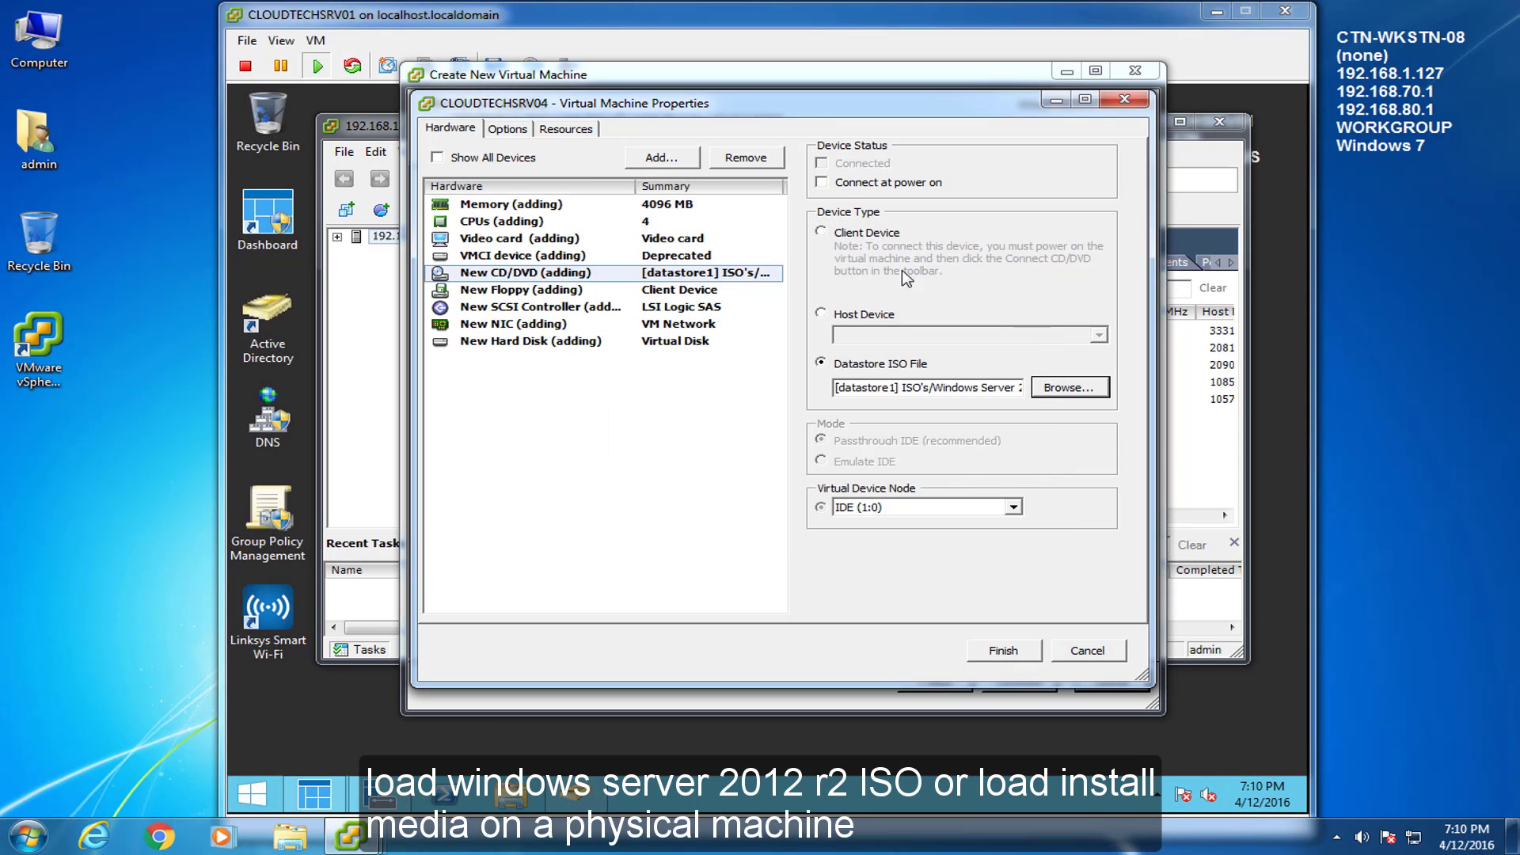
{"action": "left_click", "coordinate": [823, 185]}
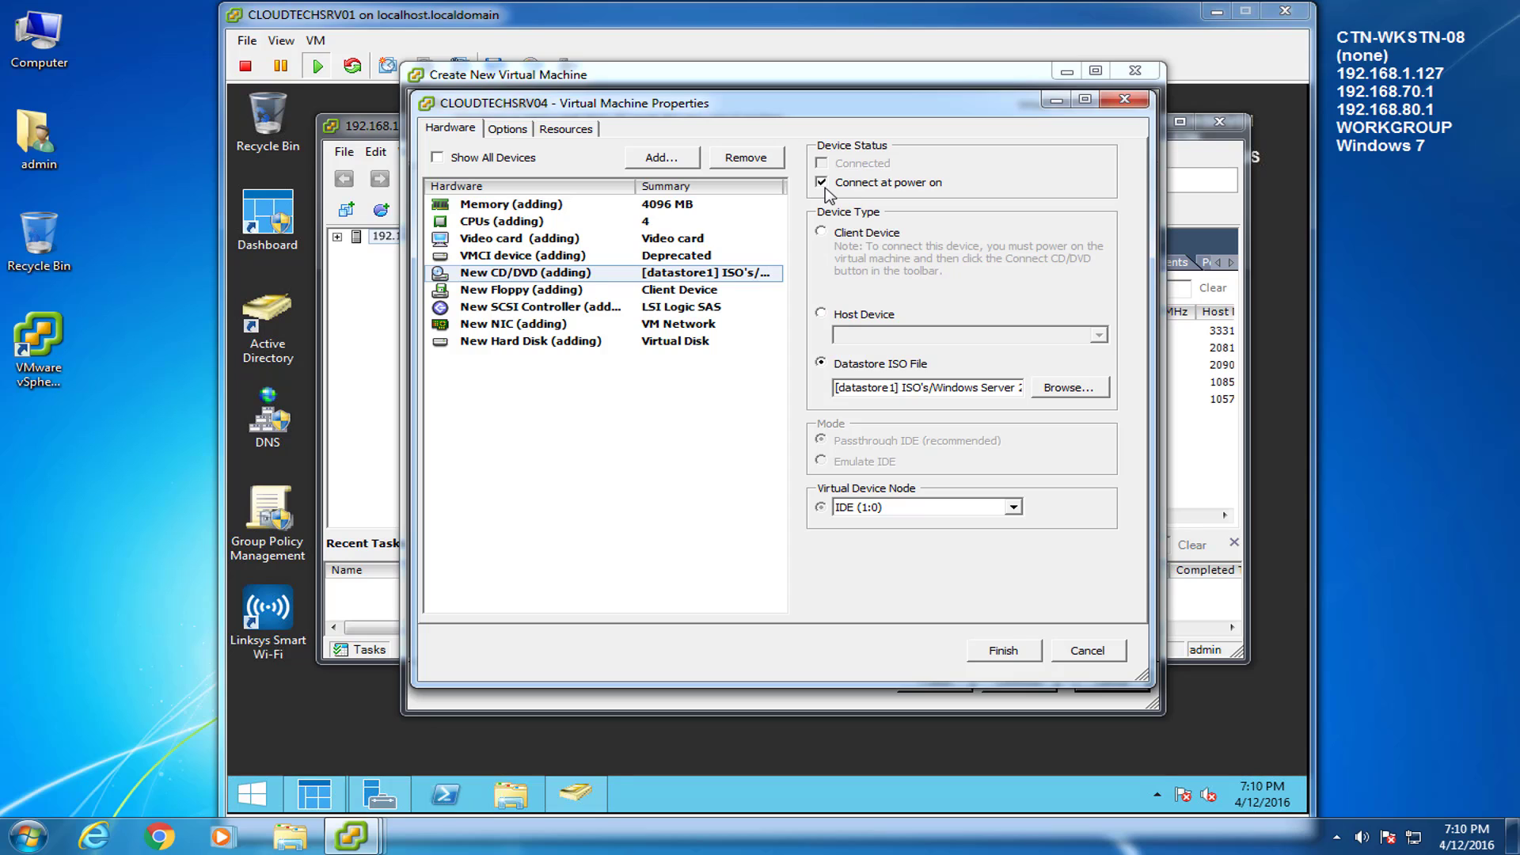
Set power management to keep the VM on in standby, then finish creating it
{"action": "left_click", "coordinate": [507, 130]}
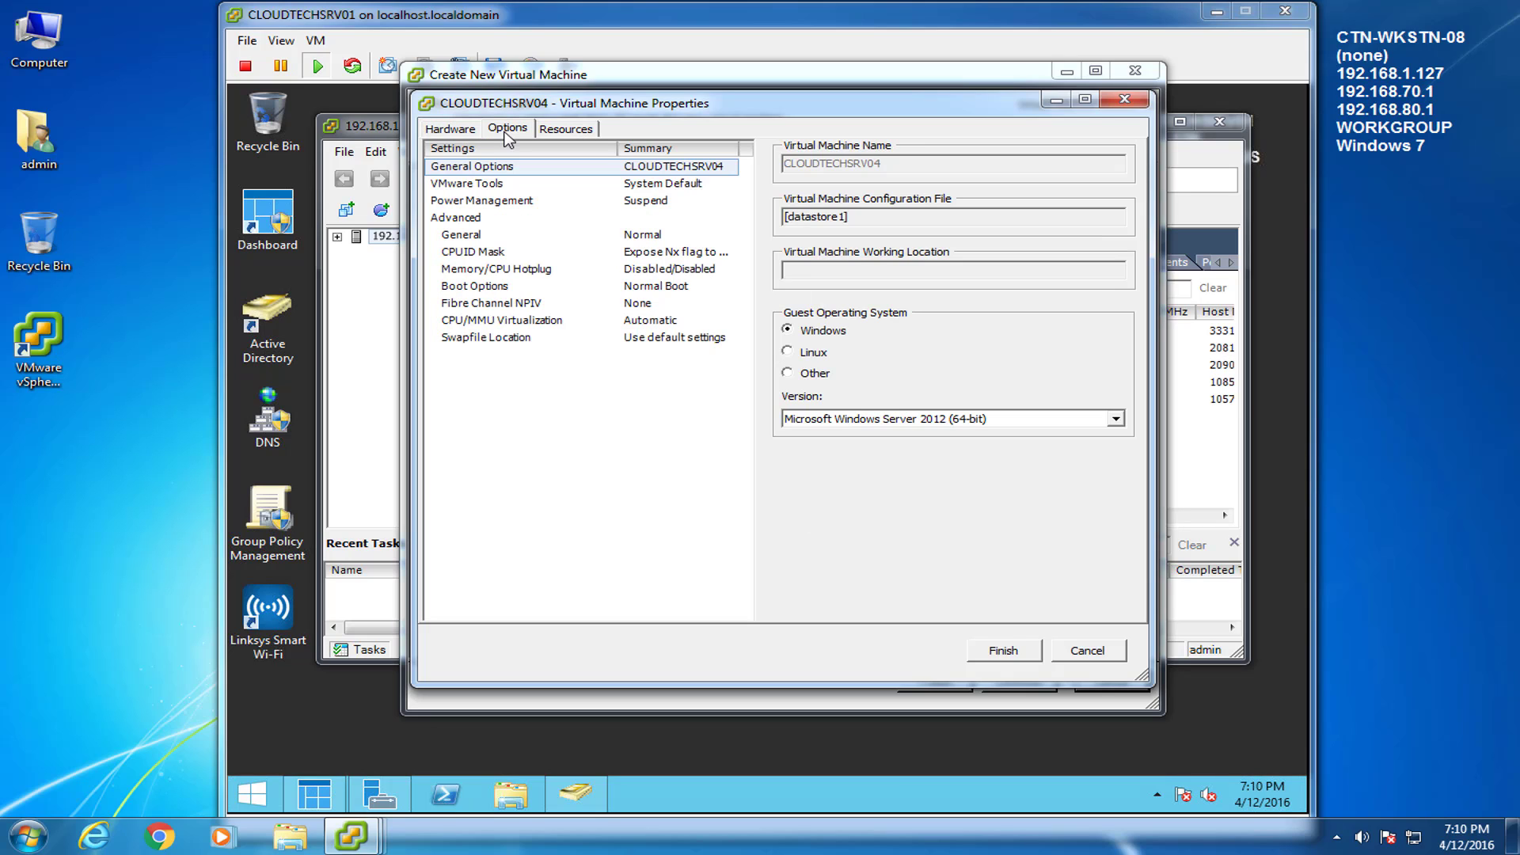
{"action": "left_click", "coordinate": [575, 202]}
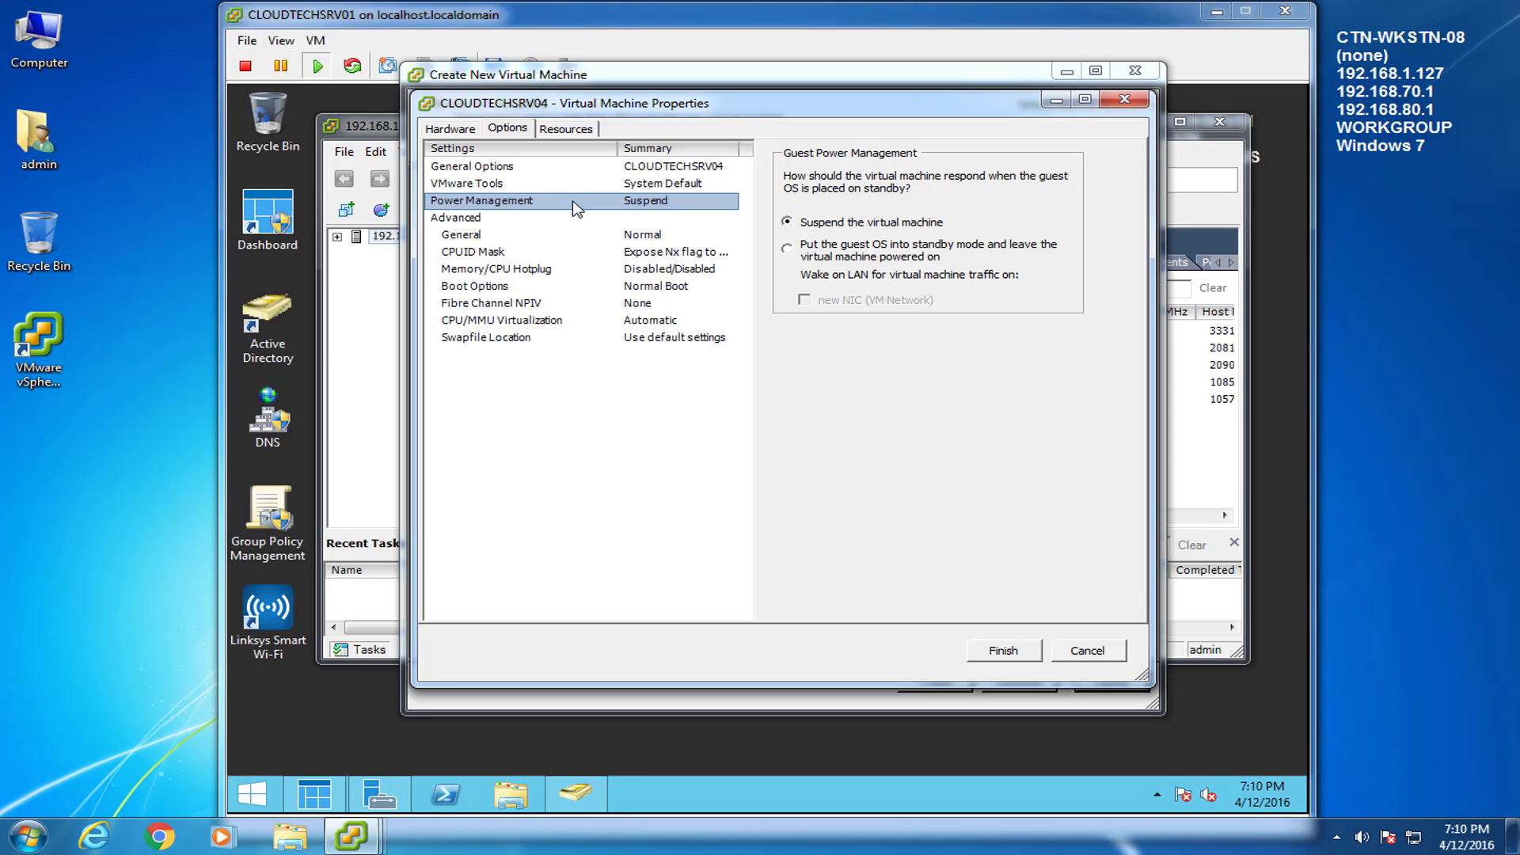
{"action": "left_click", "coordinate": [787, 249]}
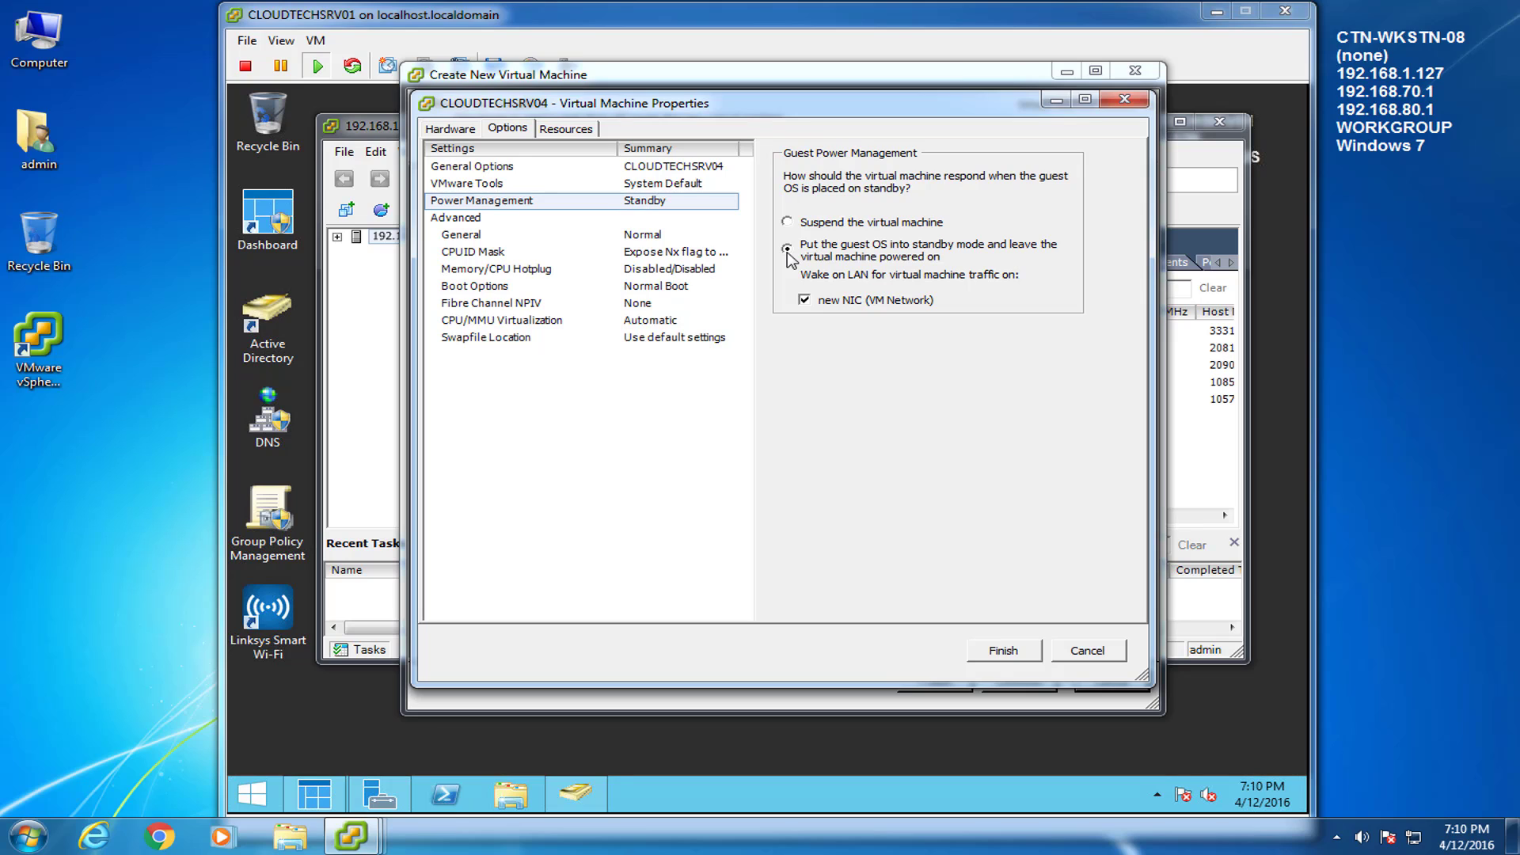
{"action": "left_click", "coordinate": [450, 131]}
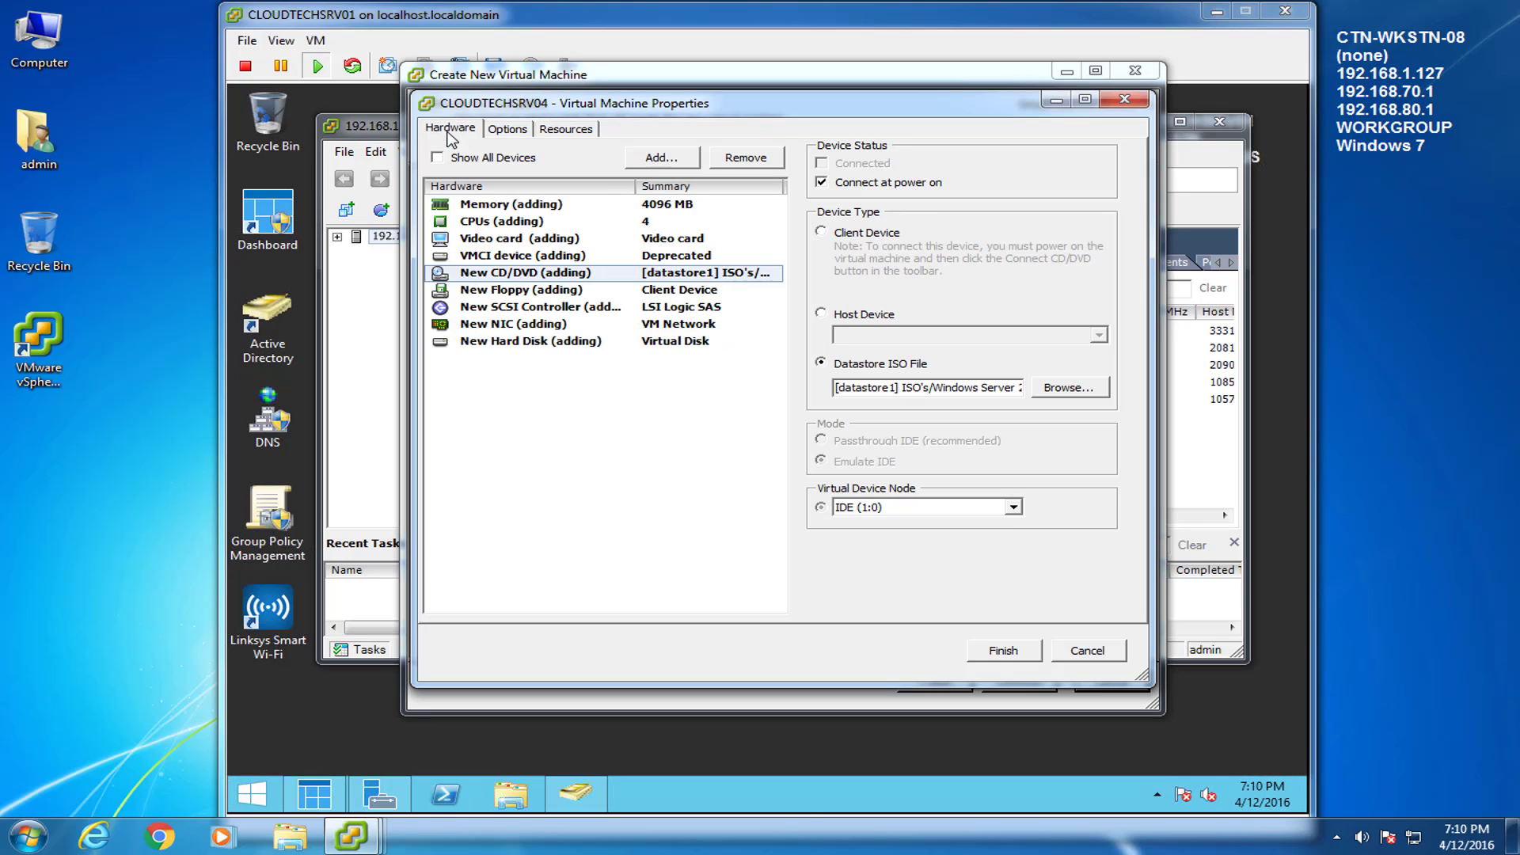
{"action": "left_click", "coordinate": [1002, 651]}
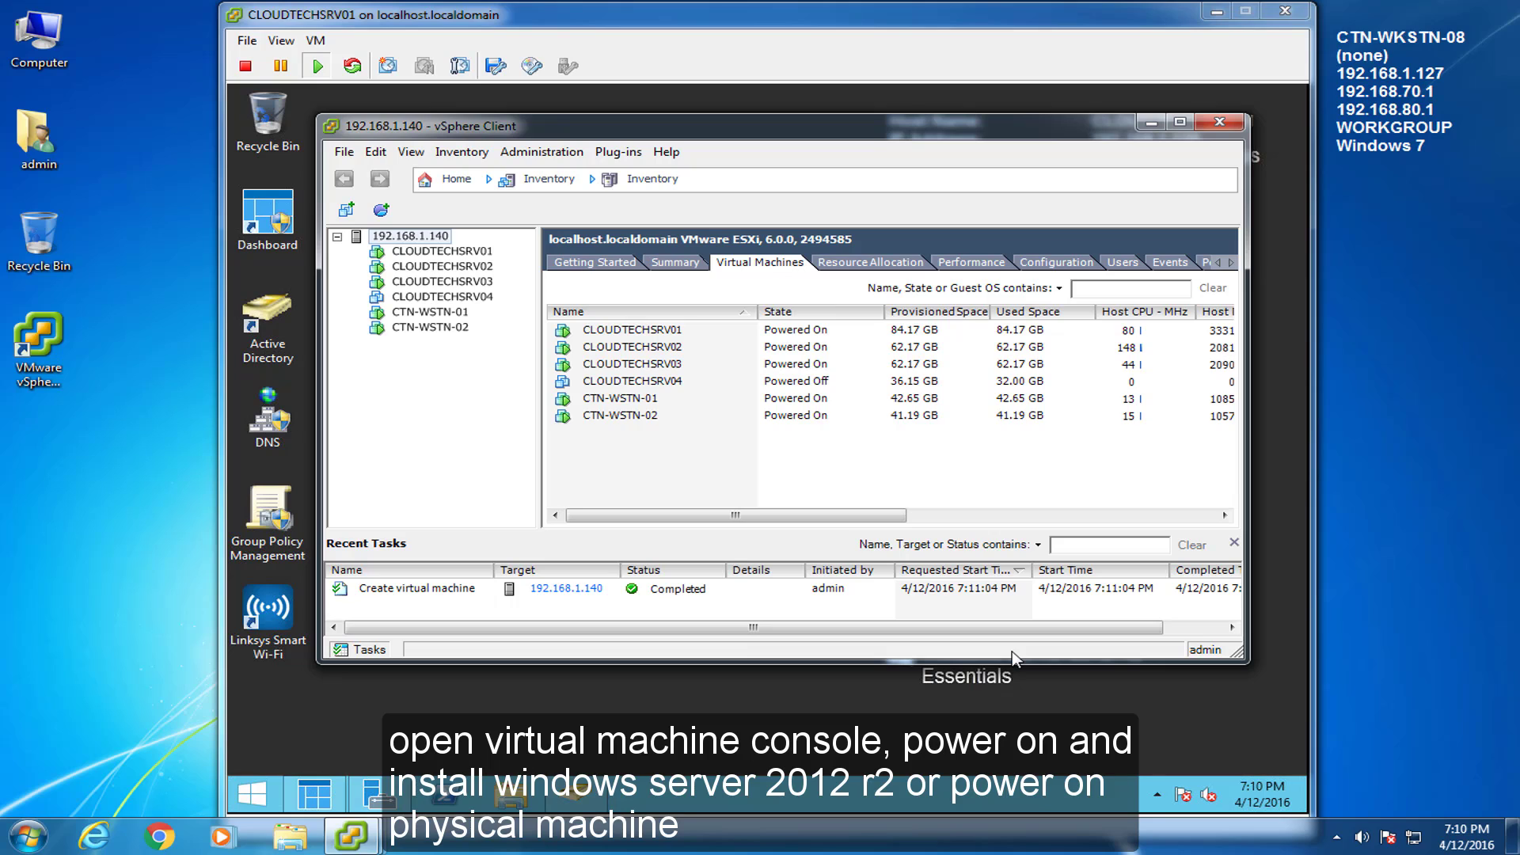
Open the CLOUDTECHSRV04 console and move its window to the top-left of the screen
{"action": "left_click", "coordinate": [577, 382]}
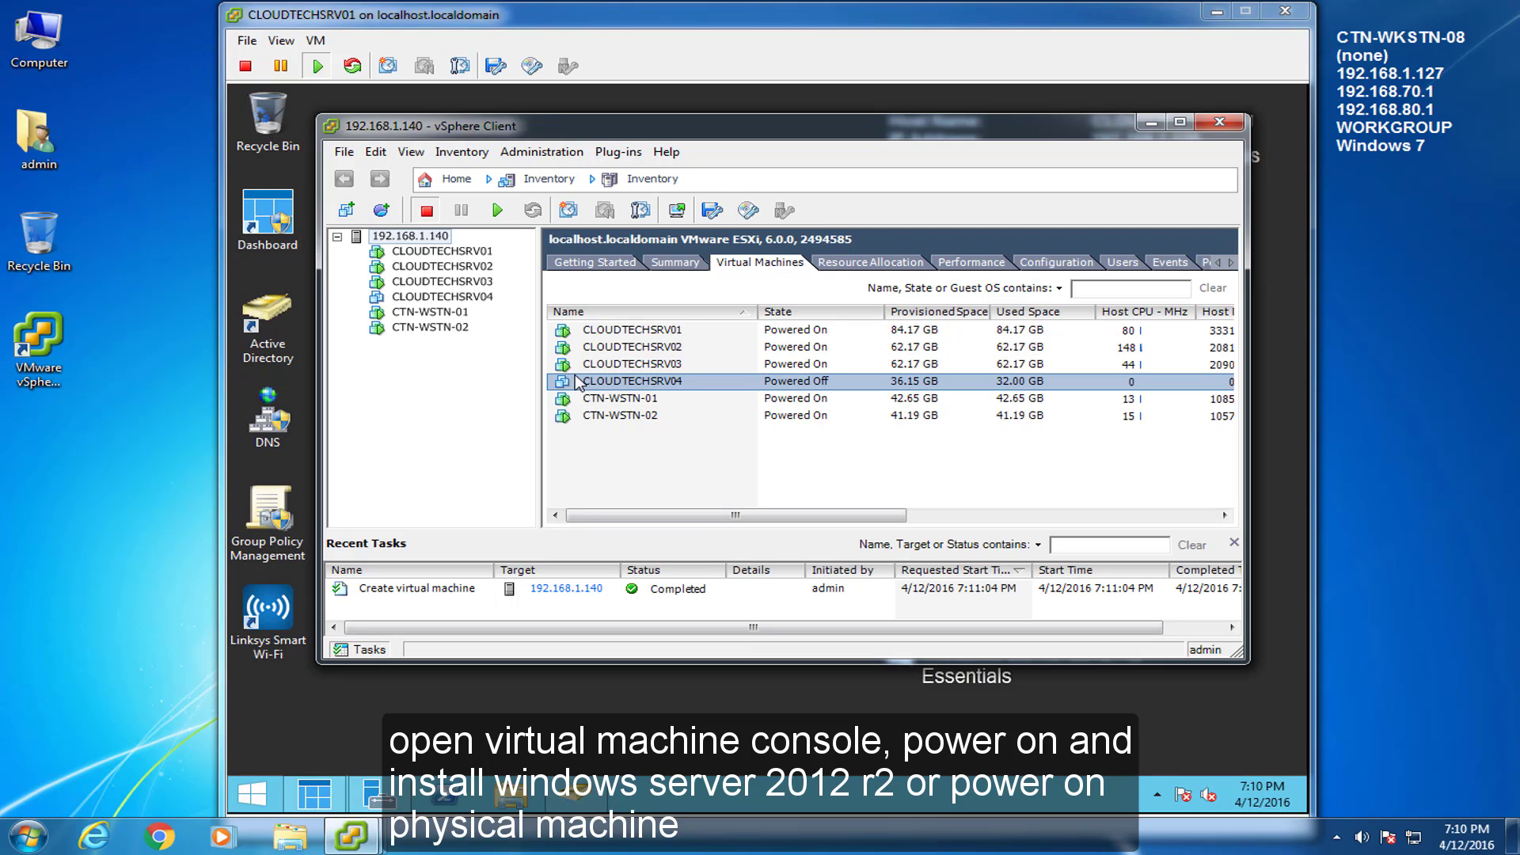
{"action": "right_click", "coordinate": [578, 382]}
{"action": "left_click", "coordinate": [677, 445]}
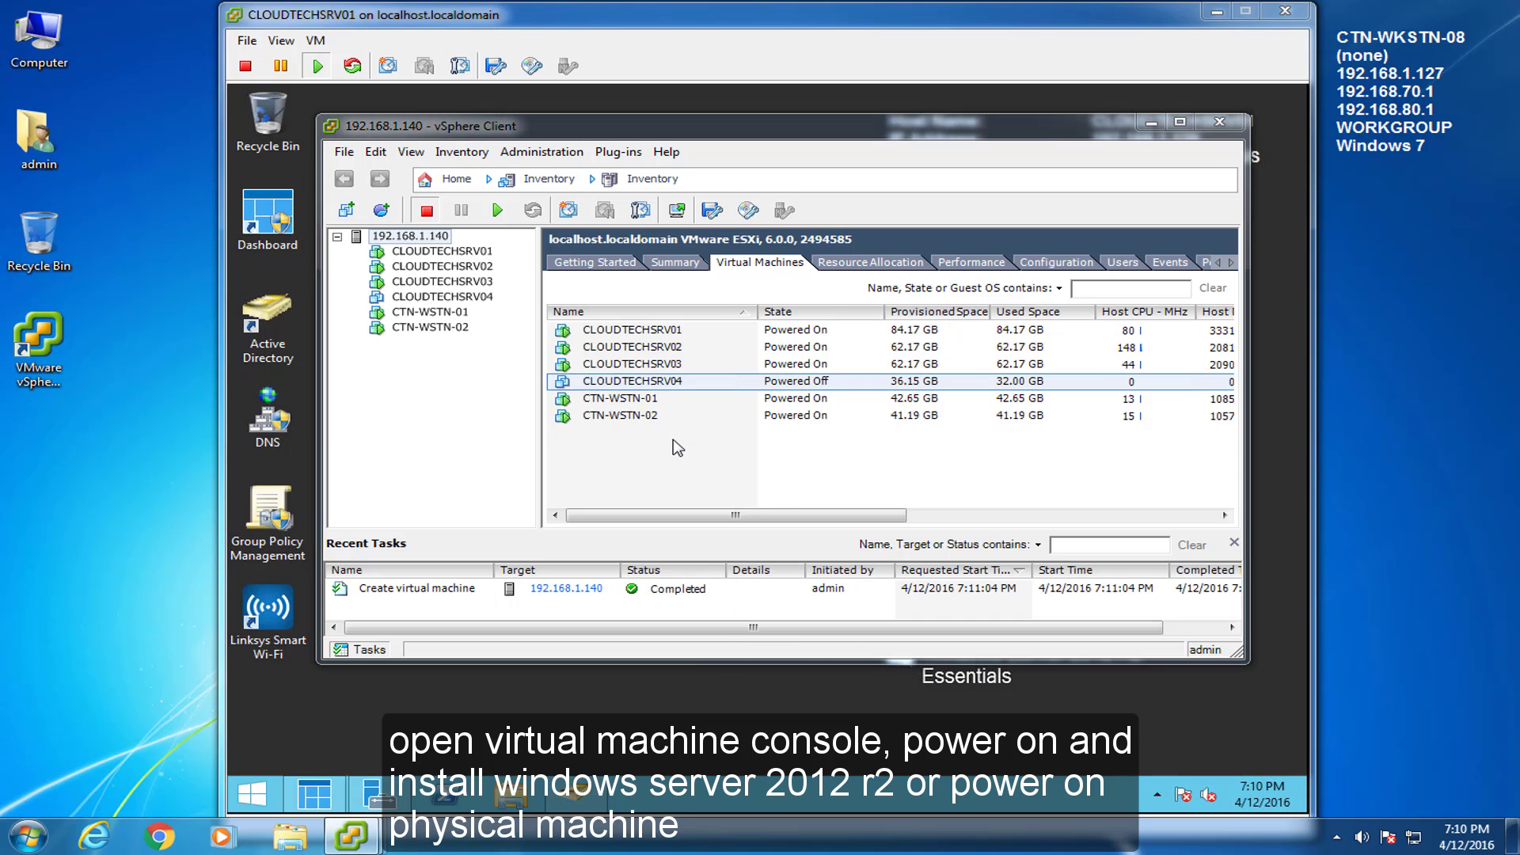
{"action": "left_click_drag", "start_coordinate": [301, 207], "coordinate": [273, 0]}
Power on the VM, accept English (United States) defaults, and begin installing Windows Server 2012 R2
{"action": "left_click", "coordinate": [315, 67]}
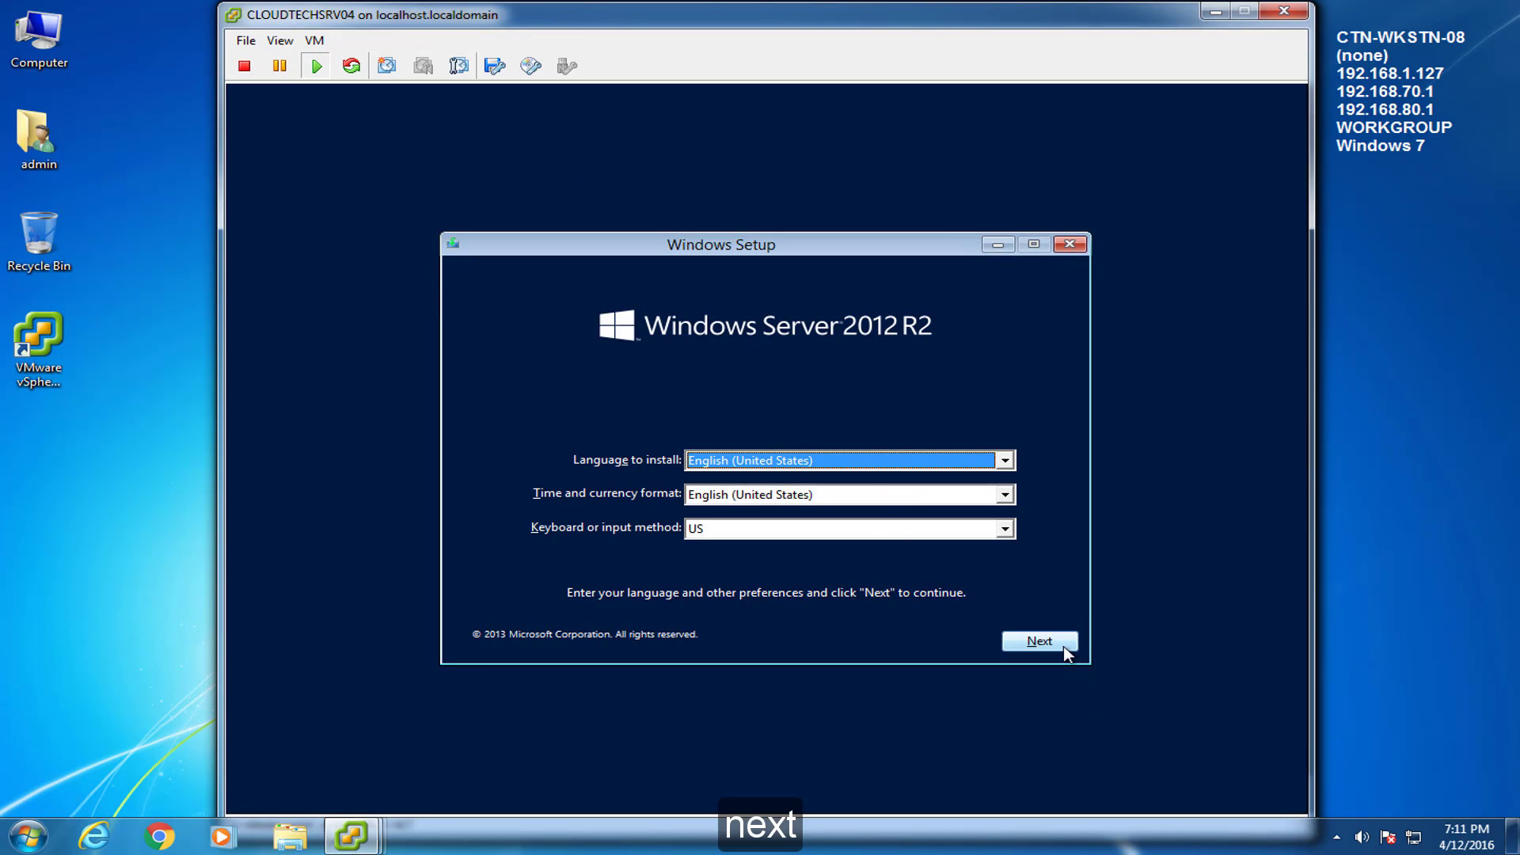
{"action": "left_click", "coordinate": [1039, 642]}
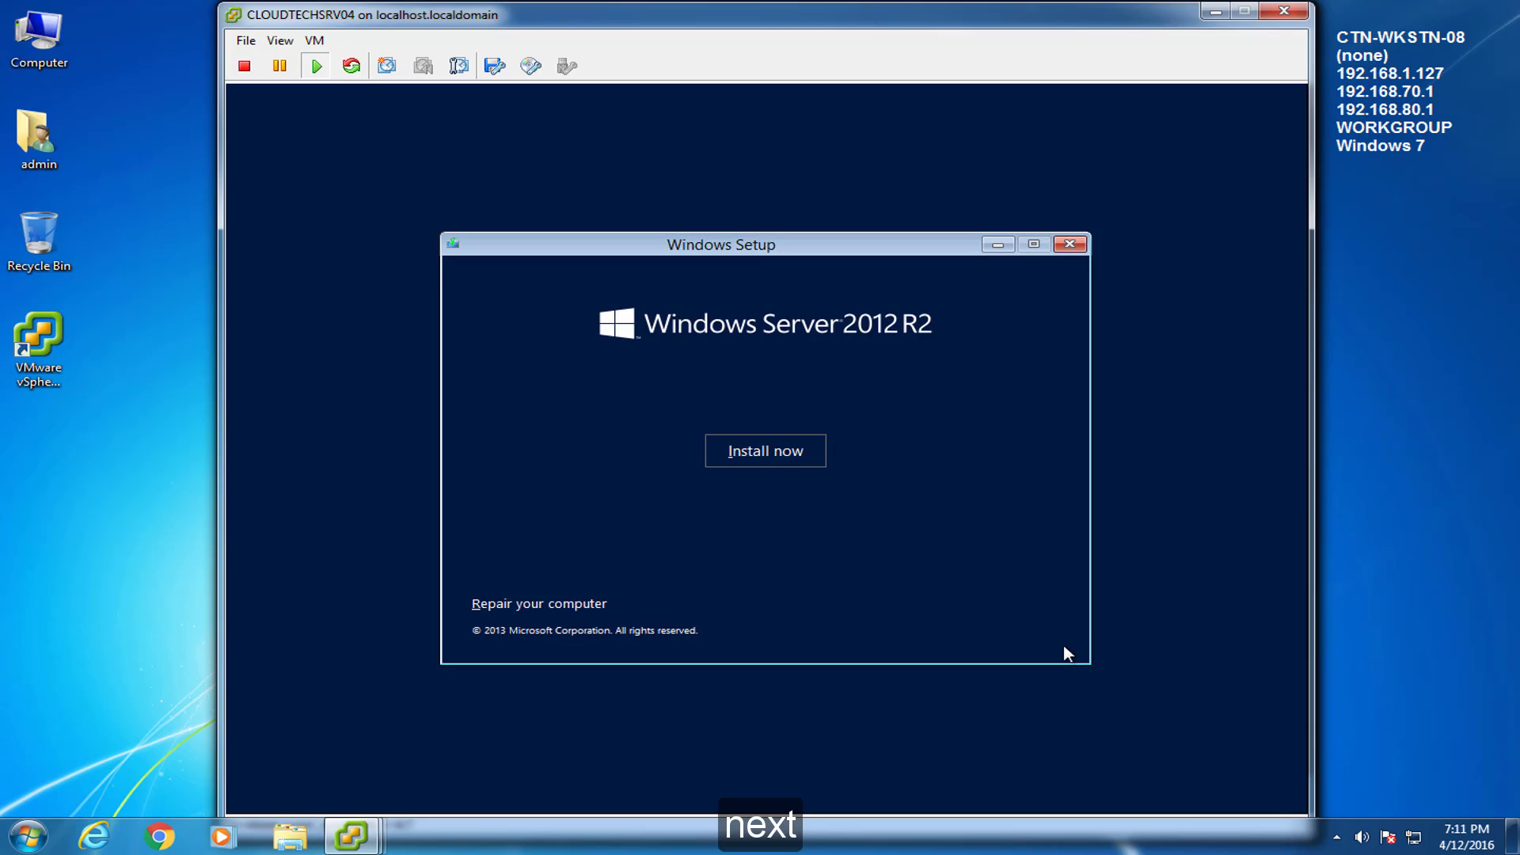
{"action": "left_click", "coordinate": [743, 452]}
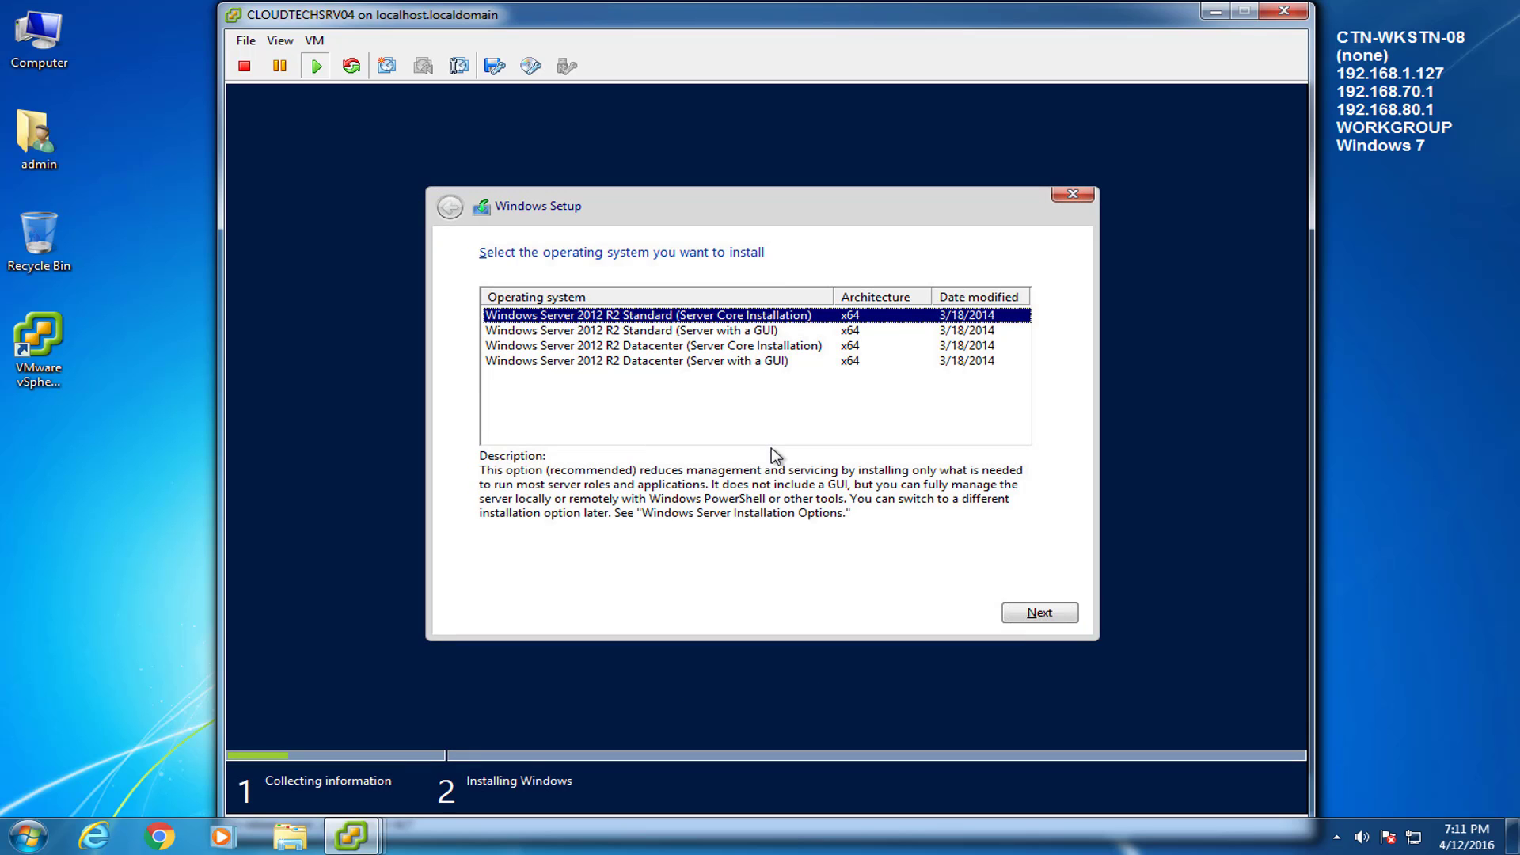
Choose Standard (Server with a GUI), accept the licence, and custom-install onto Drive 0's unallocated space
{"action": "left_click", "coordinate": [722, 333]}
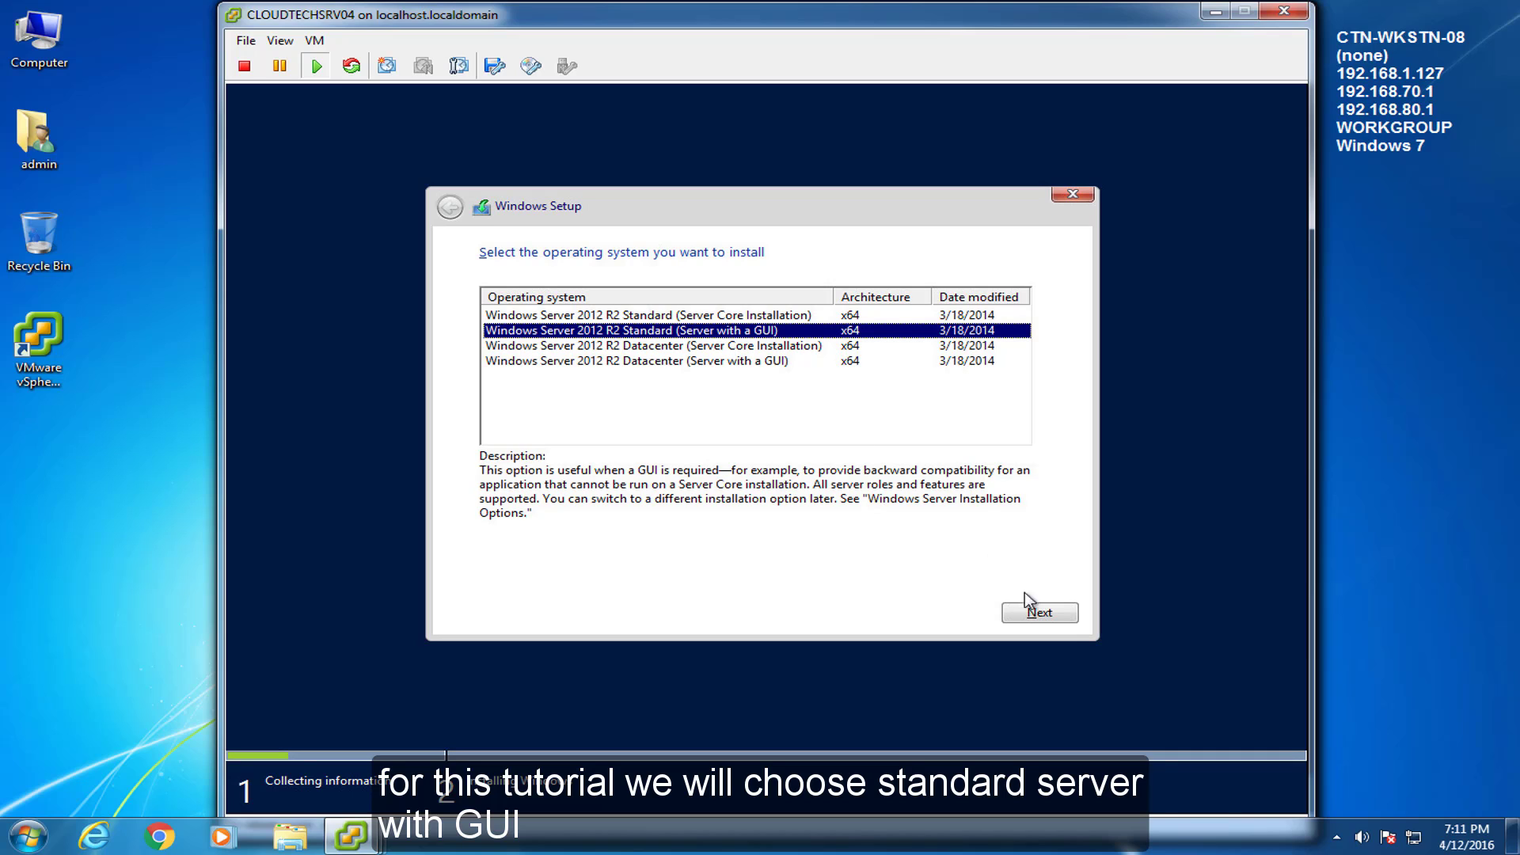
{"action": "left_click", "coordinate": [1037, 612]}
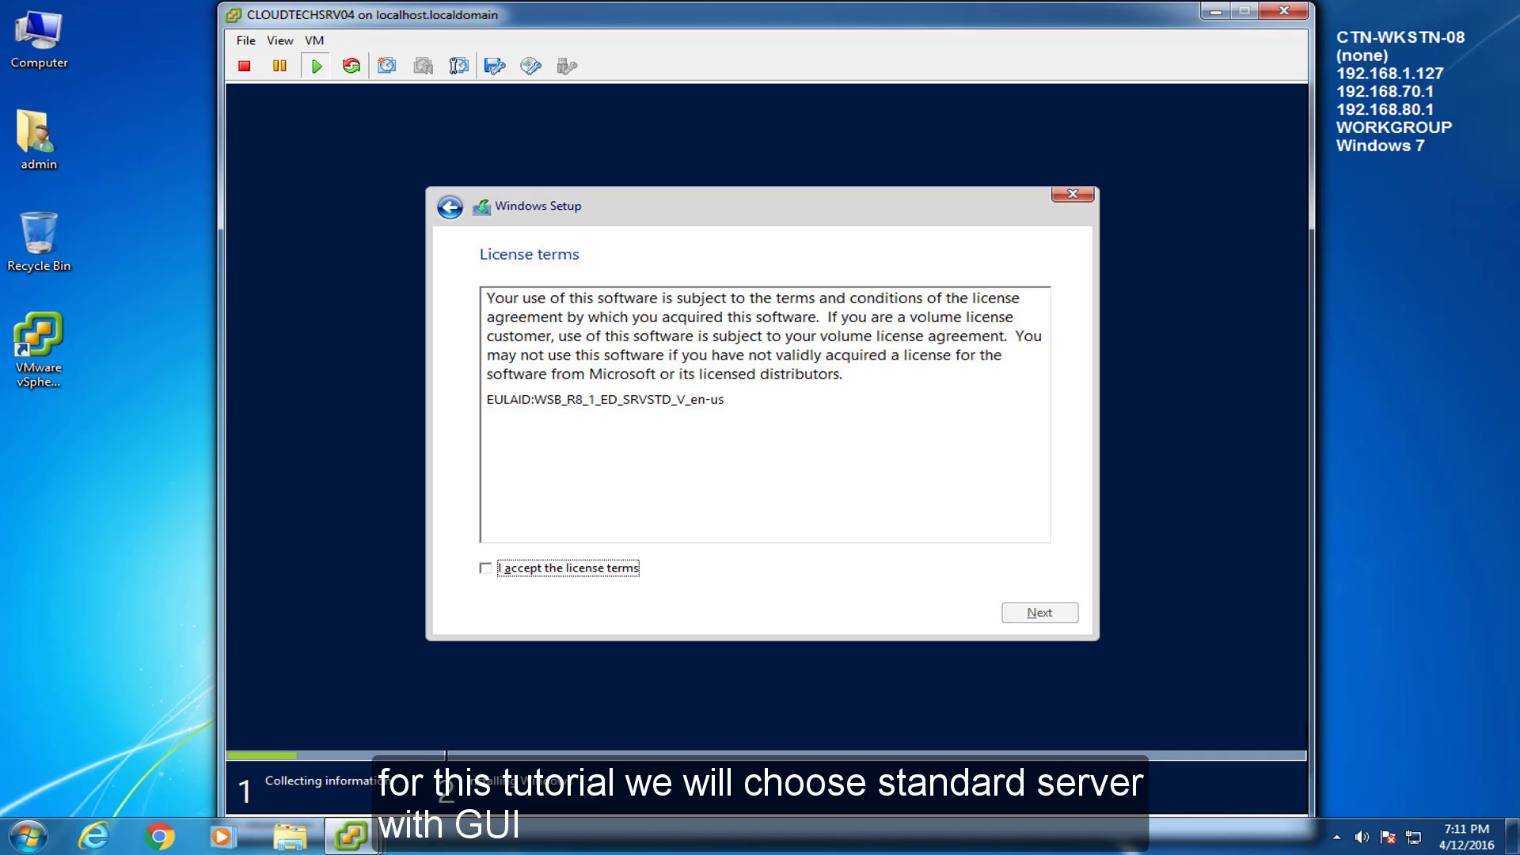
{"action": "left_click", "coordinate": [485, 568]}
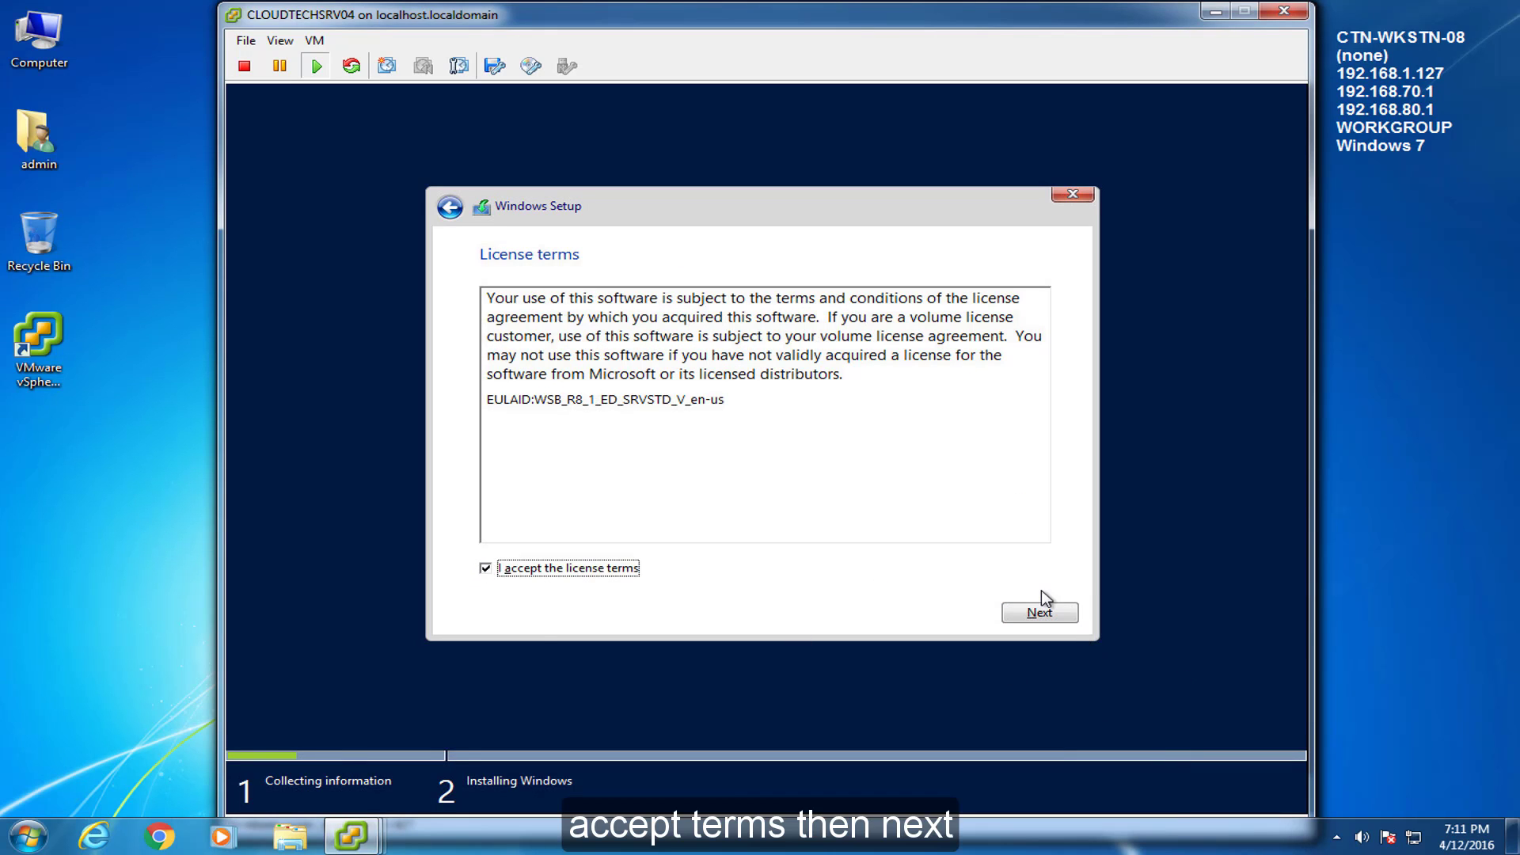
{"action": "left_click", "coordinate": [1050, 614]}
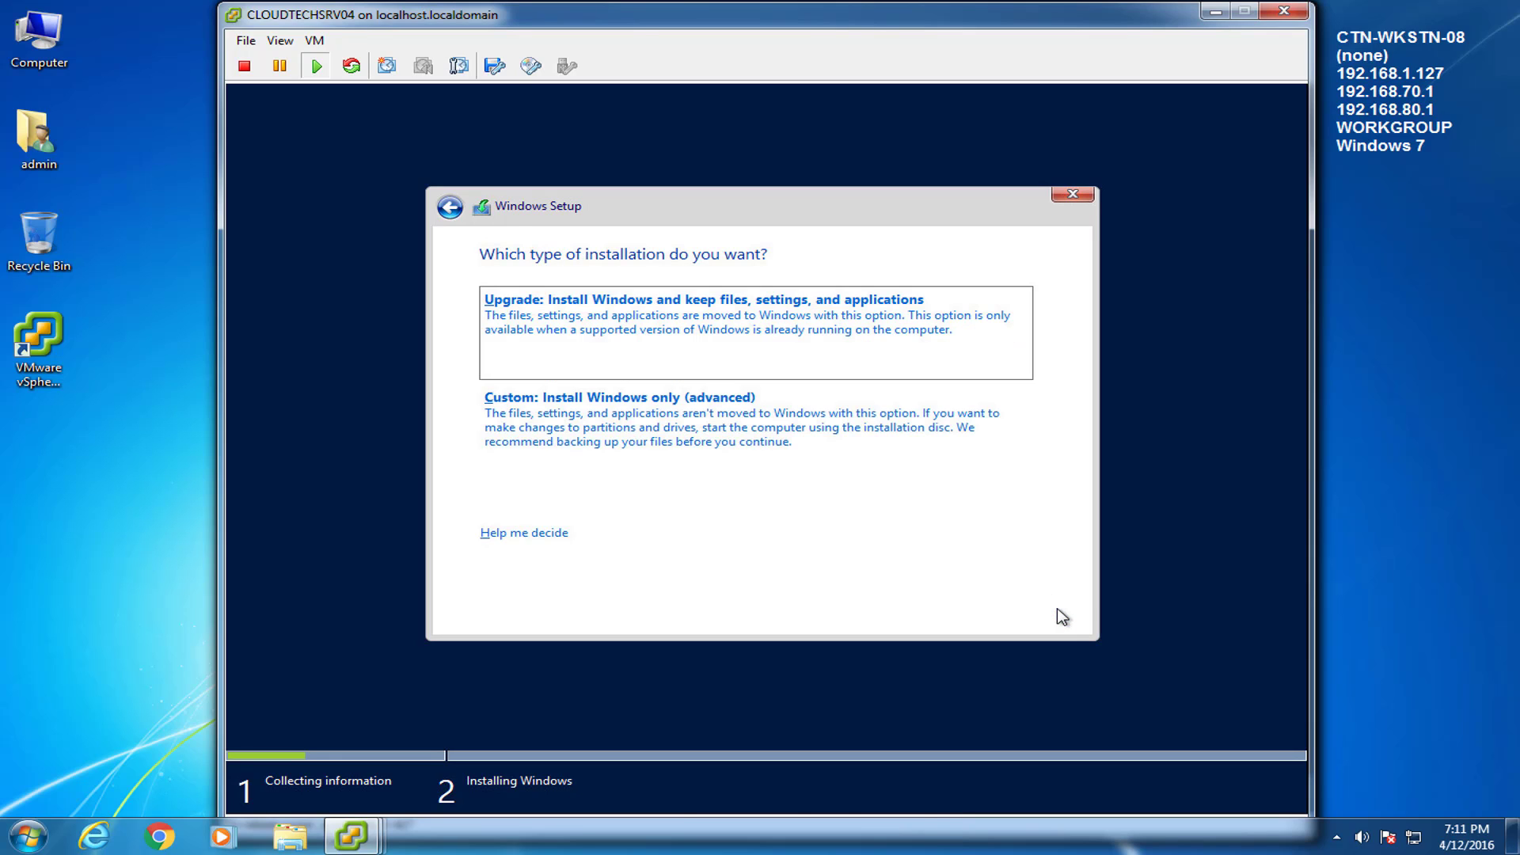
{"action": "left_click", "coordinate": [700, 445]}
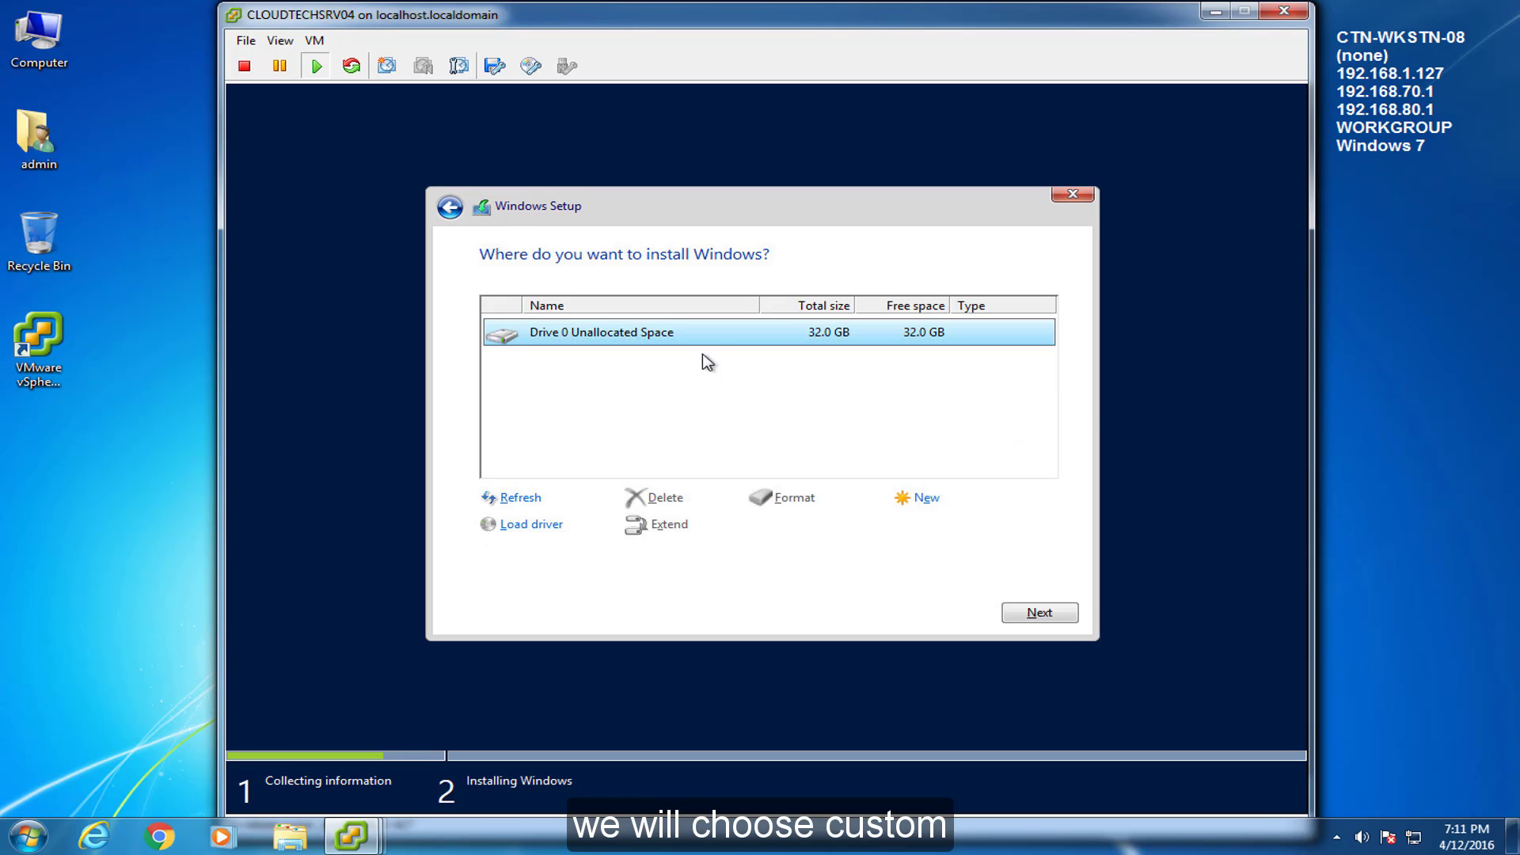
{"action": "left_click", "coordinate": [1072, 618]}
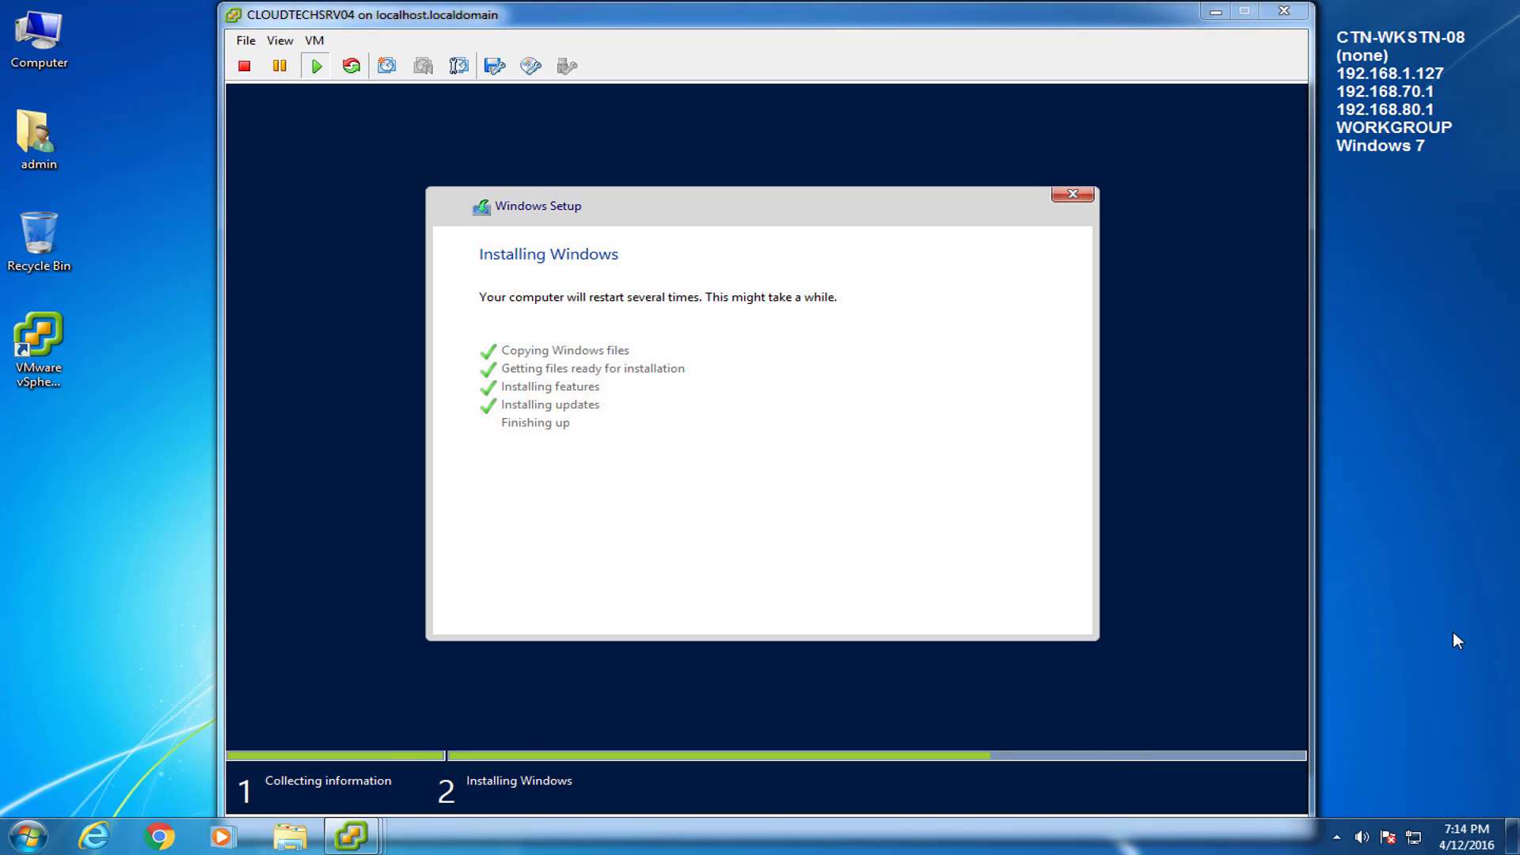
Once installation completes, restart the virtual machine immediately
{"action": "left_click", "coordinate": [1029, 673]}
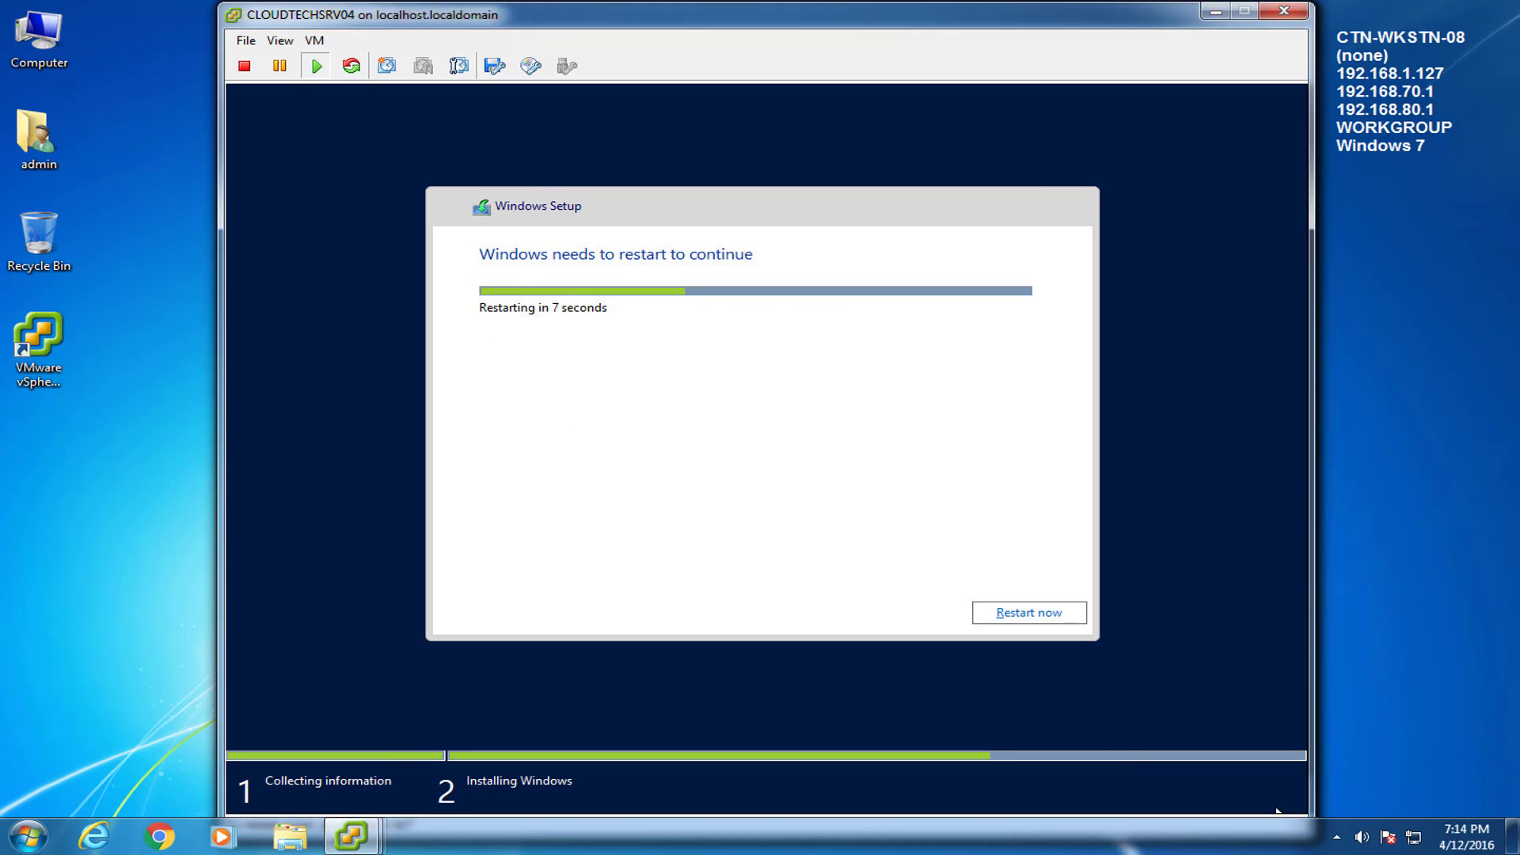
{"action": "left_click", "coordinate": [1028, 617]}
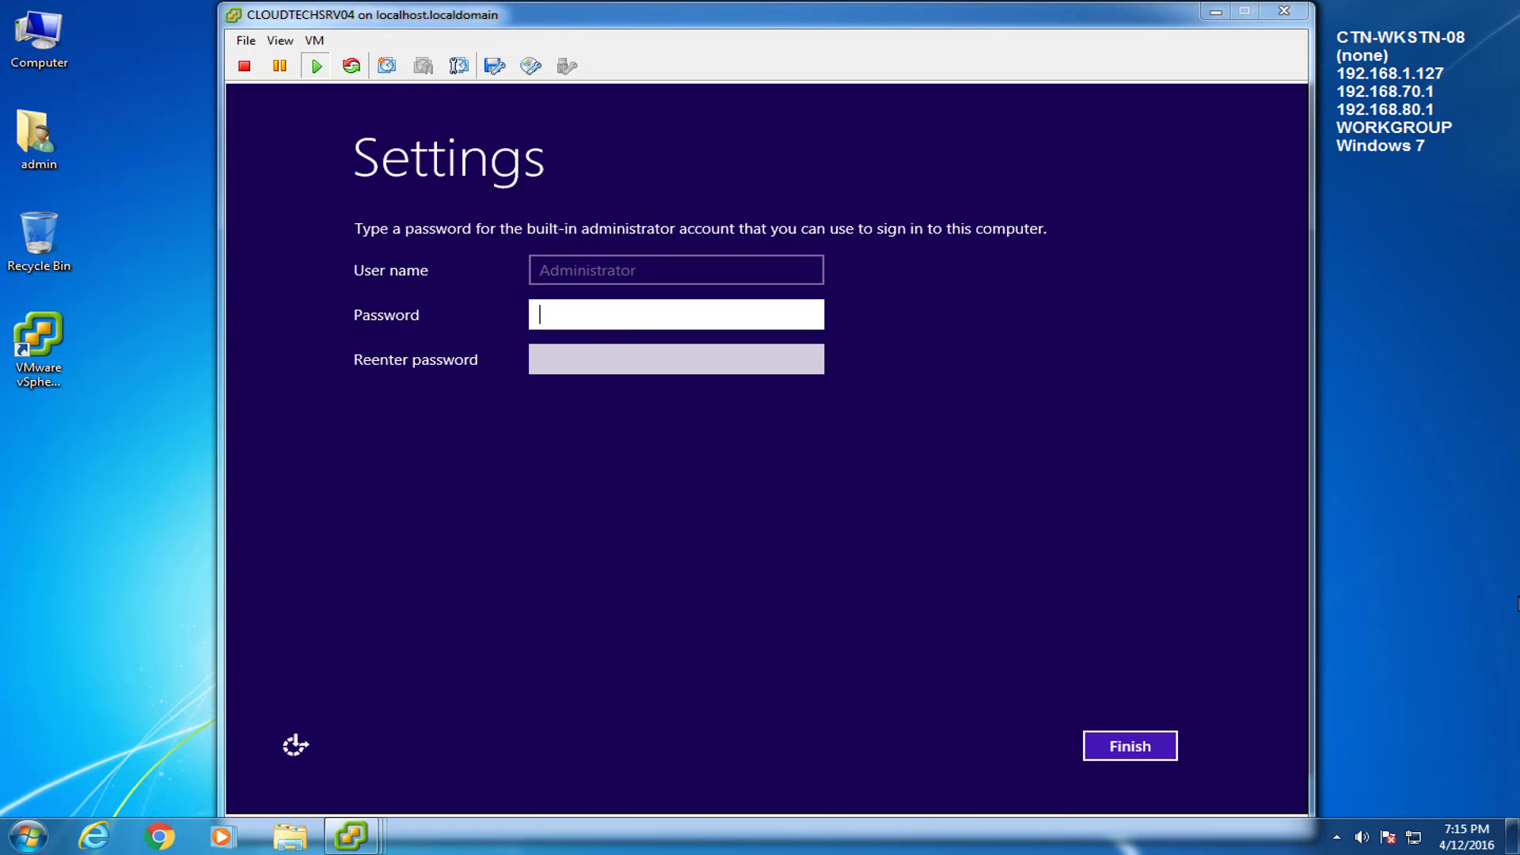
Enter and confirm the built-in Administrator password and finish the settings
{"action": "left_click", "coordinate": [653, 325]}
{"action": "type", "text": "**********"}
{"action": "key", "text": "Tab"}
{"action": "type", "text": "*********"}
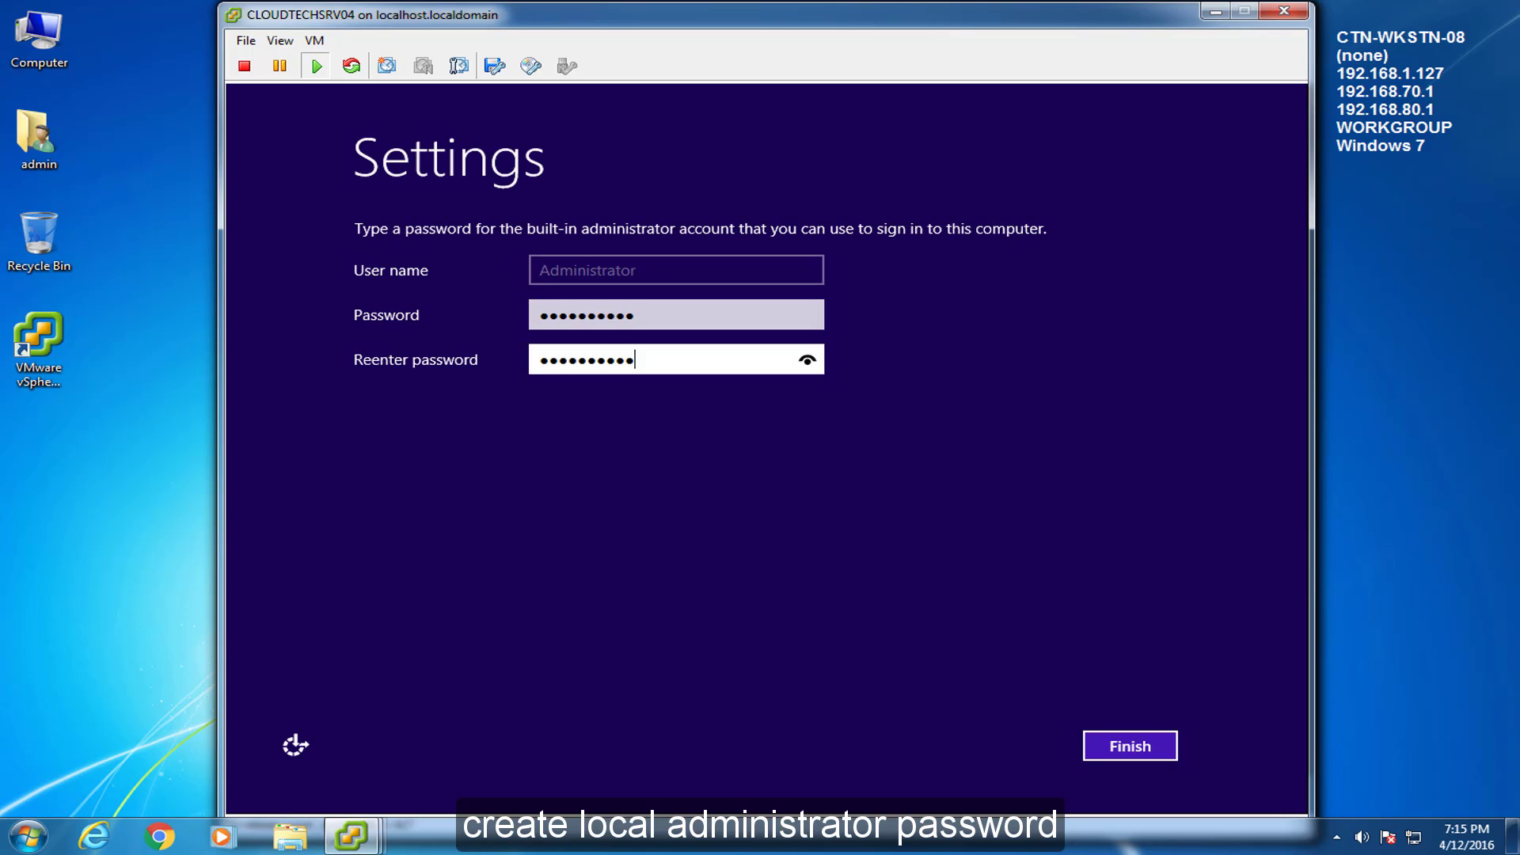
{"action": "type", "text": "*"}
{"action": "key", "text": "Return"}
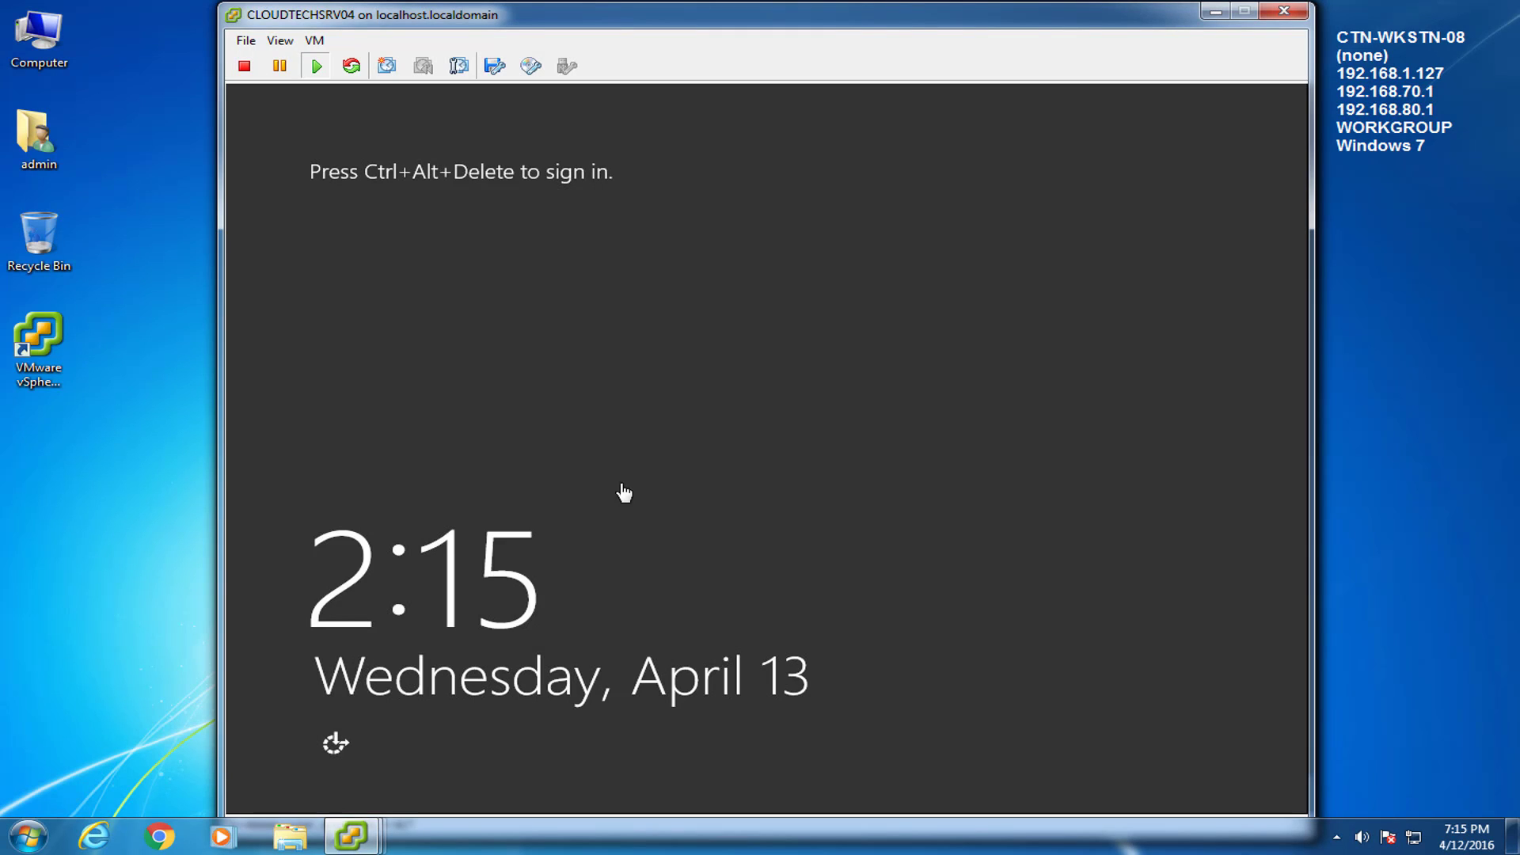
Send Ctrl+Alt+Del from the VM Guest menu and sign in as Administrator
{"action": "left_click", "coordinate": [314, 40]}
{"action": "mouse_move", "coordinate": [360, 82]}
{"action": "left_click", "coordinate": [723, 102]}
{"action": "type", "text": "**********"}
{"action": "key", "text": "Return"}
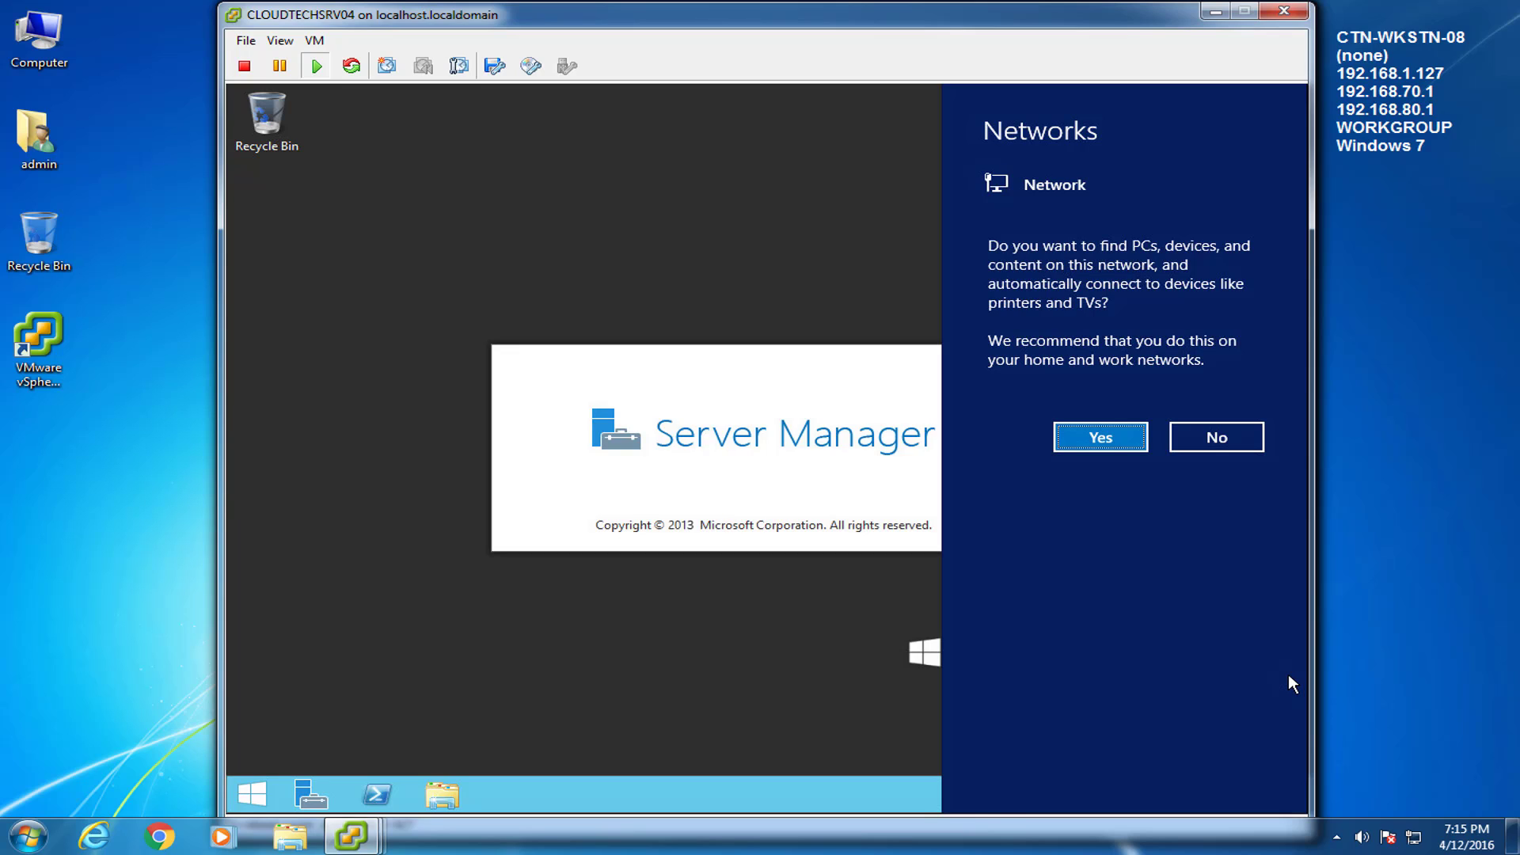
Allow network discovery and open the Local Server properties in Server Manager
{"action": "key", "text": "Return"}
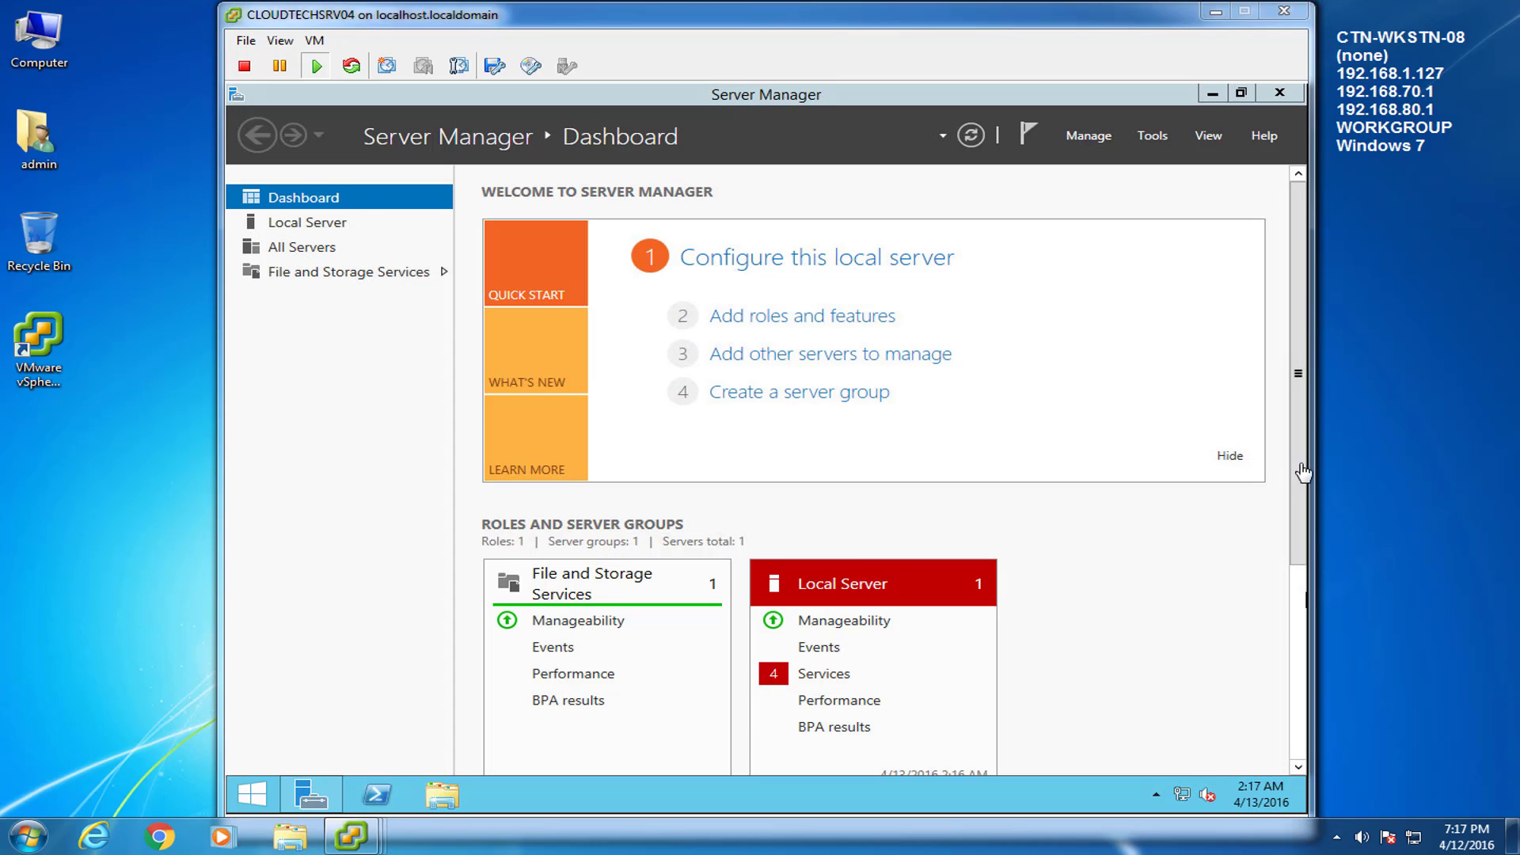
{"action": "left_click", "coordinate": [281, 222]}
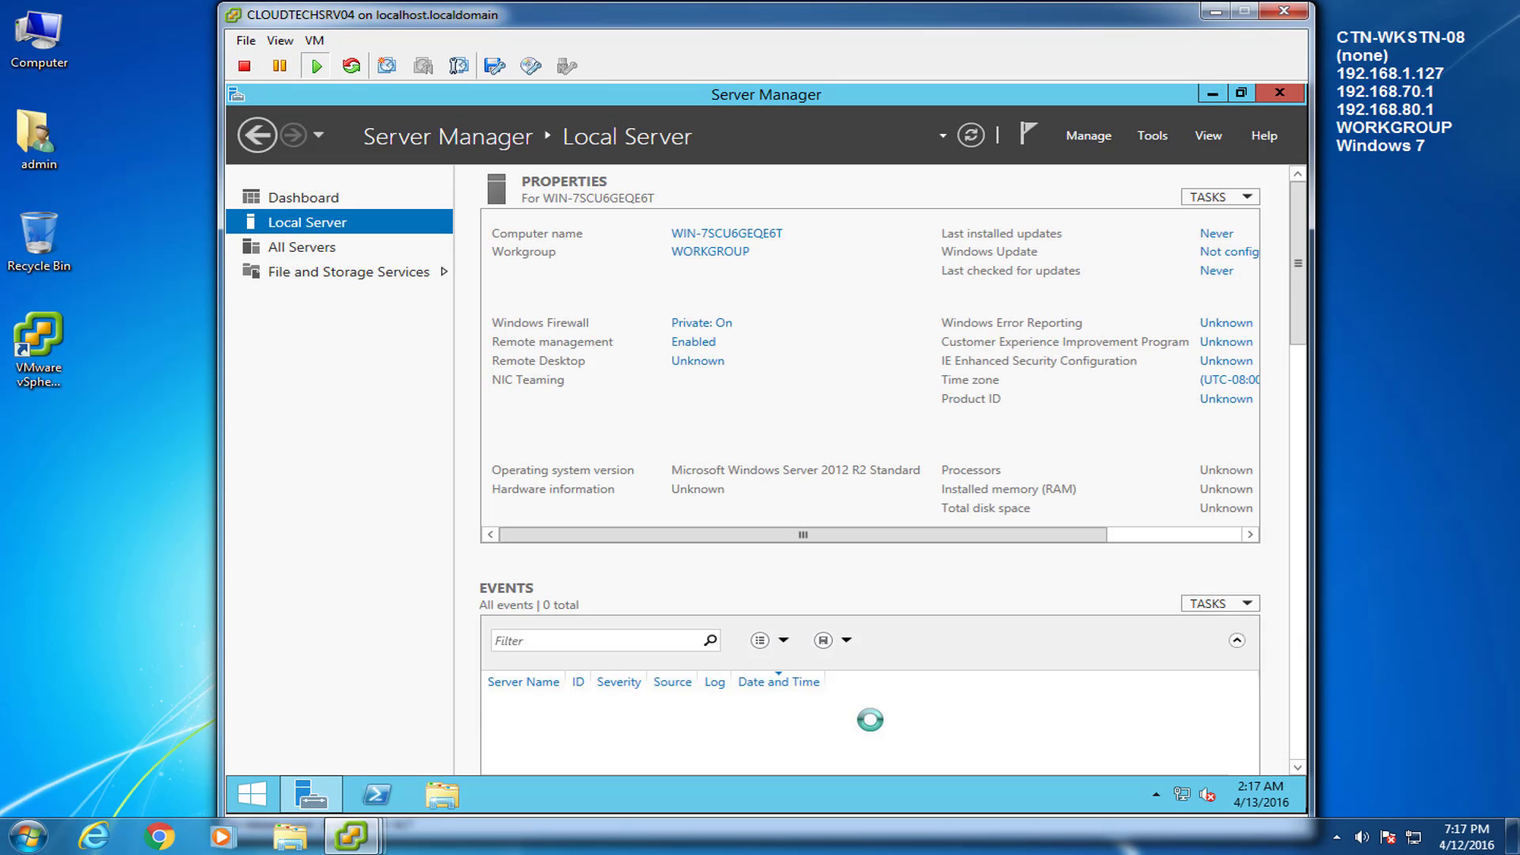
{"action": "left_click", "coordinate": [1153, 536]}
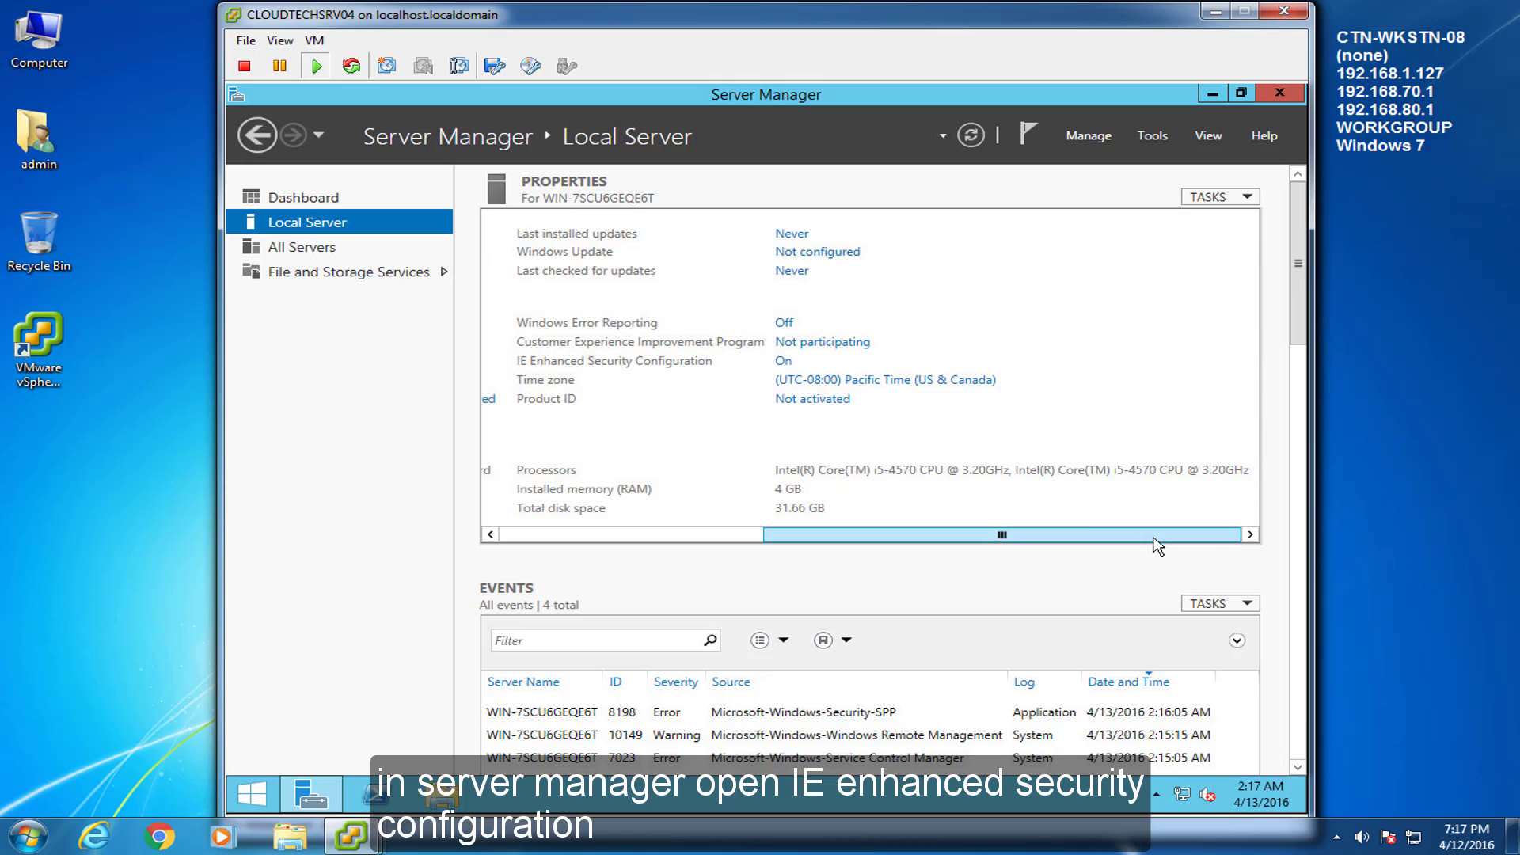
Set IE Enhanced Security Configuration to Off for Administrators, leaving Users On
{"action": "left_click", "coordinate": [786, 364]}
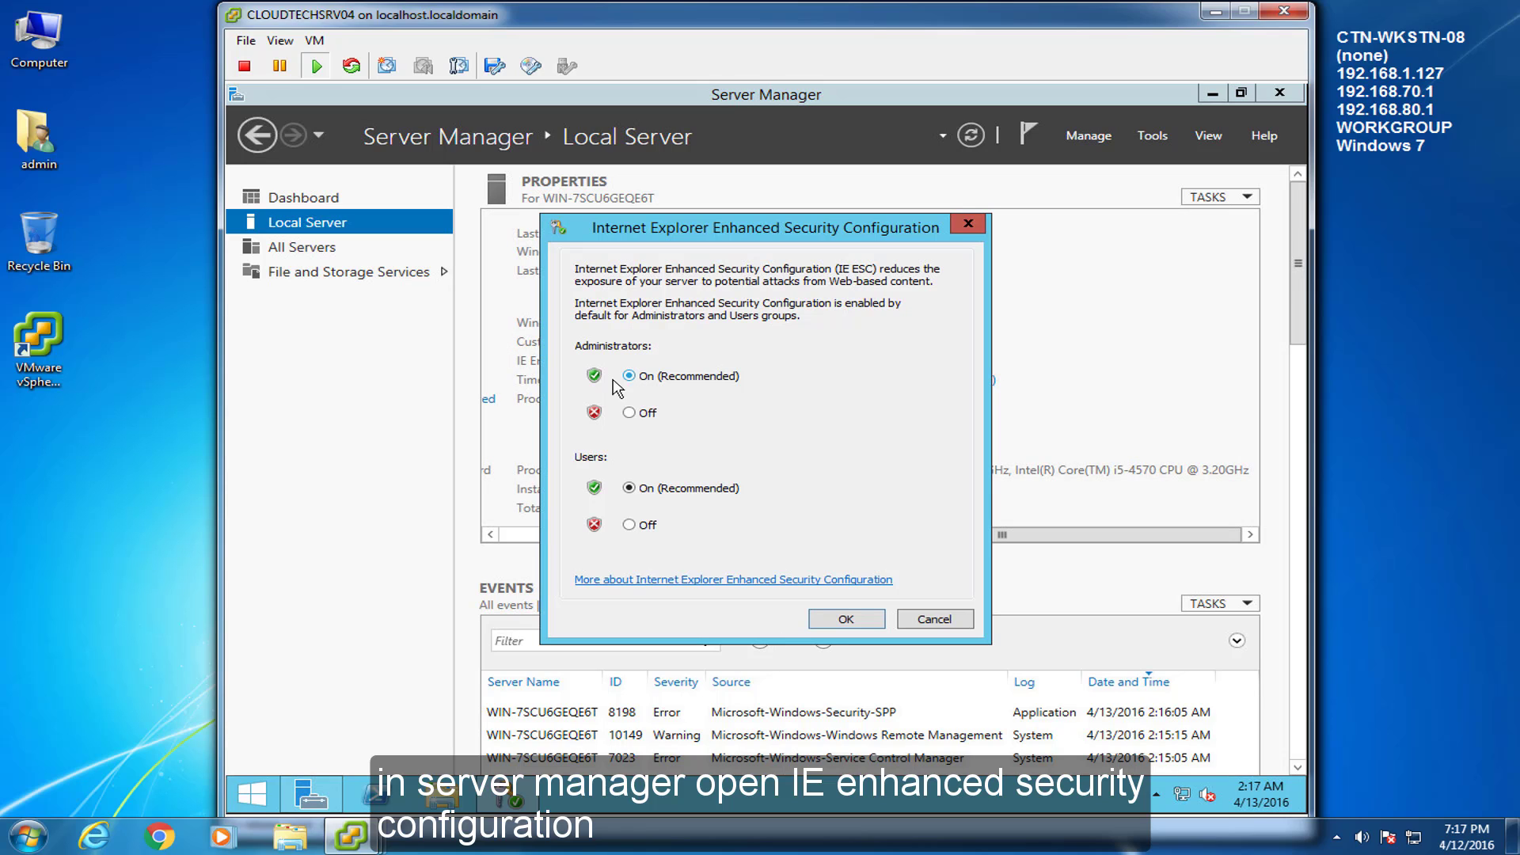
{"action": "left_click", "coordinate": [628, 413]}
{"action": "left_click", "coordinate": [874, 618]}
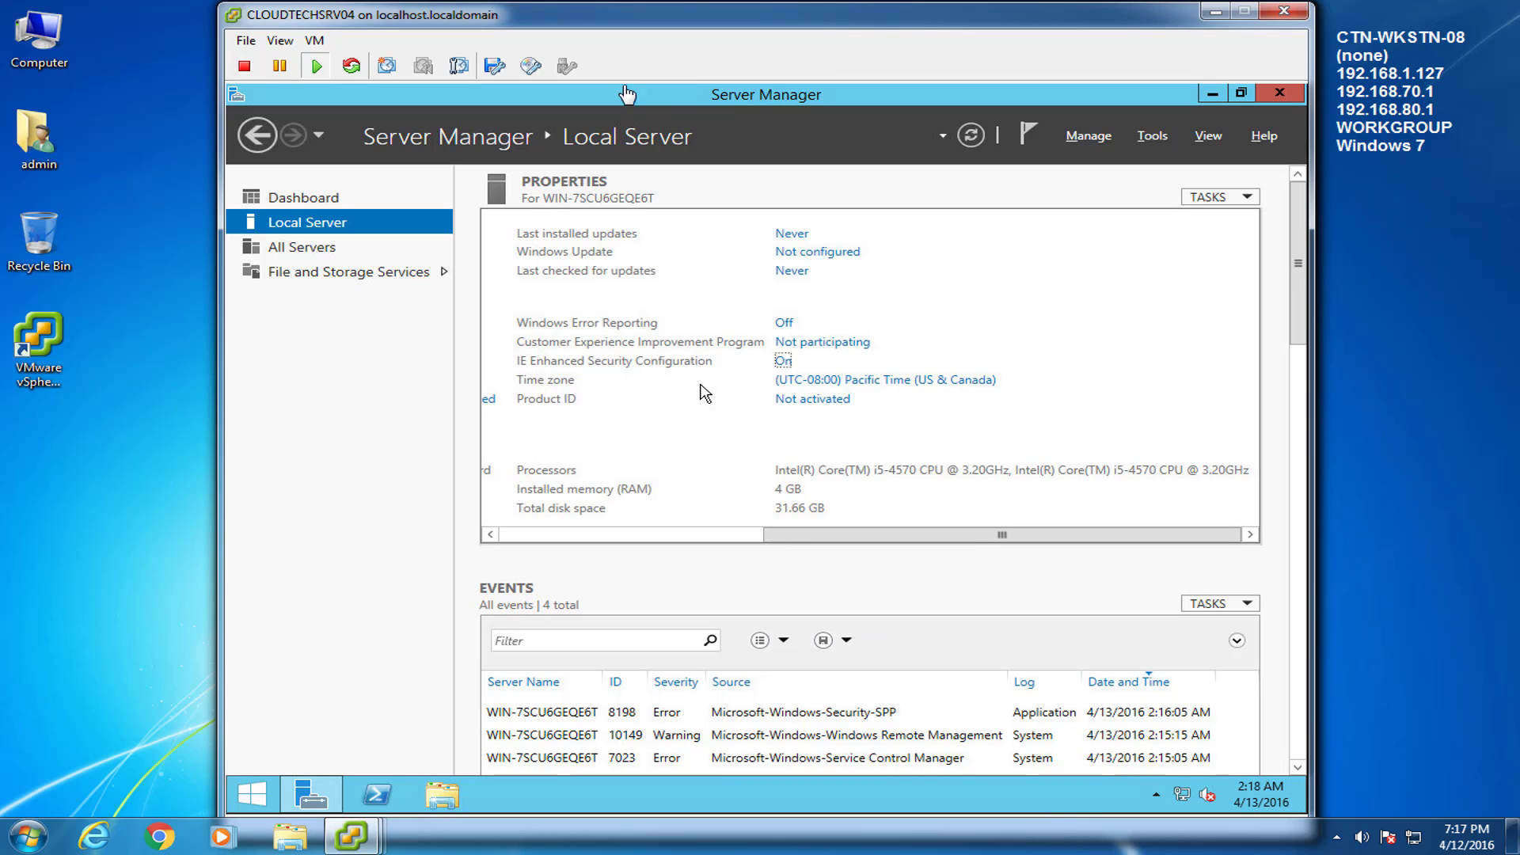
Mount the VMware Tools installer from VM > Guest and run its setup program
{"action": "key", "text": "ctrl+alt"}
{"action": "left_click", "coordinate": [315, 41]}
{"action": "mouse_move", "coordinate": [546, 89]}
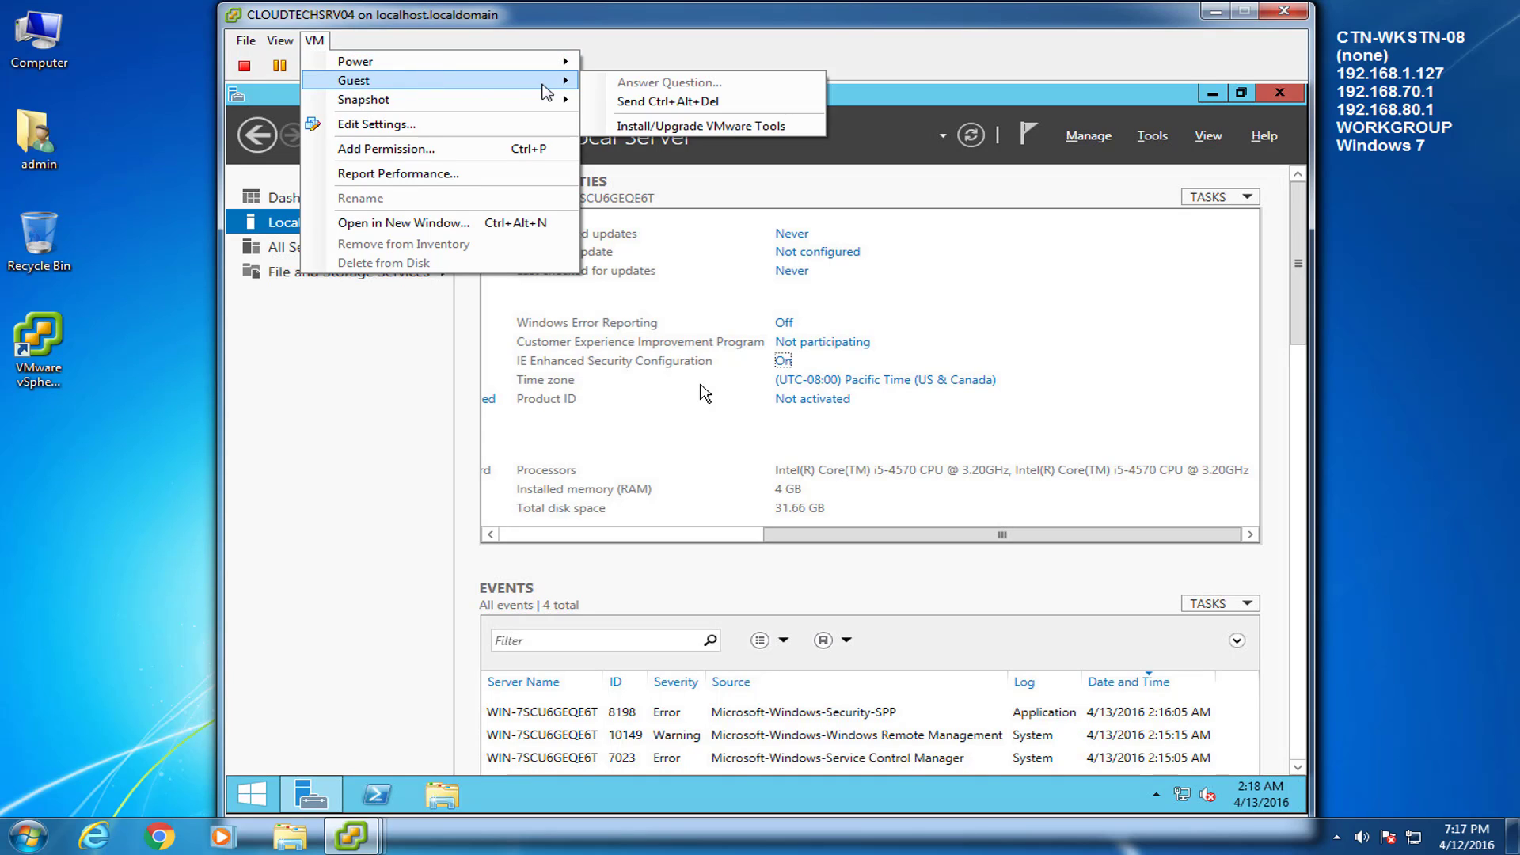
{"action": "left_click", "coordinate": [697, 125]}
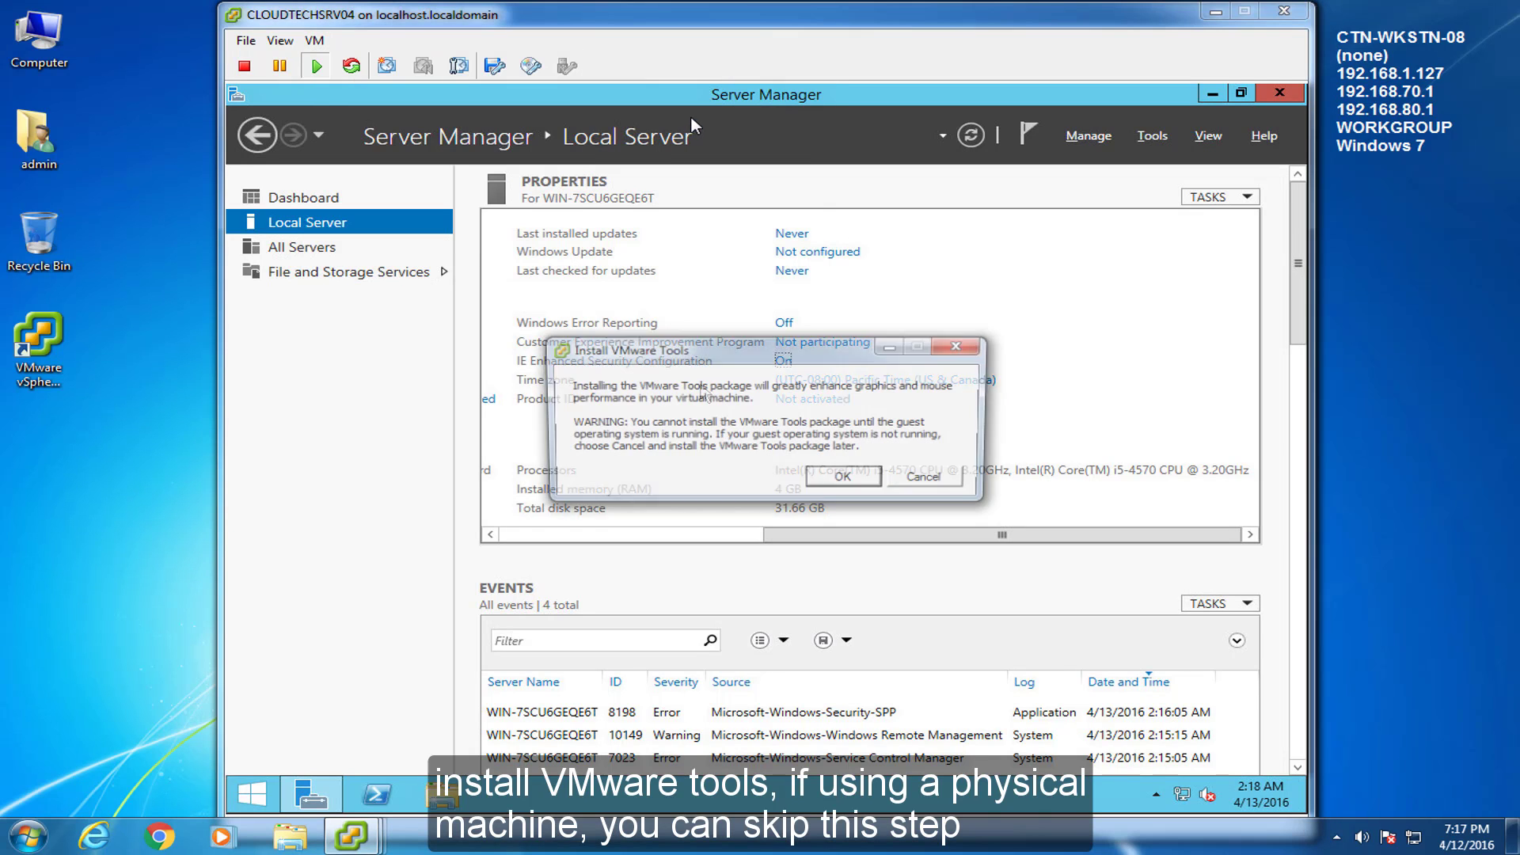
{"action": "left_click", "coordinate": [867, 480]}
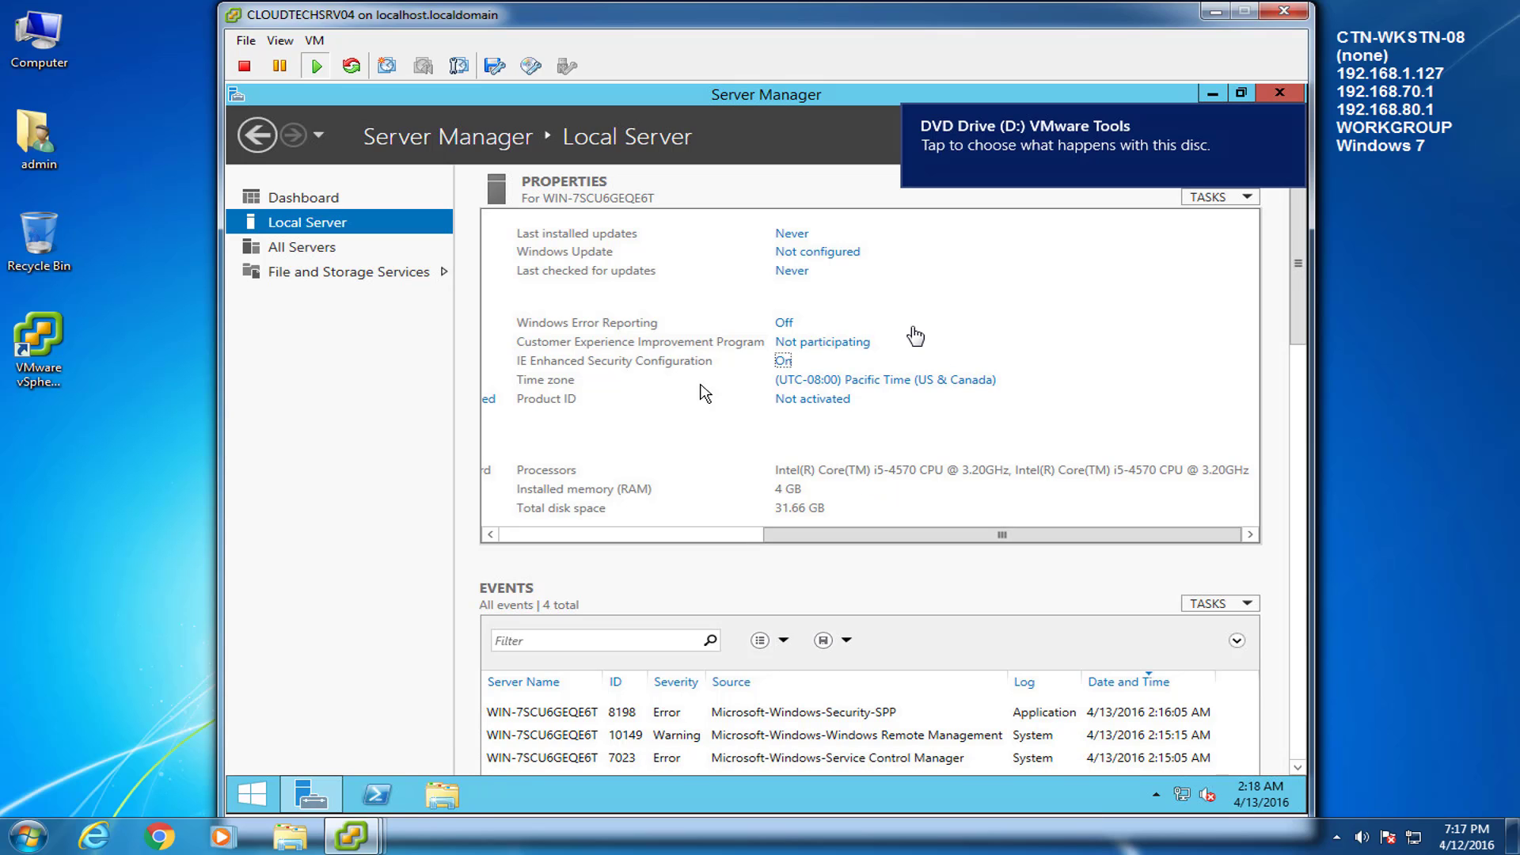
{"action": "left_click", "coordinate": [1086, 152]}
{"action": "left_click", "coordinate": [1023, 246]}
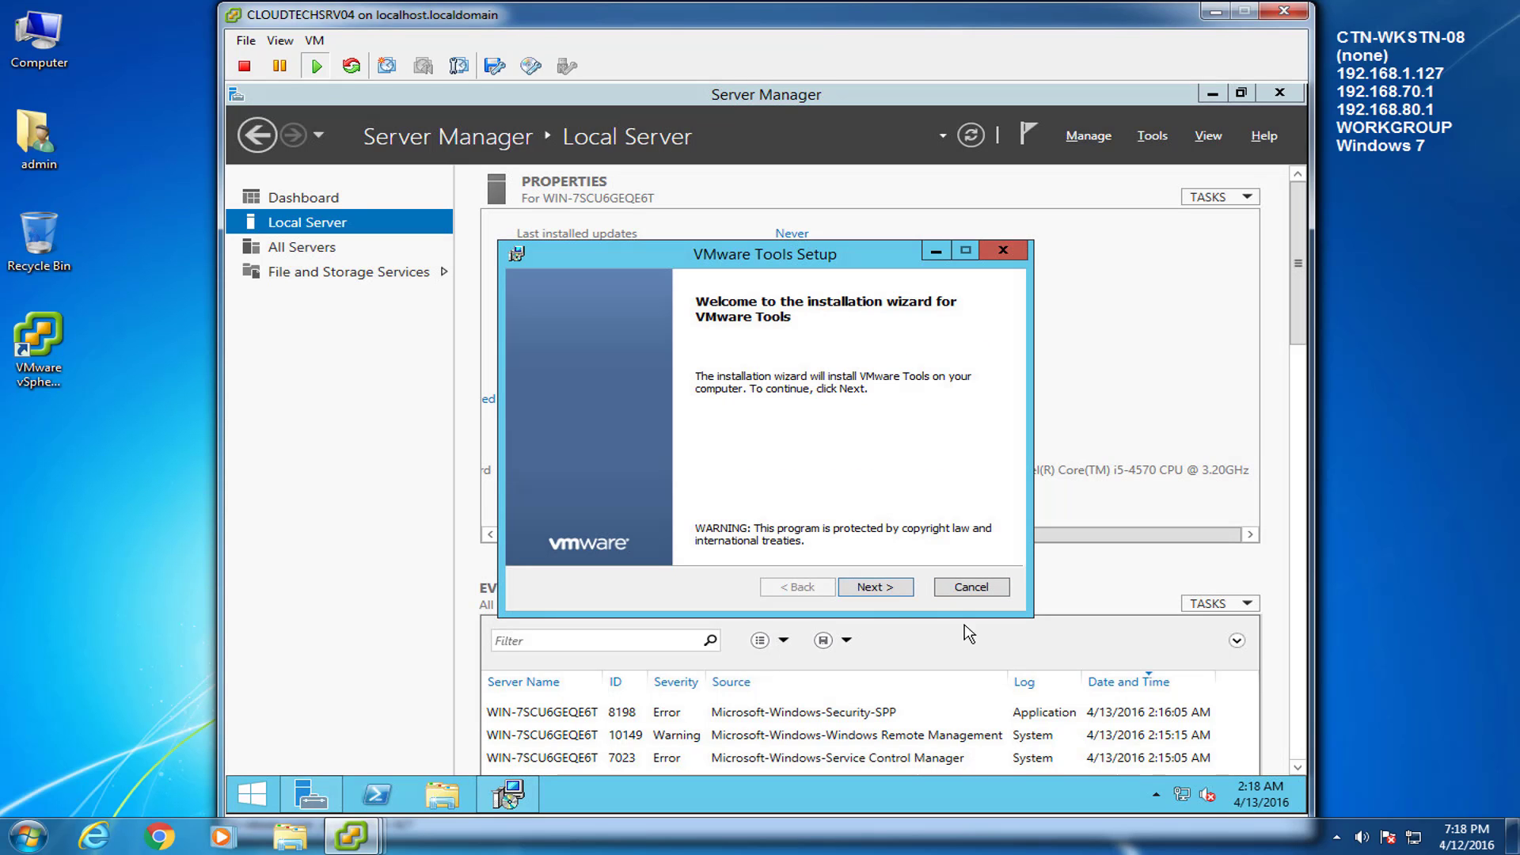
Install VMware Tools as a Custom setup with the default features
{"action": "left_click", "coordinate": [874, 586]}
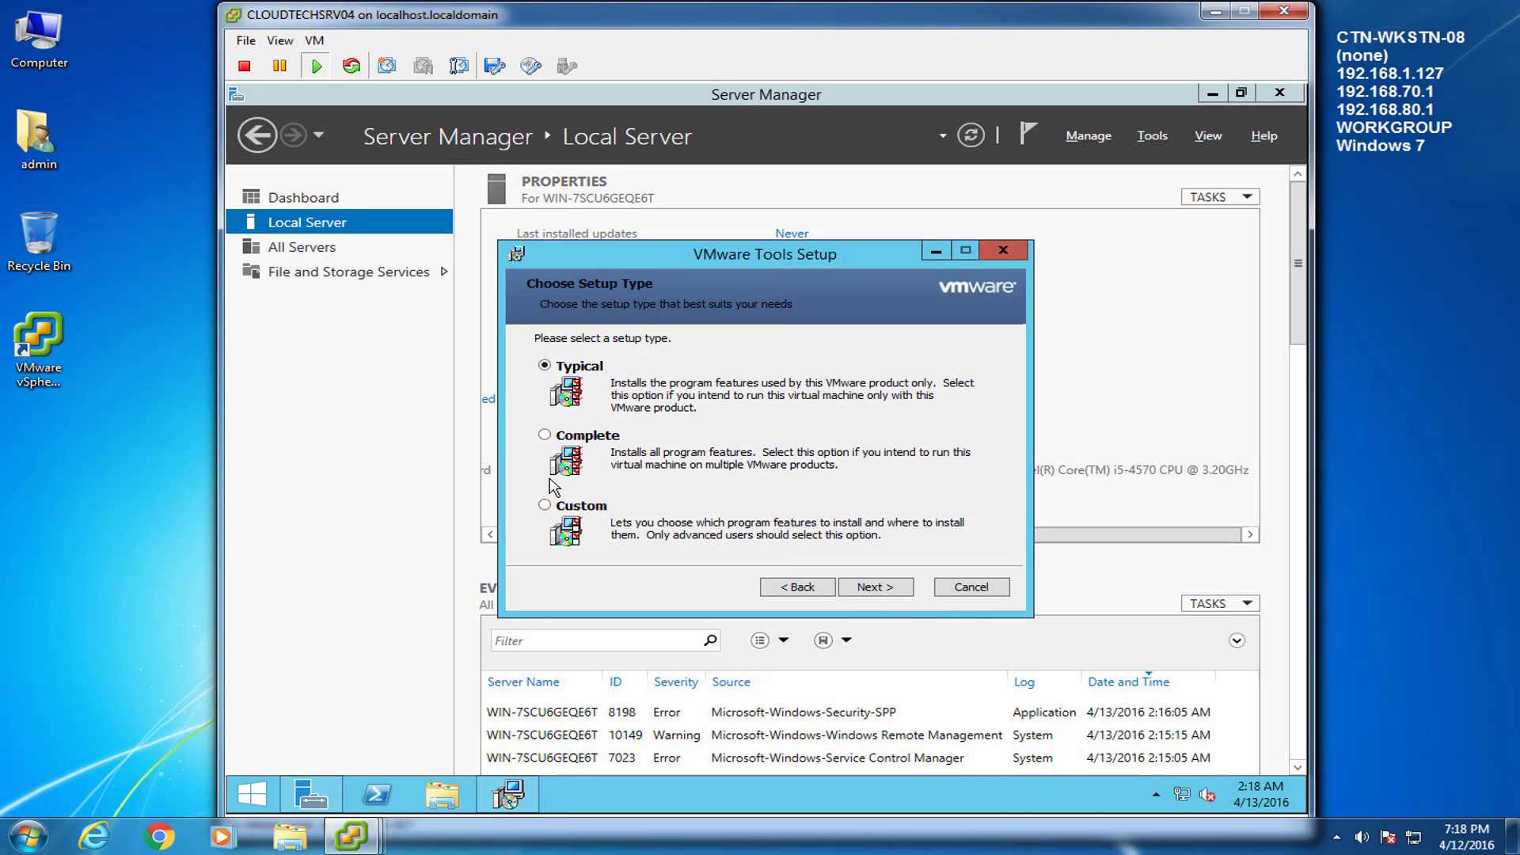
{"action": "left_click", "coordinate": [544, 504]}
{"action": "left_click", "coordinate": [877, 586]}
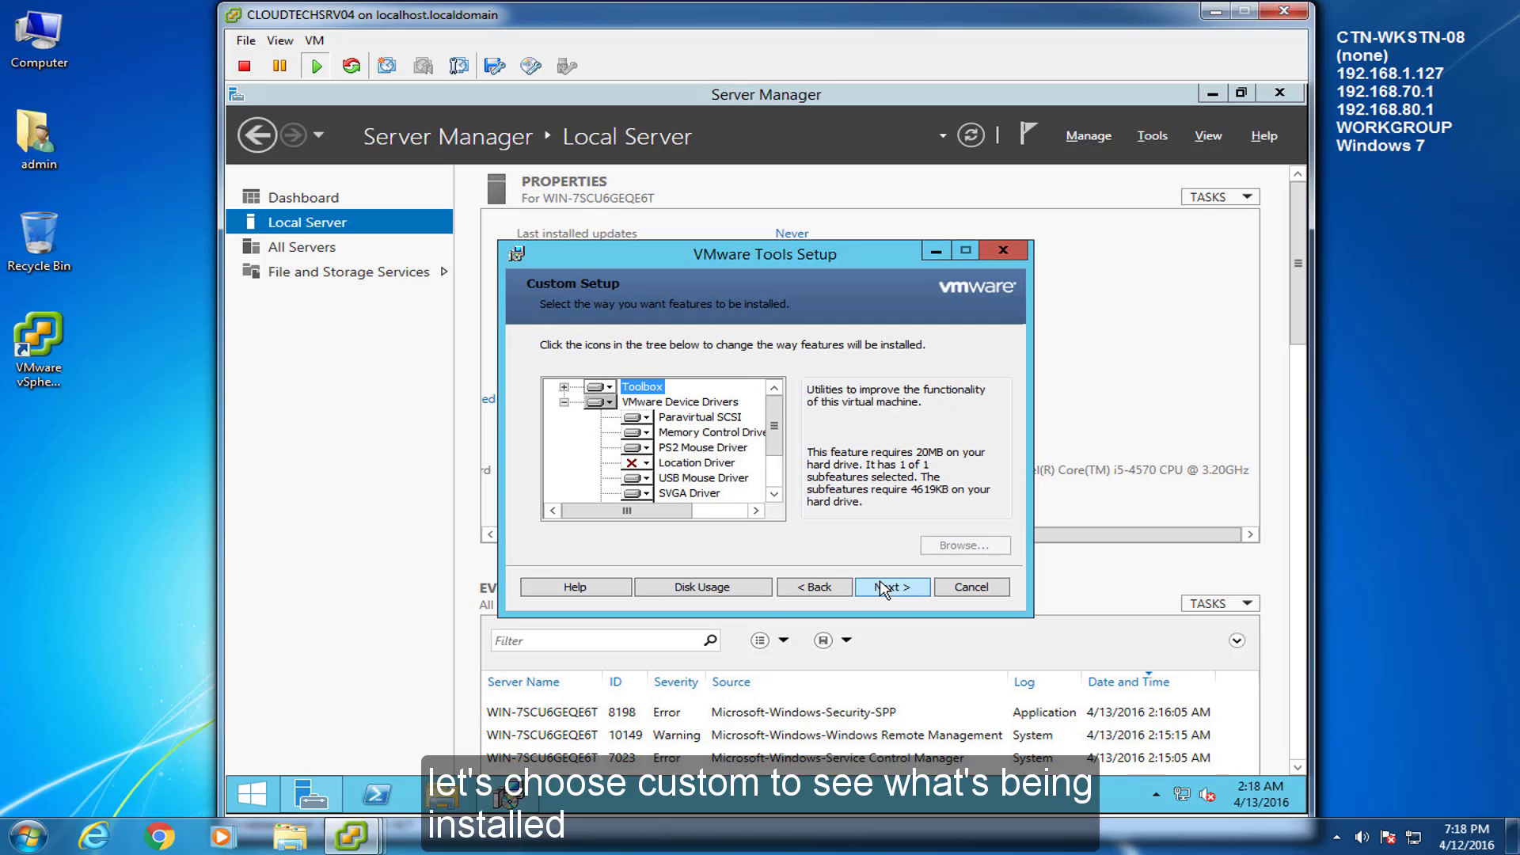
{"action": "left_click", "coordinate": [886, 587]}
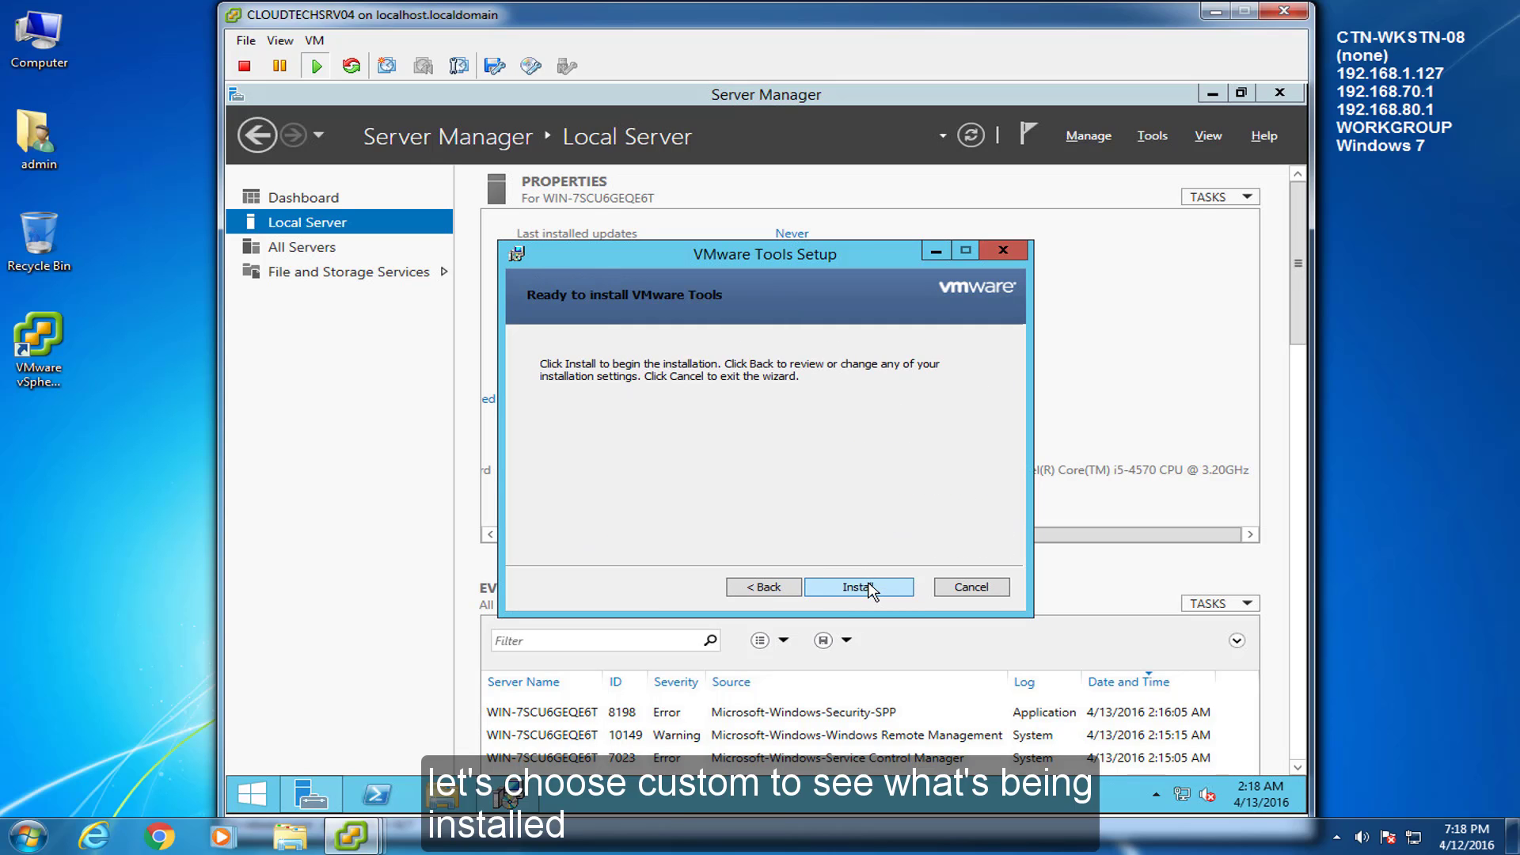
{"action": "left_click", "coordinate": [885, 589]}
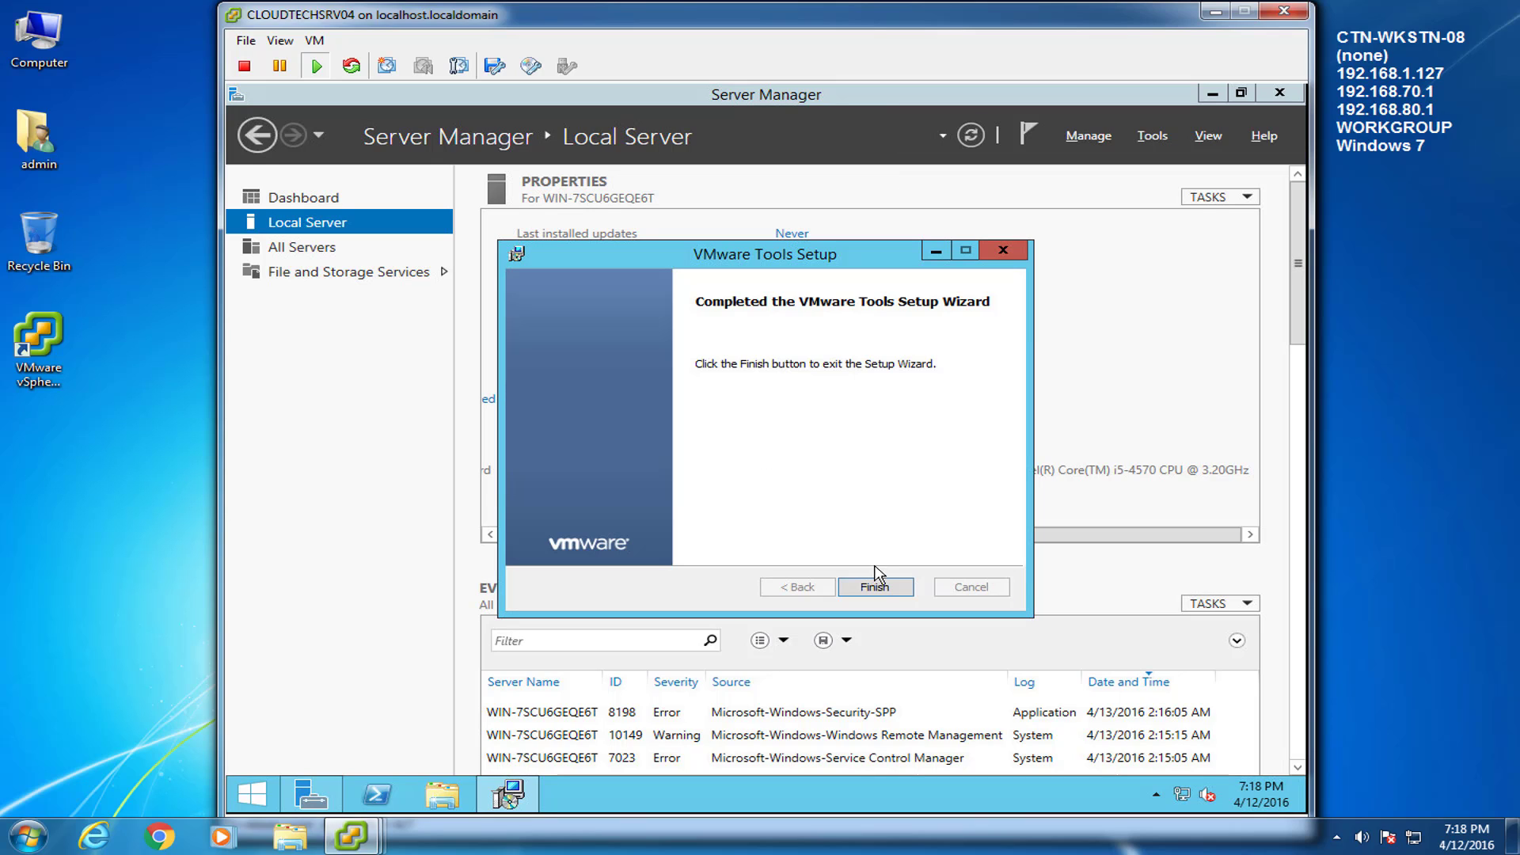
{"action": "left_click", "coordinate": [877, 588]}
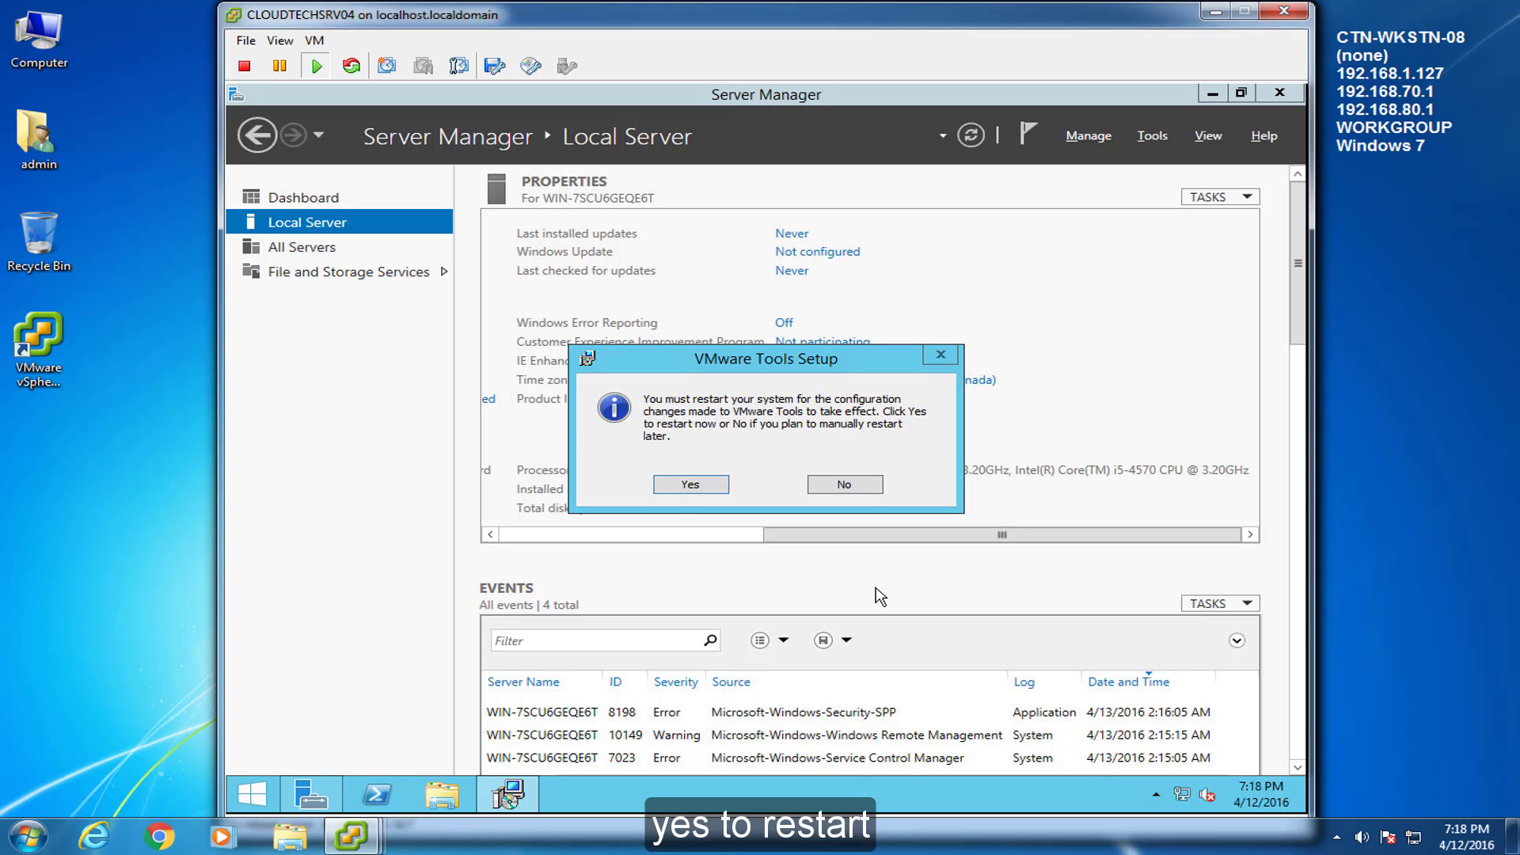
Restart the server for VMware Tools, then send Ctrl+Alt+Del and sign in as Administrator
{"action": "left_click", "coordinate": [675, 486]}
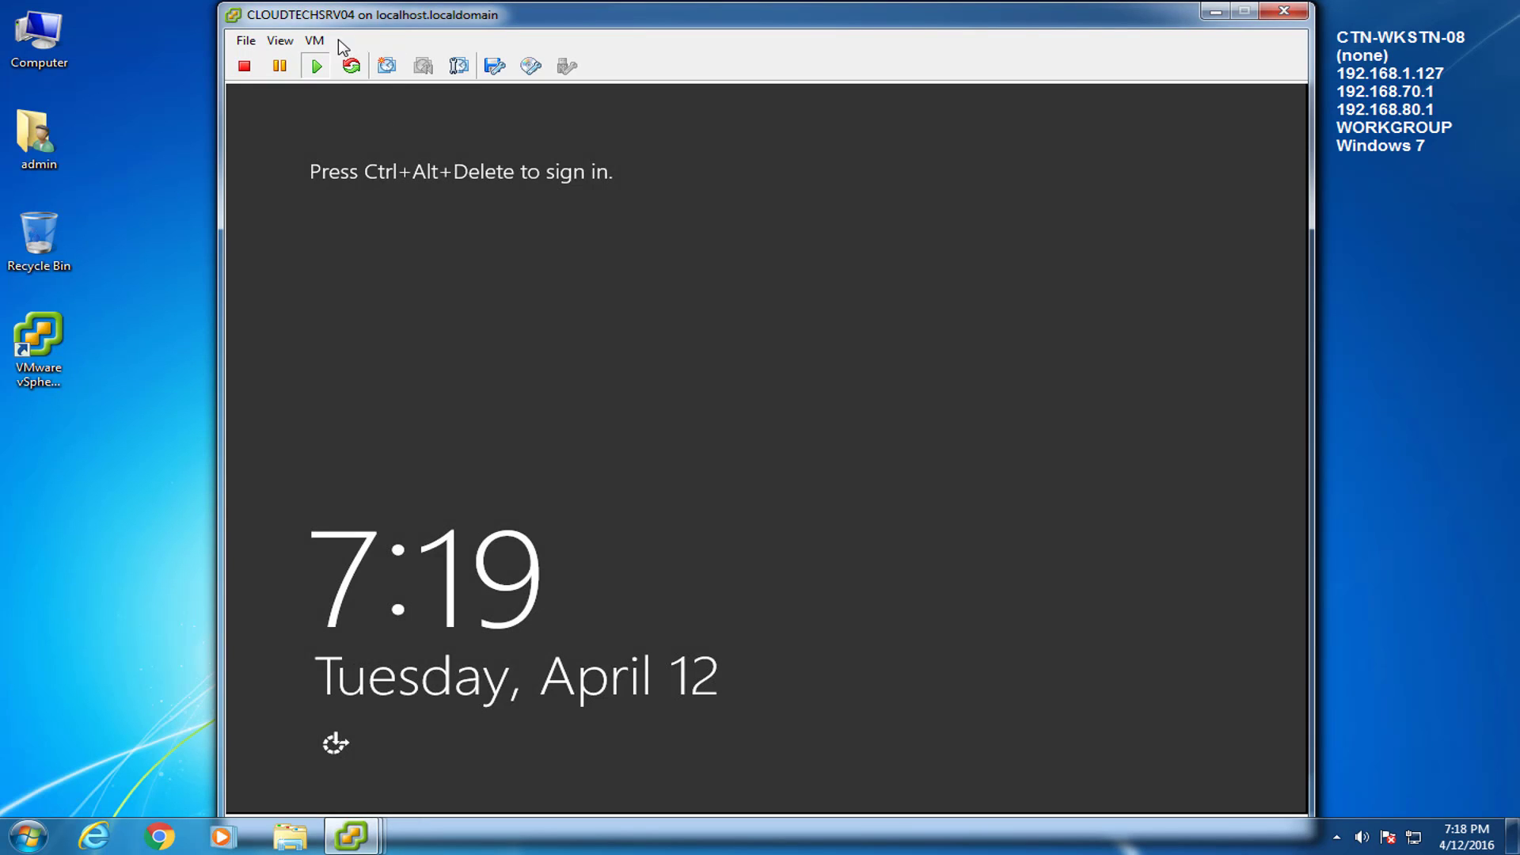
{"action": "left_click", "coordinate": [315, 40]}
{"action": "mouse_move", "coordinate": [353, 89]}
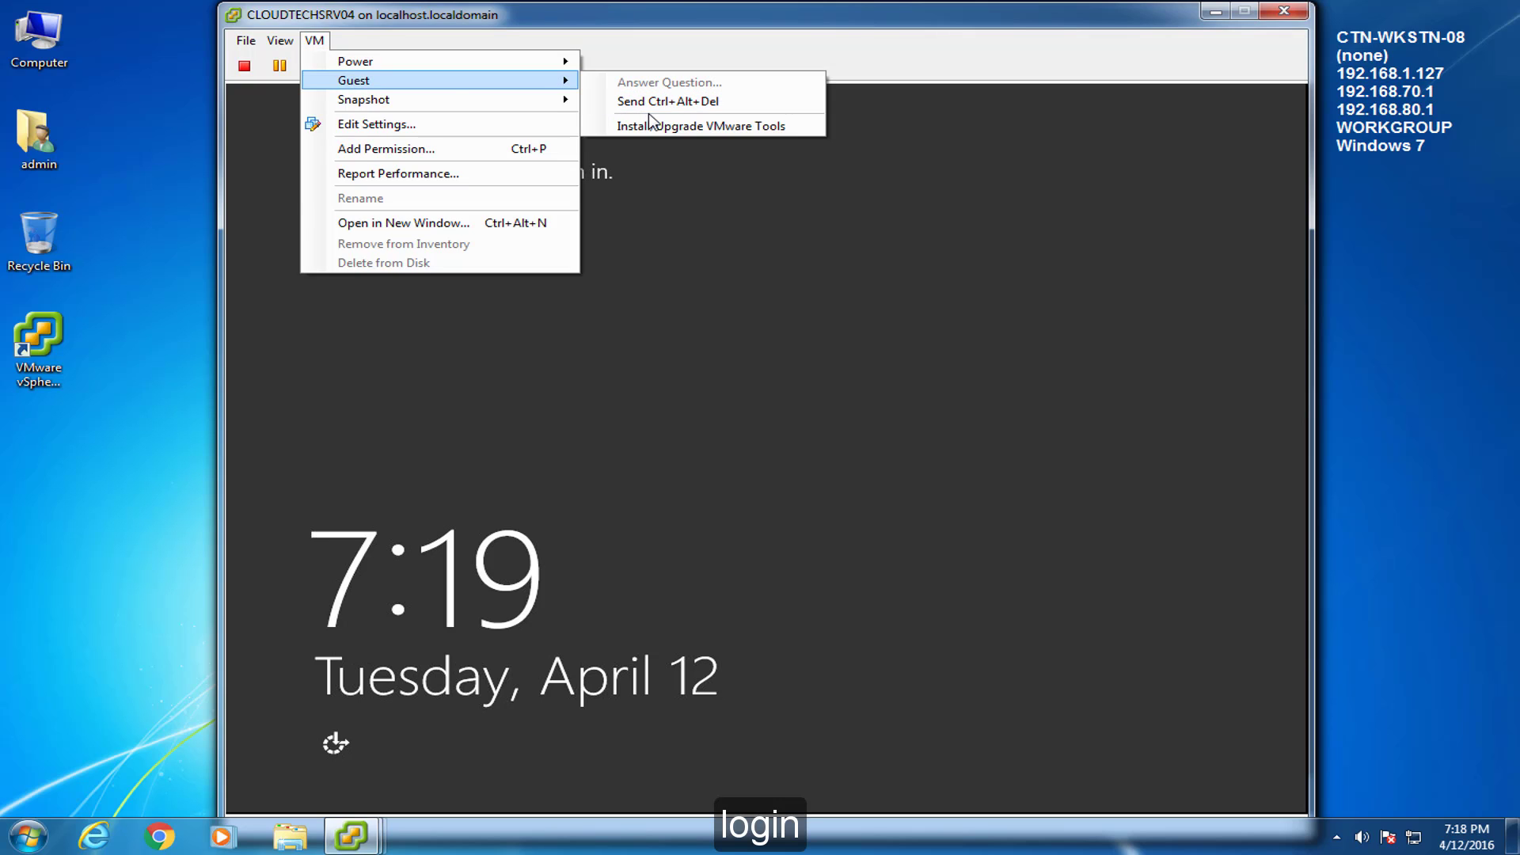
{"action": "left_click", "coordinate": [630, 104]}
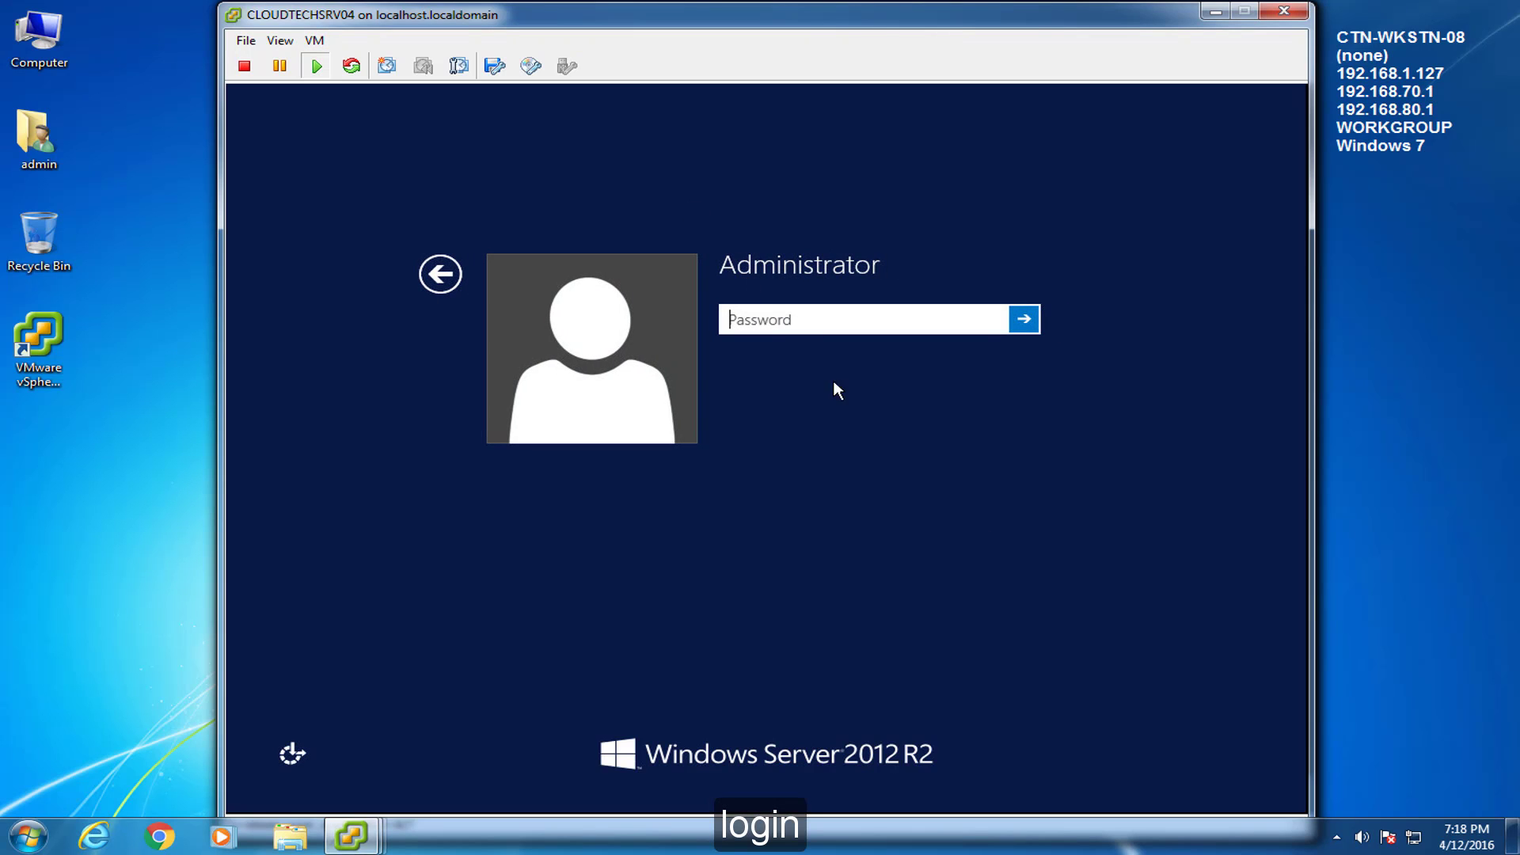
{"action": "type", "text": "••••••••••"}
{"action": "key", "text": "Return"}
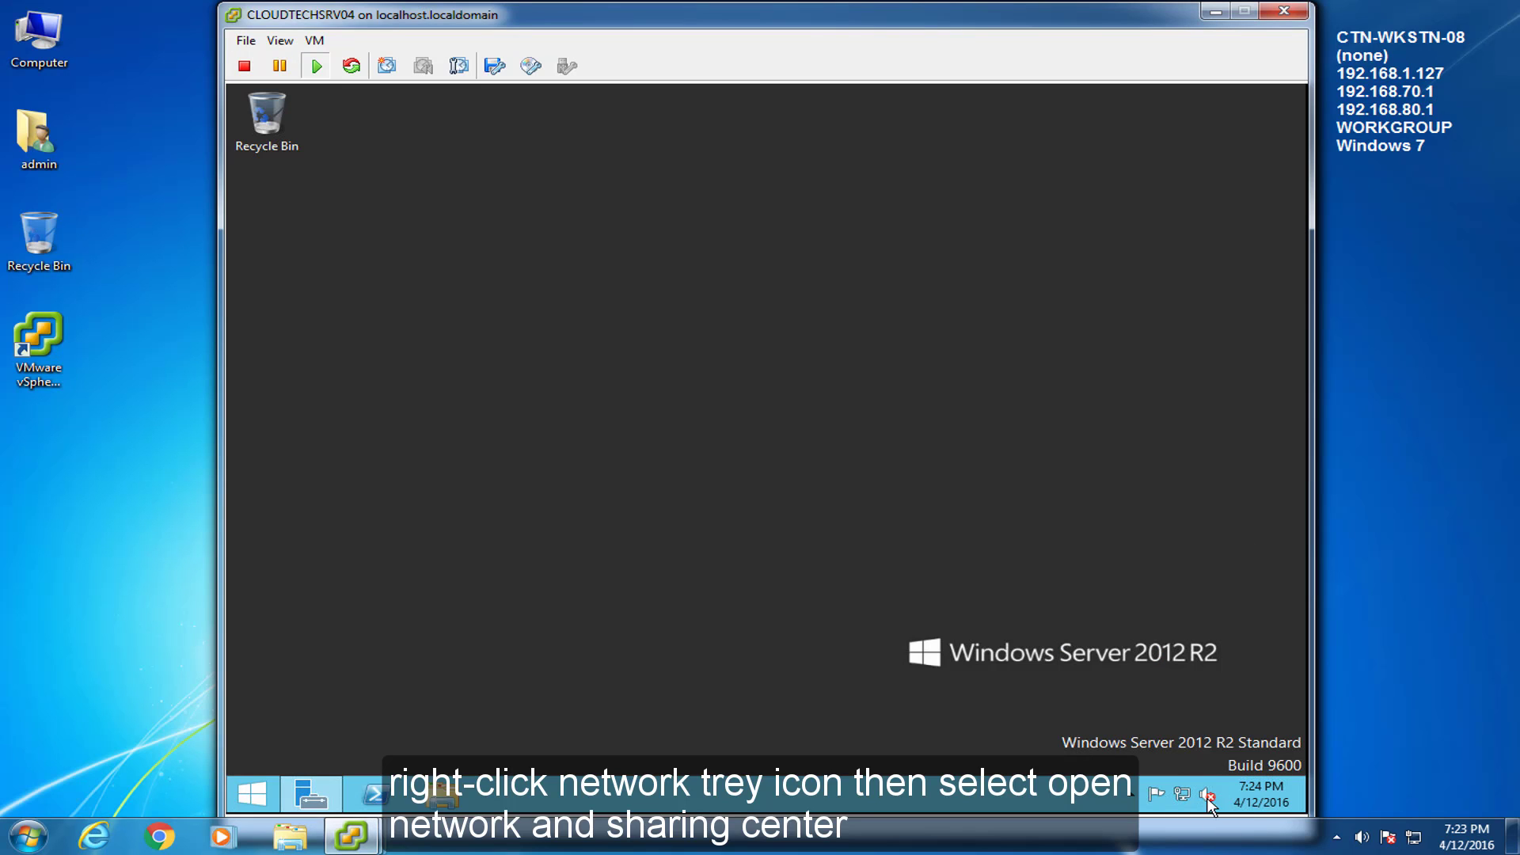
Open the IPv4 properties of the Ethernet0 connection from the Network and Sharing Center
{"action": "right_click", "coordinate": [1182, 794]}
{"action": "left_click", "coordinate": [1187, 774]}
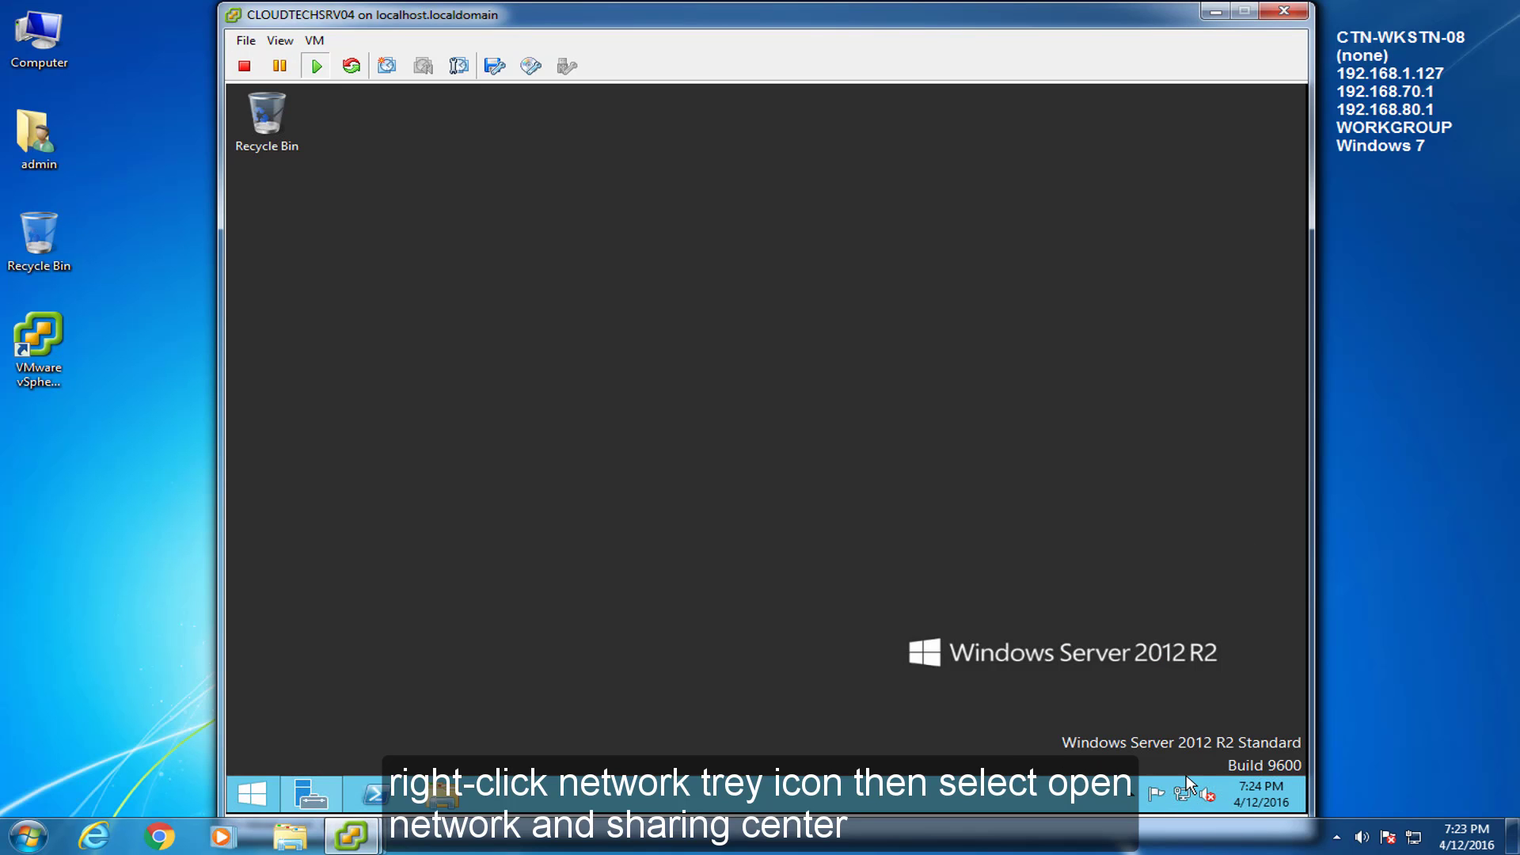
{"action": "left_click", "coordinate": [1023, 313]}
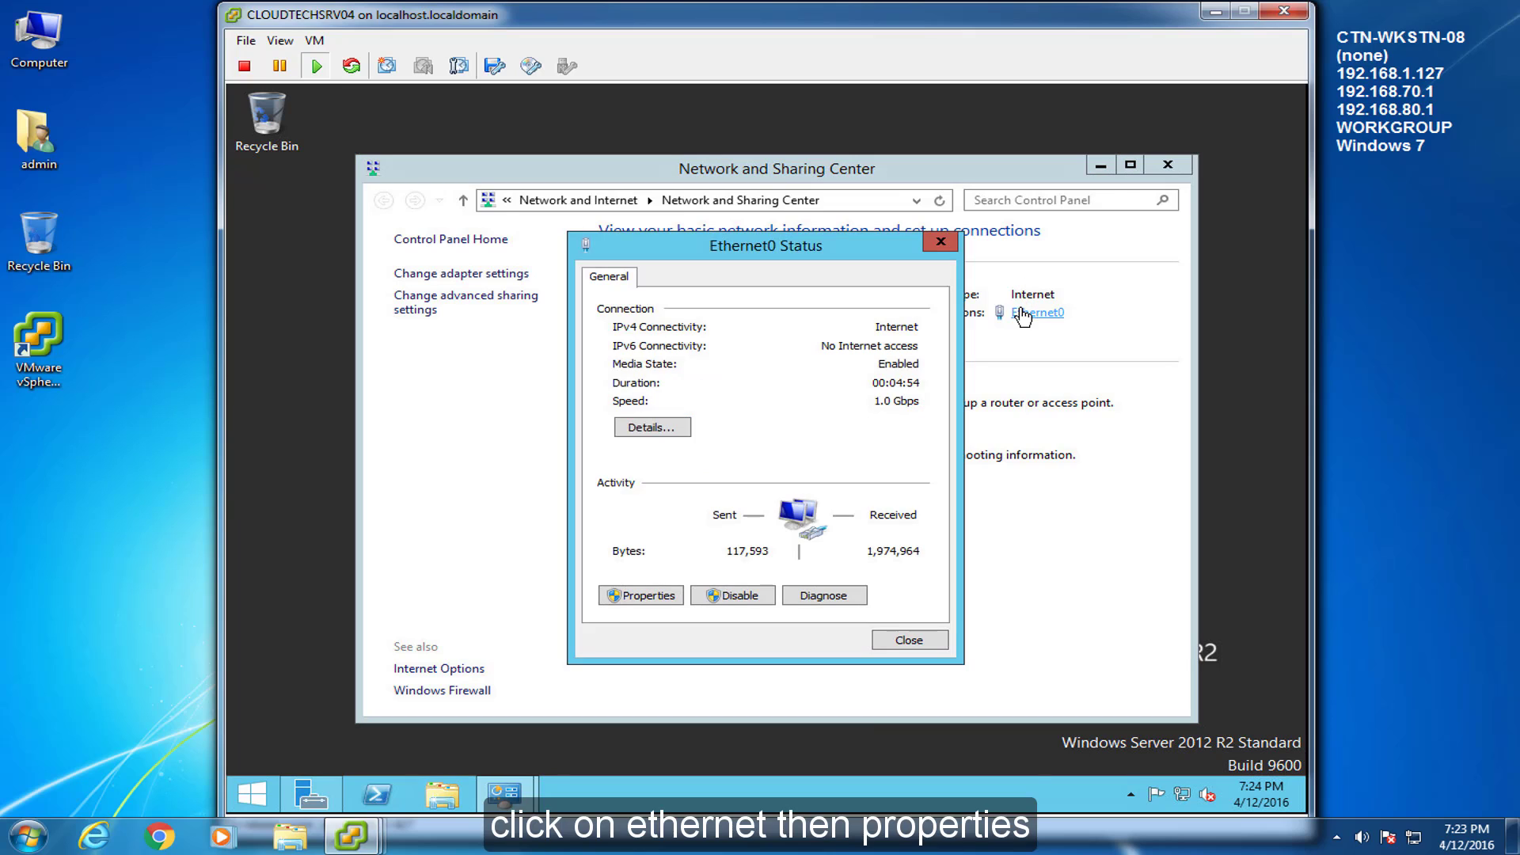
{"action": "left_click", "coordinate": [618, 596]}
{"action": "left_click", "coordinate": [689, 528]}
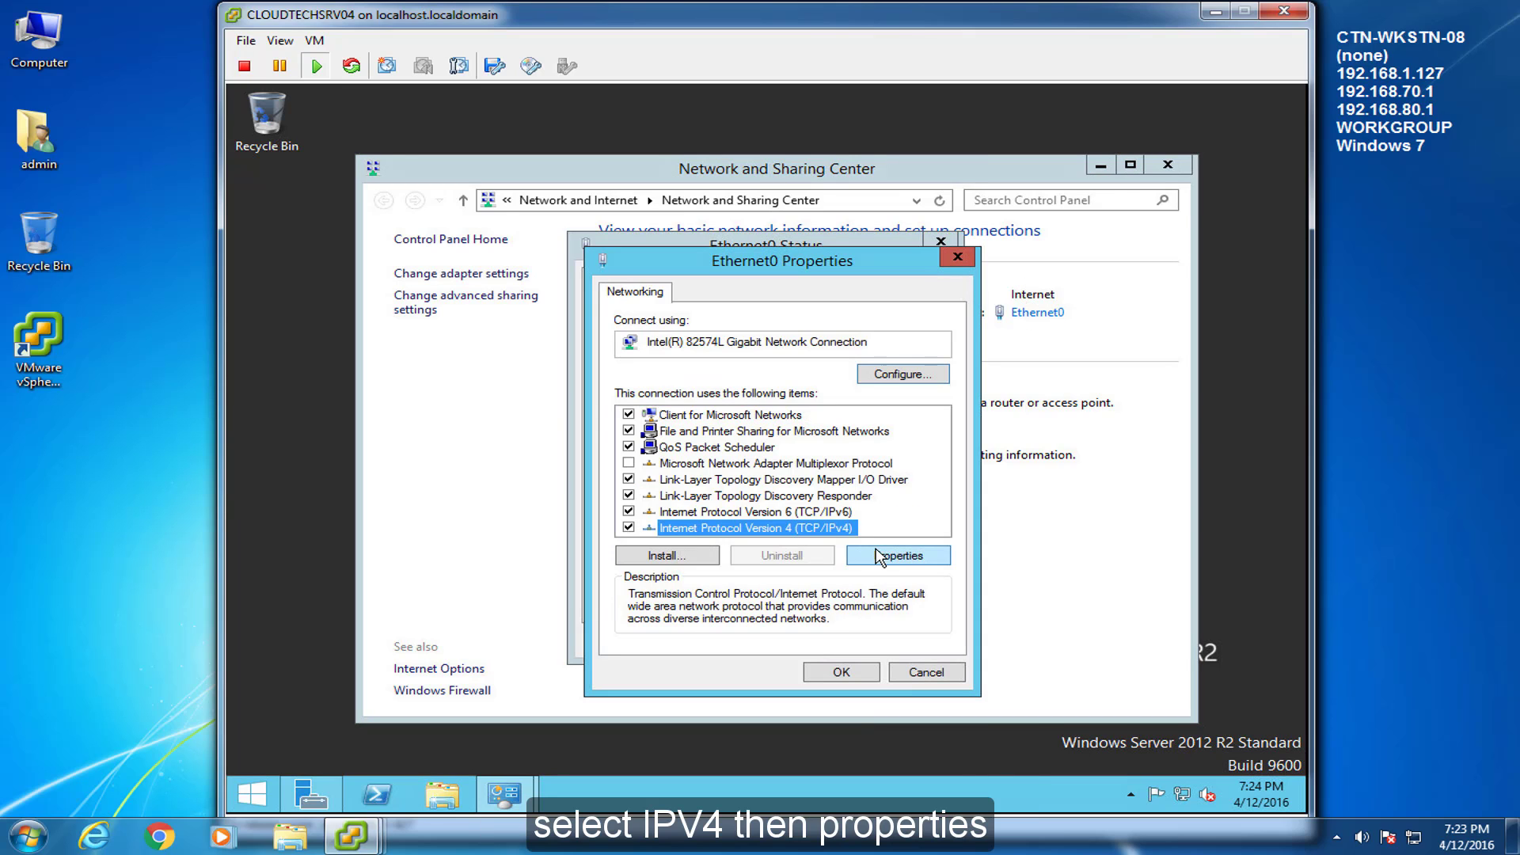
{"action": "left_click", "coordinate": [880, 555]}
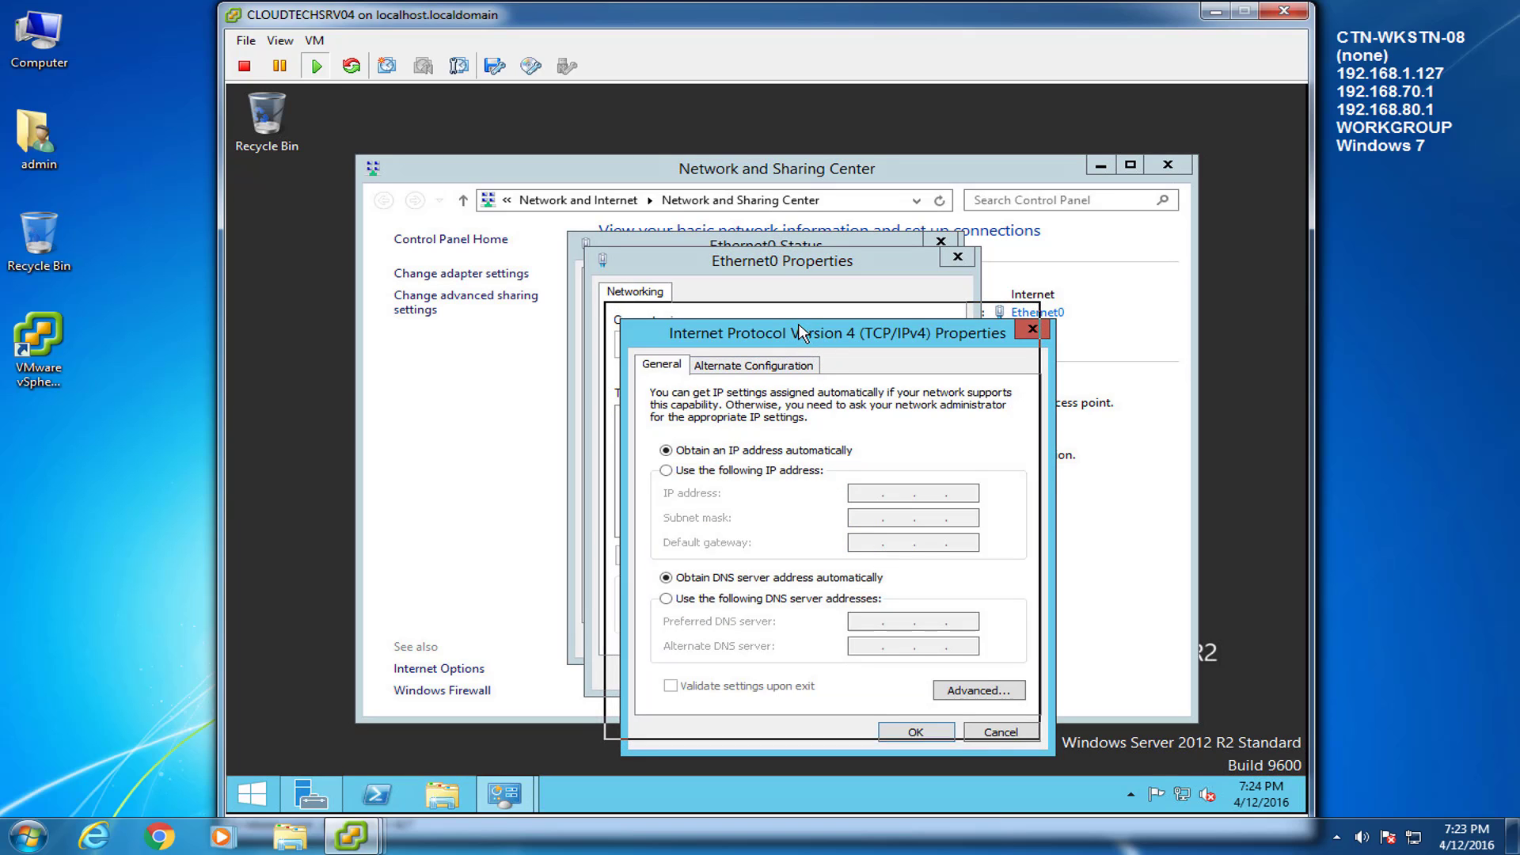
{"action": "left_click_drag", "start_coordinate": [814, 343], "coordinate": [790, 322]}
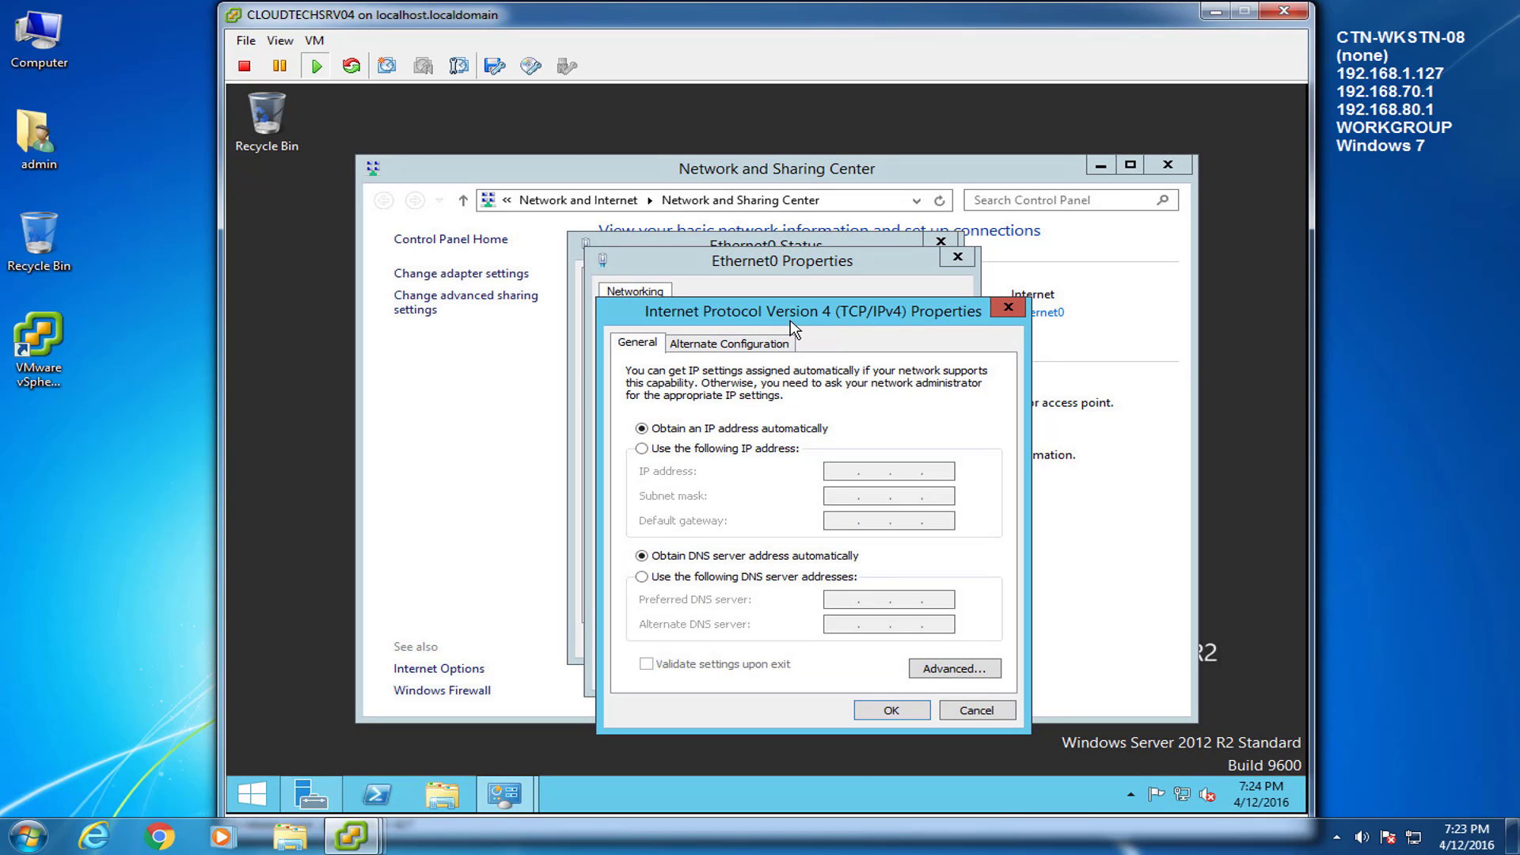
Set static IP 192.168.1.131, mask 255.255.255.0, gateway 192.168.1.1 and DNS 192.168.1.125
{"action": "left_click", "coordinate": [642, 448]}
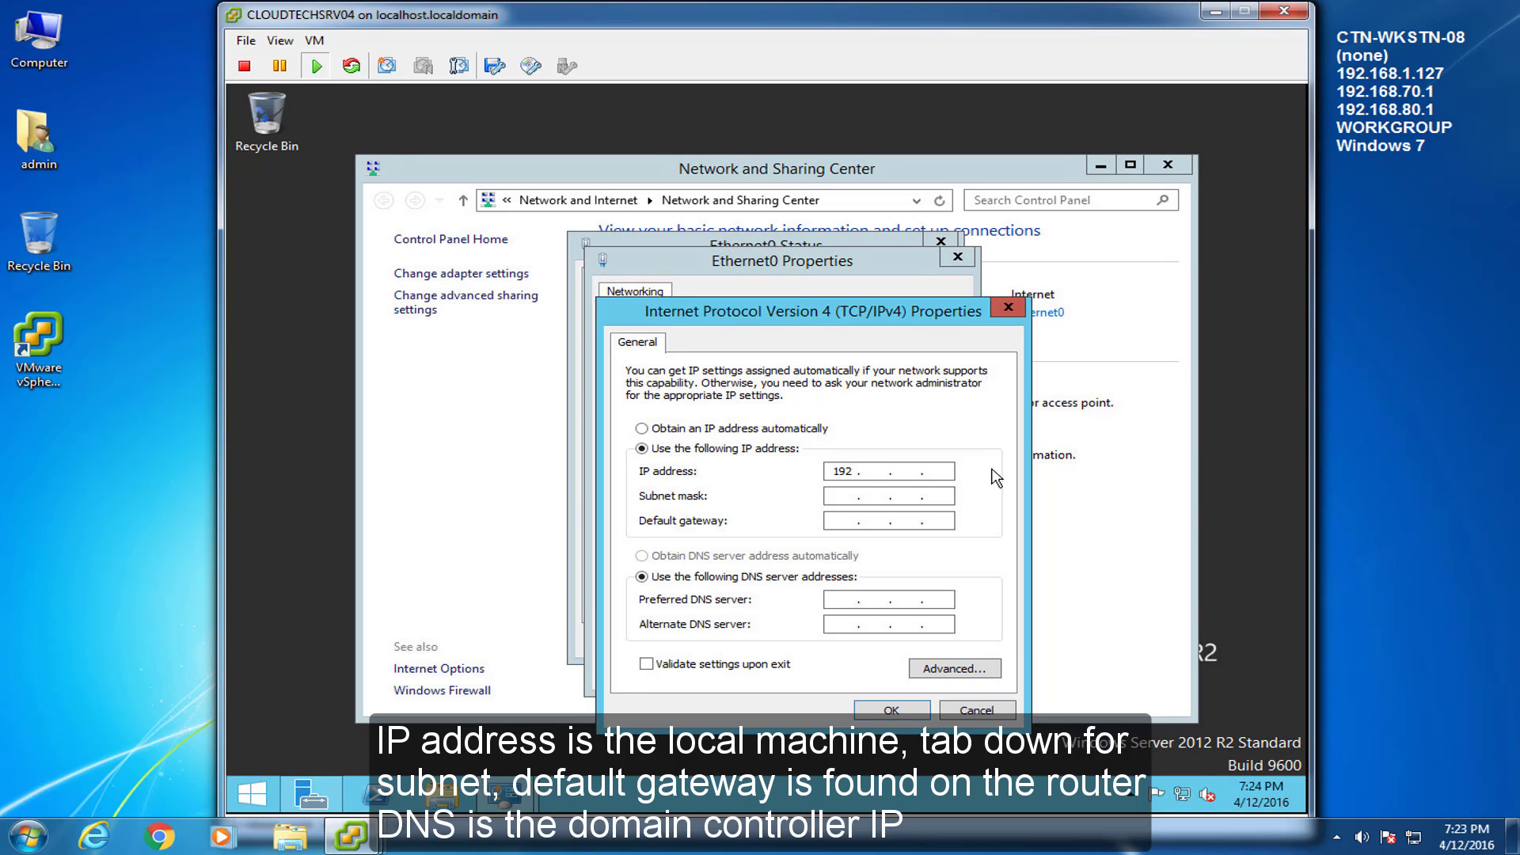
{"action": "type", "text": "192 . 168 . 1 ."}
{"action": "key", "text": "Tab"}
{"action": "key", "text": "Tab"}
{"action": "type", "text": "192"}
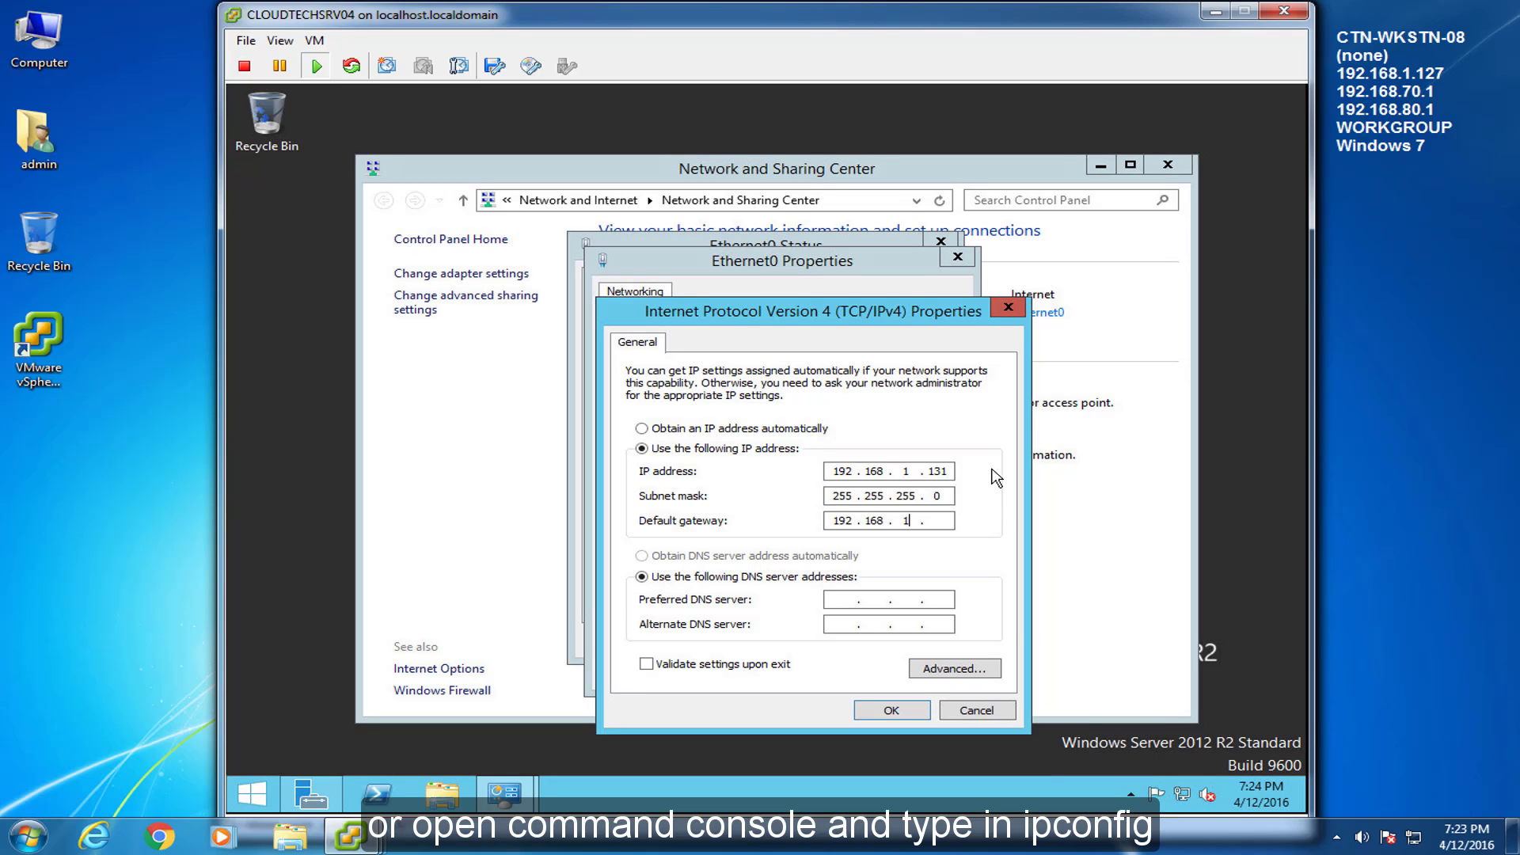
{"action": "key", "text": "Tab"}
{"action": "key", "text": "Tab"}
{"action": "type", "text": "192 . 168 . "}
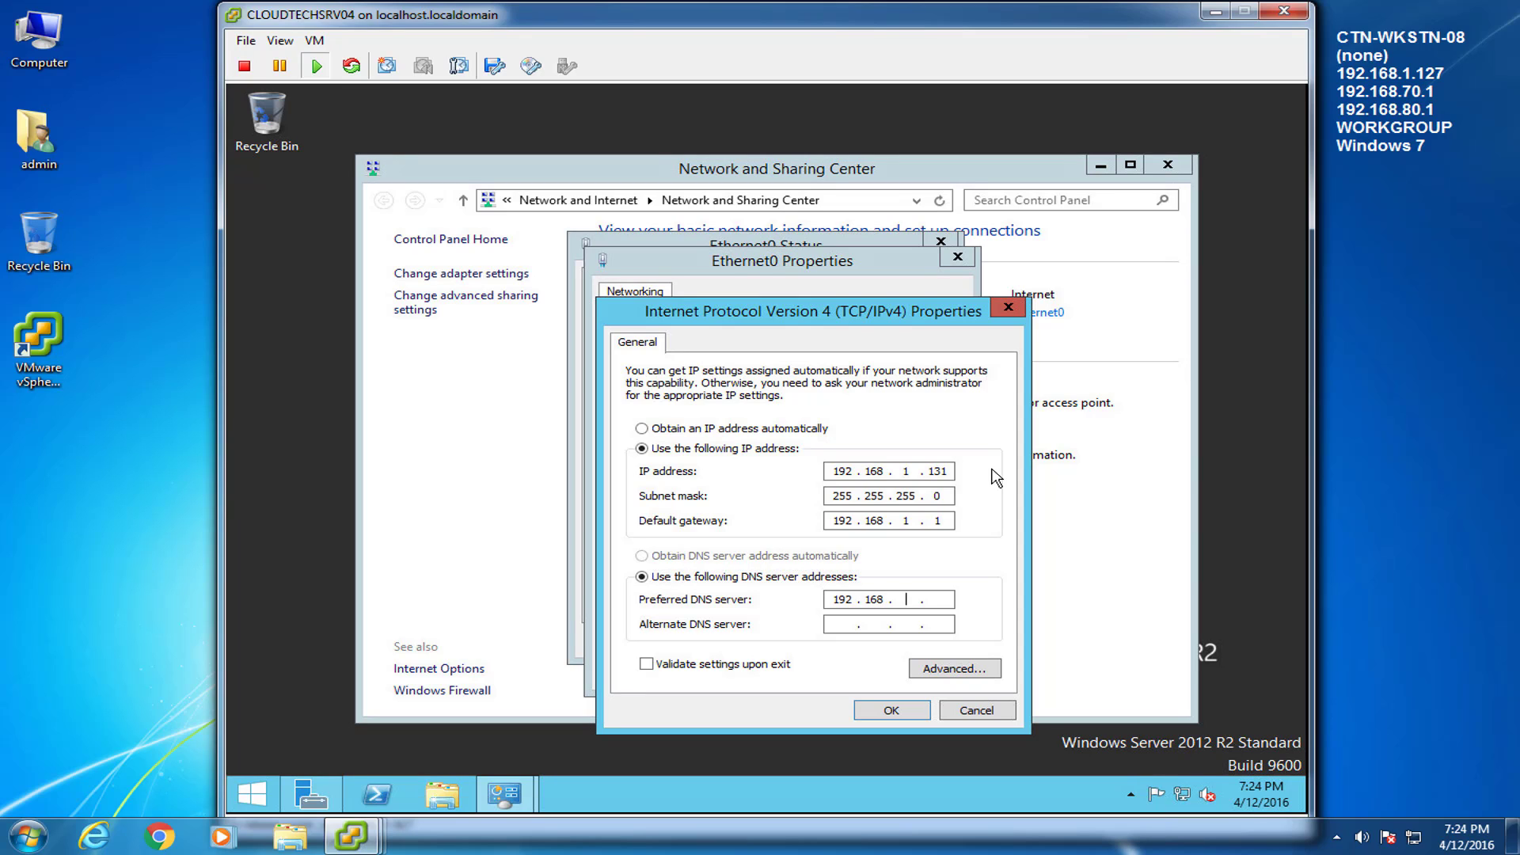
{"action": "type", "text": "1 . 125"}
{"action": "left_click", "coordinate": [918, 710]}
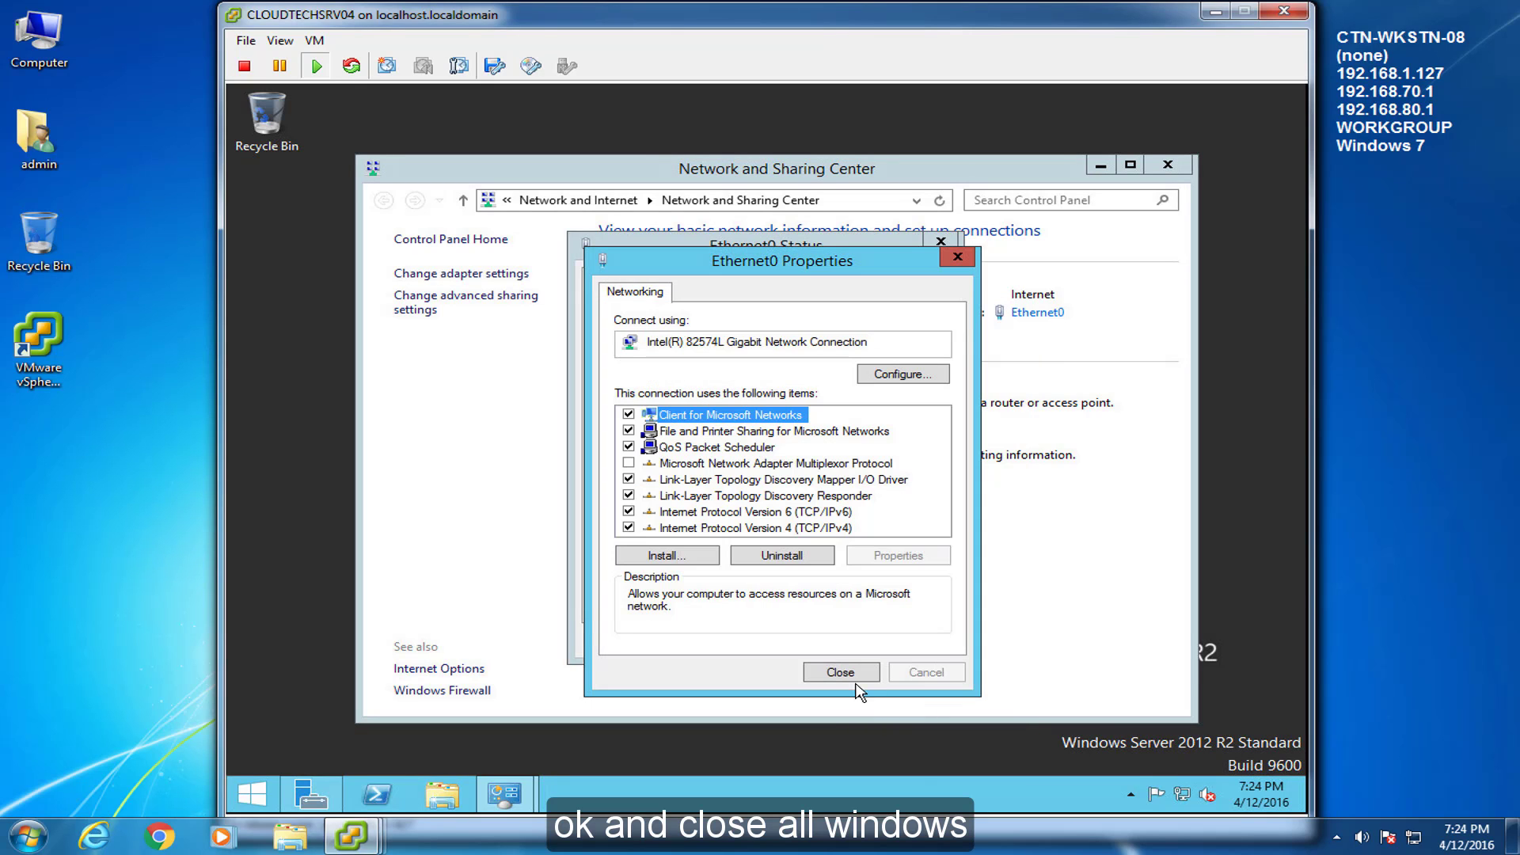
{"action": "left_click", "coordinate": [840, 673]}
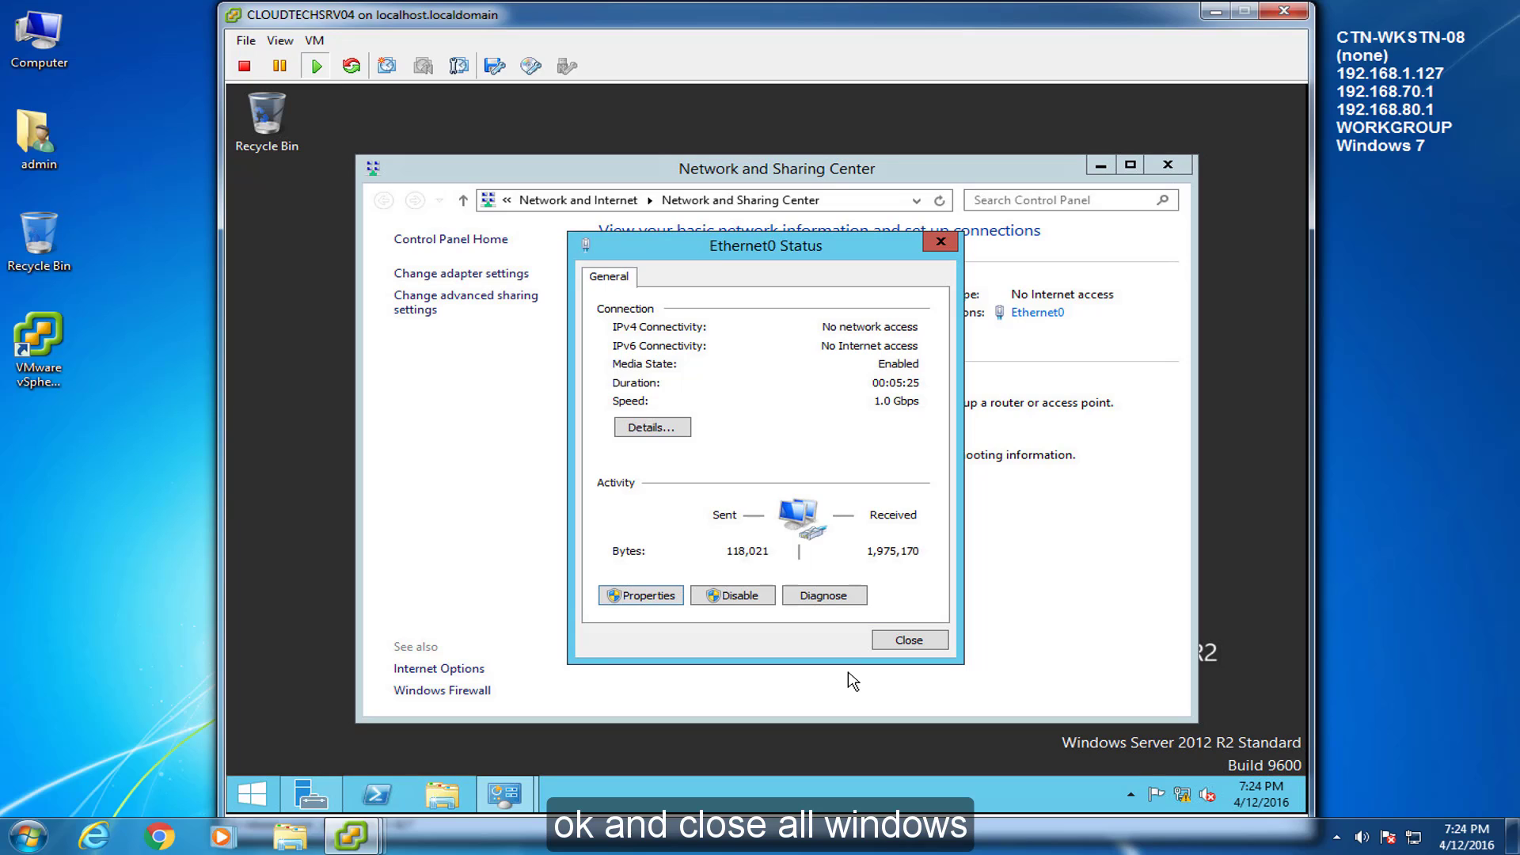
{"action": "left_click", "coordinate": [914, 640]}
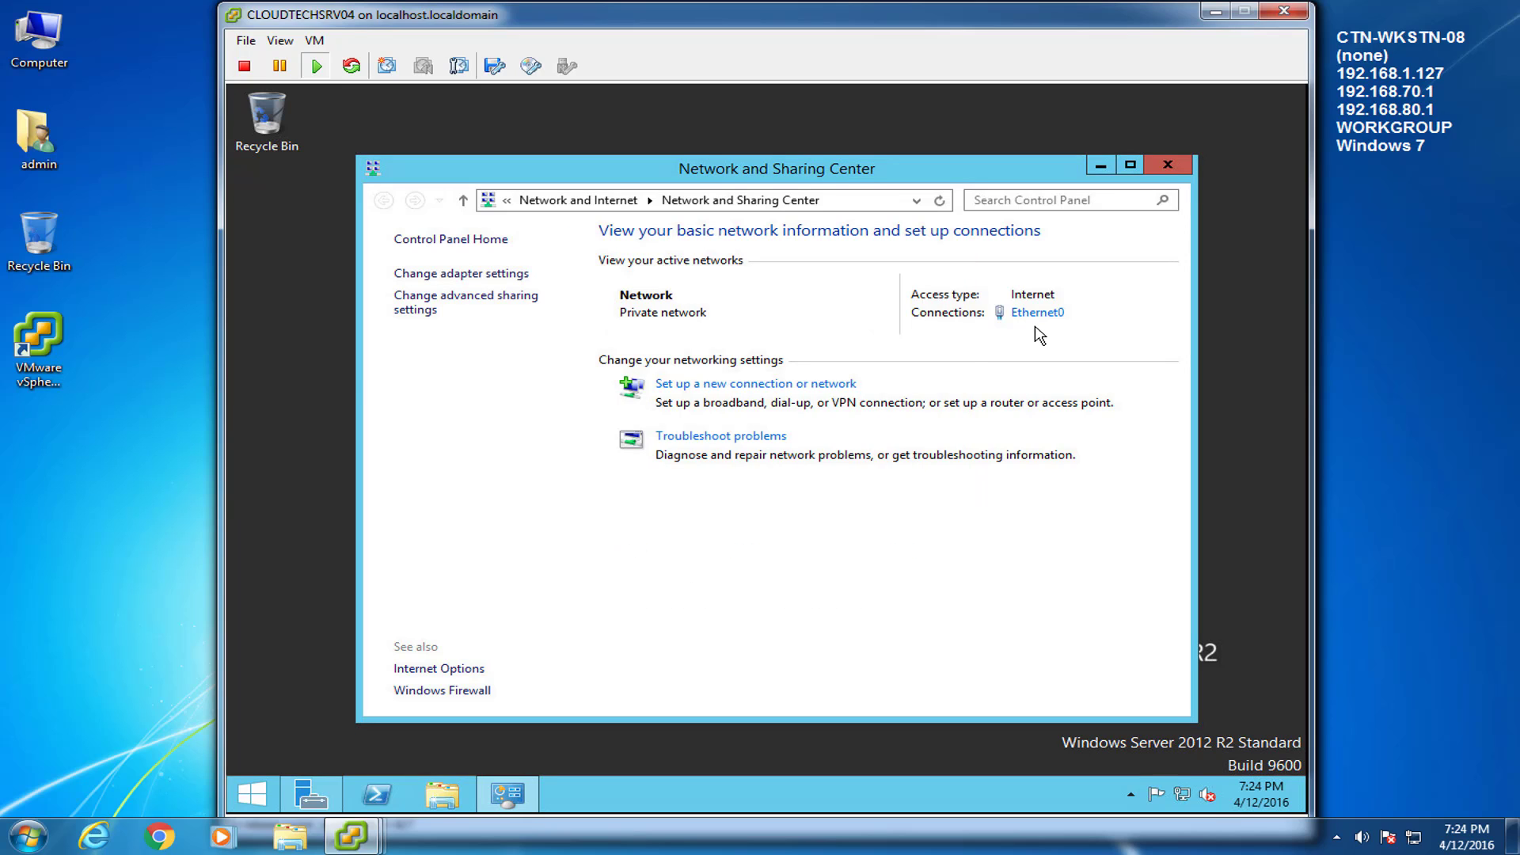
Rename the computer to CLOUDTECHSRV04 with the description SharePoint Server 2013
{"action": "left_click", "coordinate": [1186, 168]}
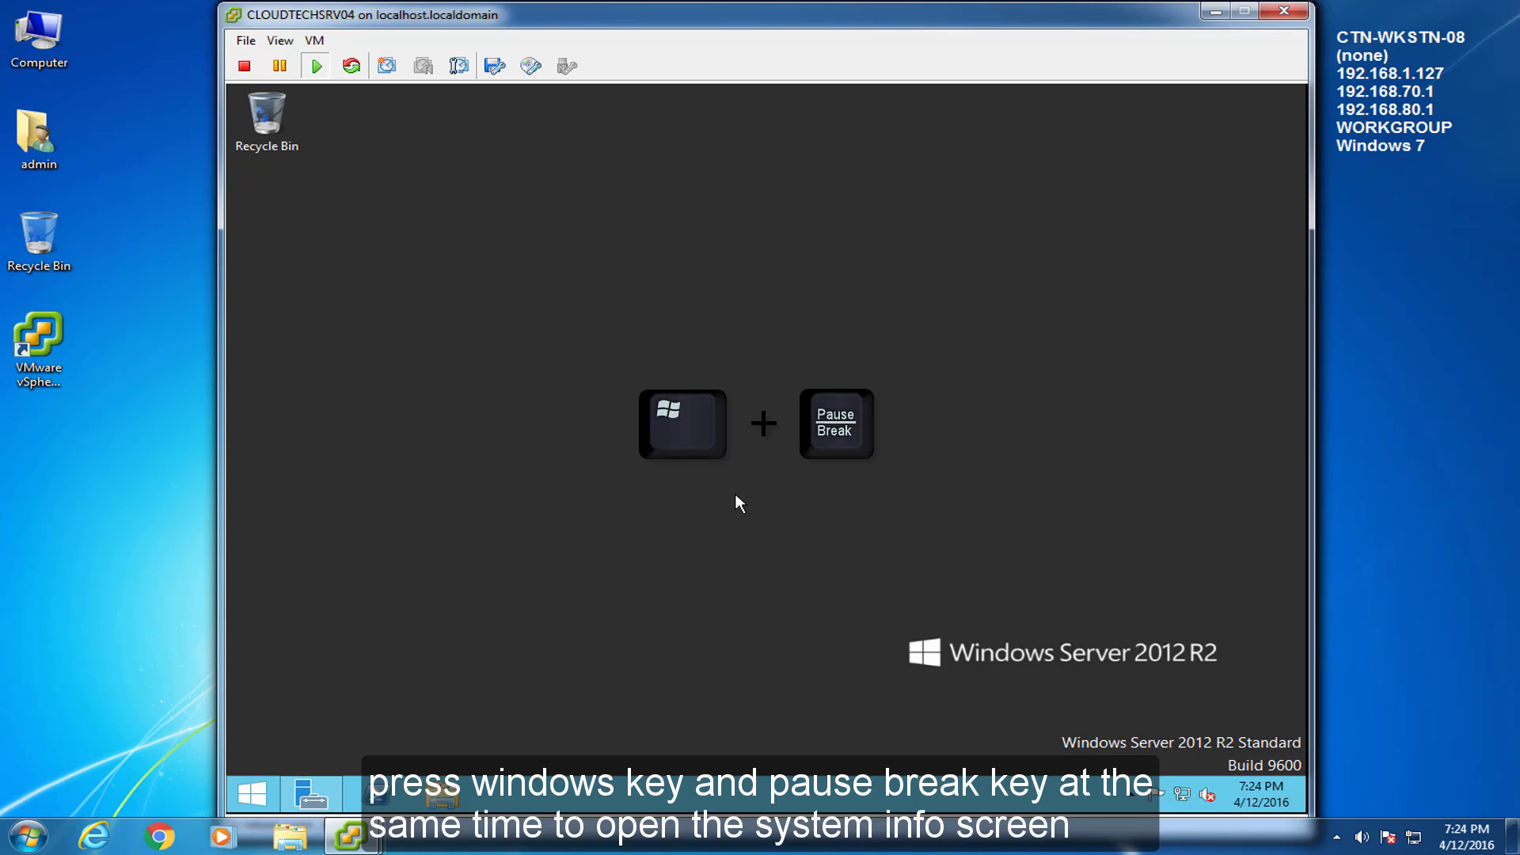
{"action": "key", "text": "super+Pause"}
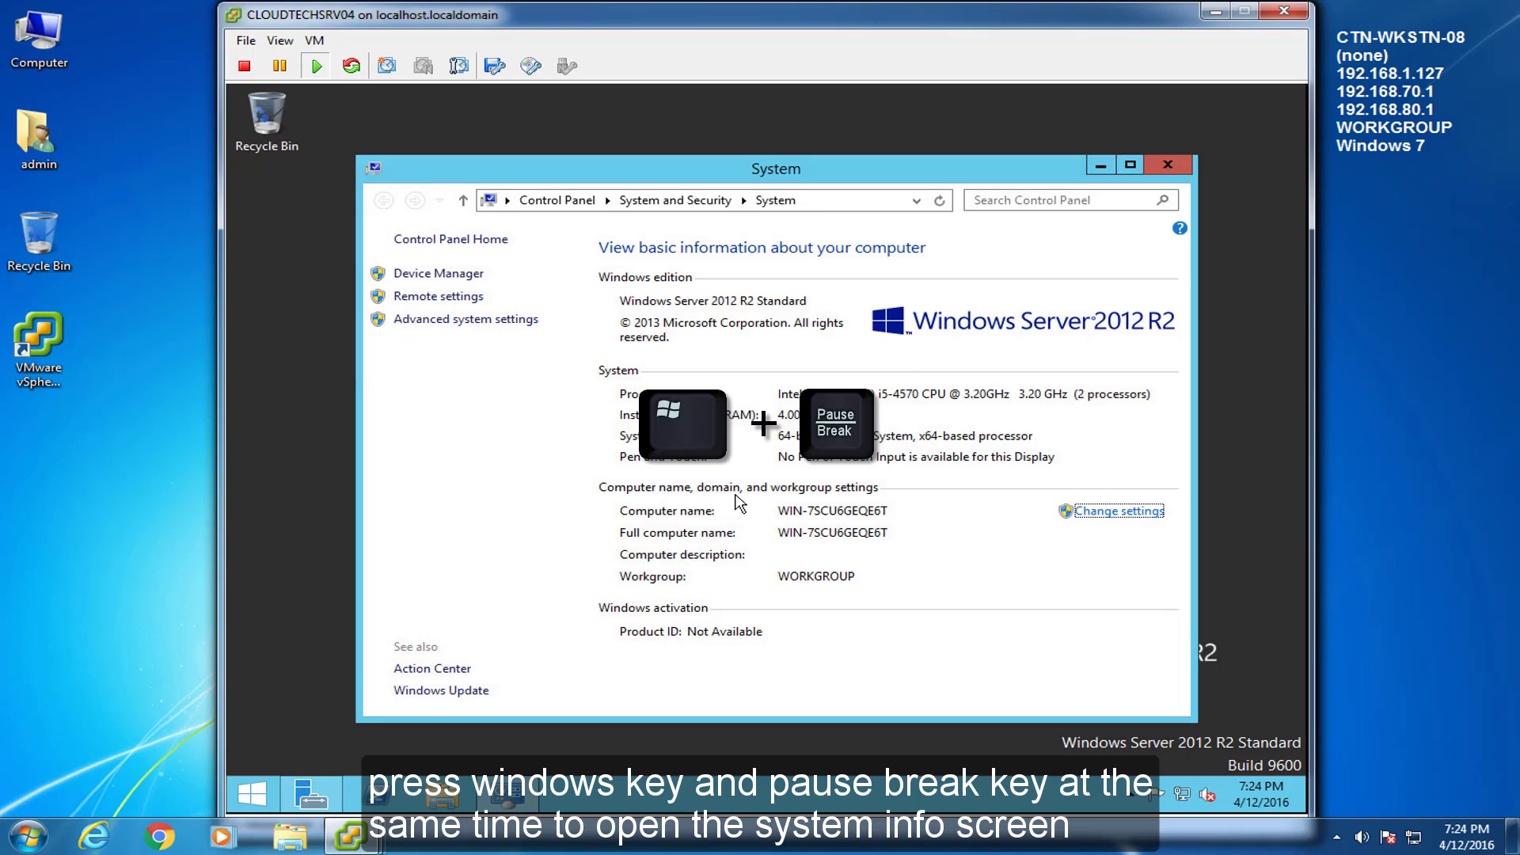
{"action": "left_click", "coordinate": [1140, 519]}
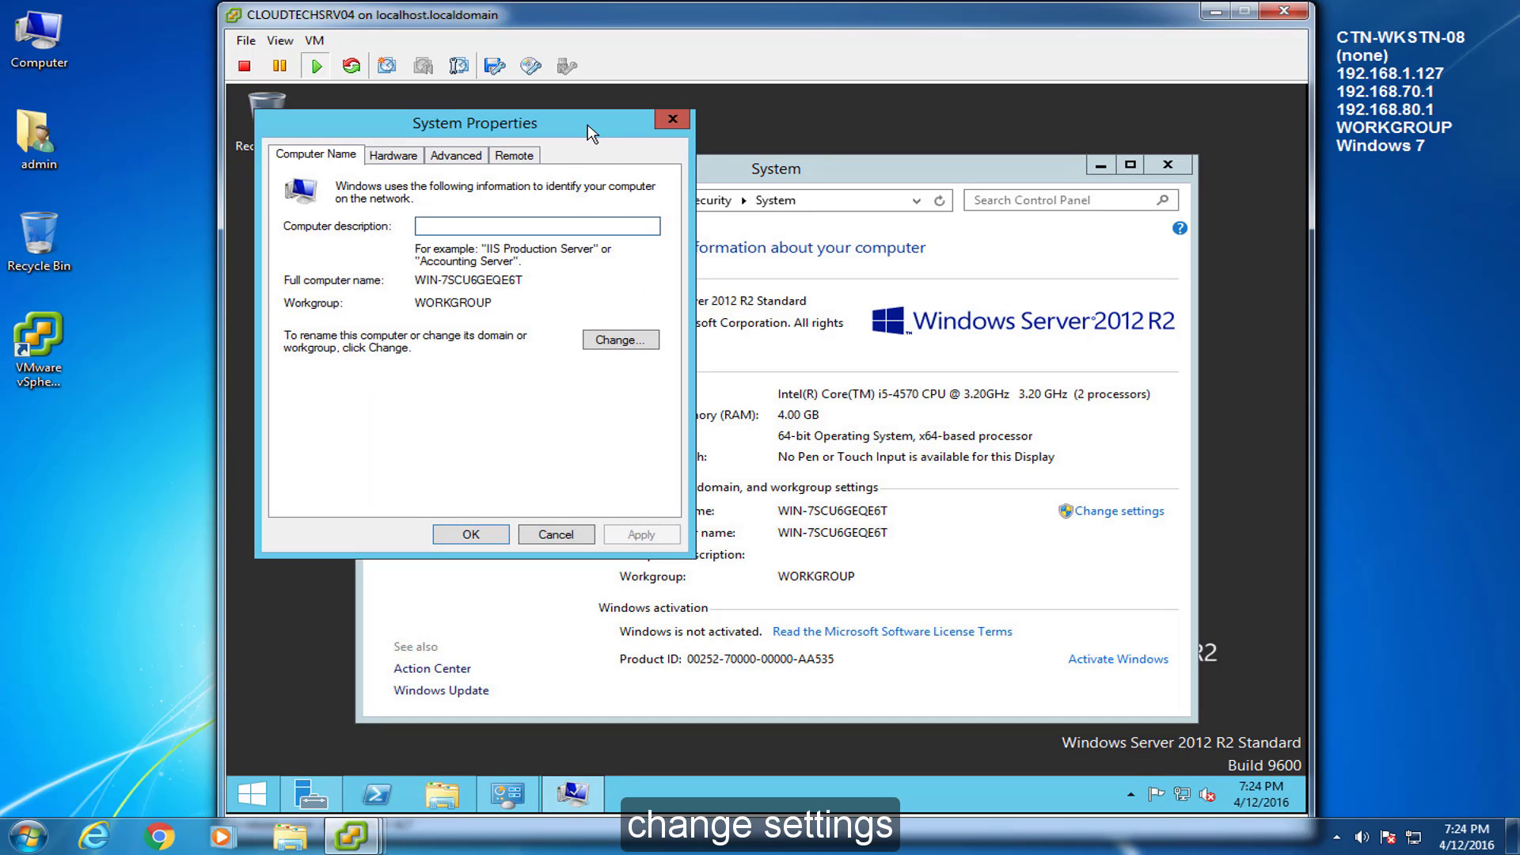
{"action": "left_click_drag", "start_coordinate": [590, 128], "coordinate": [894, 238]}
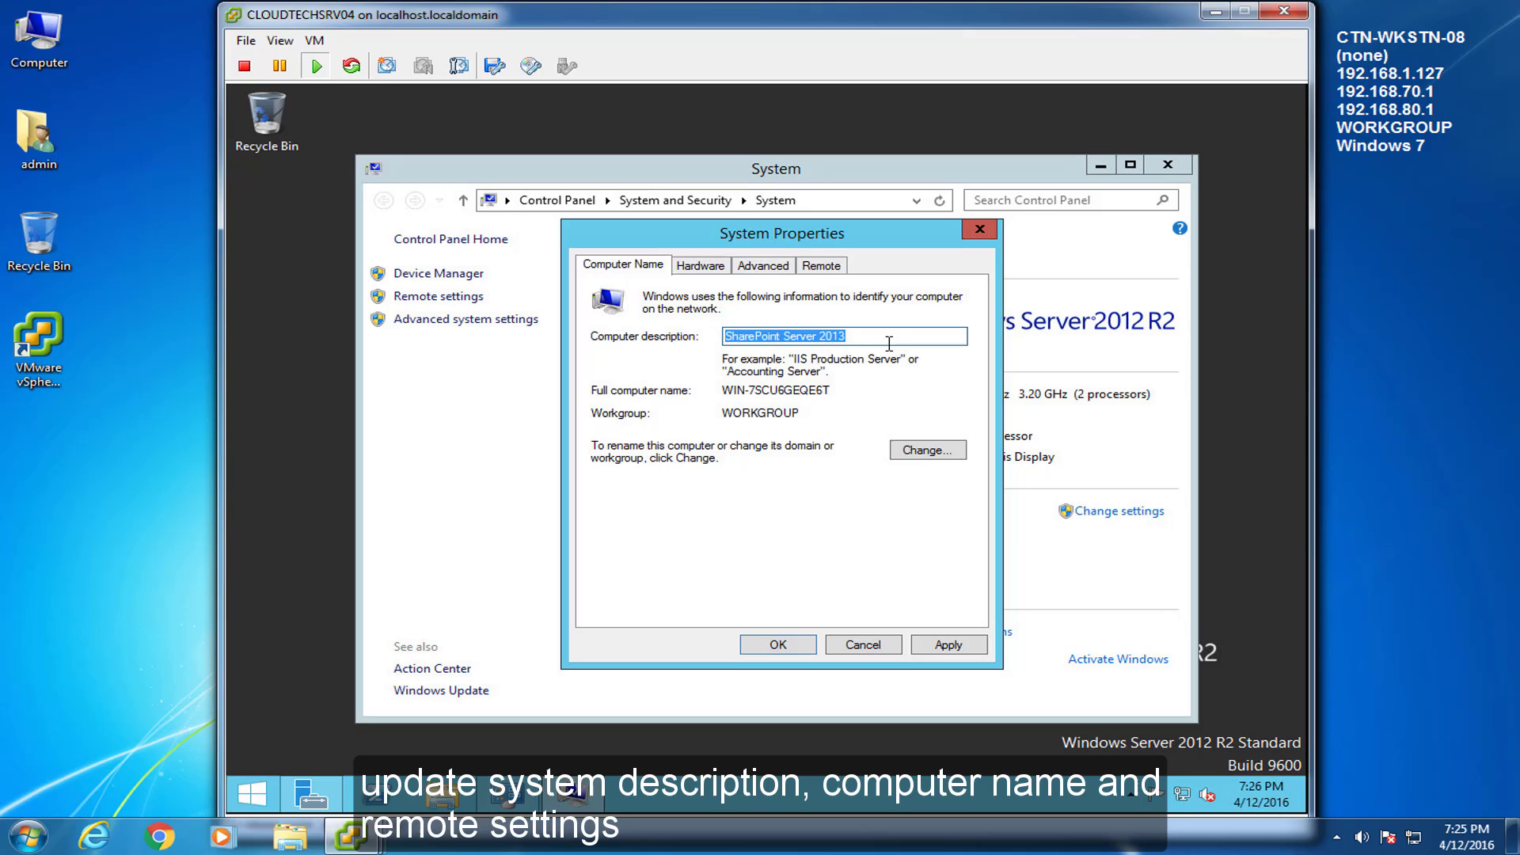
{"action": "left_click", "coordinate": [889, 343]}
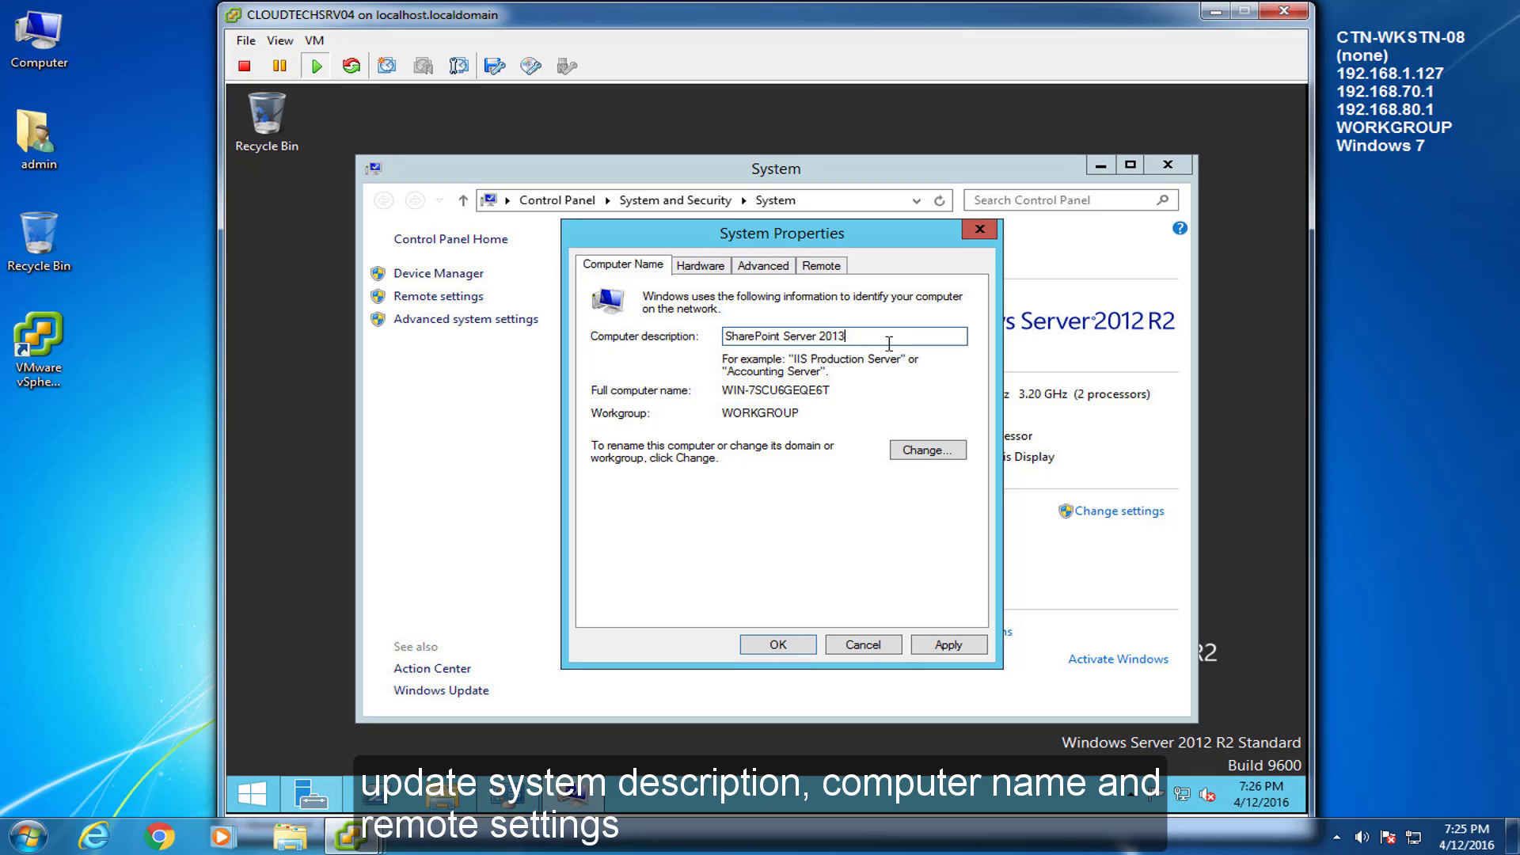
{"action": "left_click", "coordinate": [942, 453]}
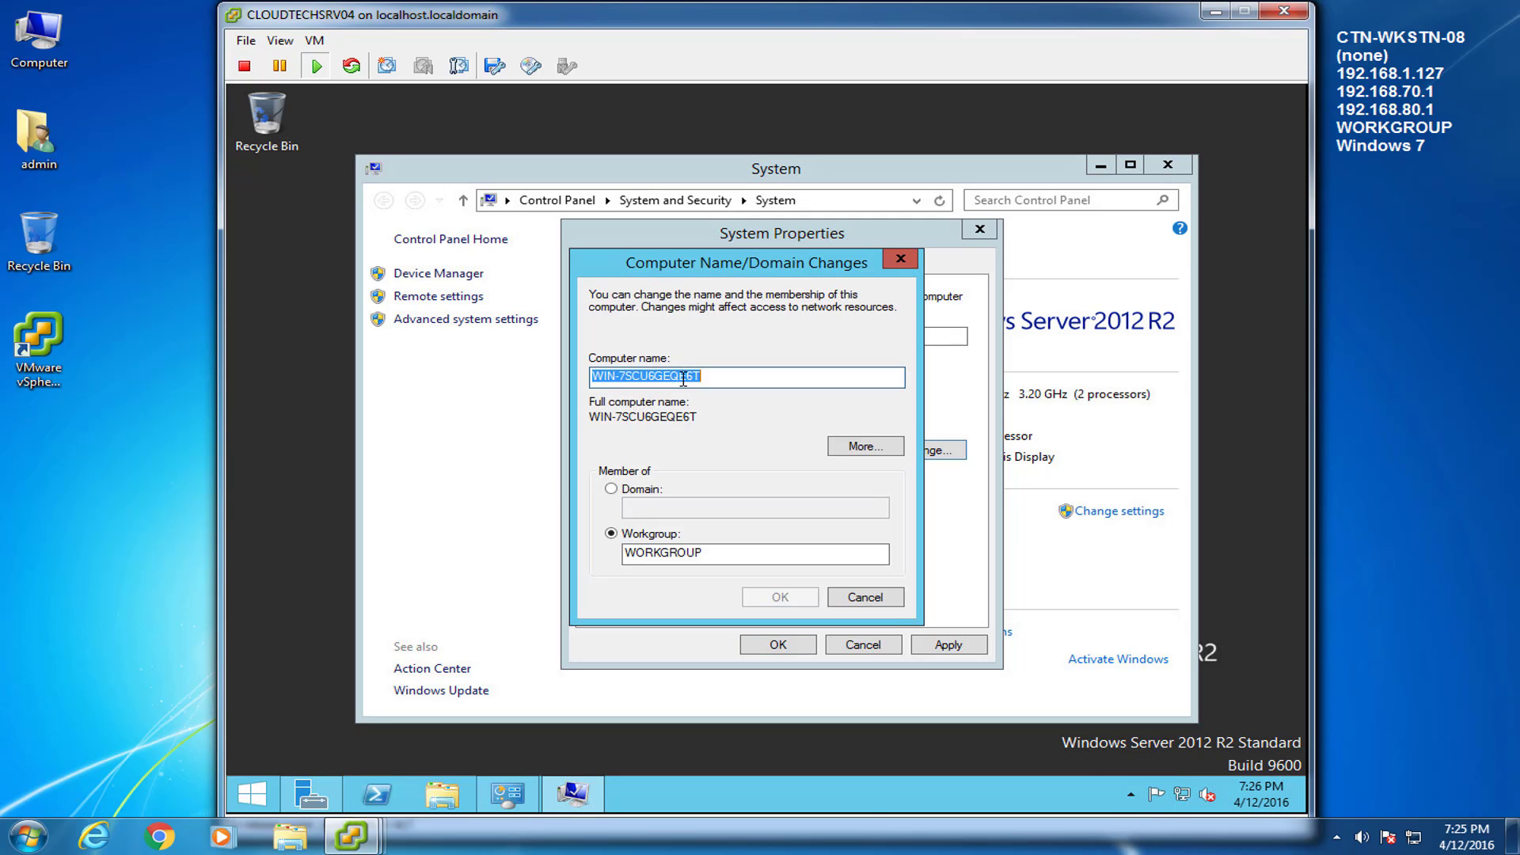
{"action": "type", "text": "CLOUDTECHSRV04"}
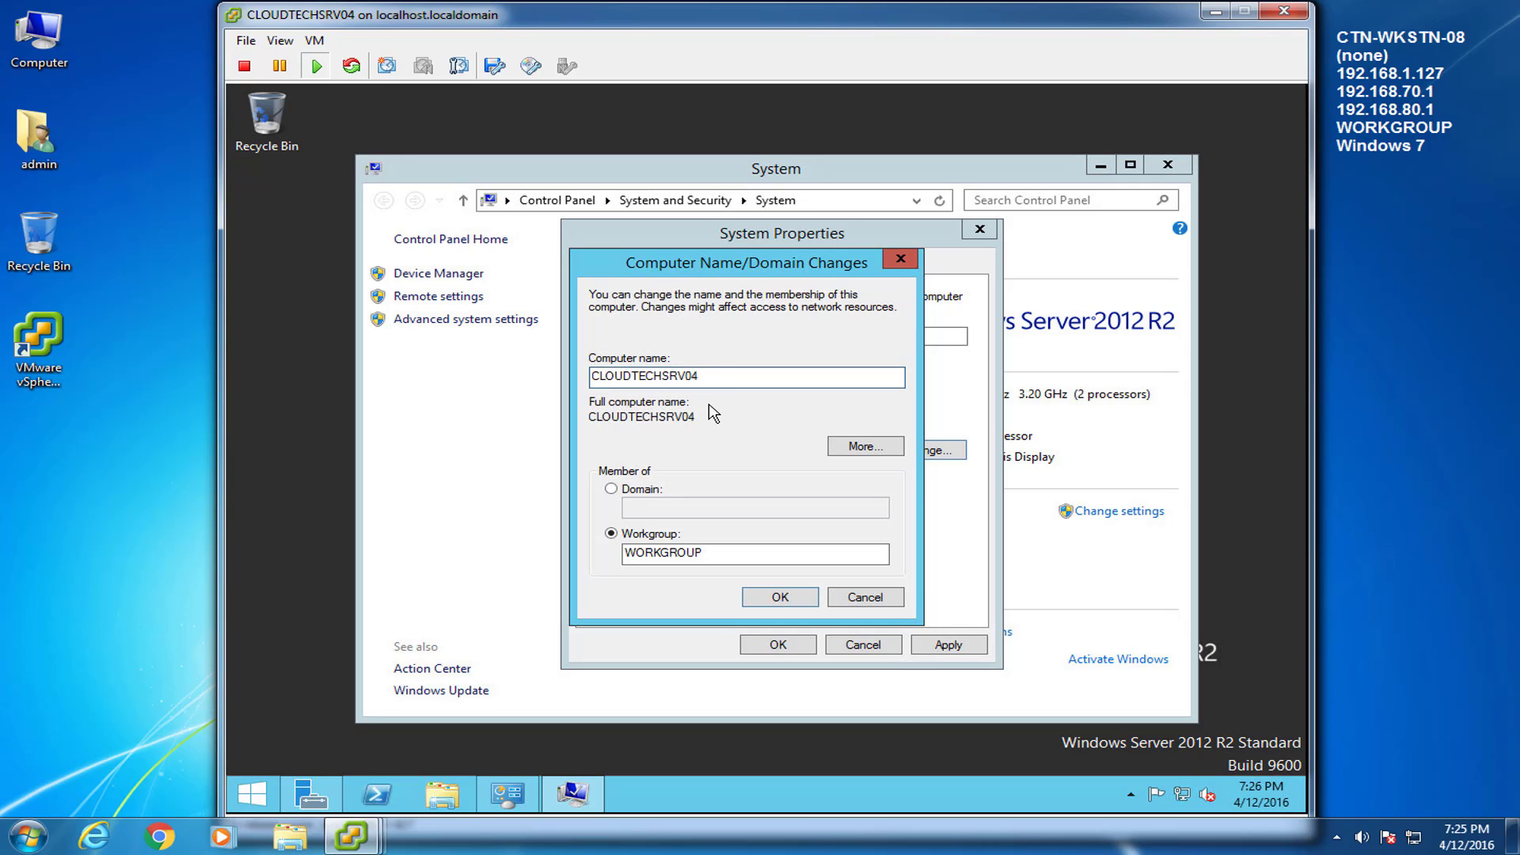
{"action": "left_click", "coordinate": [756, 599]}
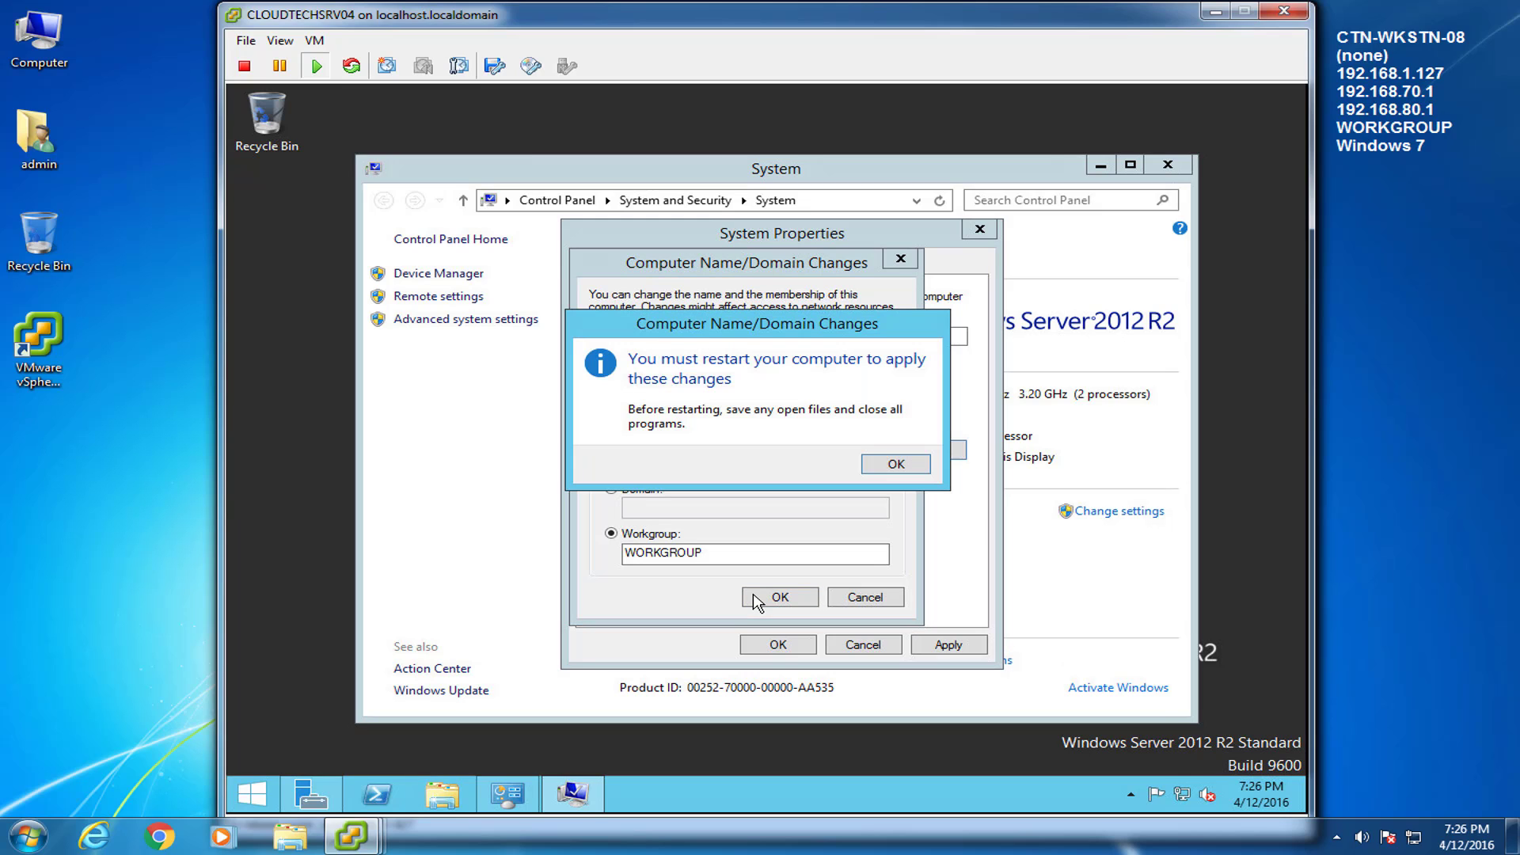
{"action": "left_click", "coordinate": [916, 469]}
Allow Remote Desktop connections without Network Level Authentication, apply, and restart the server
{"action": "left_click", "coordinate": [823, 268]}
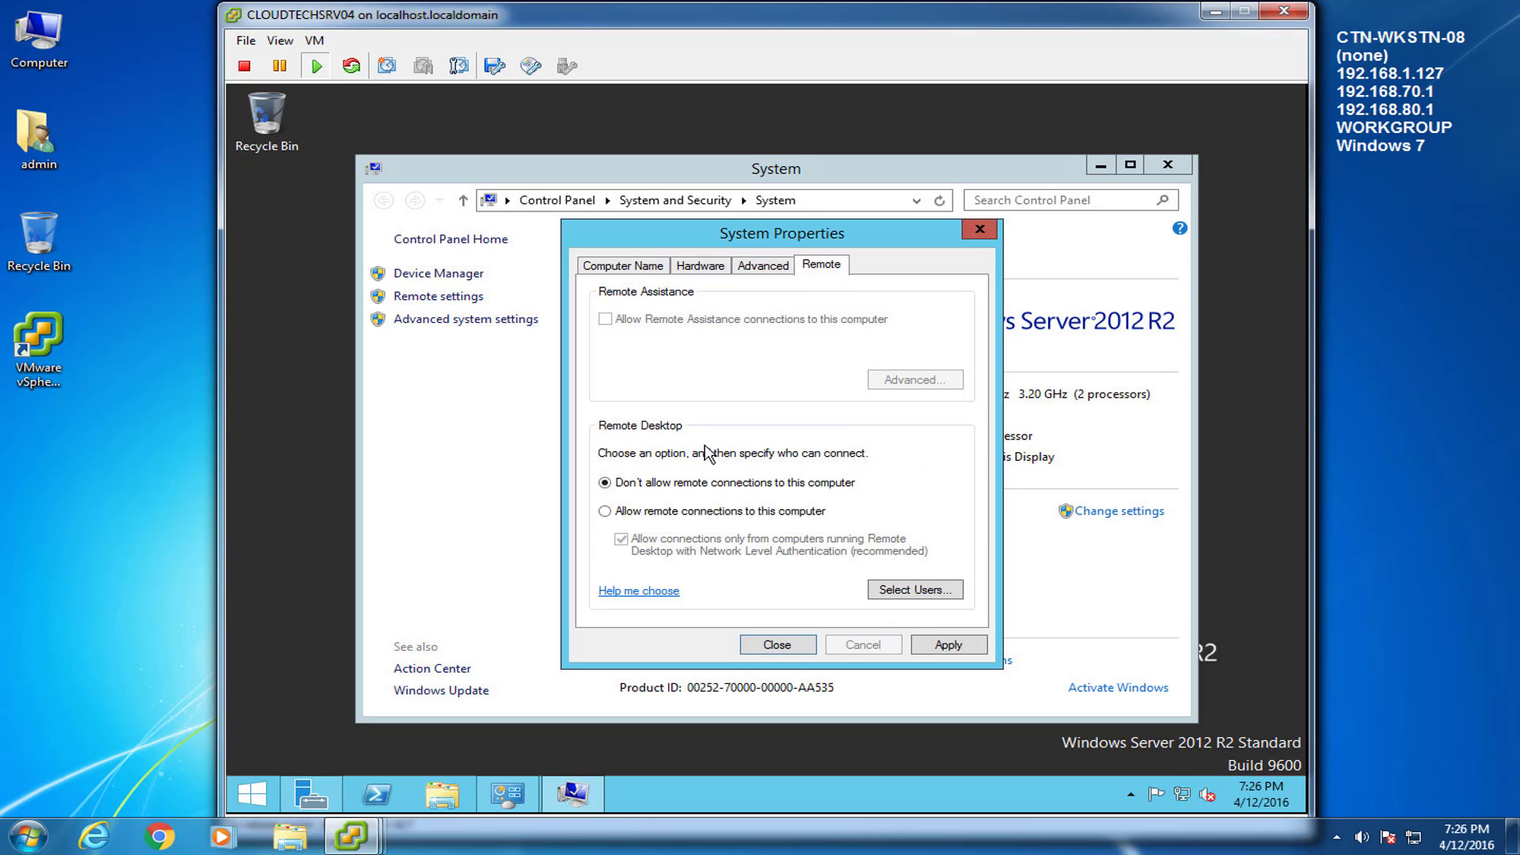
{"action": "left_click", "coordinate": [631, 515]}
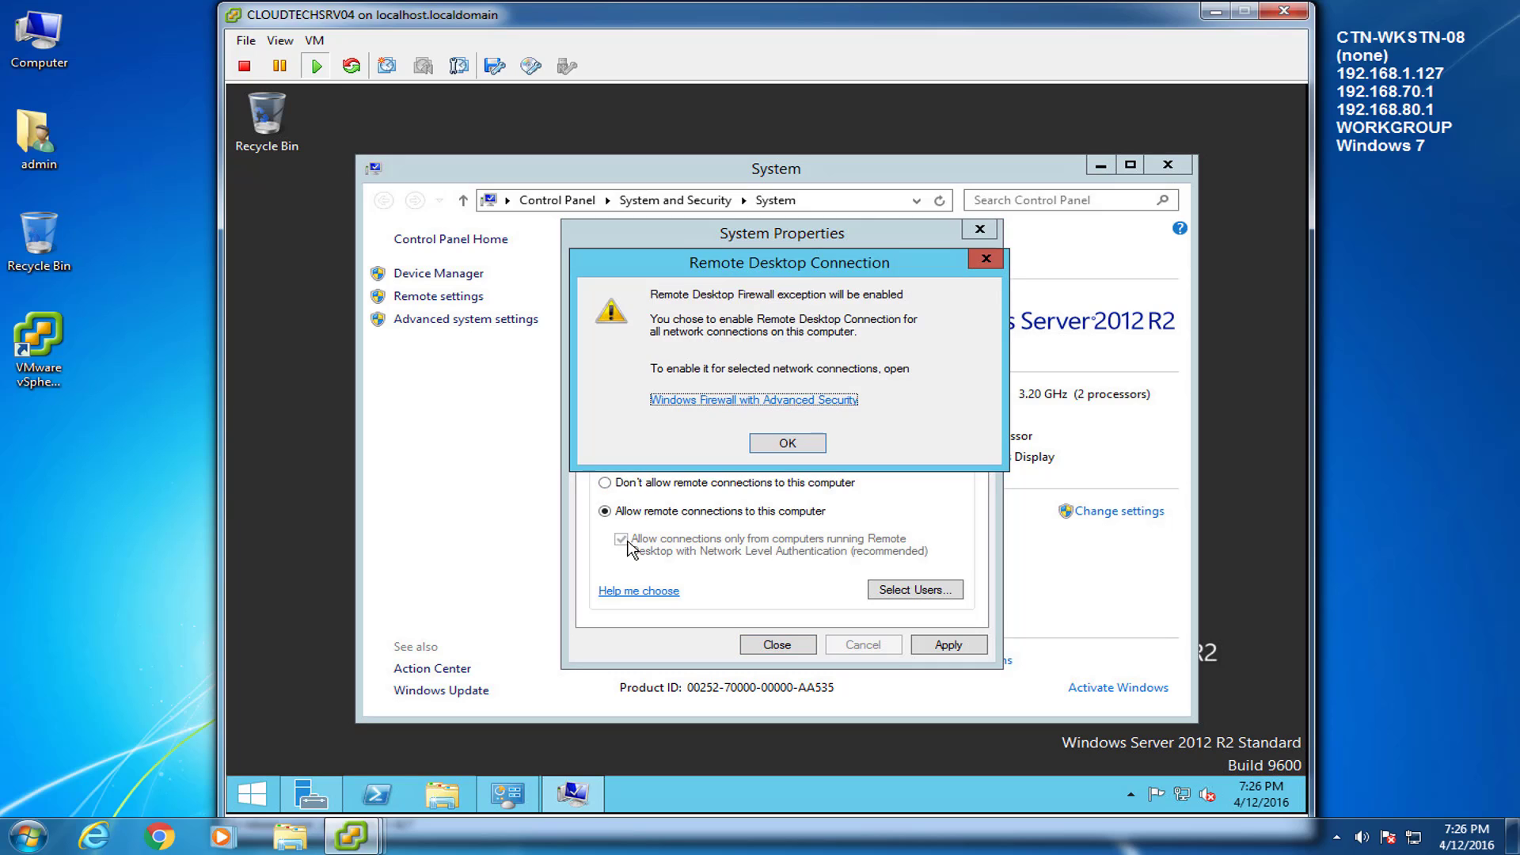
{"action": "left_click", "coordinate": [779, 442]}
{"action": "left_click", "coordinate": [625, 542]}
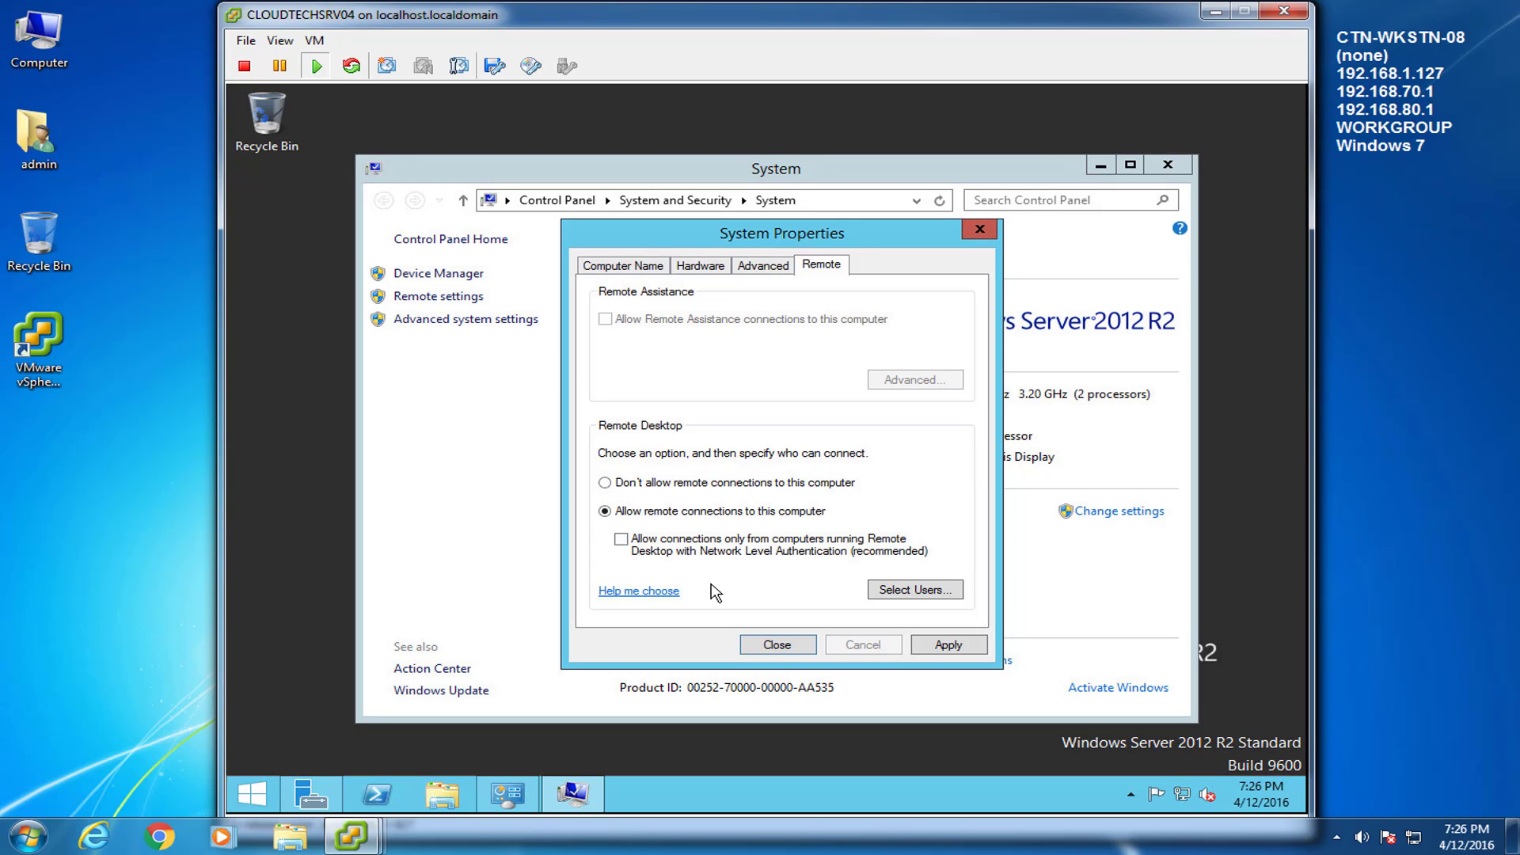
{"action": "left_click", "coordinate": [633, 269]}
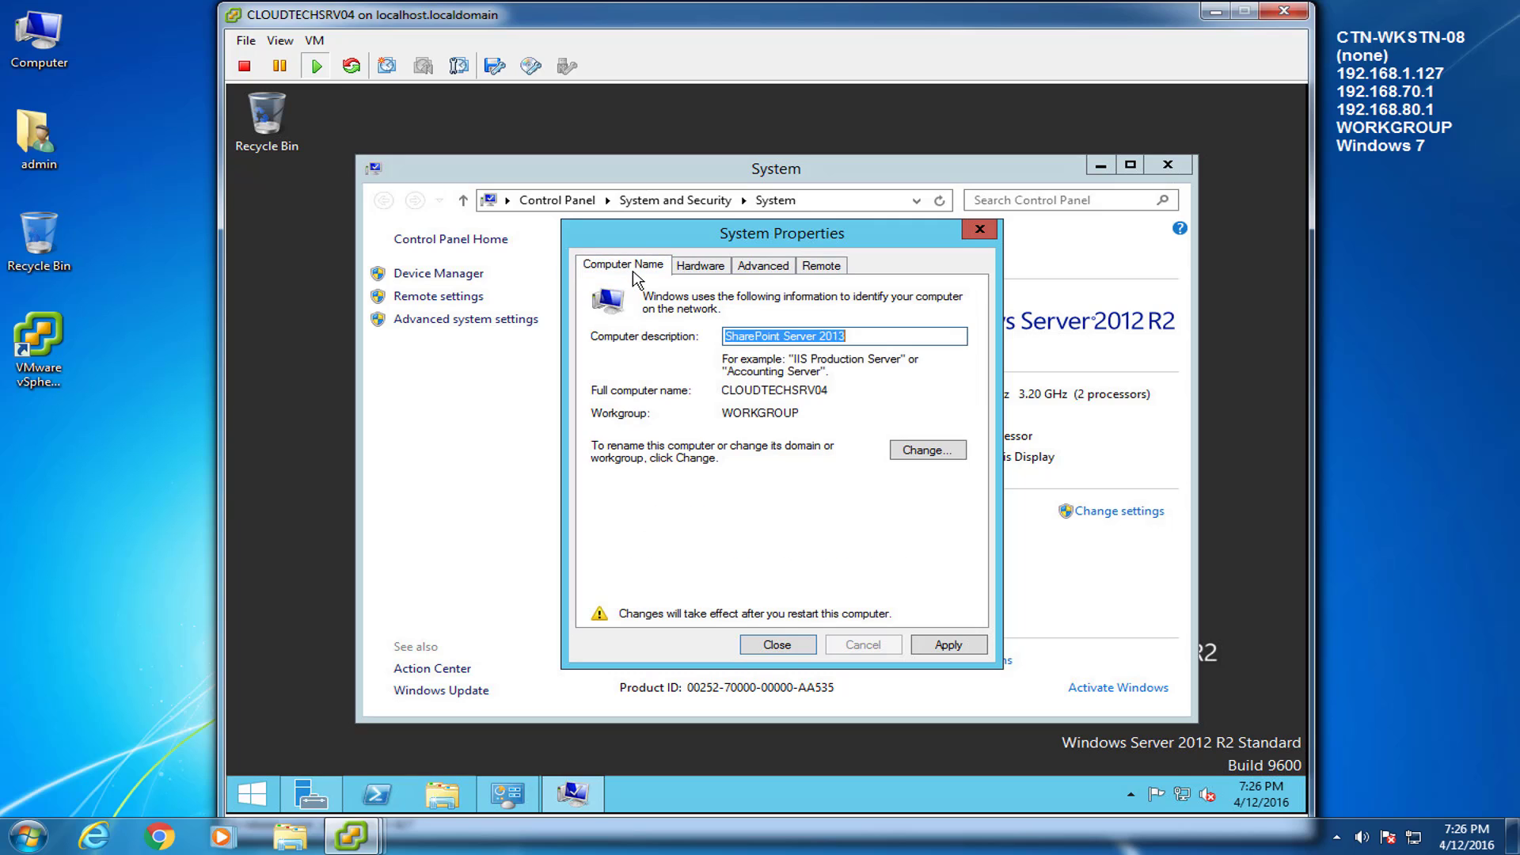
{"action": "left_click", "coordinate": [972, 648]}
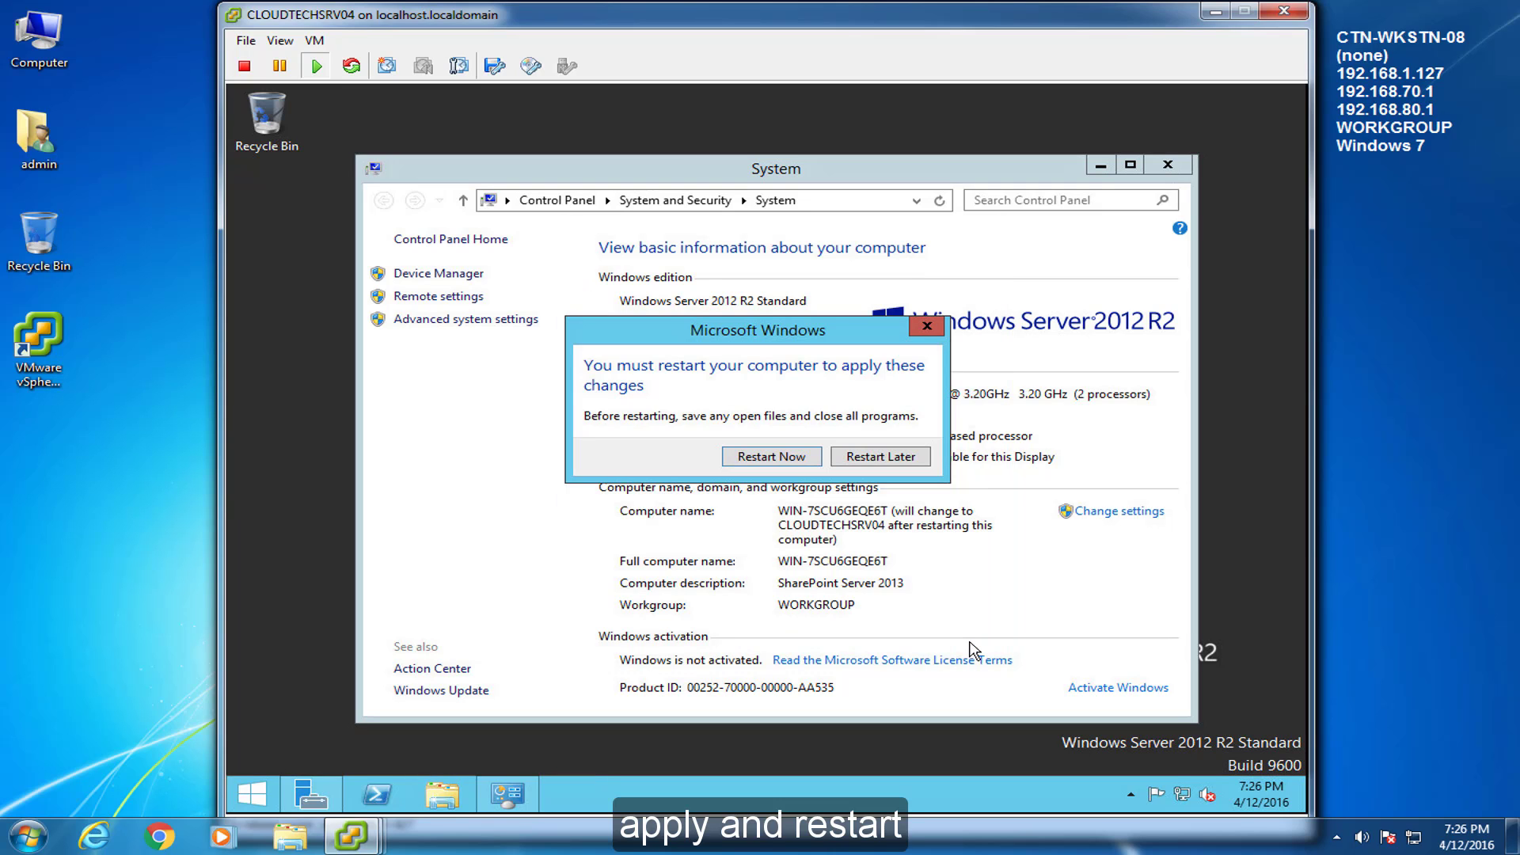
{"action": "left_click", "coordinate": [782, 462]}
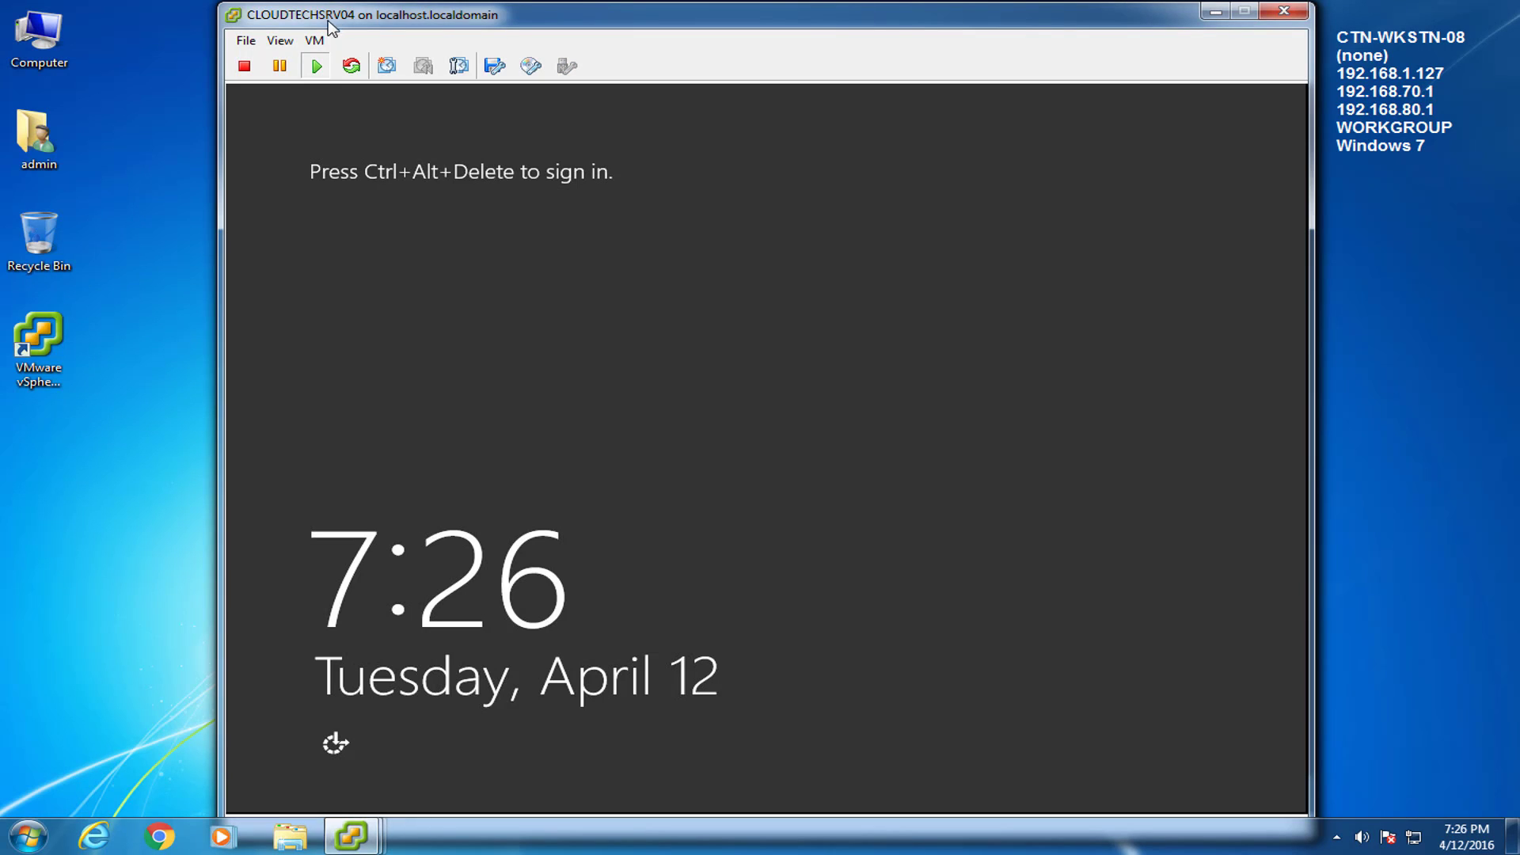
Send Ctrl+Alt+Del from the VM Guest menu to sign back in, then close Server Manager
{"action": "left_click", "coordinate": [314, 40]}
{"action": "mouse_move", "coordinate": [356, 72]}
{"action": "left_click", "coordinate": [721, 101]}
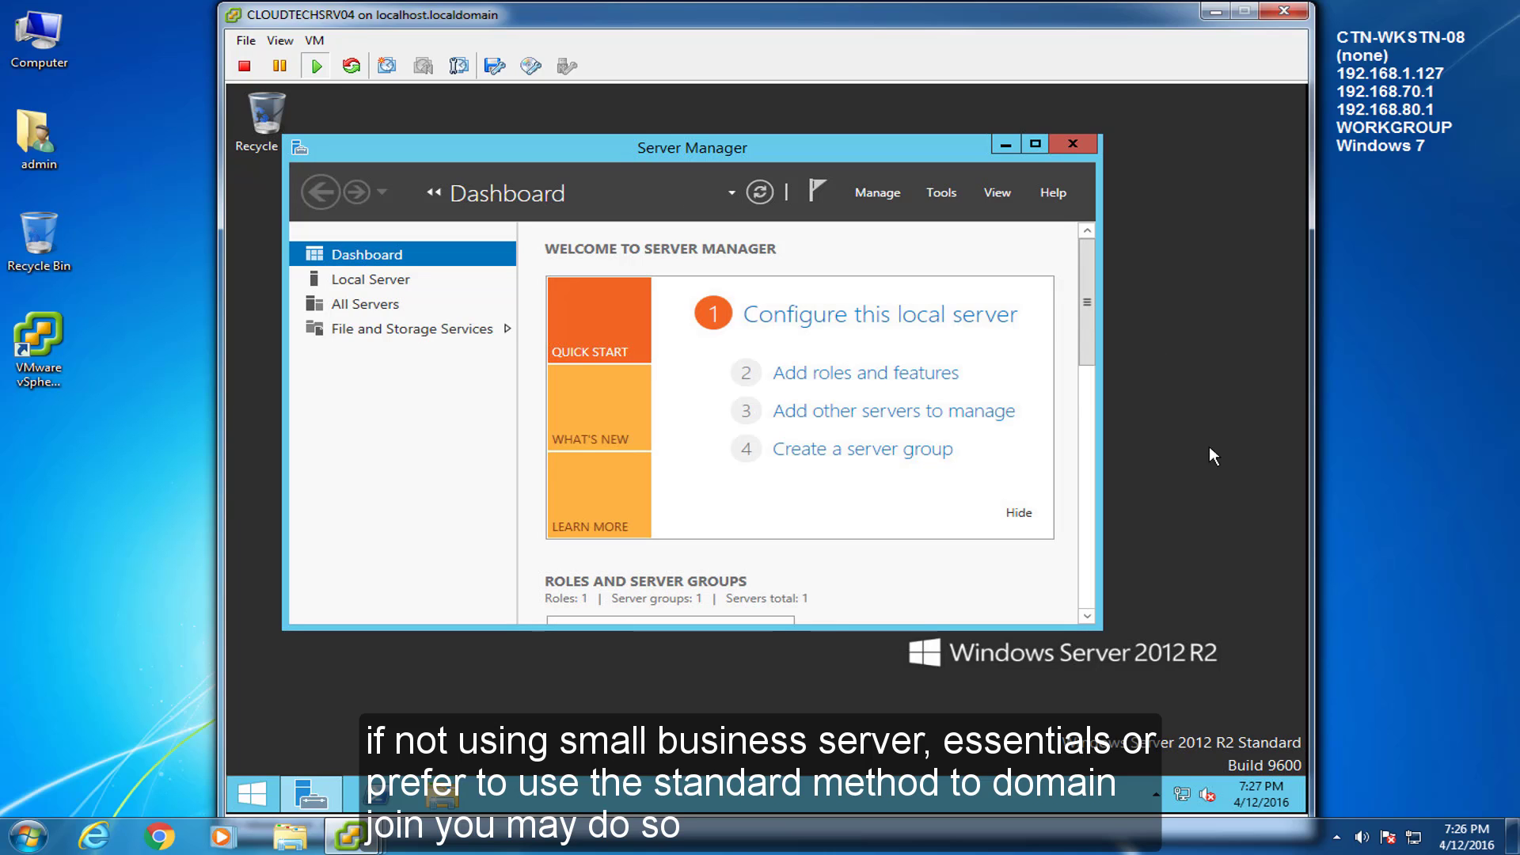
{"action": "left_click", "coordinate": [1051, 145]}
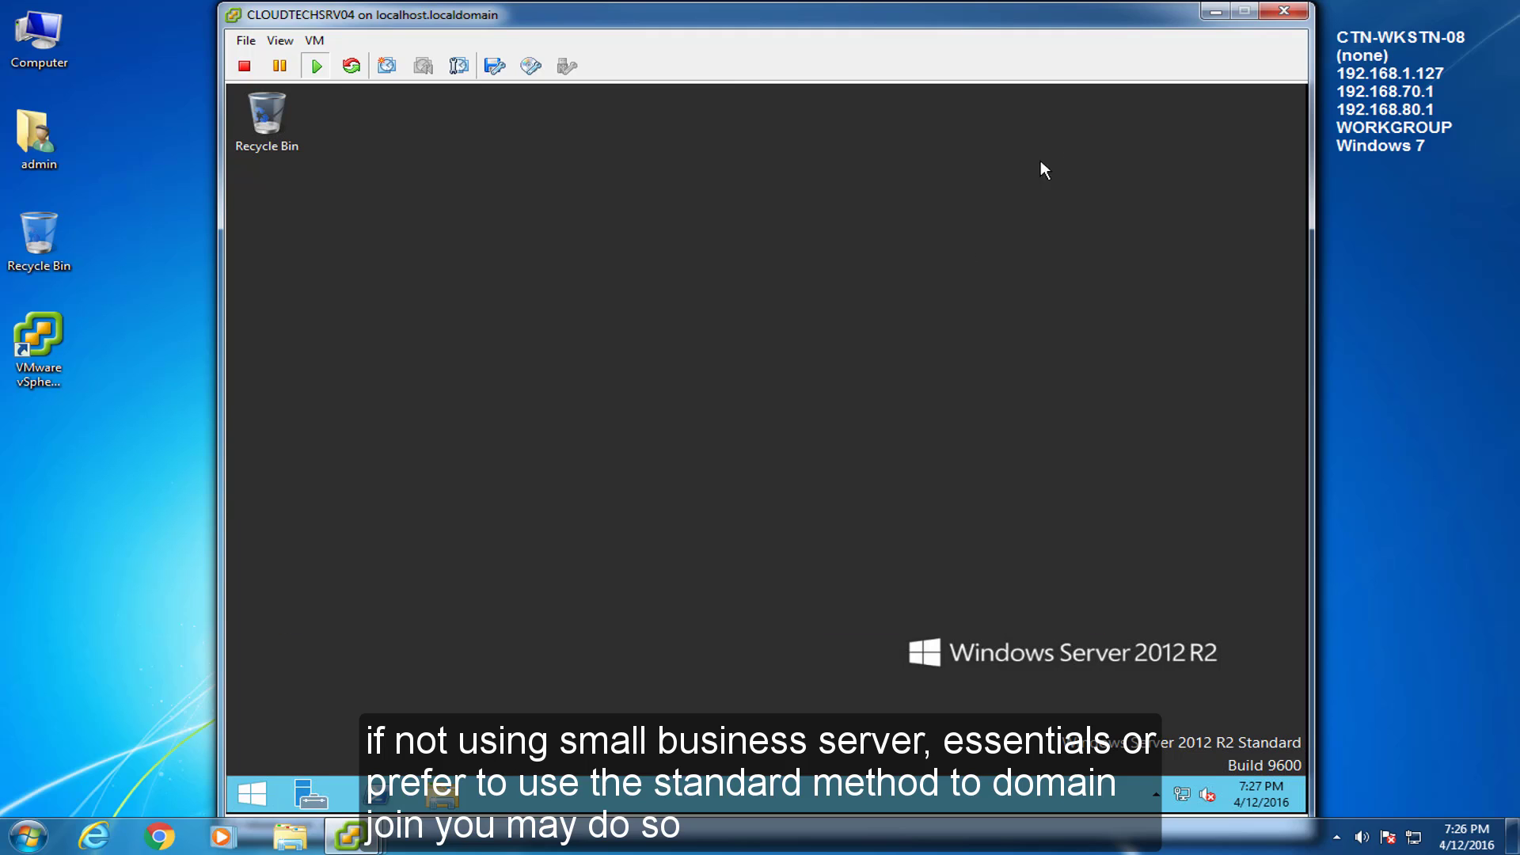
{"action": "left_click", "coordinate": [250, 790]}
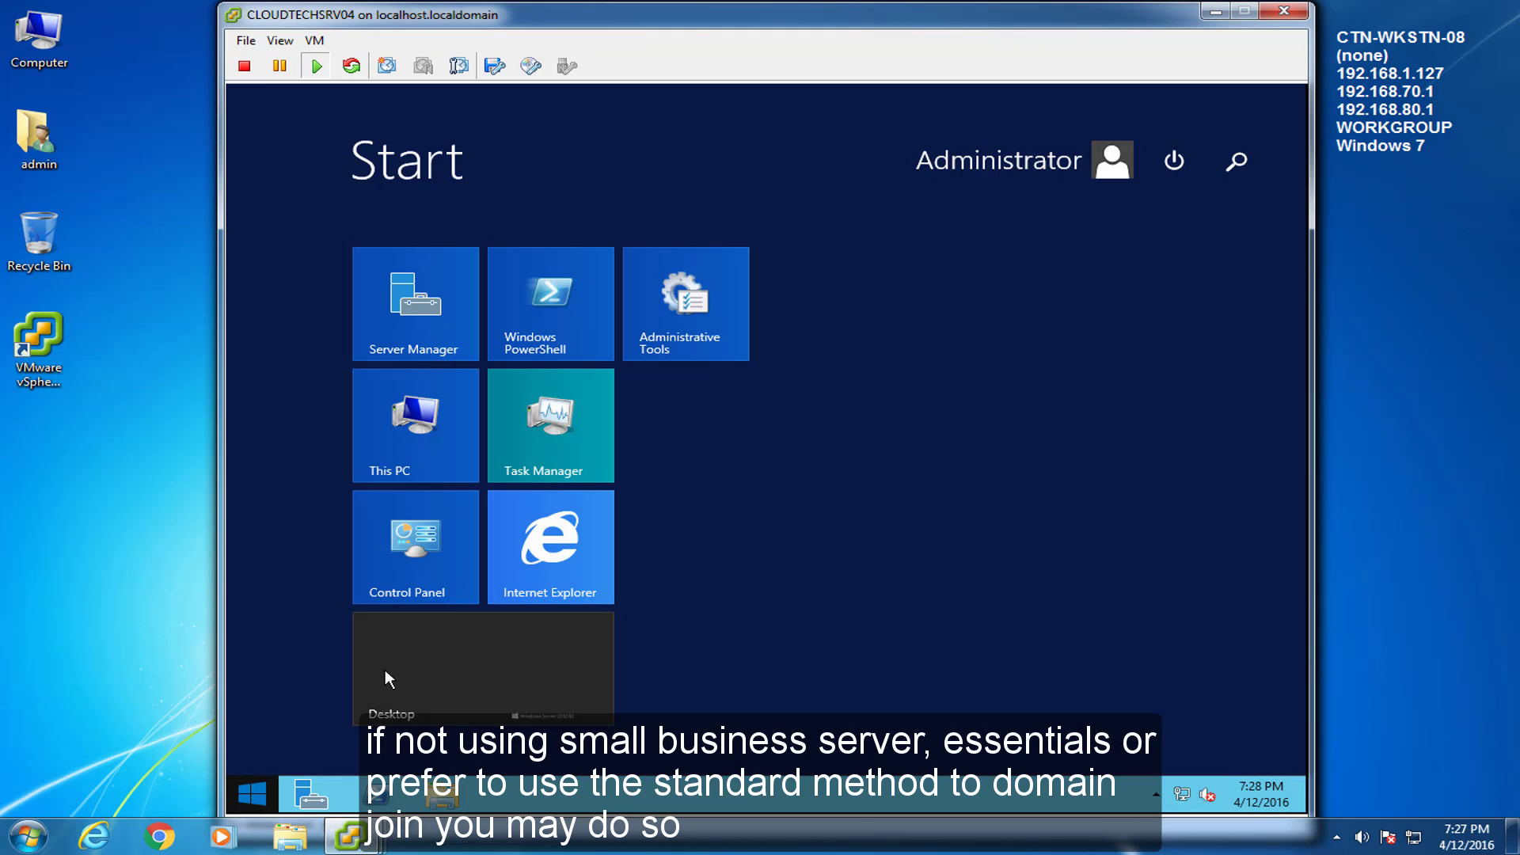
{"action": "left_click", "coordinate": [544, 529]}
{"action": "left_click", "coordinate": [569, 483]}
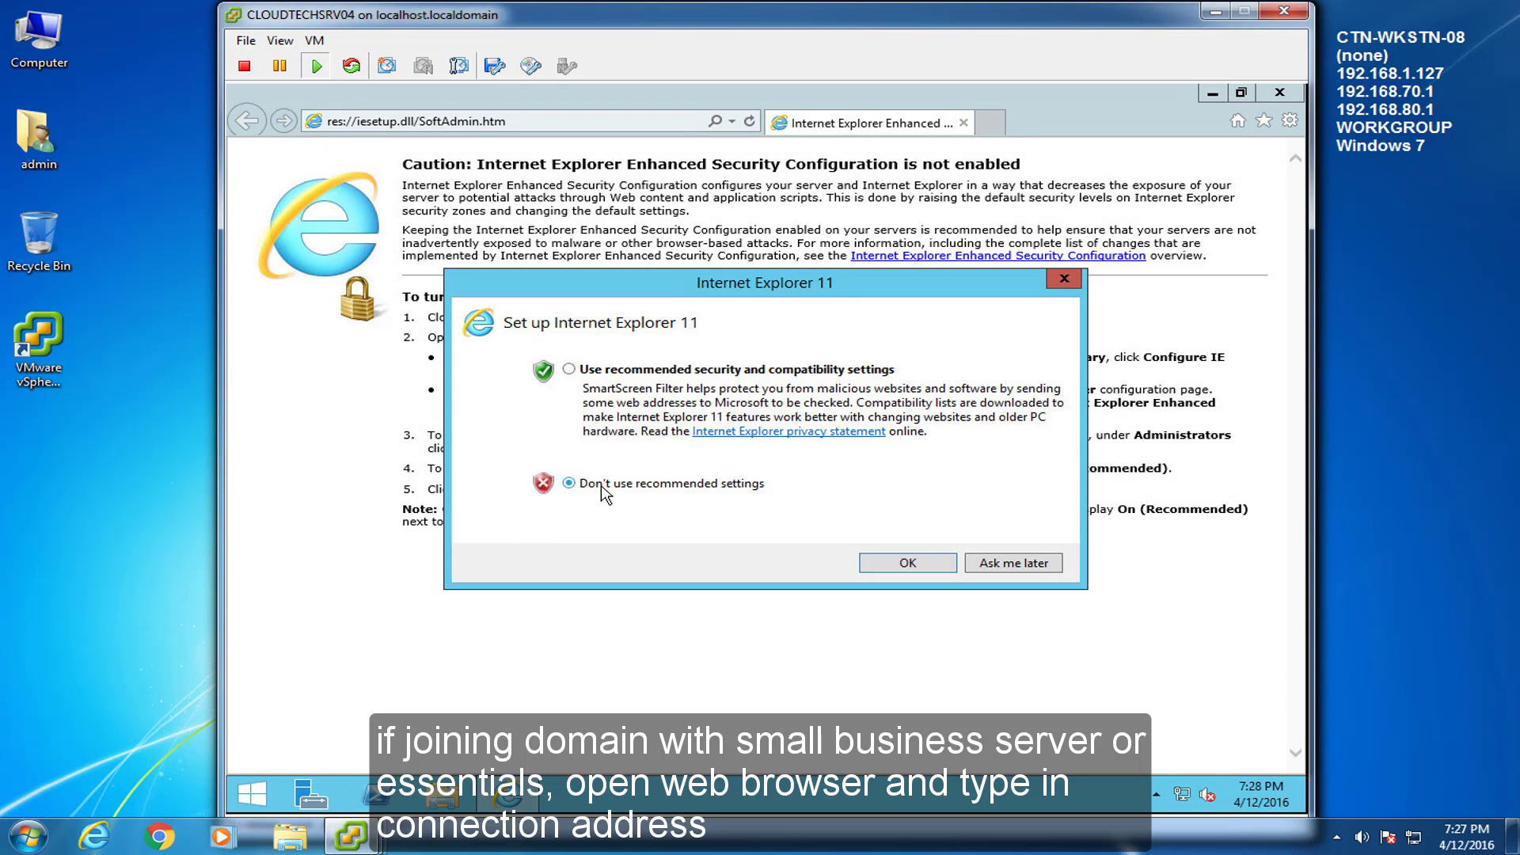
{"action": "left_click", "coordinate": [905, 563]}
{"action": "left_click", "coordinate": [509, 122]}
{"action": "type", "text": "h"}
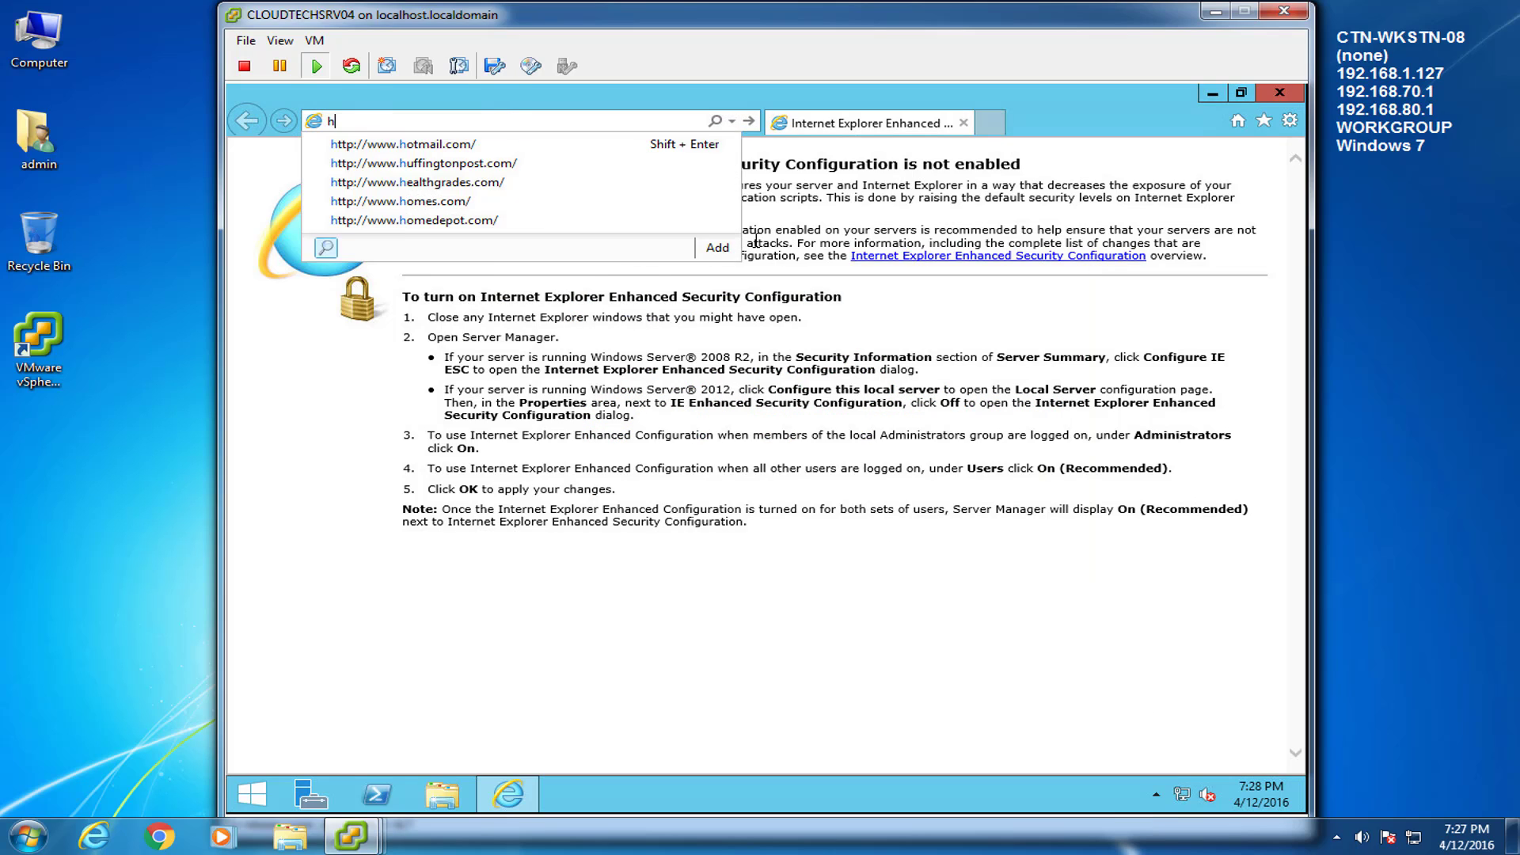
{"action": "type", "text": "ttp://cloudtechsrv01/conne"}
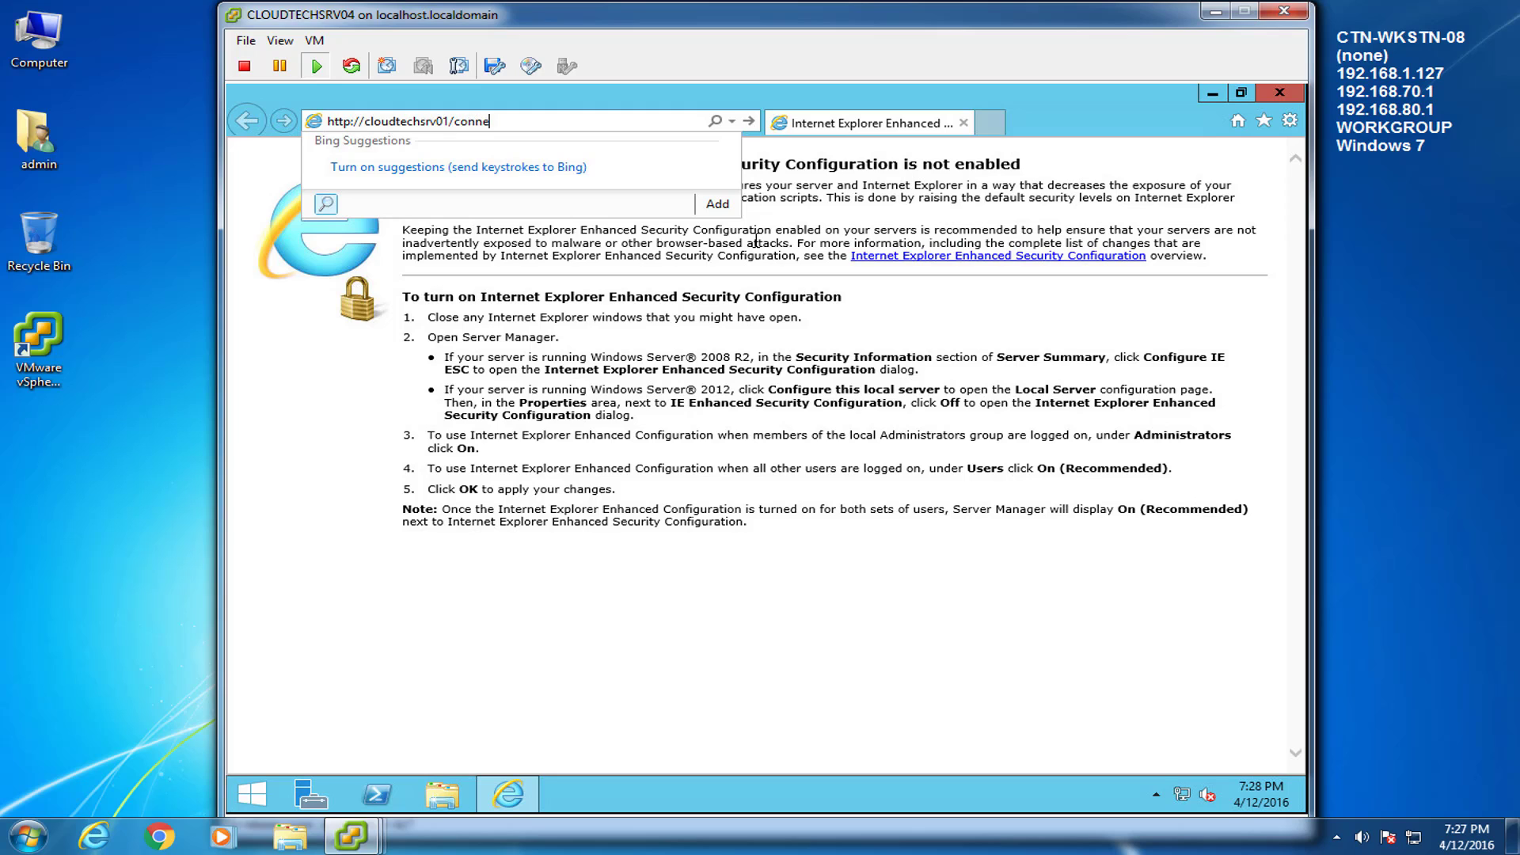
{"action": "type", "text": "ct"}
{"action": "key", "text": "Return"}
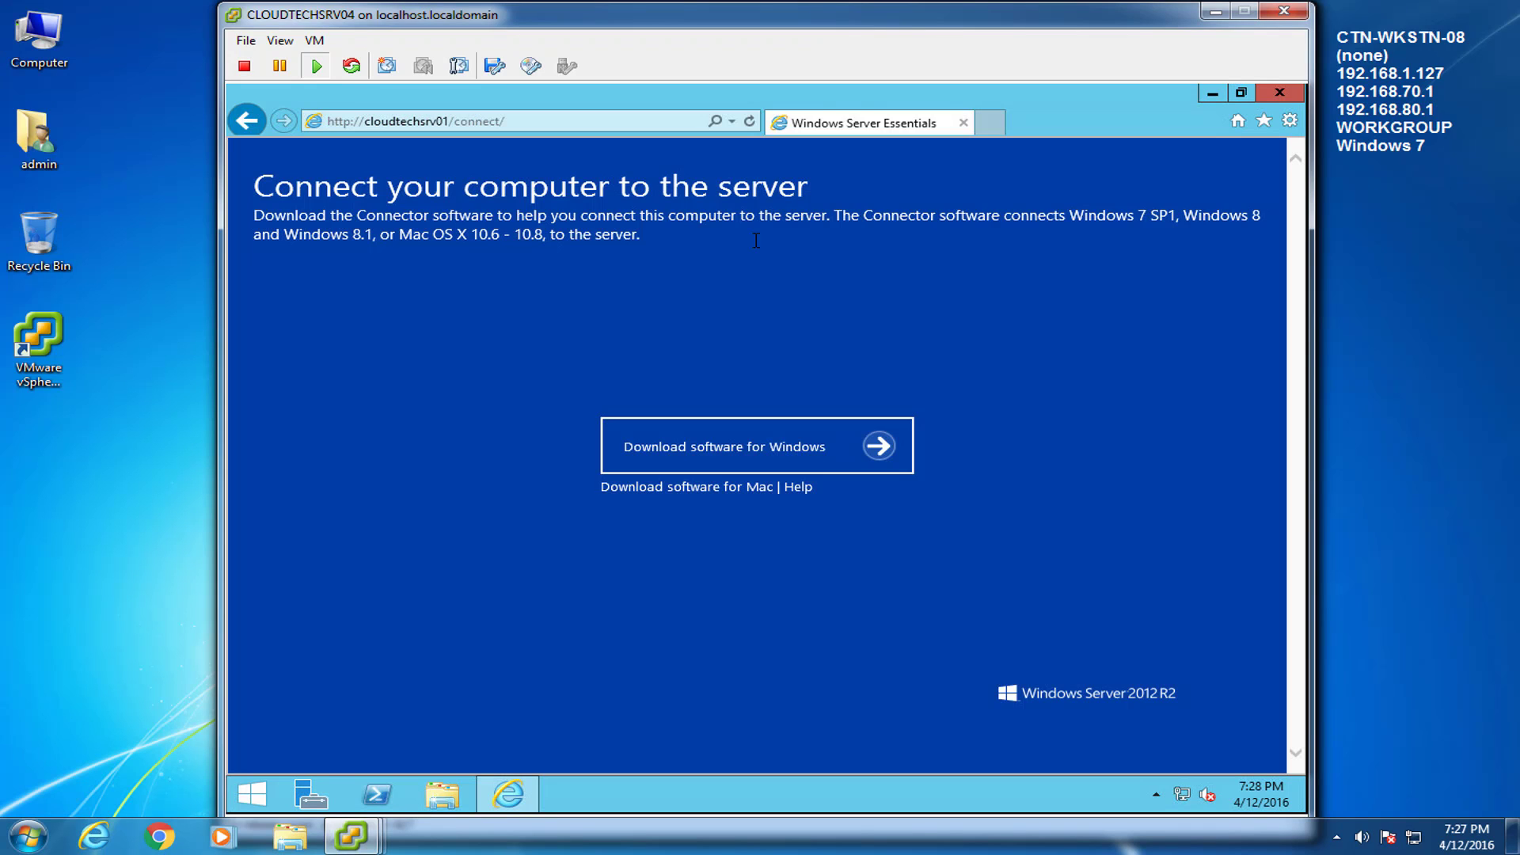
Download the Windows Connector software, save it and run the installer
{"action": "left_click", "coordinate": [750, 448]}
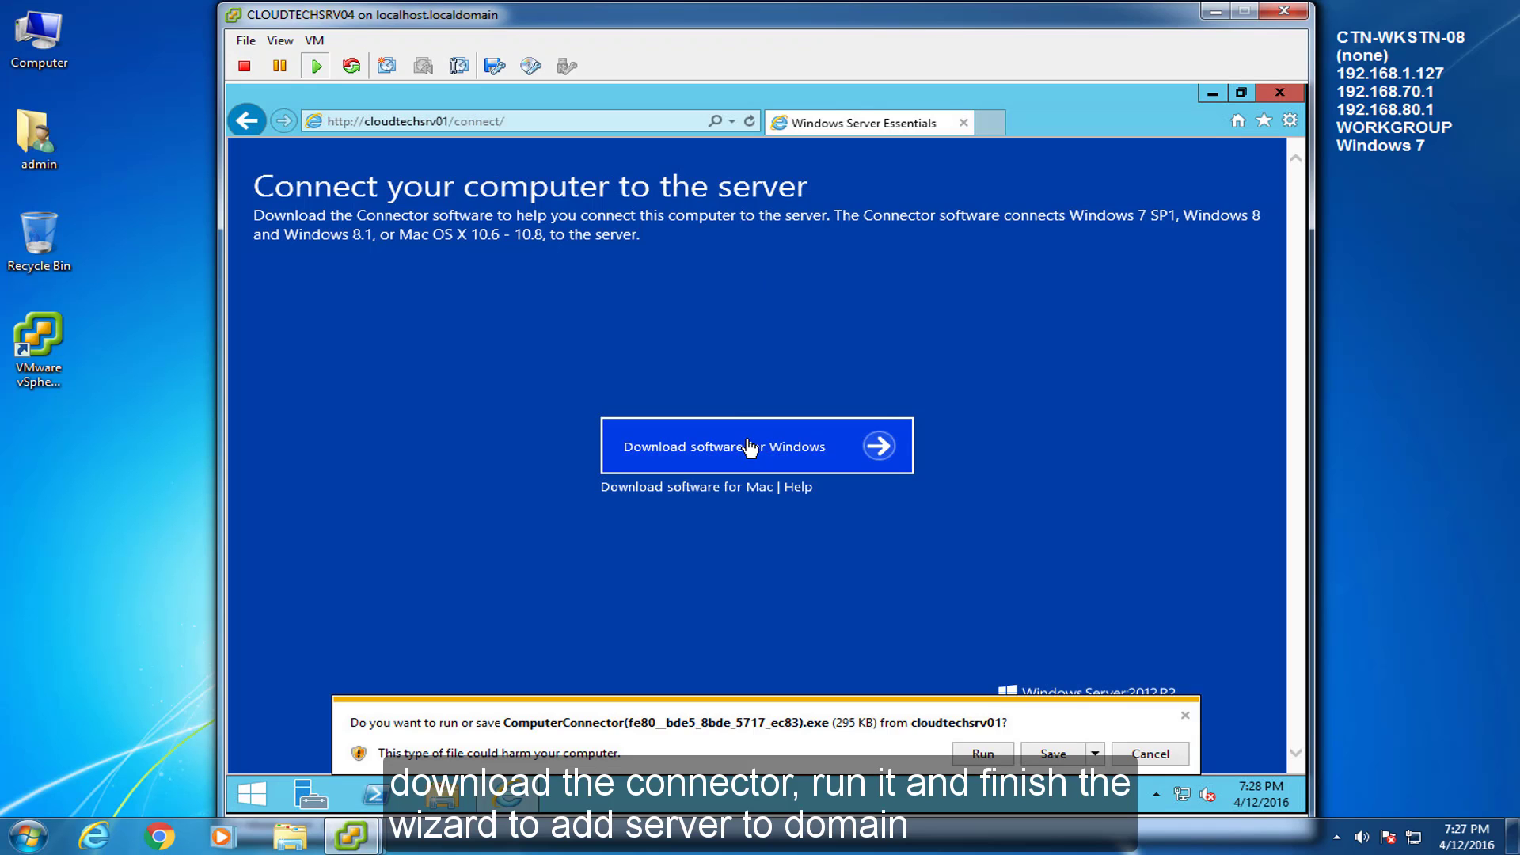
{"action": "left_click", "coordinate": [1053, 756]}
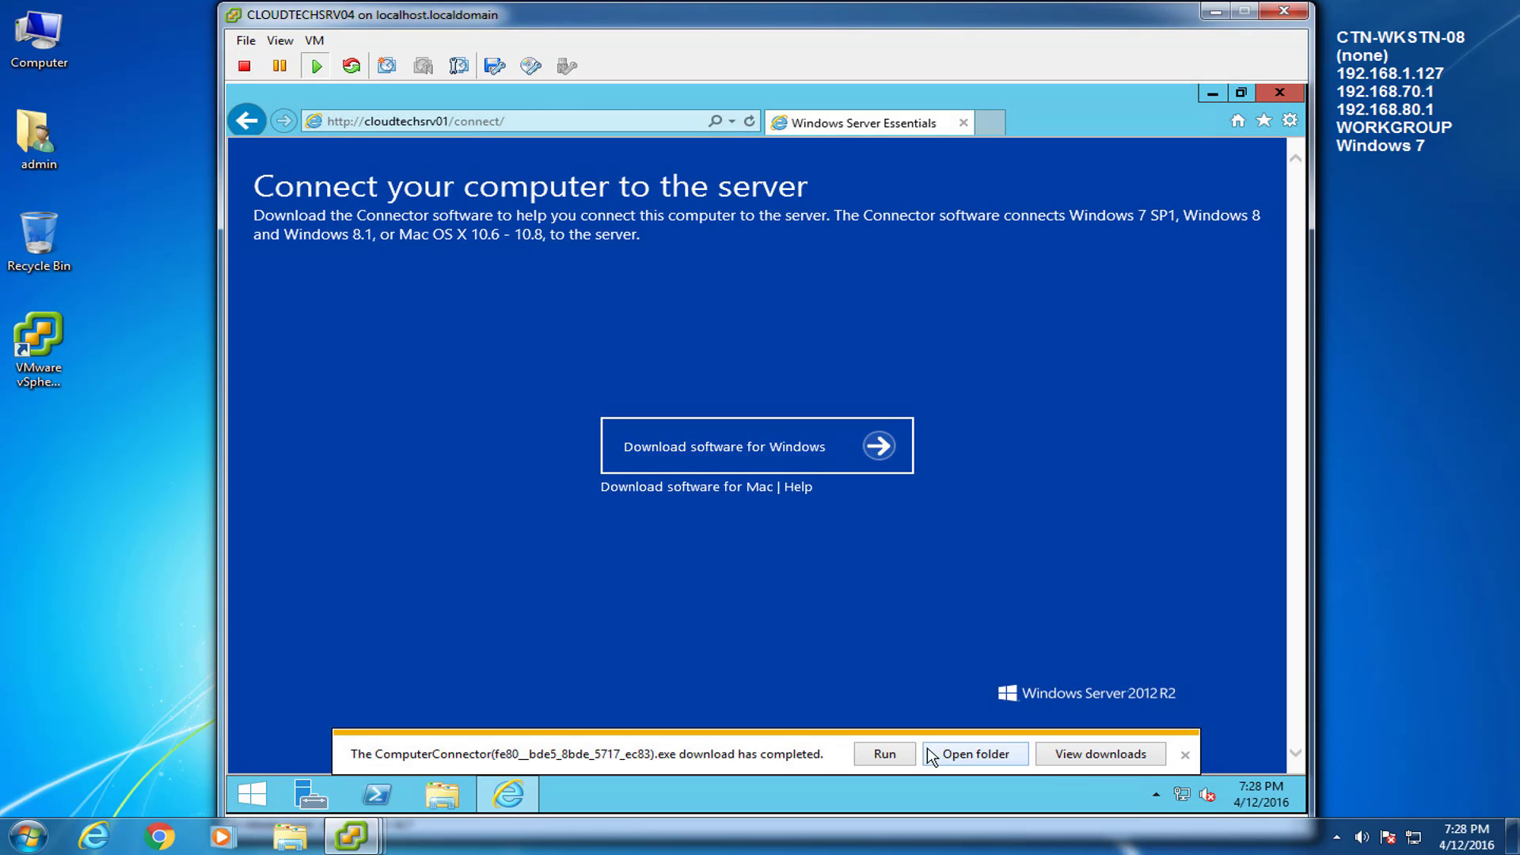
{"action": "left_click", "coordinate": [885, 756]}
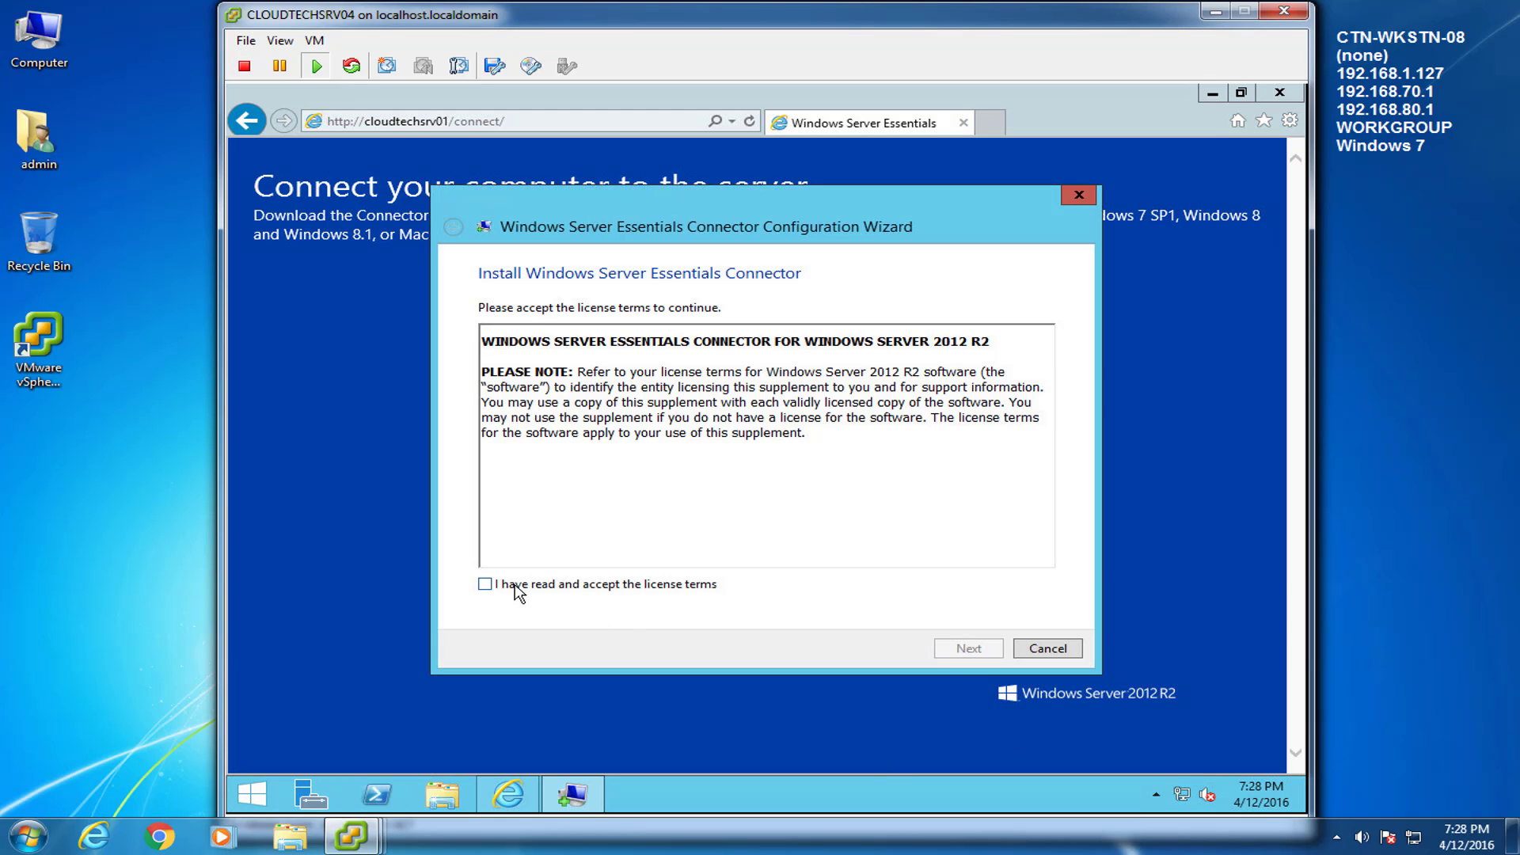
Accept the licence, enter the admin user name and password, keep the administrator account, and restart
{"action": "left_click", "coordinate": [519, 586]}
{"action": "left_click", "coordinate": [969, 649]}
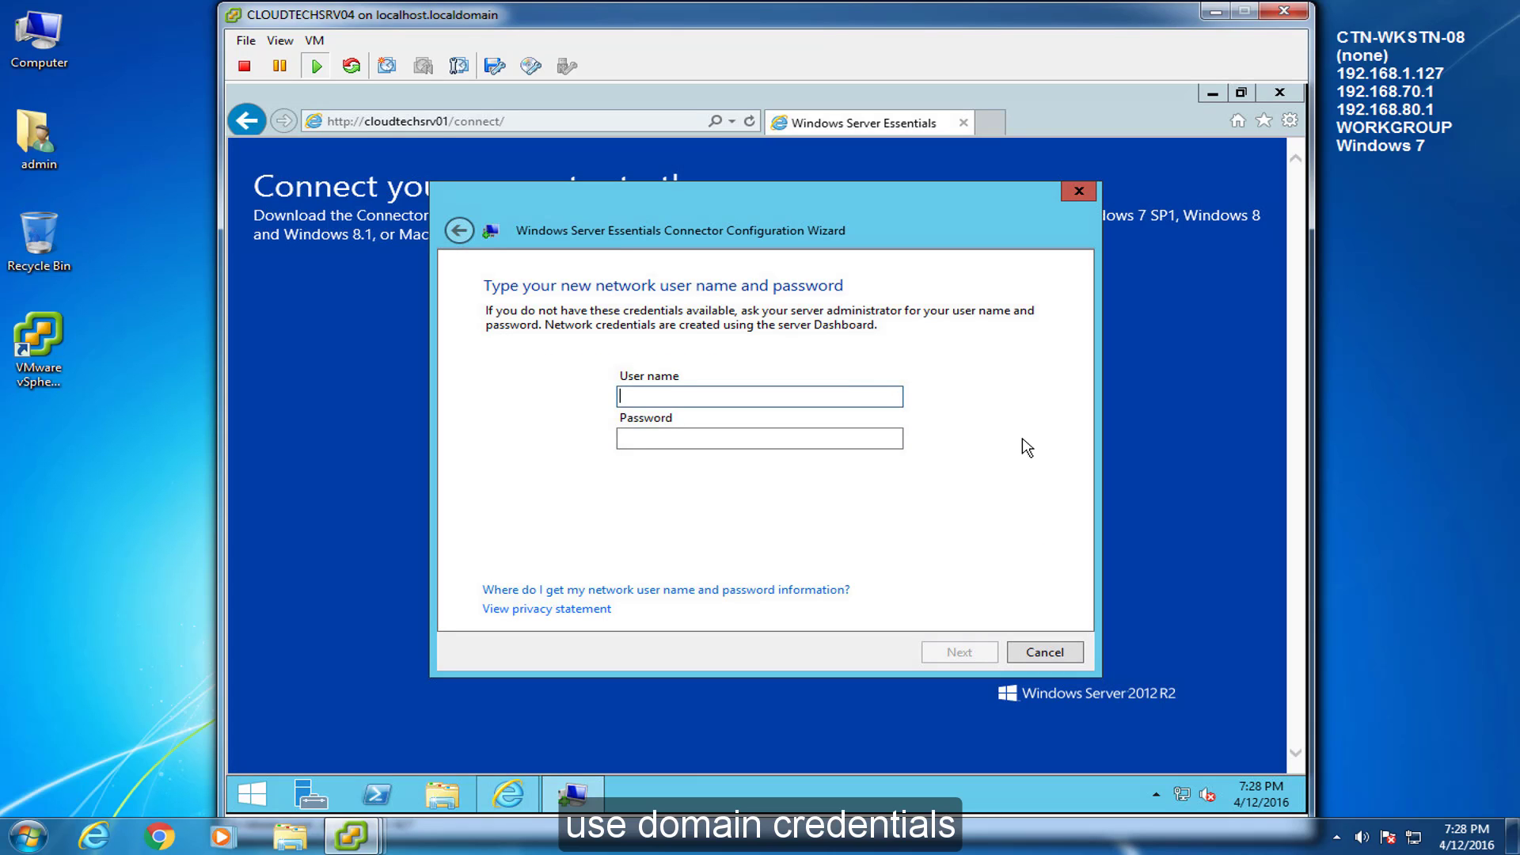
{"action": "type", "text": "admin"}
{"action": "key", "text": "Tab"}
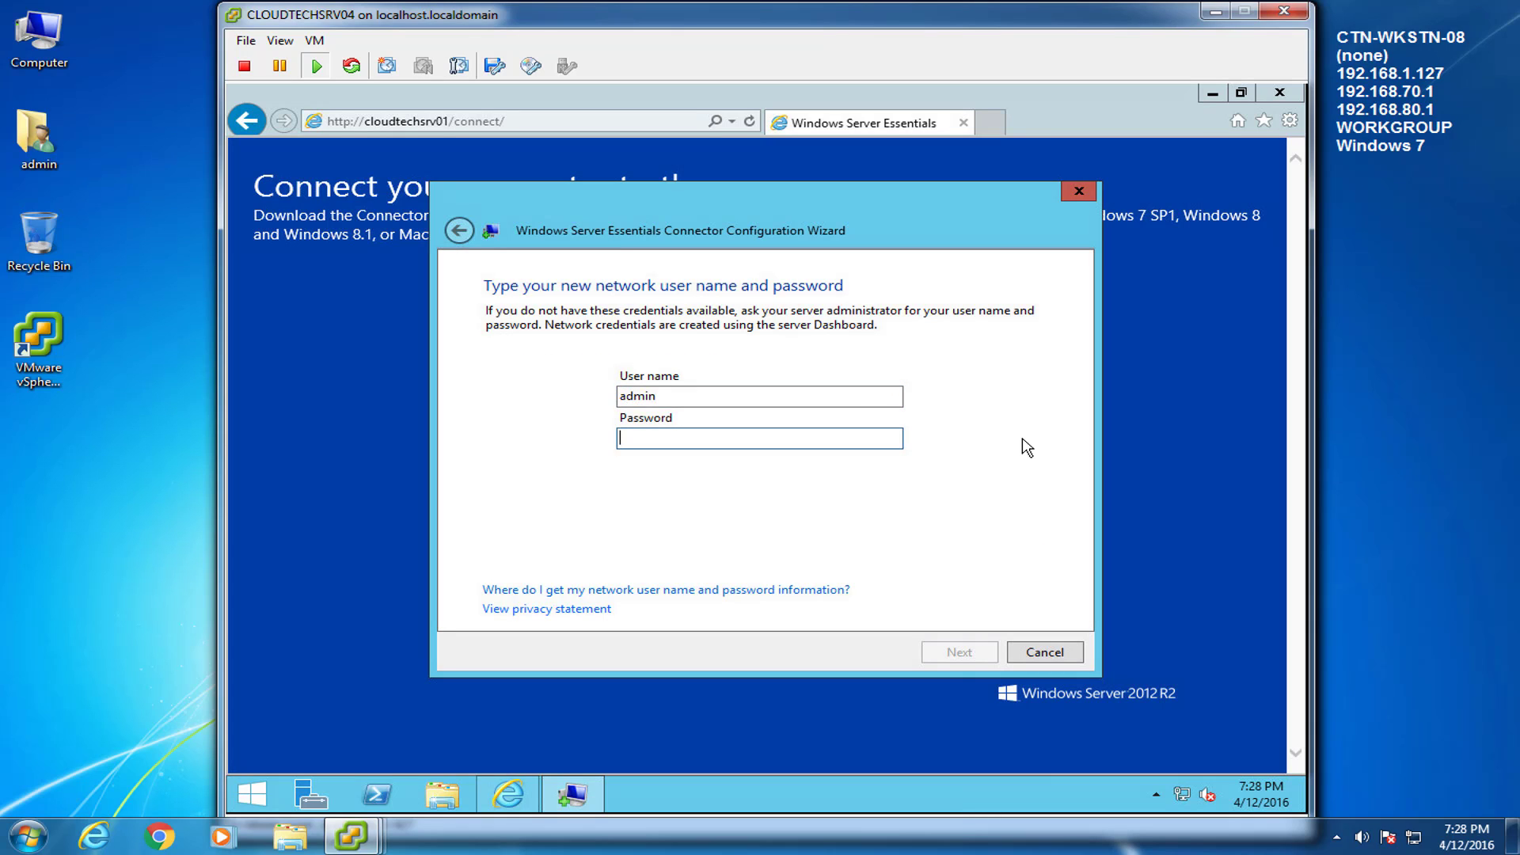
{"action": "type", "text": "*"}
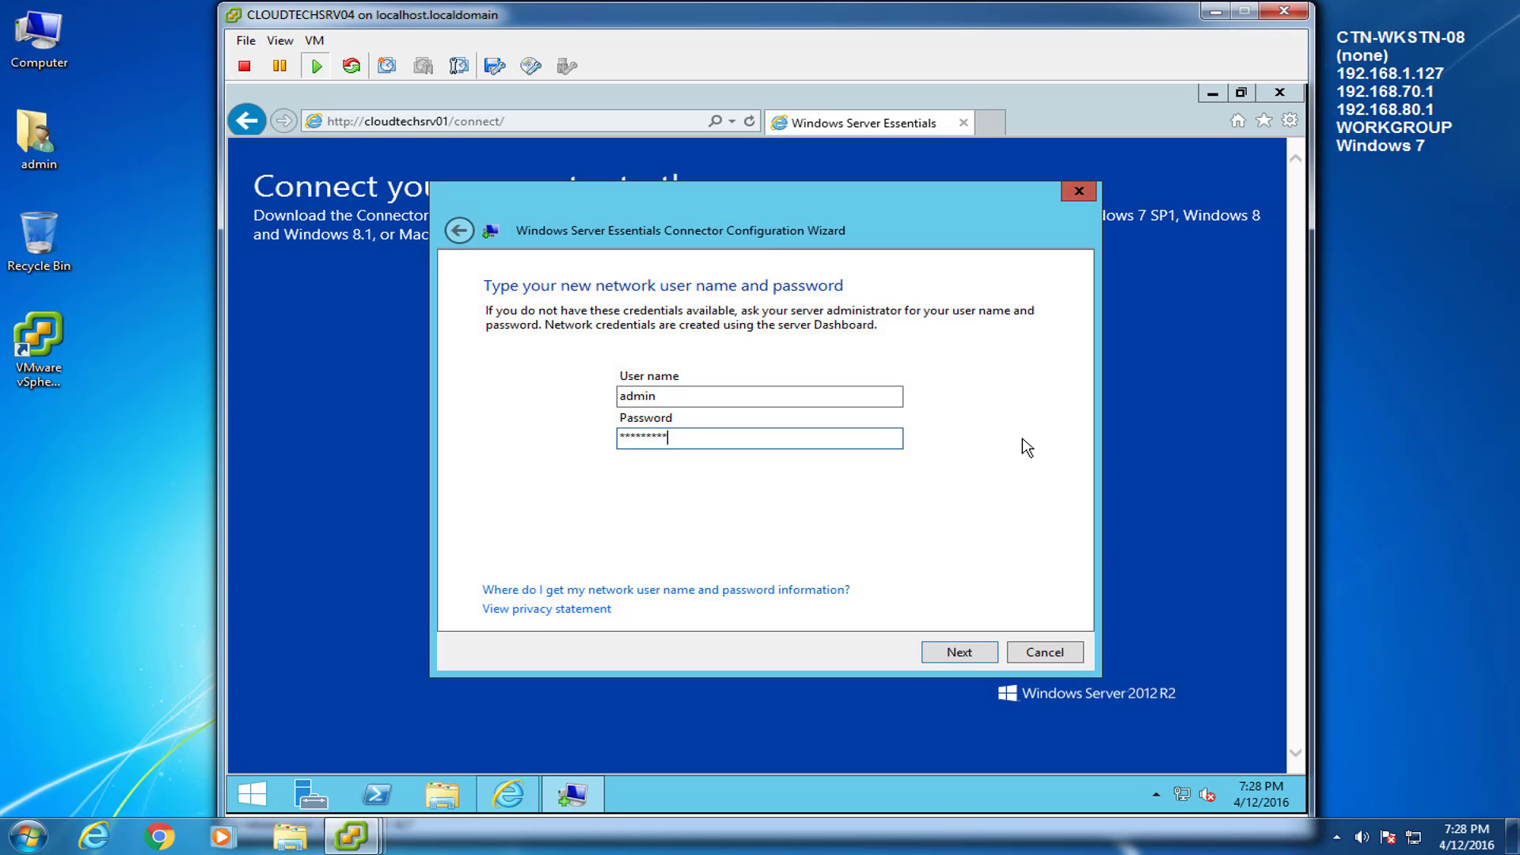
{"action": "key", "text": "Return"}
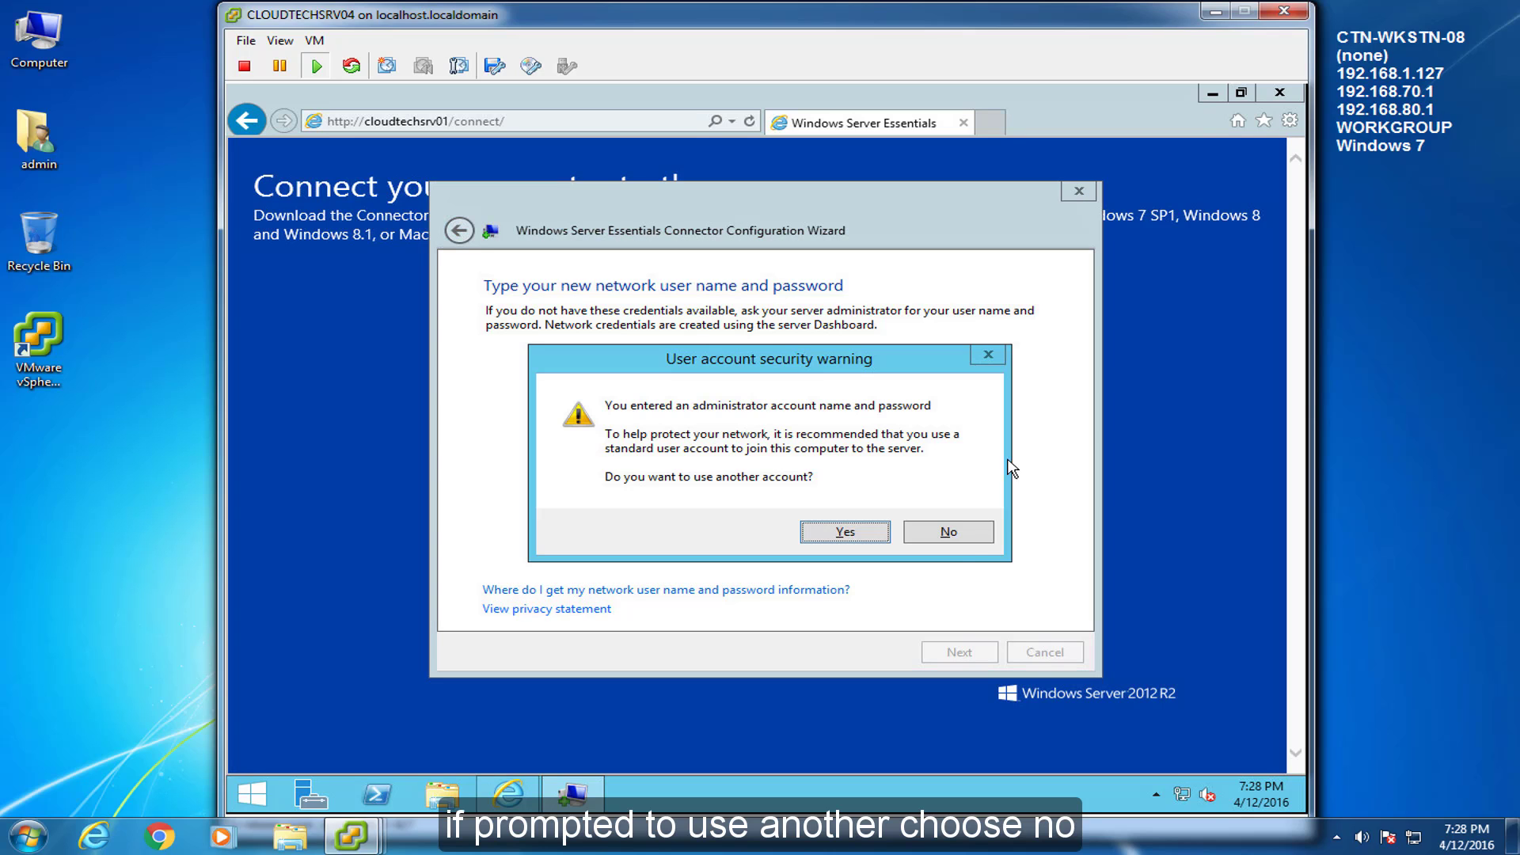
{"action": "left_click", "coordinate": [988, 533]}
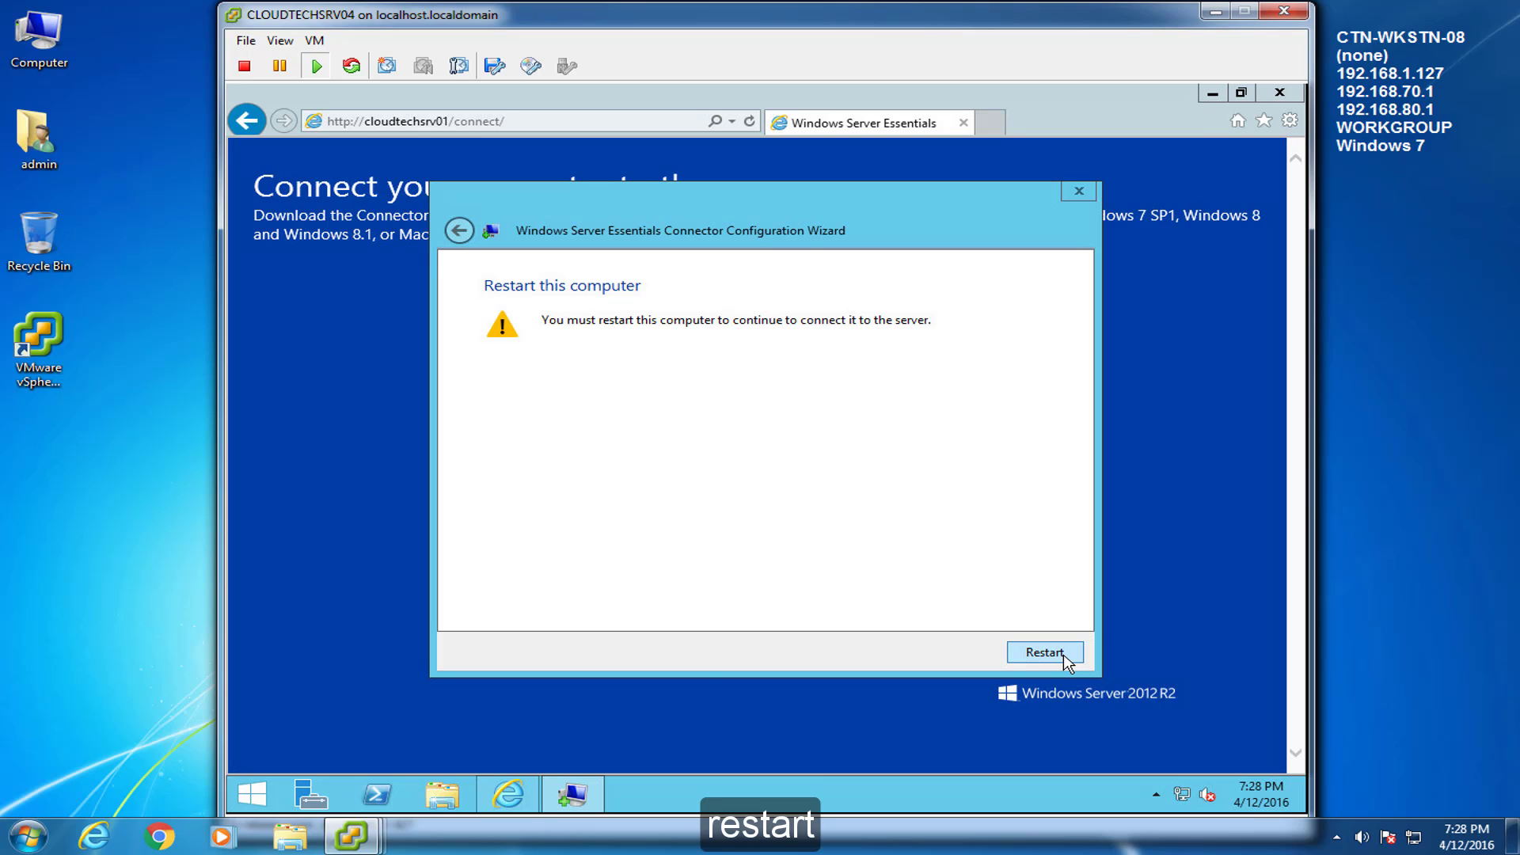
{"action": "left_click", "coordinate": [1063, 655]}
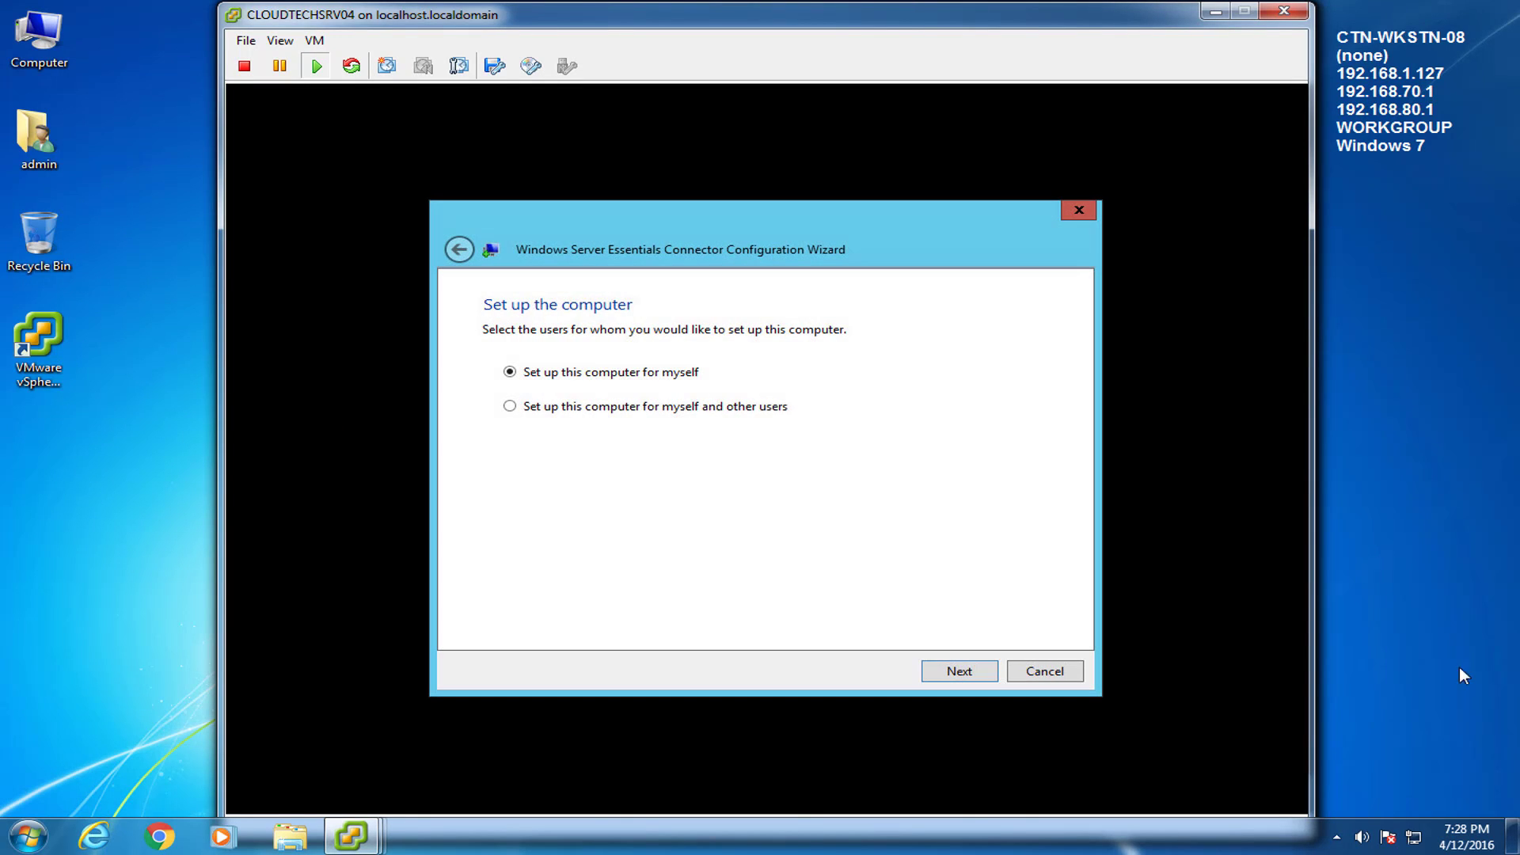
Keep the SharePoint Server 2013 description and finish the wizard, logging off
{"action": "left_click", "coordinate": [959, 671]}
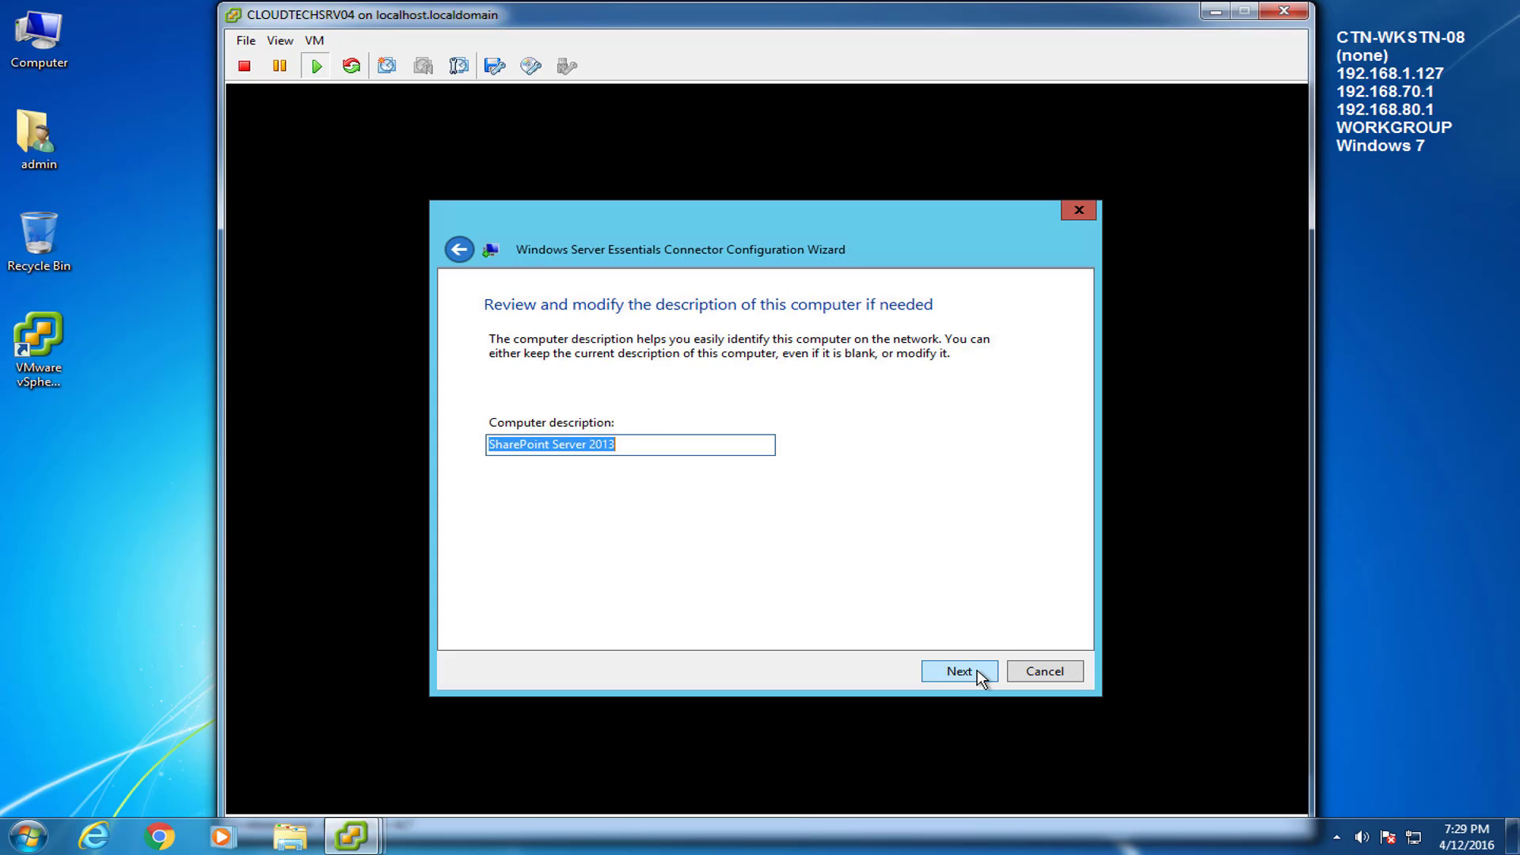
{"action": "left_click", "coordinate": [958, 672]}
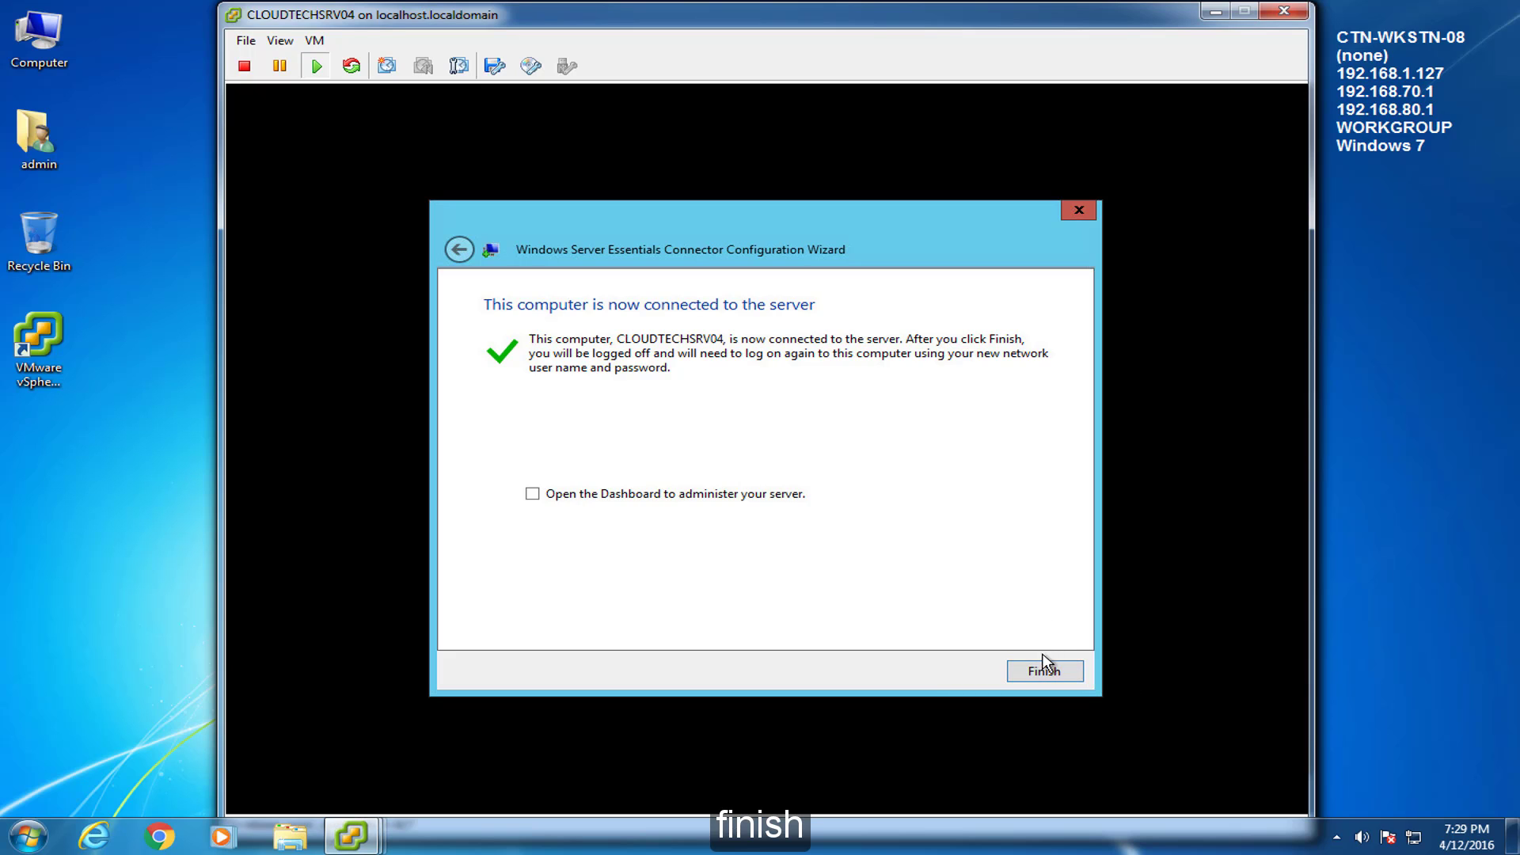
{"action": "left_click", "coordinate": [1045, 670]}
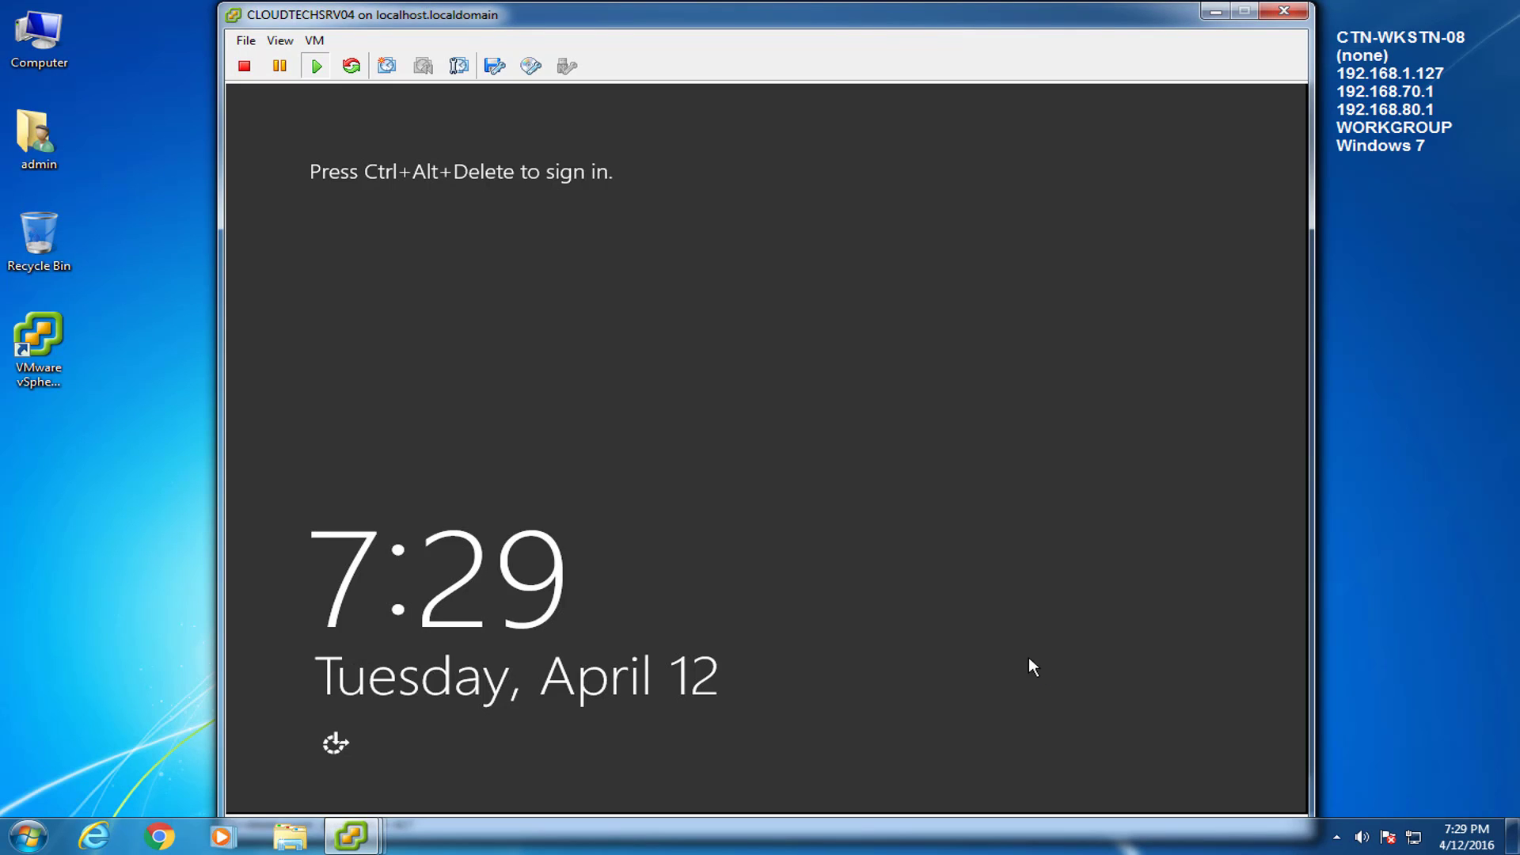
Send Ctrl+Alt+Del to the VM and sign in with the domain admin user name and password
{"action": "left_click", "coordinate": [314, 40]}
{"action": "mouse_move", "coordinate": [443, 80]}
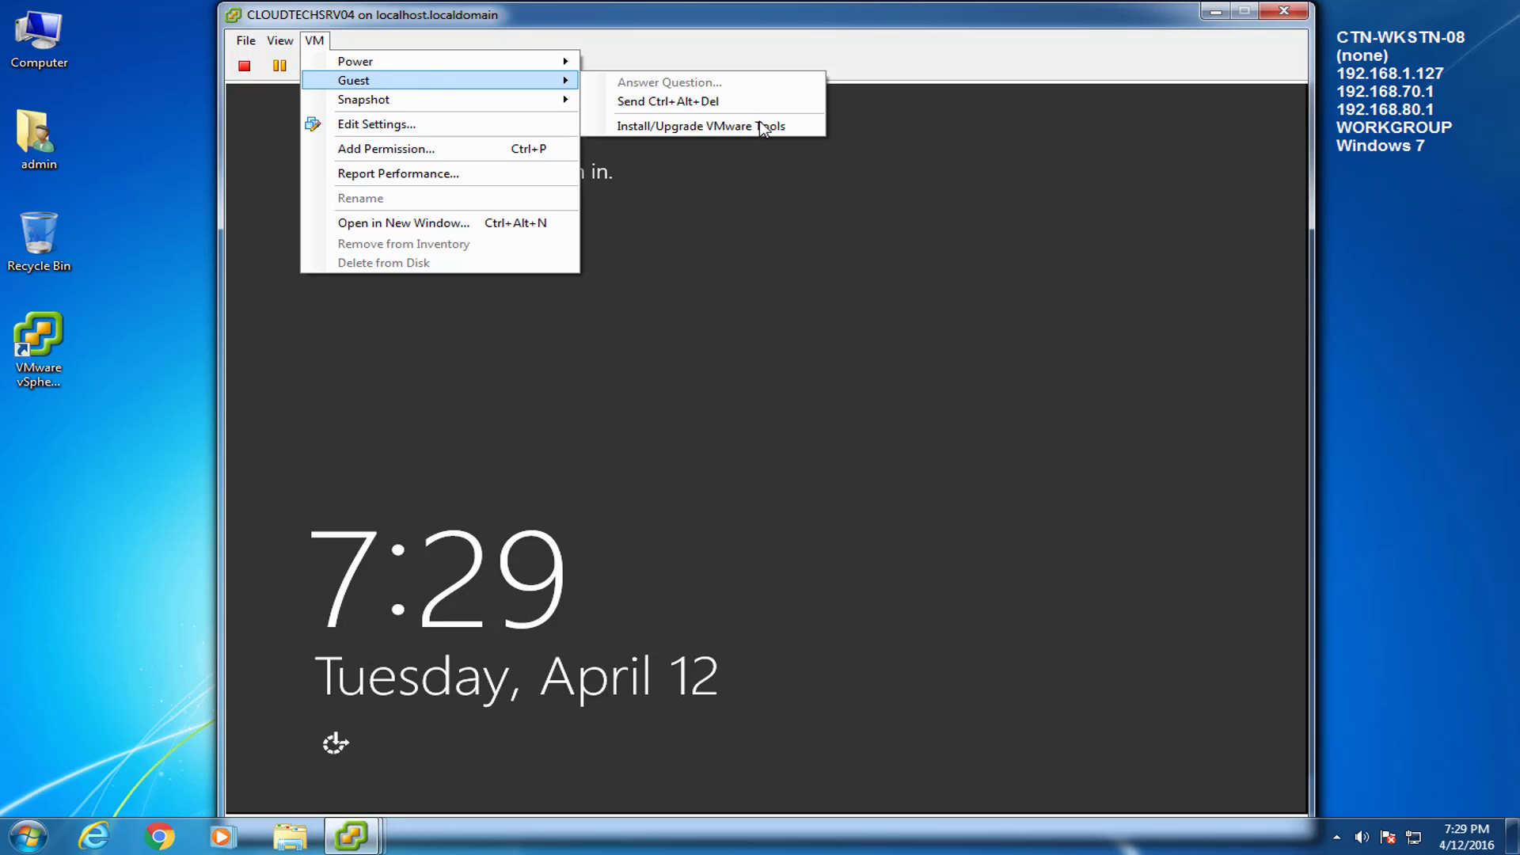
{"action": "left_click", "coordinate": [752, 102]}
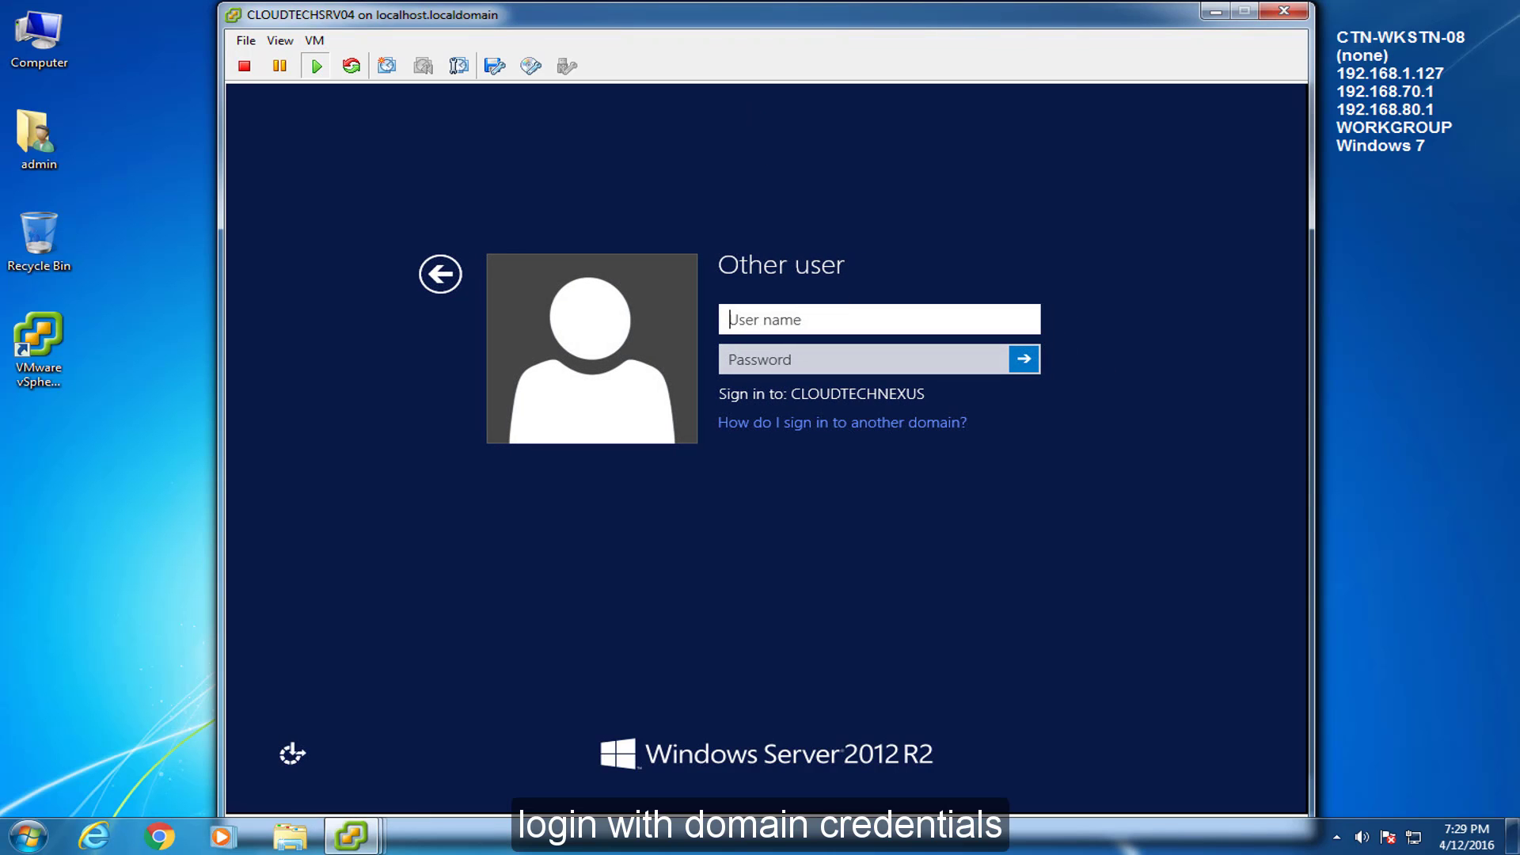
{"action": "key", "text": "Tab"}
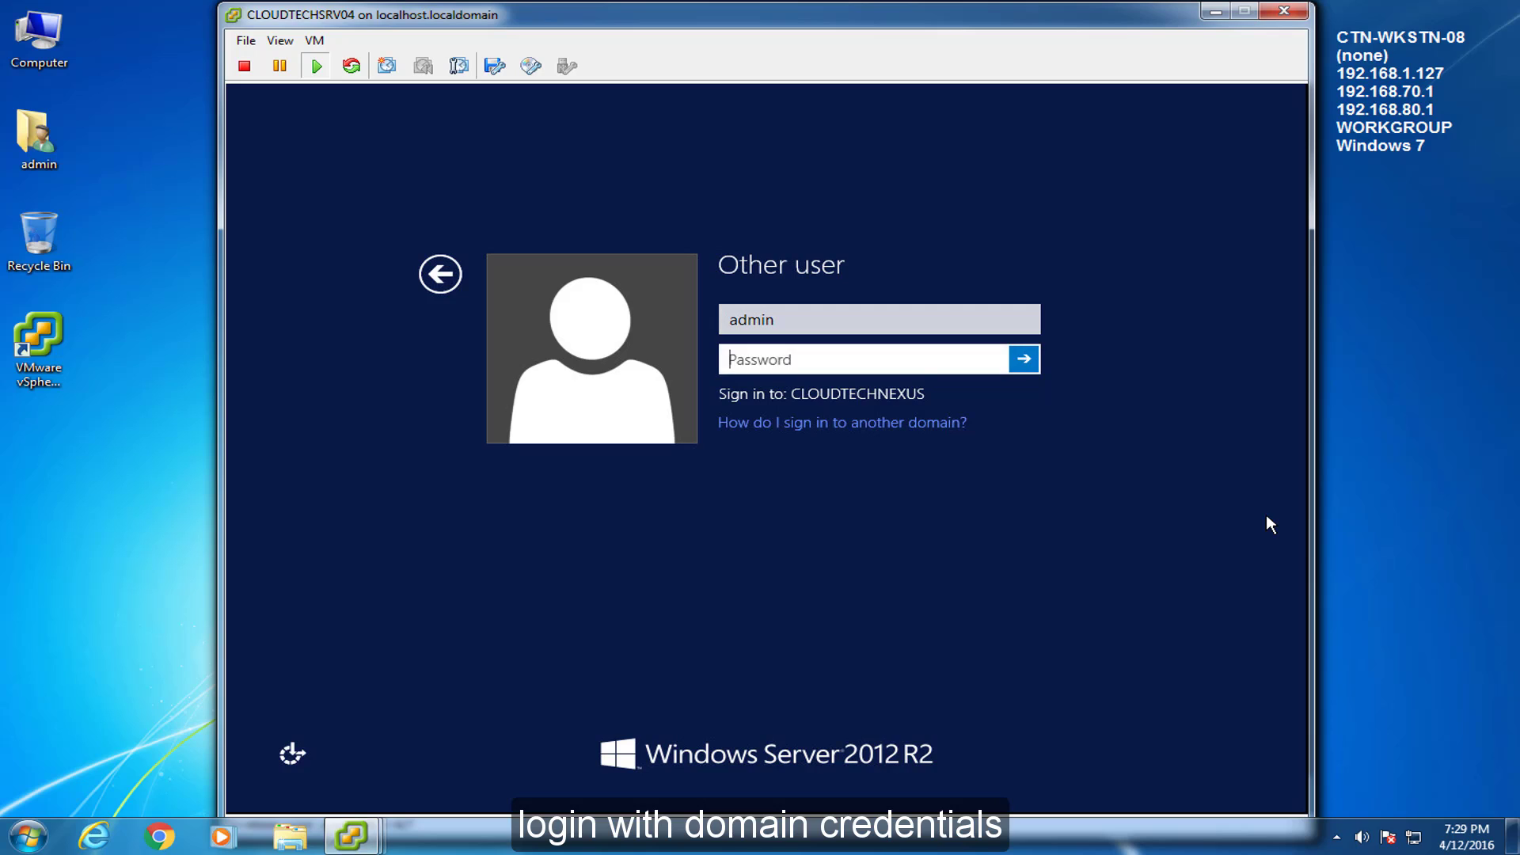
{"action": "key", "text": "Return"}
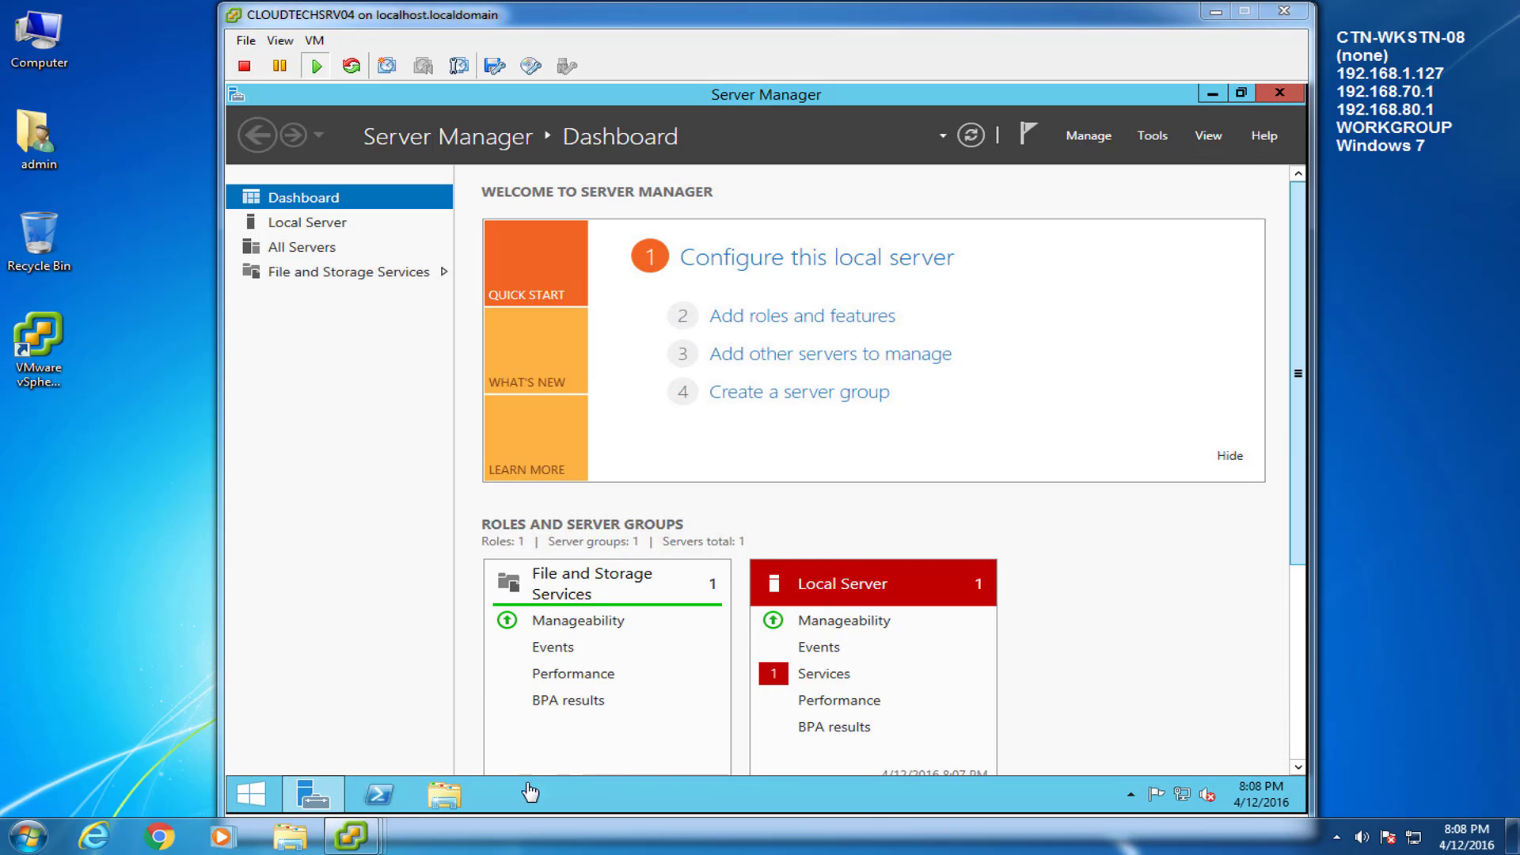
Switch to CLOUDTECHSRV03 and open Windows Firewall through a Start search
{"action": "mouse_move", "coordinate": [346, 840]}
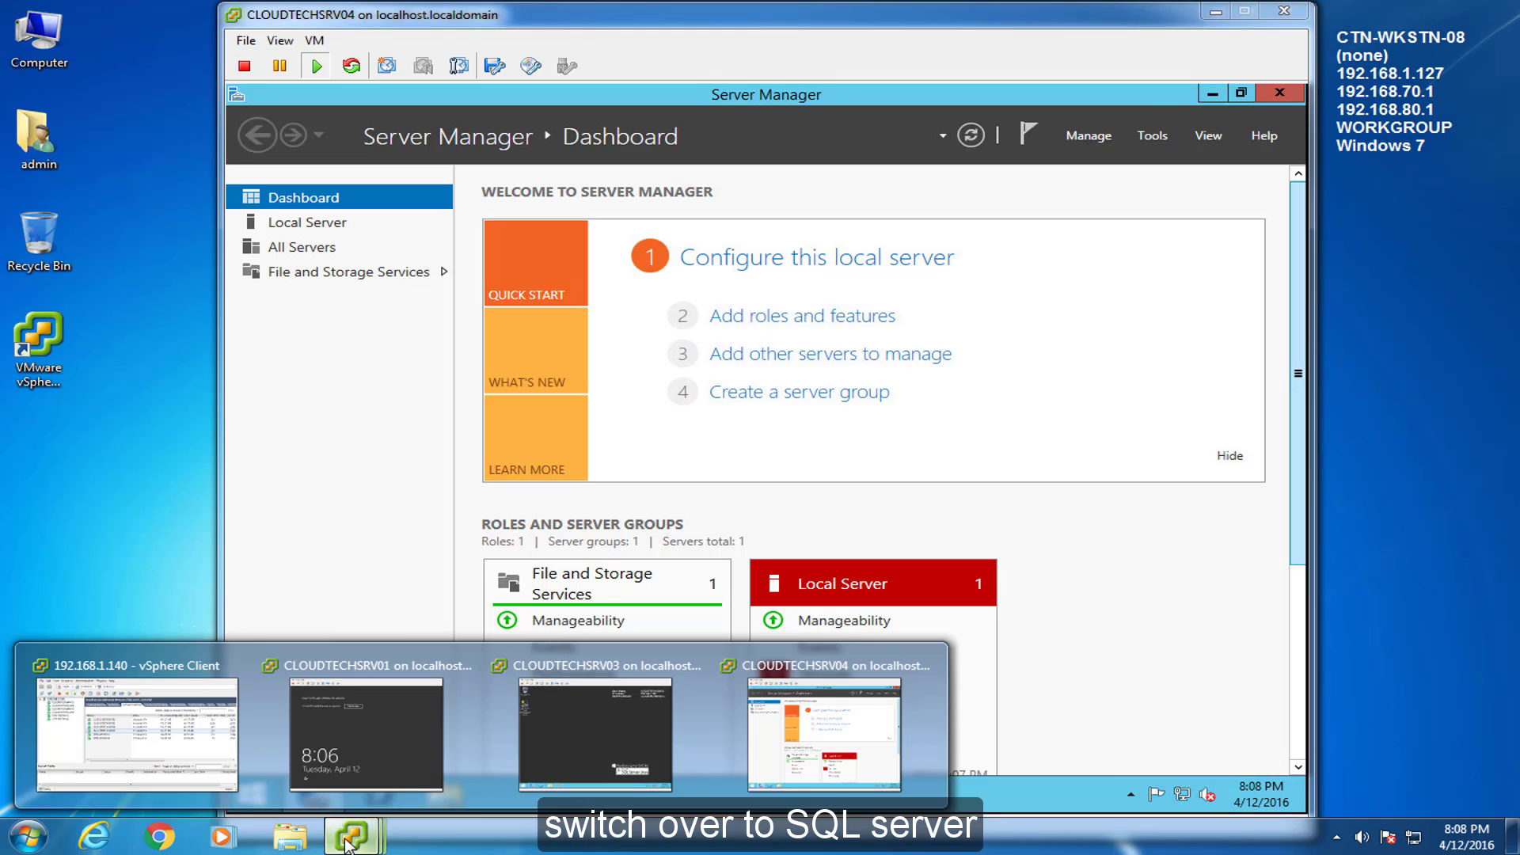
{"action": "left_click", "coordinate": [643, 719]}
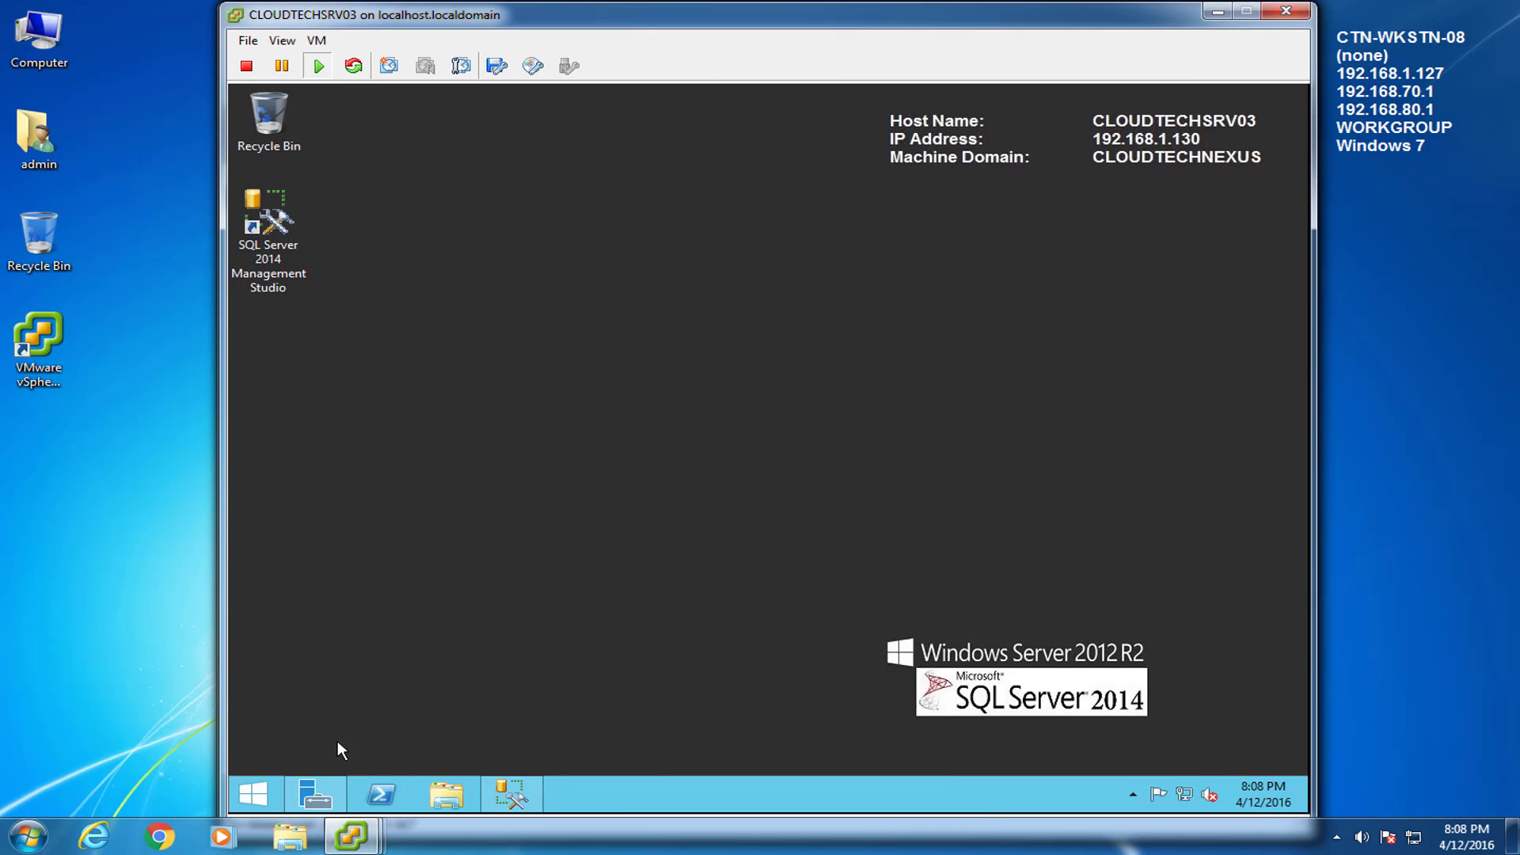
{"action": "left_click", "coordinate": [263, 791]}
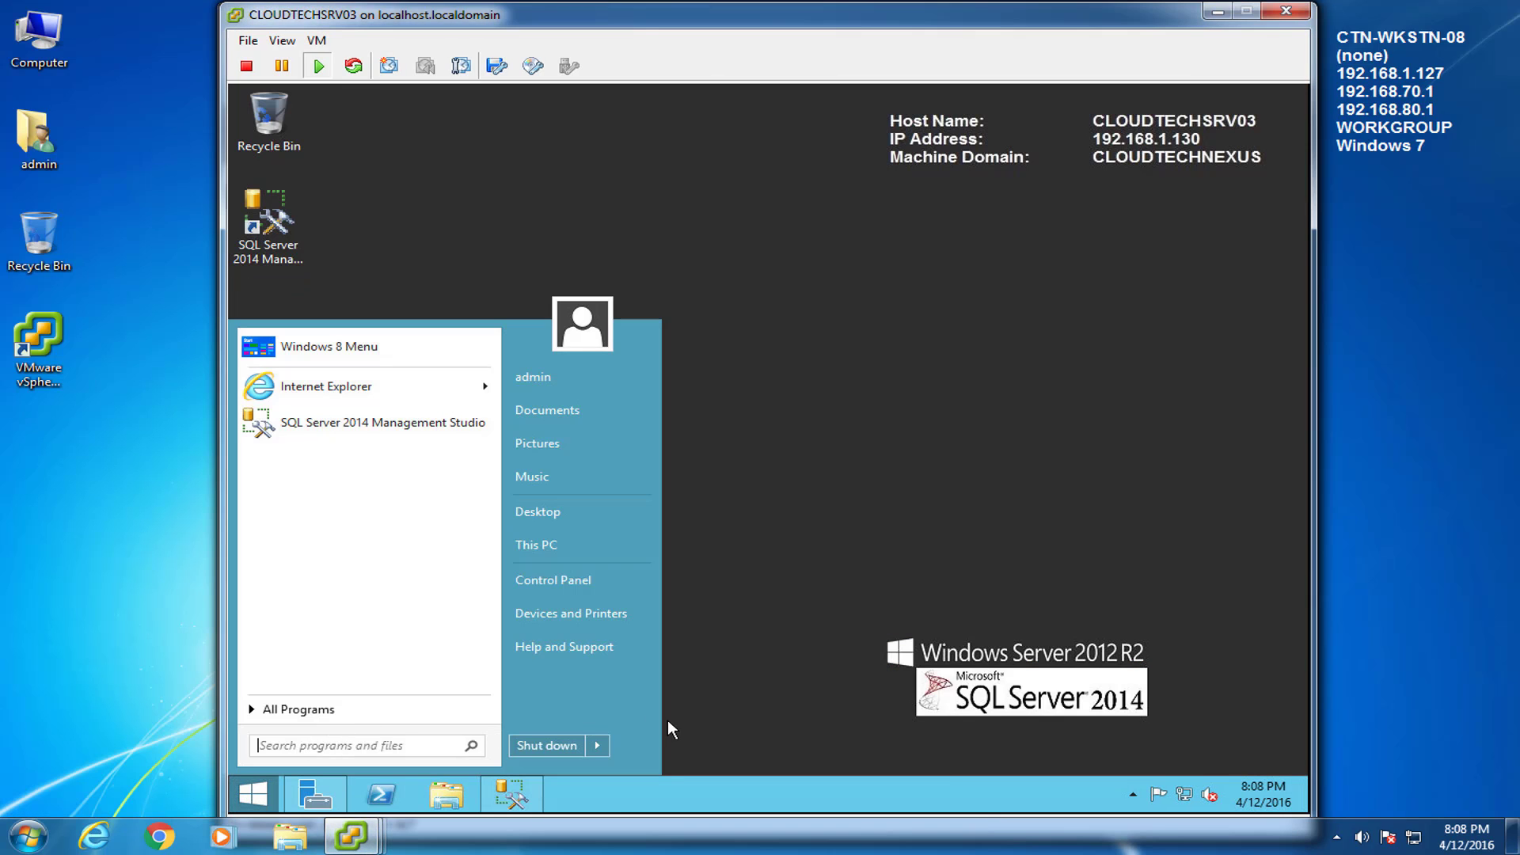
{"action": "type", "text": "windows fireww"}
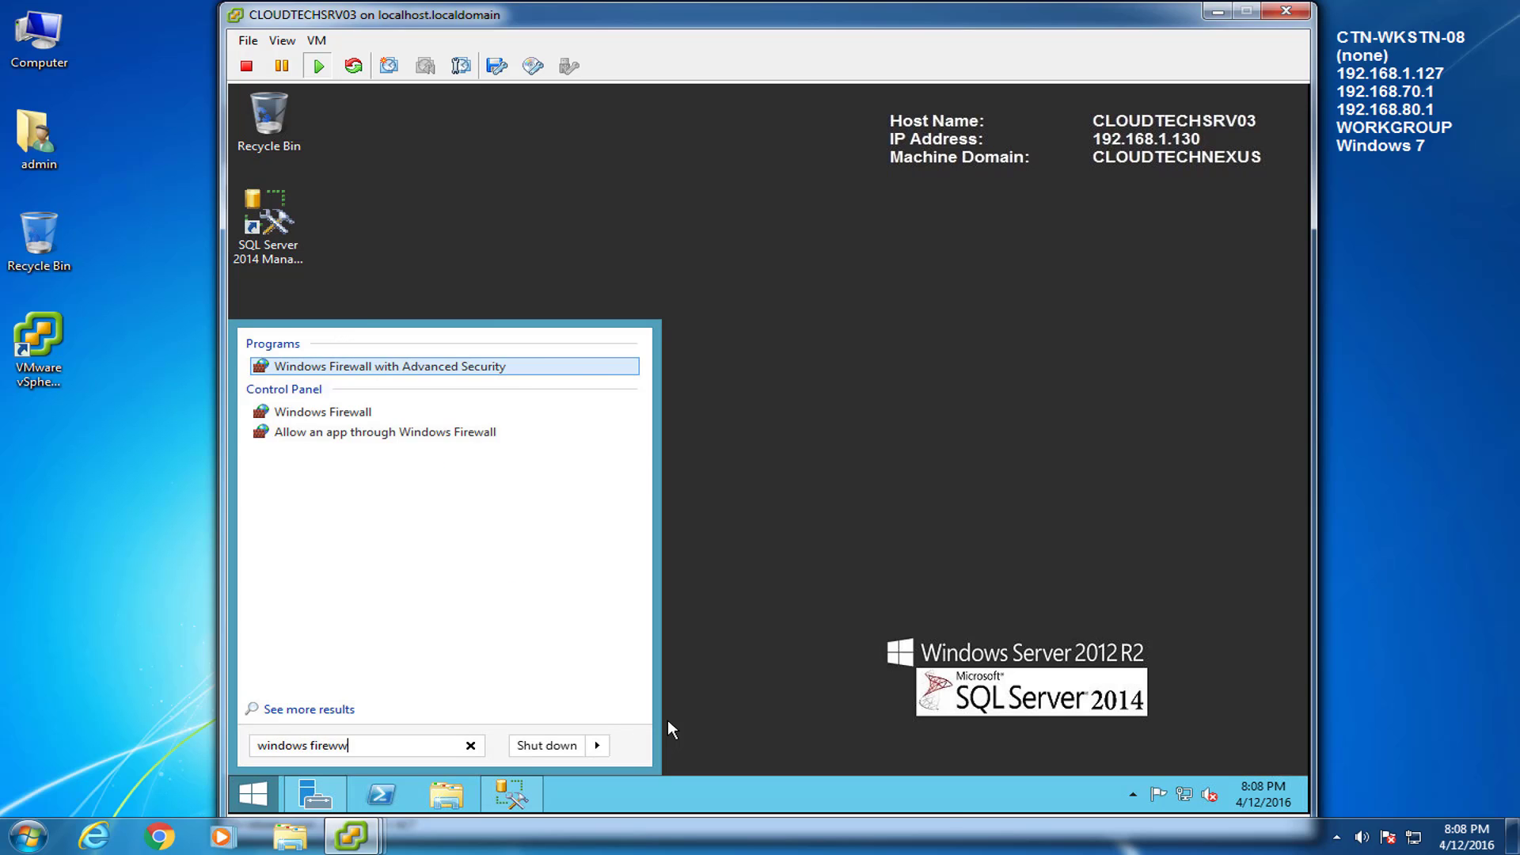
{"action": "key", "text": "BackSpace"}
{"action": "type", "text": "a"}
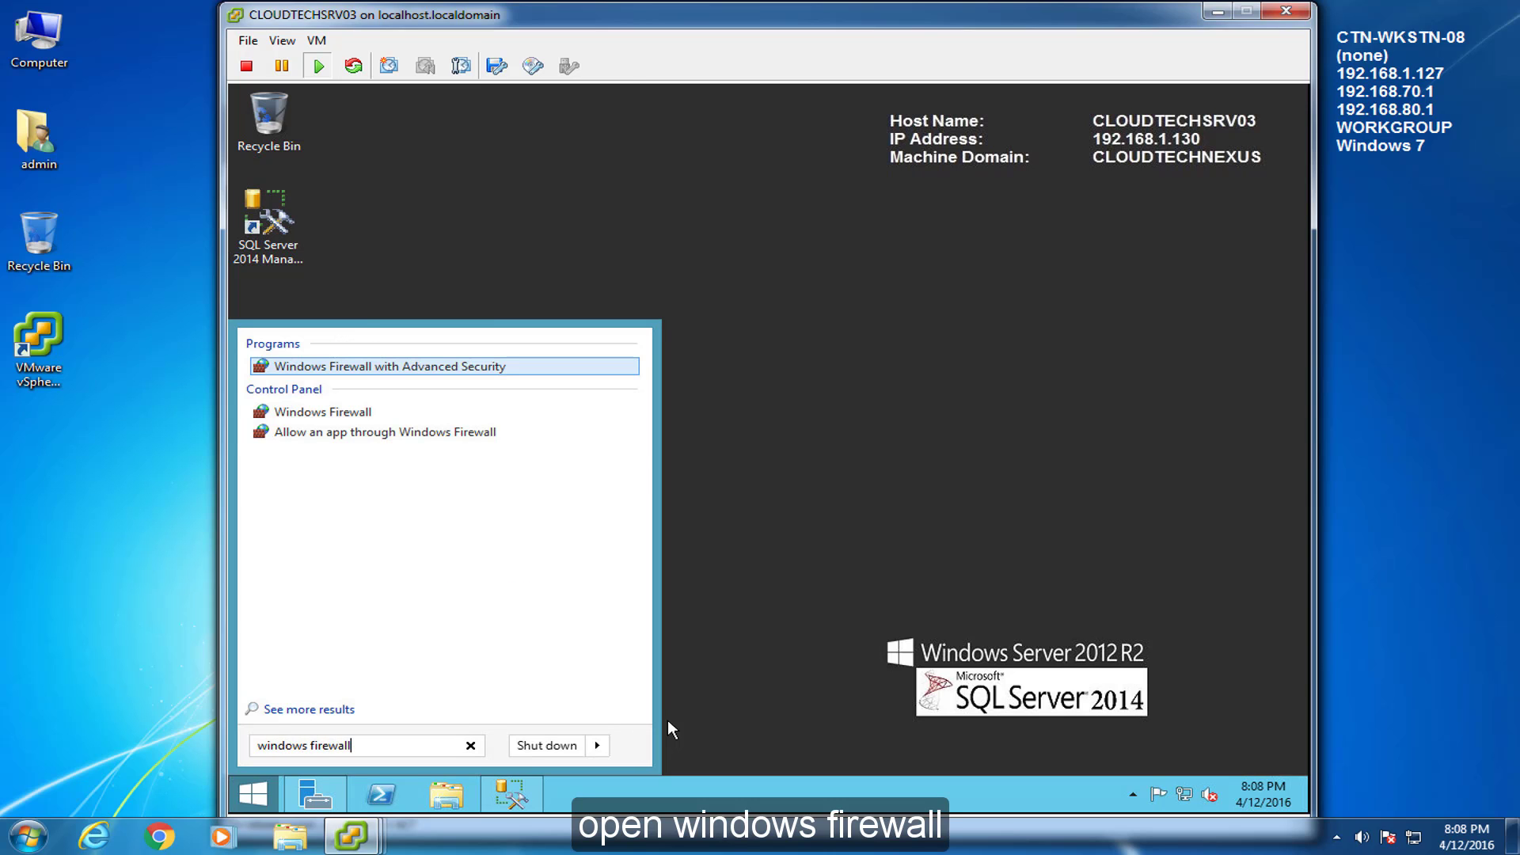
{"action": "type", "text": "ll"}
{"action": "key", "text": "Down"}
{"action": "key", "text": "Down"}
{"action": "key", "text": "Return"}
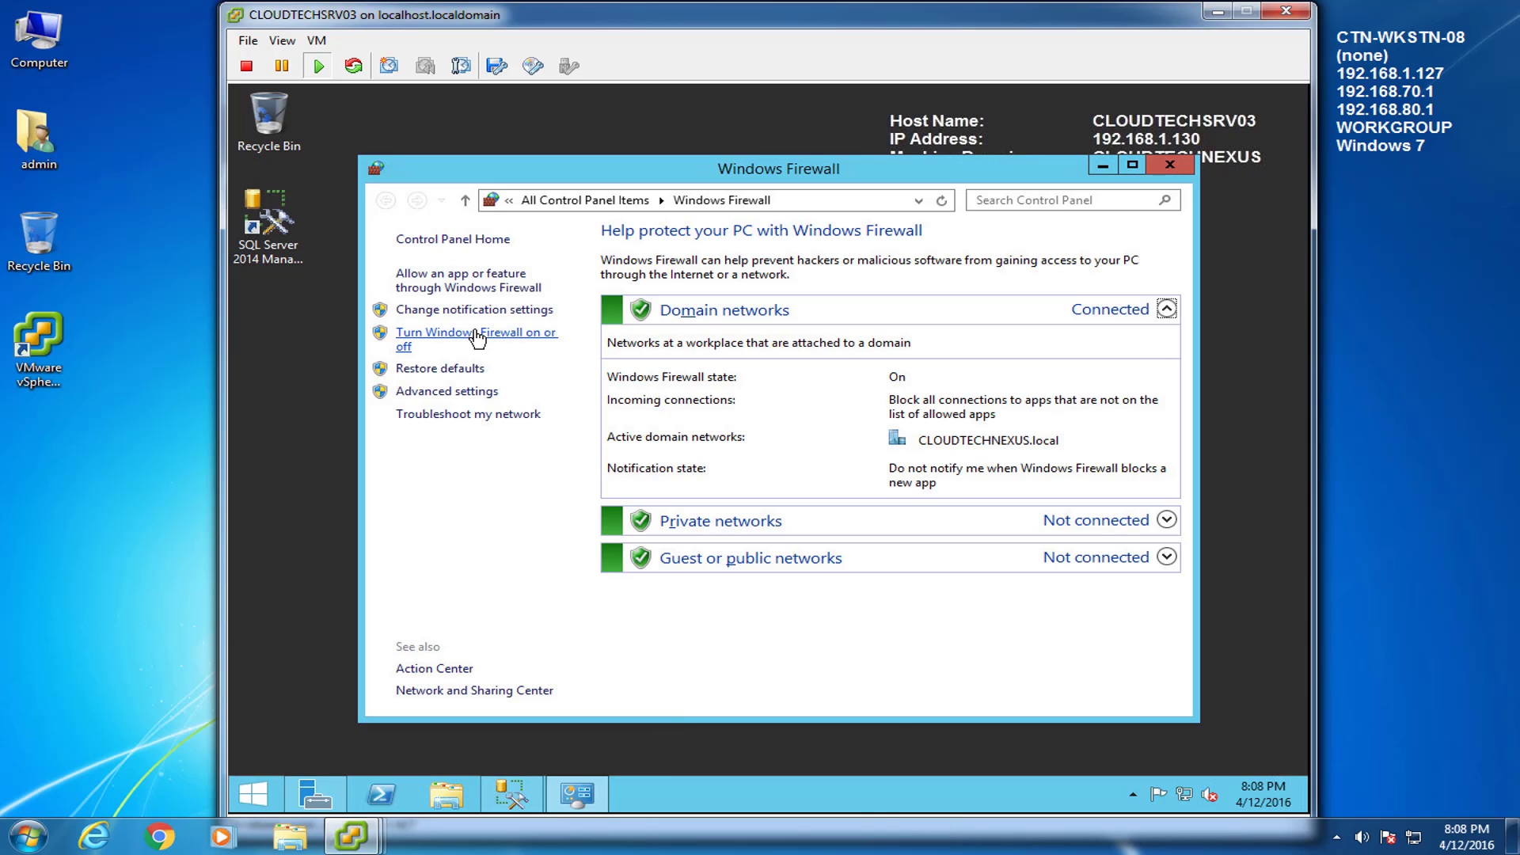
Turn off Windows Firewall for domain, private and public networks, then minimize its window
{"action": "left_click", "coordinate": [473, 333]}
{"action": "left_click", "coordinate": [536, 376]}
{"action": "left_click", "coordinate": [536, 490]}
{"action": "left_click", "coordinate": [537, 604]}
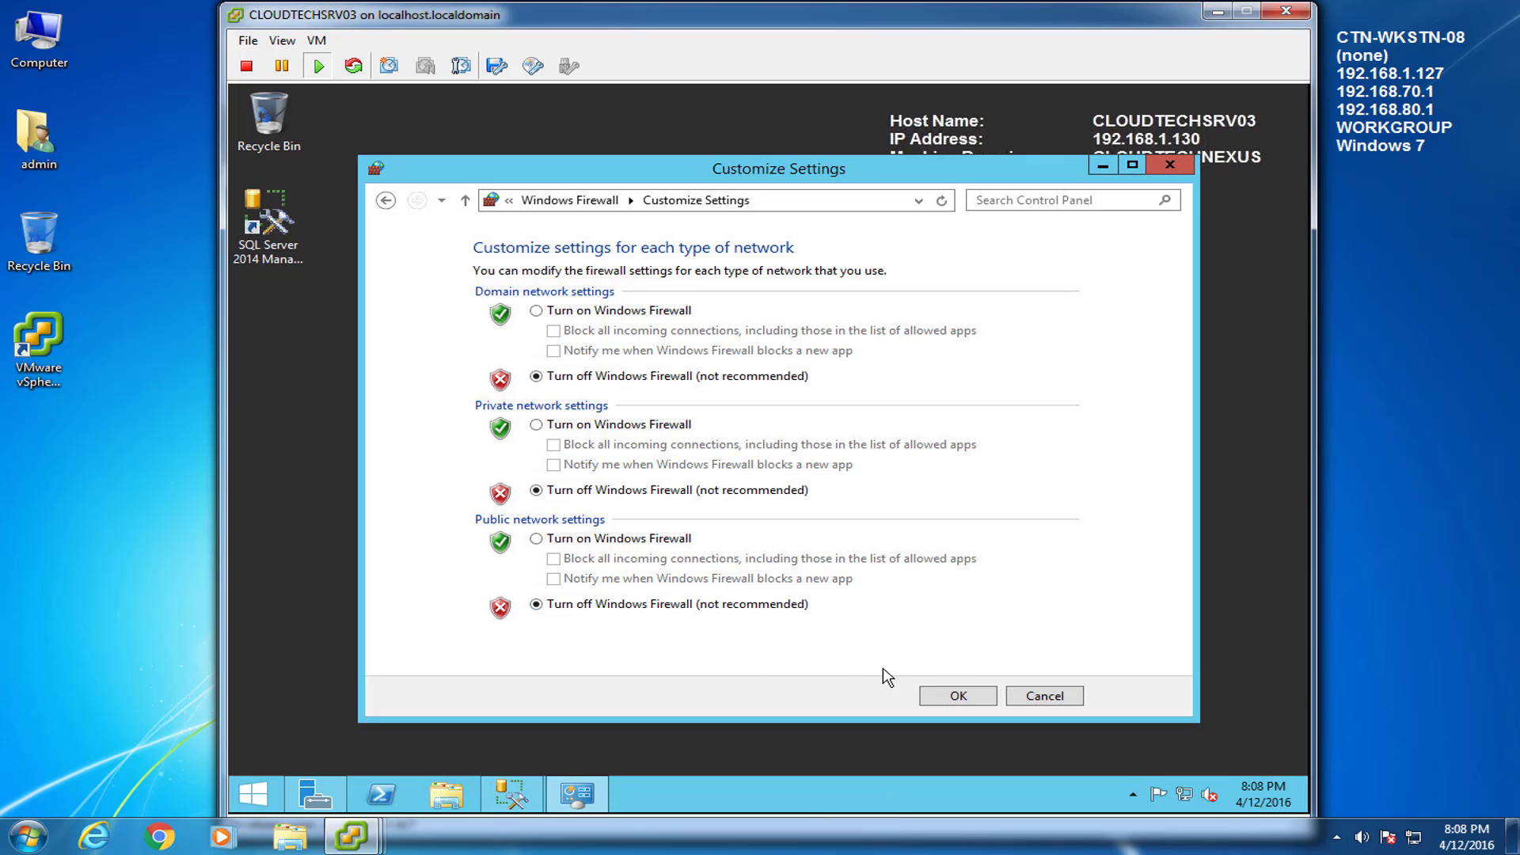
{"action": "left_click", "coordinate": [957, 696]}
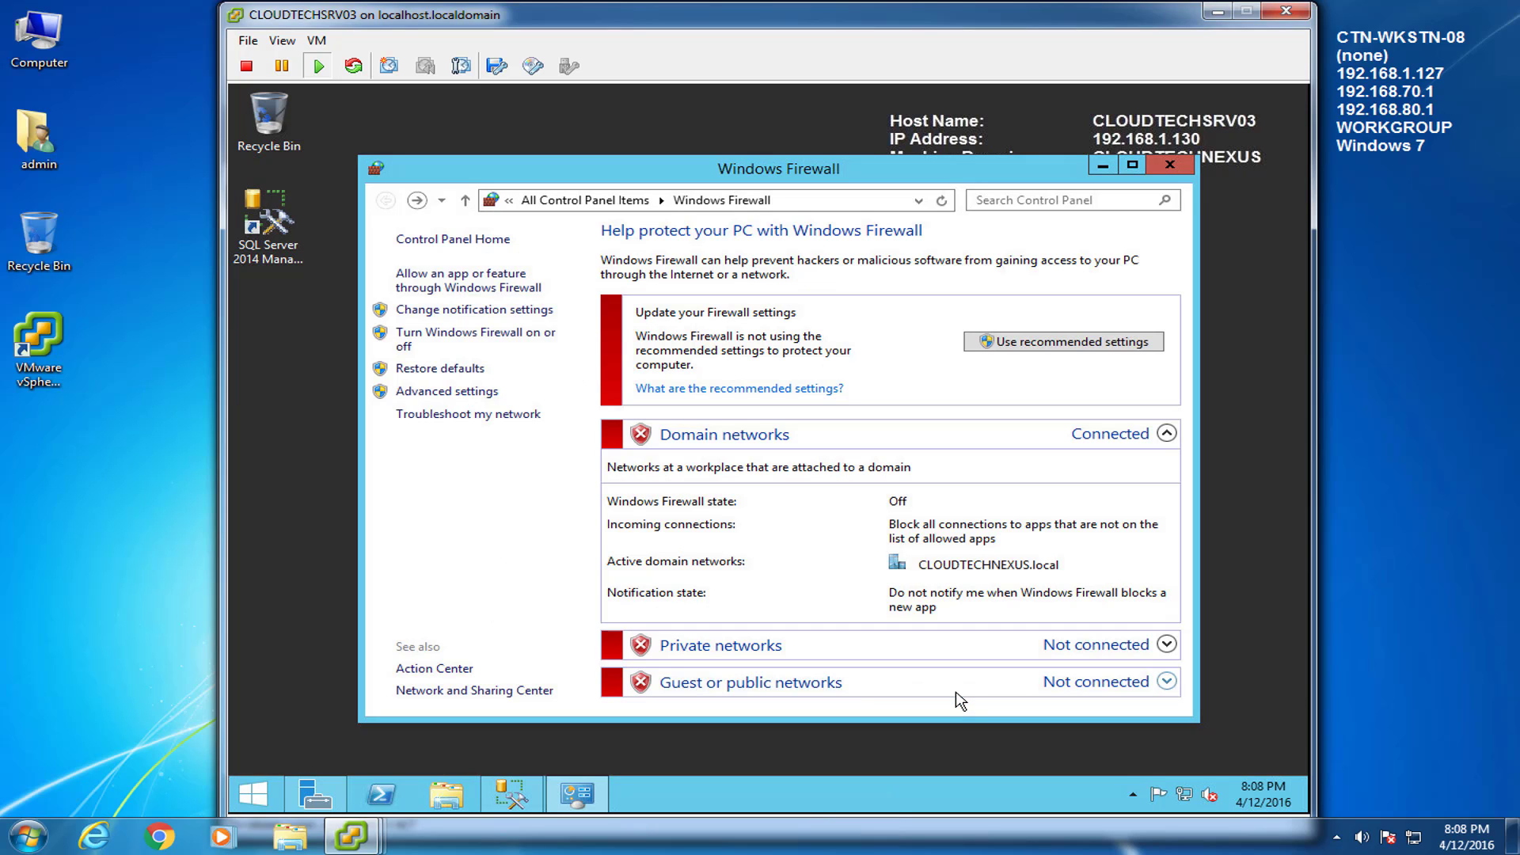
{"action": "left_click", "coordinate": [1102, 166]}
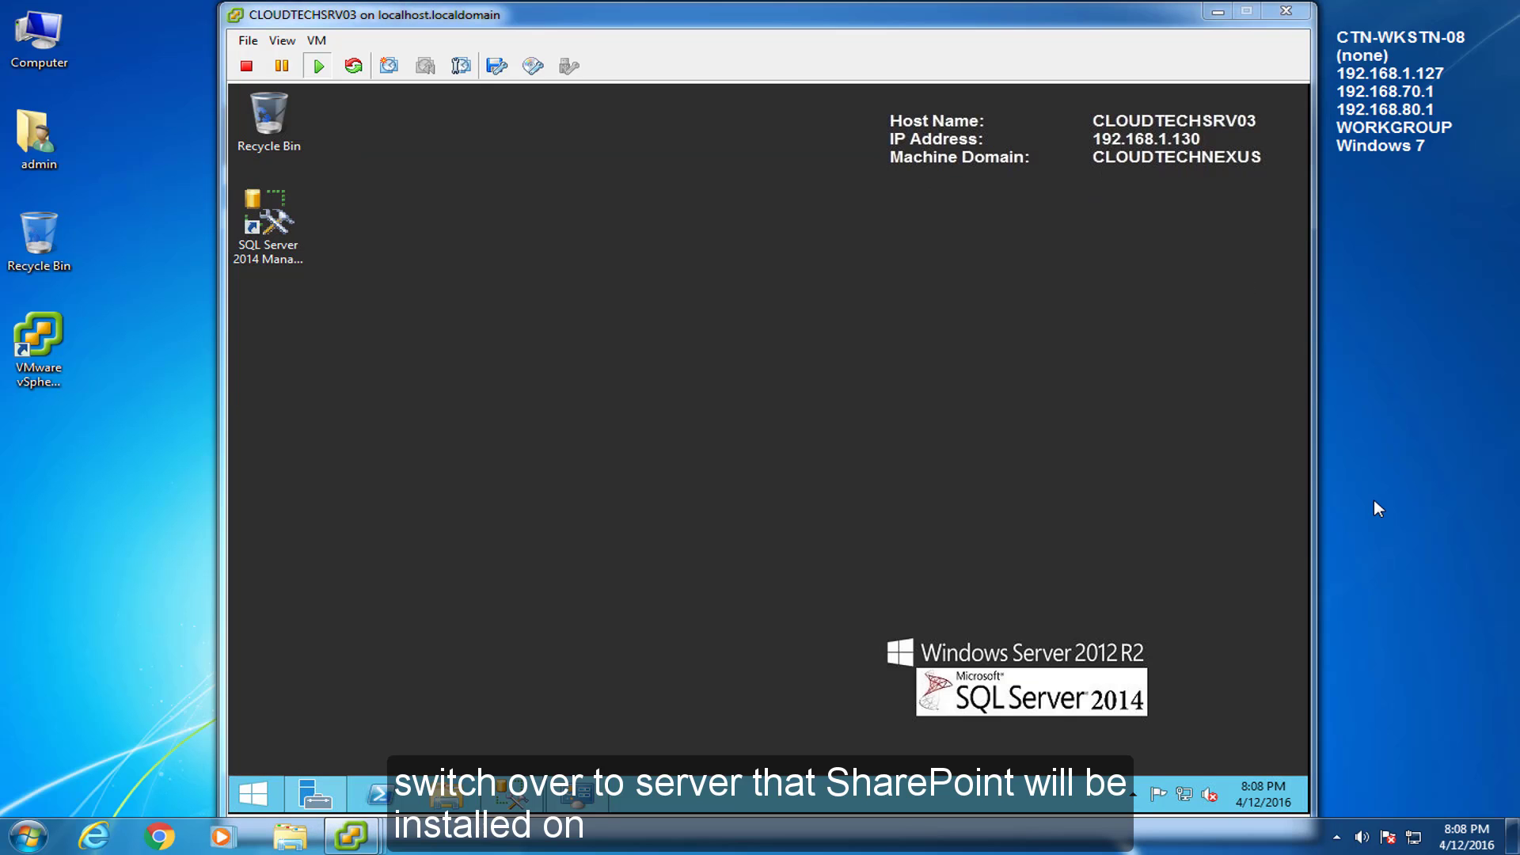
Switch to CLOUDTECHSRV04, hide Server Manager, and open Windows Firewall through a Start search
{"action": "mouse_move", "coordinate": [351, 836]}
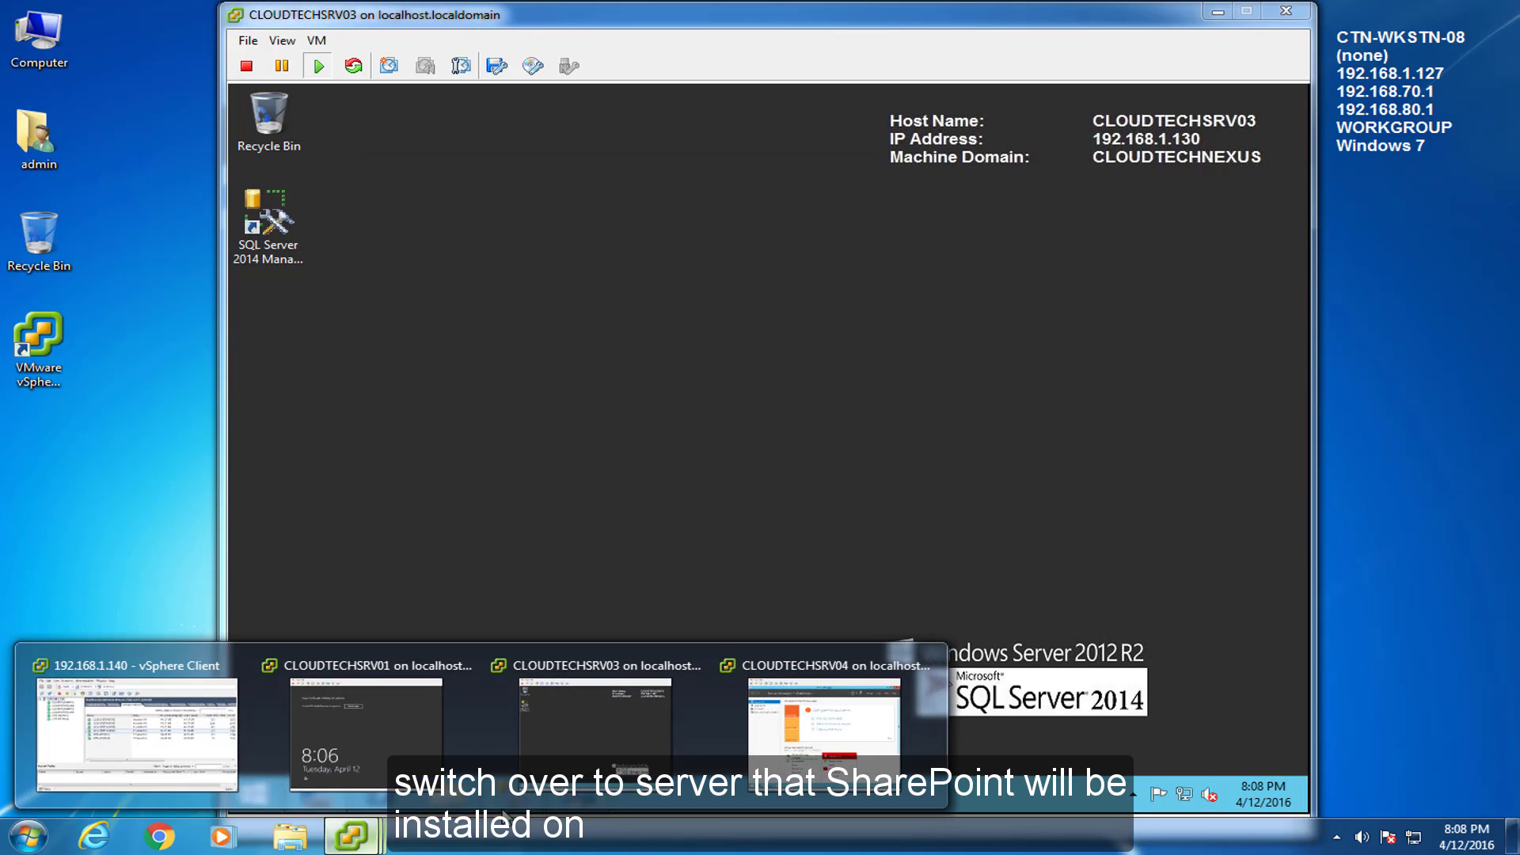
{"action": "left_click", "coordinate": [744, 756]}
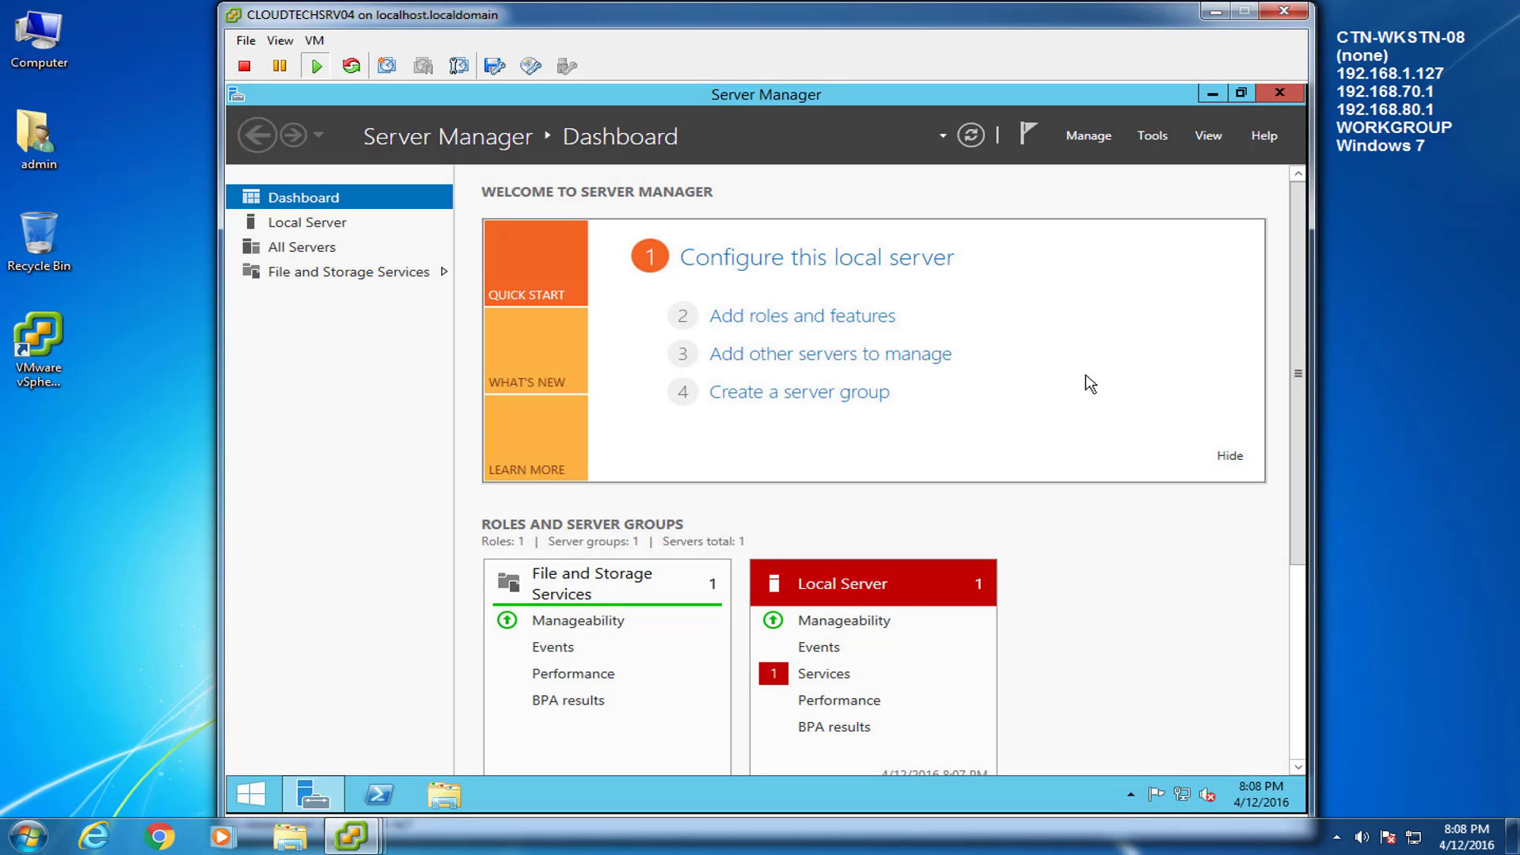
{"action": "left_click", "coordinate": [1212, 94]}
{"action": "left_click", "coordinate": [252, 793]}
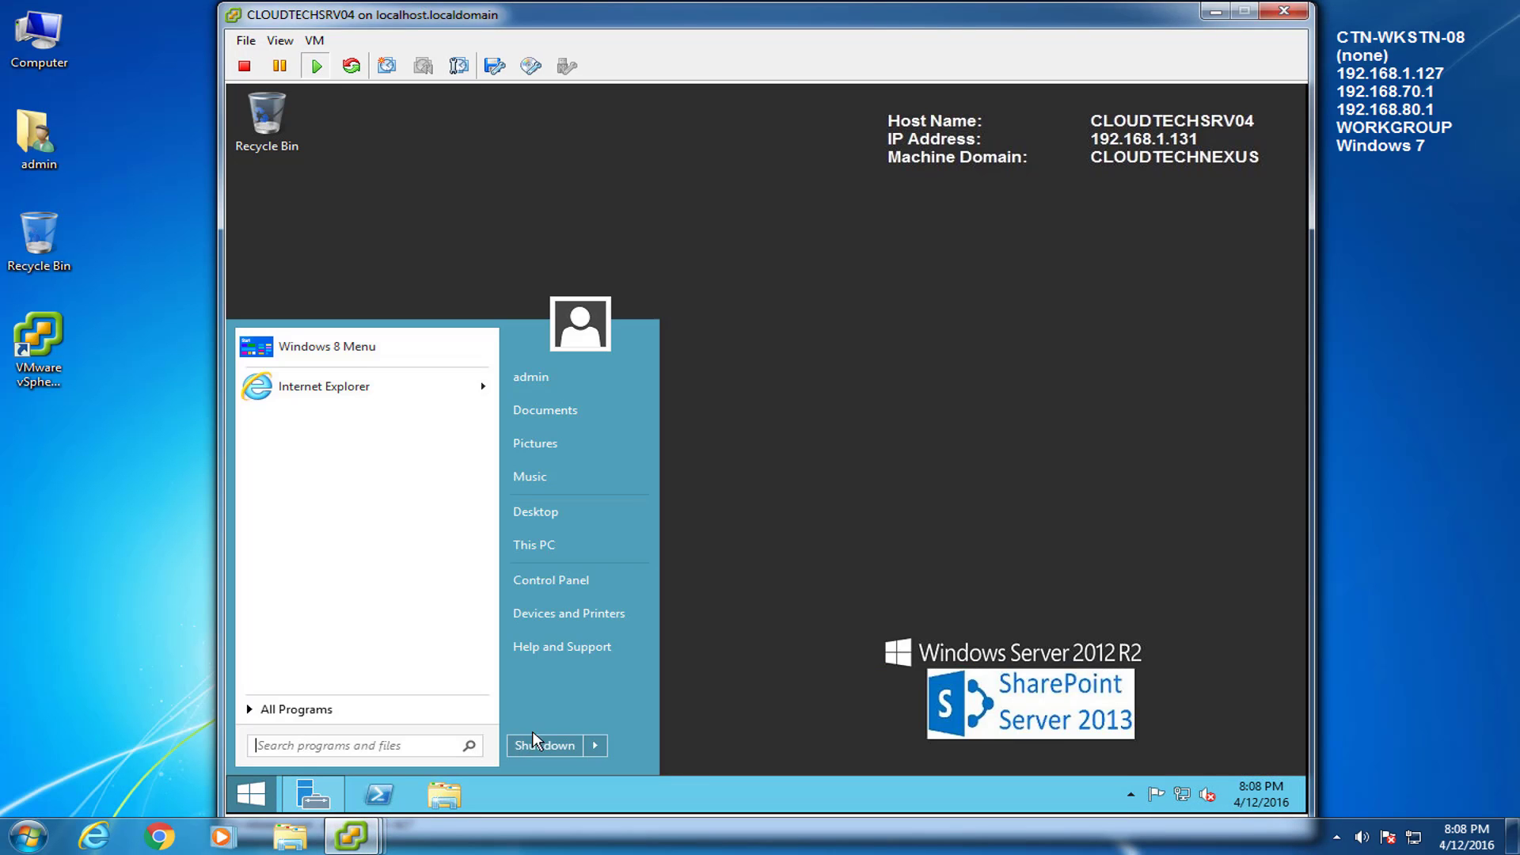
{"action": "type", "text": "windows firewall"}
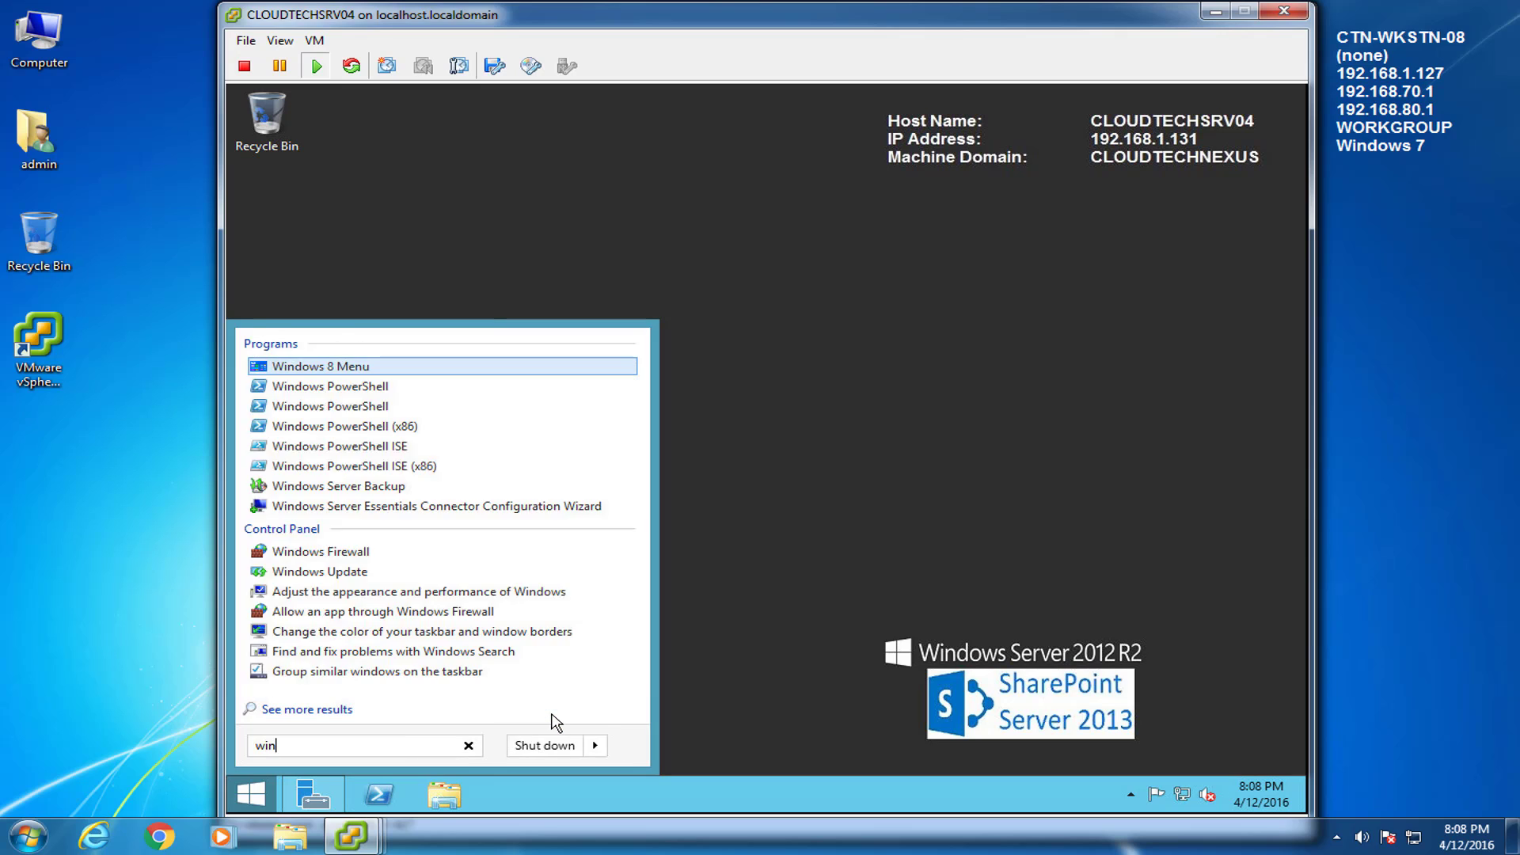
{"action": "key", "text": "Down"}
{"action": "key", "text": "Down"}
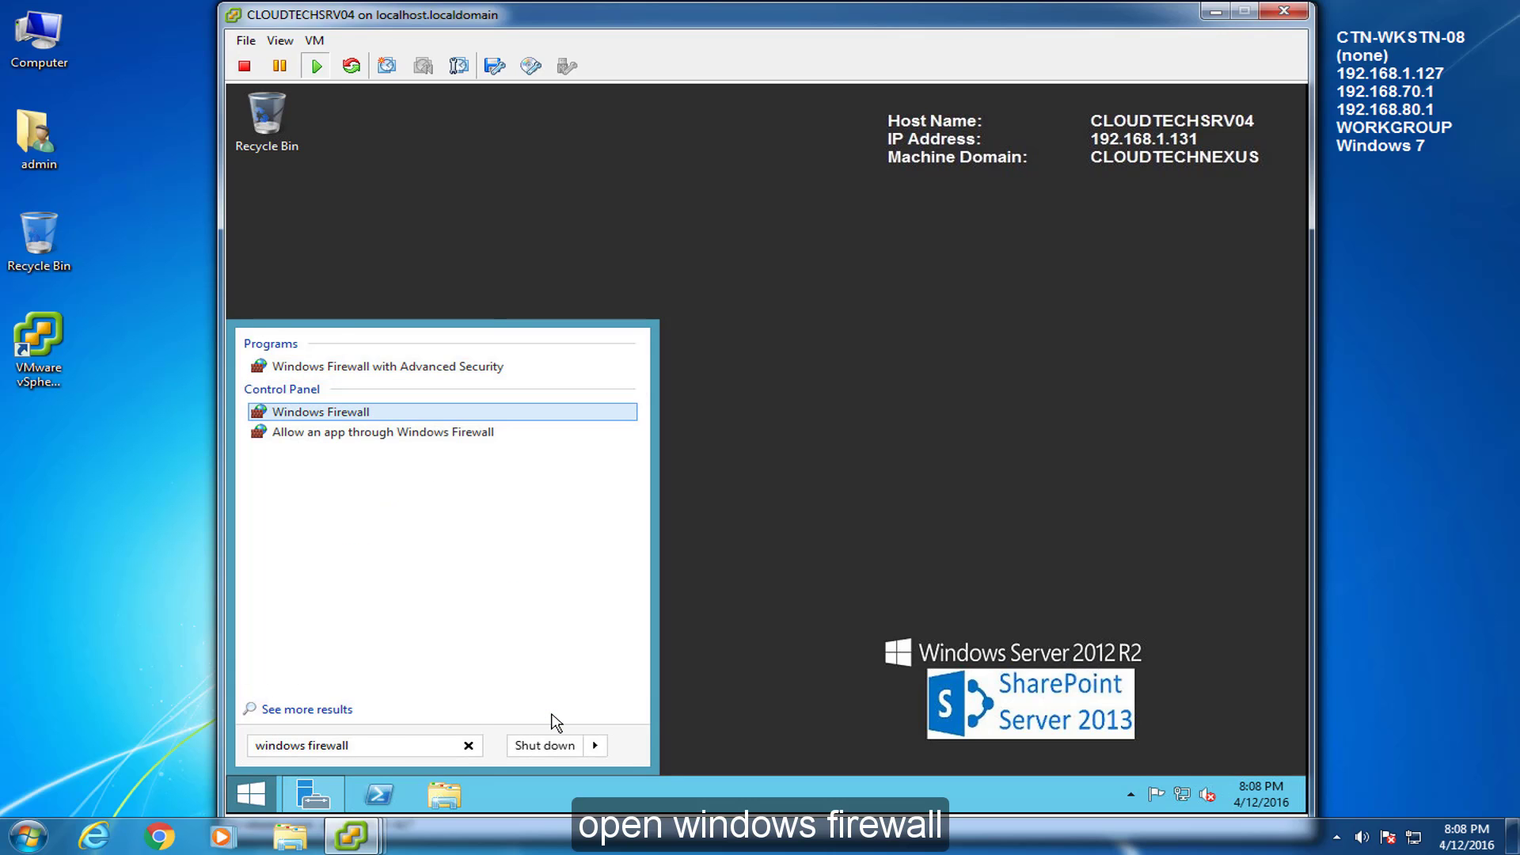
{"action": "key", "text": "Return"}
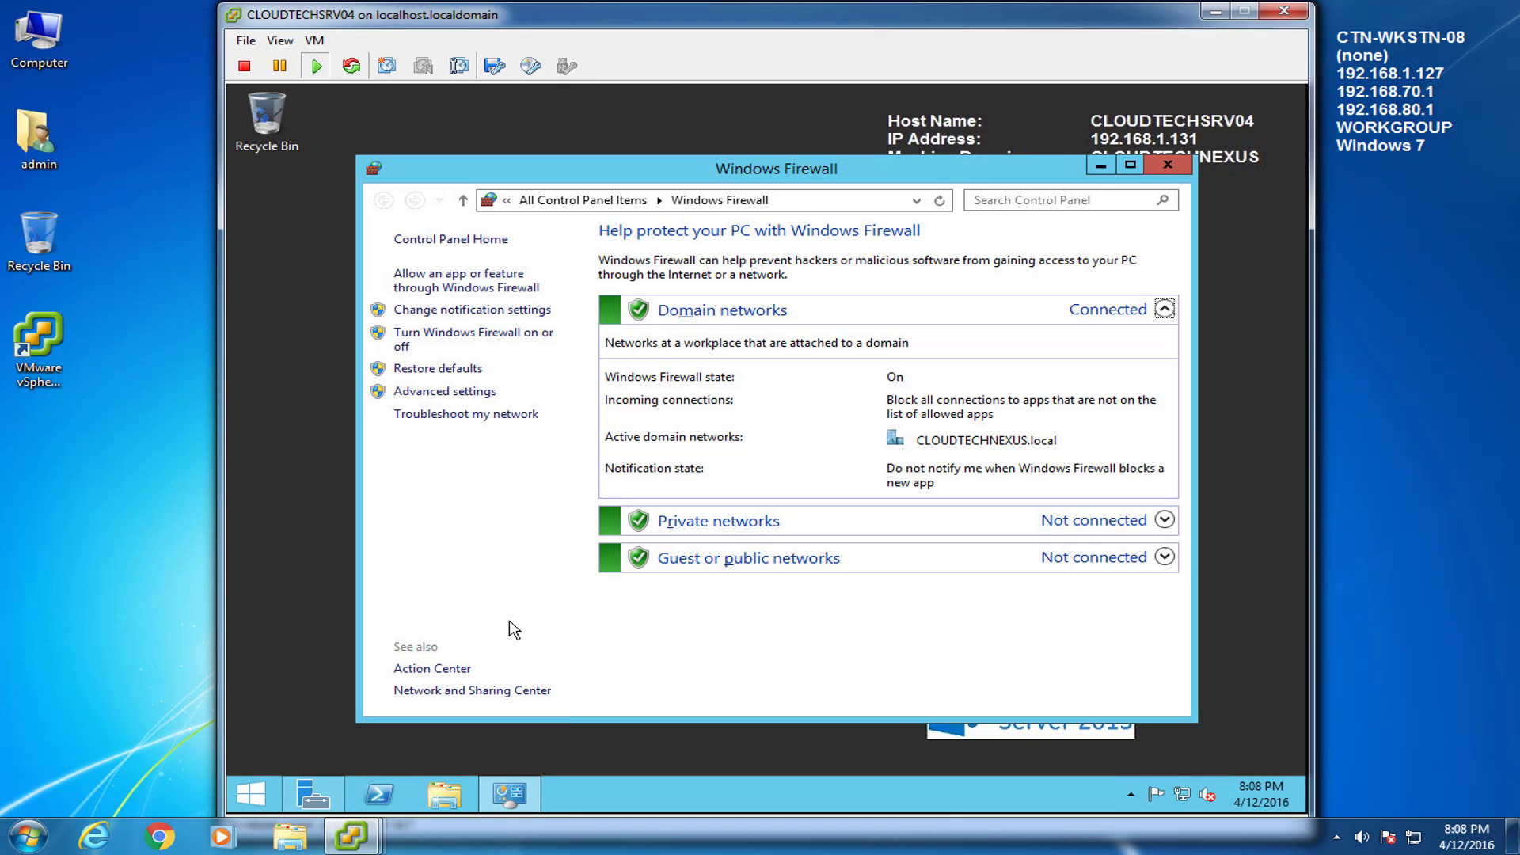
Turn off the firewall for domain, private and public networks, then minimize the window
{"action": "left_click", "coordinate": [427, 337]}
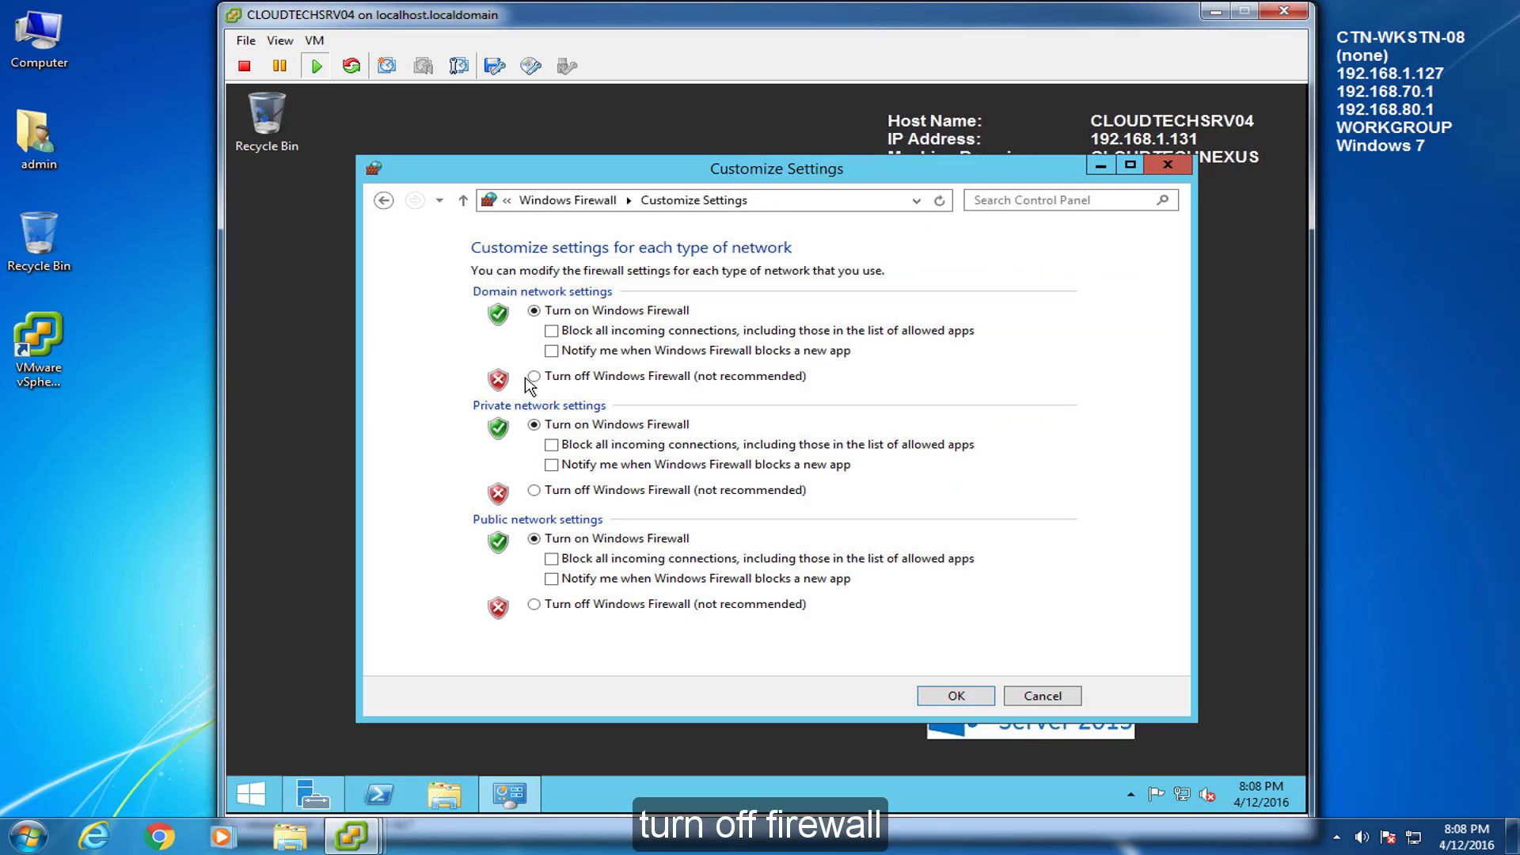
{"action": "left_click", "coordinate": [534, 377]}
{"action": "left_click", "coordinate": [534, 490]}
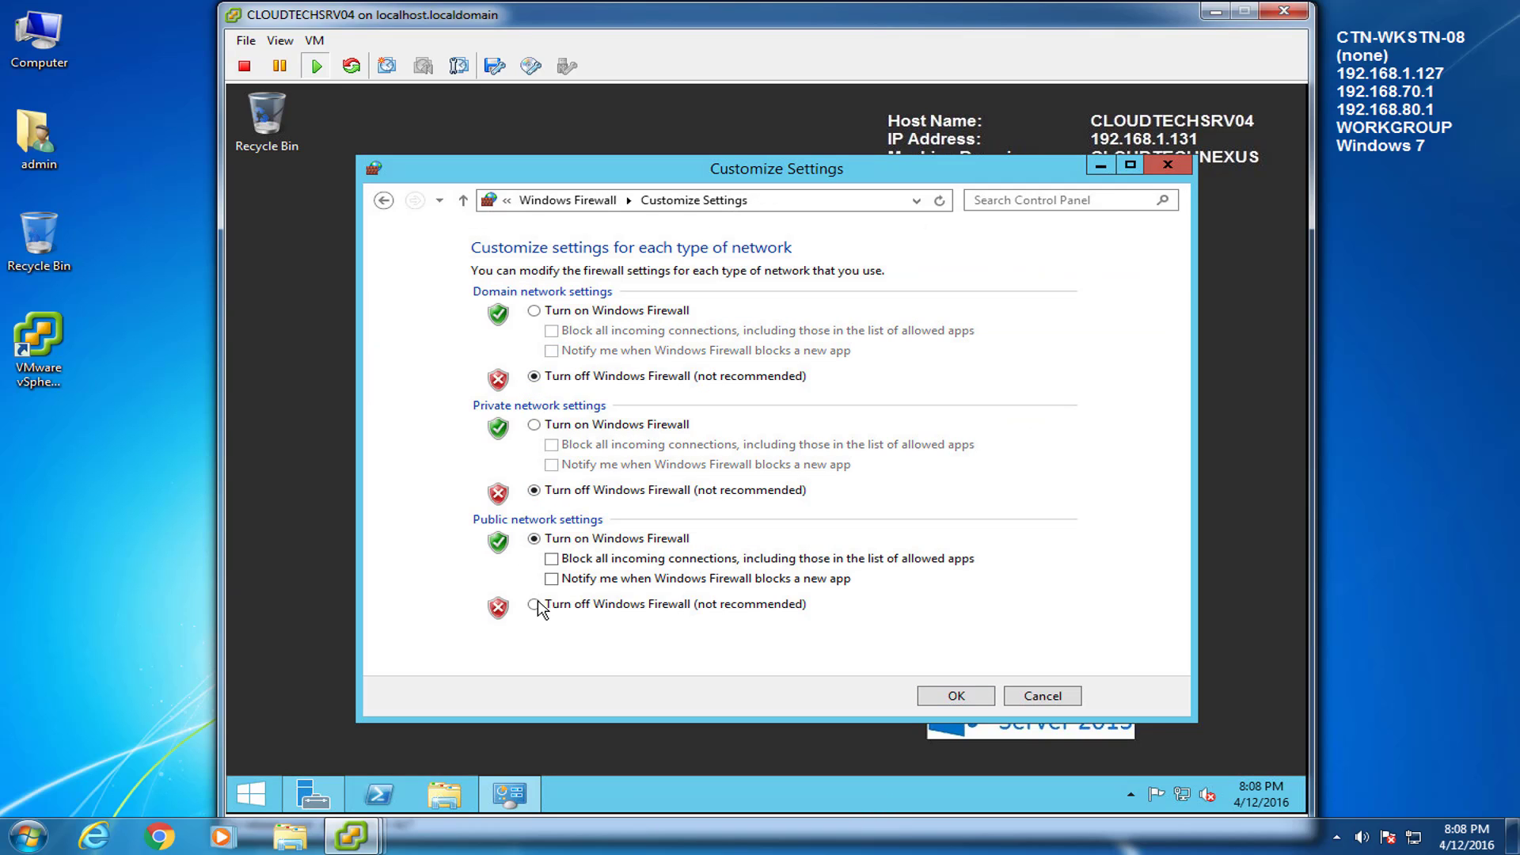
{"action": "left_click", "coordinate": [536, 605]}
{"action": "left_click", "coordinate": [955, 696]}
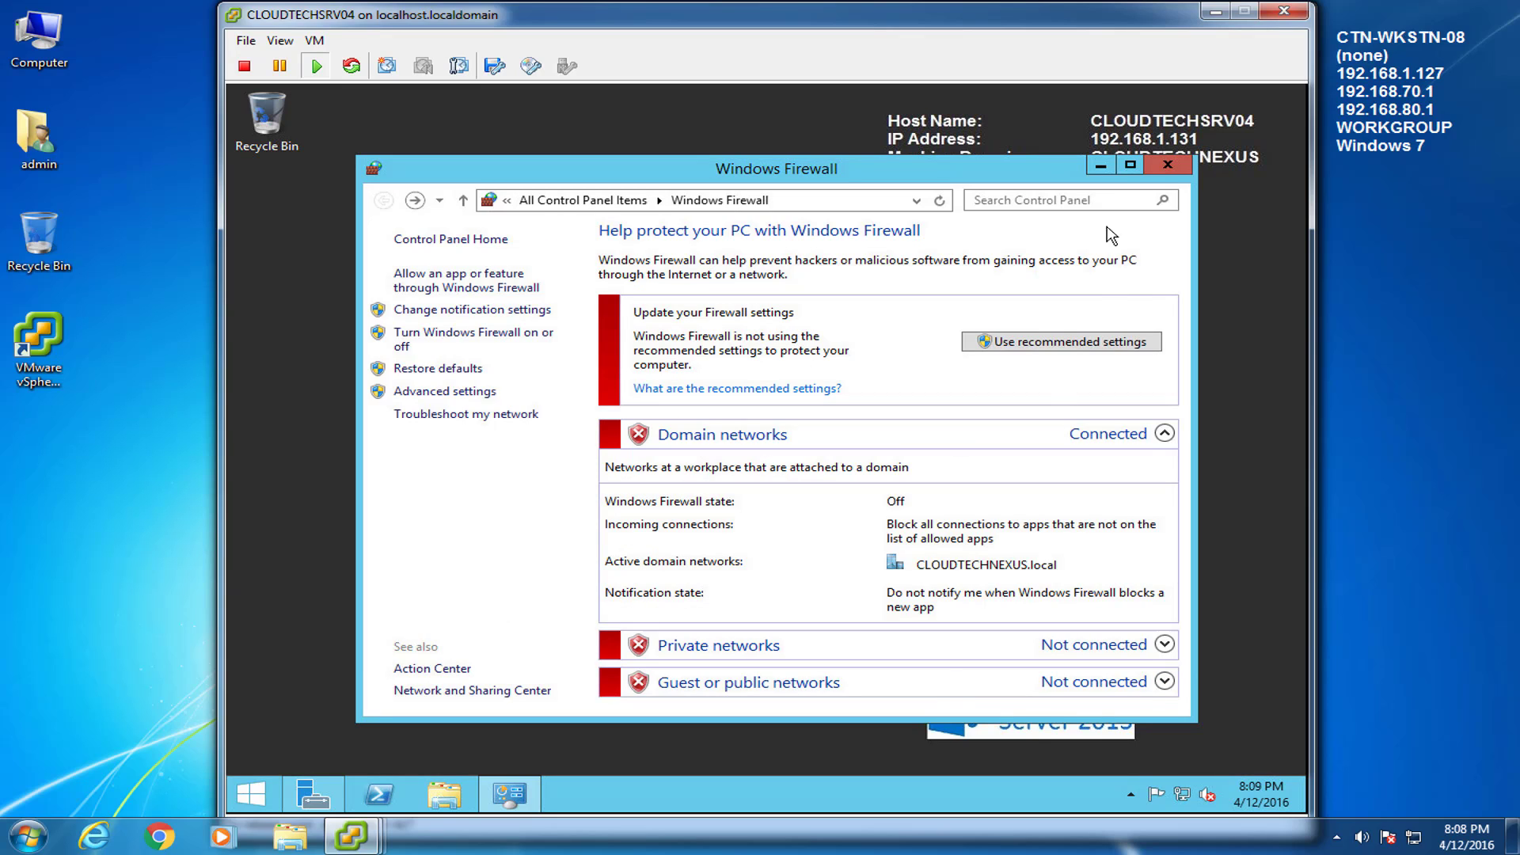
{"action": "left_click", "coordinate": [1106, 167]}
{"action": "left_click", "coordinate": [251, 793]}
Launch Internet Explorer without recommended settings, dismiss the Google prompt, and browse to 192.168.1.1
{"action": "left_click", "coordinate": [299, 392]}
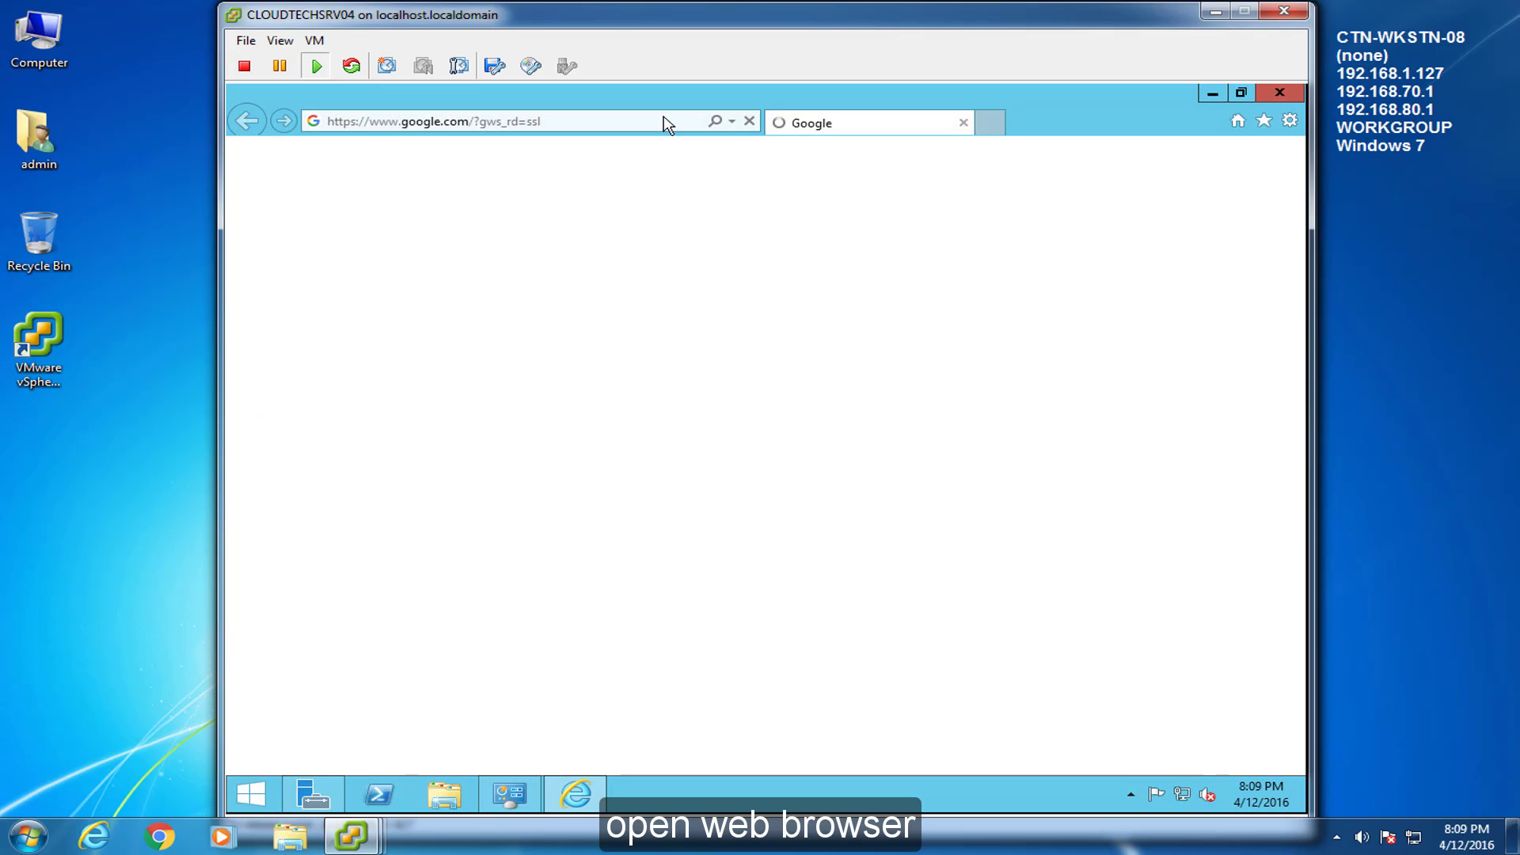
{"action": "left_click", "coordinate": [569, 483]}
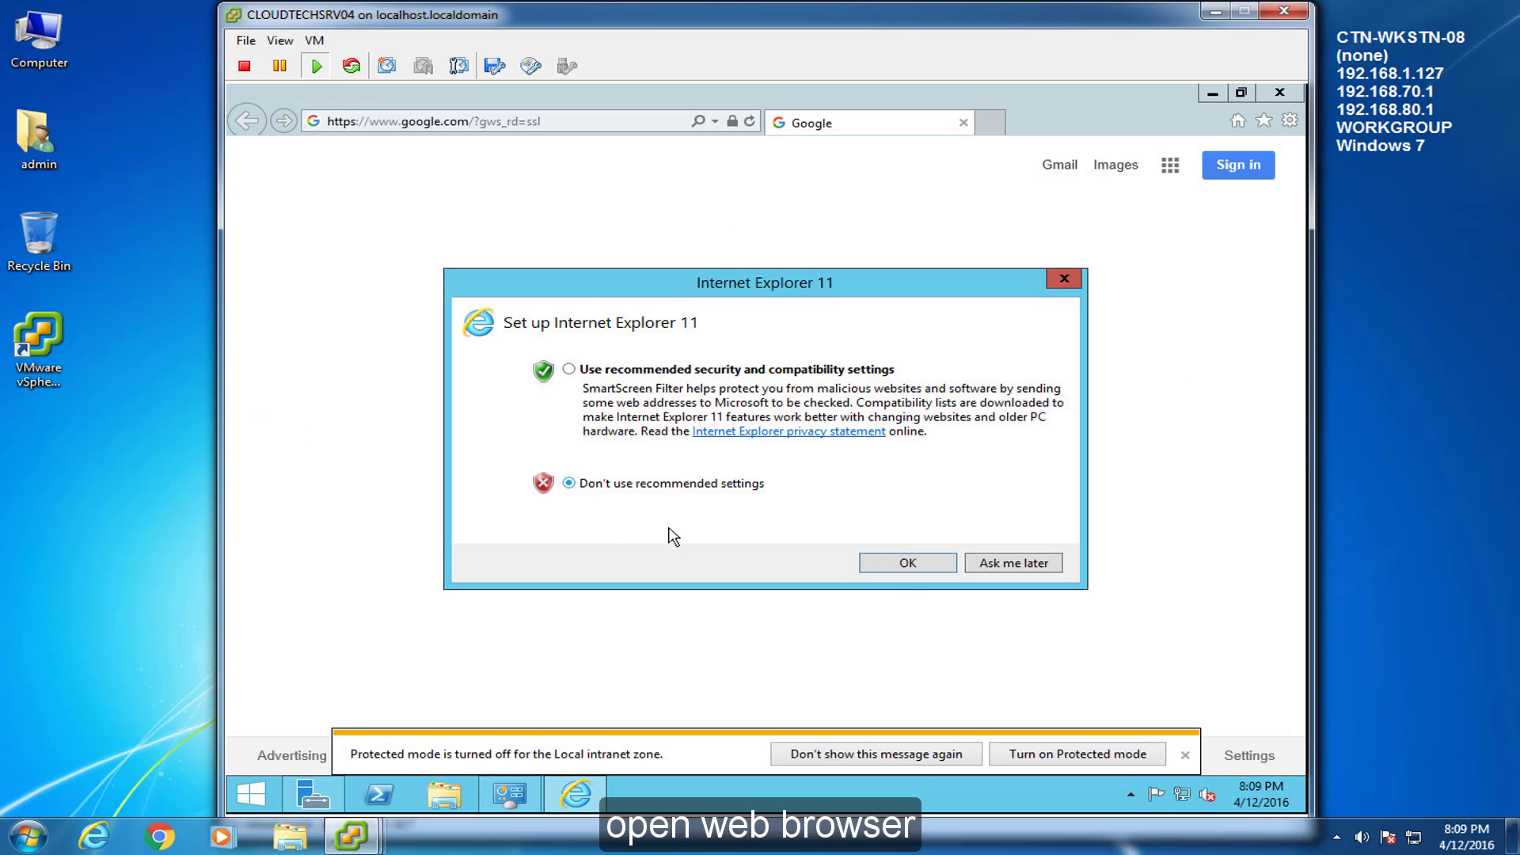
{"action": "left_click", "coordinate": [943, 566]}
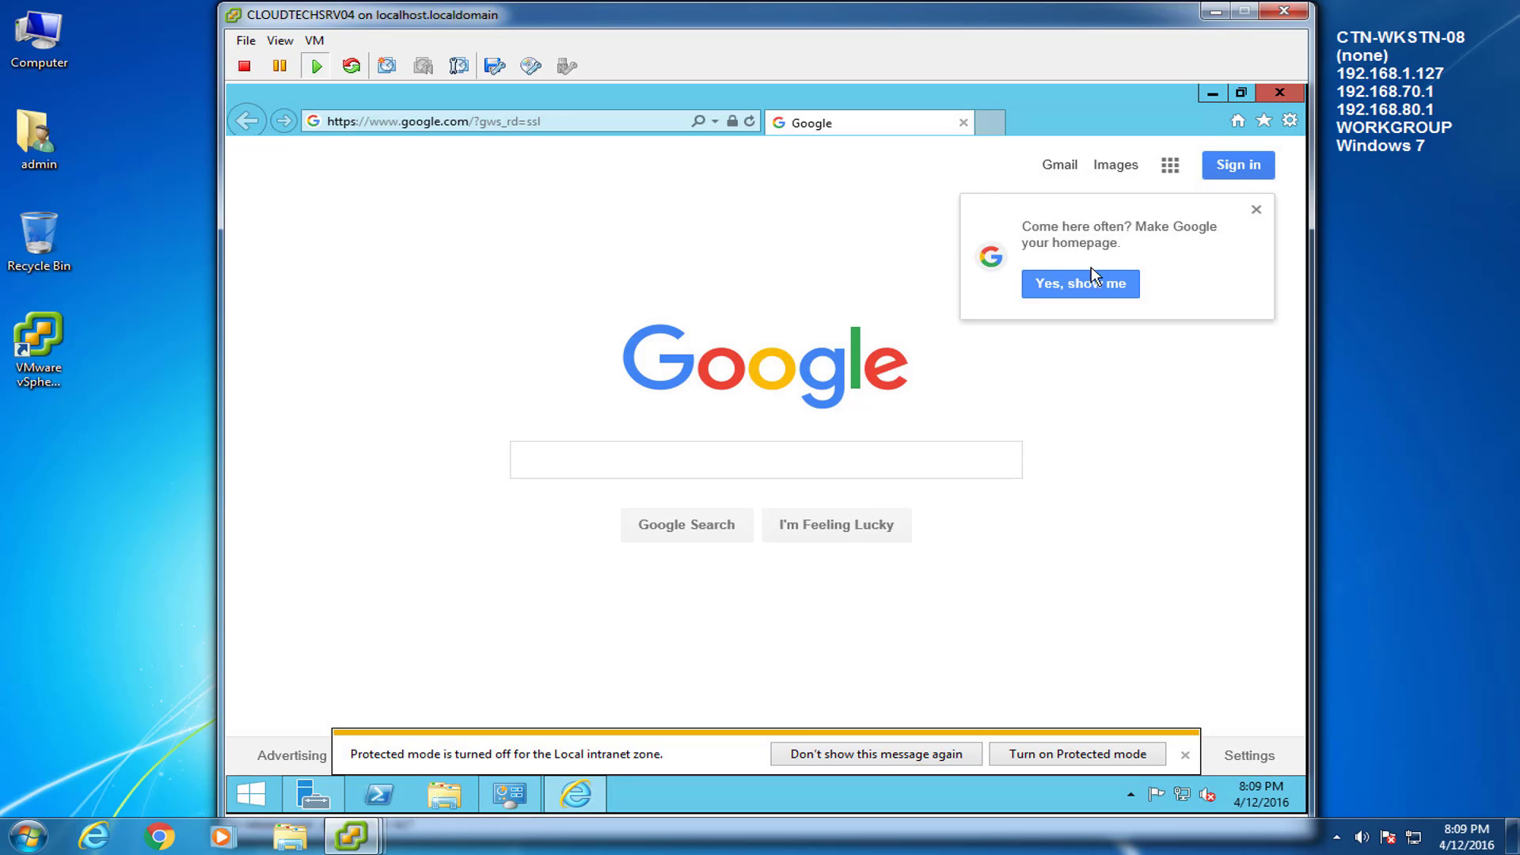
{"action": "left_click", "coordinate": [1256, 210]}
{"action": "left_click", "coordinate": [570, 123]}
{"action": "type", "text": "192.168"}
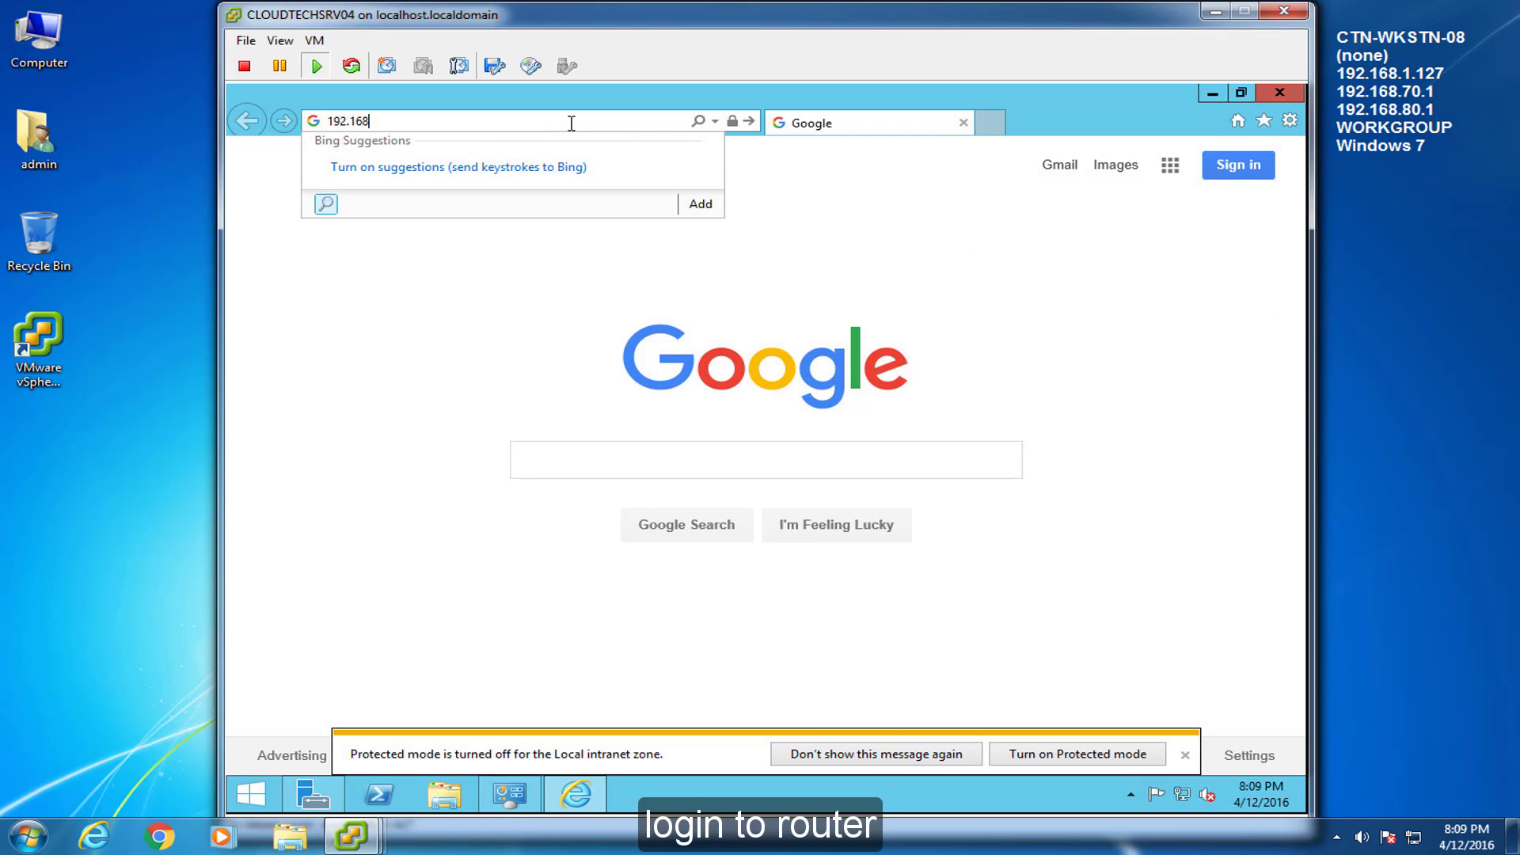
{"action": "type", "text": ".1.1"}
{"action": "key", "text": "Return"}
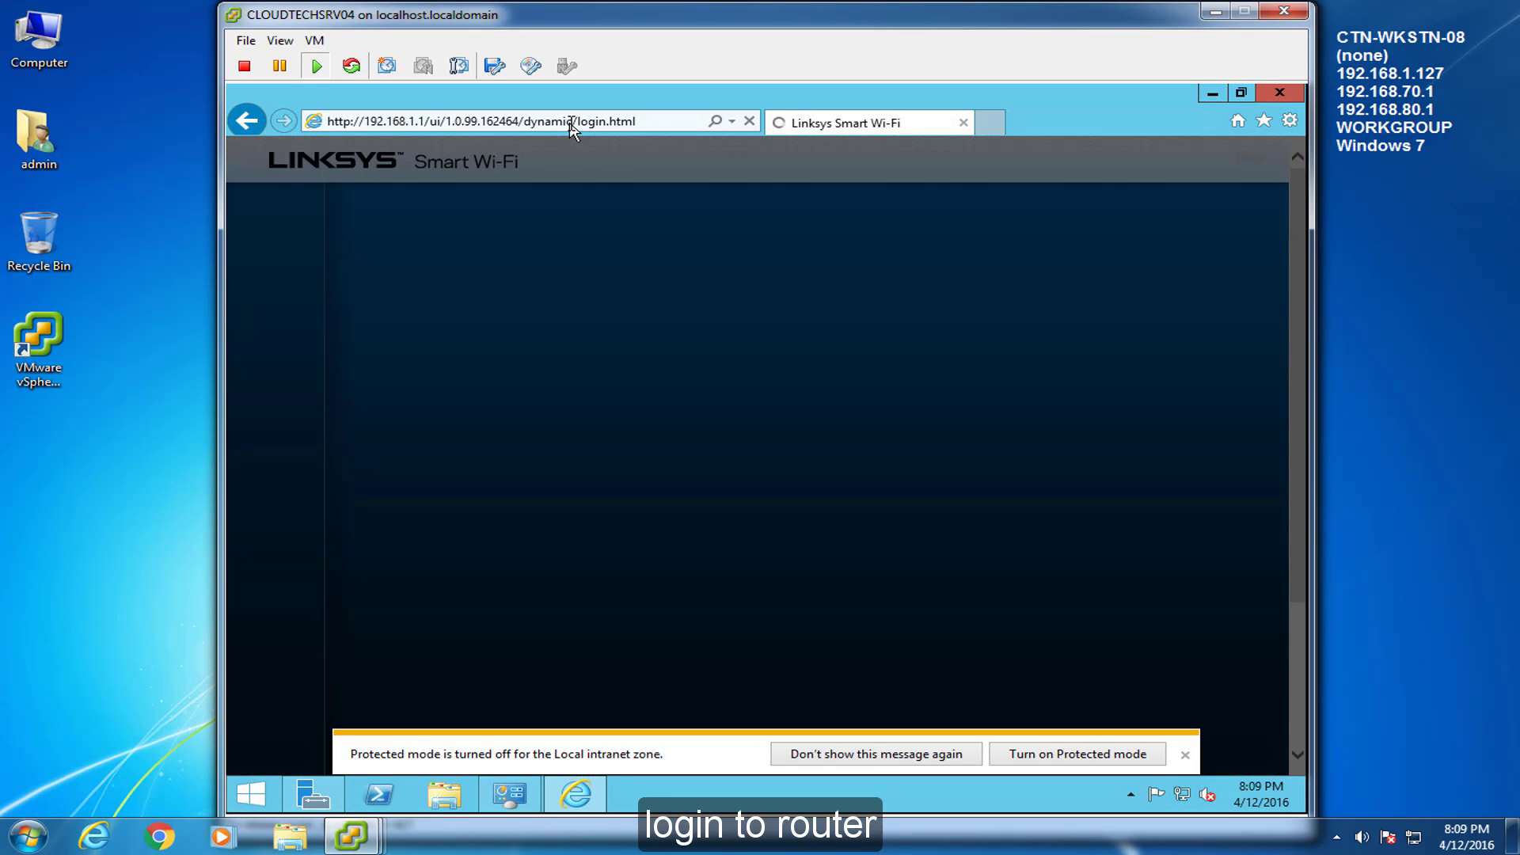
Sign in to the router with its password and open Security > Apps and Gaming > Single Port Forwarding
{"action": "left_click", "coordinate": [1185, 754]}
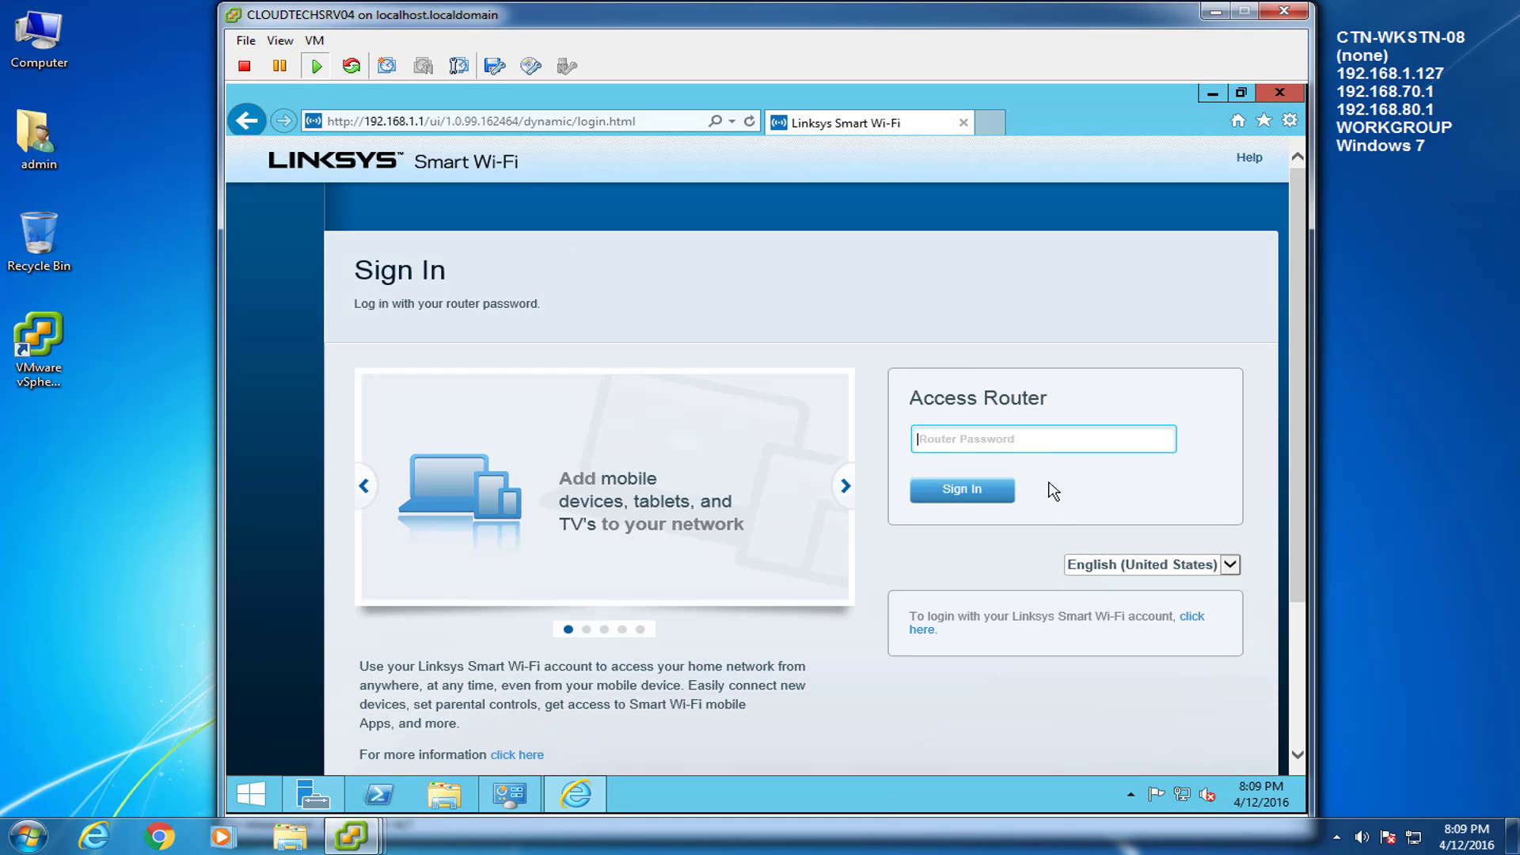
{"action": "type", "text": "**********"}
{"action": "key", "text": "Return"}
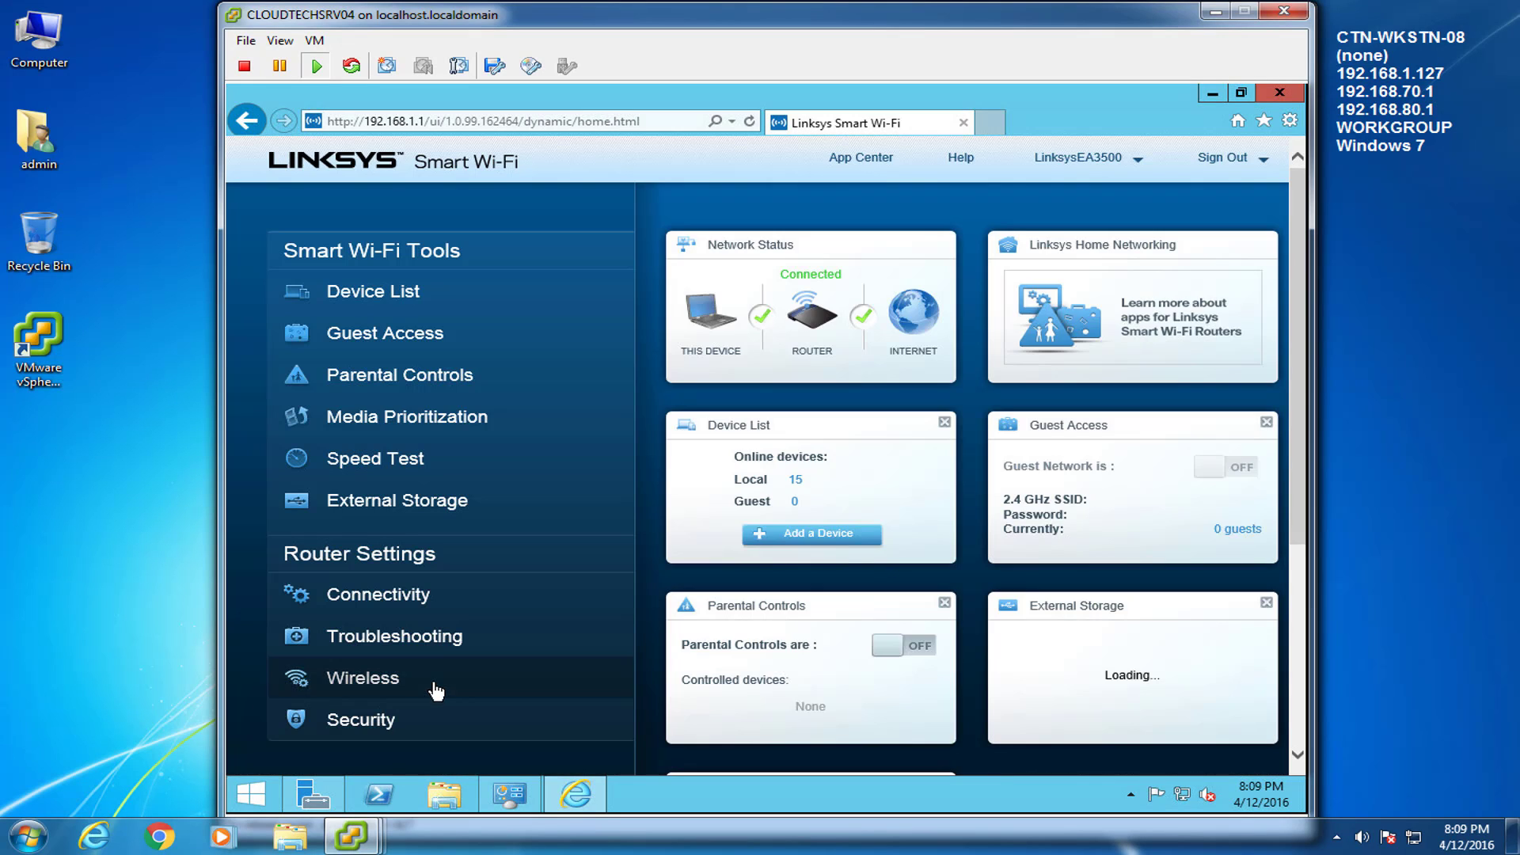
{"action": "left_click", "coordinate": [393, 720]}
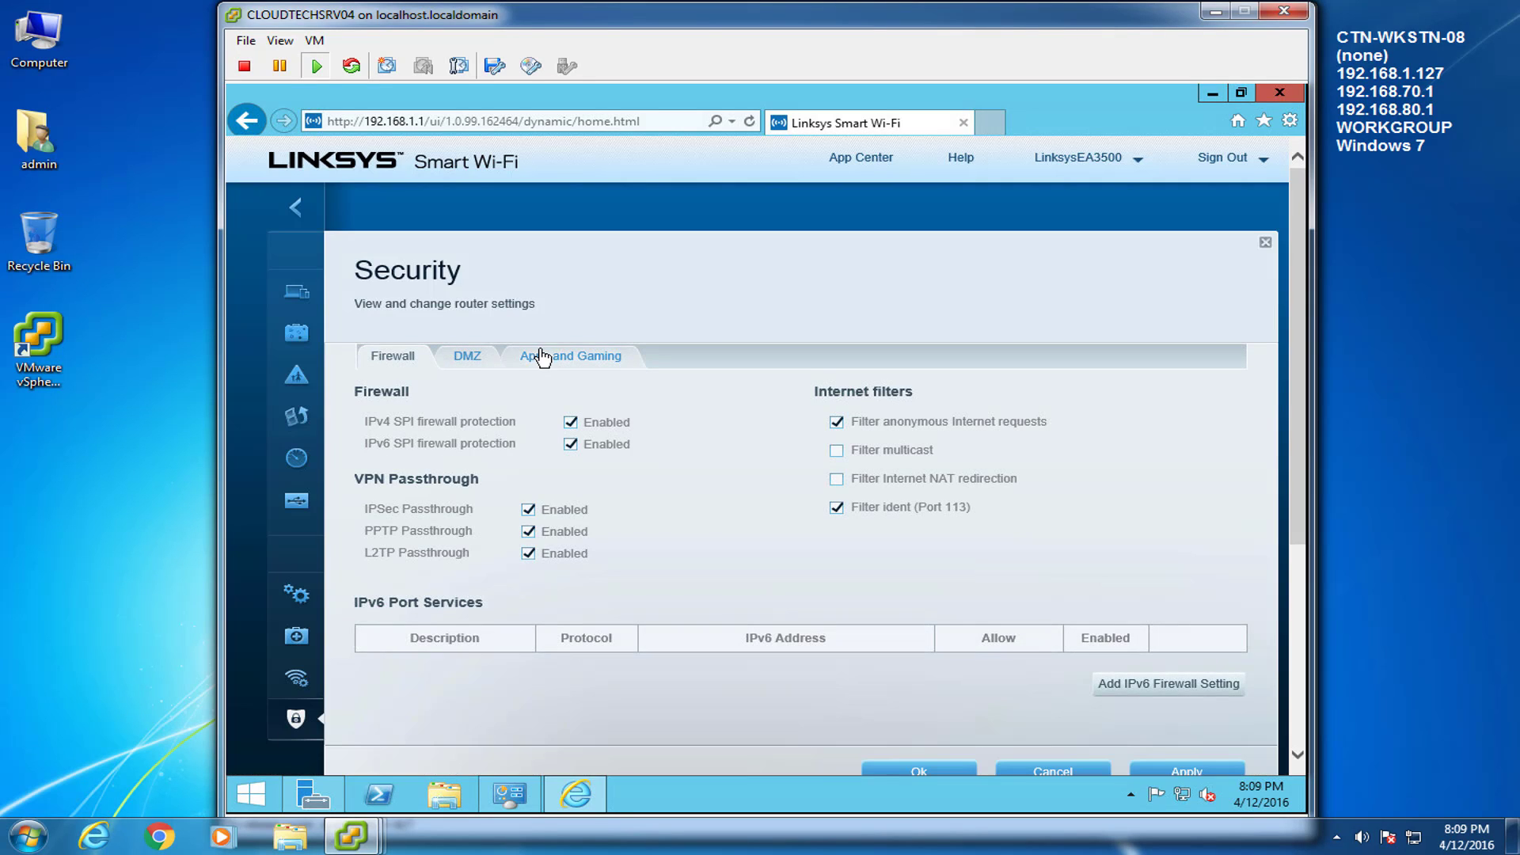
{"action": "left_click", "coordinate": [542, 358]}
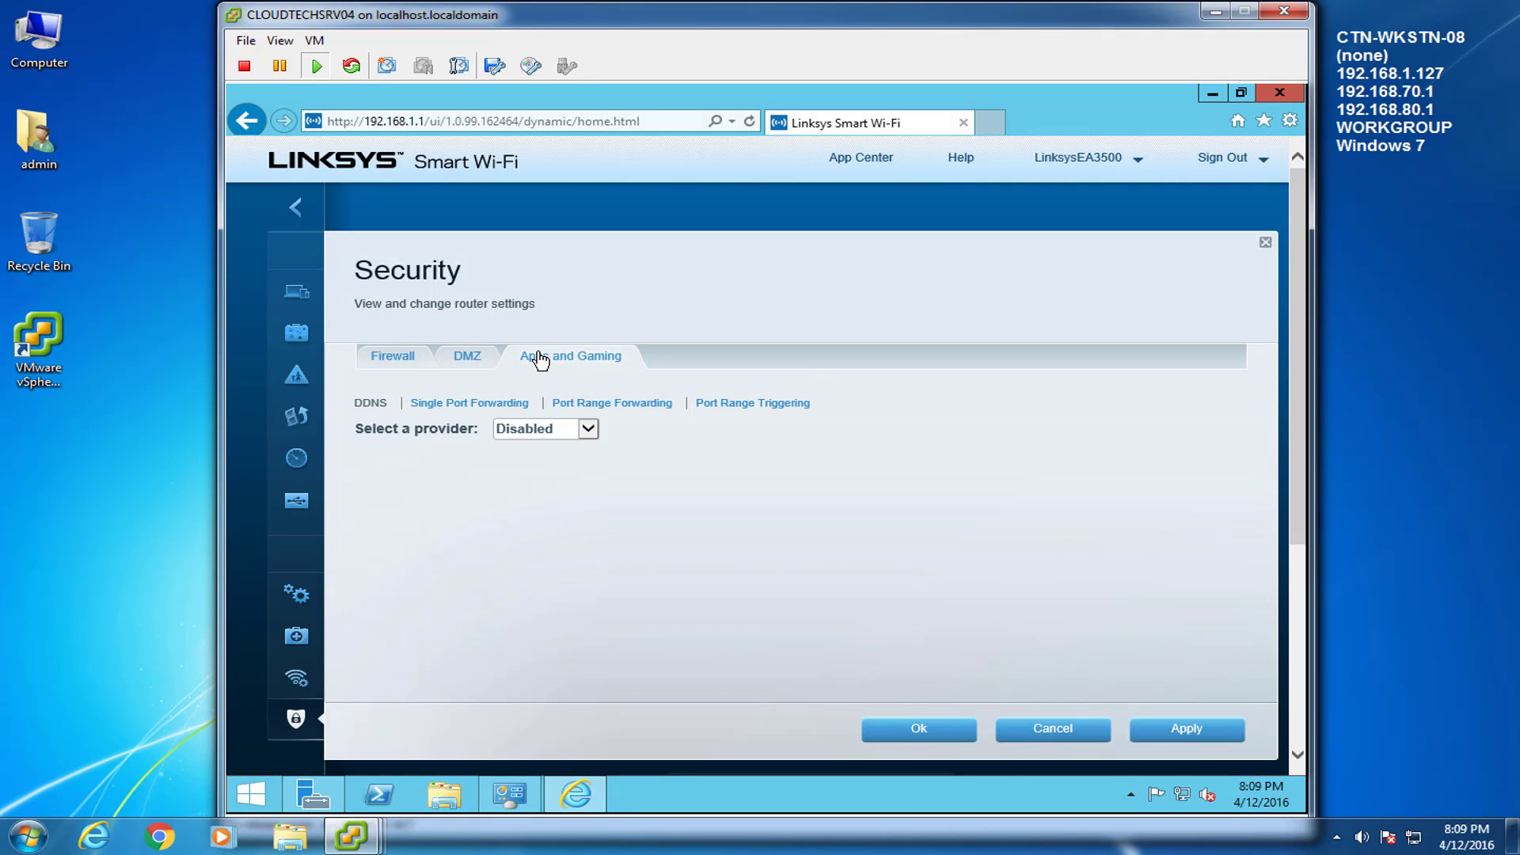
{"action": "left_click", "coordinate": [443, 405]}
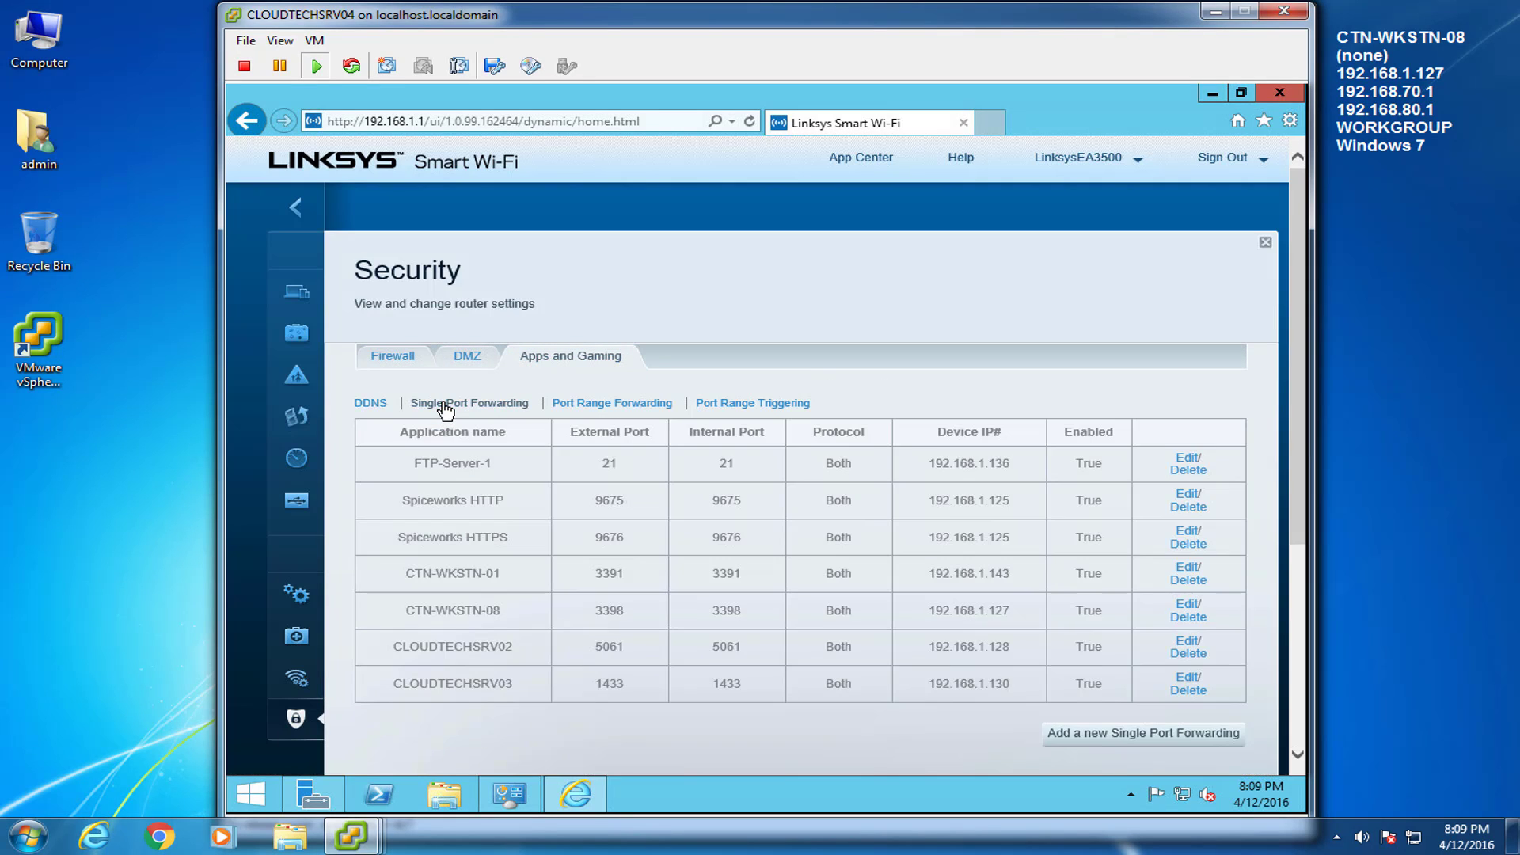
Add a CLOUDTECHSRV04 rule forwarding port 38182 (Both) to 192.168.1.131, save and apply
{"action": "left_click", "coordinate": [1138, 737]}
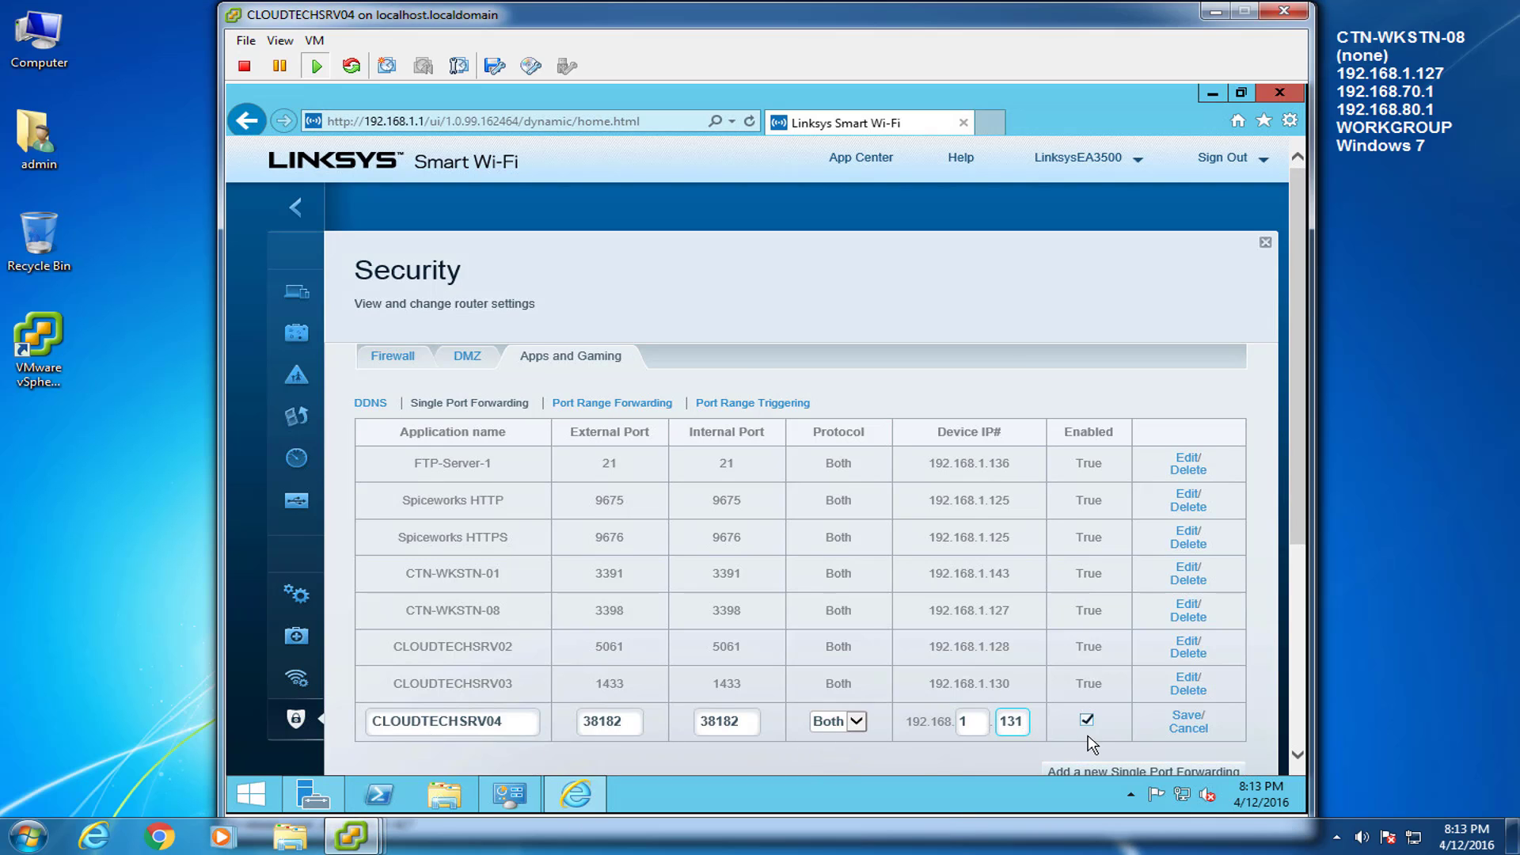
{"action": "left_click_drag", "start_coordinate": [1298, 455], "coordinate": [1297, 488]}
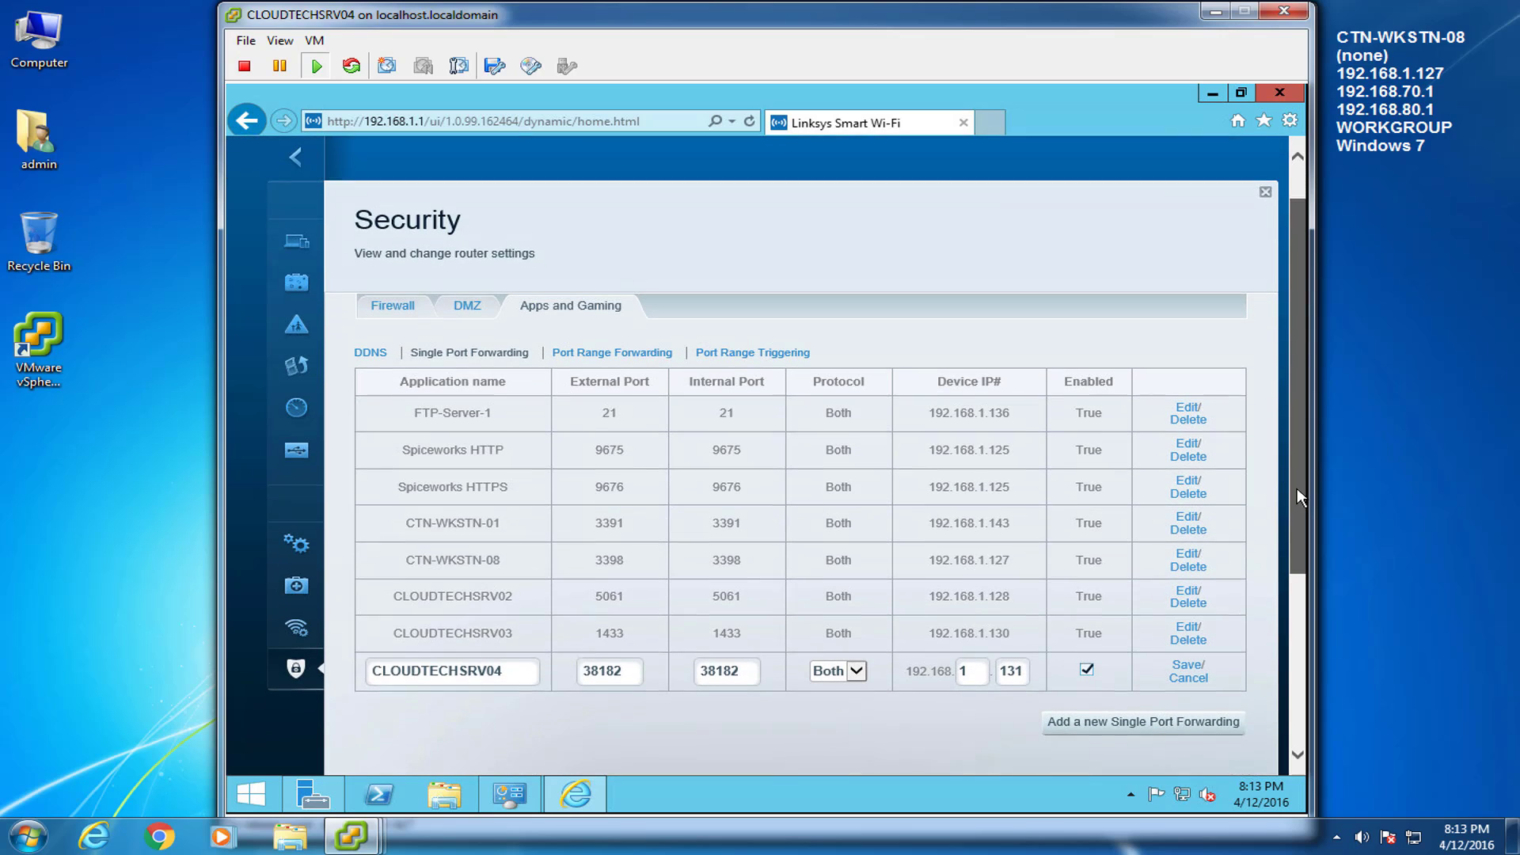
{"action": "left_click", "coordinate": [1187, 663]}
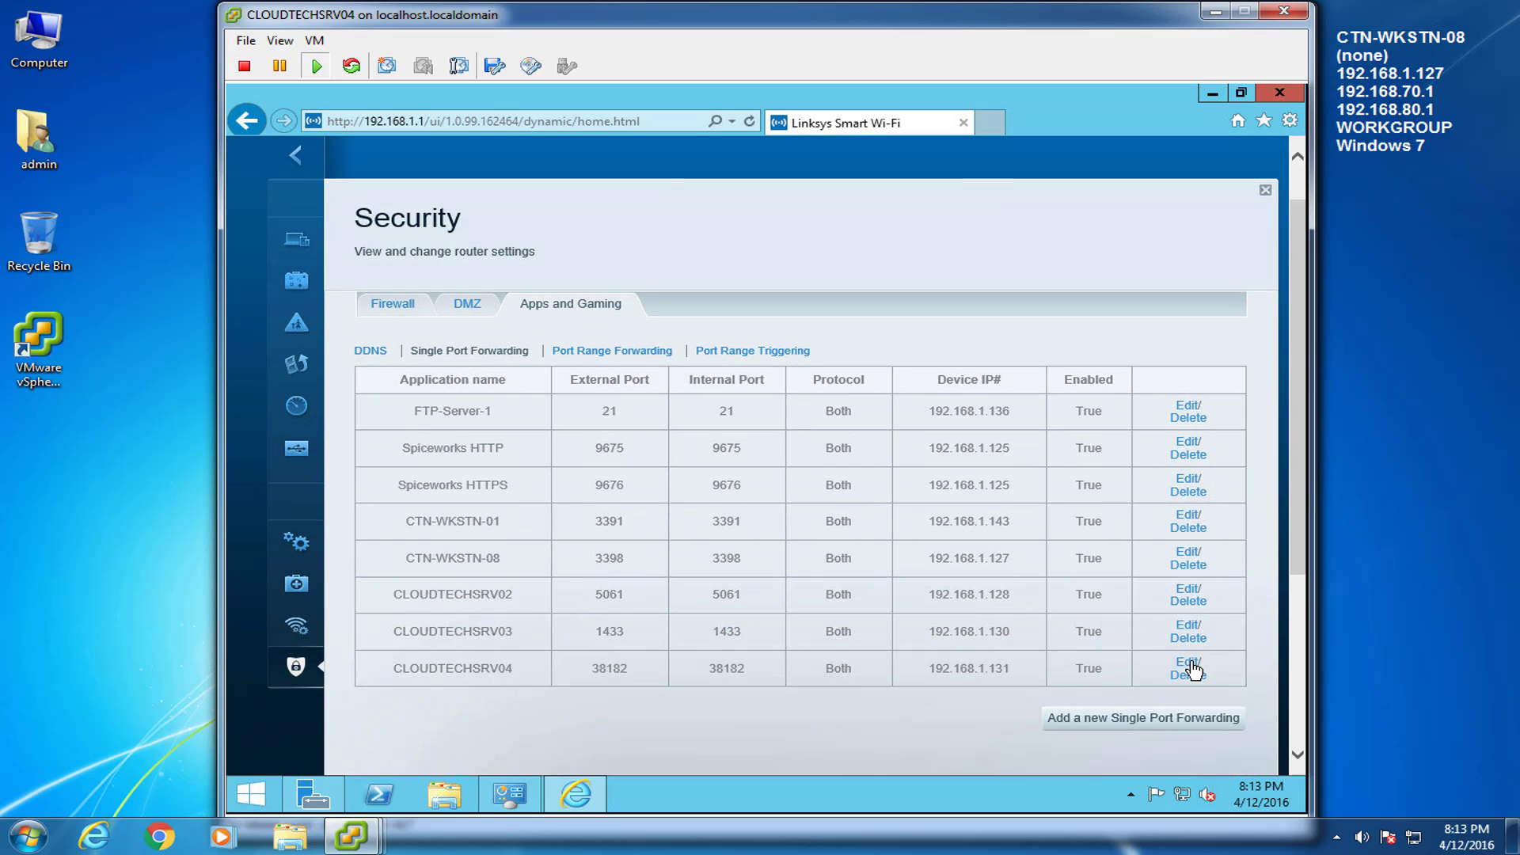
{"action": "left_click_drag", "start_coordinate": [1300, 554], "coordinate": [1302, 638]}
{"action": "left_click", "coordinate": [1191, 679]}
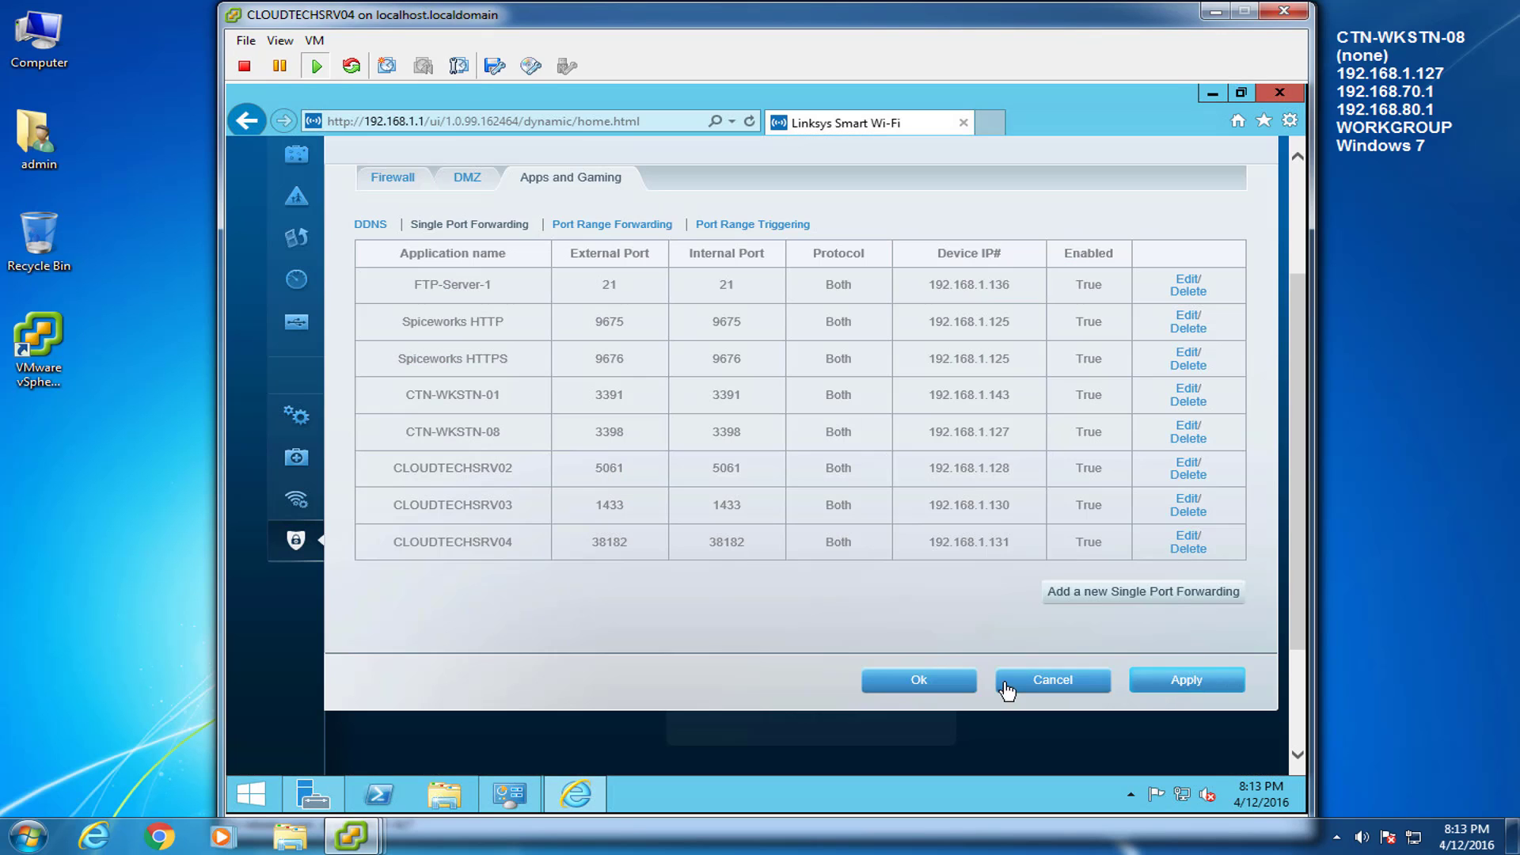
{"action": "left_click", "coordinate": [962, 679]}
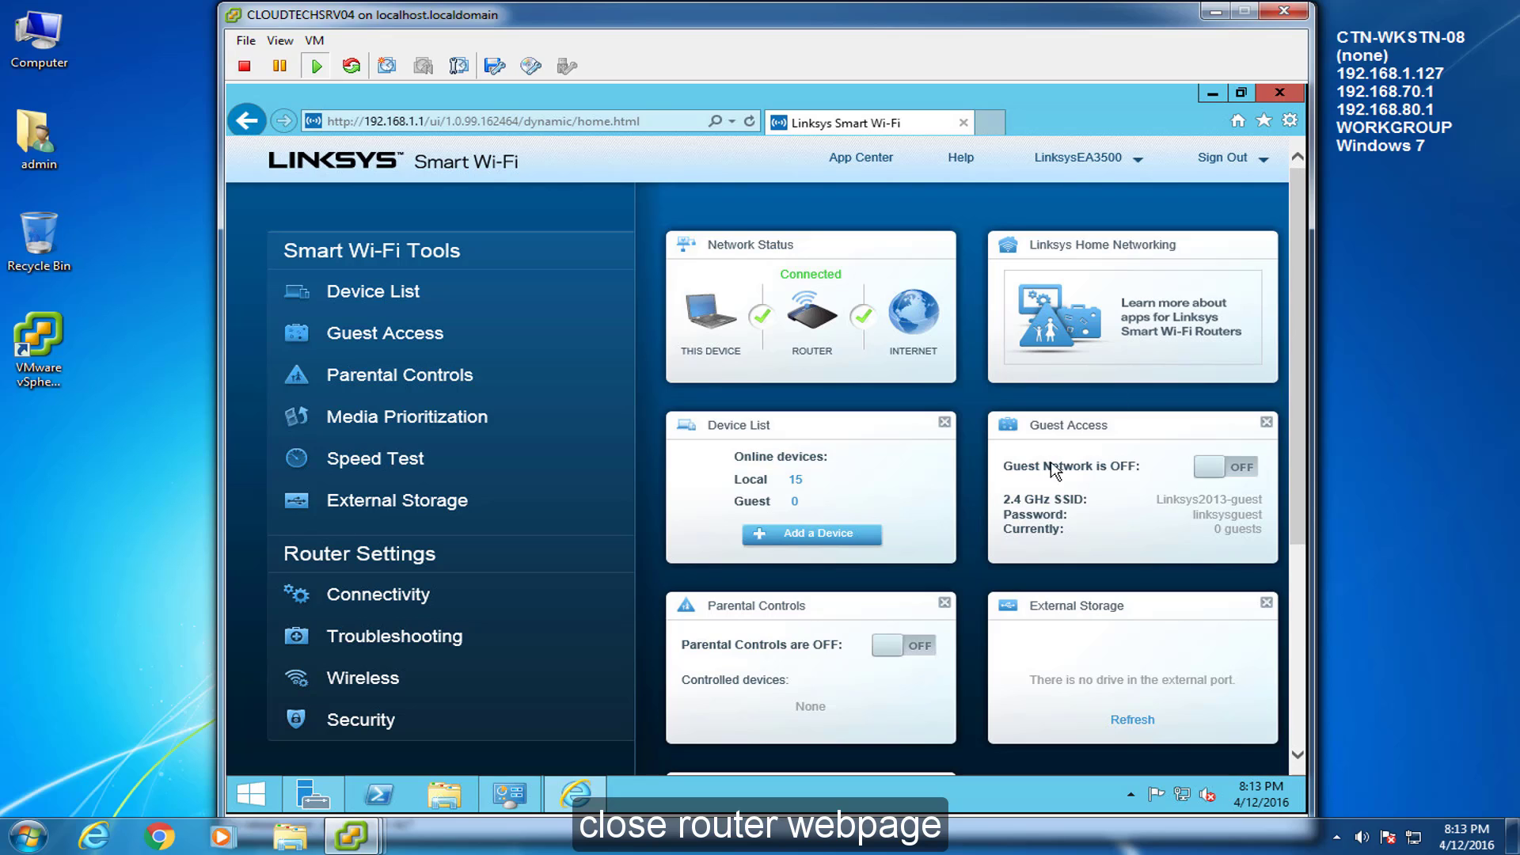
Close the router page and open the VM's CD/DVD drive 1 settings
{"action": "left_click", "coordinate": [1279, 92]}
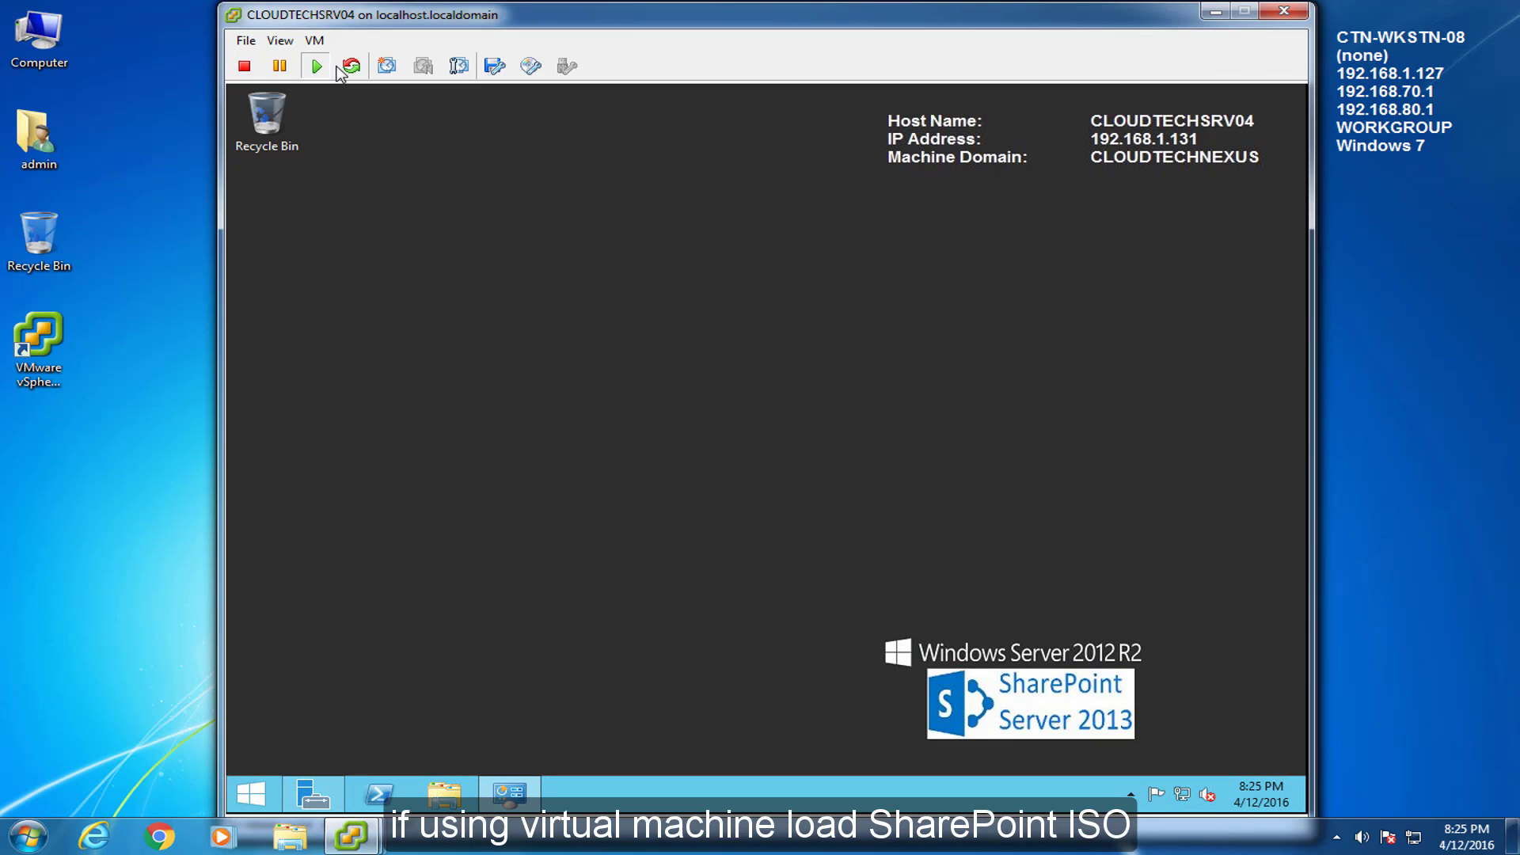
{"action": "left_click", "coordinate": [315, 40]}
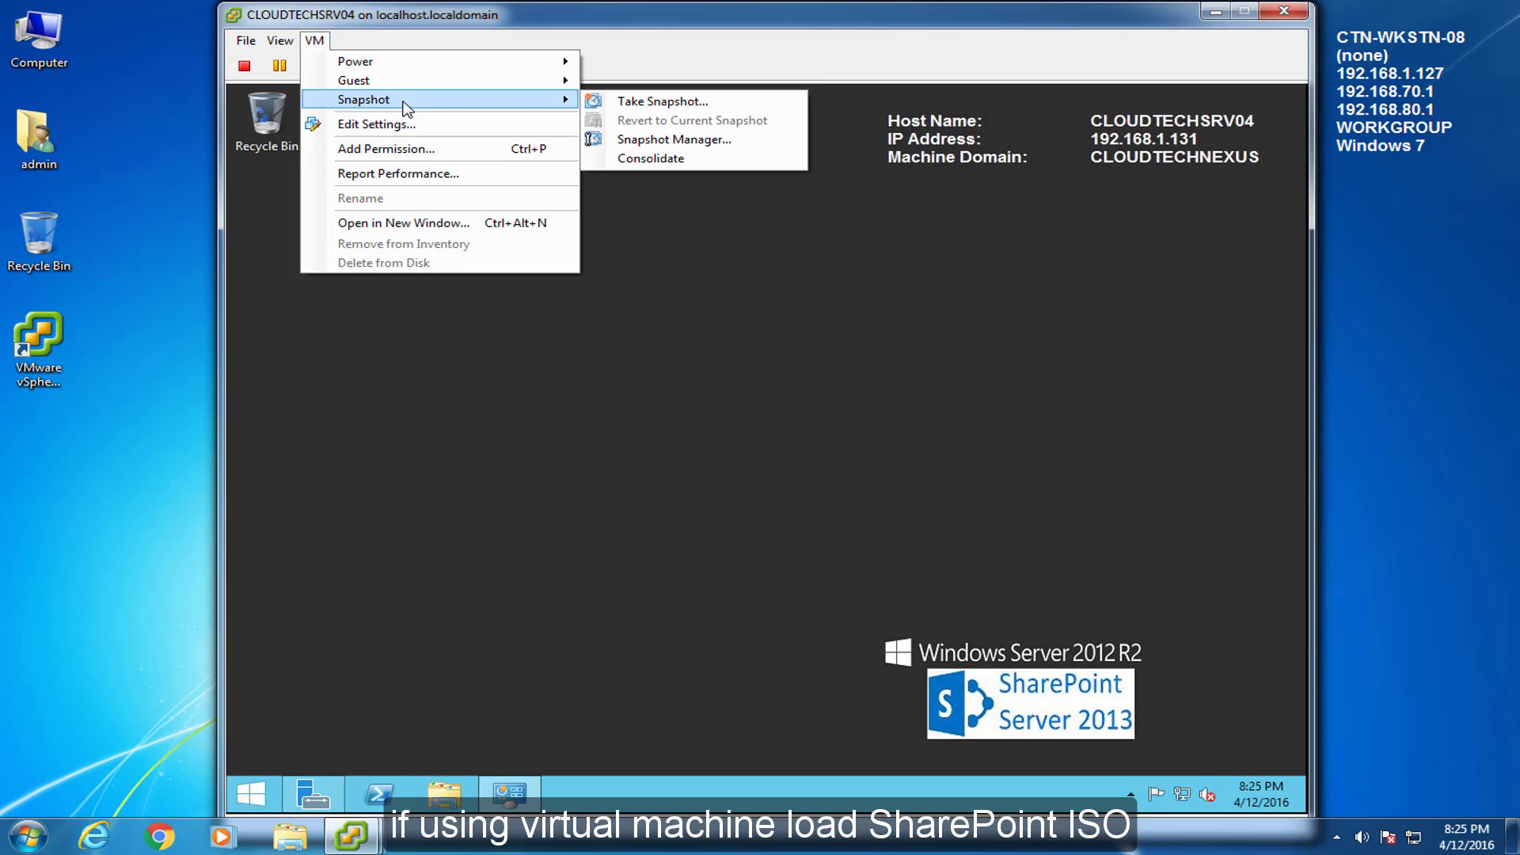
{"action": "left_click", "coordinate": [400, 123]}
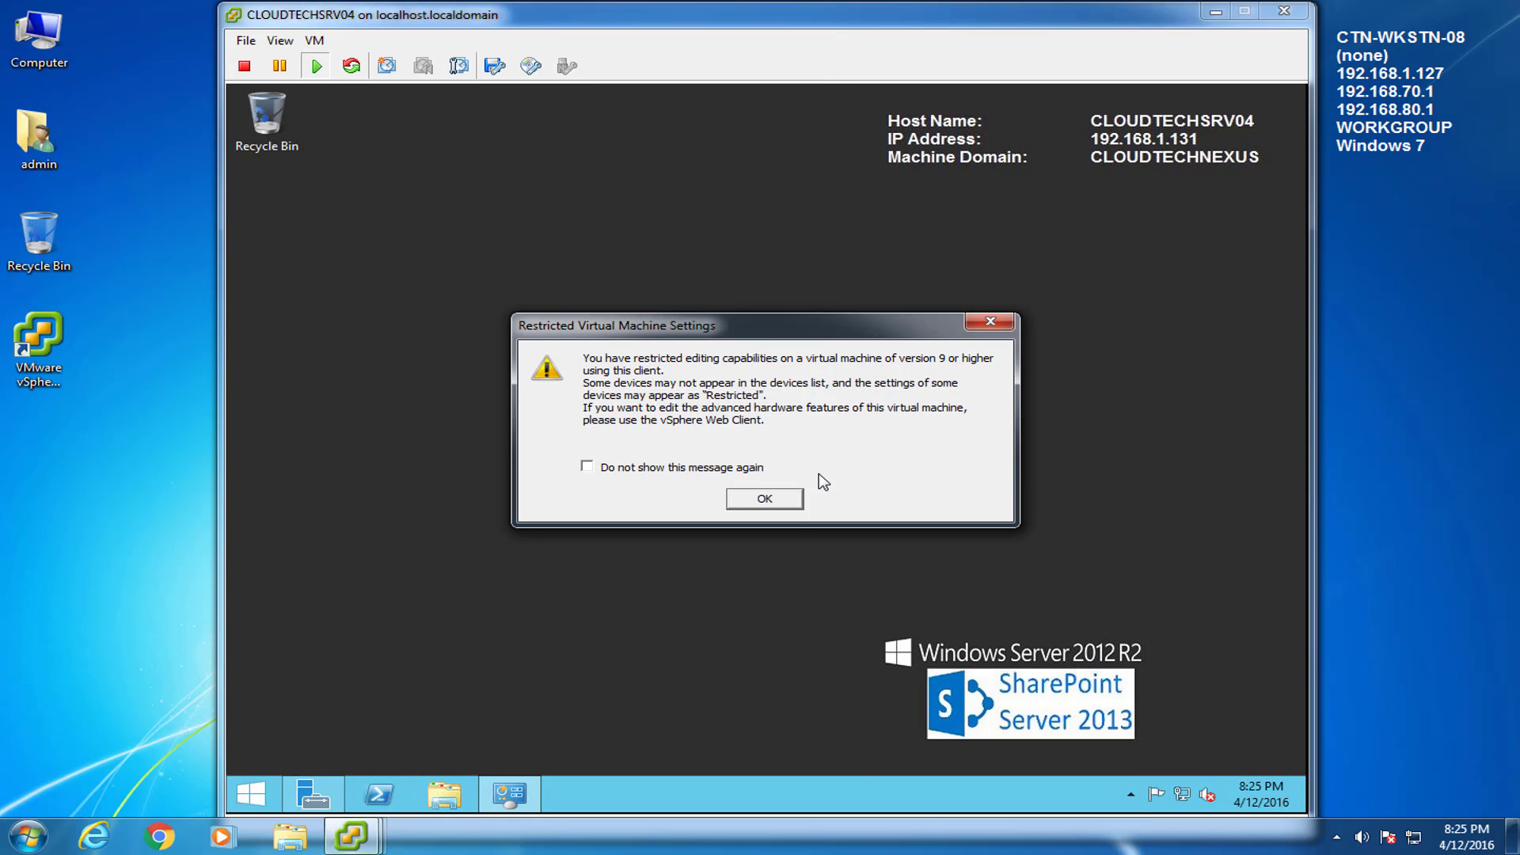
{"action": "left_click", "coordinate": [787, 507]}
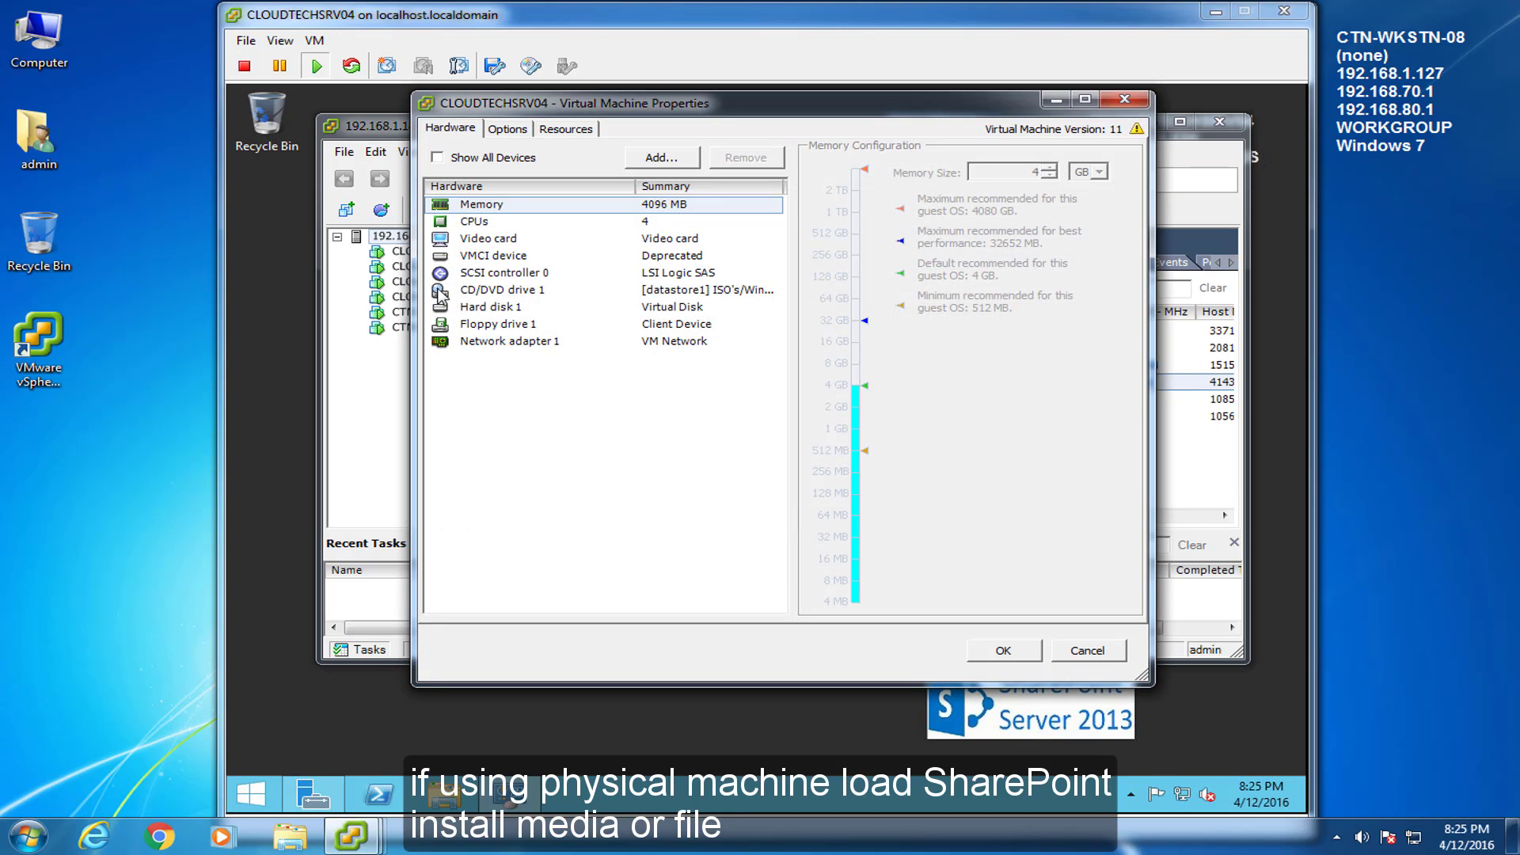
{"action": "left_click", "coordinate": [475, 290]}
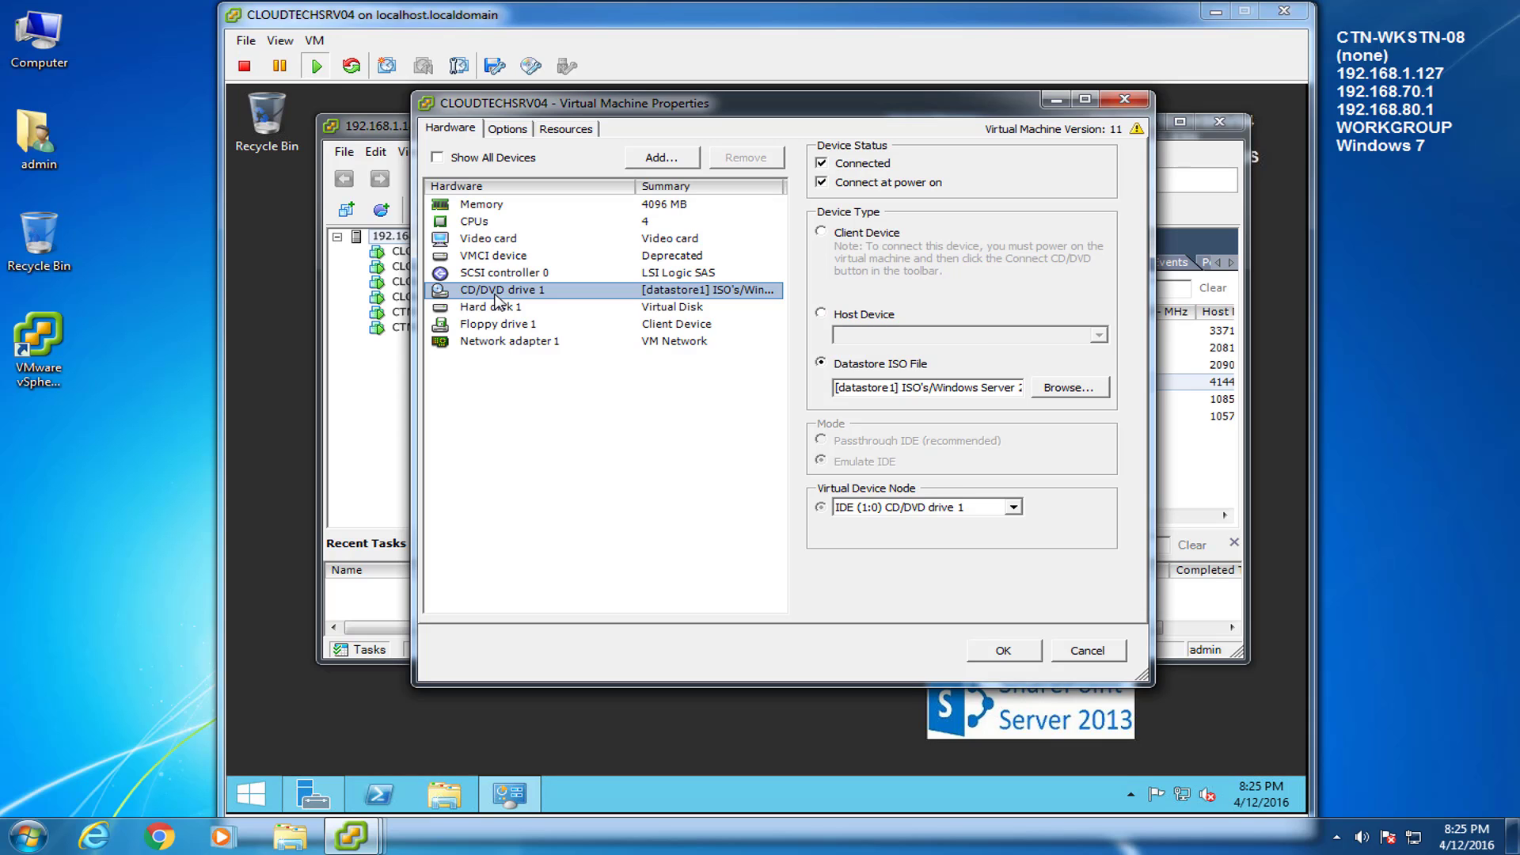
Mount Windows Sharepoint Server 2013.iso from the datastore in CD/DVD drive 1 and save
{"action": "left_click", "coordinate": [1045, 391]}
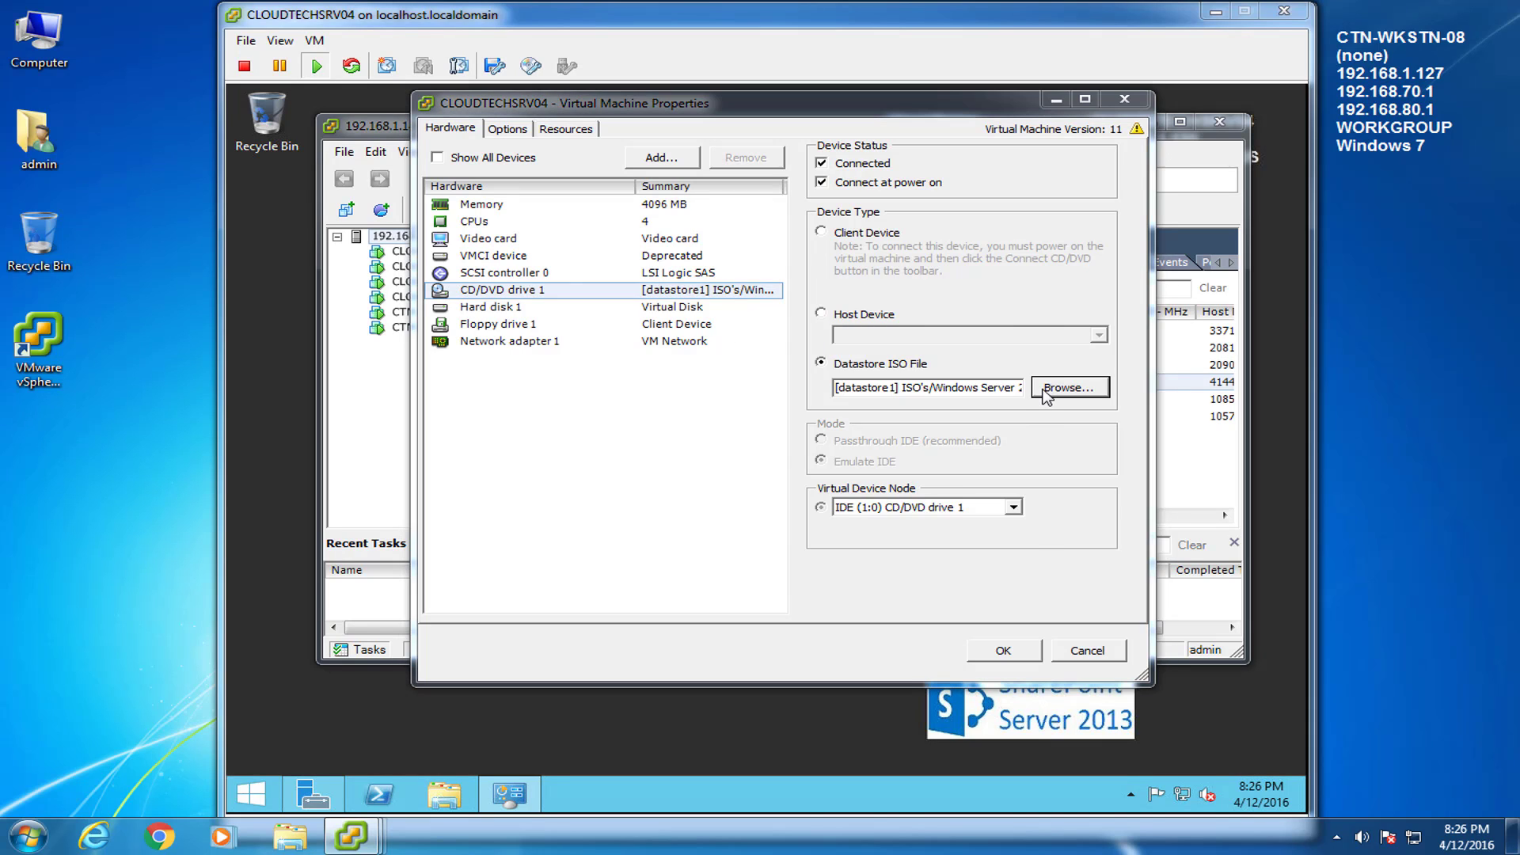
{"action": "left_click_drag", "start_coordinate": [686, 306], "coordinate": [811, 311]}
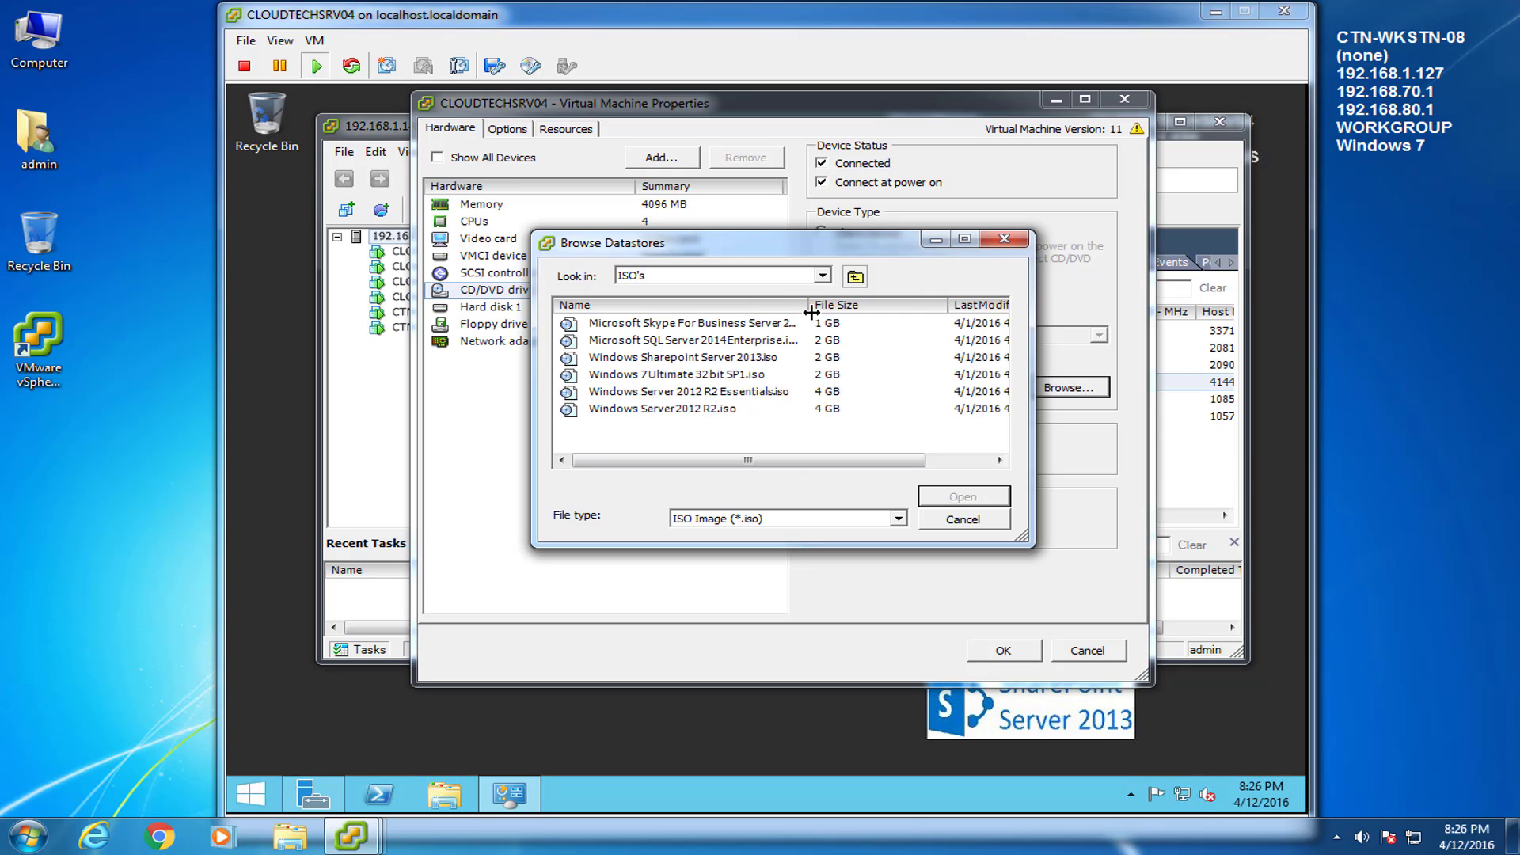
{"action": "left_click", "coordinate": [688, 359]}
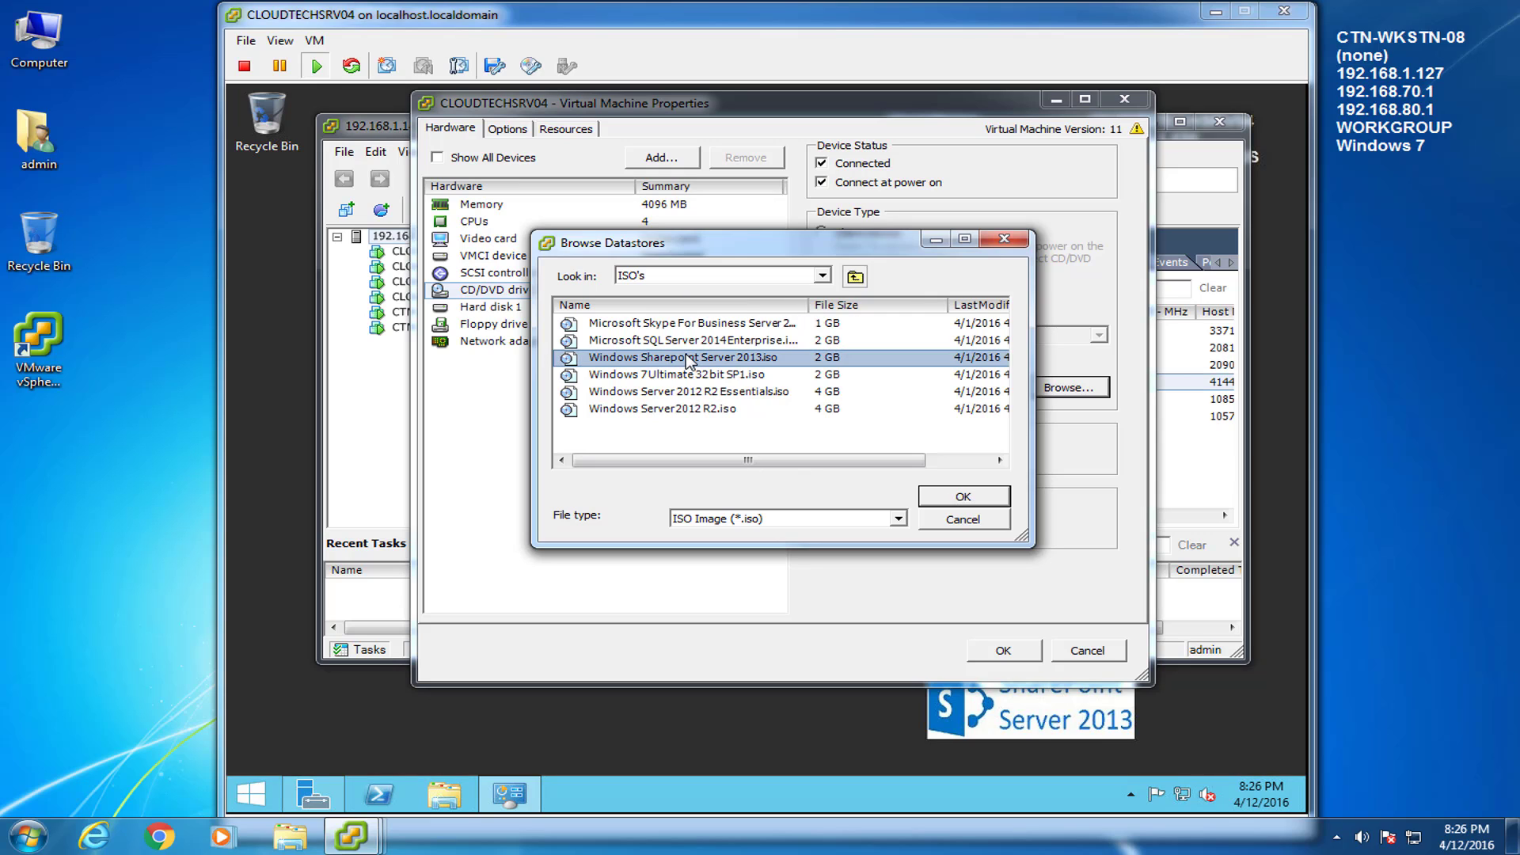
{"action": "left_click", "coordinate": [965, 498]}
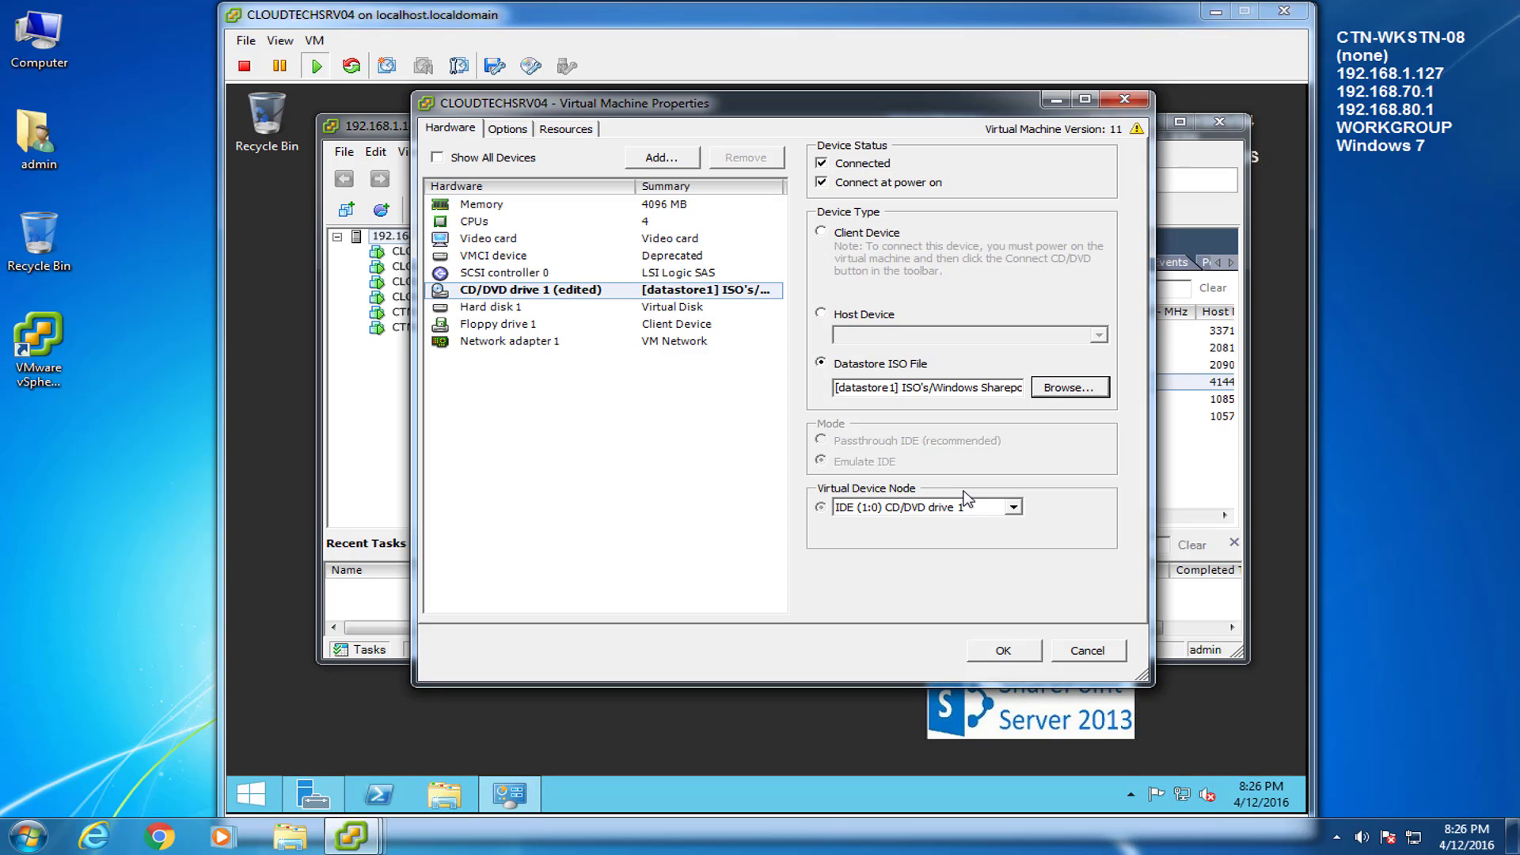
{"action": "left_click", "coordinate": [1003, 652]}
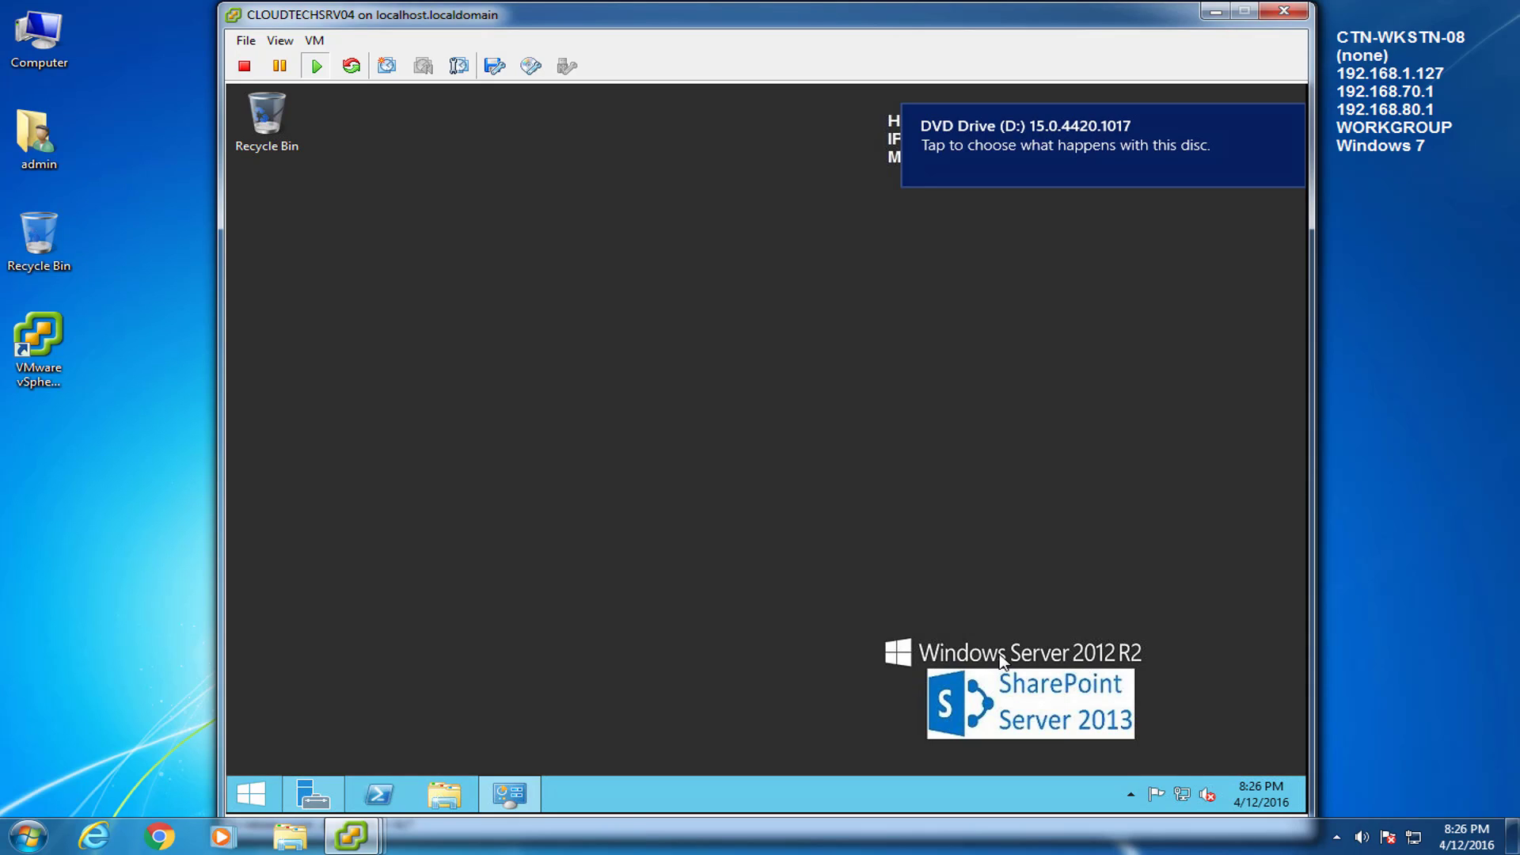
Launch the SharePoint 2013 splash from the disc and start the Products Preparation Tool
{"action": "left_click", "coordinate": [996, 144]}
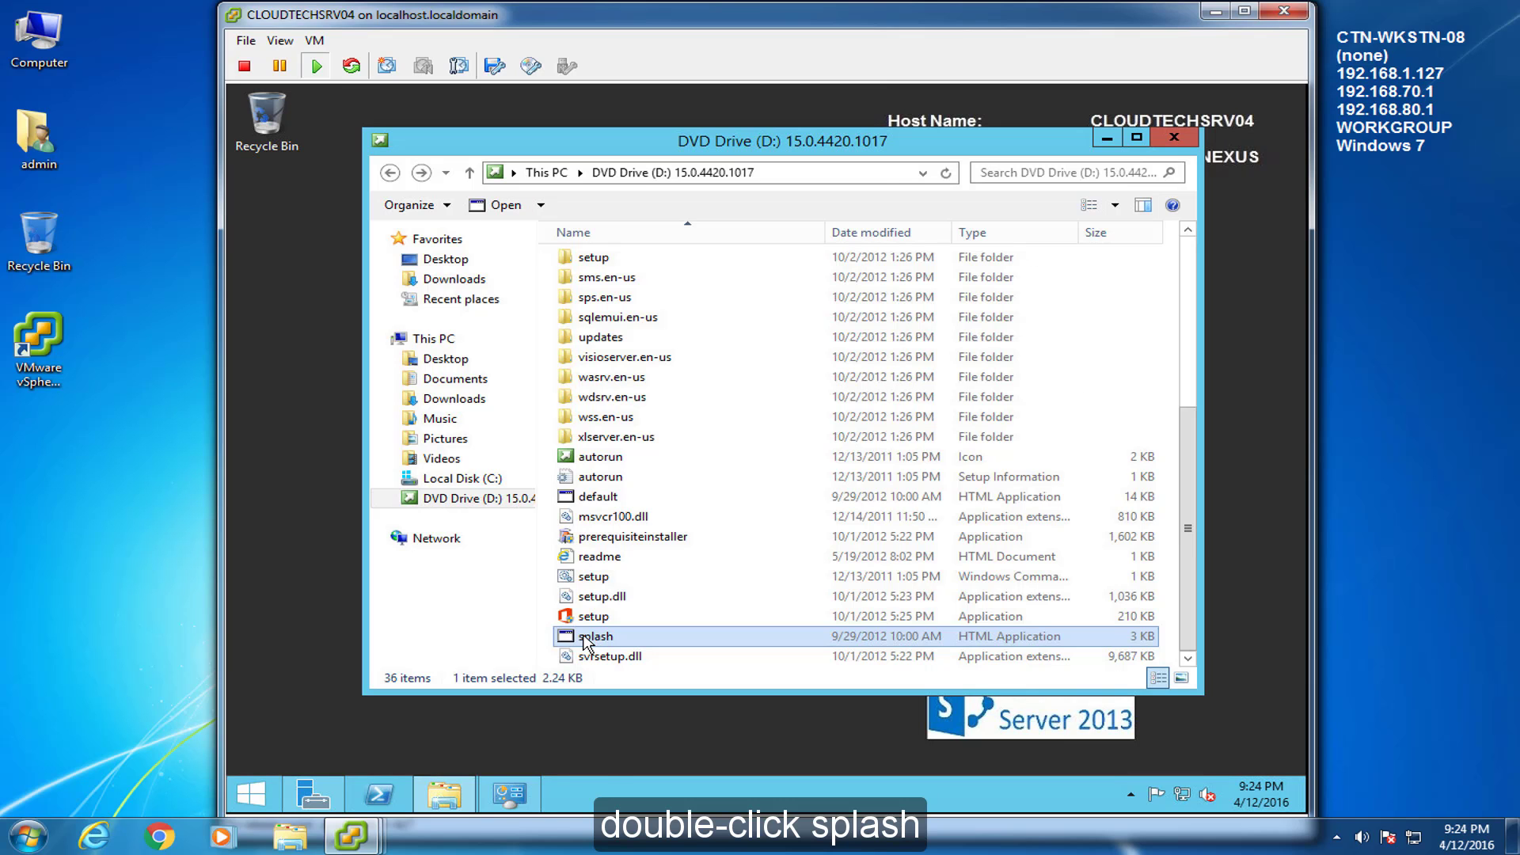
{"action": "double_click", "coordinate": [595, 636]}
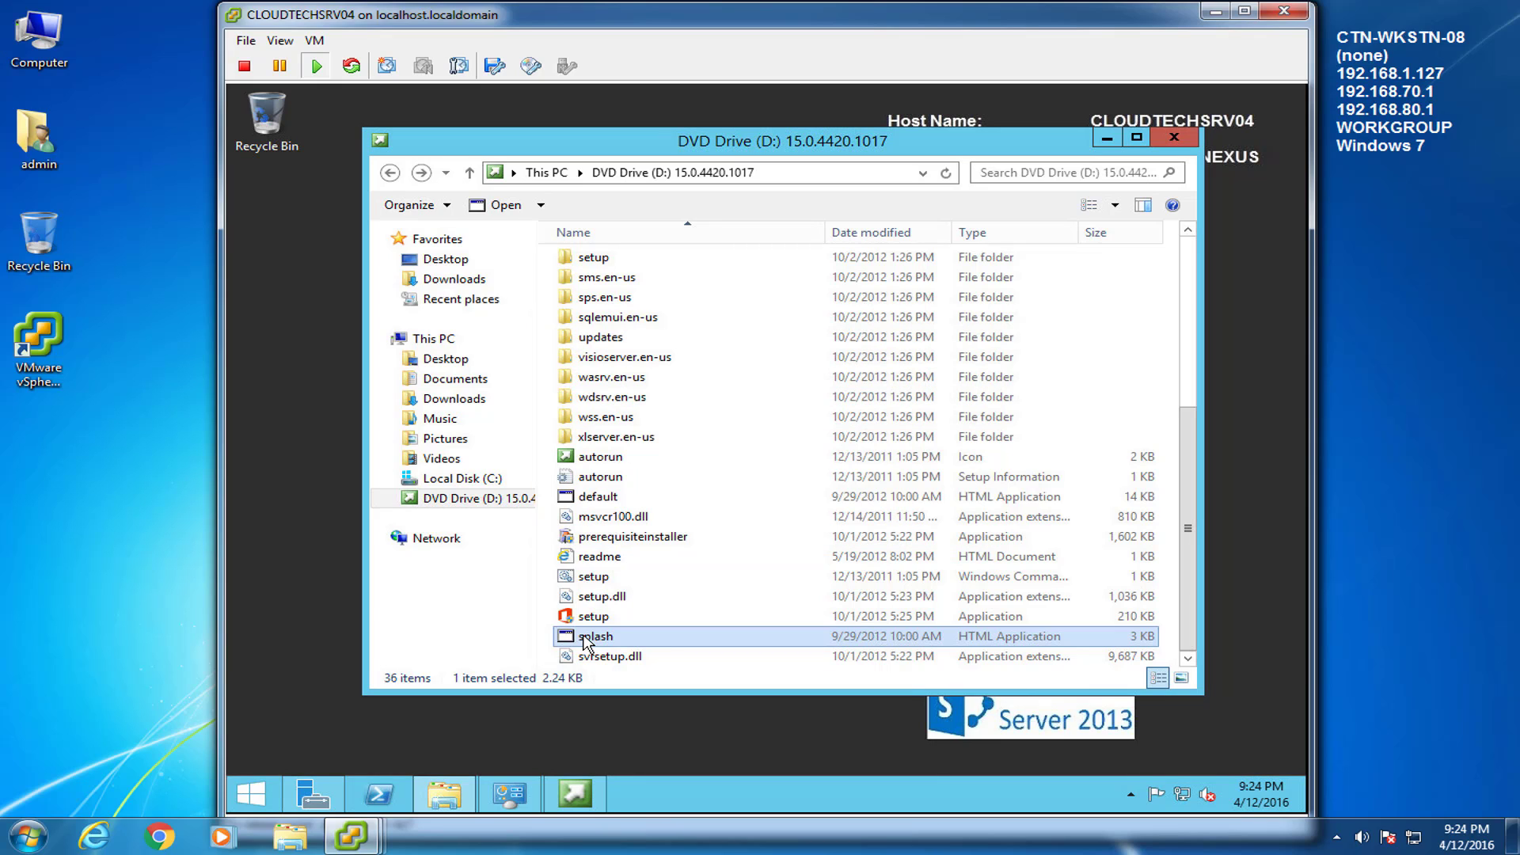
{"action": "left_click", "coordinate": [577, 794]}
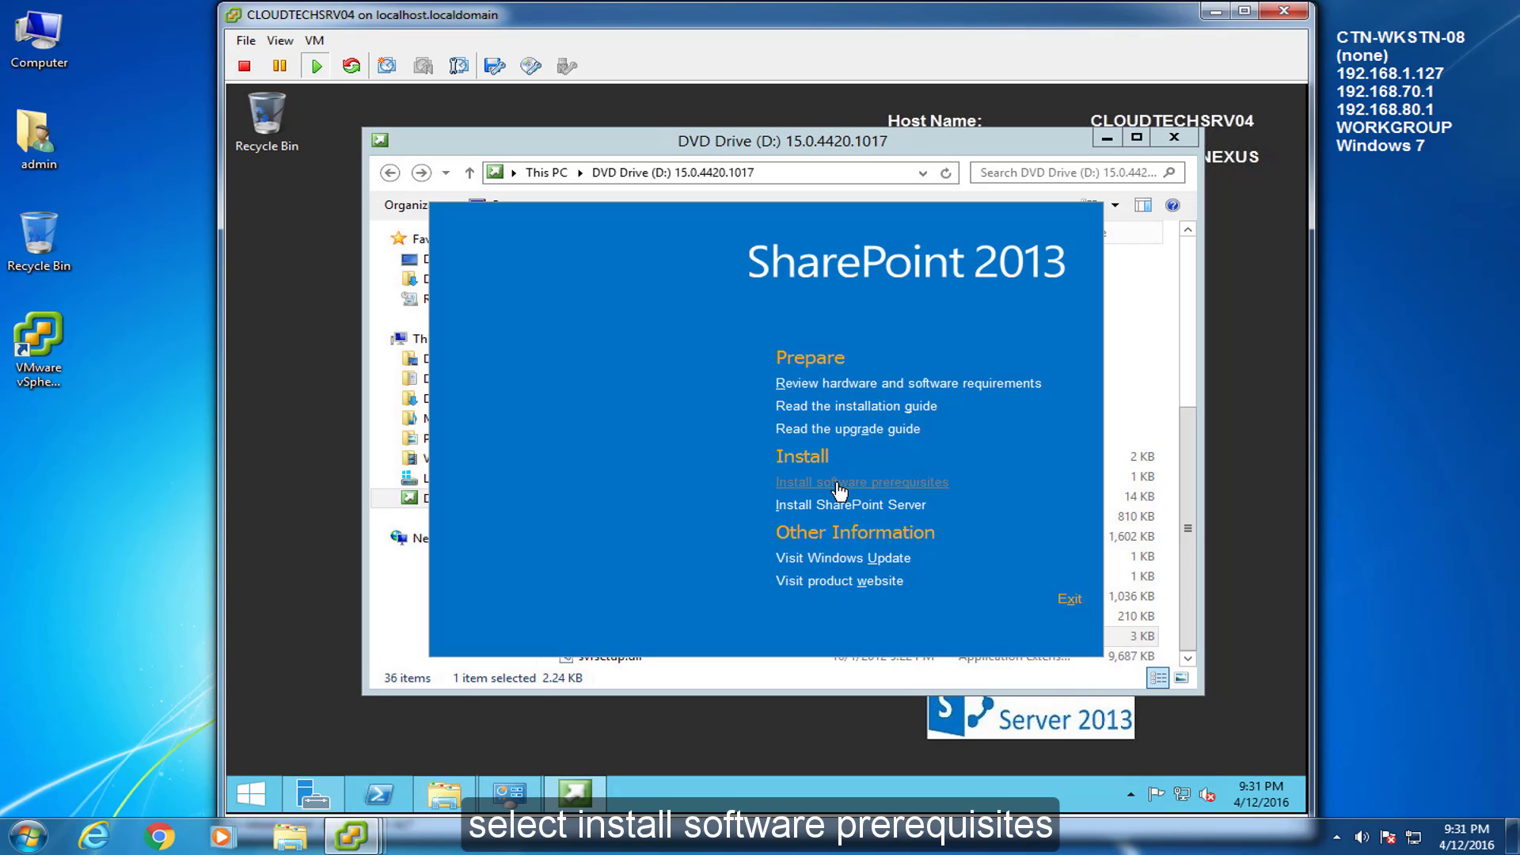
{"action": "left_click", "coordinate": [838, 485]}
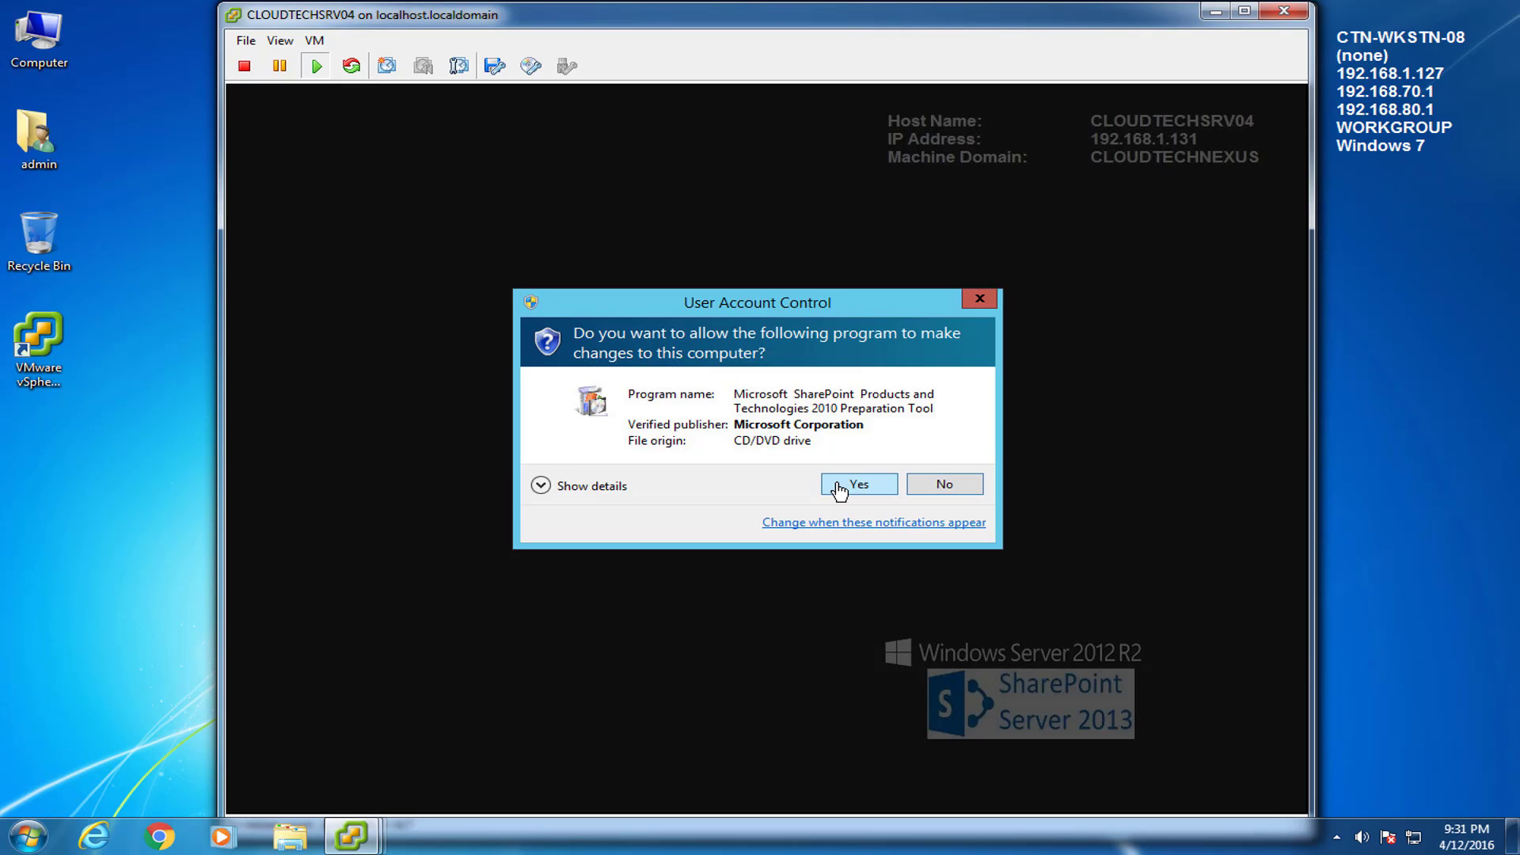
{"action": "left_click", "coordinate": [840, 487]}
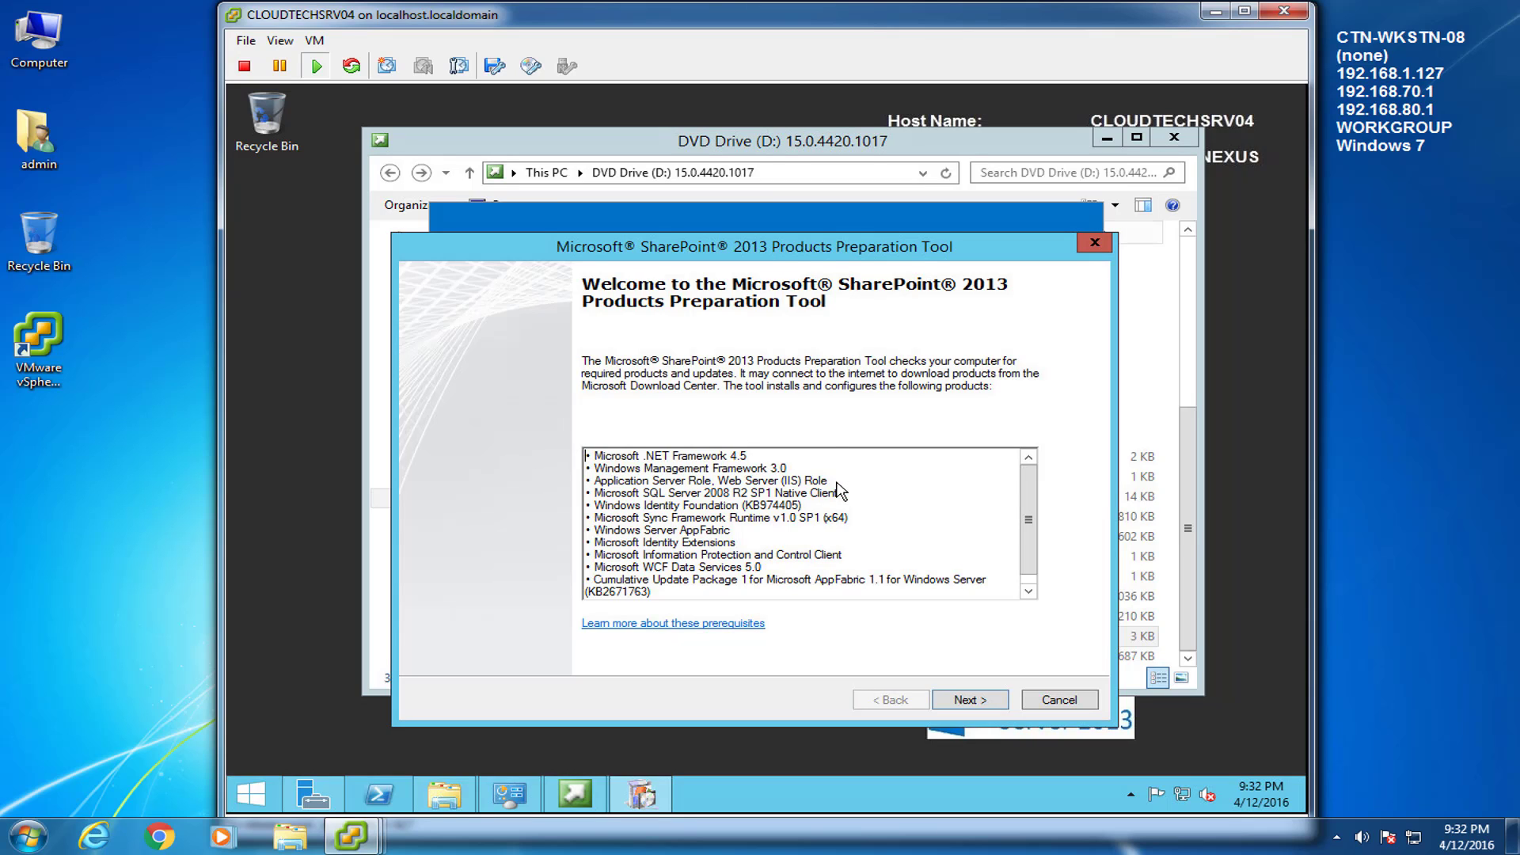
Accept the prerequisite license and run the tool, then close it, the splash and Explorer after the IIS error
{"action": "left_click_drag", "start_coordinate": [810, 241], "coordinate": [807, 194]}
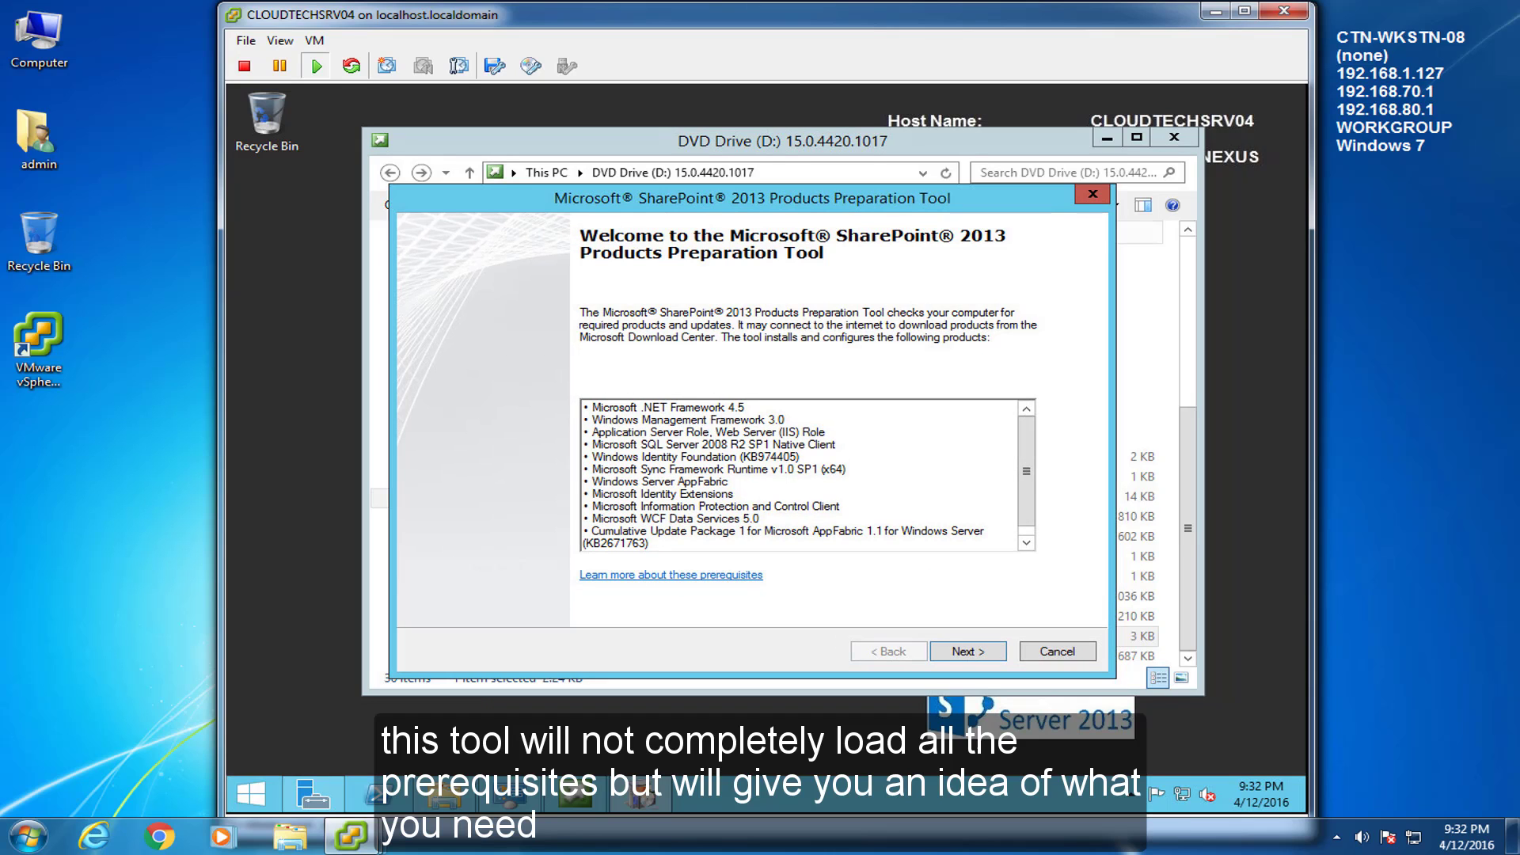
{"action": "left_click", "coordinate": [989, 654]}
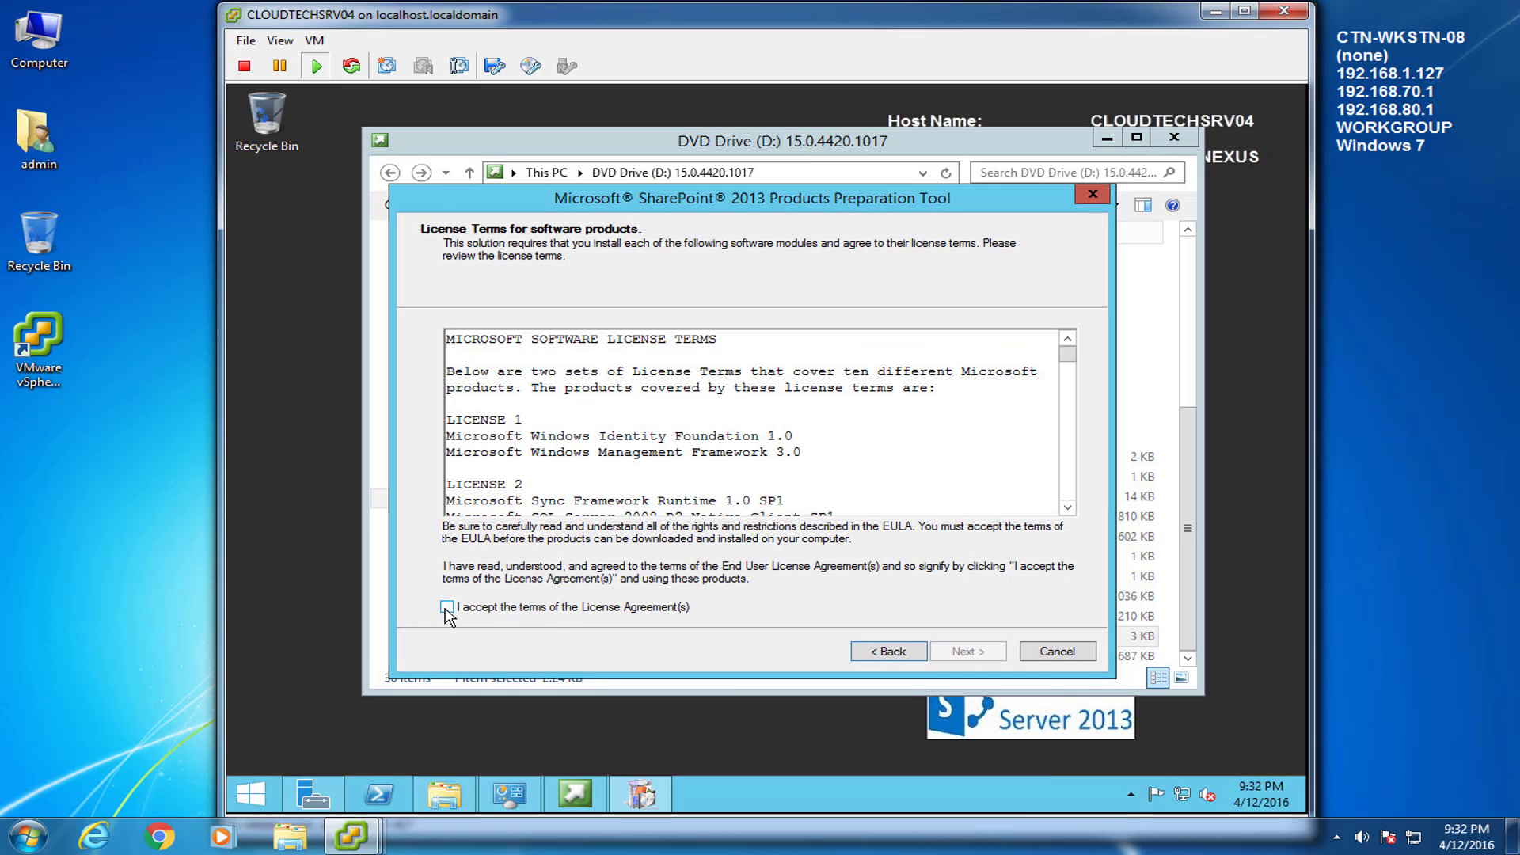
{"action": "left_click", "coordinate": [448, 608]}
{"action": "left_click", "coordinate": [981, 657]}
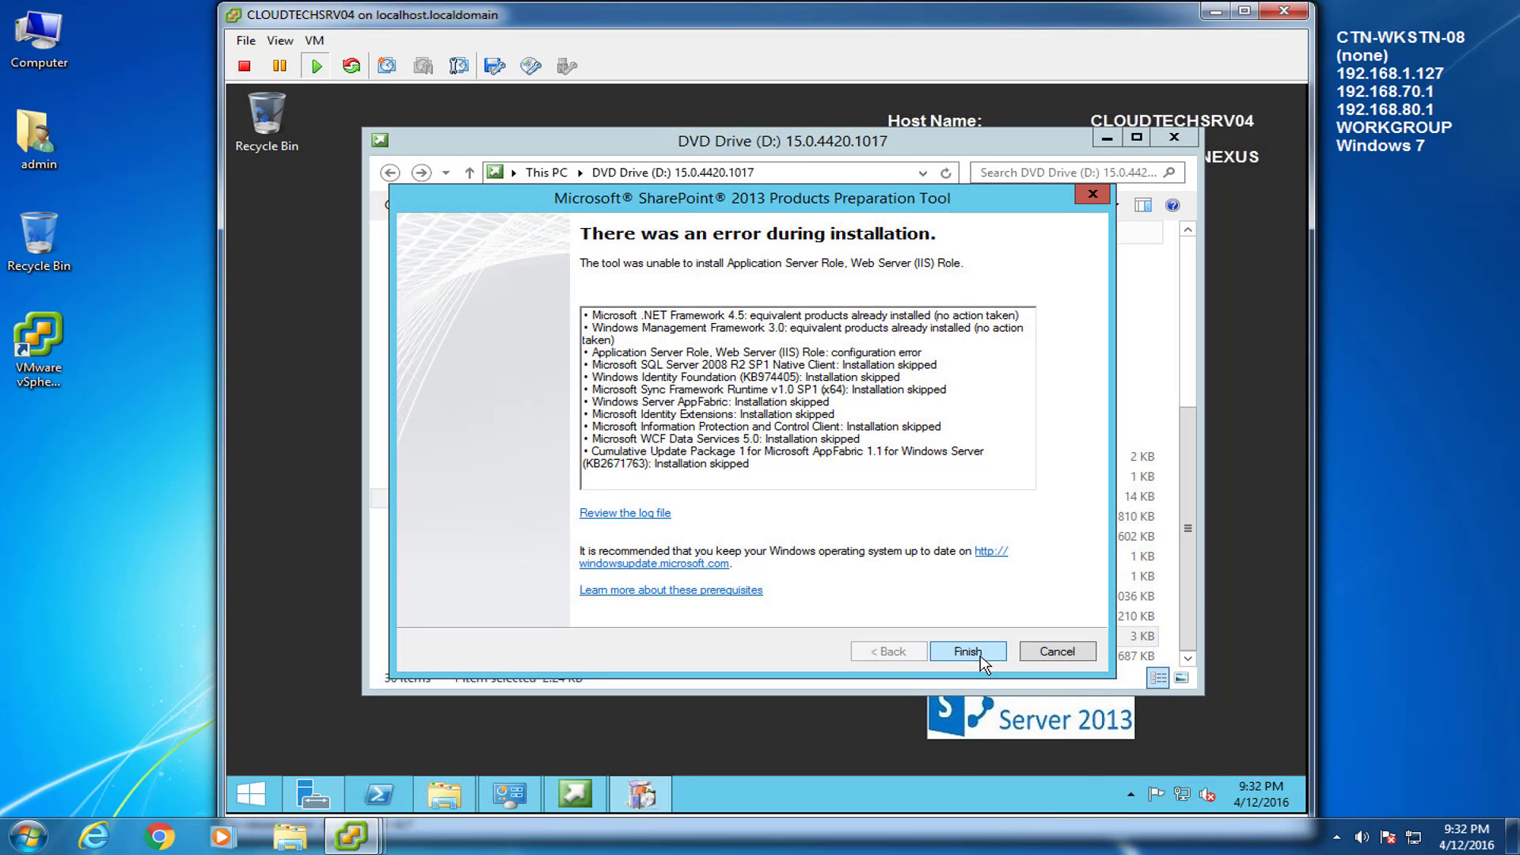
{"action": "left_click", "coordinate": [967, 650]}
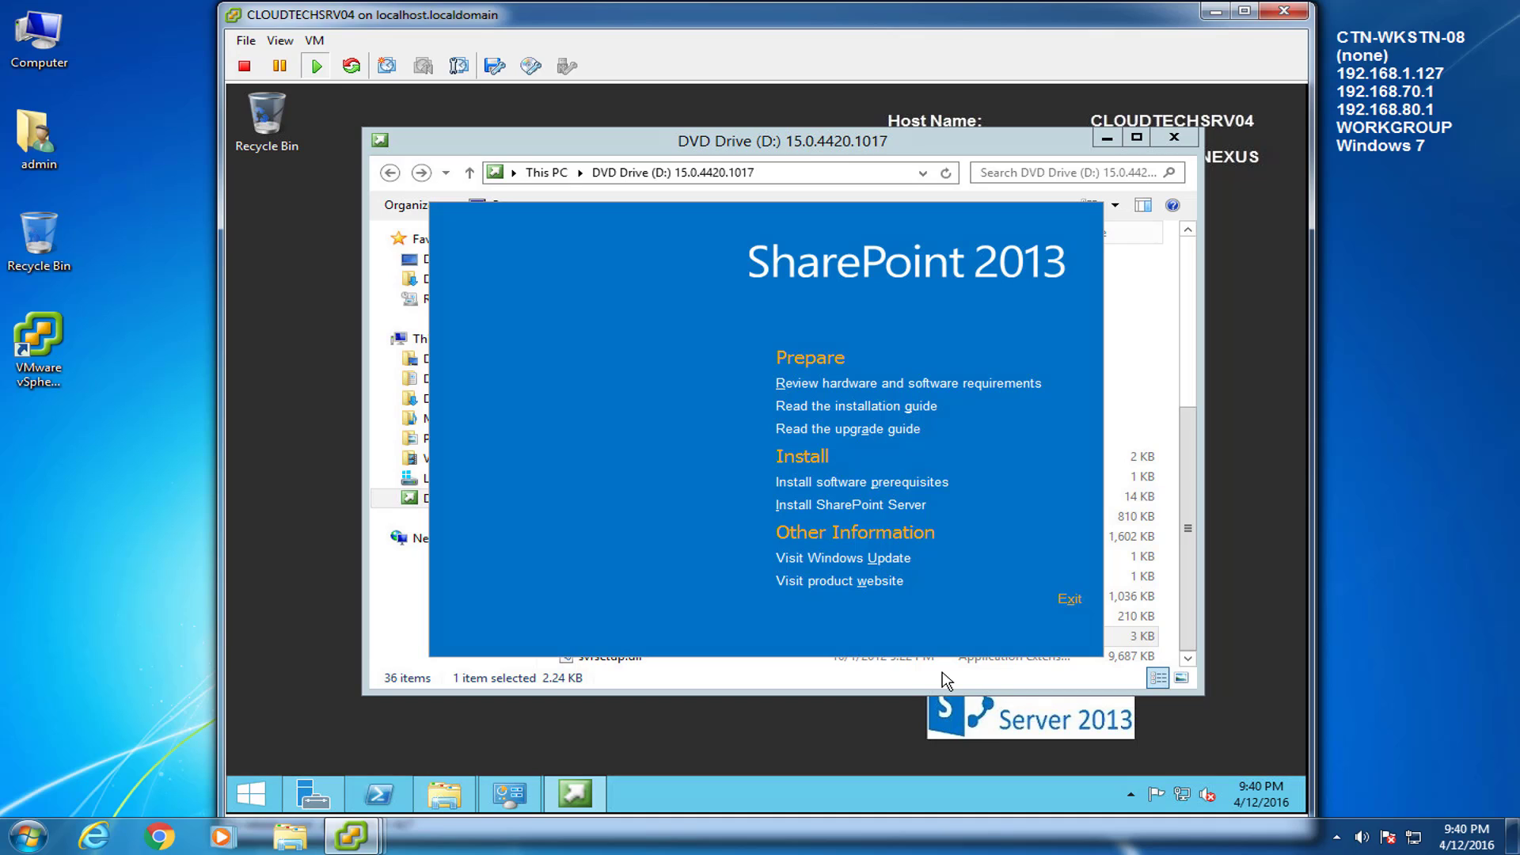
{"action": "left_click", "coordinate": [1069, 599]}
{"action": "left_click", "coordinate": [1174, 137]}
Restart the server VM from the Start menu
{"action": "left_click", "coordinate": [251, 793]}
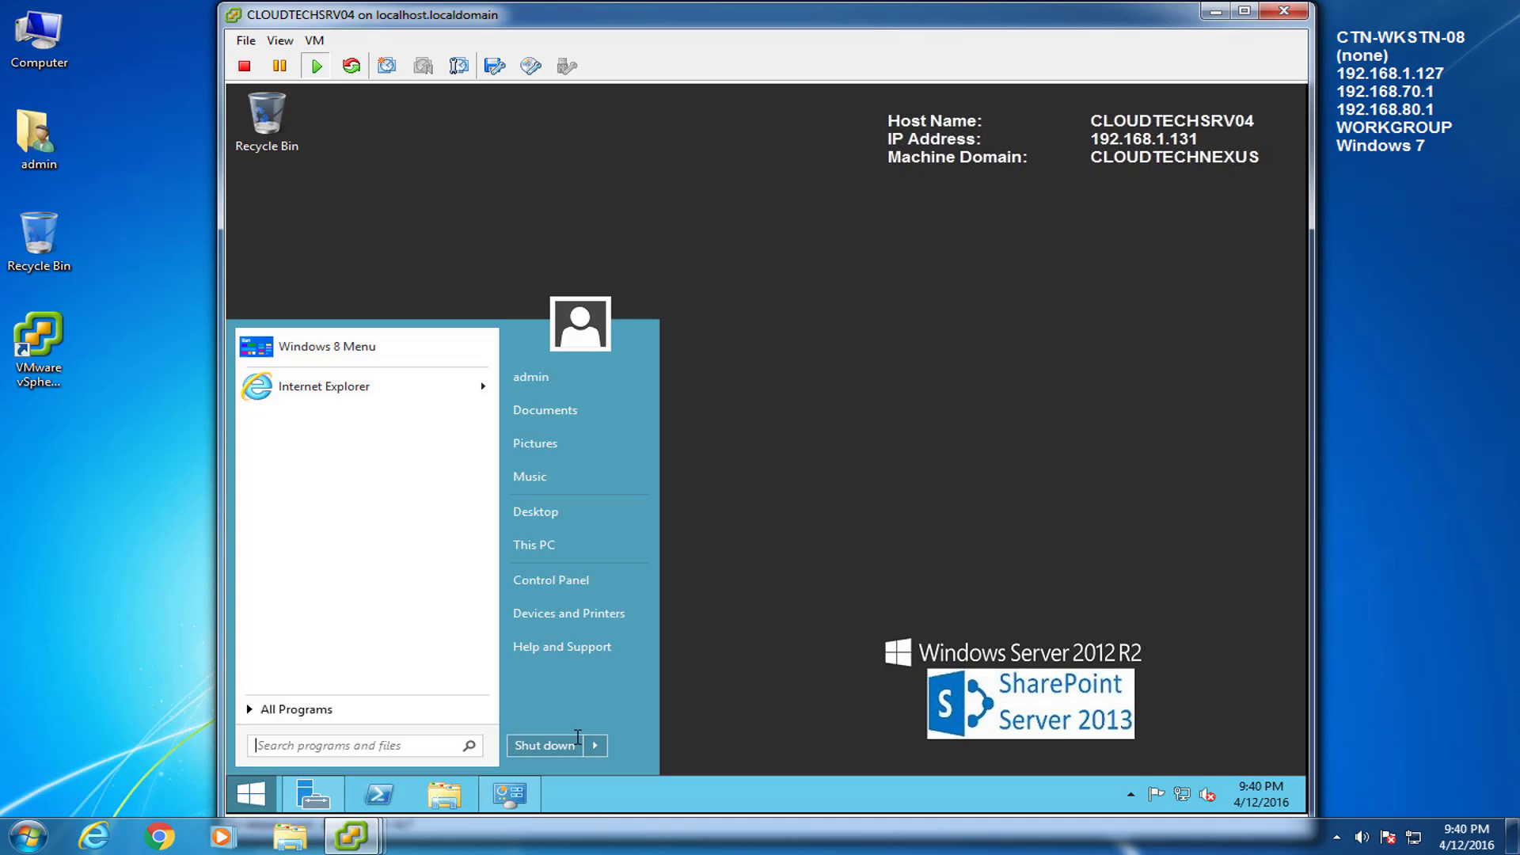
{"action": "left_click", "coordinate": [595, 745]}
{"action": "left_click", "coordinate": [680, 720]}
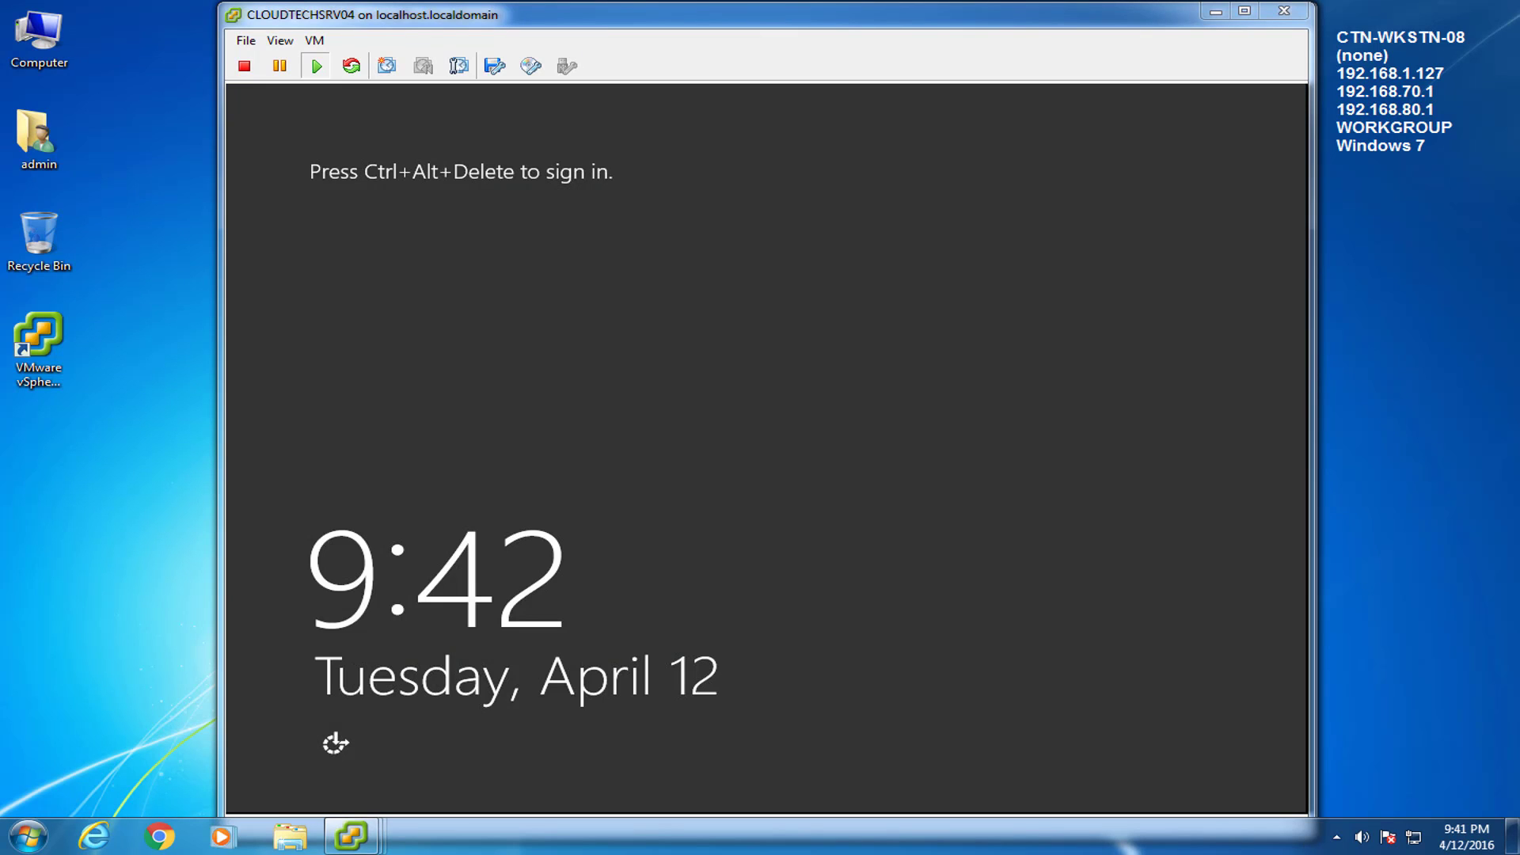
Send Ctrl+Alt+Del to the VM and sign in with the admin password
{"action": "left_click", "coordinate": [314, 39]}
{"action": "mouse_move", "coordinate": [345, 82]}
{"action": "left_click", "coordinate": [641, 102]}
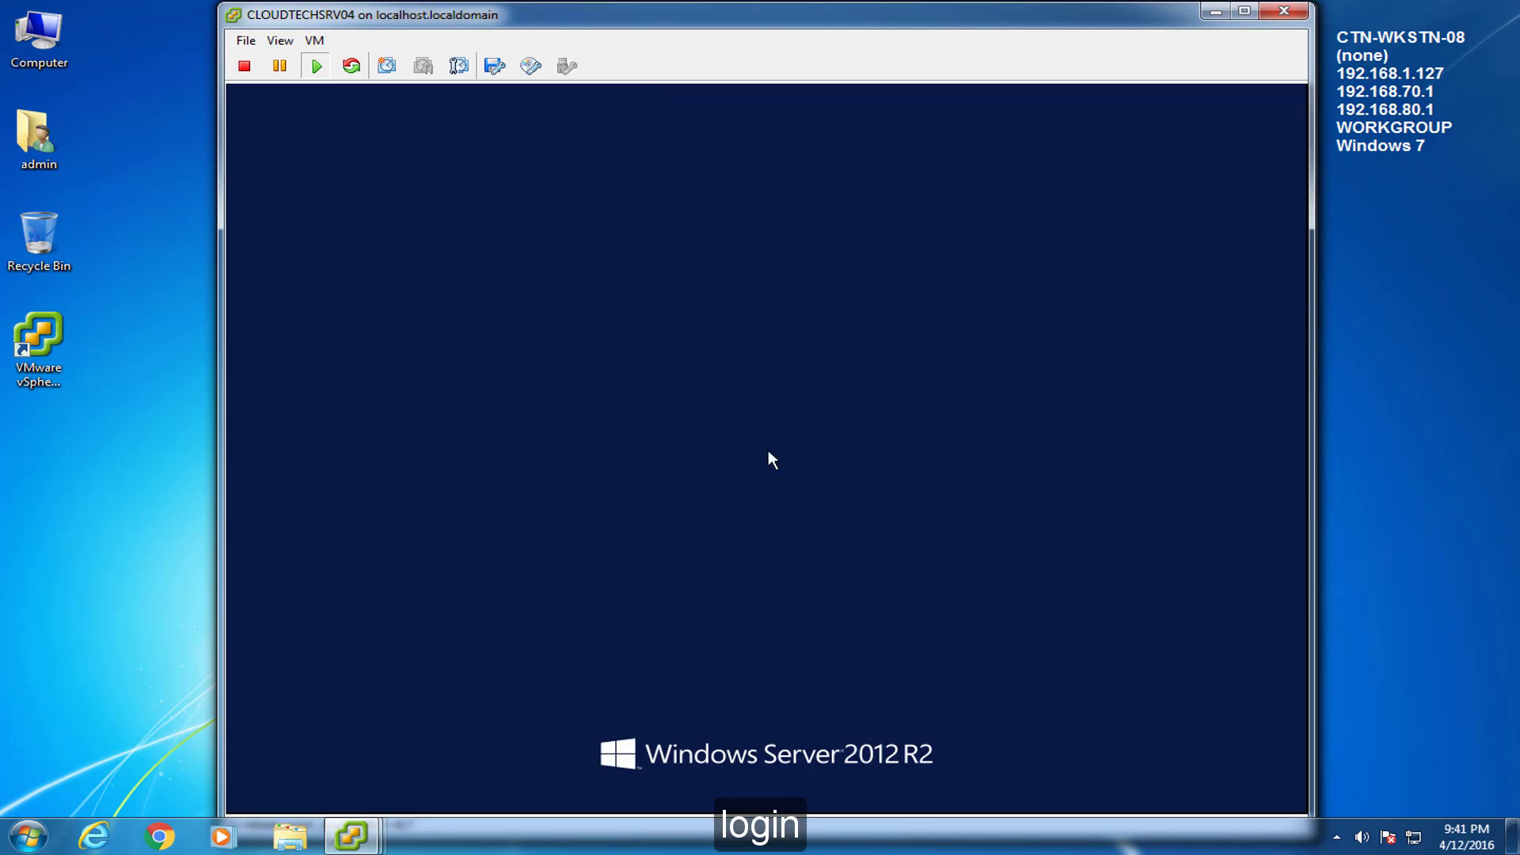
{"action": "type", "text": "********"}
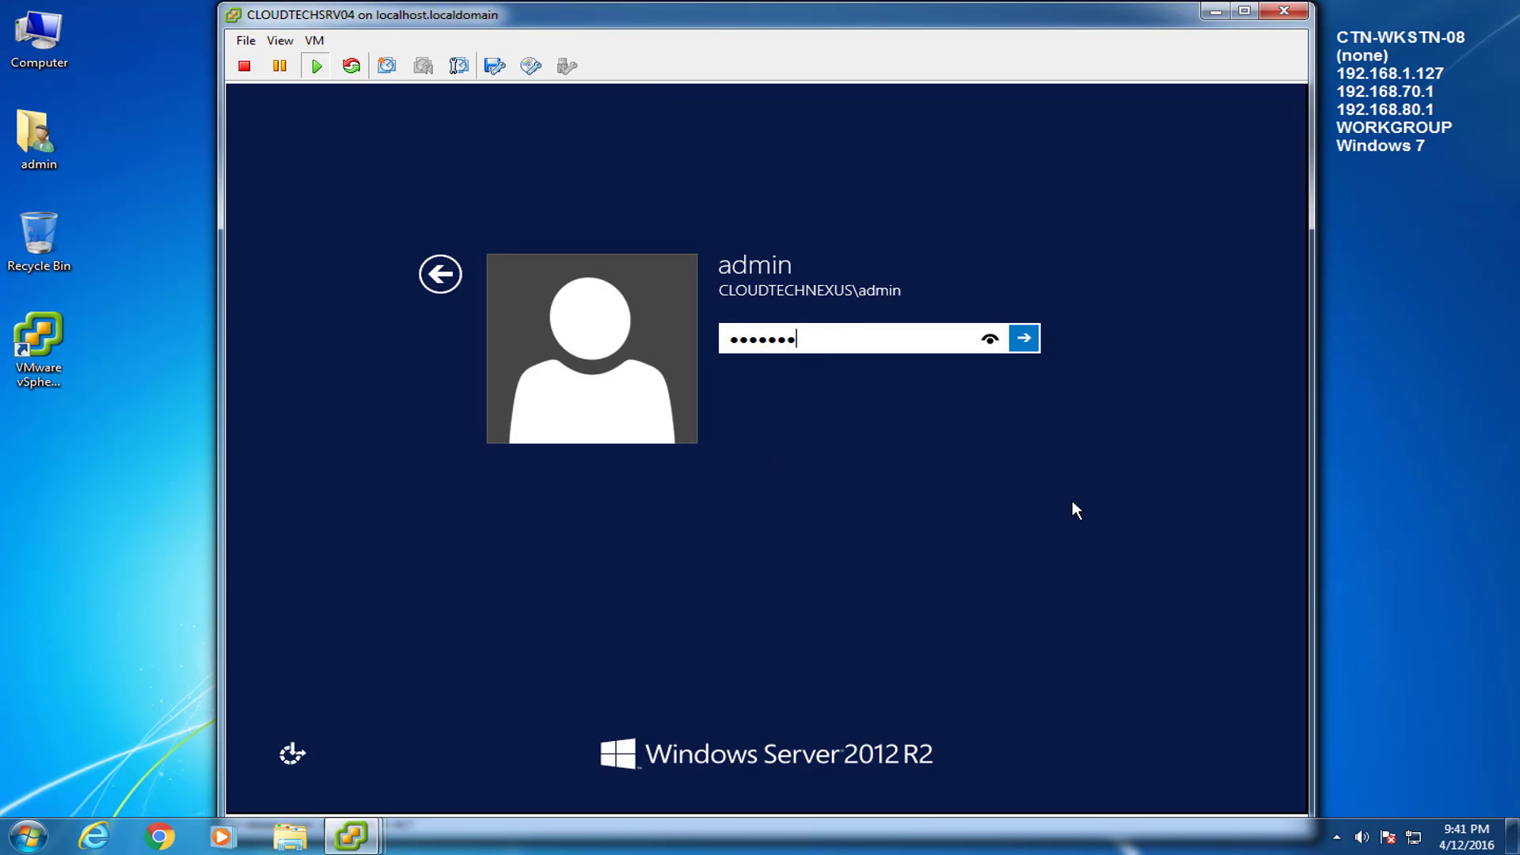
{"action": "key", "text": "Return"}
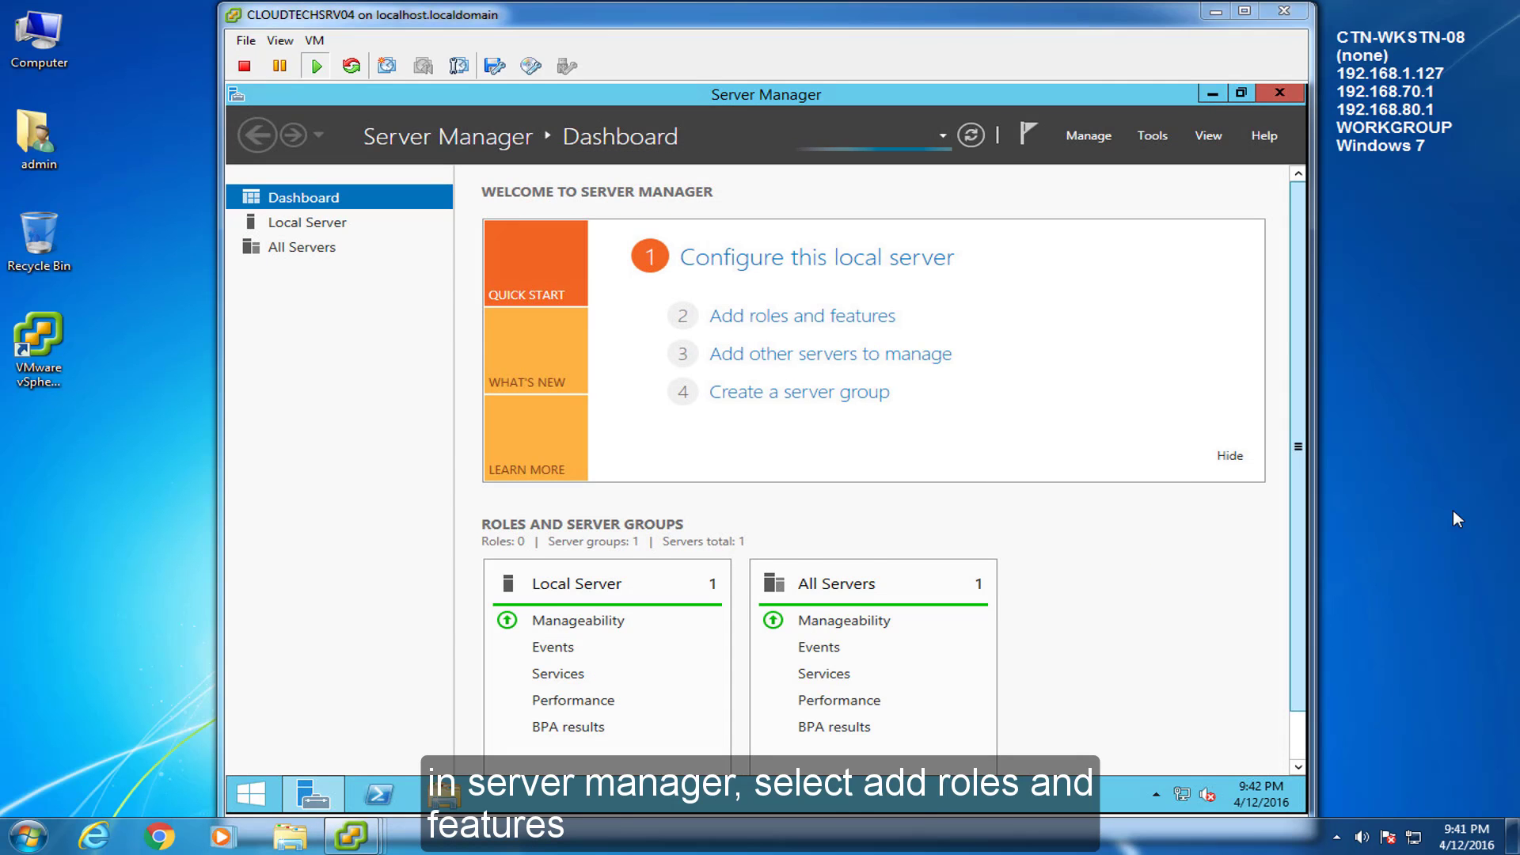
Check .NET Framework 3.5 and 4.5 features in Add Roles and Features, cancel, and minimize Server Manager
{"action": "left_click", "coordinate": [735, 317]}
{"action": "left_click", "coordinate": [364, 321]}
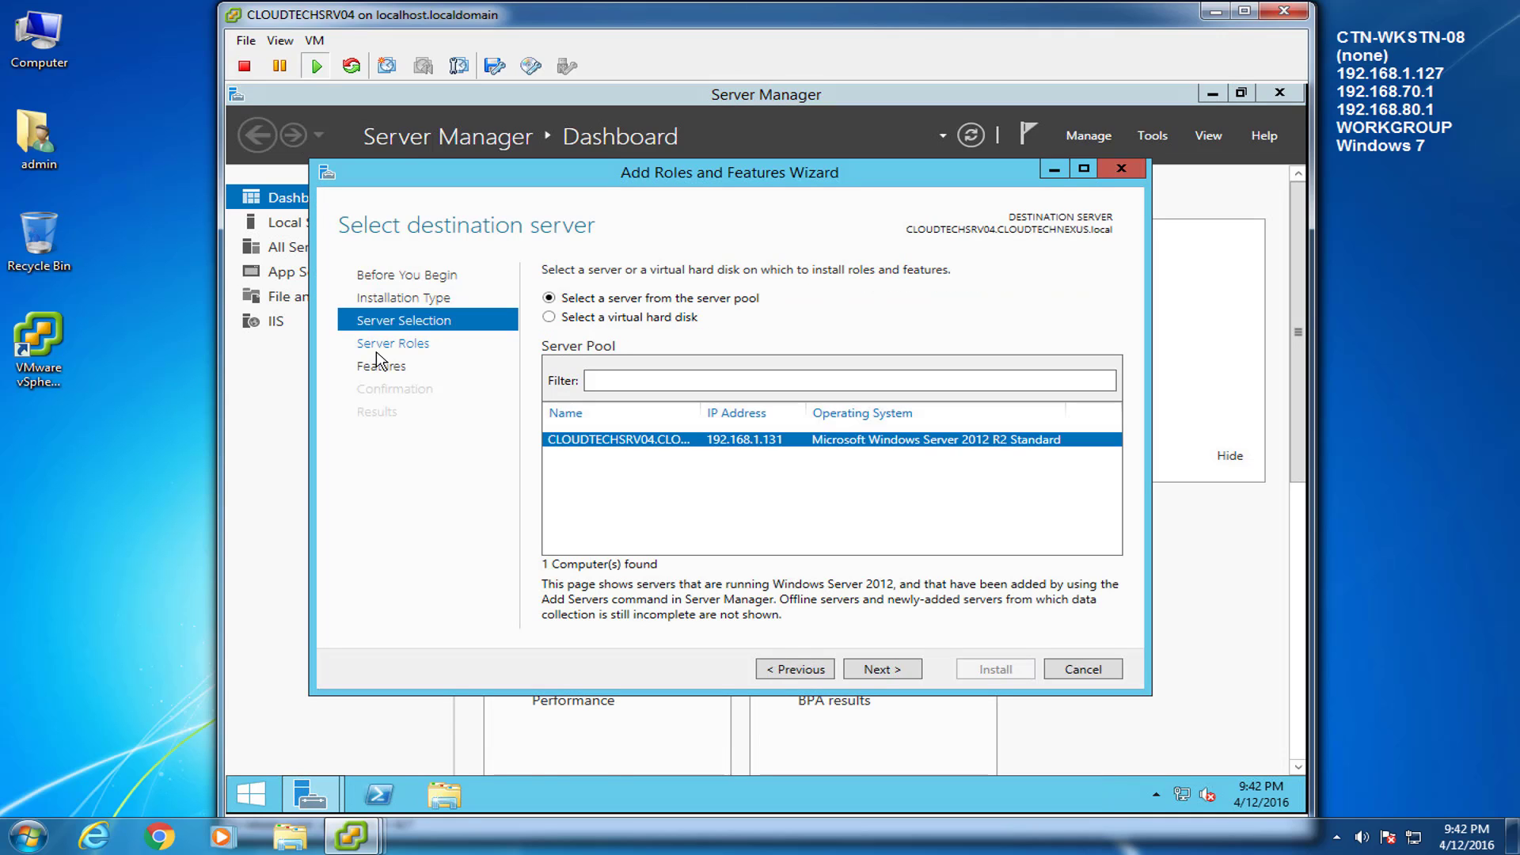
{"action": "left_click", "coordinate": [380, 365]}
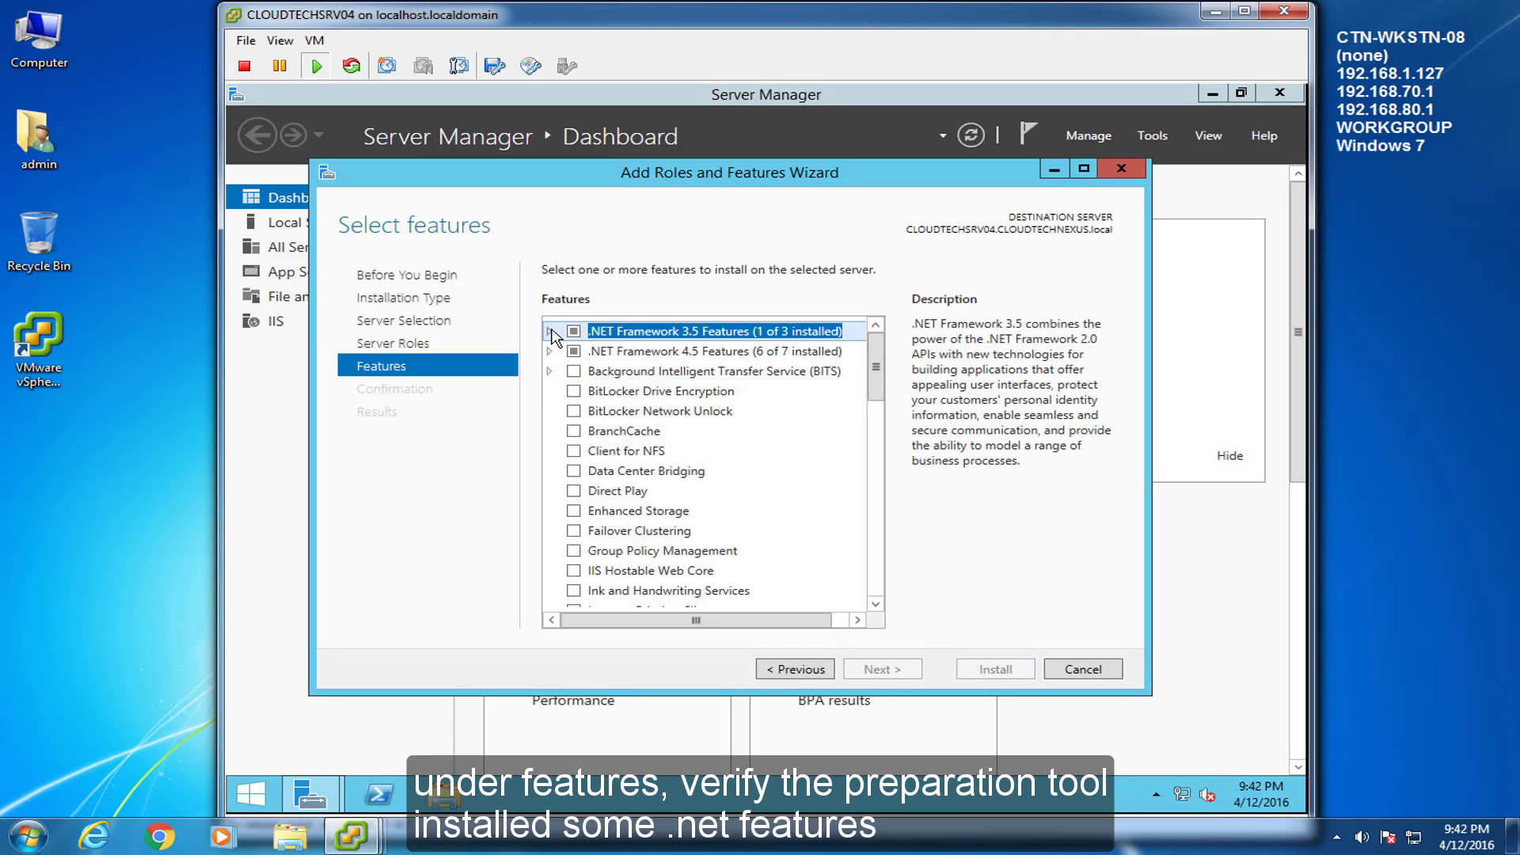
{"action": "left_click", "coordinate": [549, 332]}
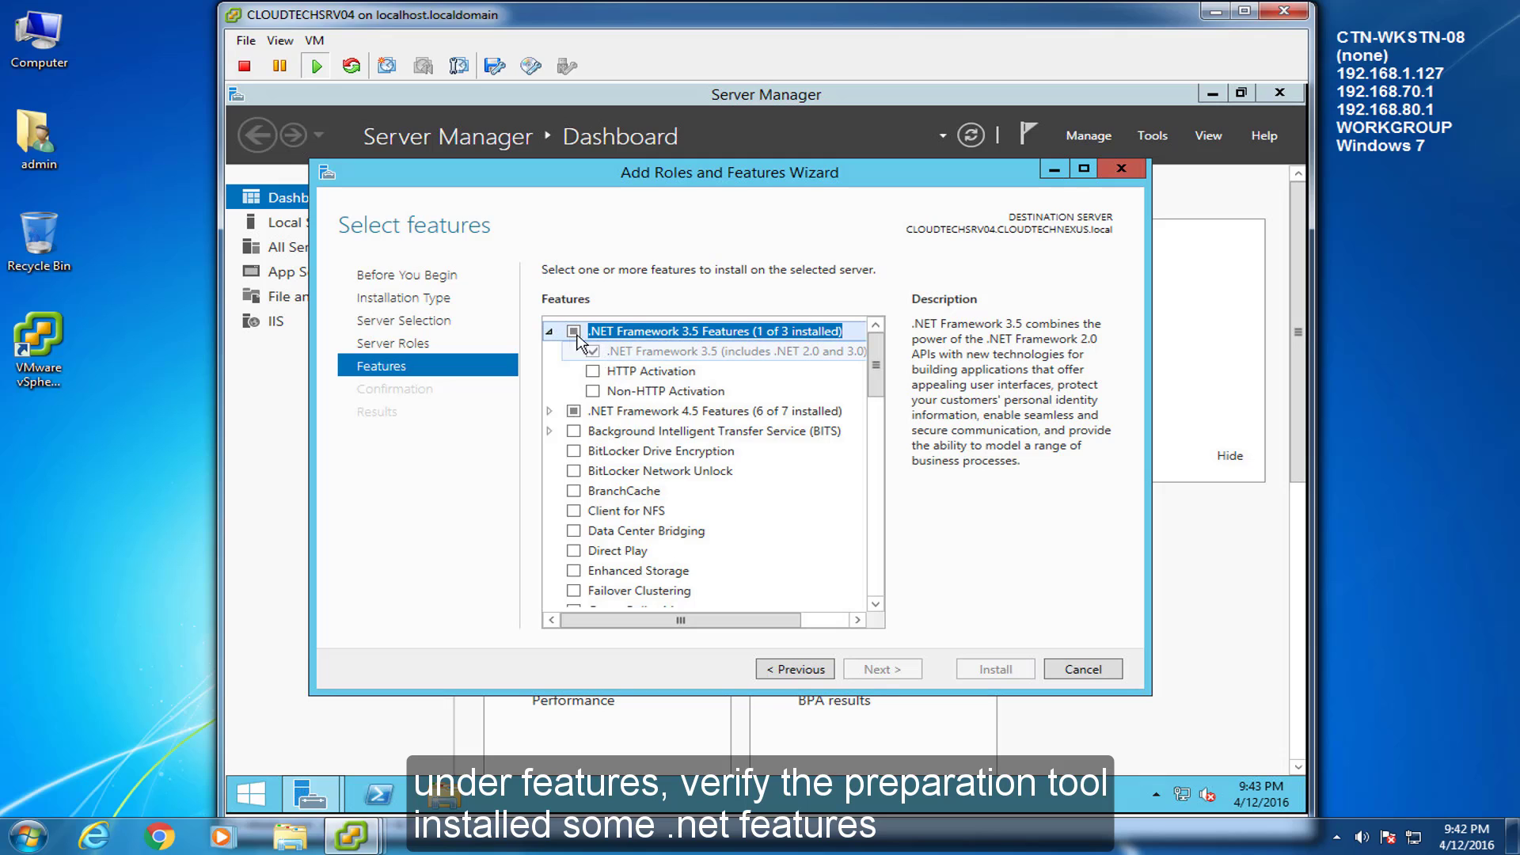
{"action": "left_click", "coordinate": [549, 331]}
{"action": "left_click", "coordinate": [550, 351]}
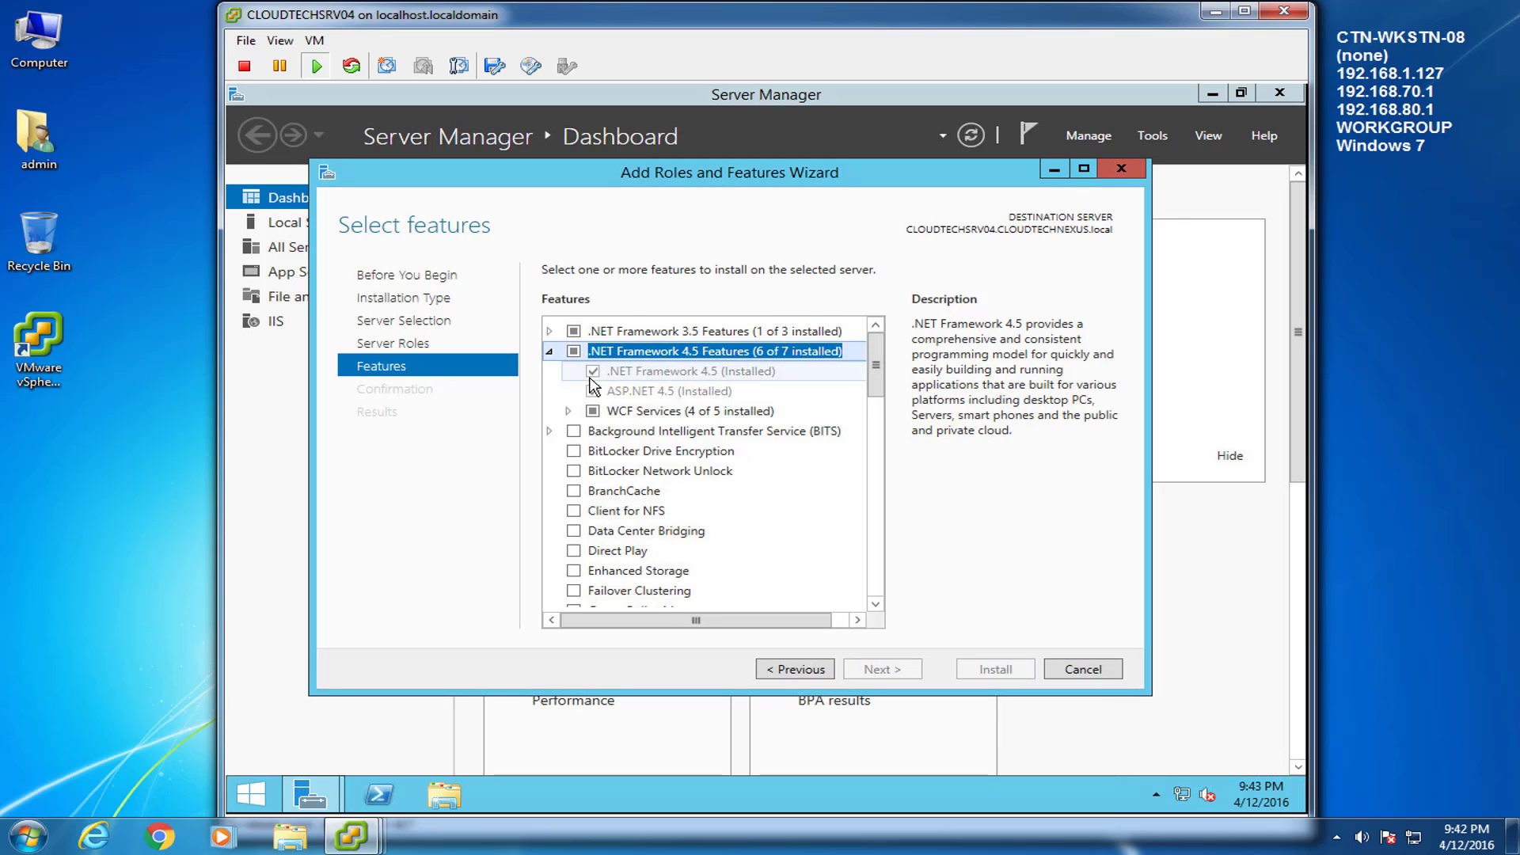
{"action": "left_click", "coordinate": [549, 351]}
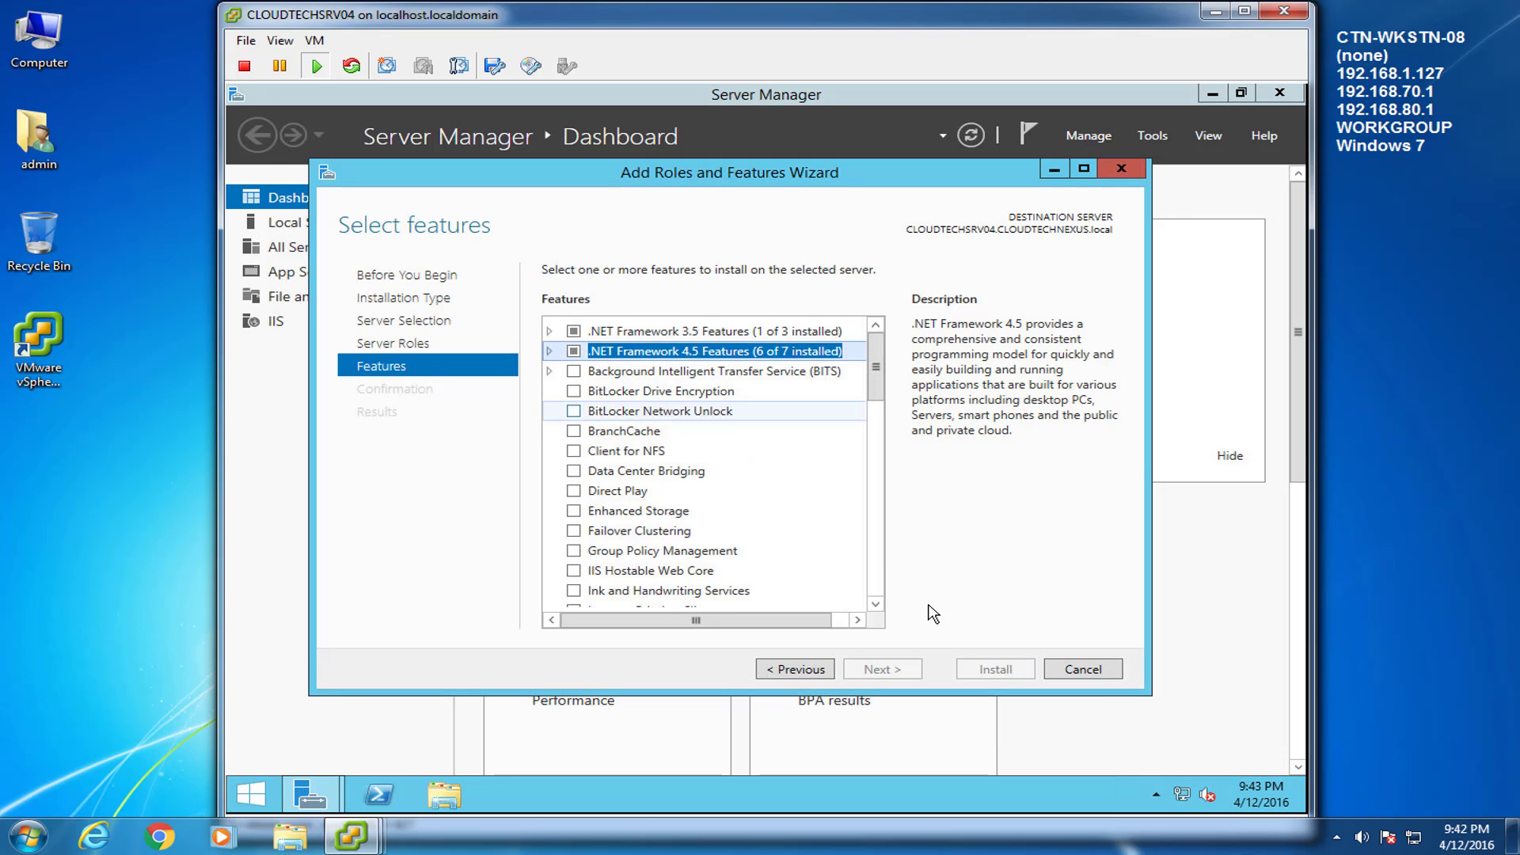
{"action": "left_click", "coordinate": [1080, 670]}
{"action": "left_click", "coordinate": [1216, 95]}
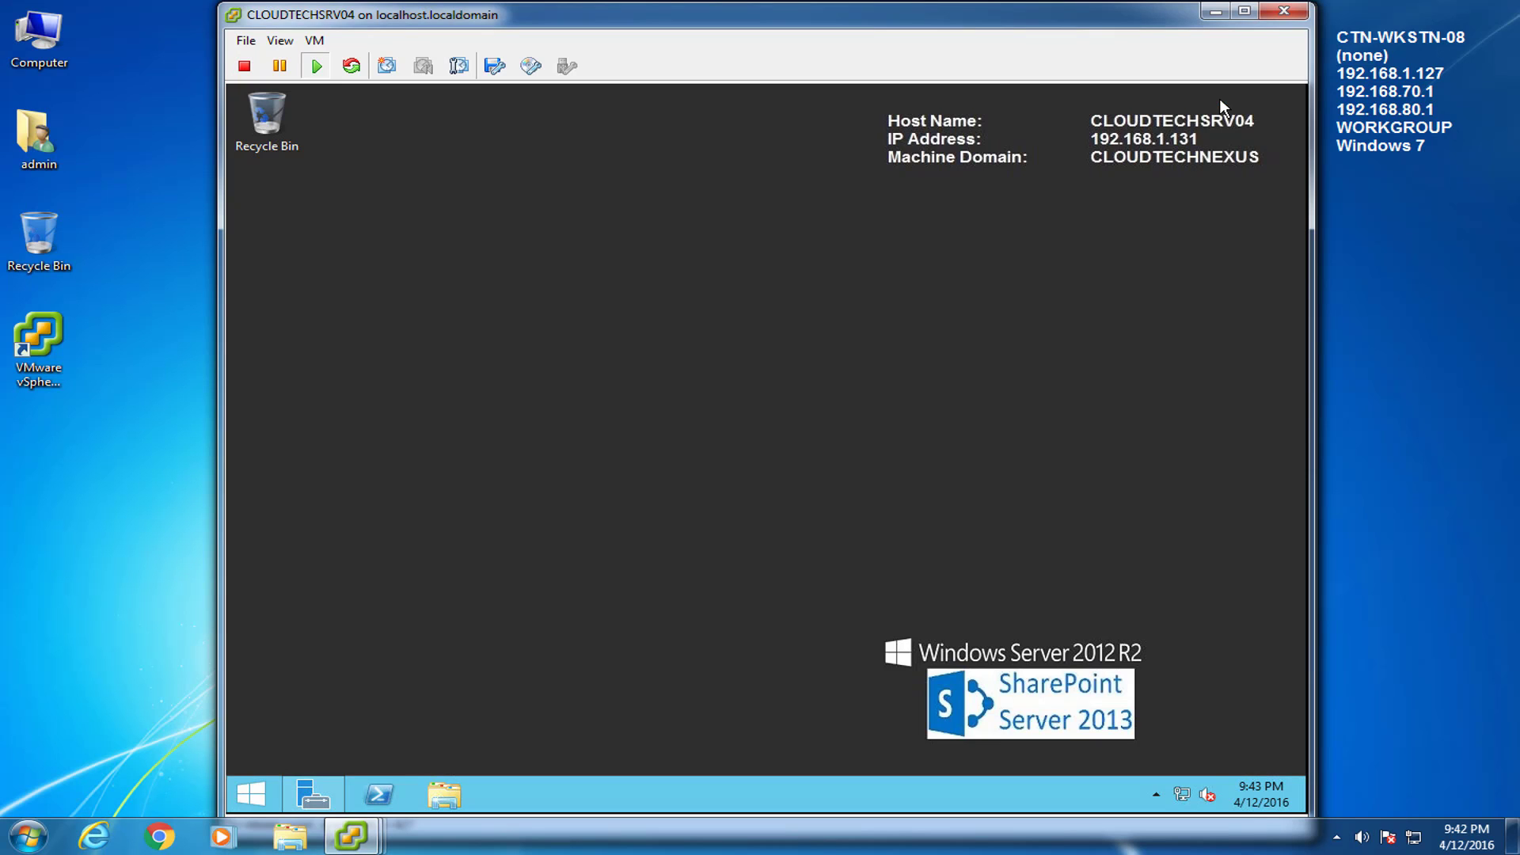
Run splash from DVD Drive (D:), try Install SharePoint Server, and close the setup errors
{"action": "left_click", "coordinate": [445, 794]}
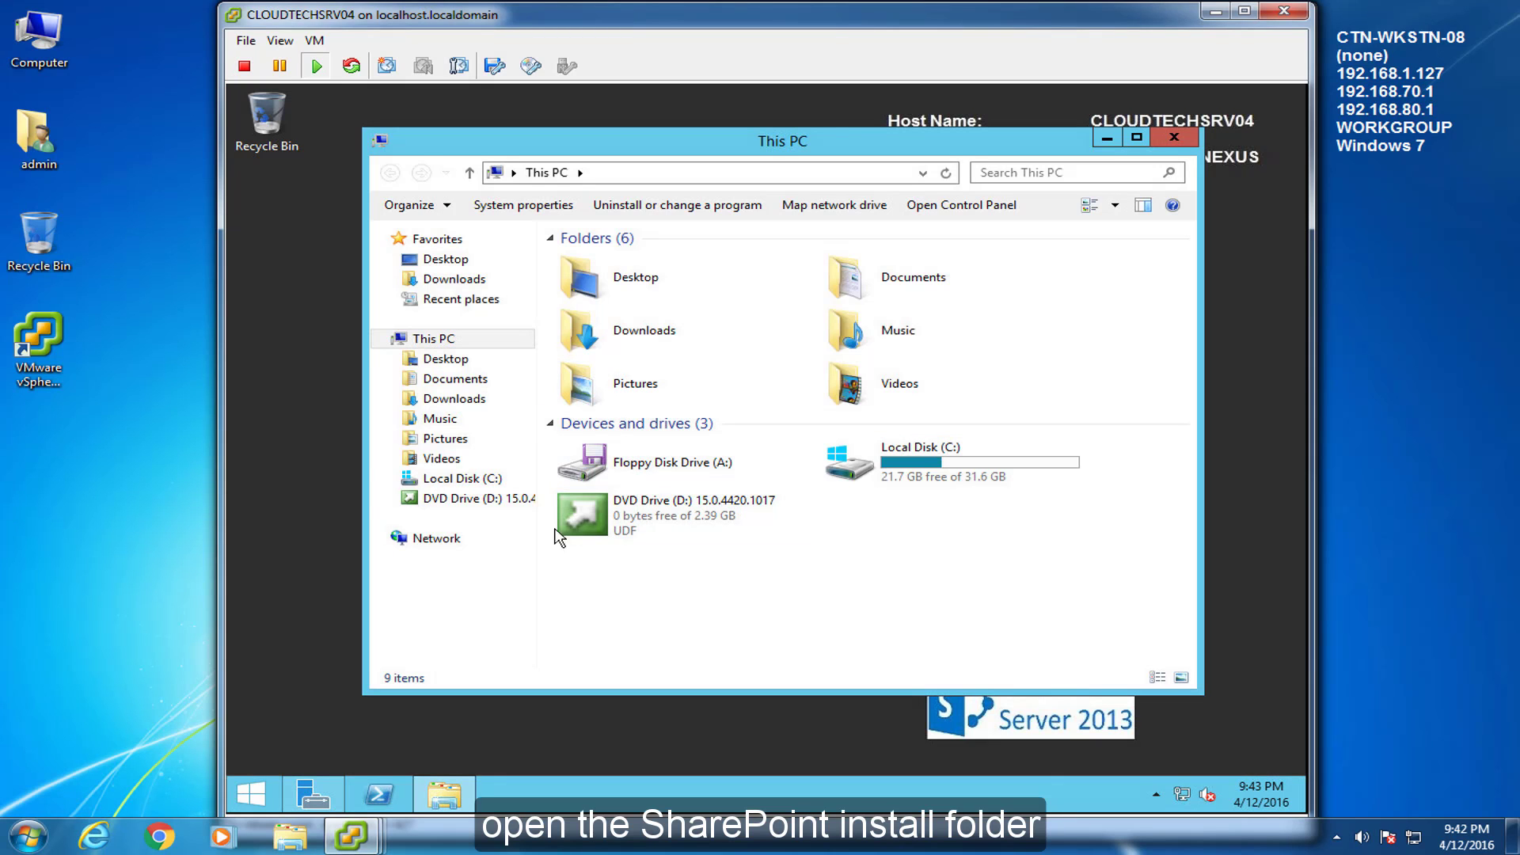
{"action": "double_click", "coordinate": [625, 499]}
{"action": "scroll", "coordinate": [1190, 532], "scroll_direction": "down", "scroll_amount": 5}
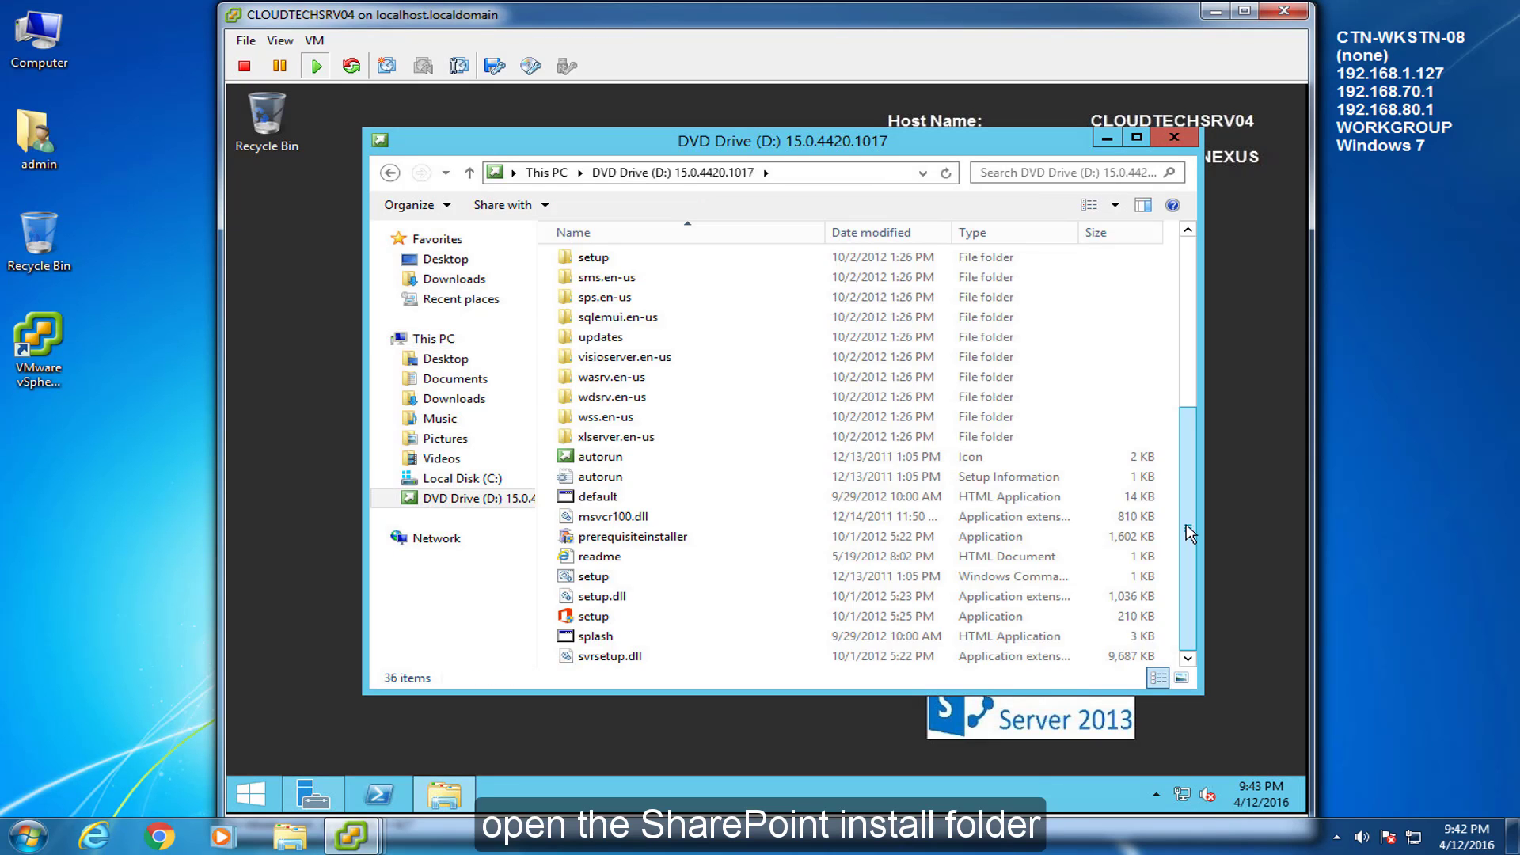
{"action": "left_click", "coordinate": [594, 639]}
{"action": "double_click", "coordinate": [592, 640]}
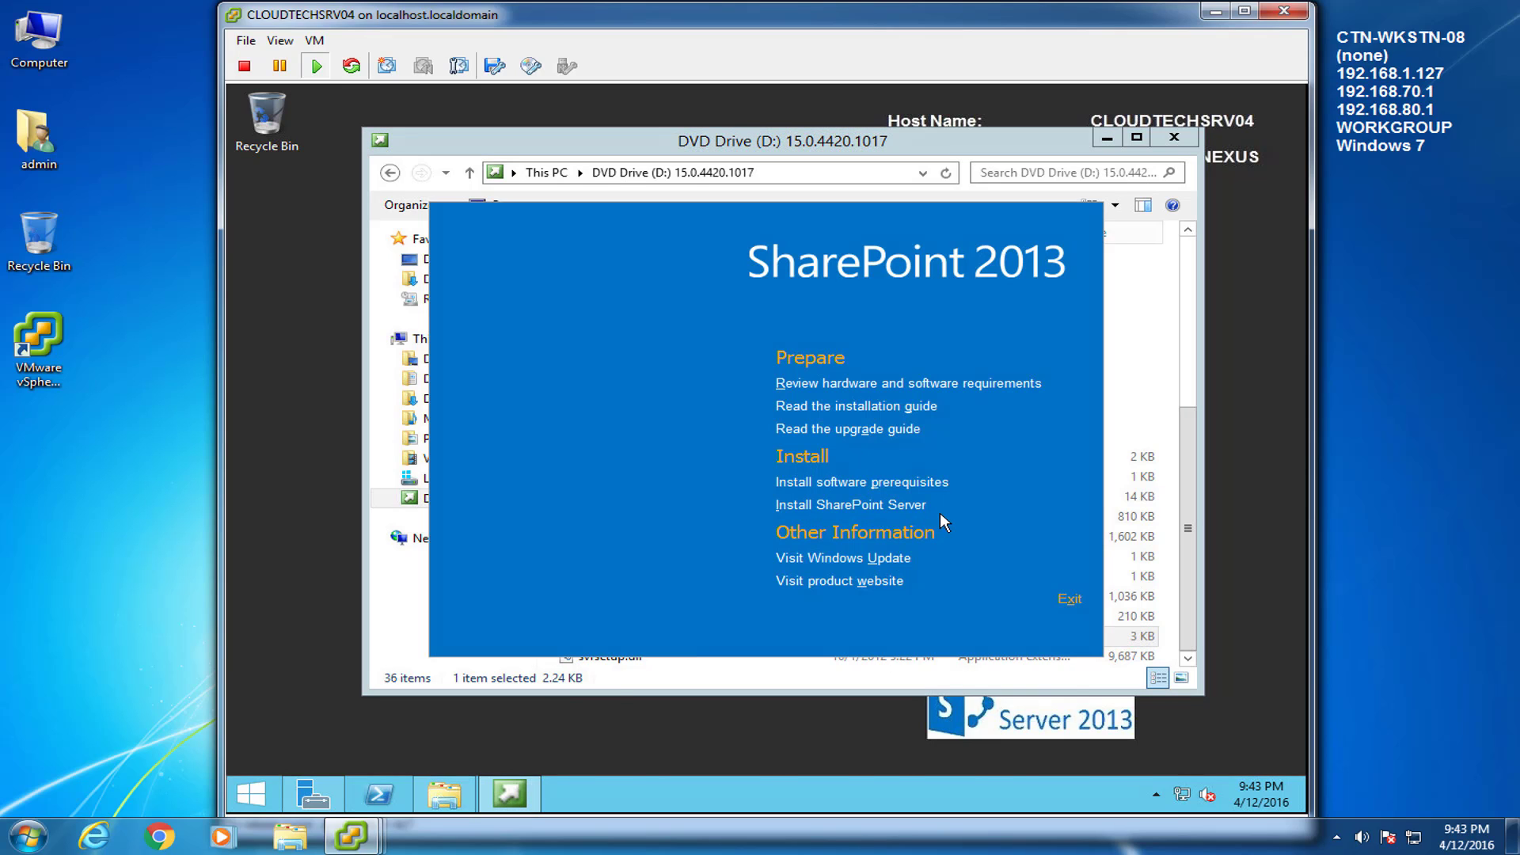
{"action": "left_click", "coordinate": [827, 513]}
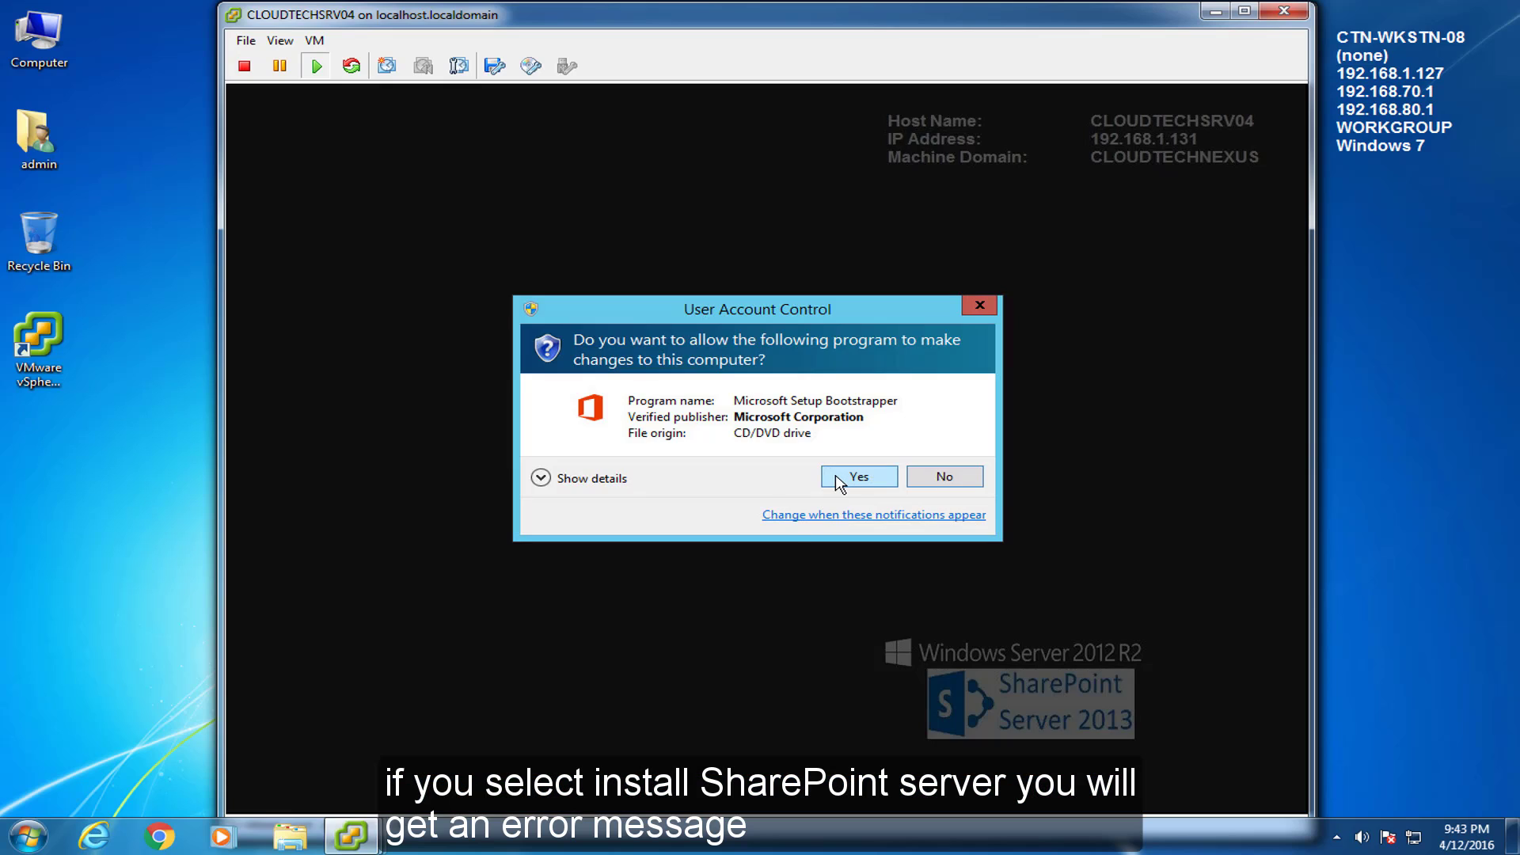
{"action": "left_click", "coordinate": [839, 475]}
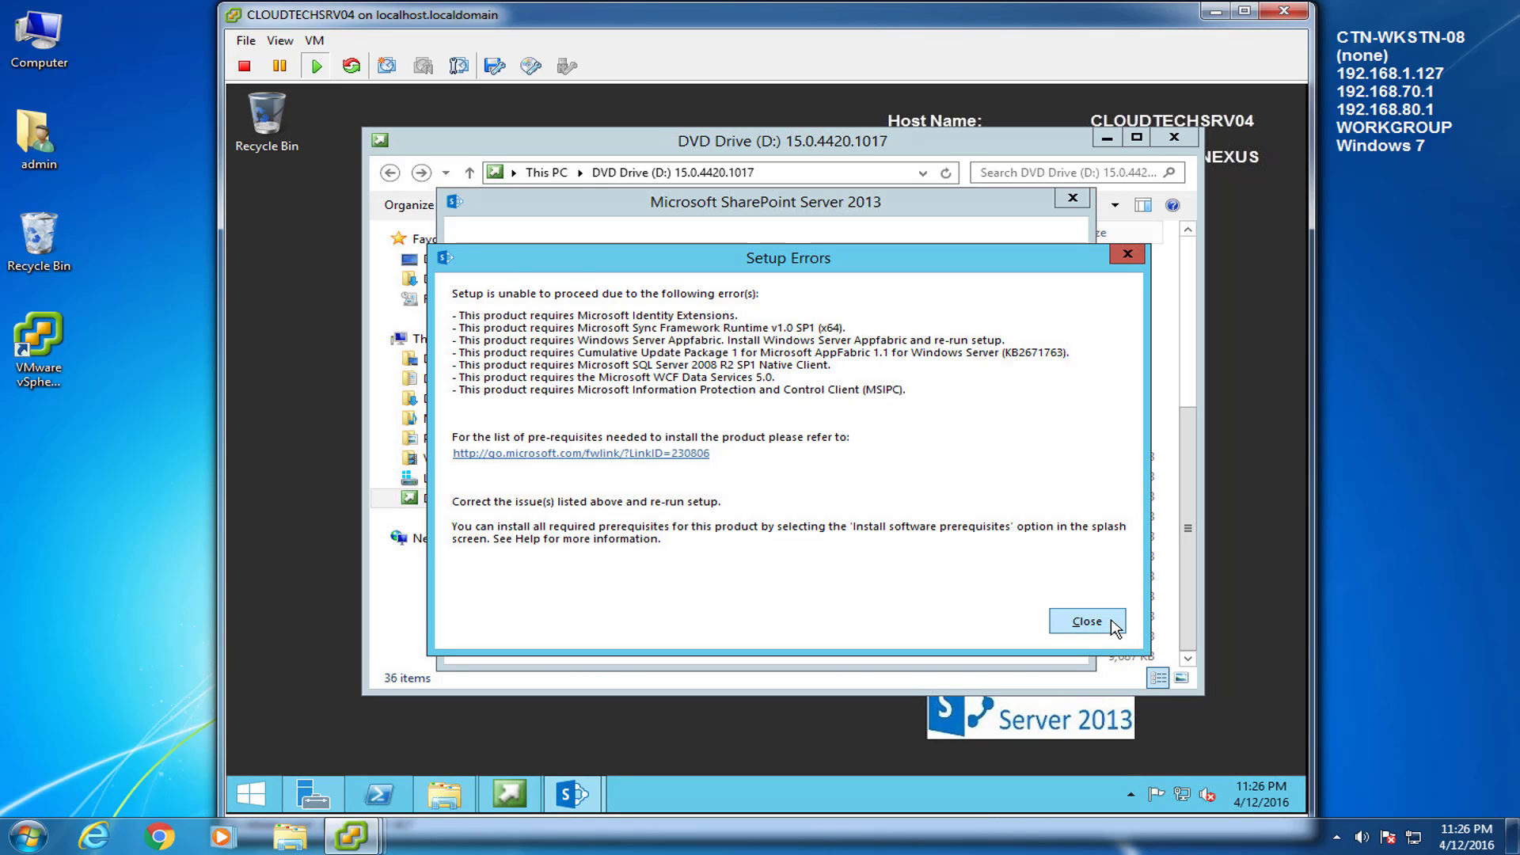
{"action": "left_click", "coordinate": [1086, 621]}
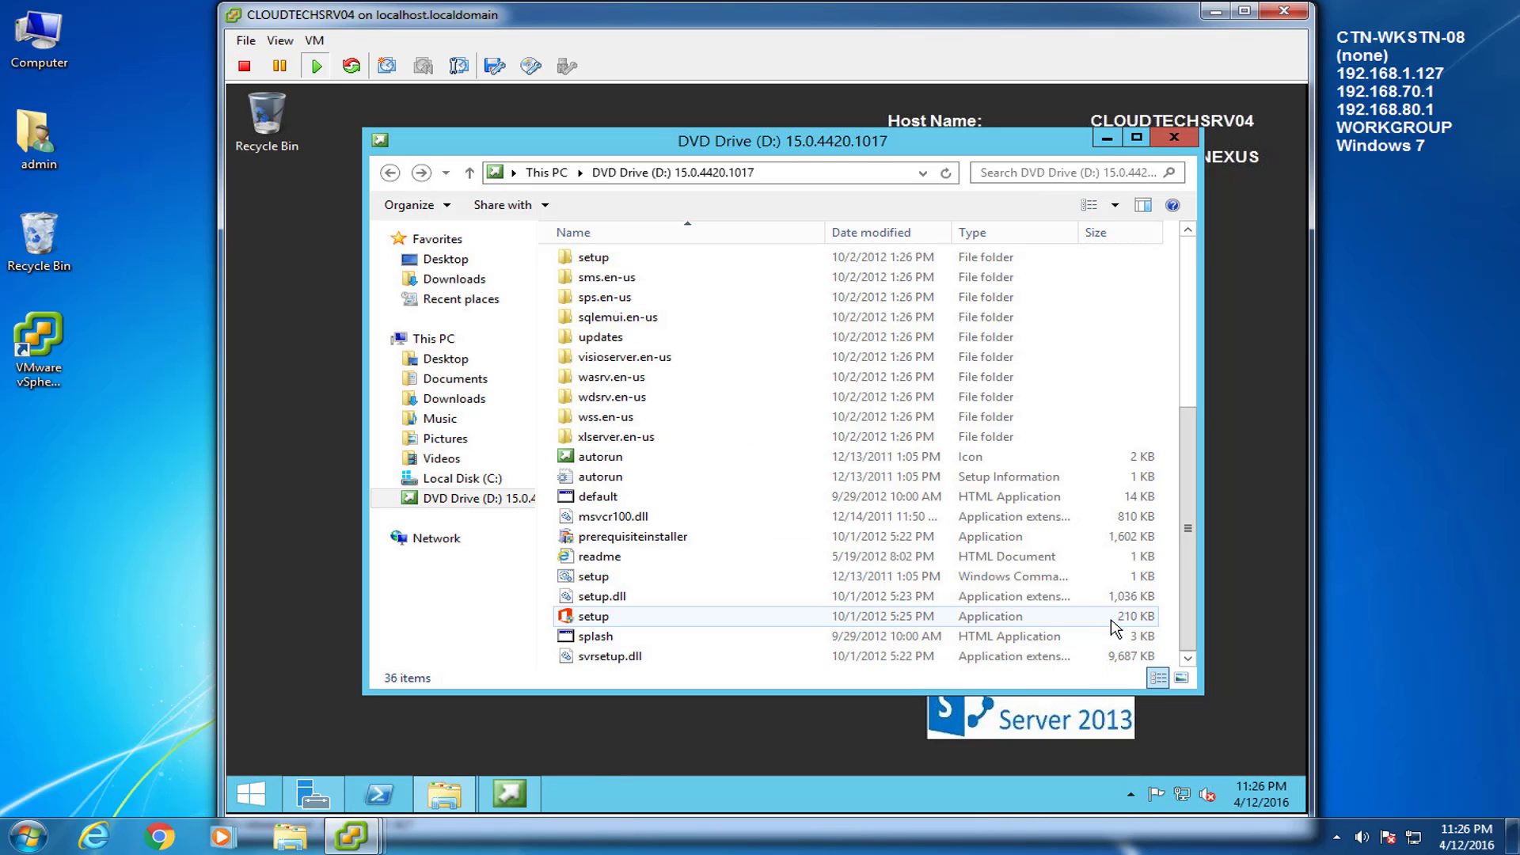
Open Downloads > SharePoint Server 2013 Prerequisites
{"action": "left_click", "coordinate": [471, 400]}
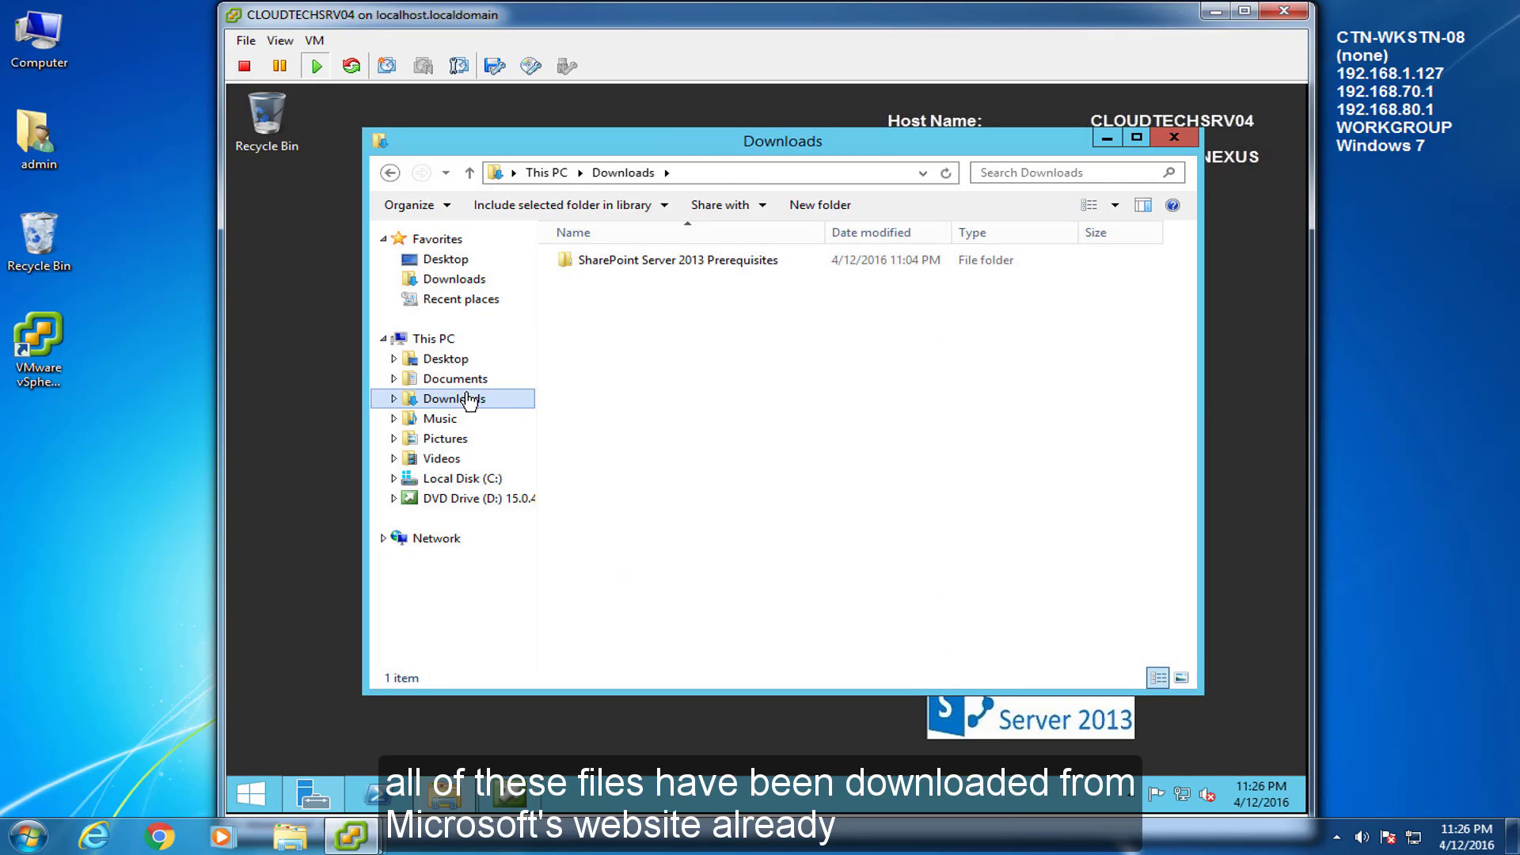
{"action": "left_click", "coordinate": [610, 268]}
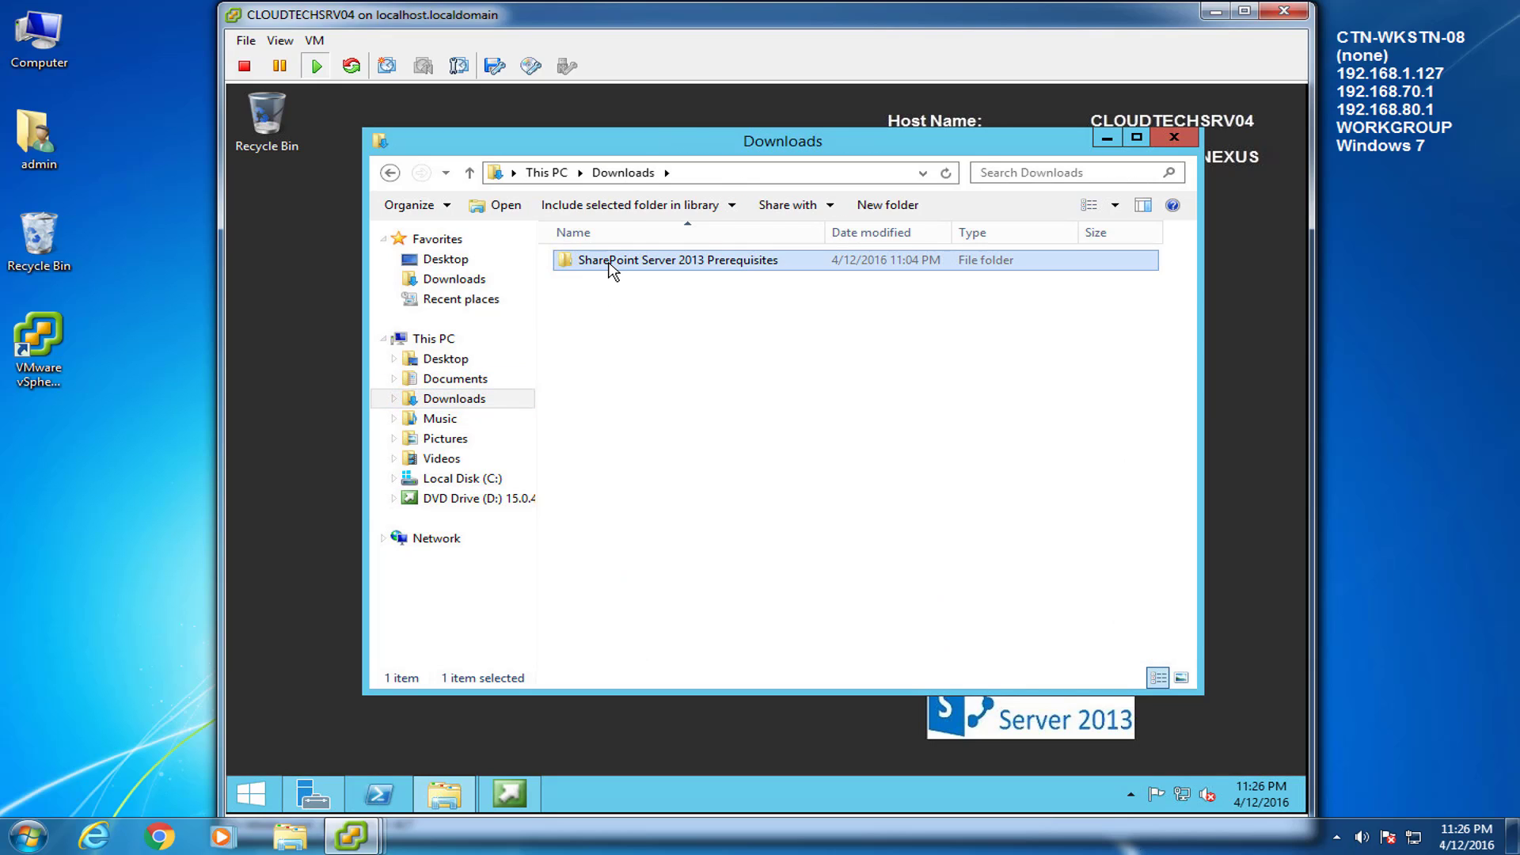
{"action": "double_click", "coordinate": [612, 268]}
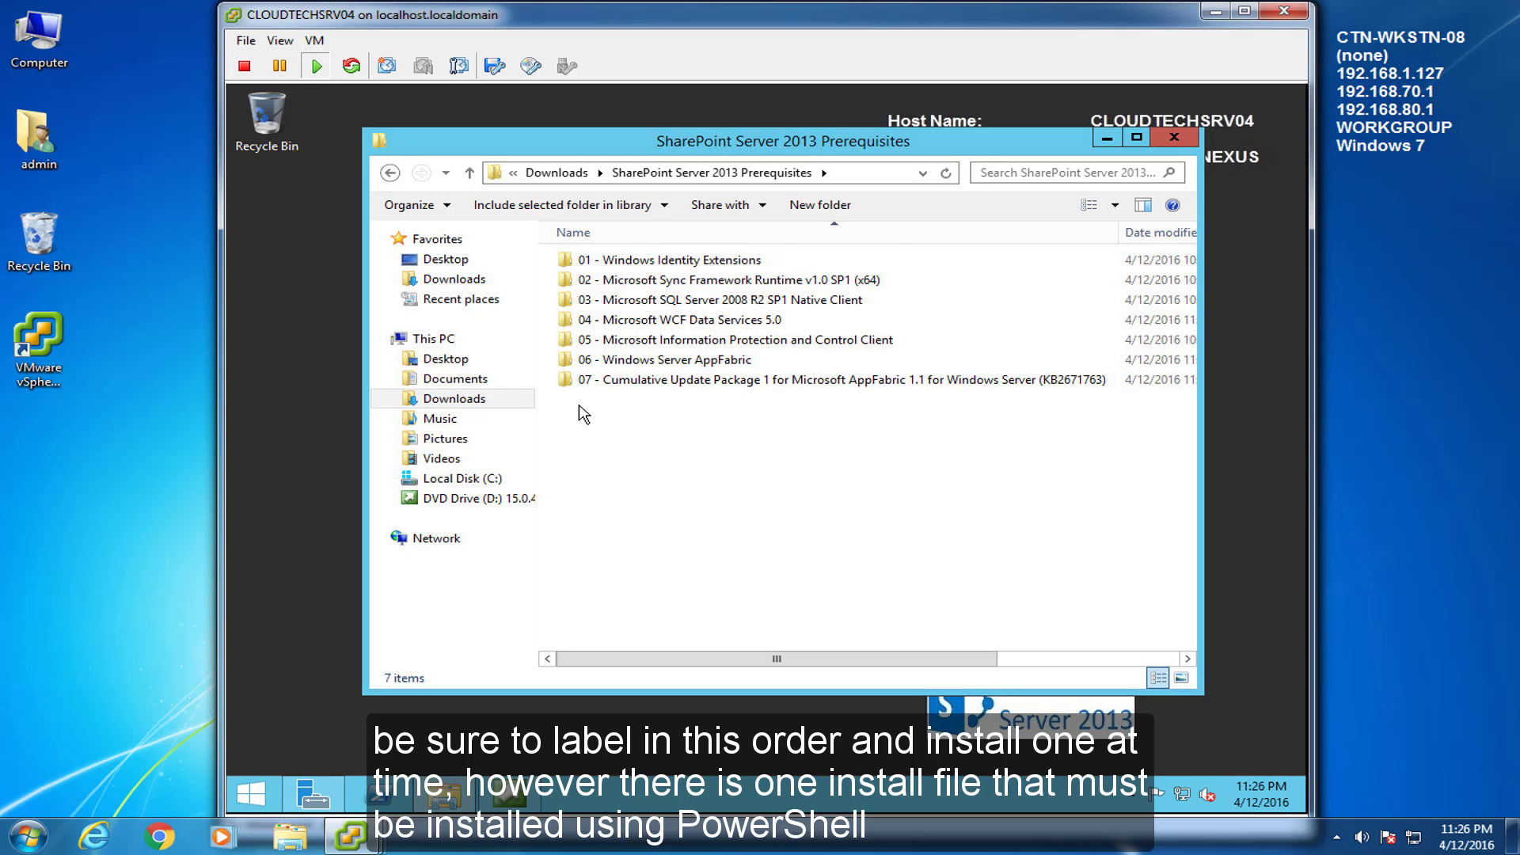
Install MicrosoftIdentityExtensions-64 from folder 01 - Windows Identity Extensions, accepting its license
{"action": "double_click", "coordinate": [583, 262]}
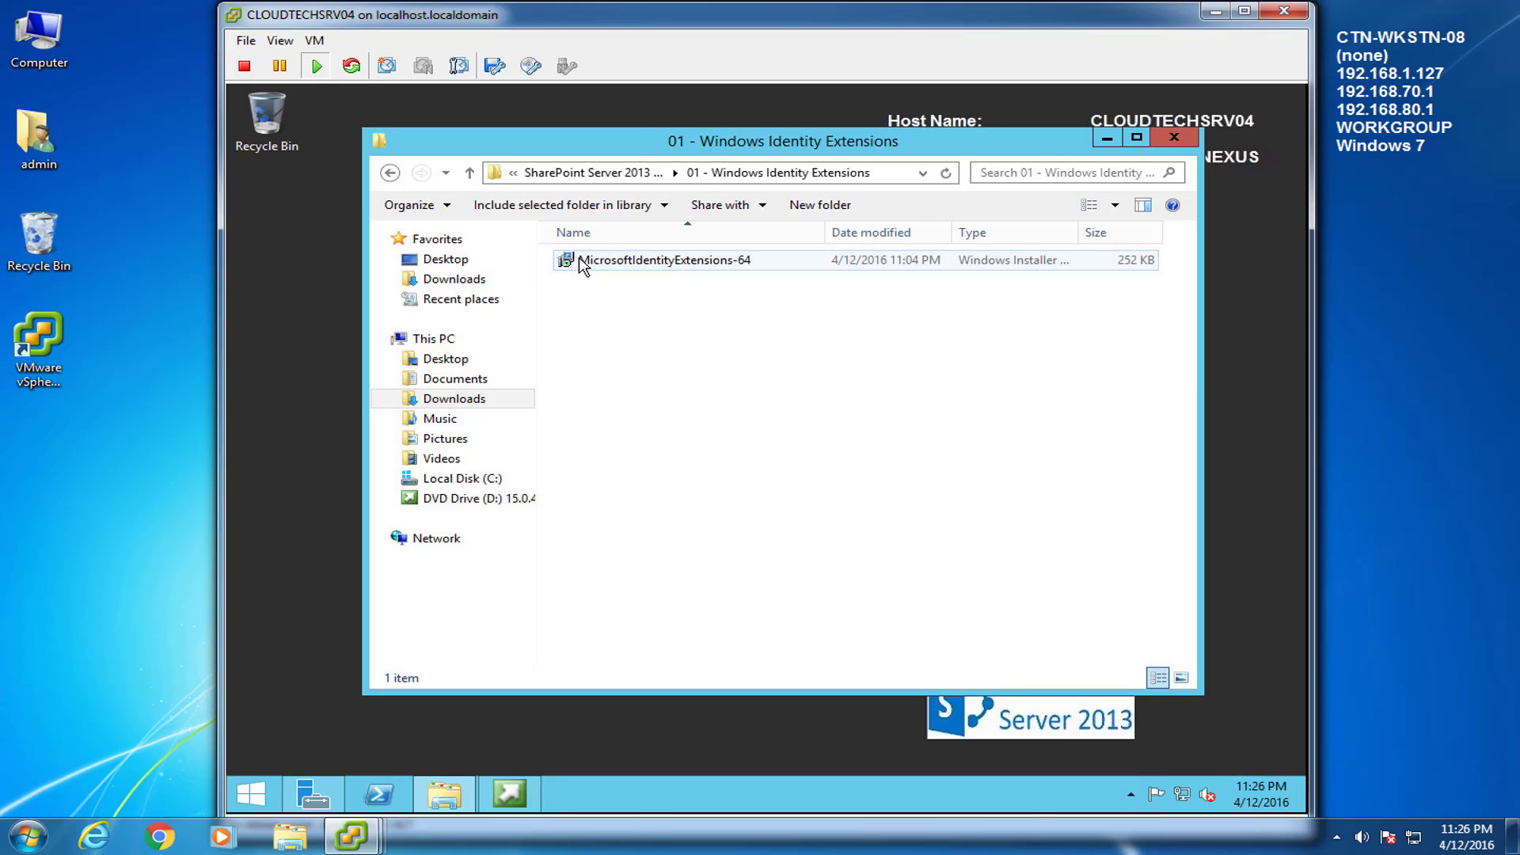
{"action": "left_click", "coordinate": [584, 263]}
{"action": "right_click", "coordinate": [584, 266]}
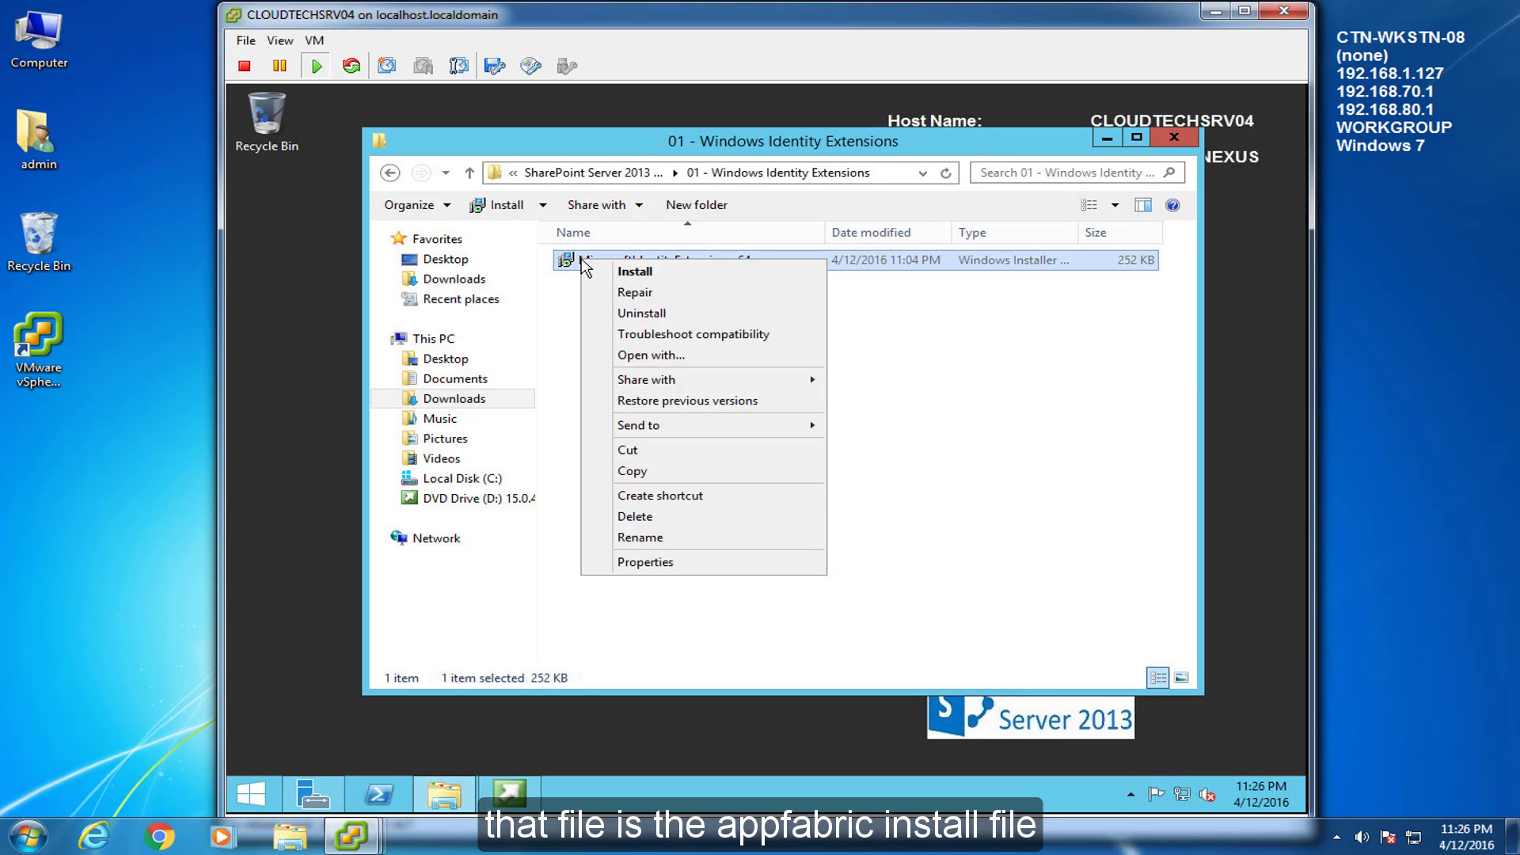
{"action": "key", "text": "Return"}
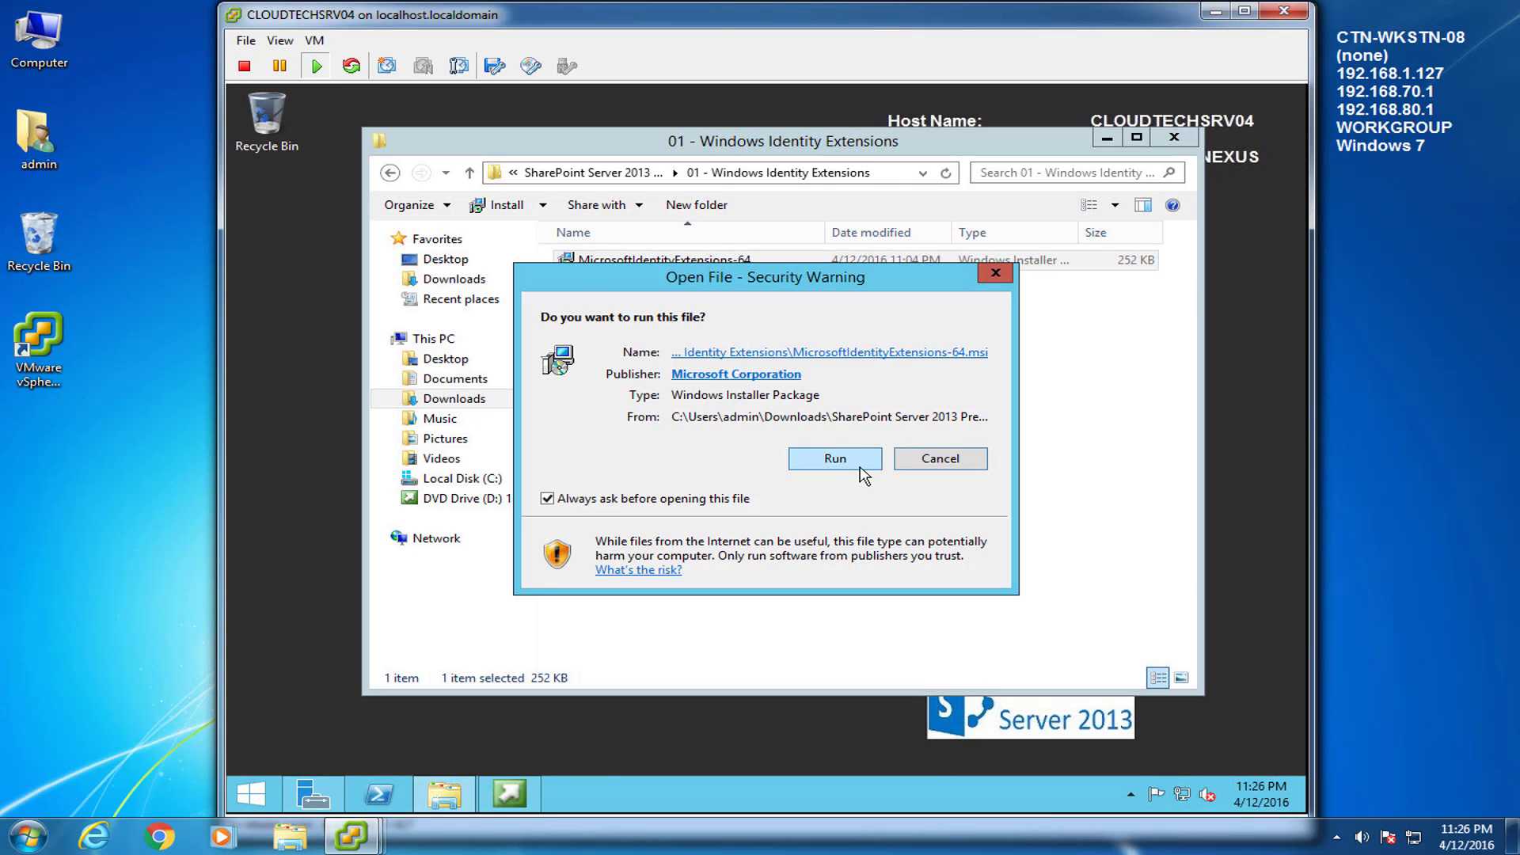
{"action": "left_click", "coordinate": [835, 460]}
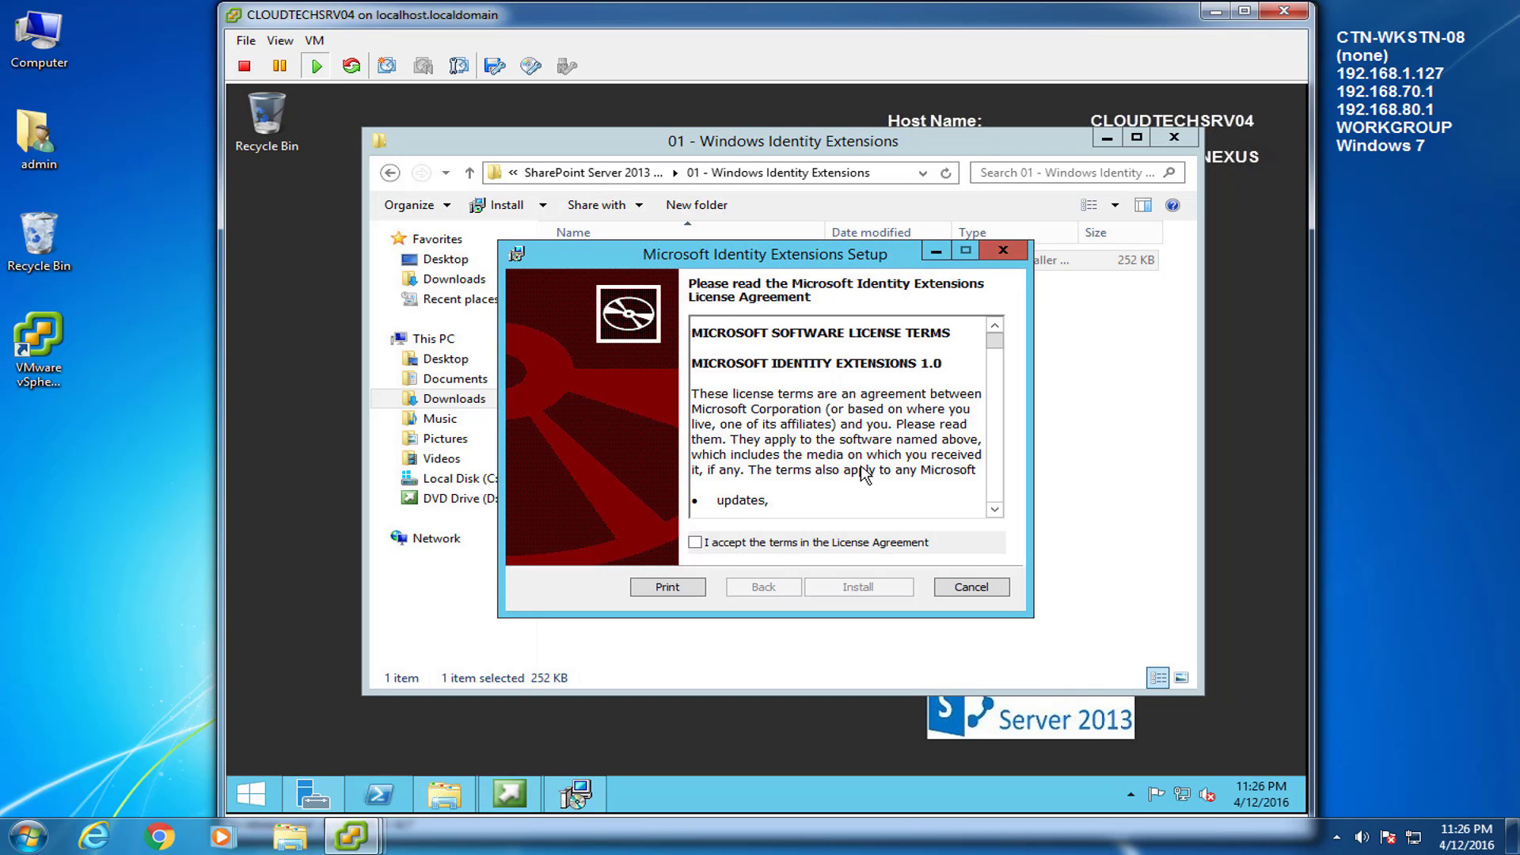
{"action": "left_click", "coordinate": [704, 543]}
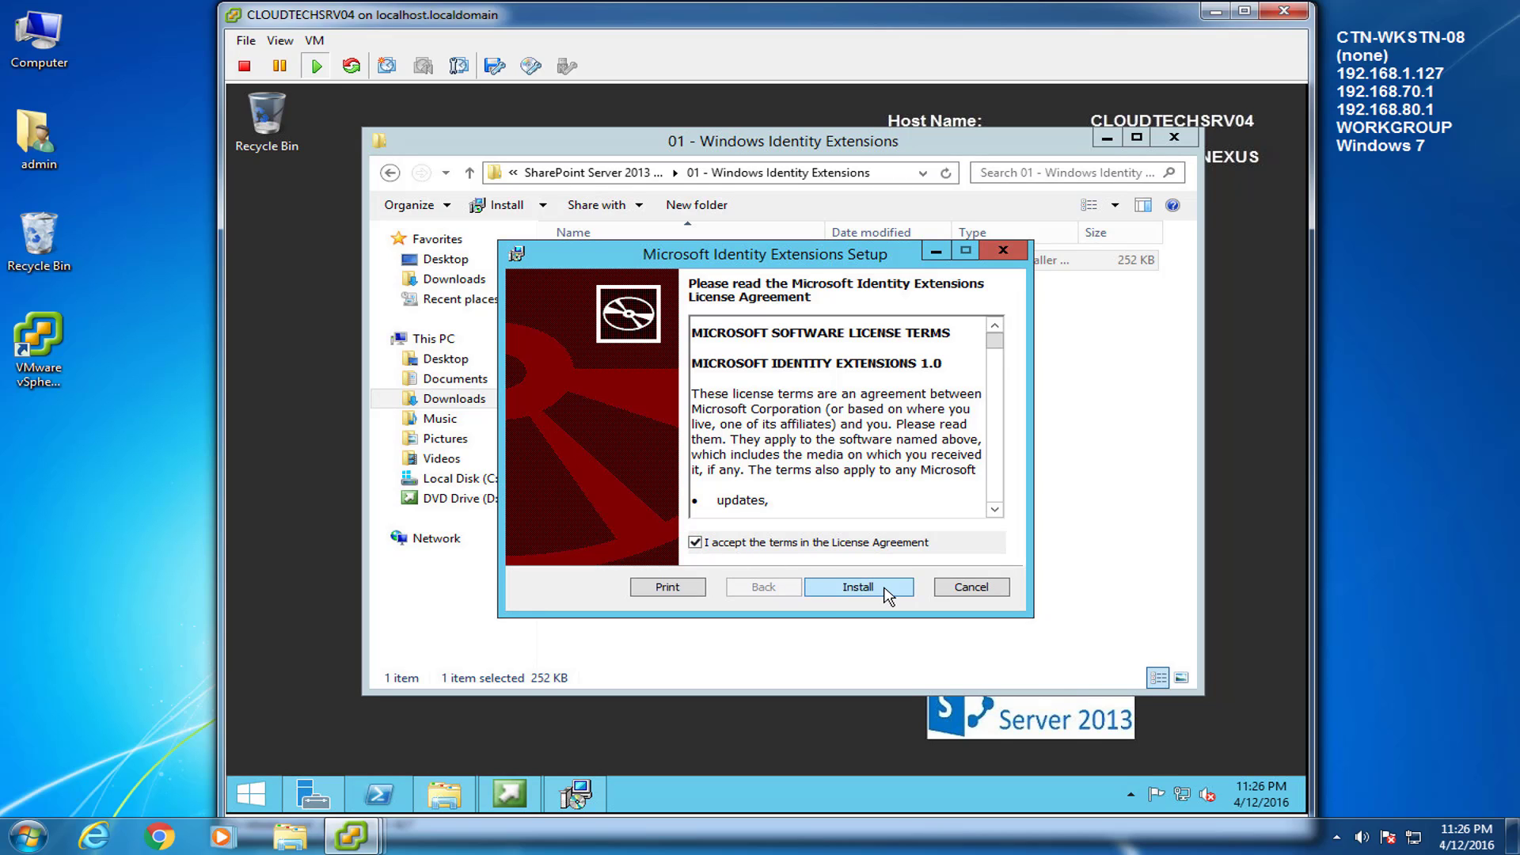
{"action": "left_click", "coordinate": [855, 587]}
{"action": "left_click", "coordinate": [859, 476]}
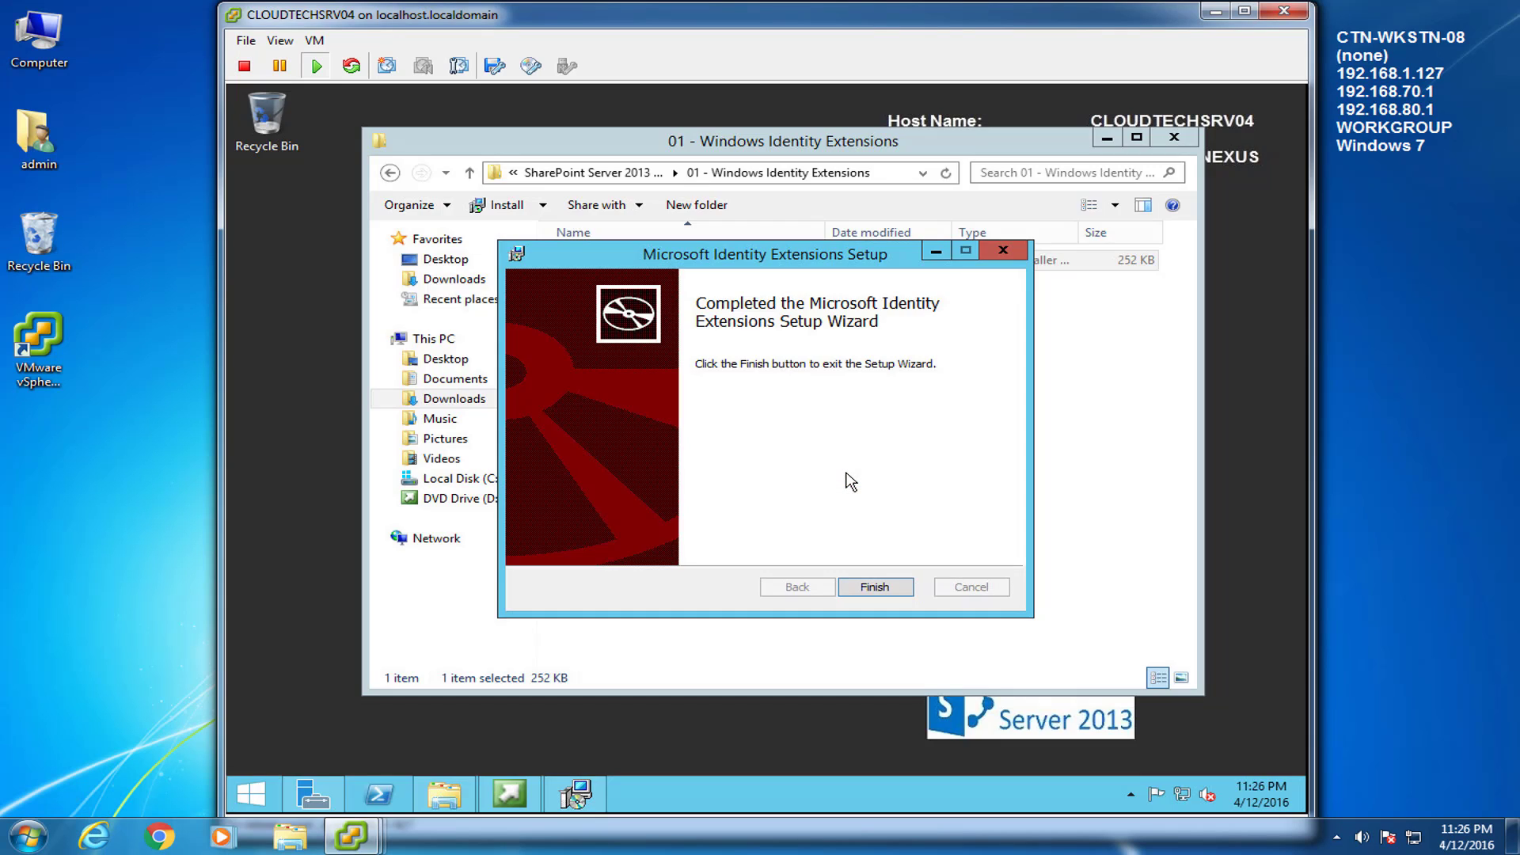
{"action": "left_click", "coordinate": [879, 589]}
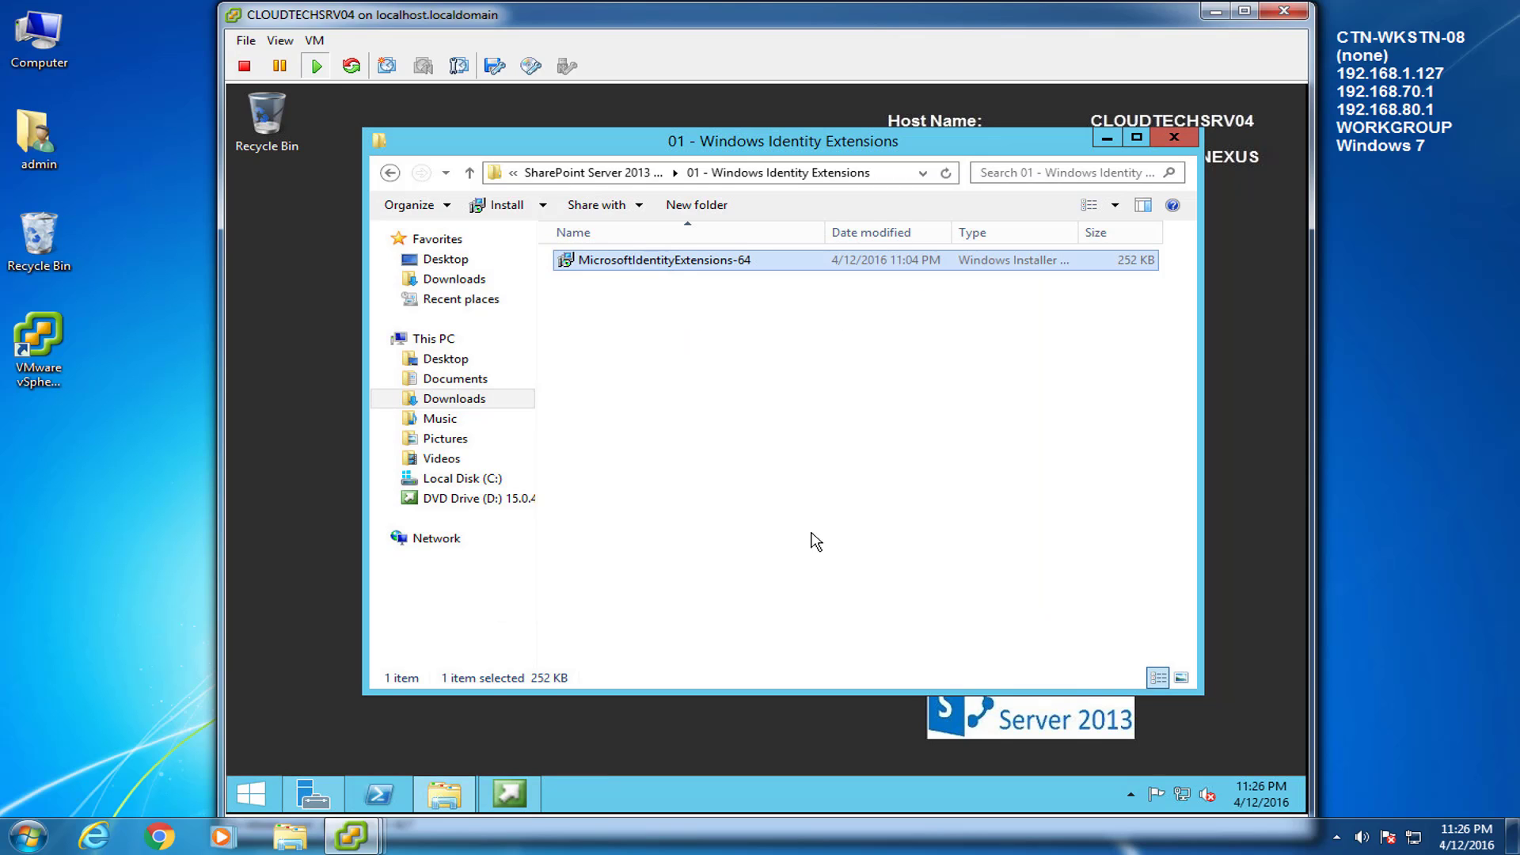
{"action": "left_click", "coordinate": [390, 173]}
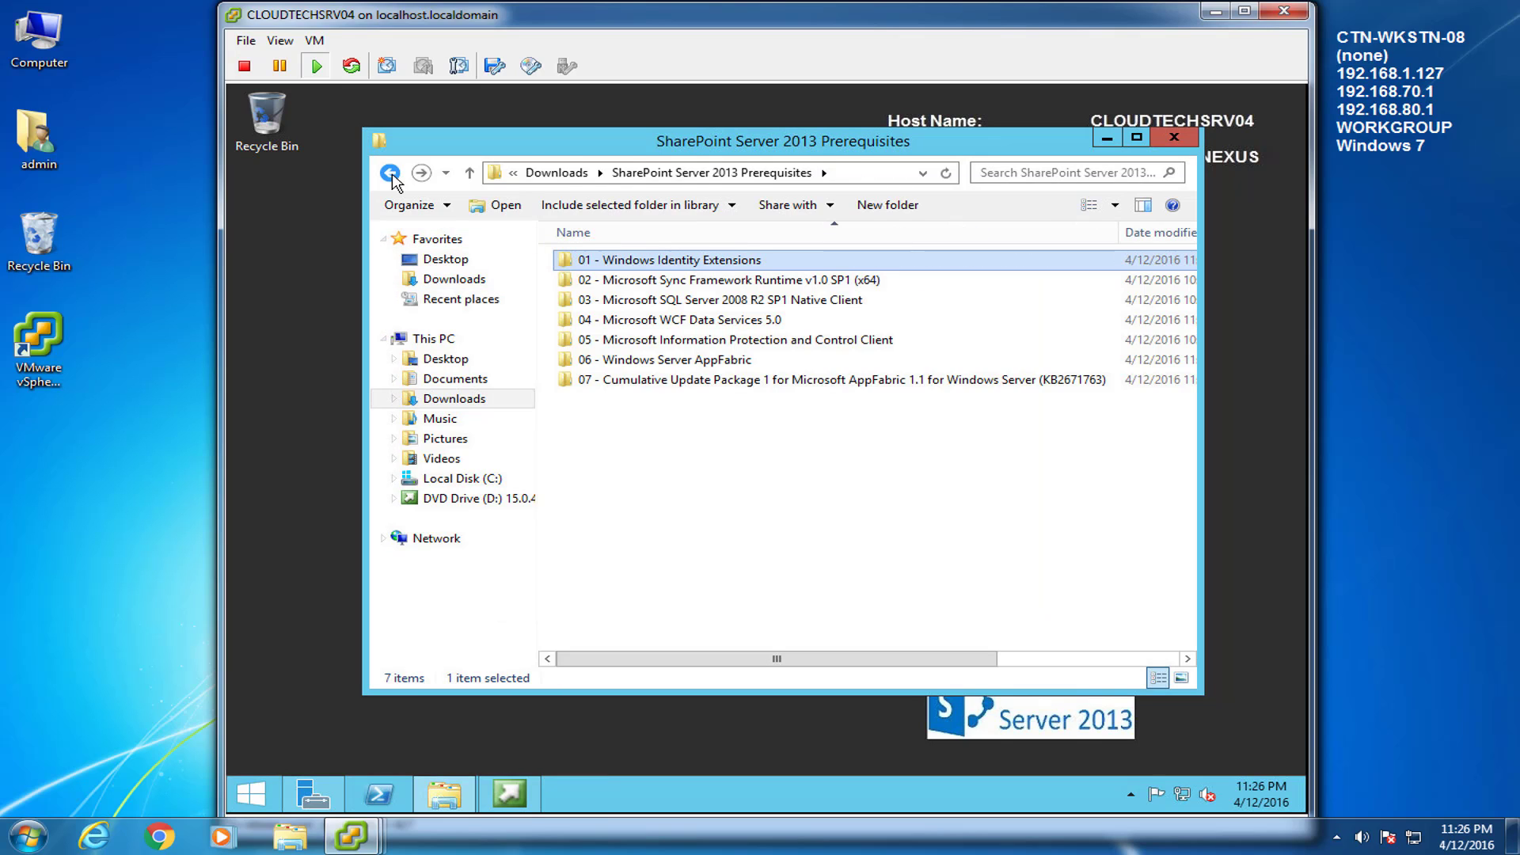
Install Synchronization.msi from folder 02, accepting the license, then return to the prerequisites folder
{"action": "double_click", "coordinate": [628, 285]}
{"action": "left_click", "coordinate": [572, 262]}
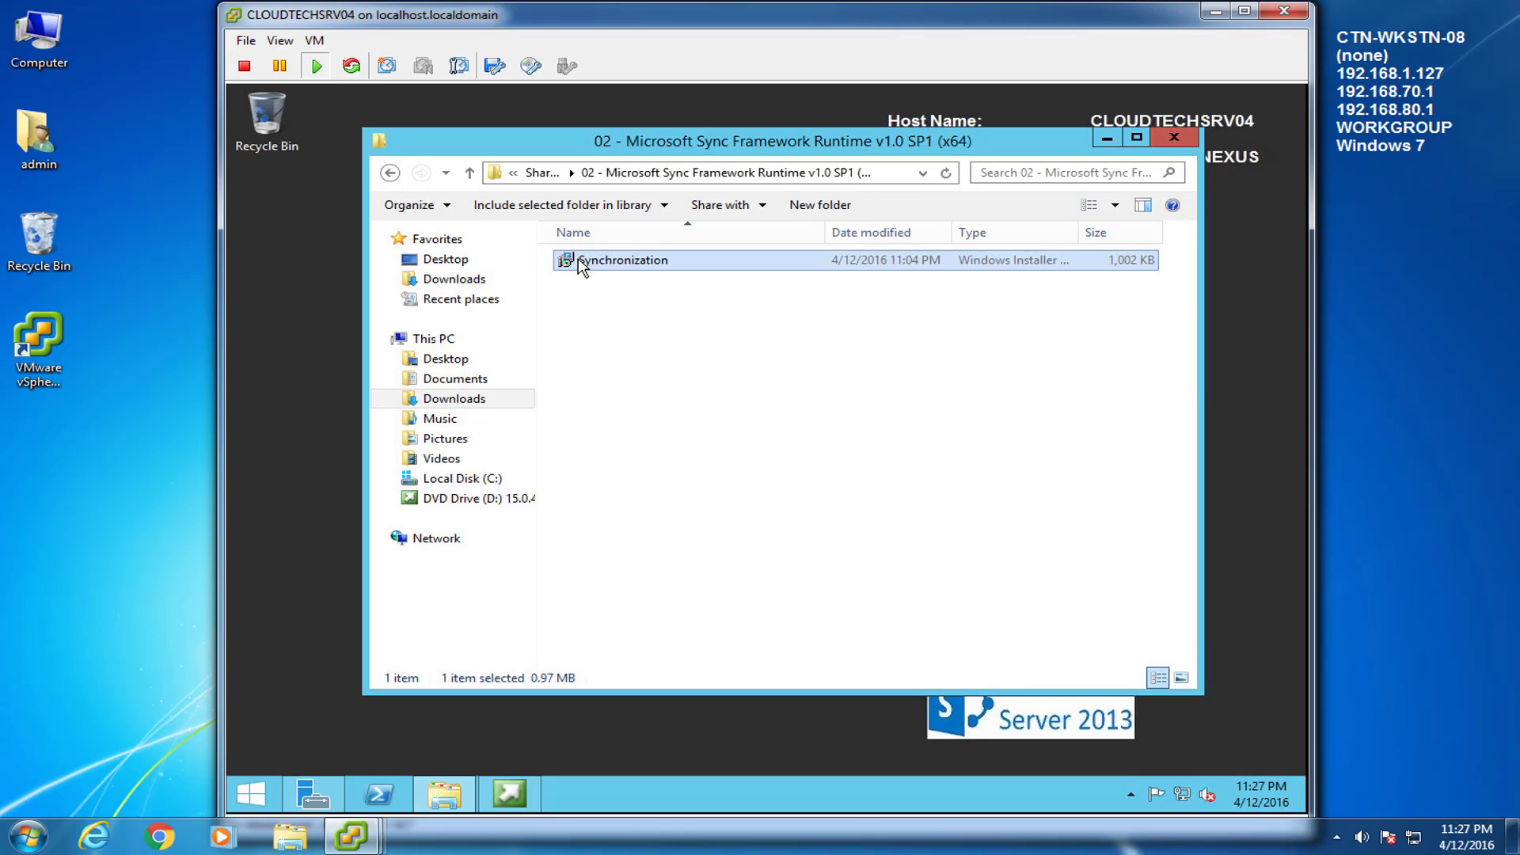
{"action": "double_click", "coordinate": [572, 264]}
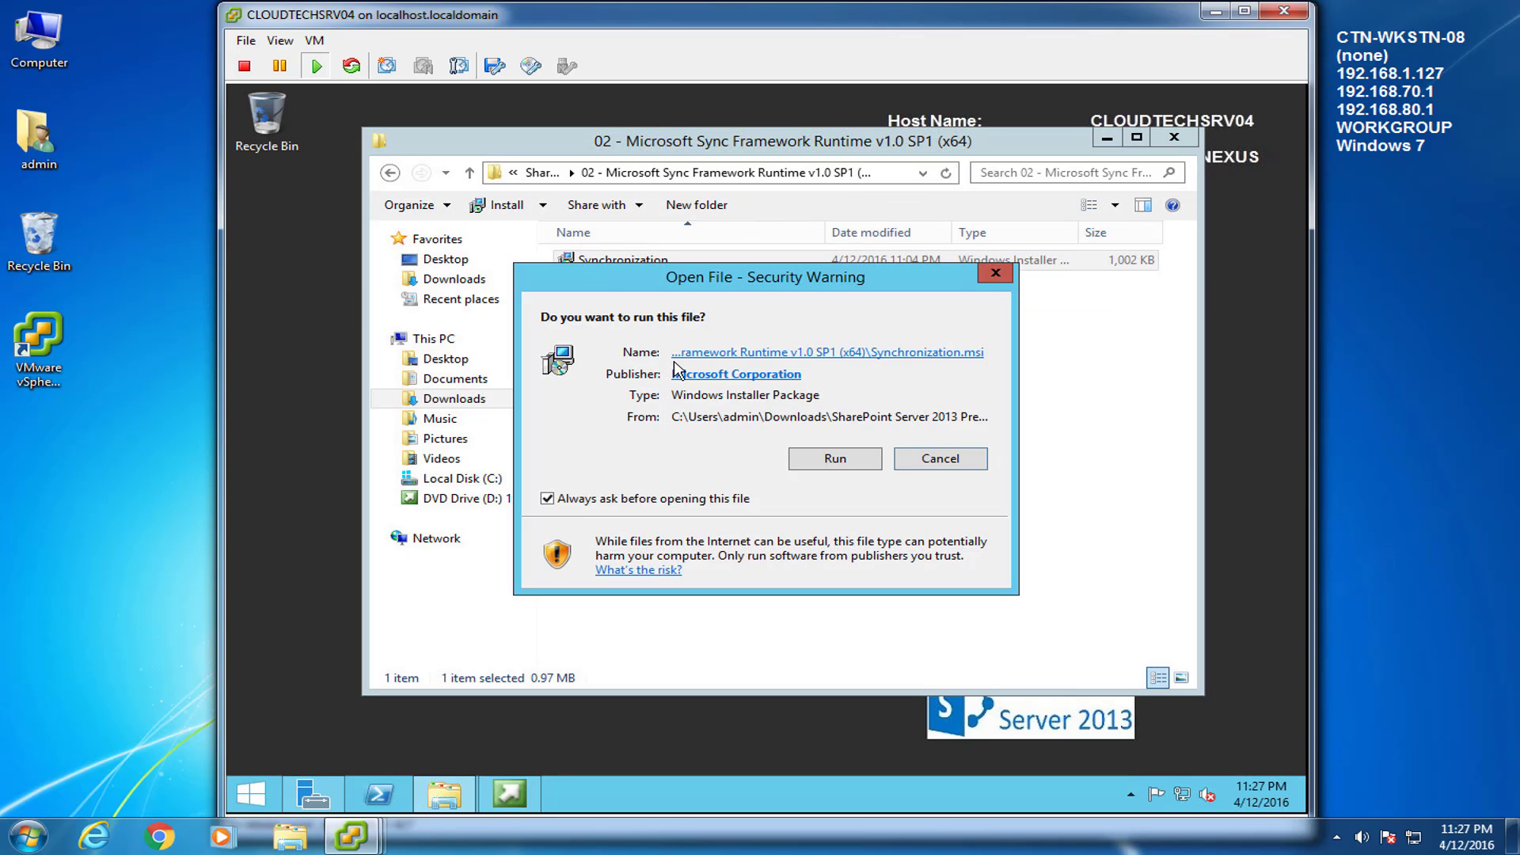
{"action": "left_click", "coordinate": [834, 461]}
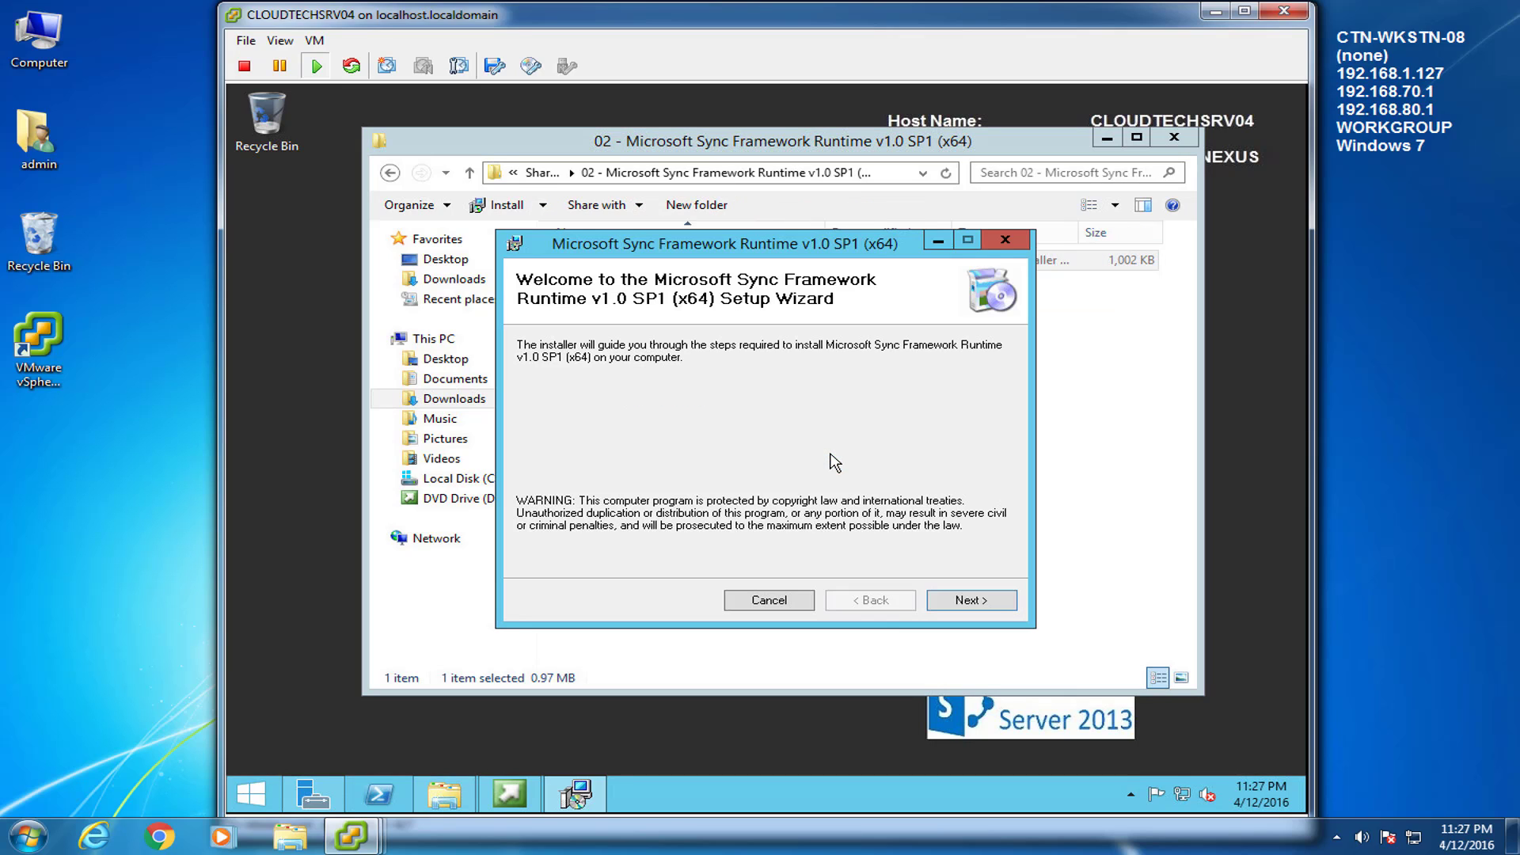
{"action": "left_click", "coordinate": [947, 605]}
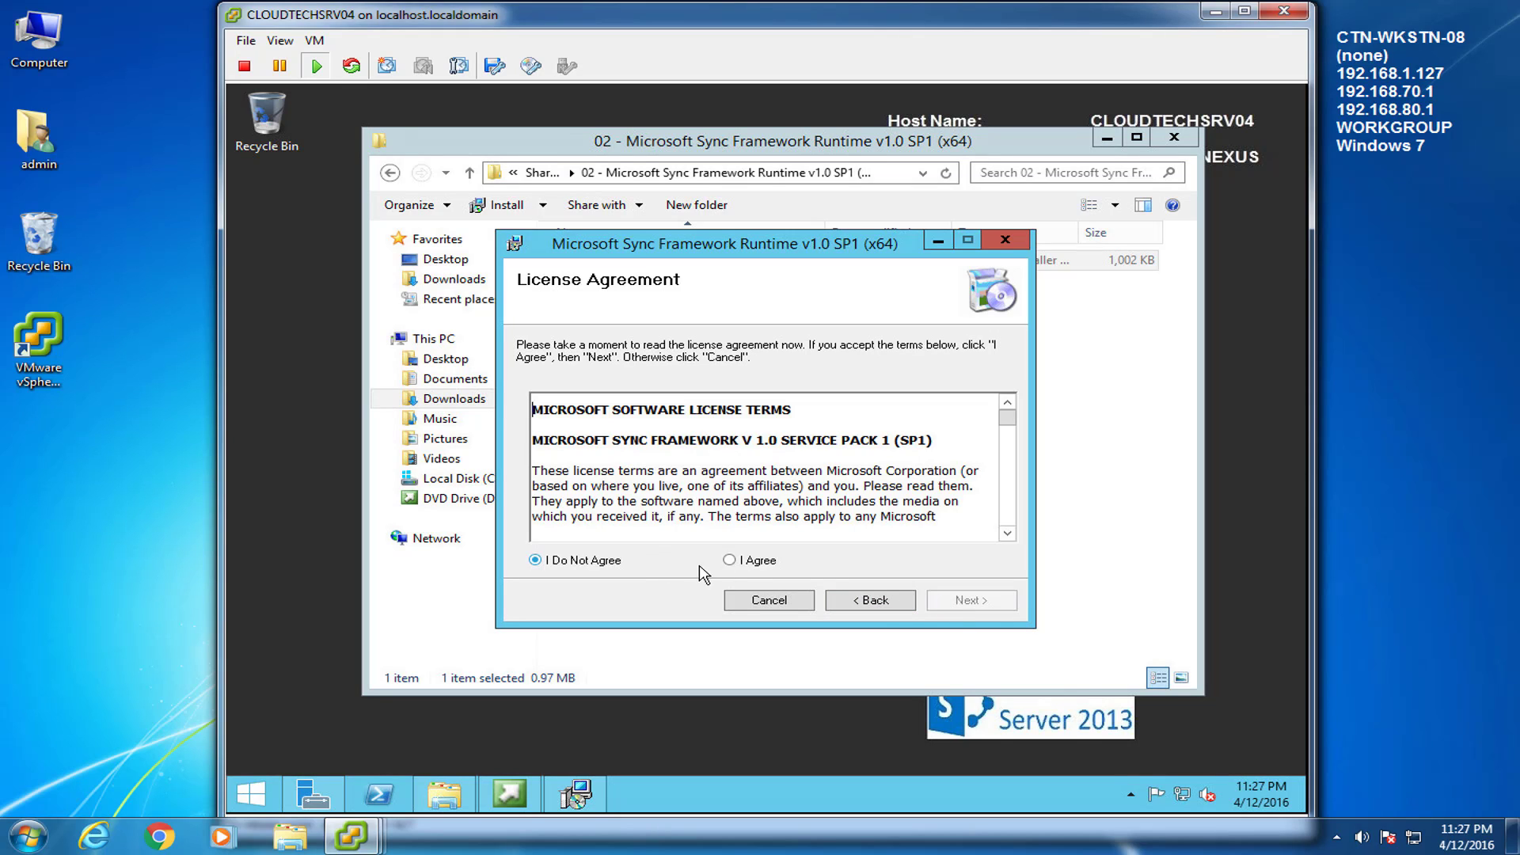
{"action": "left_click", "coordinate": [730, 561]}
{"action": "left_click", "coordinate": [977, 603]}
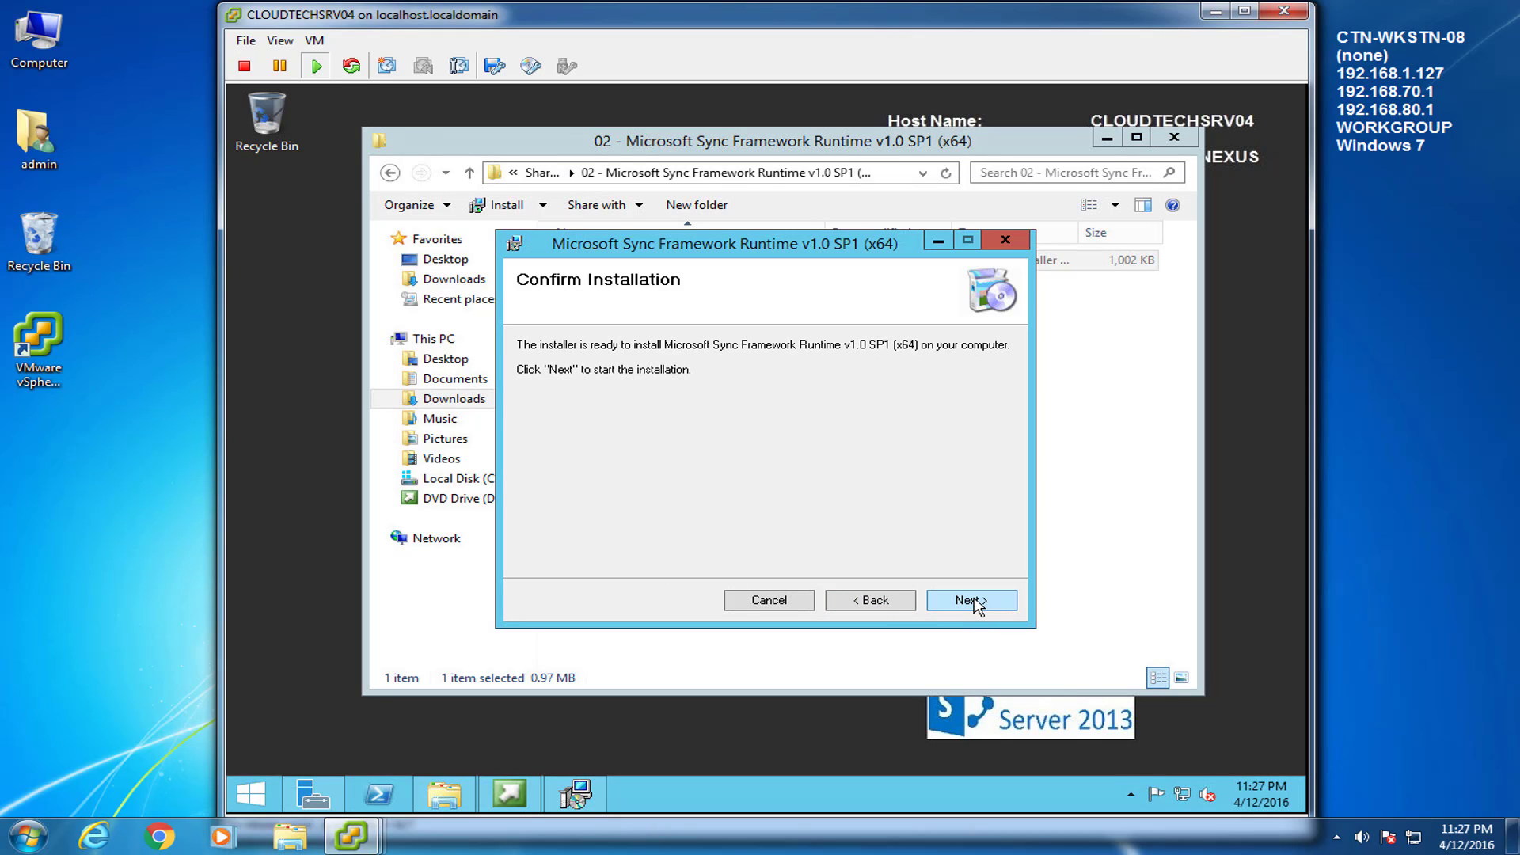
{"action": "left_click", "coordinate": [974, 602]}
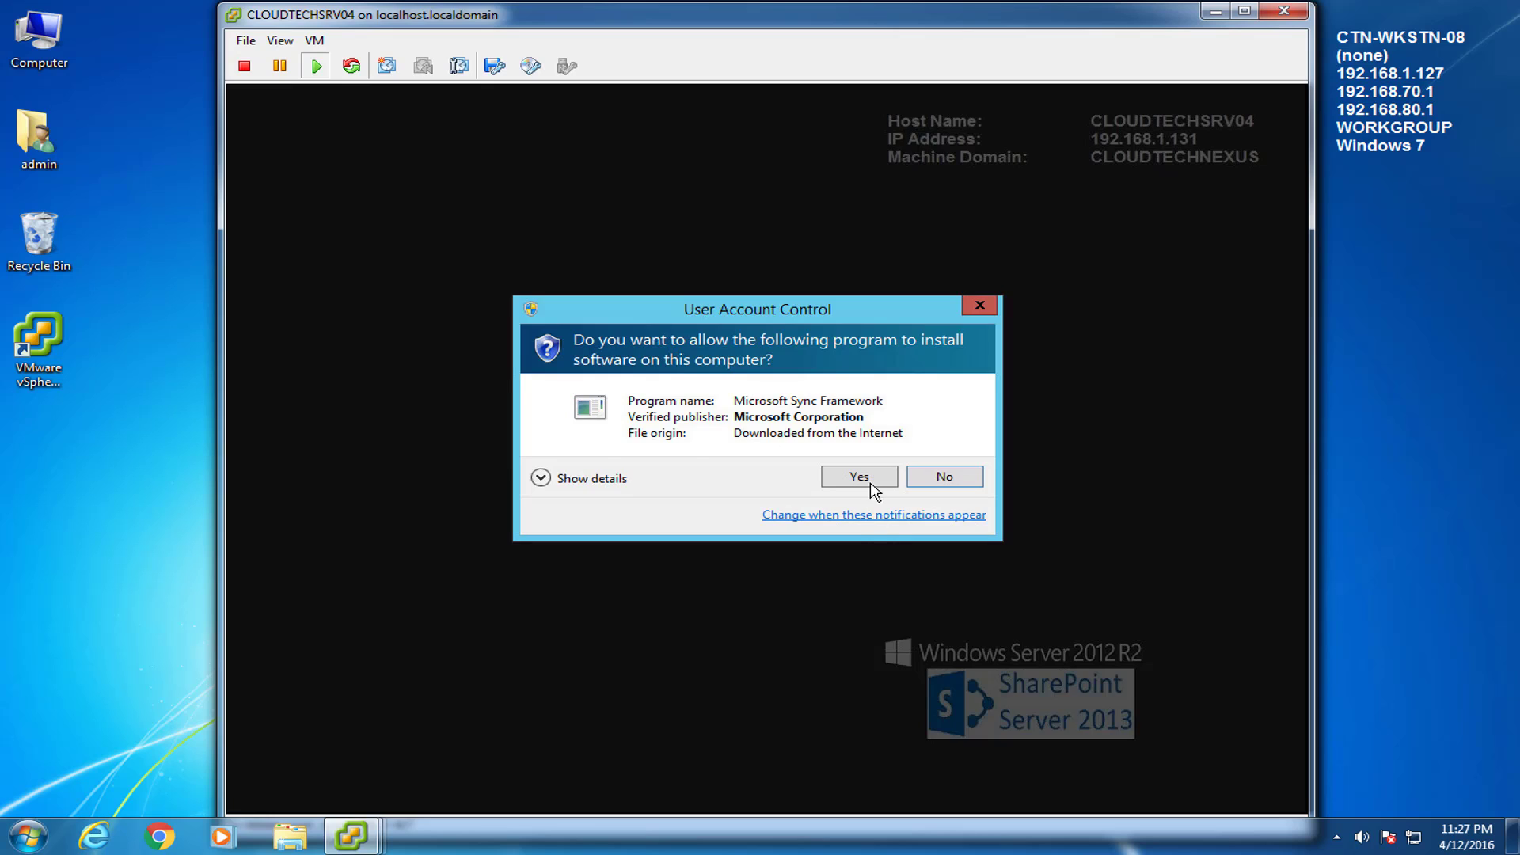
{"action": "left_click", "coordinate": [871, 478]}
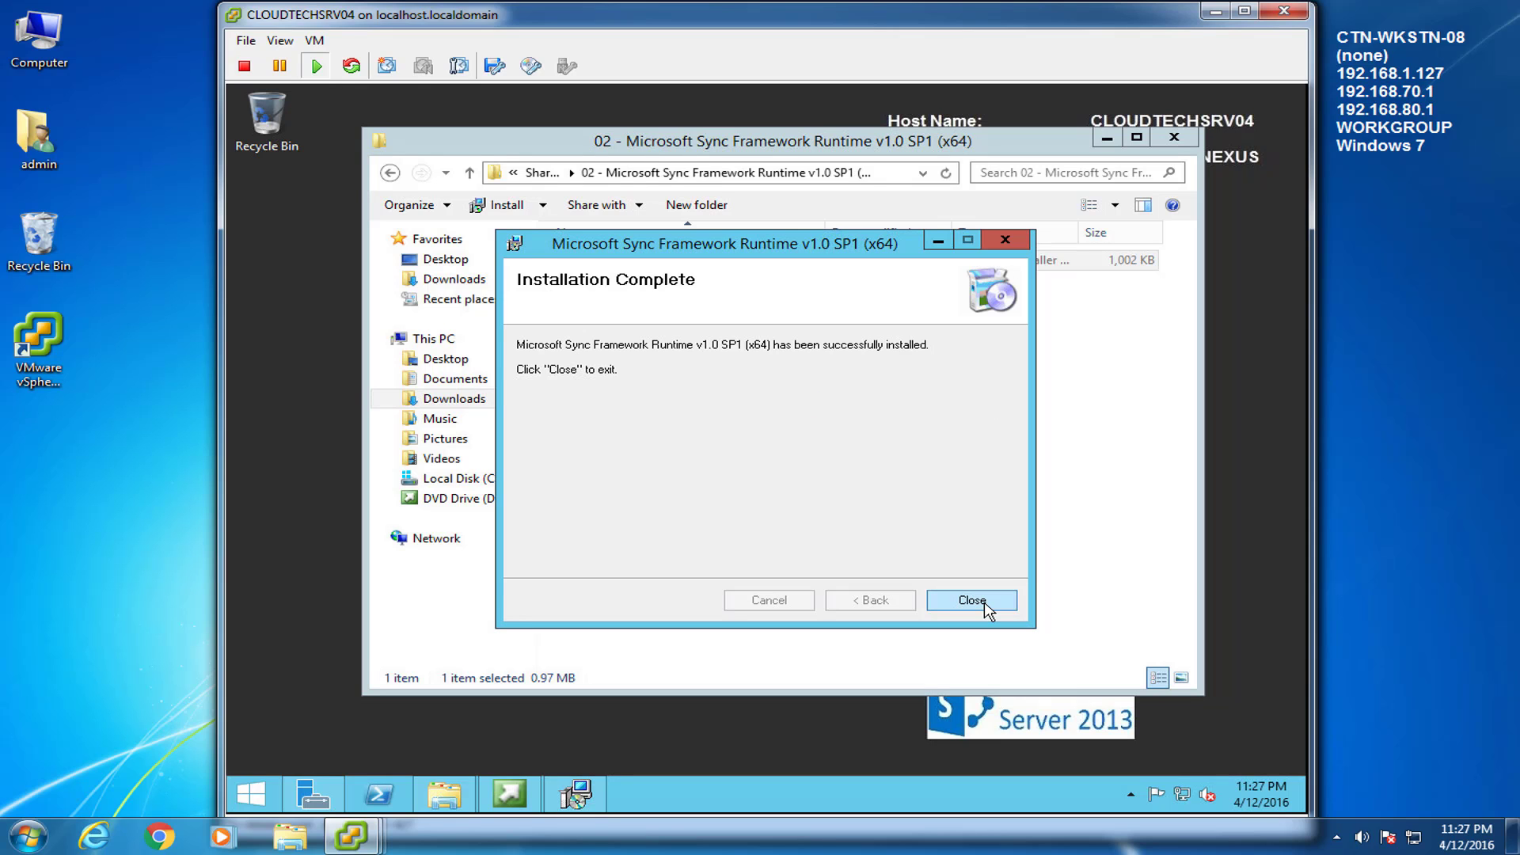
{"action": "left_click", "coordinate": [985, 602]}
{"action": "left_click", "coordinate": [390, 172]}
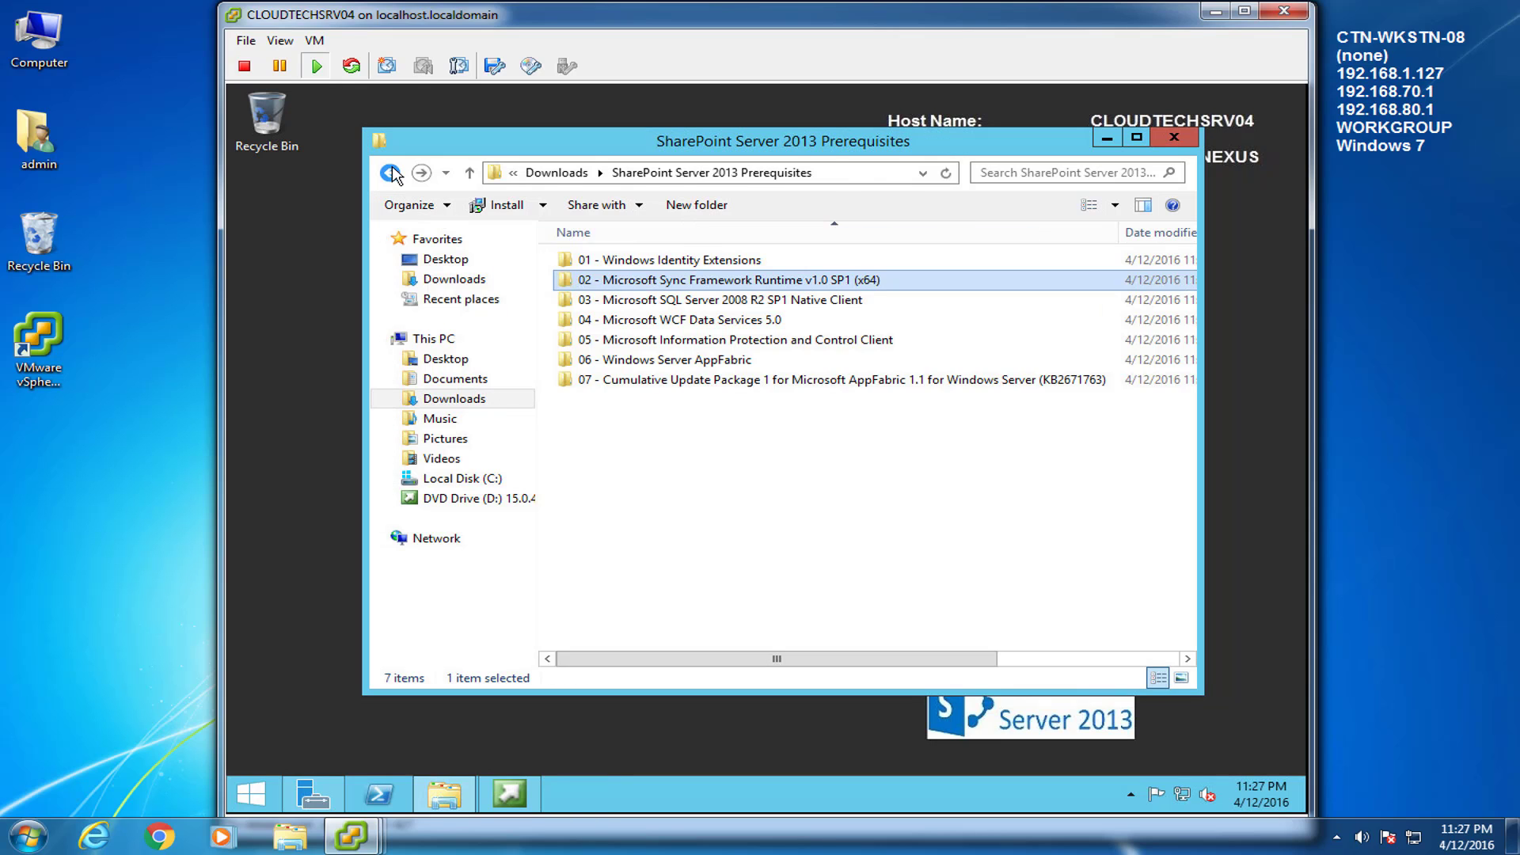
Launch sqlncli from folder 03 and accept its license terms
{"action": "left_click", "coordinate": [639, 302]}
{"action": "double_click", "coordinate": [640, 302]}
{"action": "double_click", "coordinate": [597, 260]}
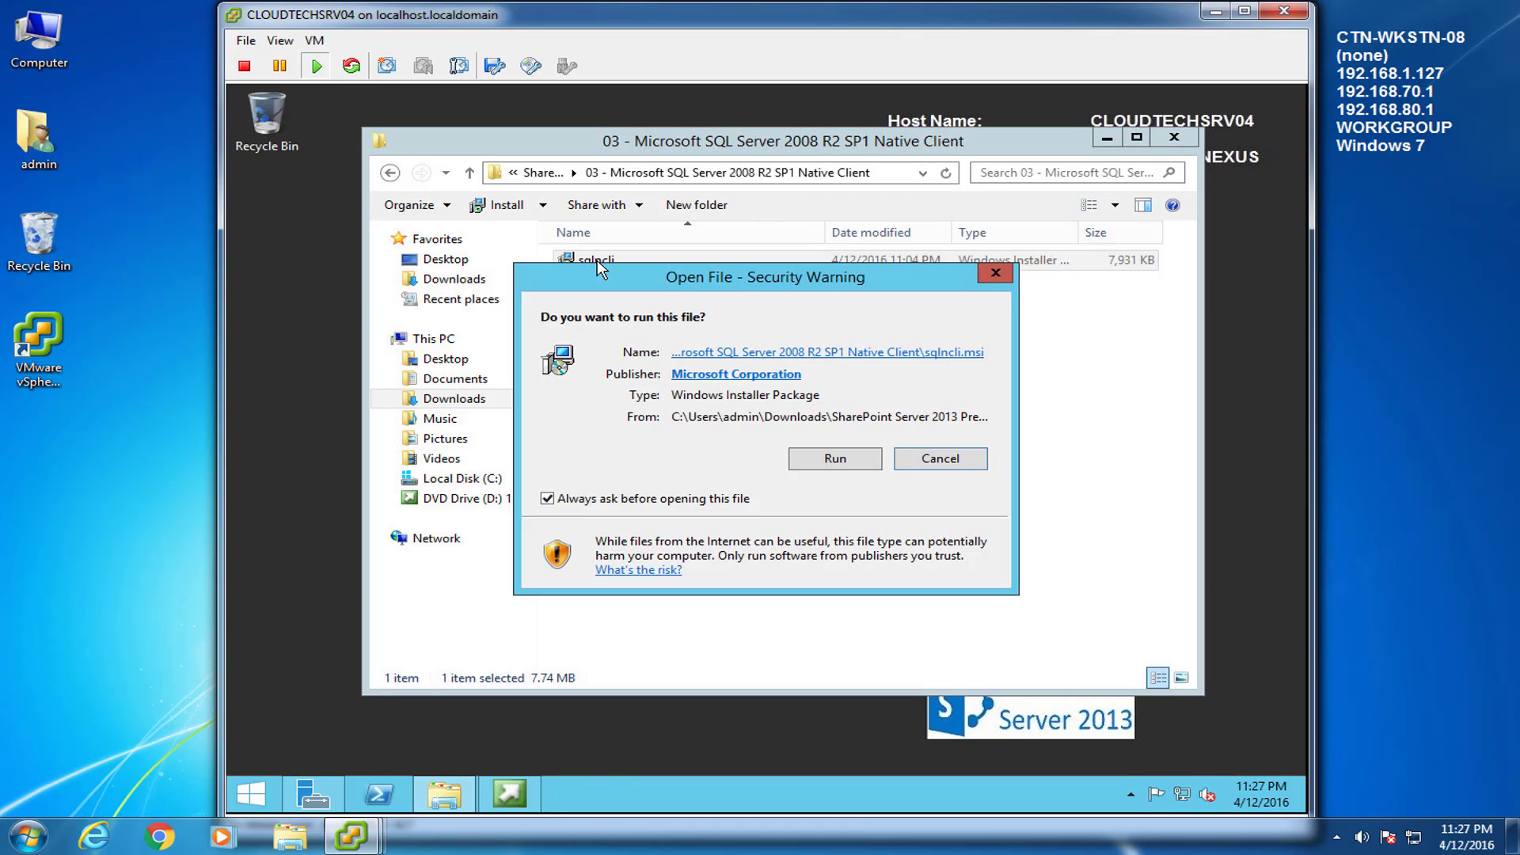
{"action": "left_click", "coordinate": [836, 459]}
{"action": "left_click", "coordinate": [871, 592]}
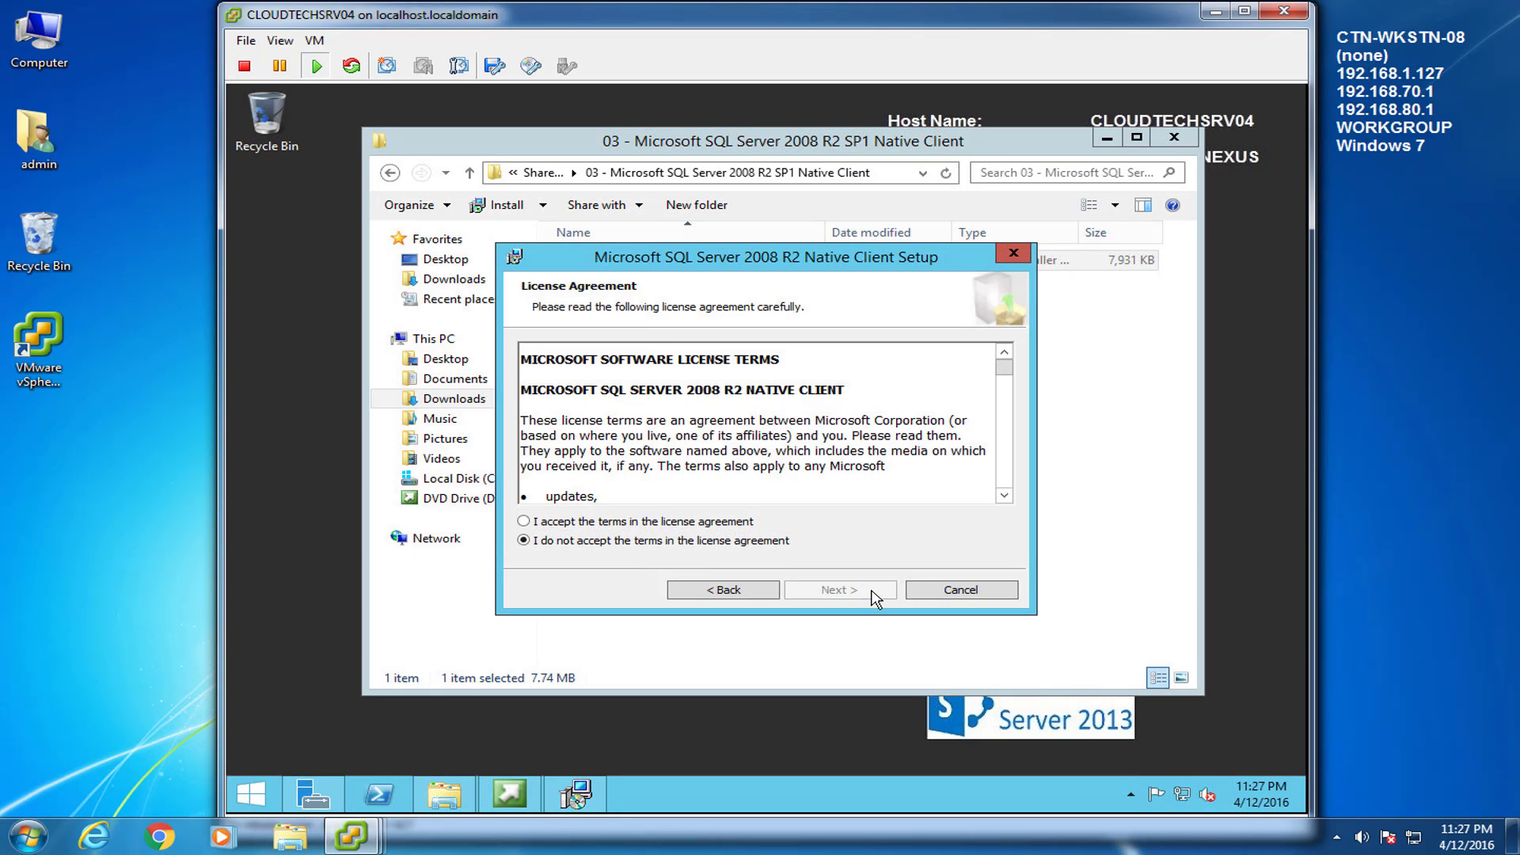
{"action": "left_click", "coordinate": [625, 524]}
{"action": "left_click", "coordinate": [867, 595]}
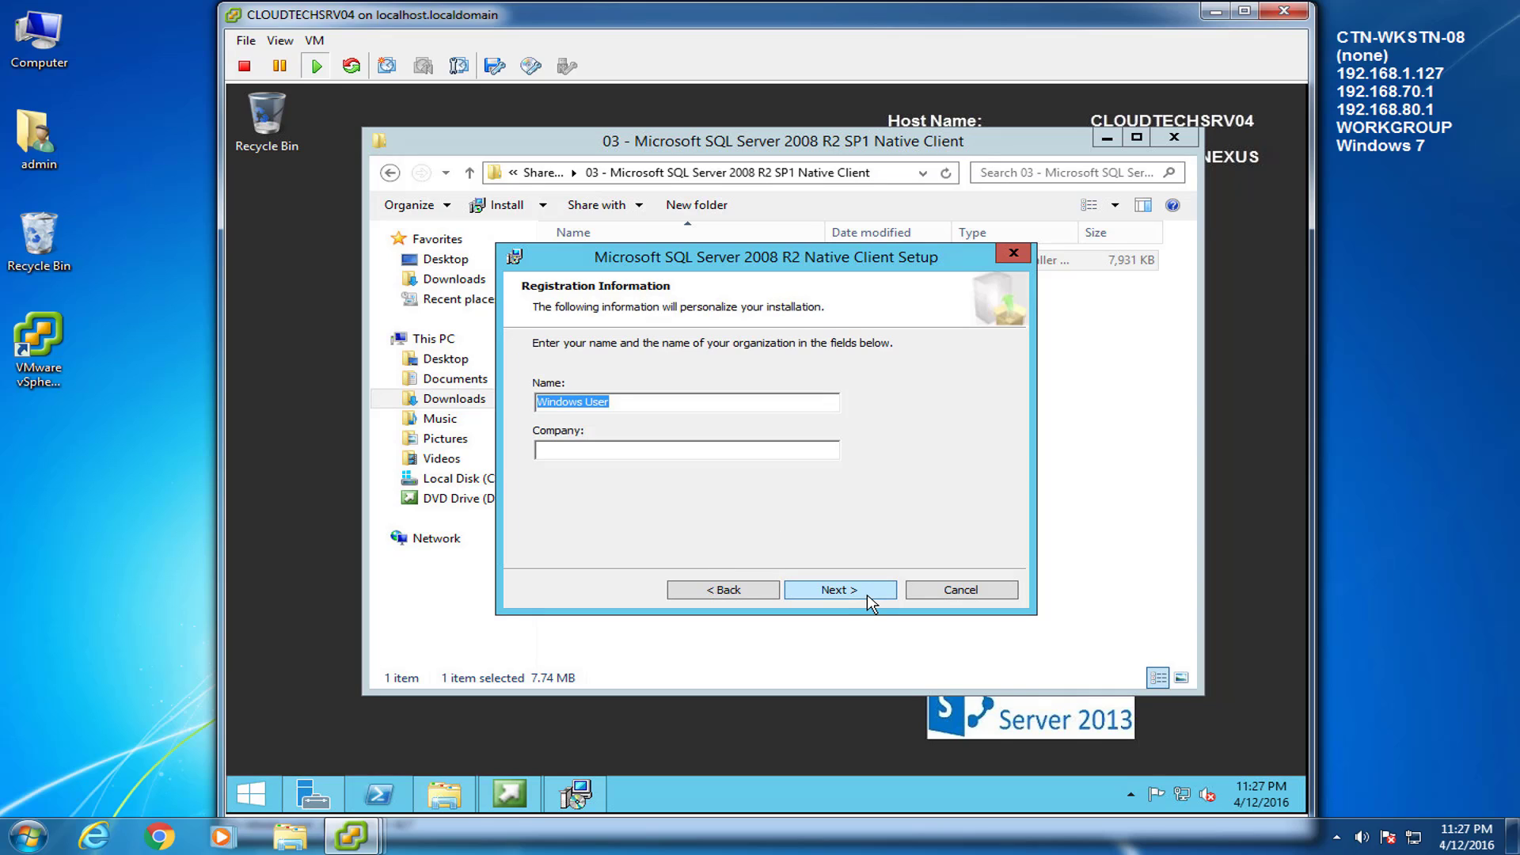
Register name 'admin' with the company, keep default features, and install the Native Client
{"action": "left_click", "coordinate": [740, 401]}
{"action": "key", "text": "ctrl+shift+Left"}
{"action": "key", "text": "ctrl+shift+Left"}
{"action": "type", "text": "admin"}
{"action": "key", "text": "Tab"}
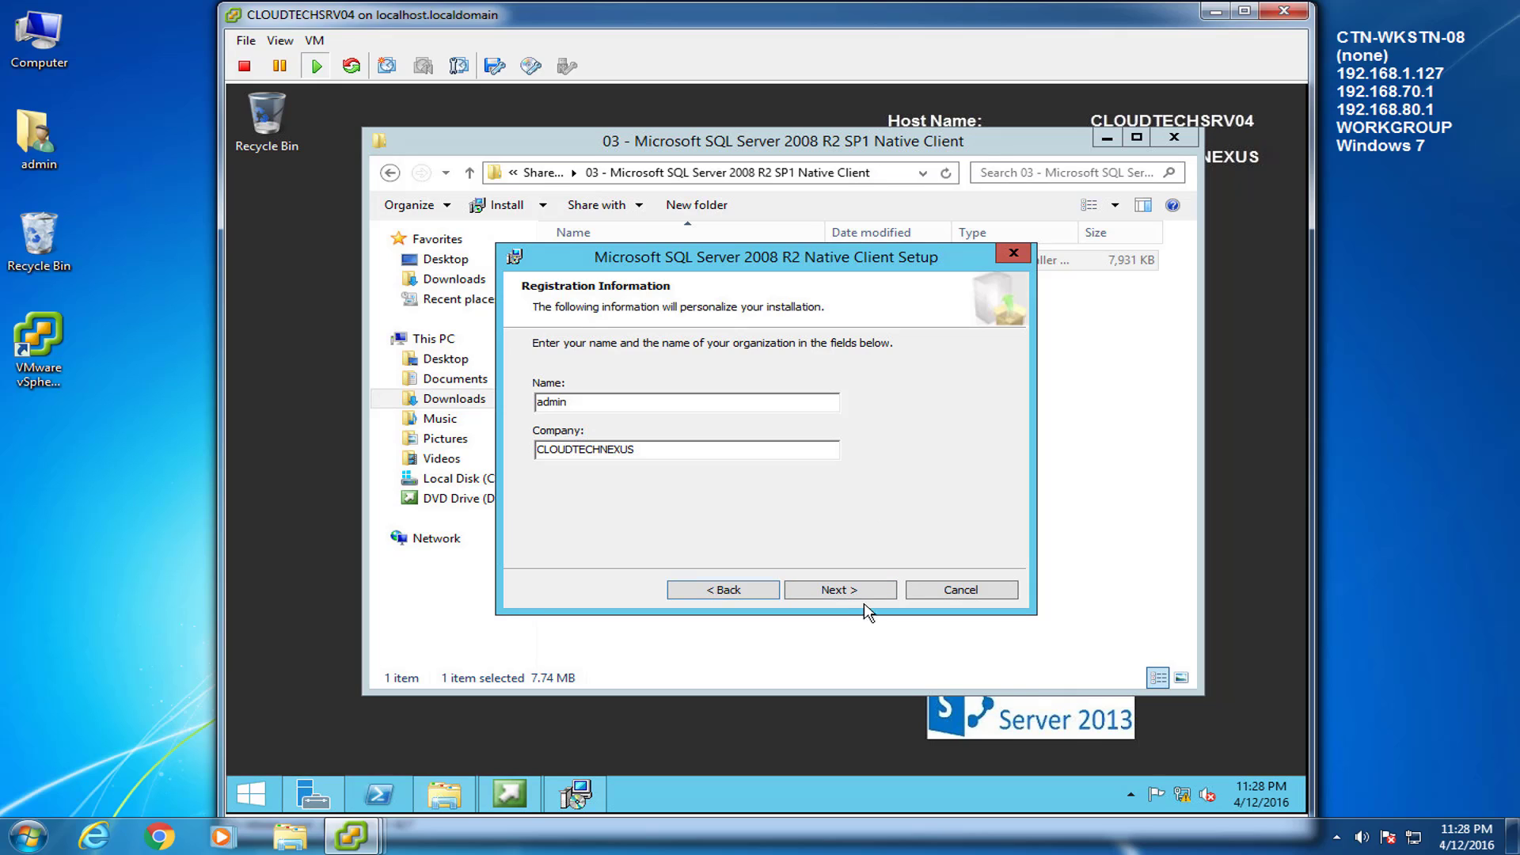
{"action": "left_click", "coordinate": [870, 592]}
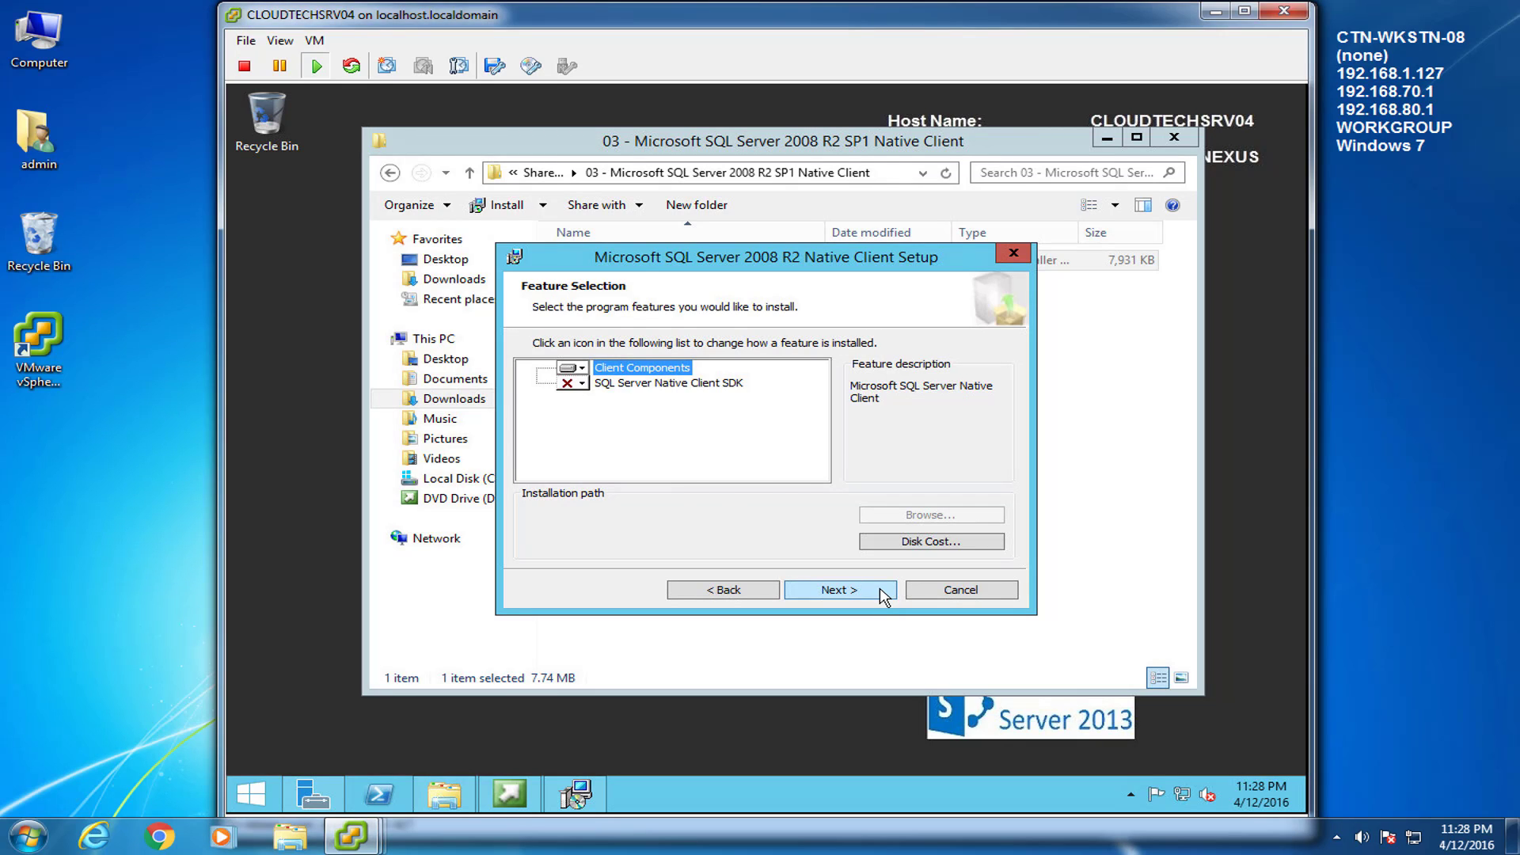
{"action": "left_click", "coordinate": [885, 598]}
{"action": "left_click", "coordinate": [884, 598]}
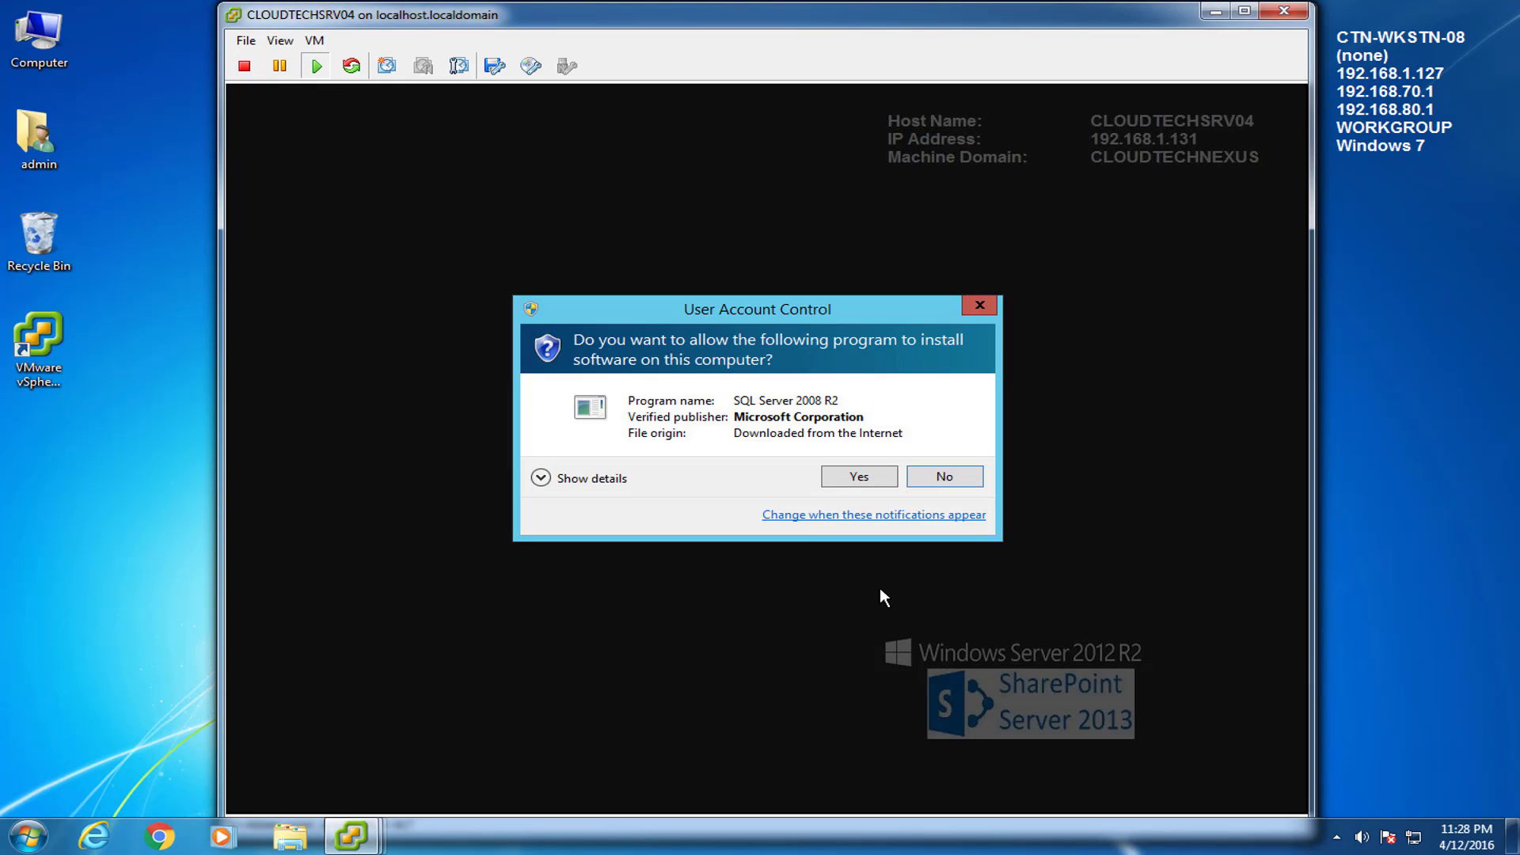
{"action": "left_click", "coordinate": [871, 478]}
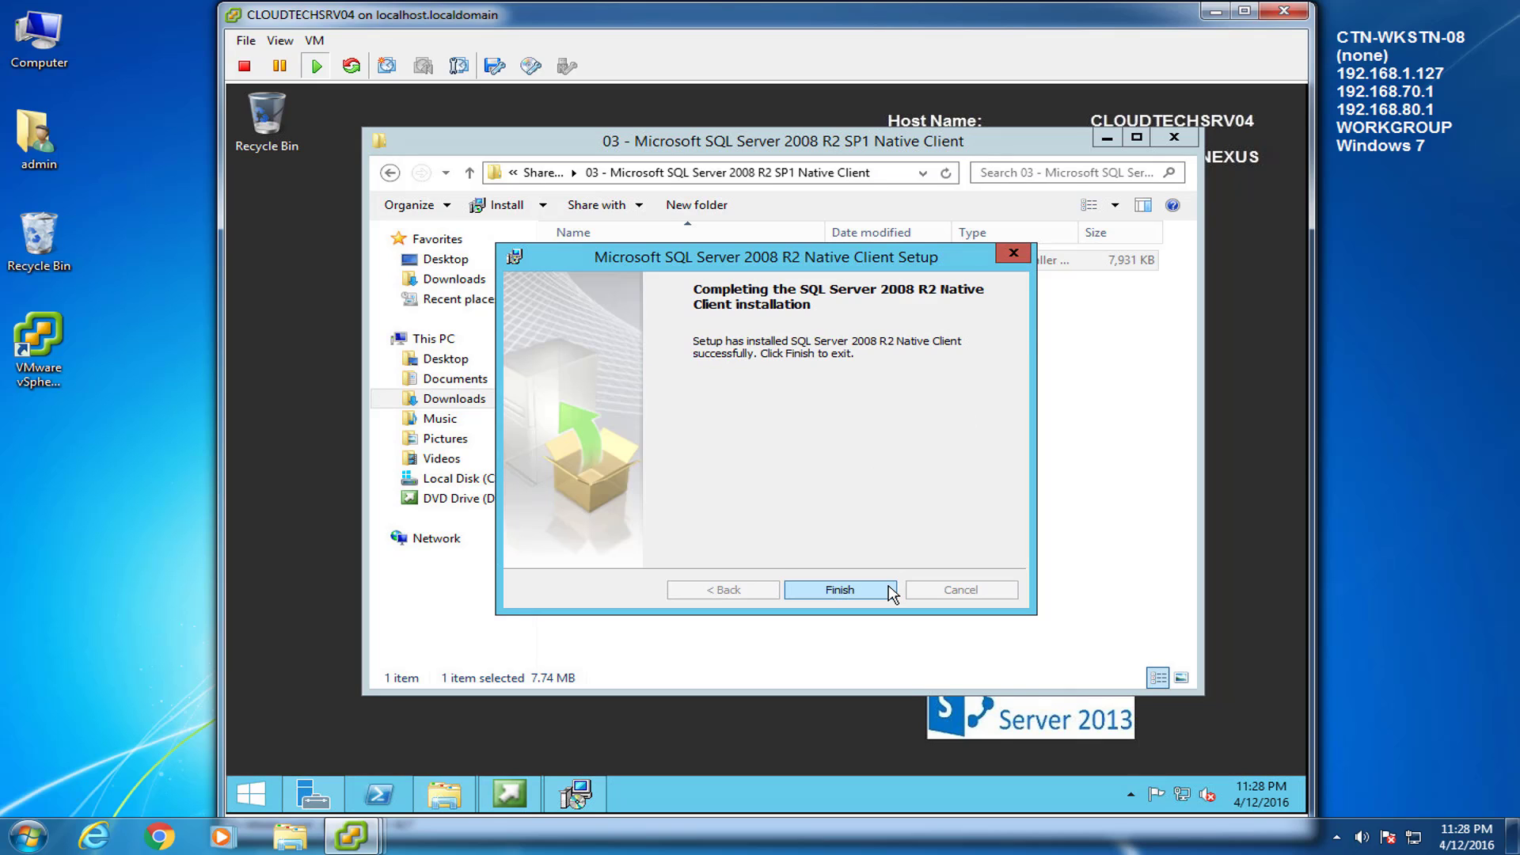
{"action": "left_click", "coordinate": [891, 592]}
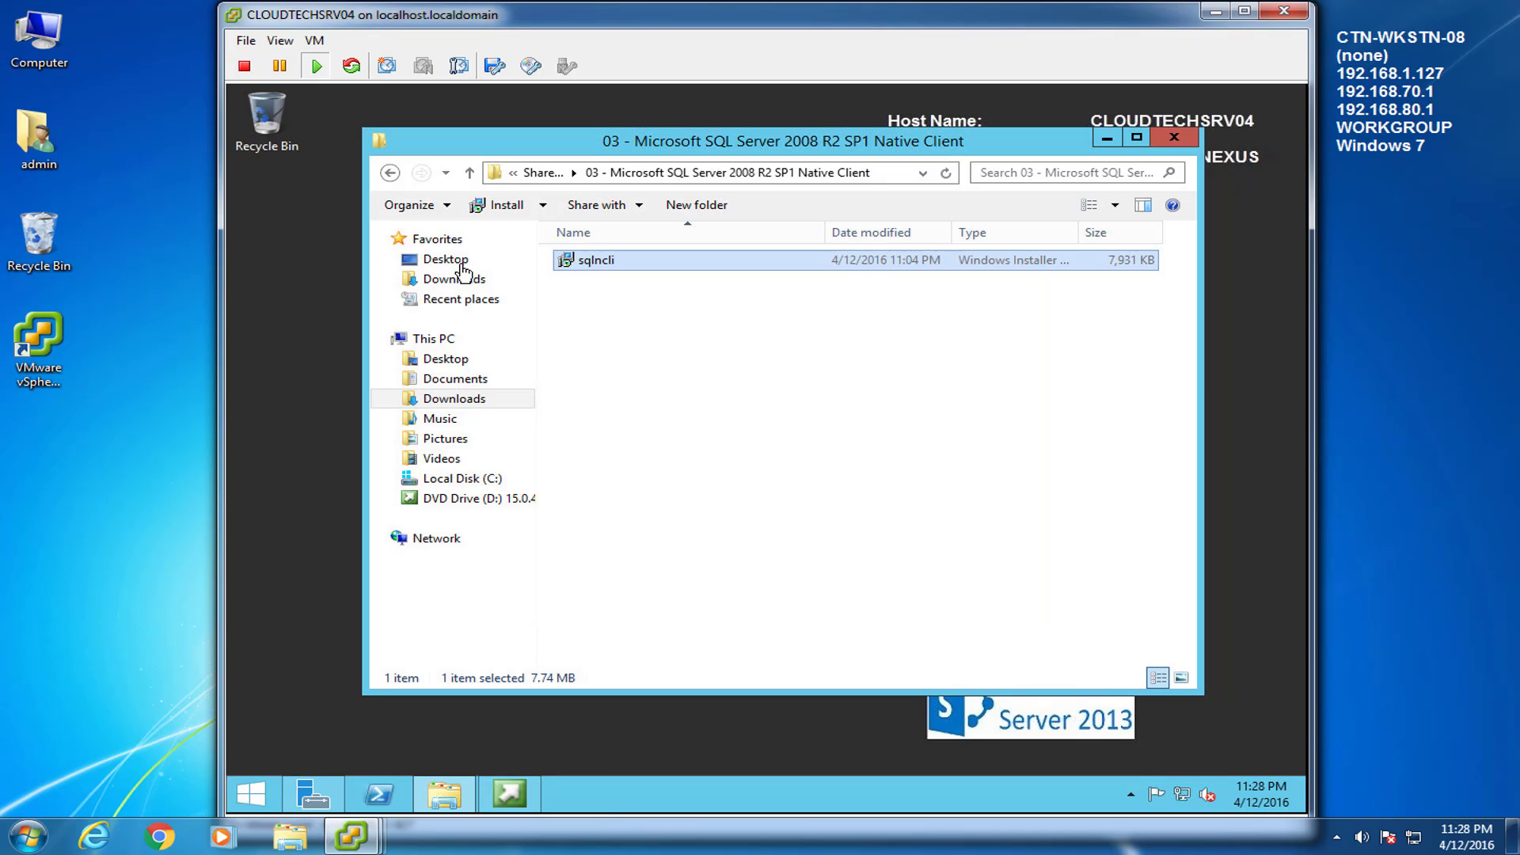
Install WcfDataServices from folder 04, agreeing to the license, then go back to Prerequisites
{"action": "left_click", "coordinate": [390, 173]}
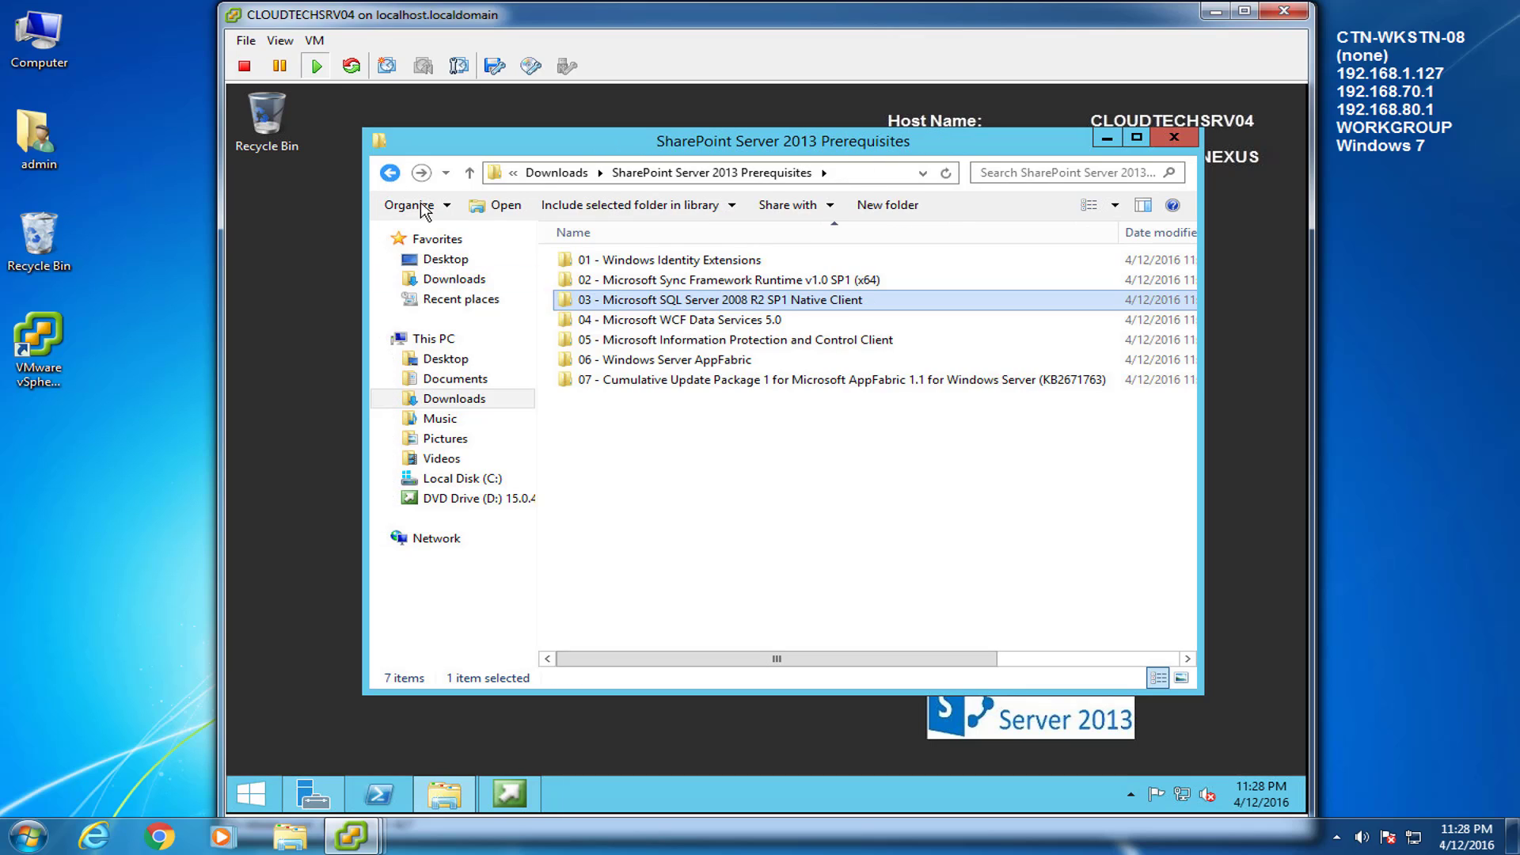
{"action": "double_click", "coordinate": [590, 321]}
{"action": "double_click", "coordinate": [610, 260]}
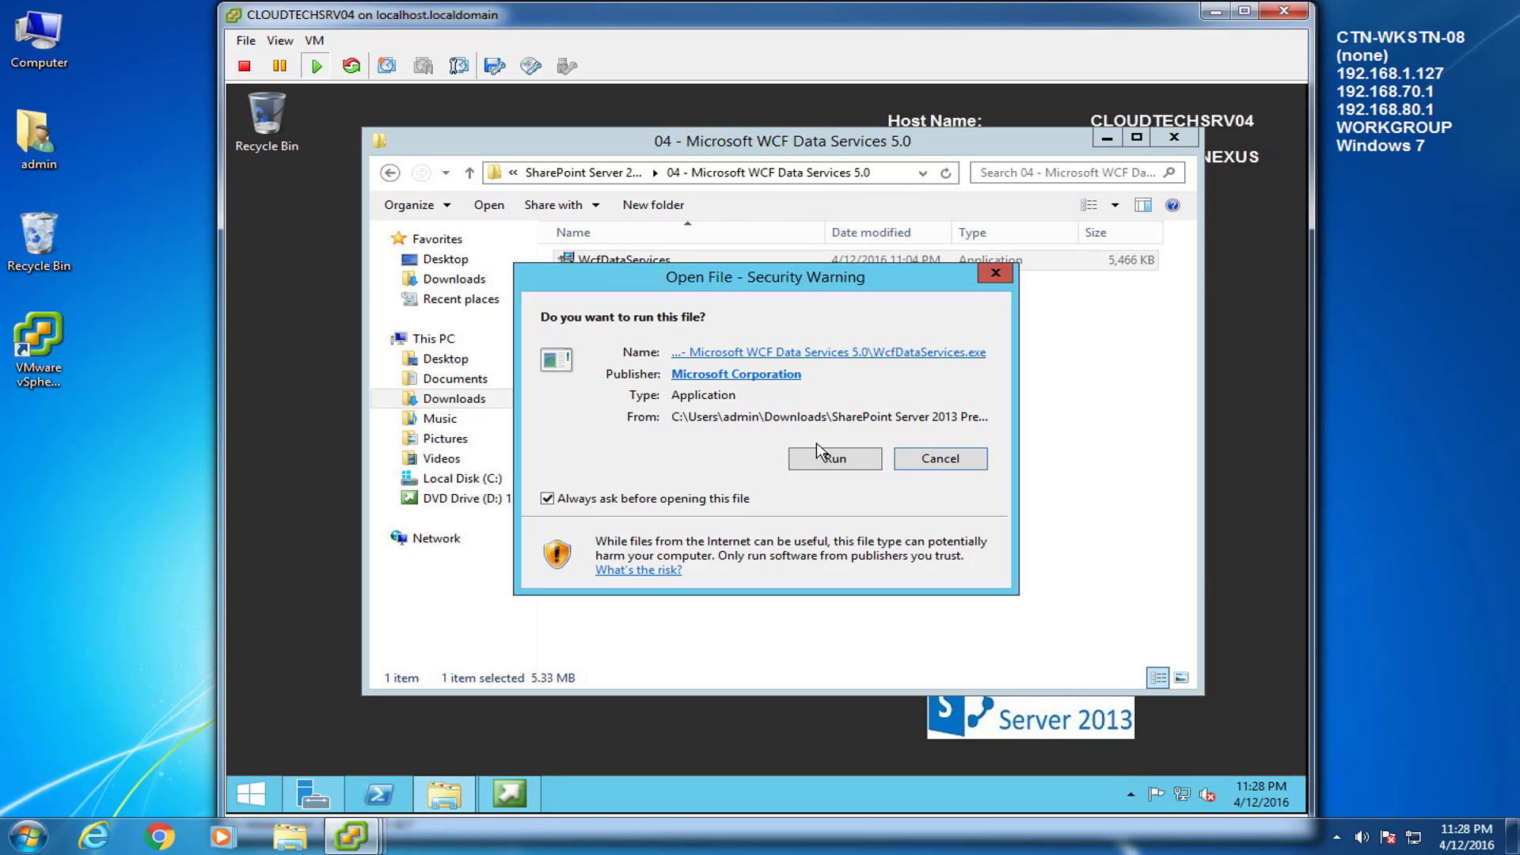
{"action": "left_click", "coordinate": [860, 461]}
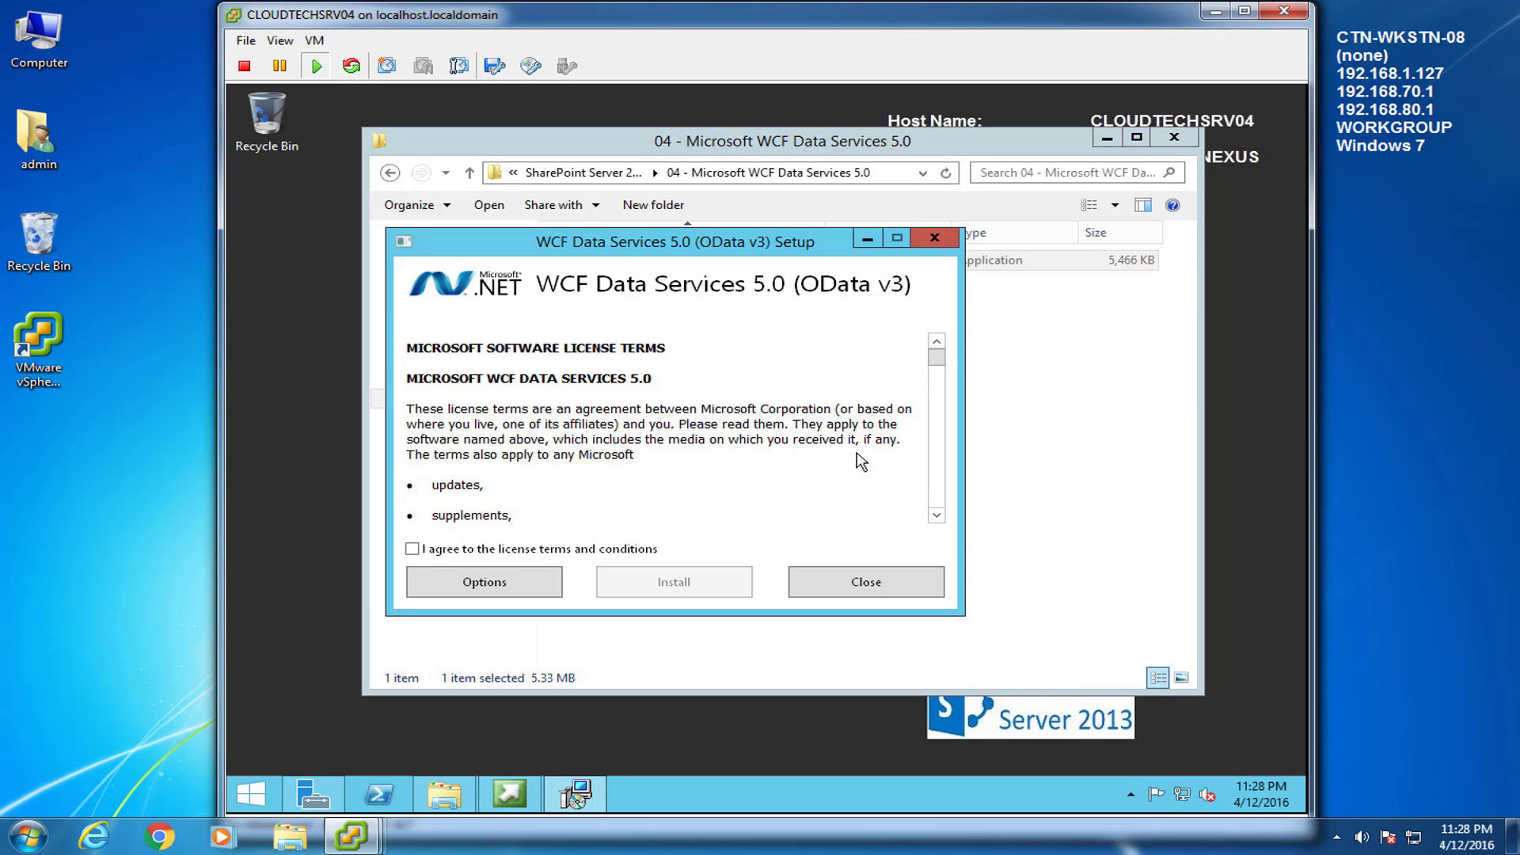
{"action": "left_click_drag", "start_coordinate": [787, 240], "coordinate": [905, 248]}
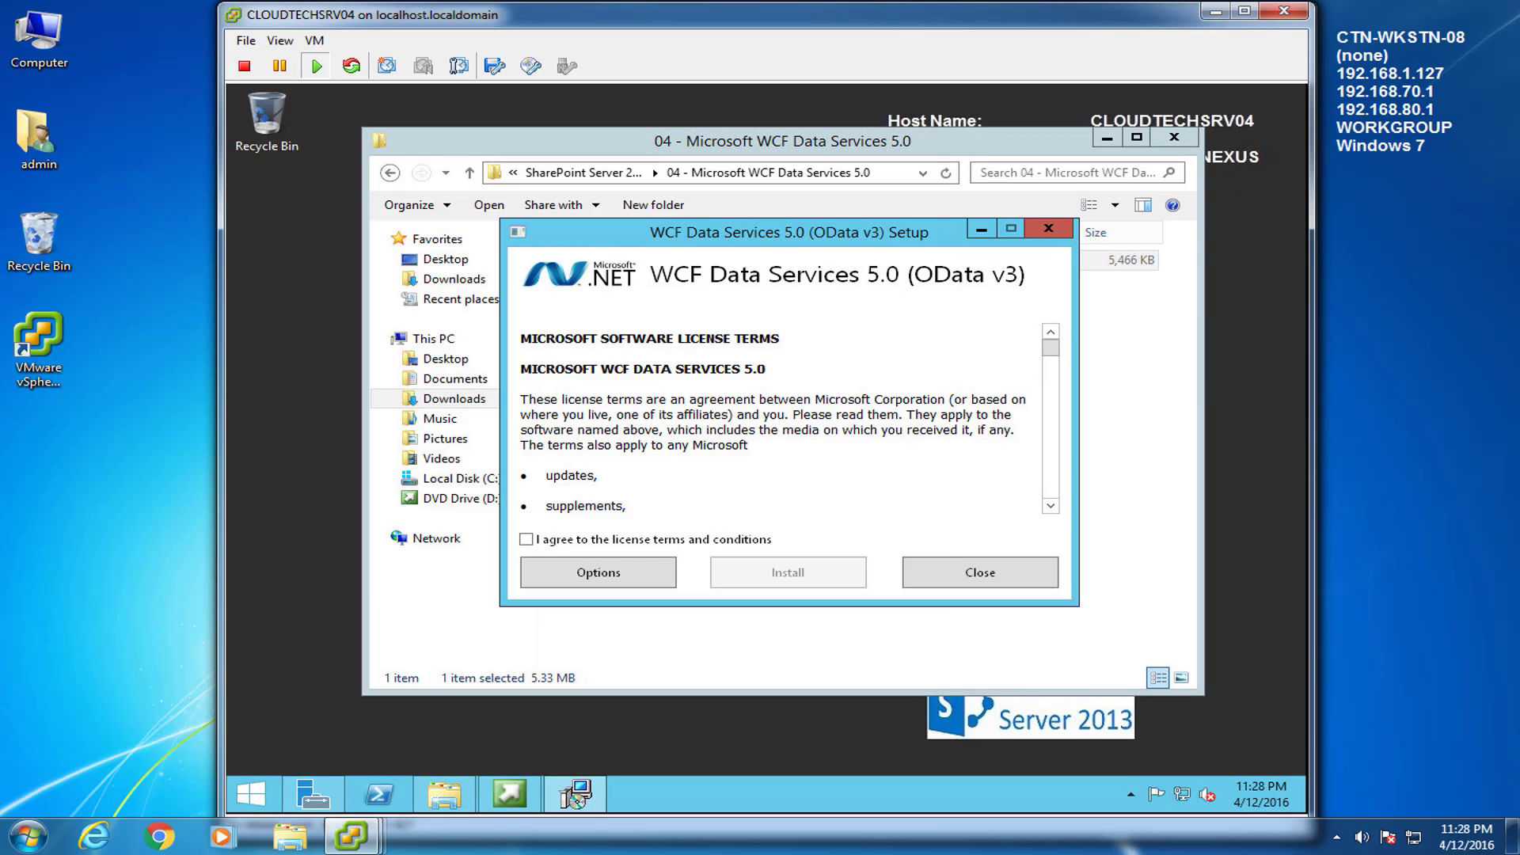
{"action": "left_click", "coordinate": [526, 539]}
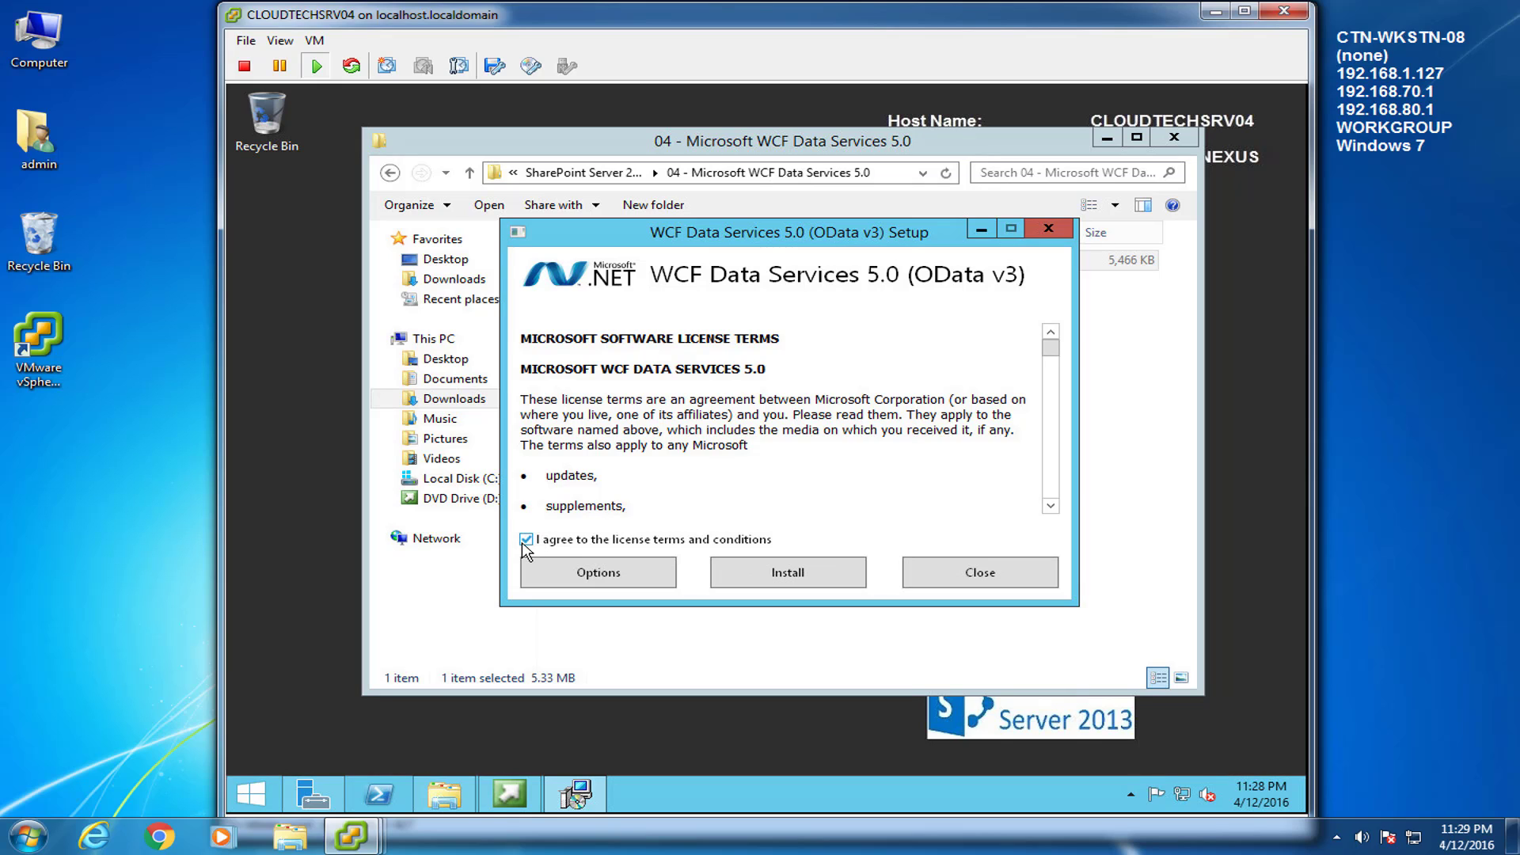
{"action": "left_click", "coordinate": [839, 573]}
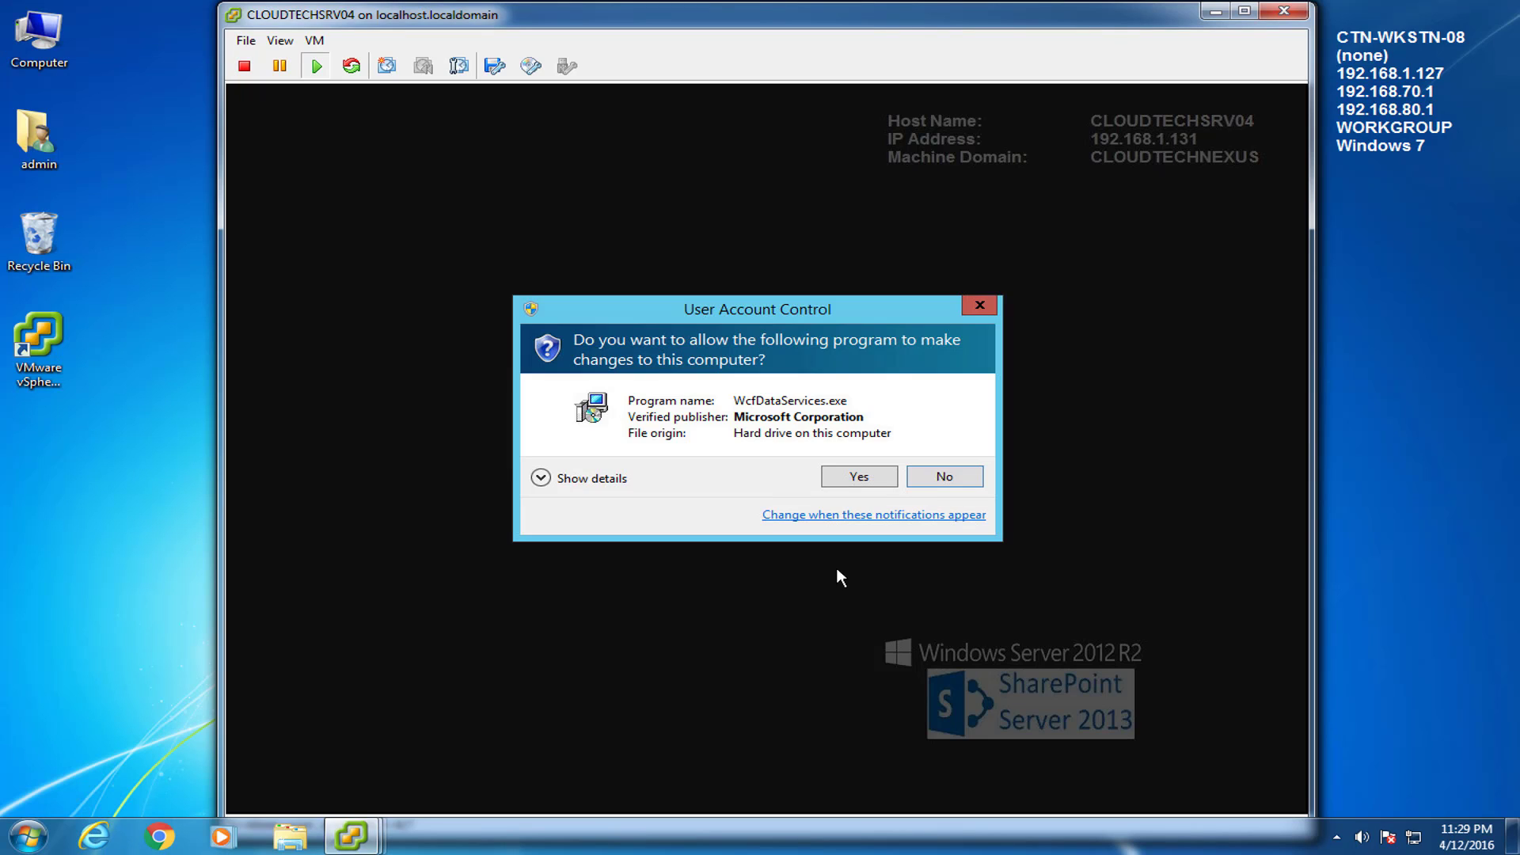
{"action": "left_click", "coordinate": [860, 476]}
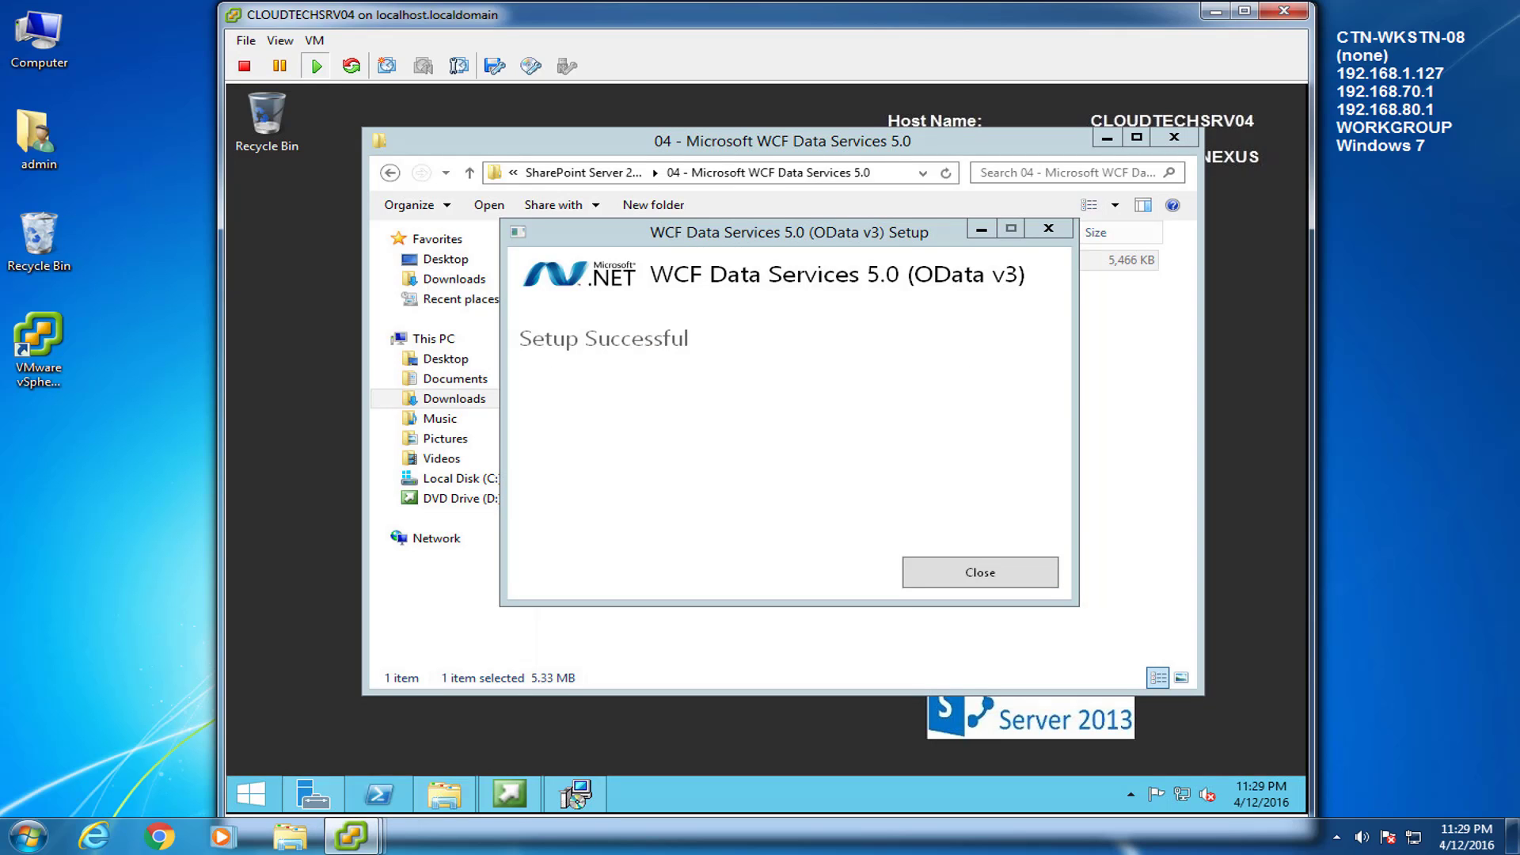
{"action": "left_click", "coordinate": [1035, 577]}
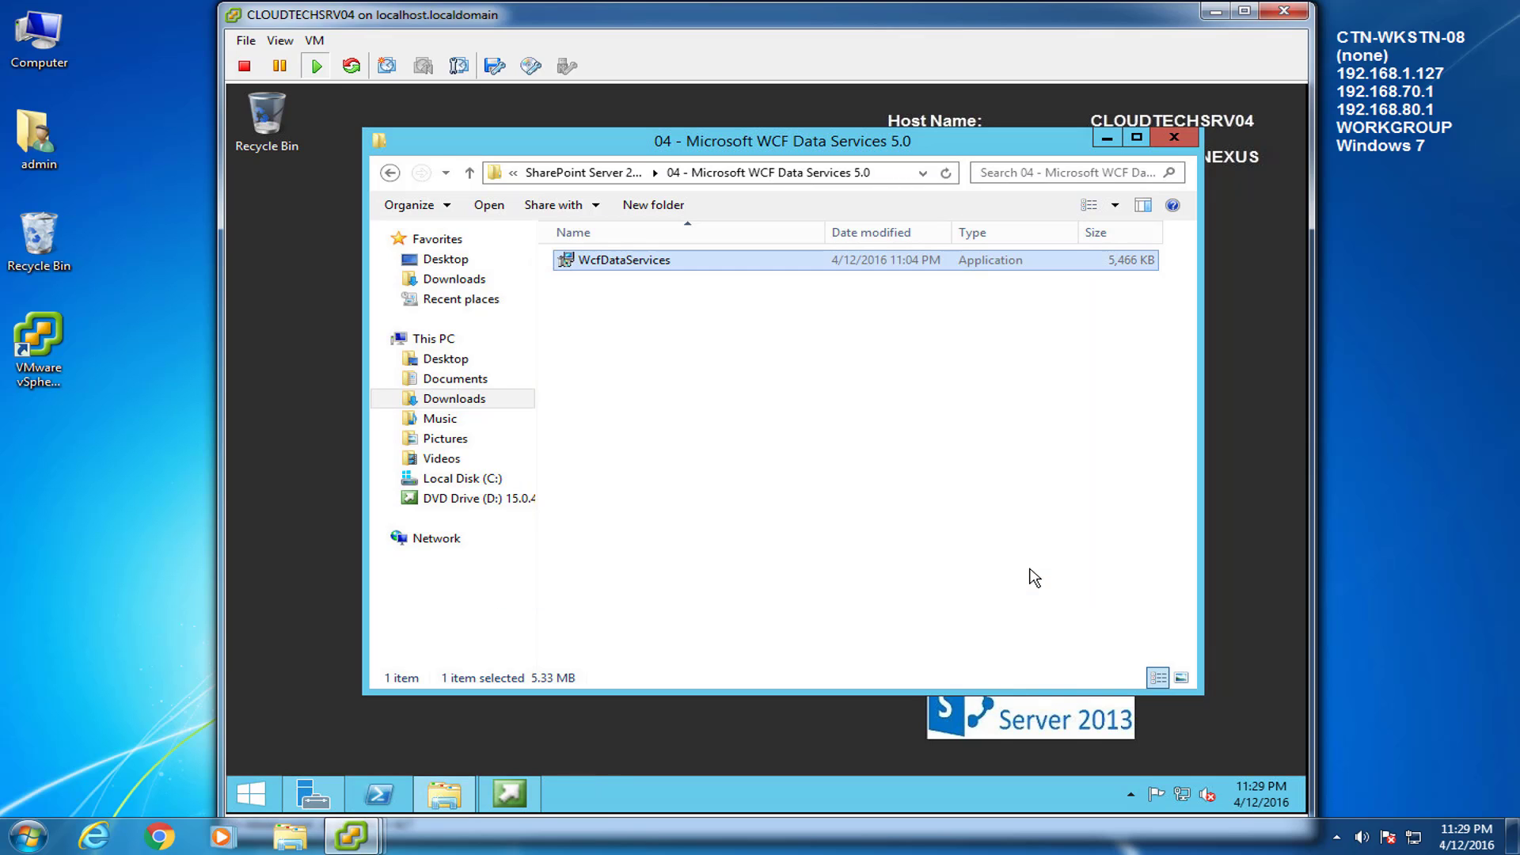
{"action": "left_click", "coordinate": [390, 173]}
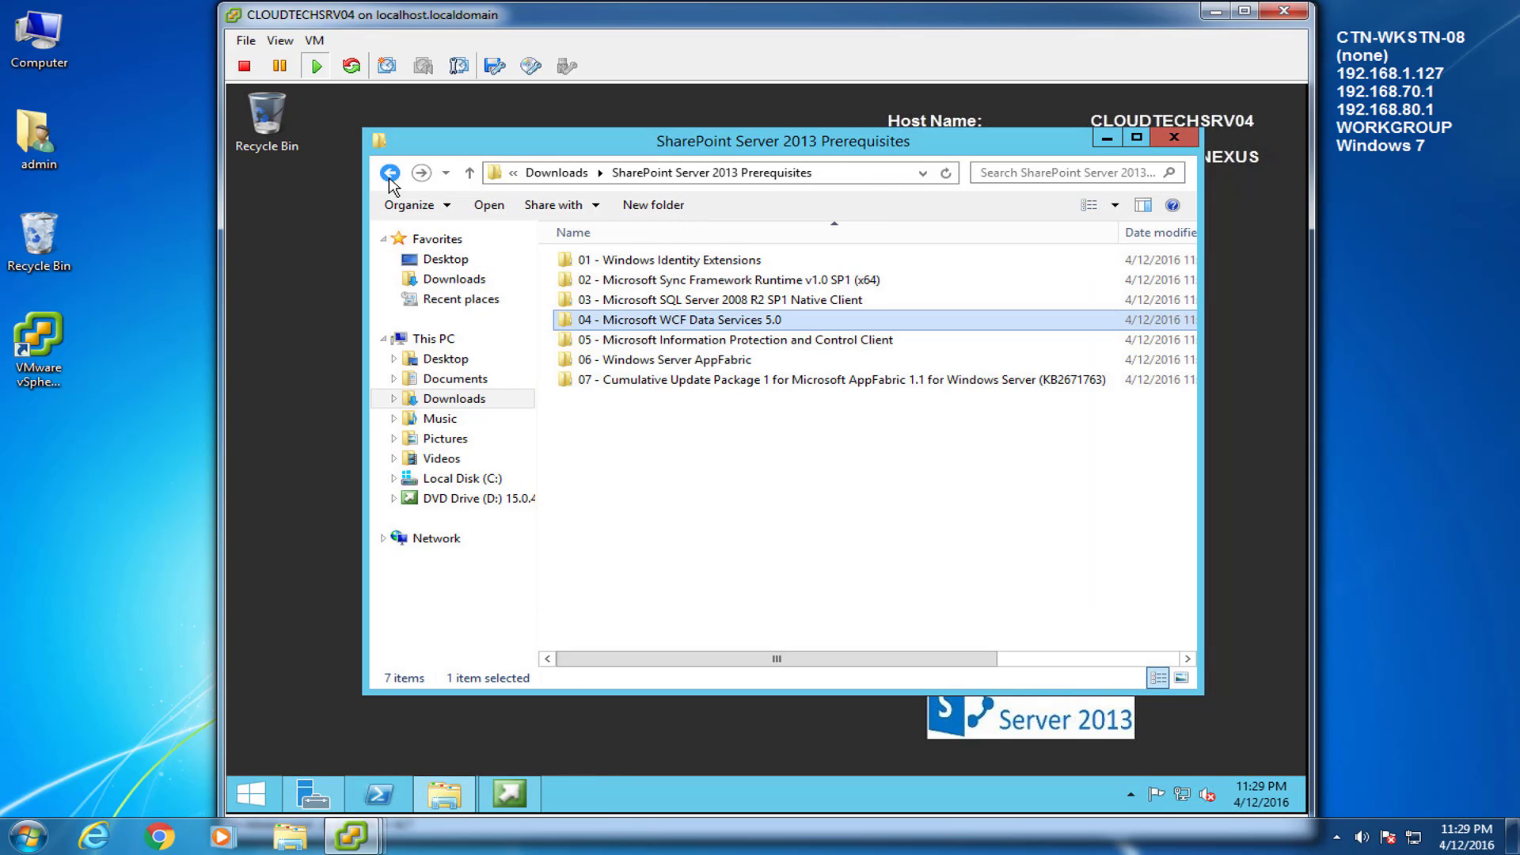
Launch setup_msipc_x64 from folder 05 Information Protection and accept its license terms
{"action": "double_click", "coordinate": [611, 339]}
{"action": "left_click", "coordinate": [595, 266]}
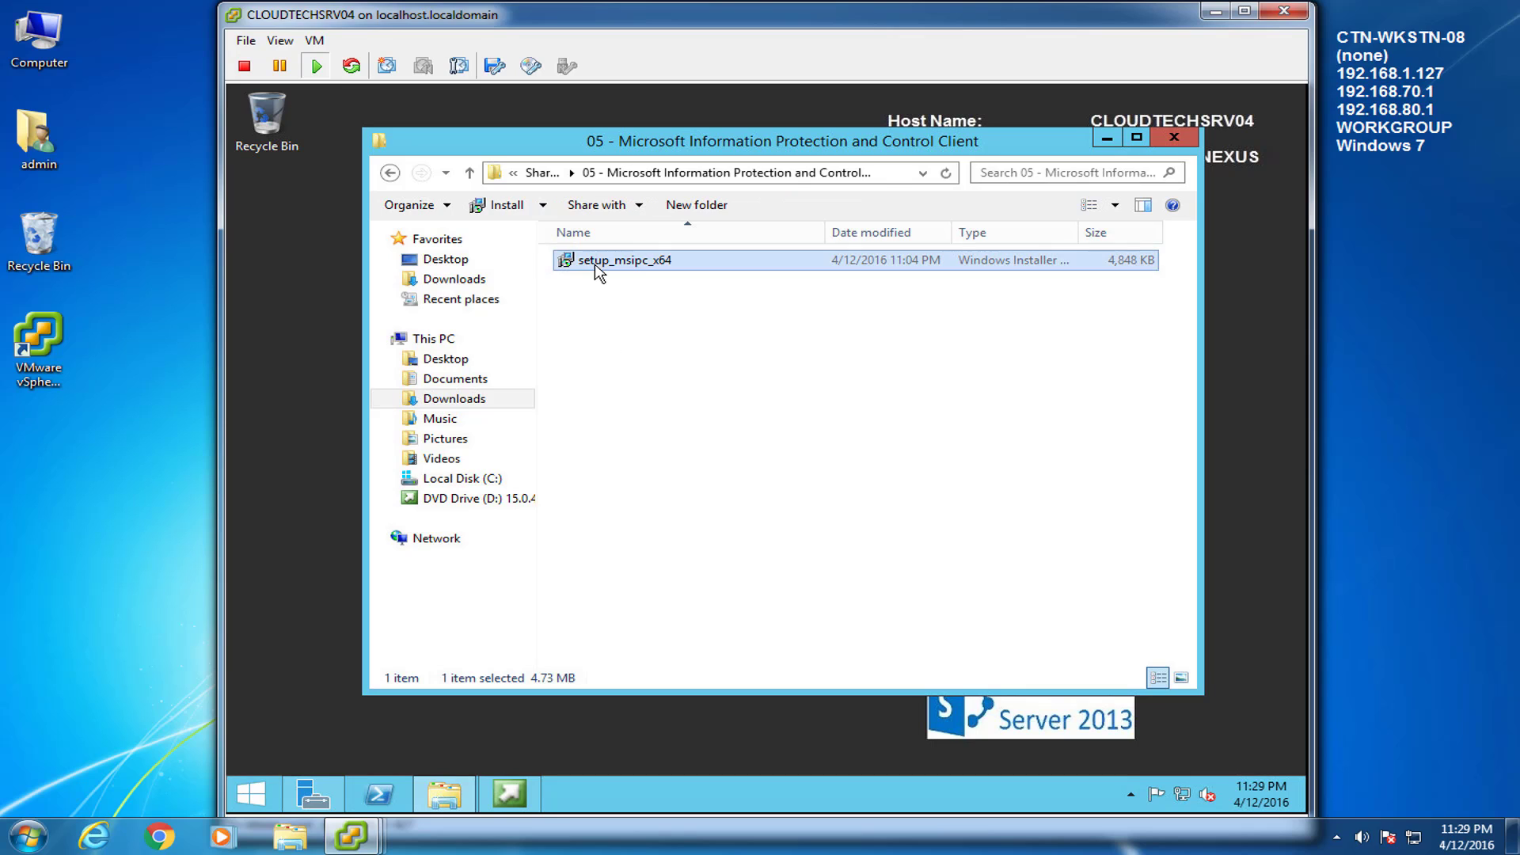
{"action": "double_click", "coordinate": [596, 266]}
{"action": "left_click", "coordinate": [844, 456]}
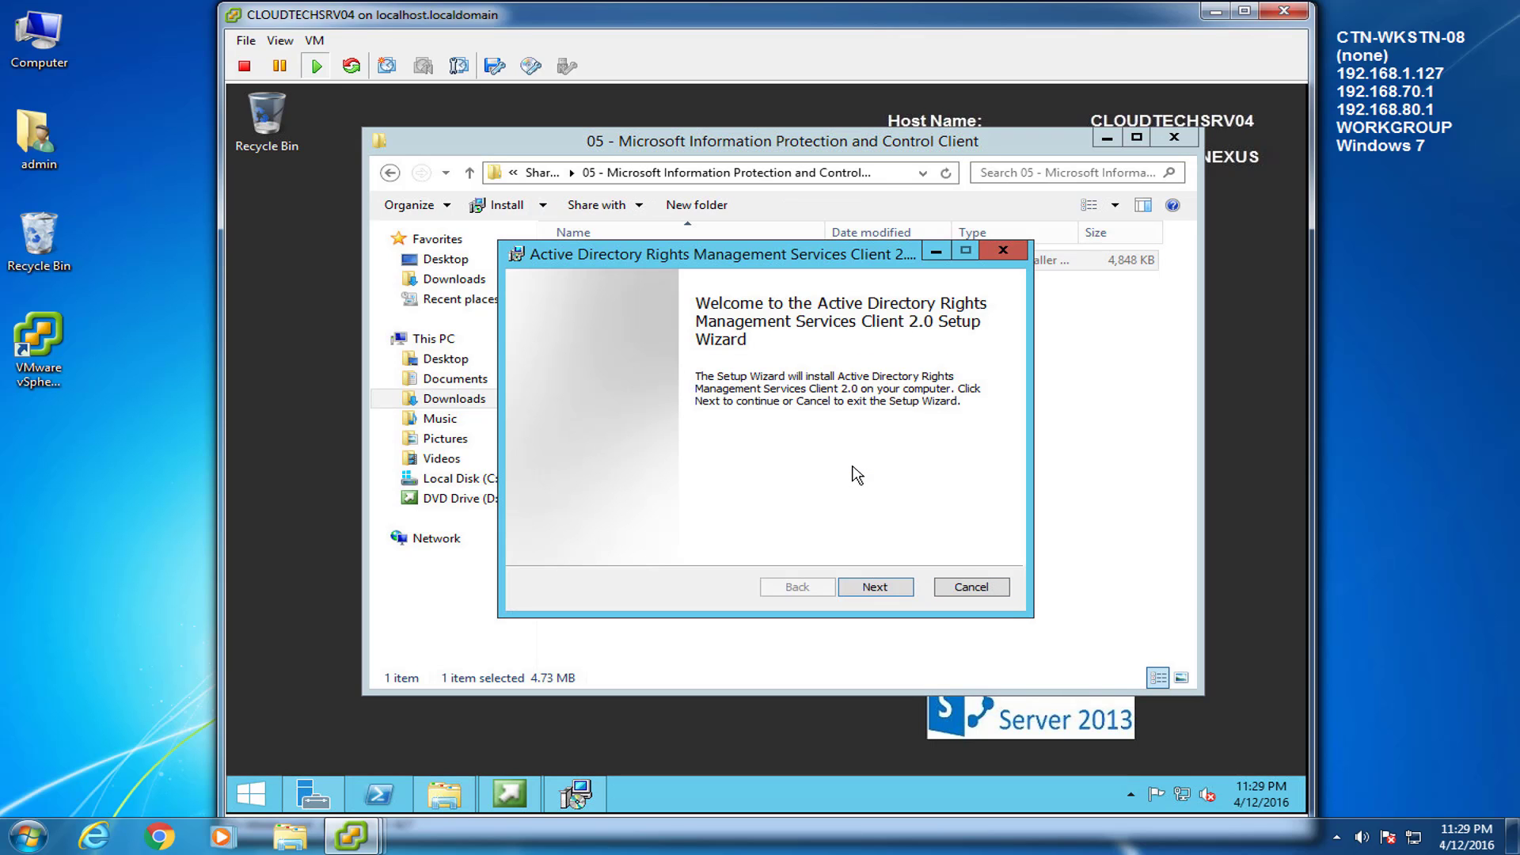
{"action": "left_click", "coordinate": [895, 593]}
{"action": "left_click", "coordinate": [540, 543]}
{"action": "left_click", "coordinate": [892, 590]}
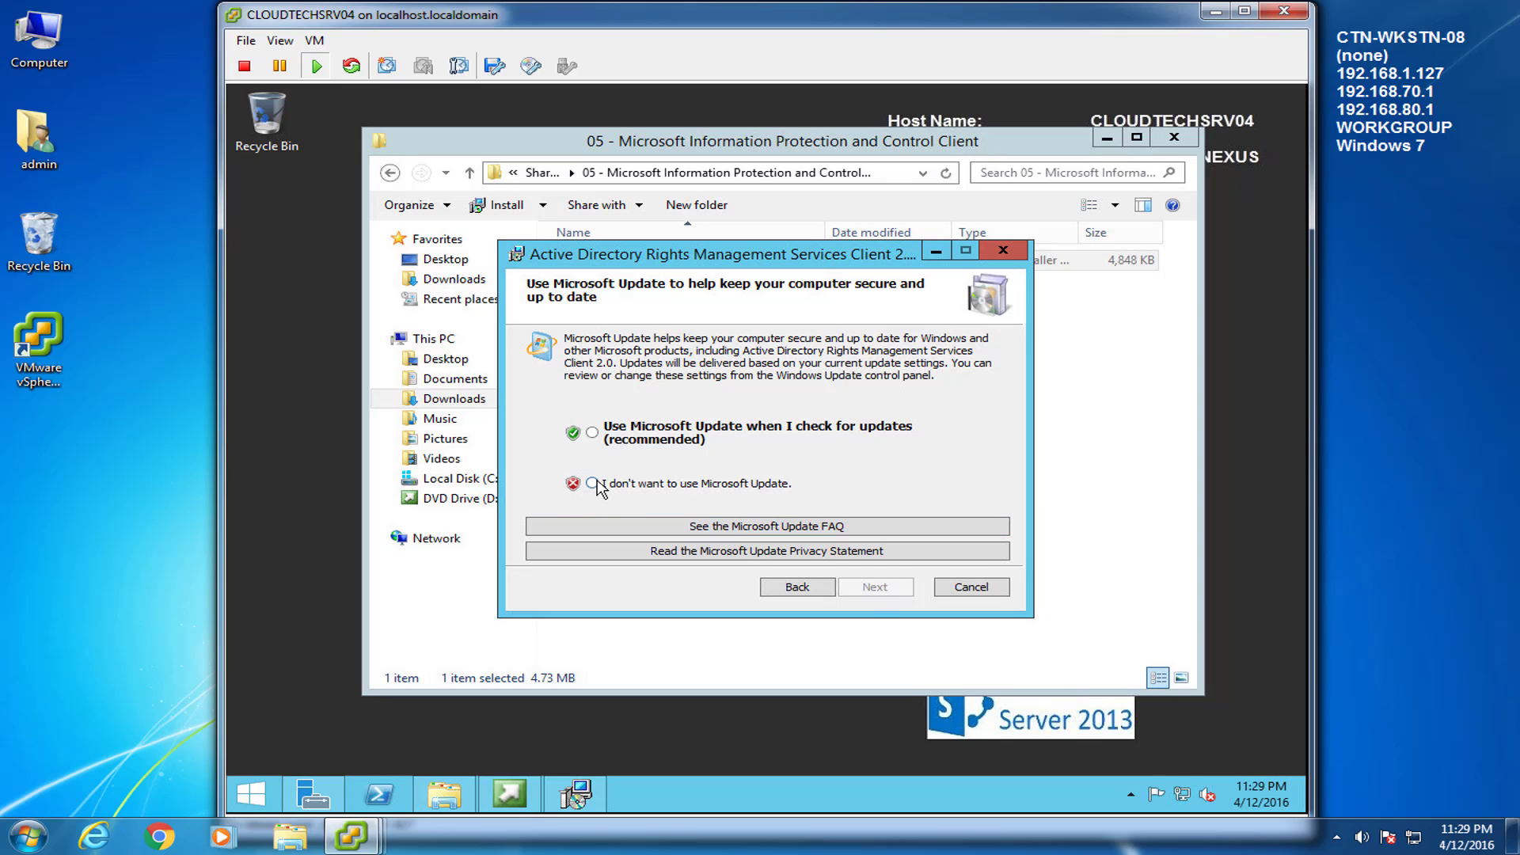
Decline Microsoft Update, install the RMS Client 2.0, then return to the prerequisites folder
{"action": "left_click", "coordinate": [596, 482]}
{"action": "left_click", "coordinate": [903, 587]}
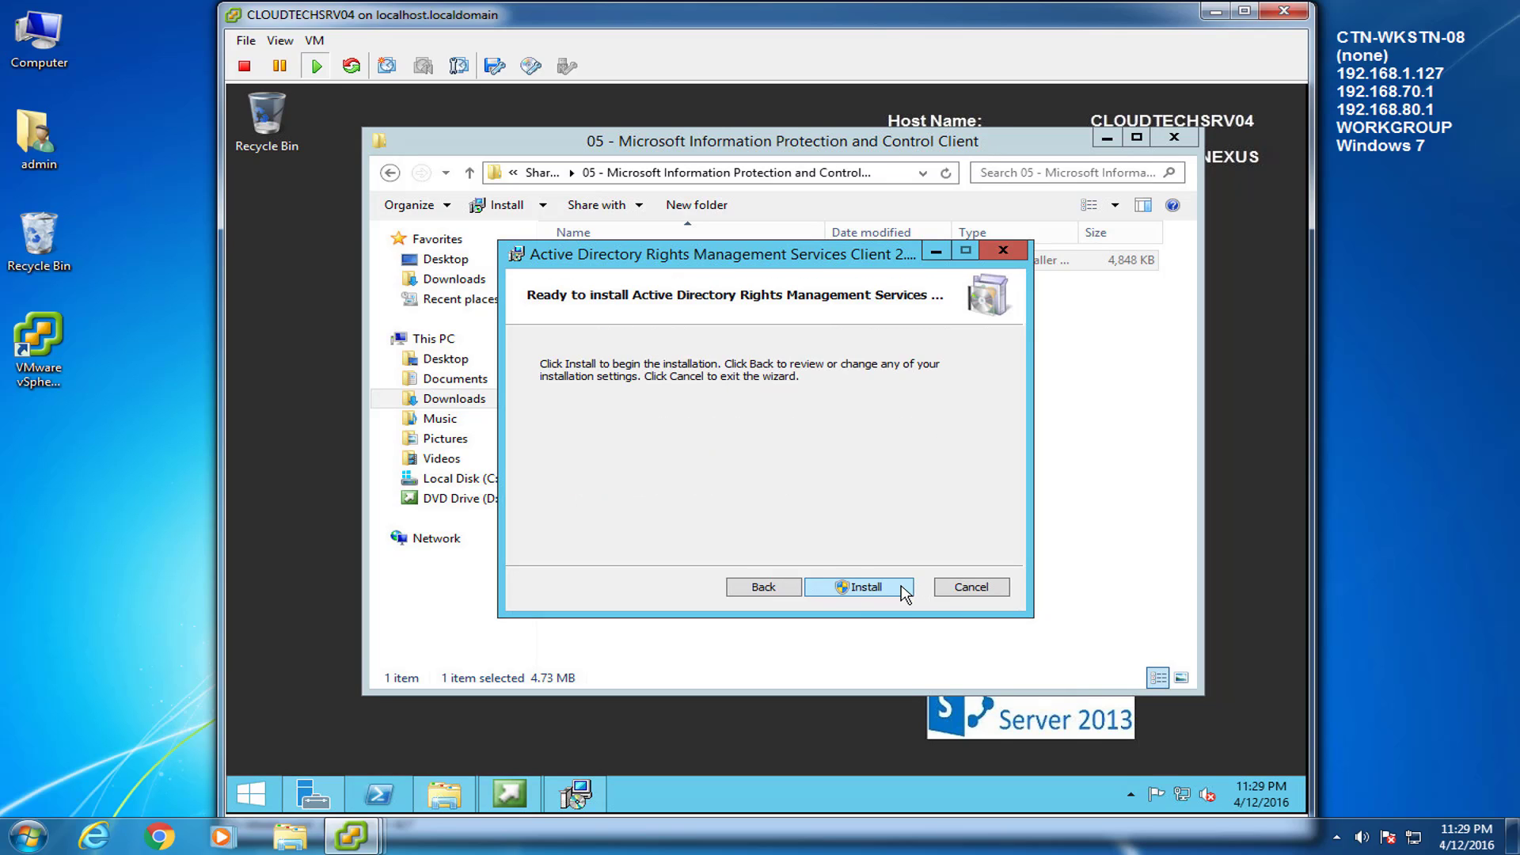
{"action": "left_click", "coordinate": [902, 587]}
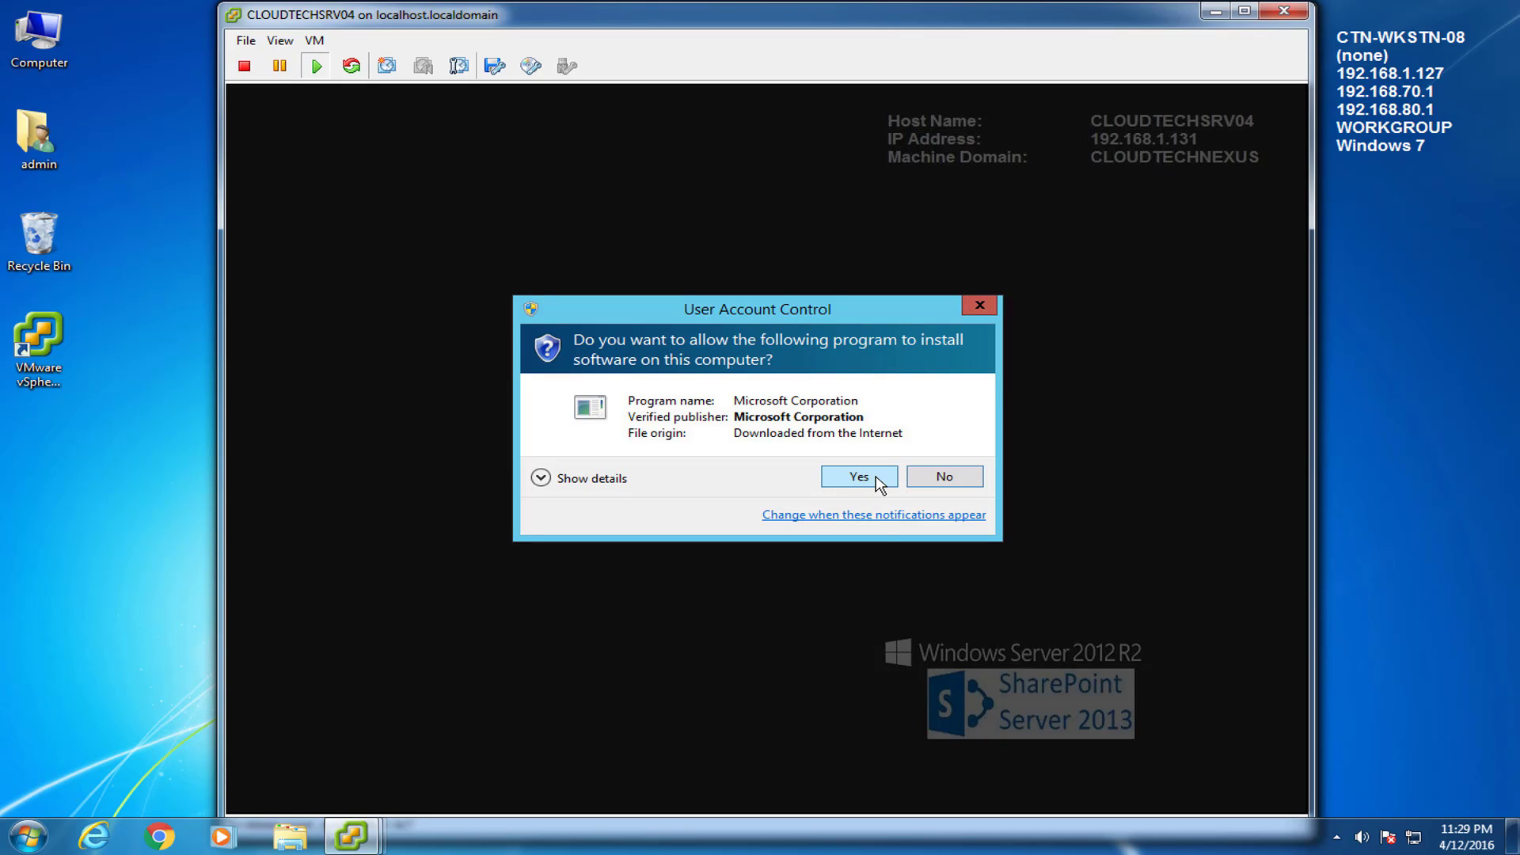
{"action": "left_click", "coordinate": [860, 477]}
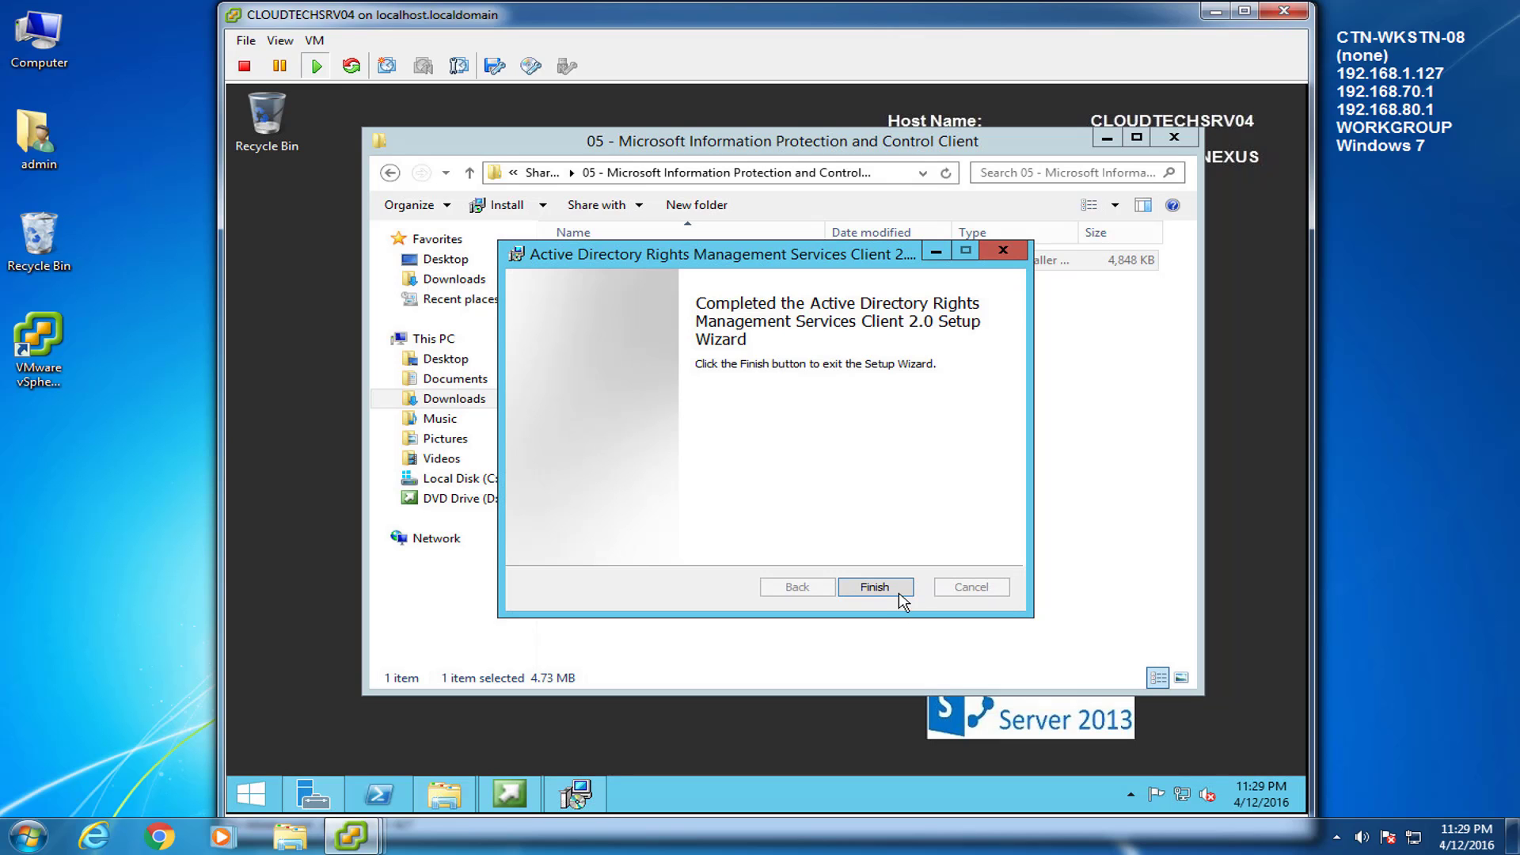
{"action": "left_click", "coordinate": [874, 587]}
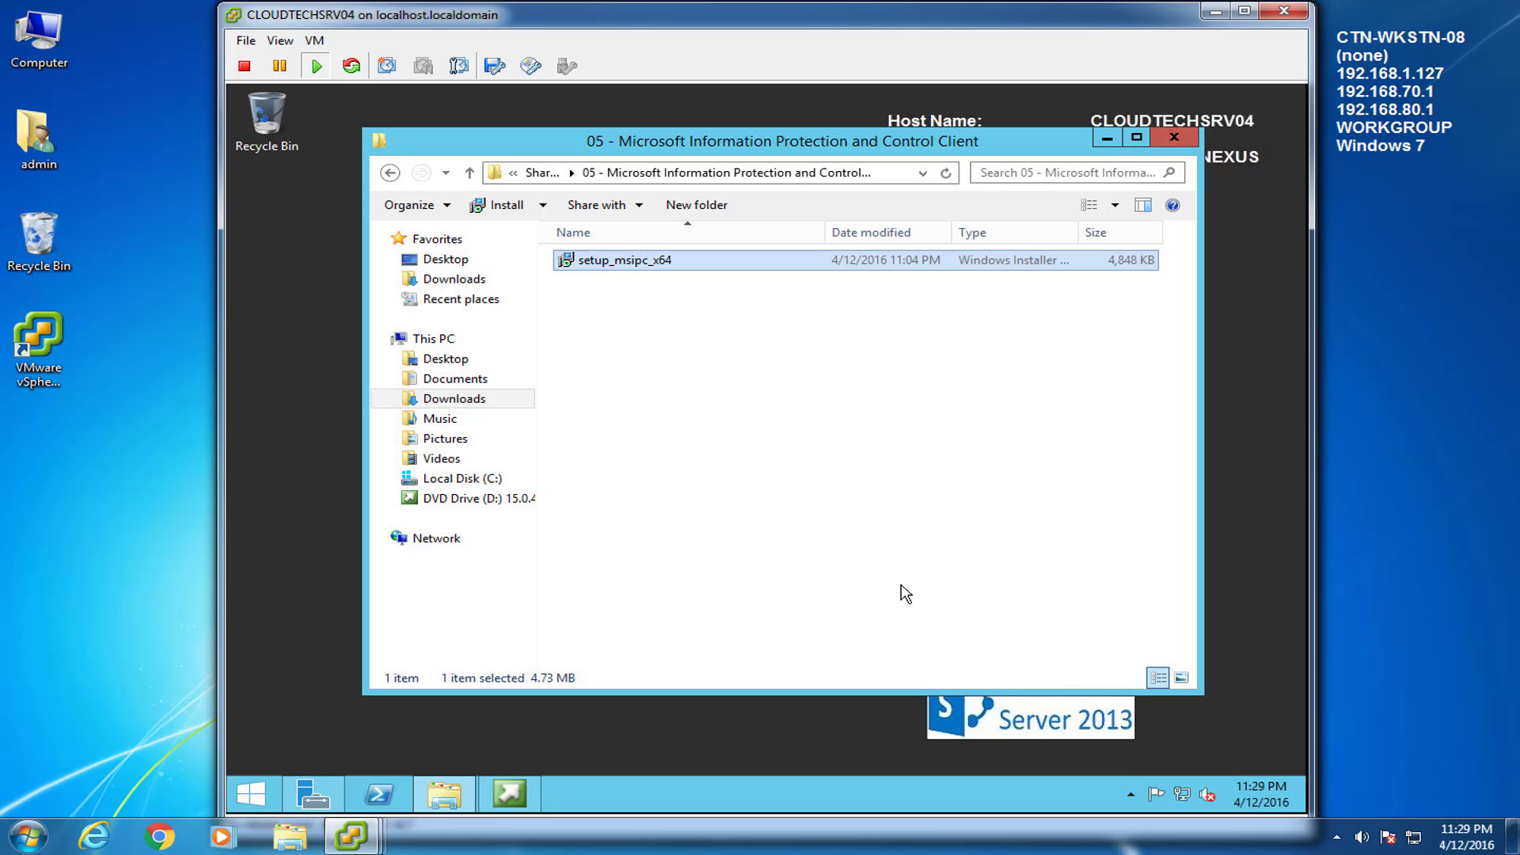
{"action": "left_click", "coordinate": [390, 173]}
Open the 06 - Windows Server AppFabric folder and launch services.msc
{"action": "left_click", "coordinate": [651, 365]}
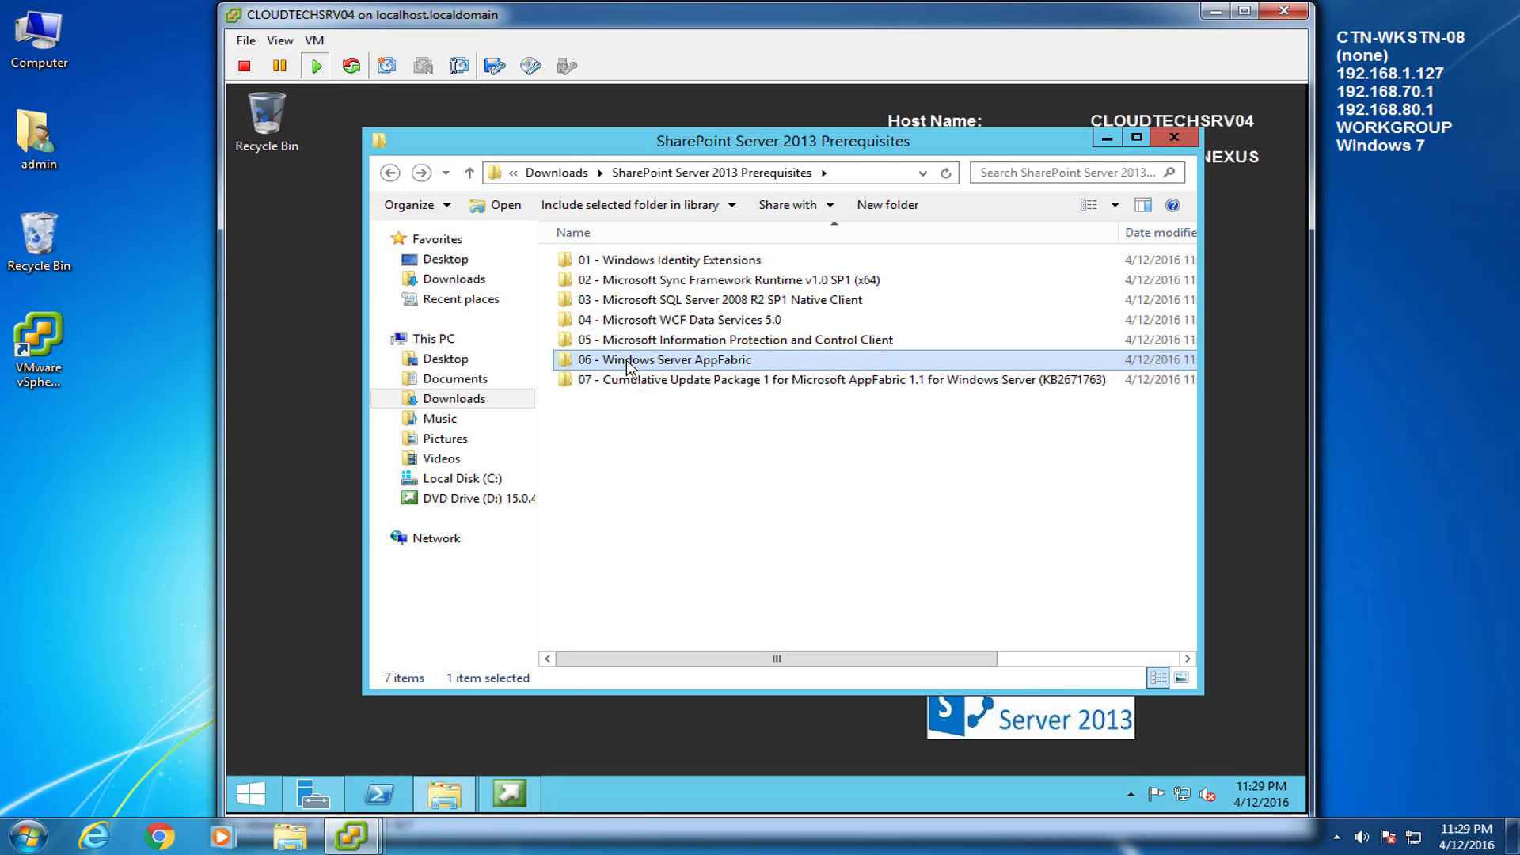
{"action": "double_click", "coordinate": [626, 366]}
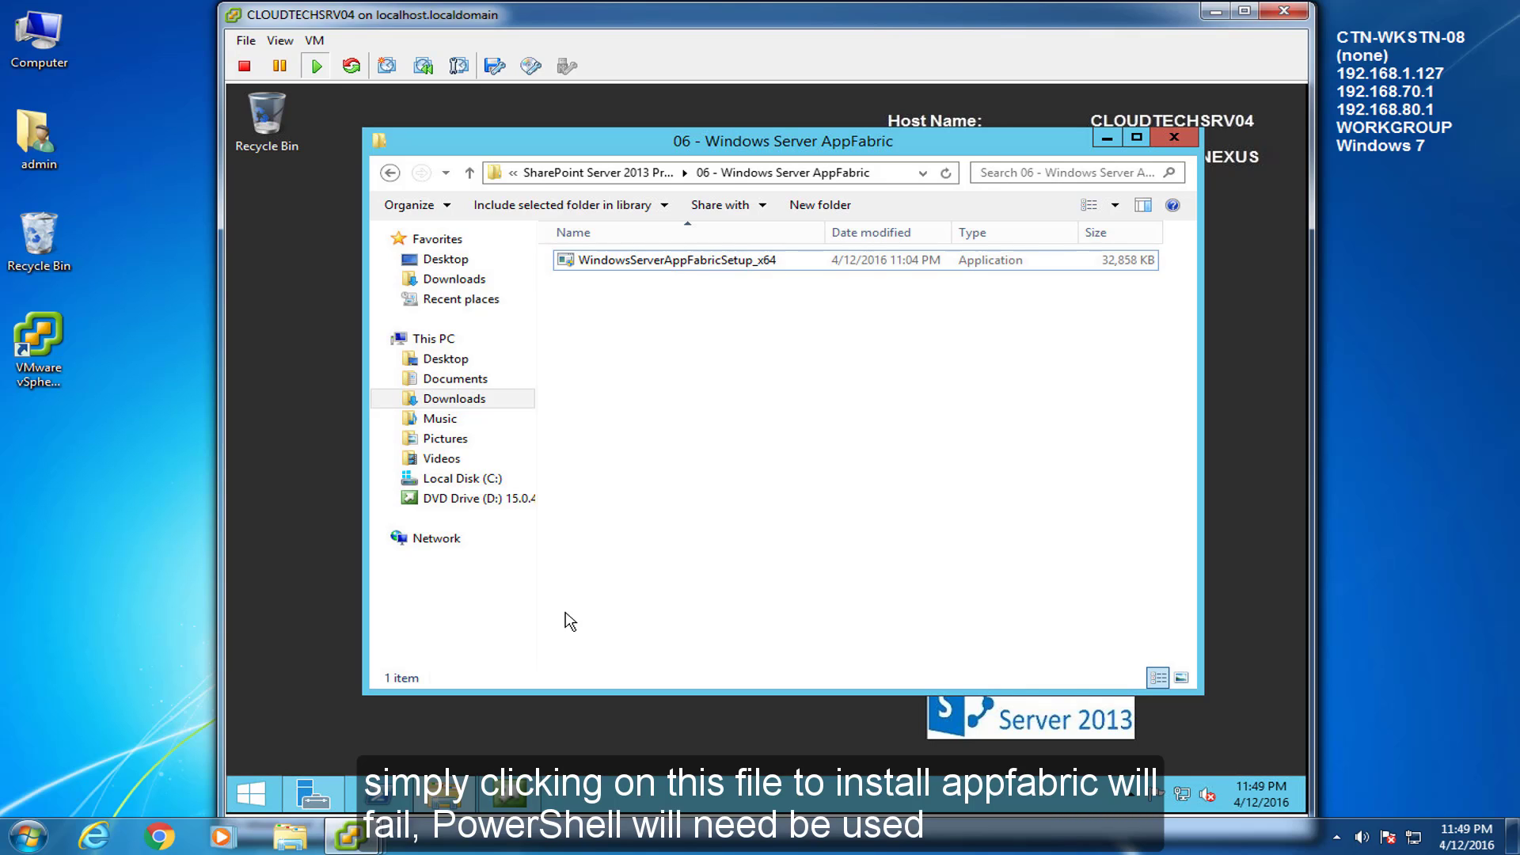
{"action": "left_click", "coordinate": [252, 794]}
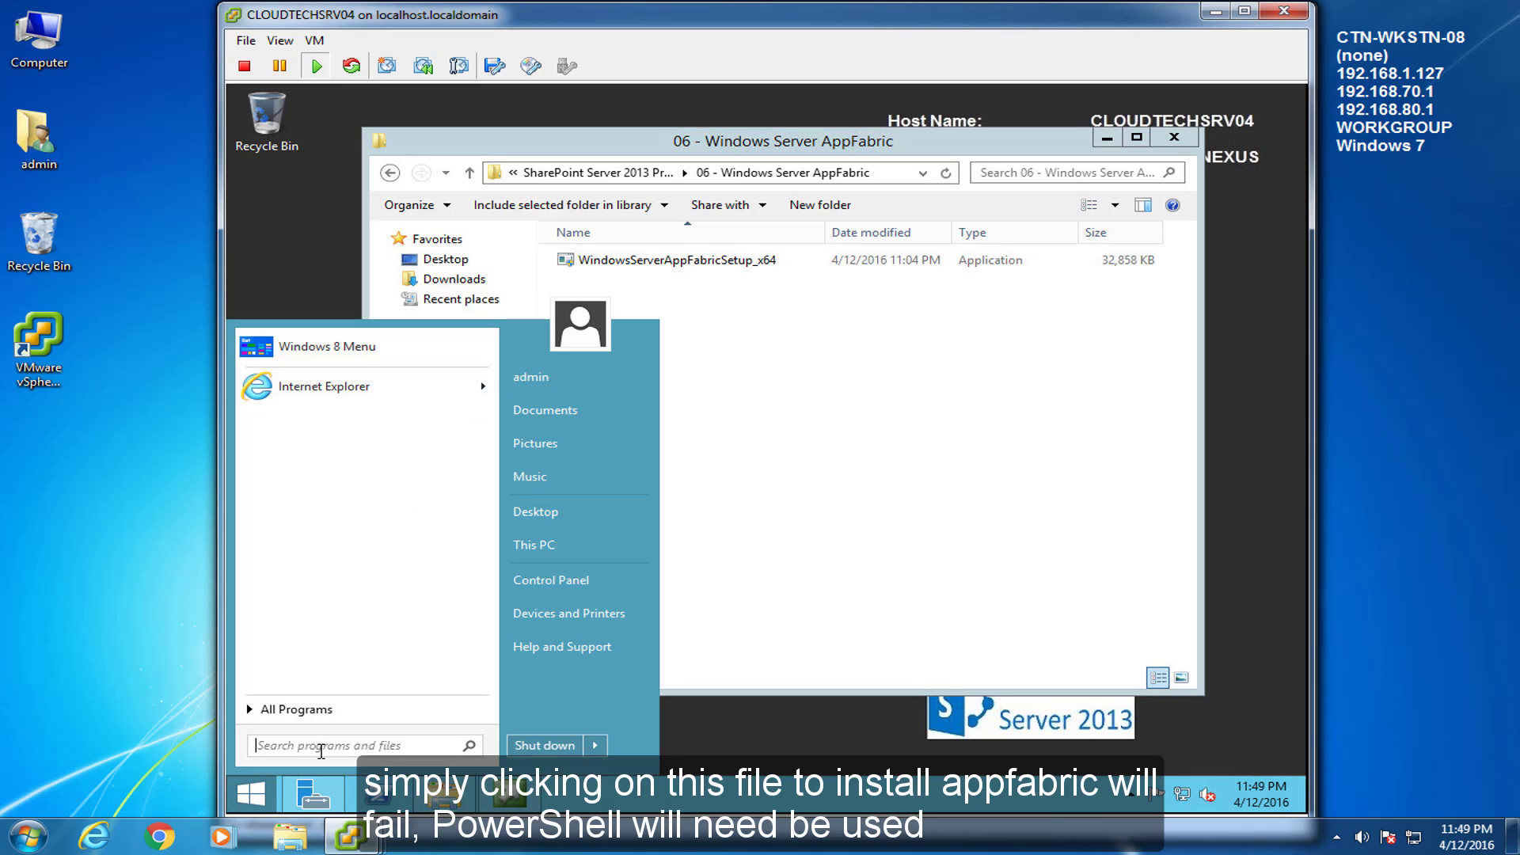
{"action": "type", "text": "ser"}
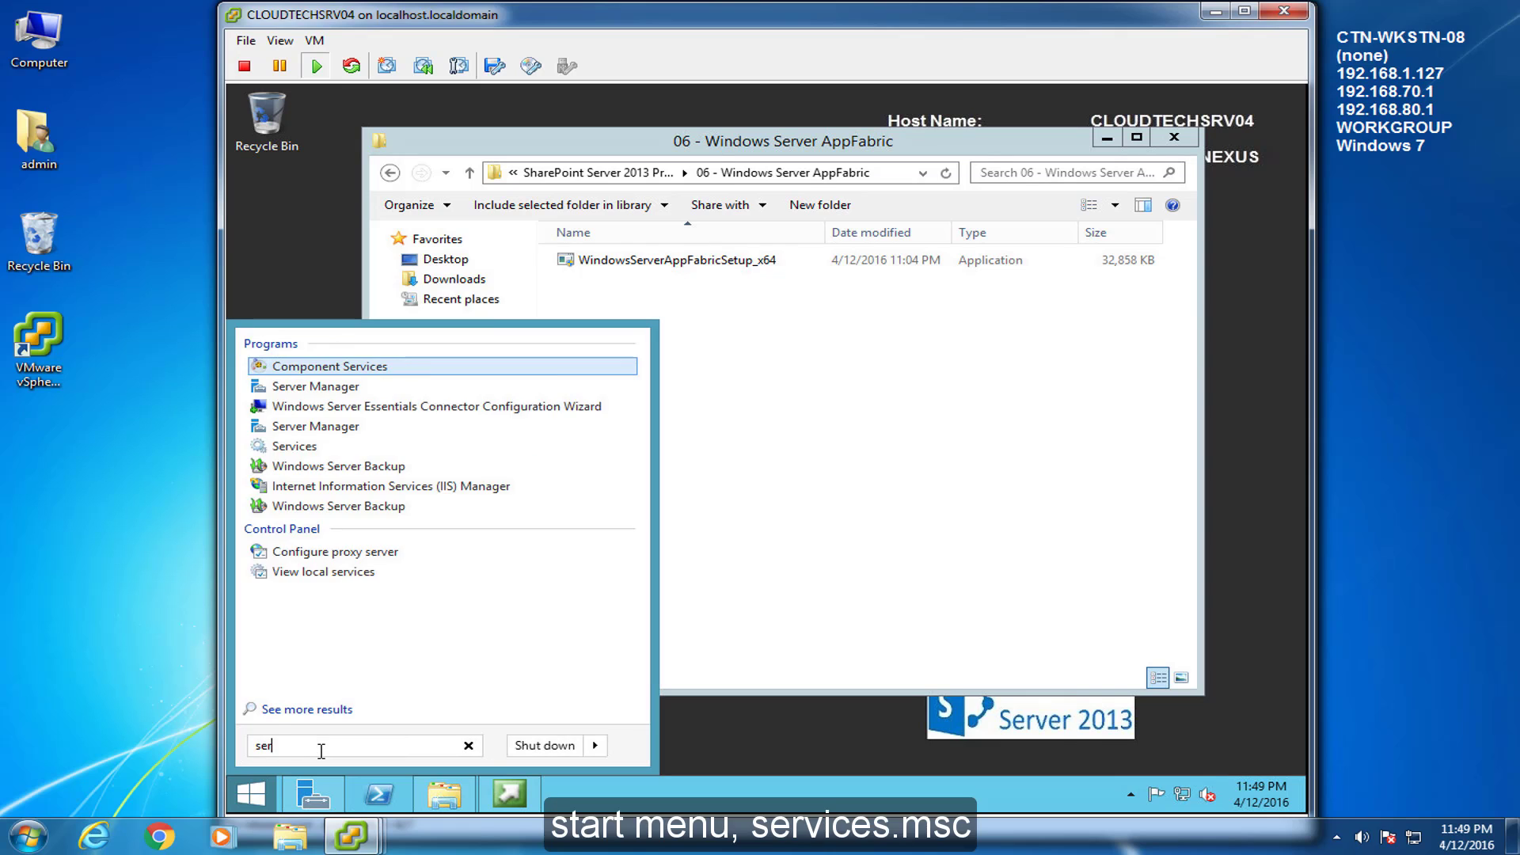
{"action": "type", "text": "vices.msc"}
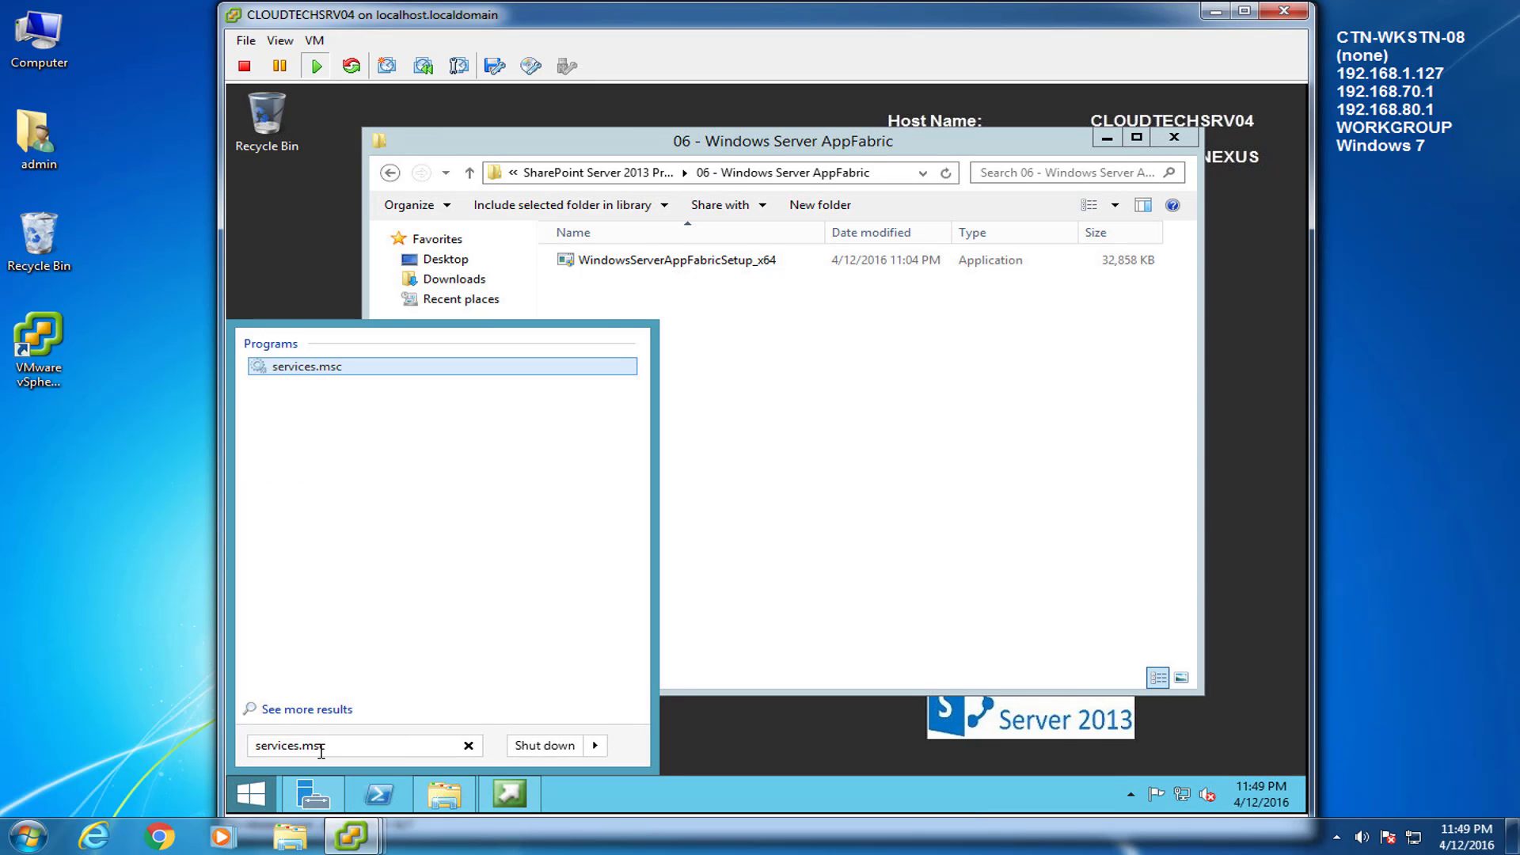
{"action": "key", "text": "Return"}
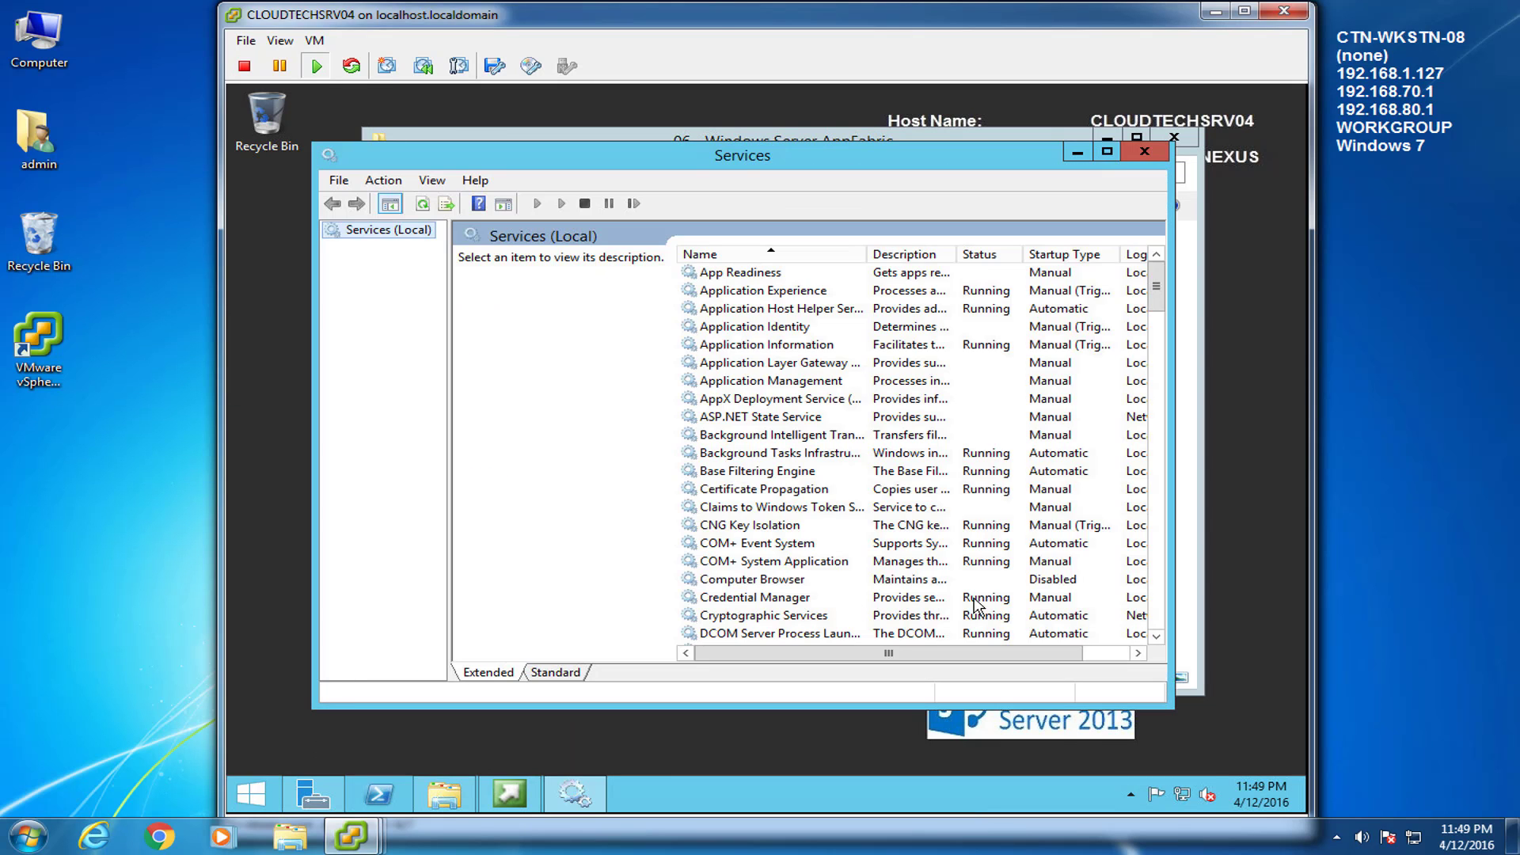
{"action": "left_click_drag", "start_coordinate": [1157, 283], "coordinate": [1156, 602]}
Start the Windows Update service from its properties and confirm with OK
{"action": "left_click", "coordinate": [781, 545]}
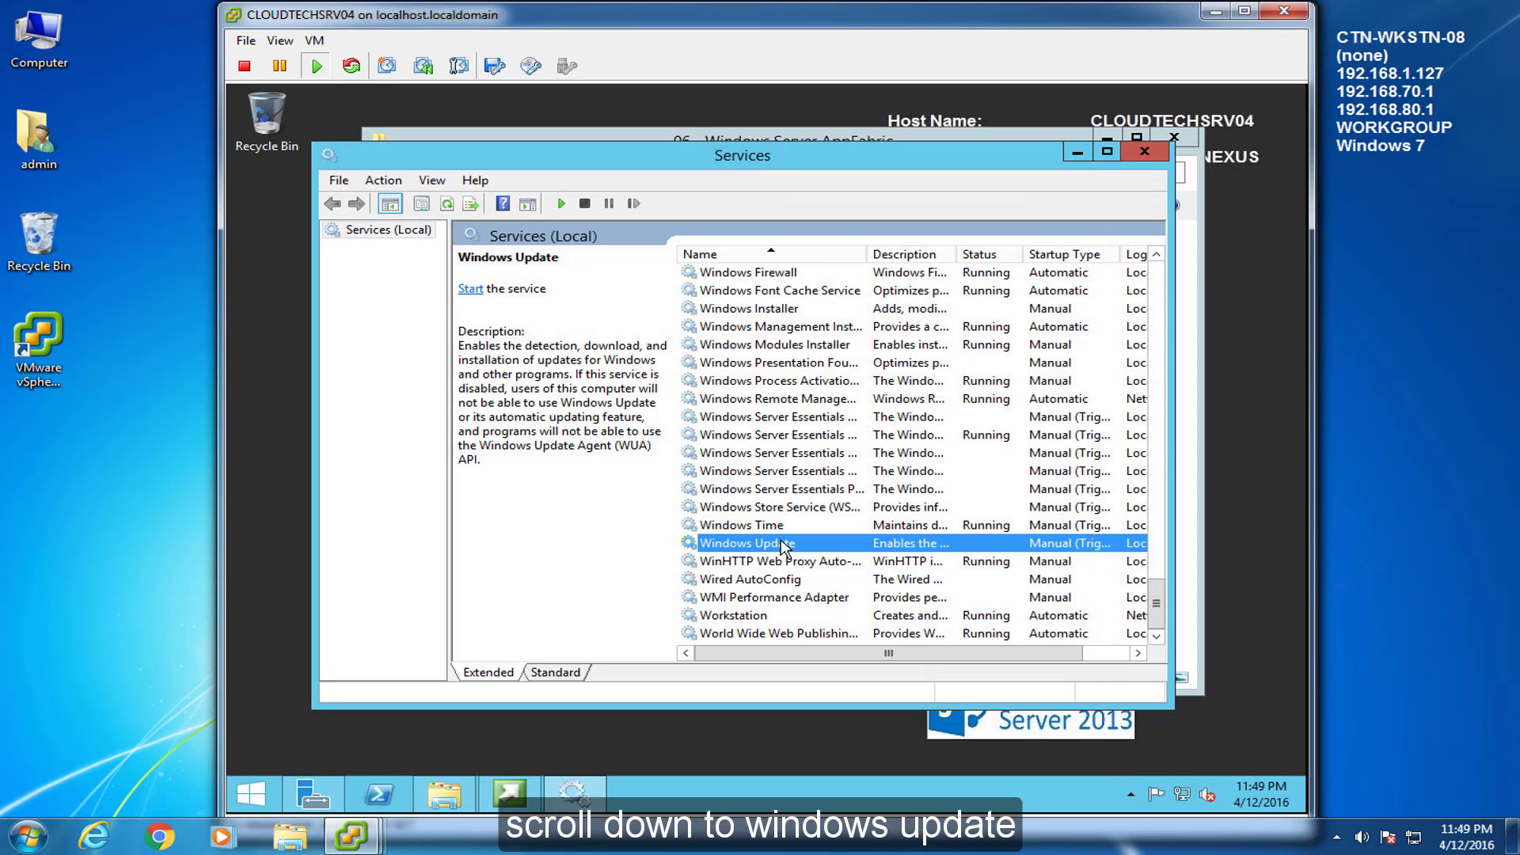
{"action": "left_click", "coordinate": [557, 672]}
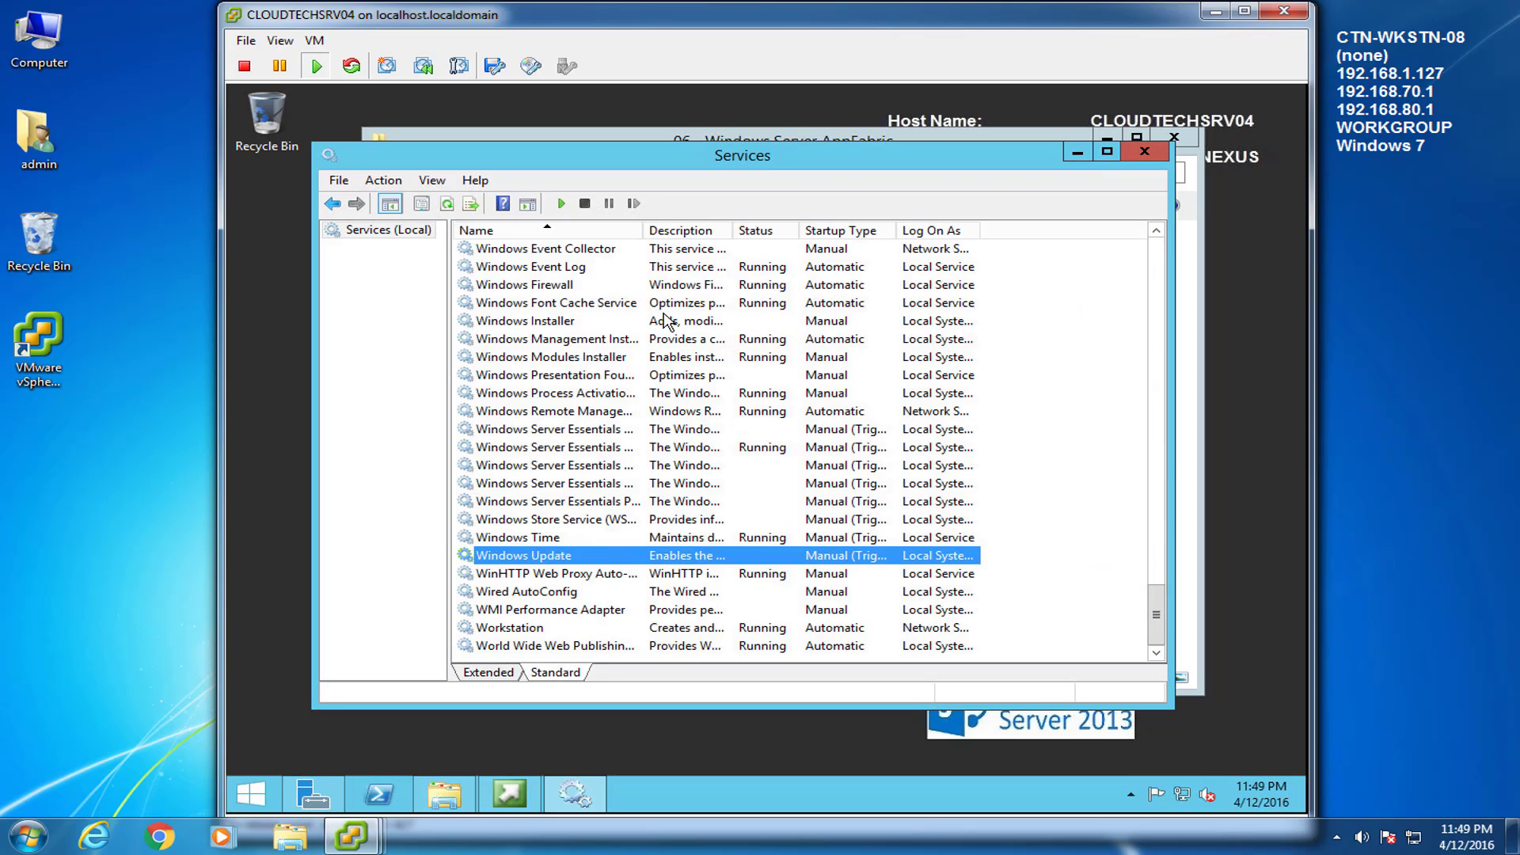
{"action": "left_click_drag", "start_coordinate": [643, 230], "coordinate": [777, 229]}
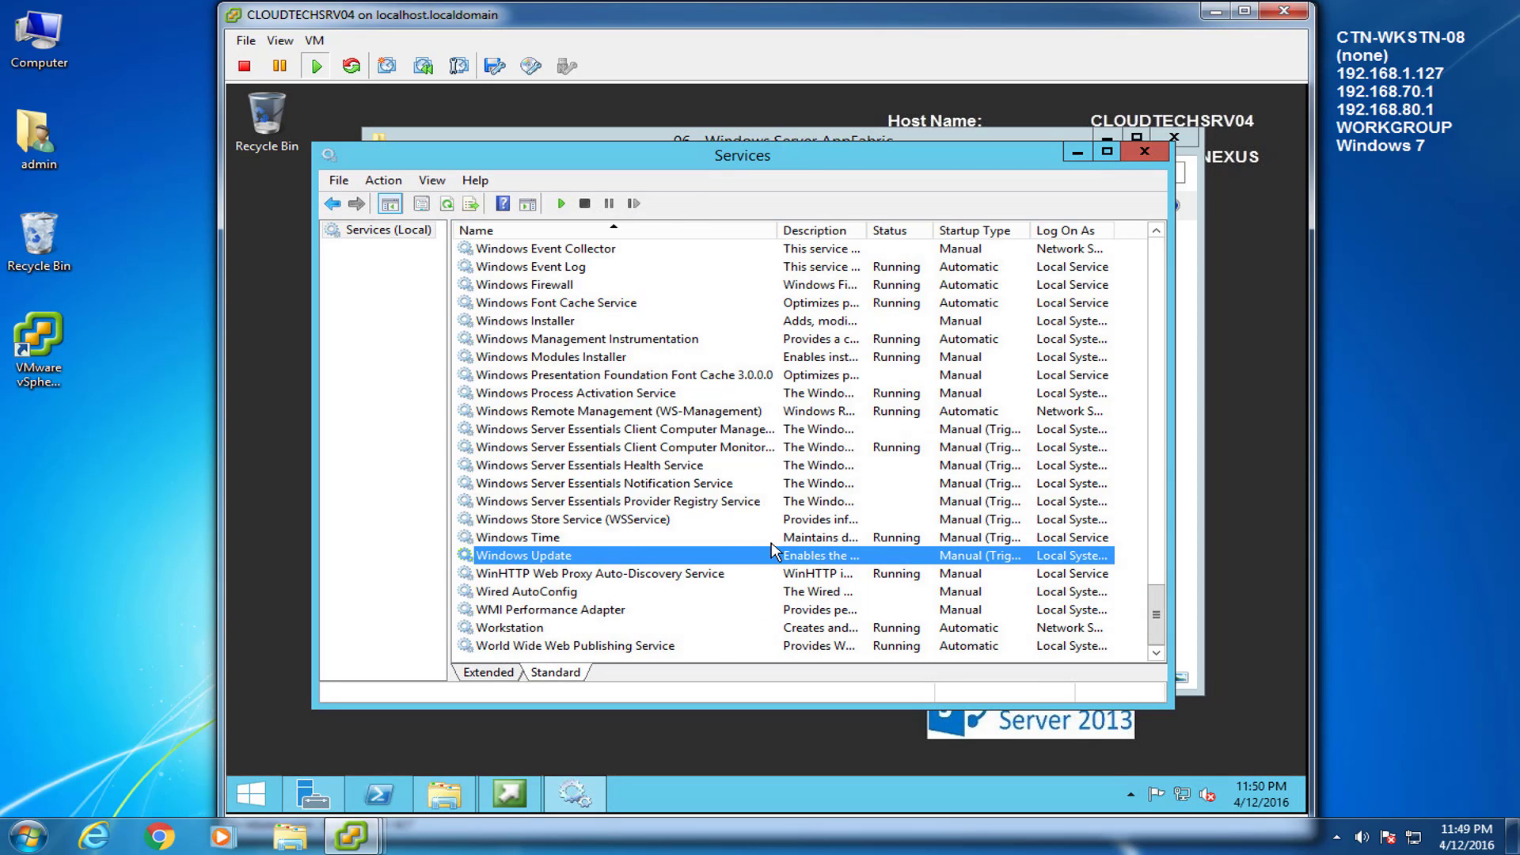
{"action": "double_click", "coordinate": [867, 229]}
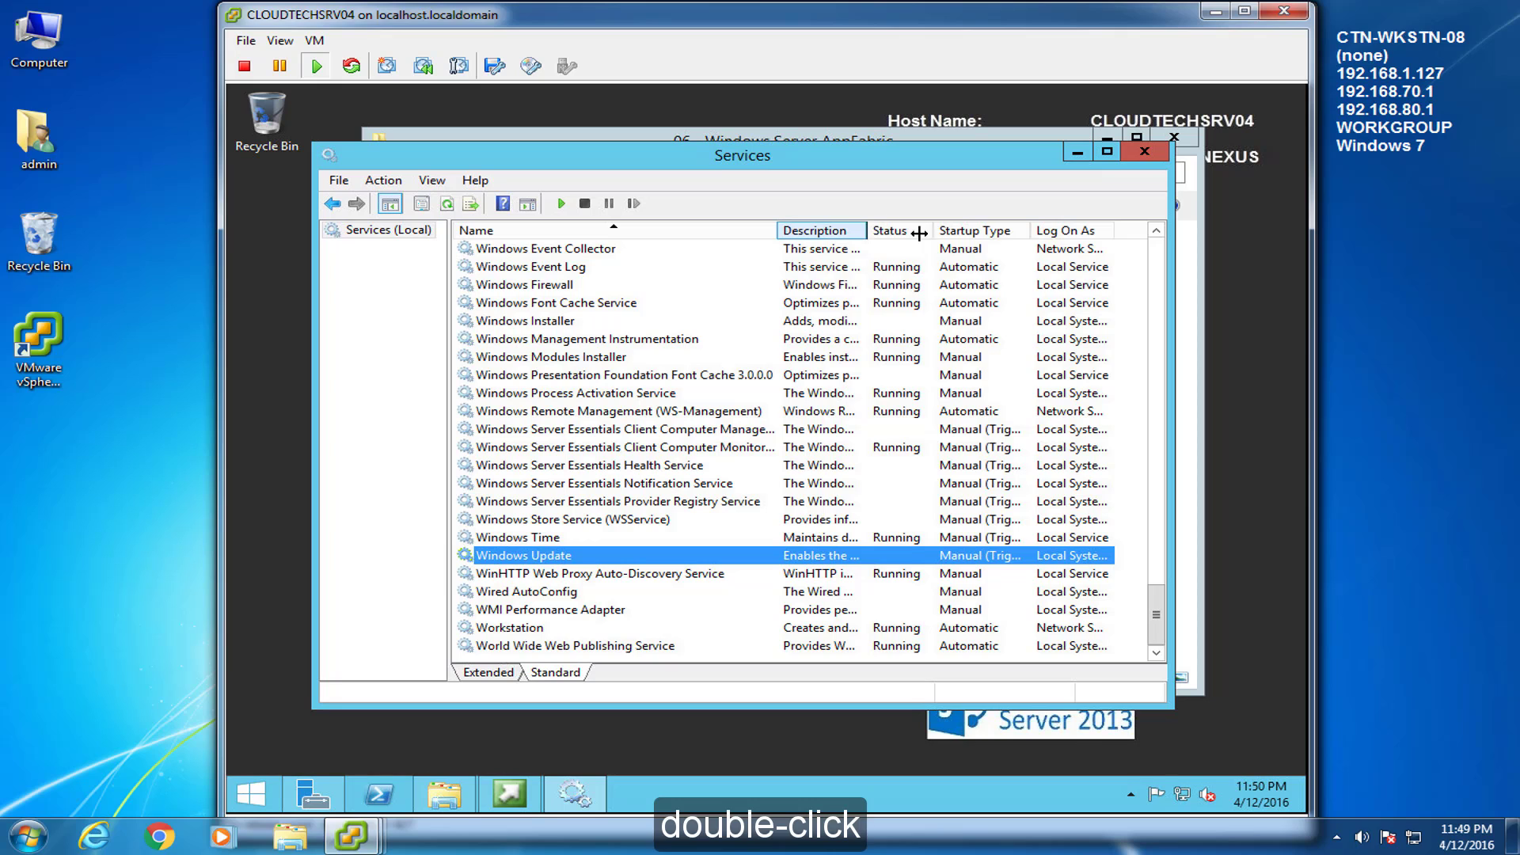
{"action": "double_click", "coordinate": [685, 558]}
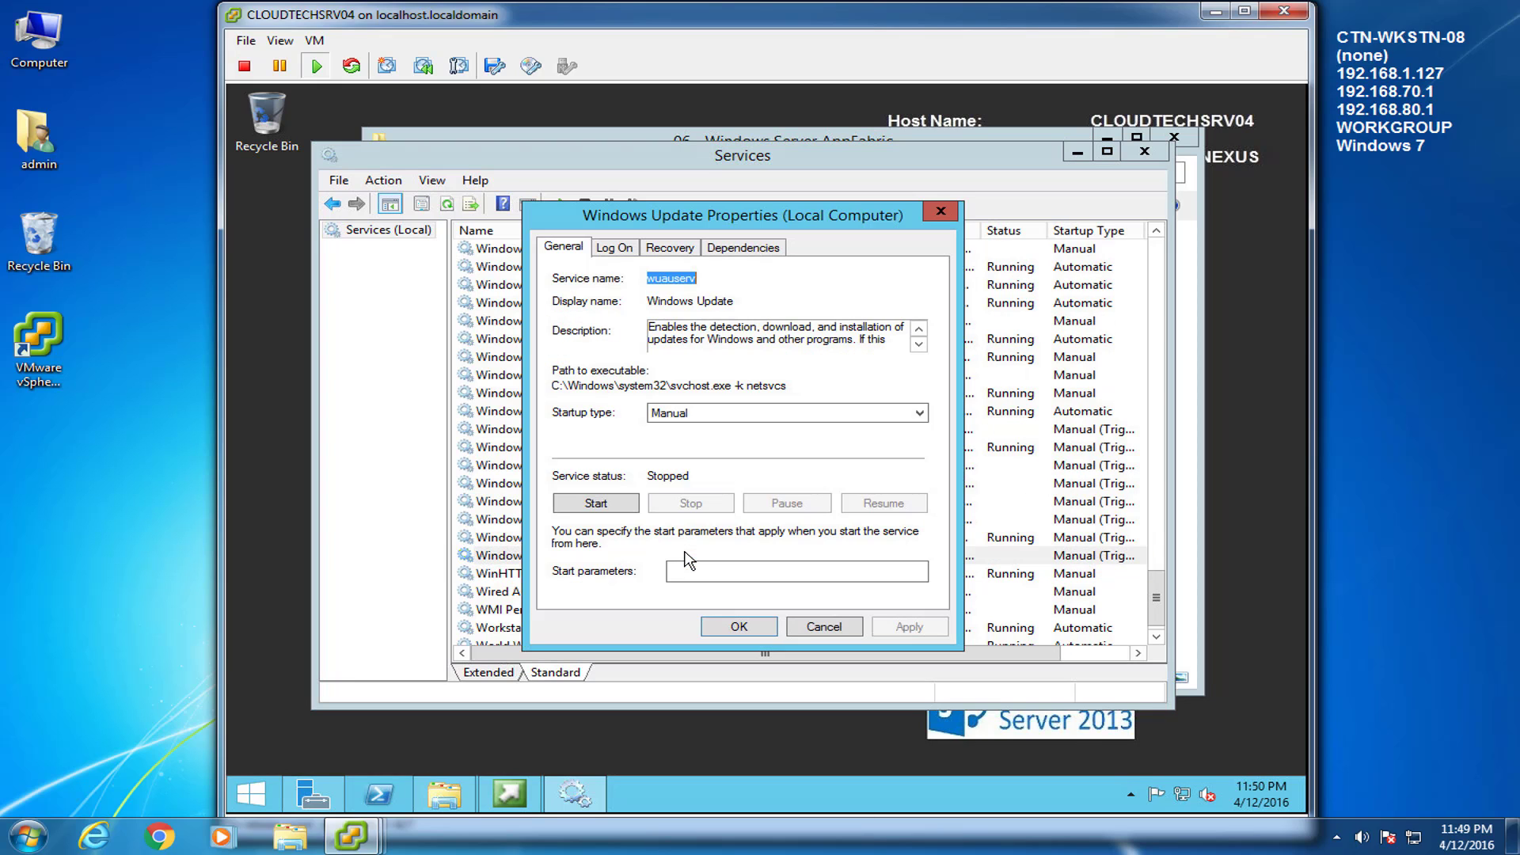
{"action": "left_click", "coordinate": [606, 505]}
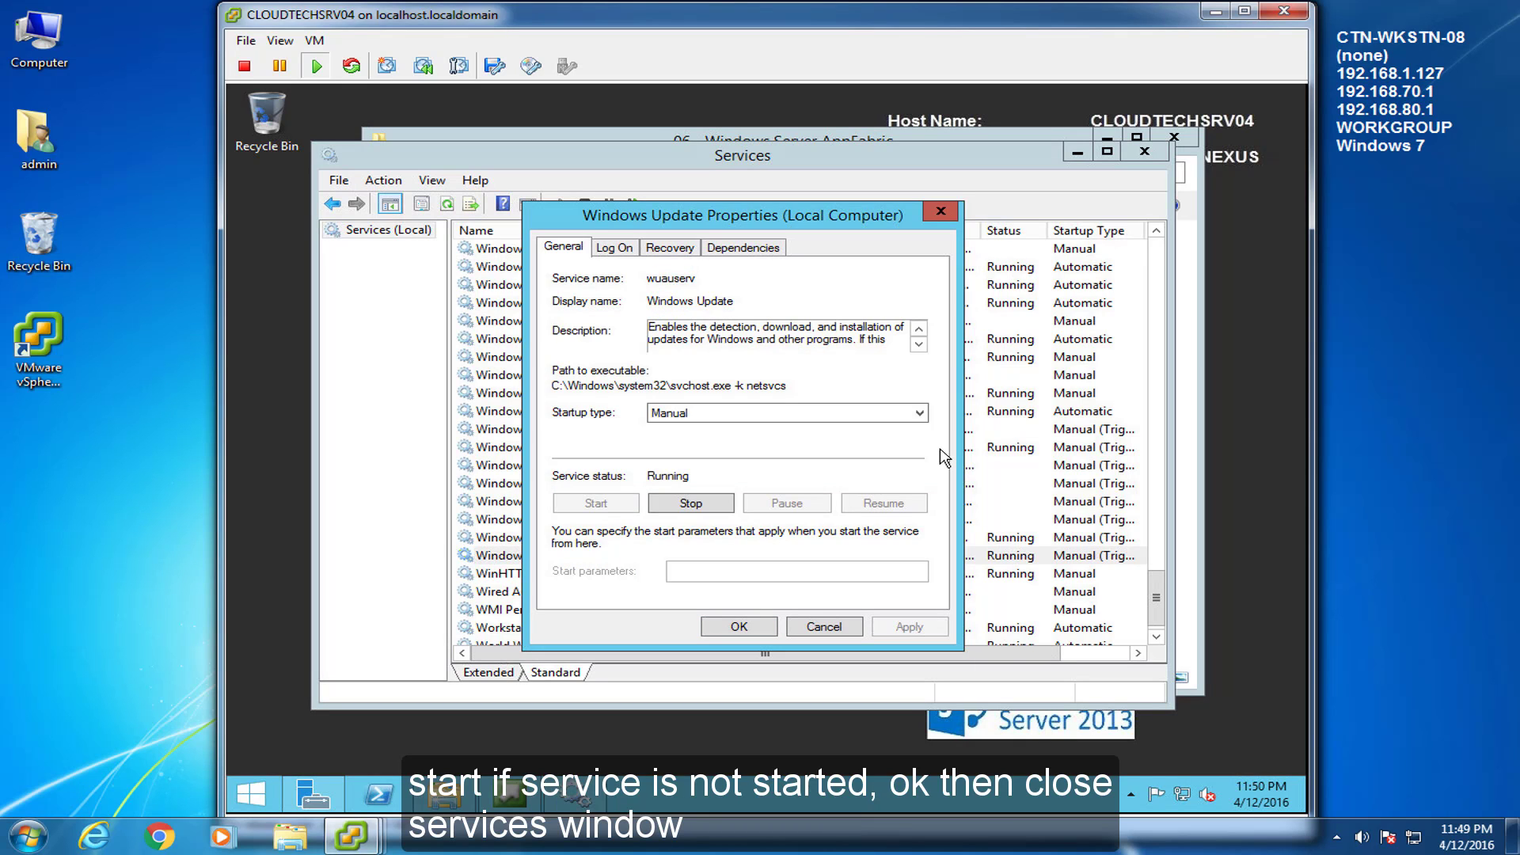
{"action": "left_click", "coordinate": [749, 627]}
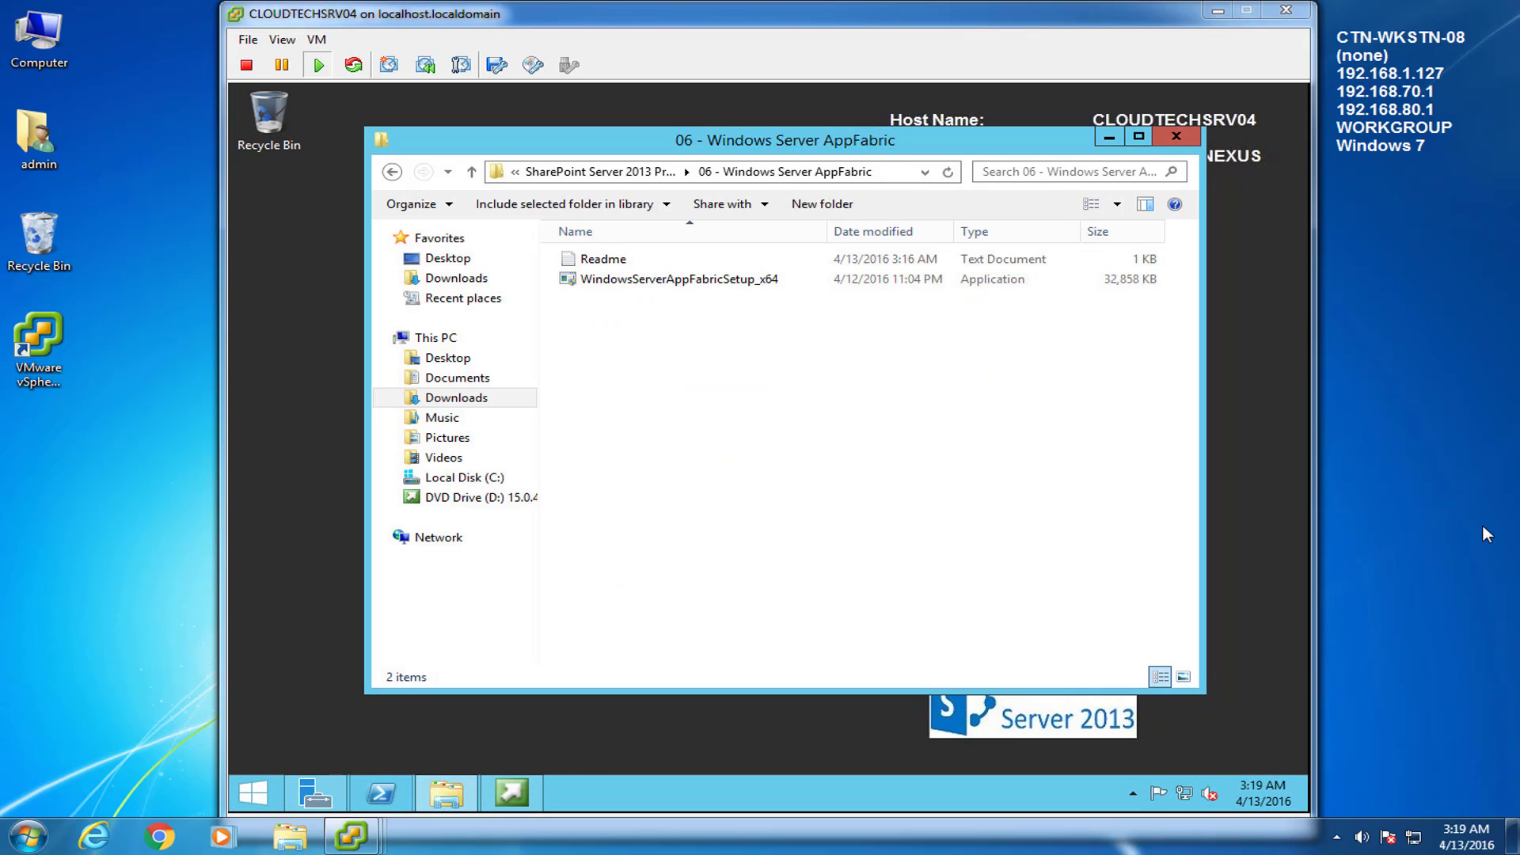
Copy WindowsServerAppFabricSetup_x64 into the root of Local Disk (C:)
{"action": "left_click", "coordinate": [642, 279]}
{"action": "right_click", "coordinate": [642, 279]}
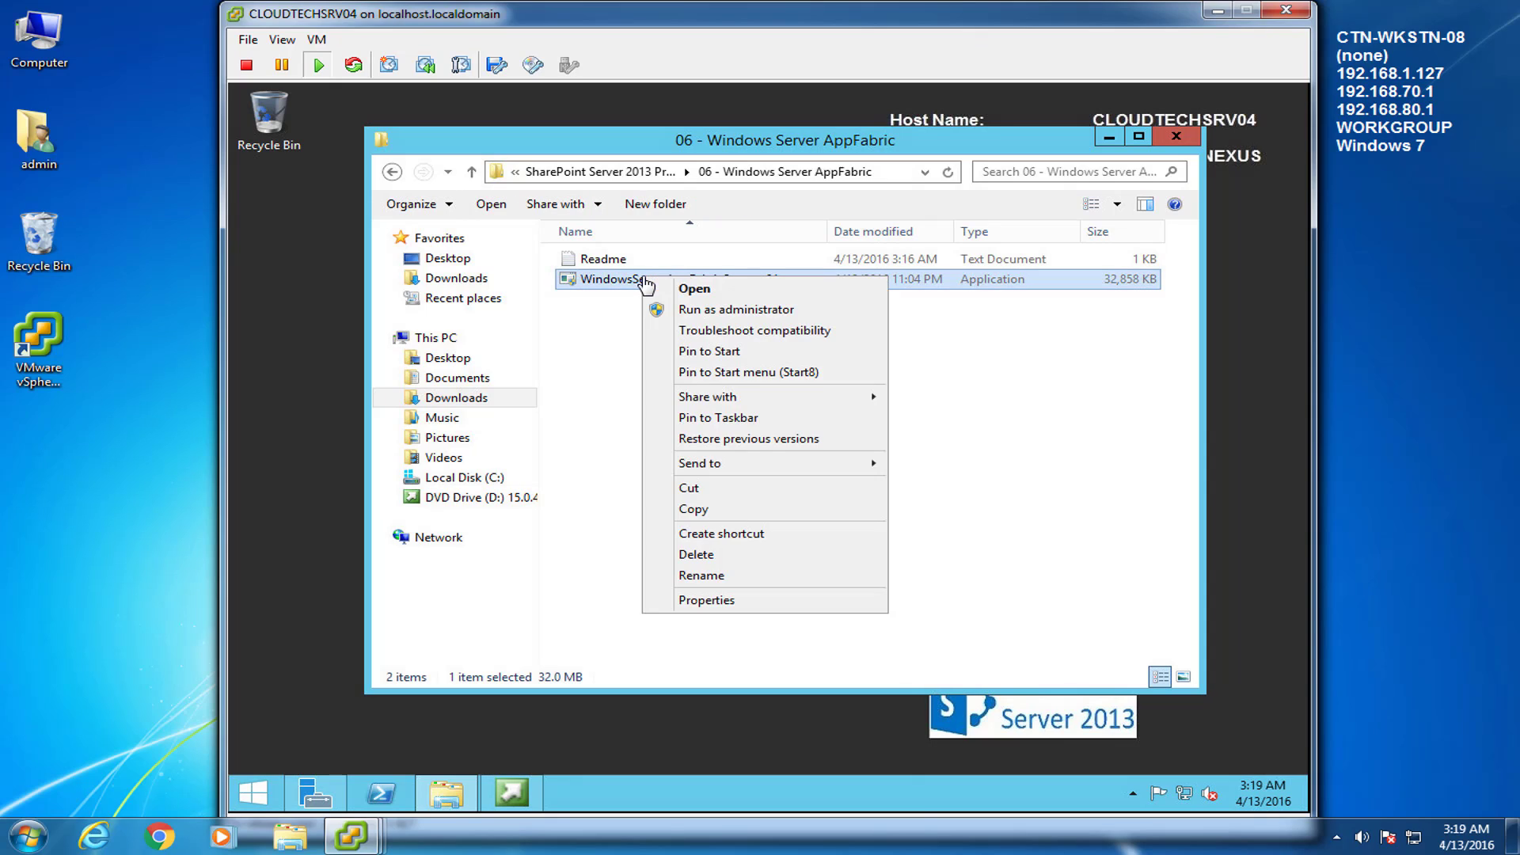
{"action": "left_click", "coordinate": [701, 508]}
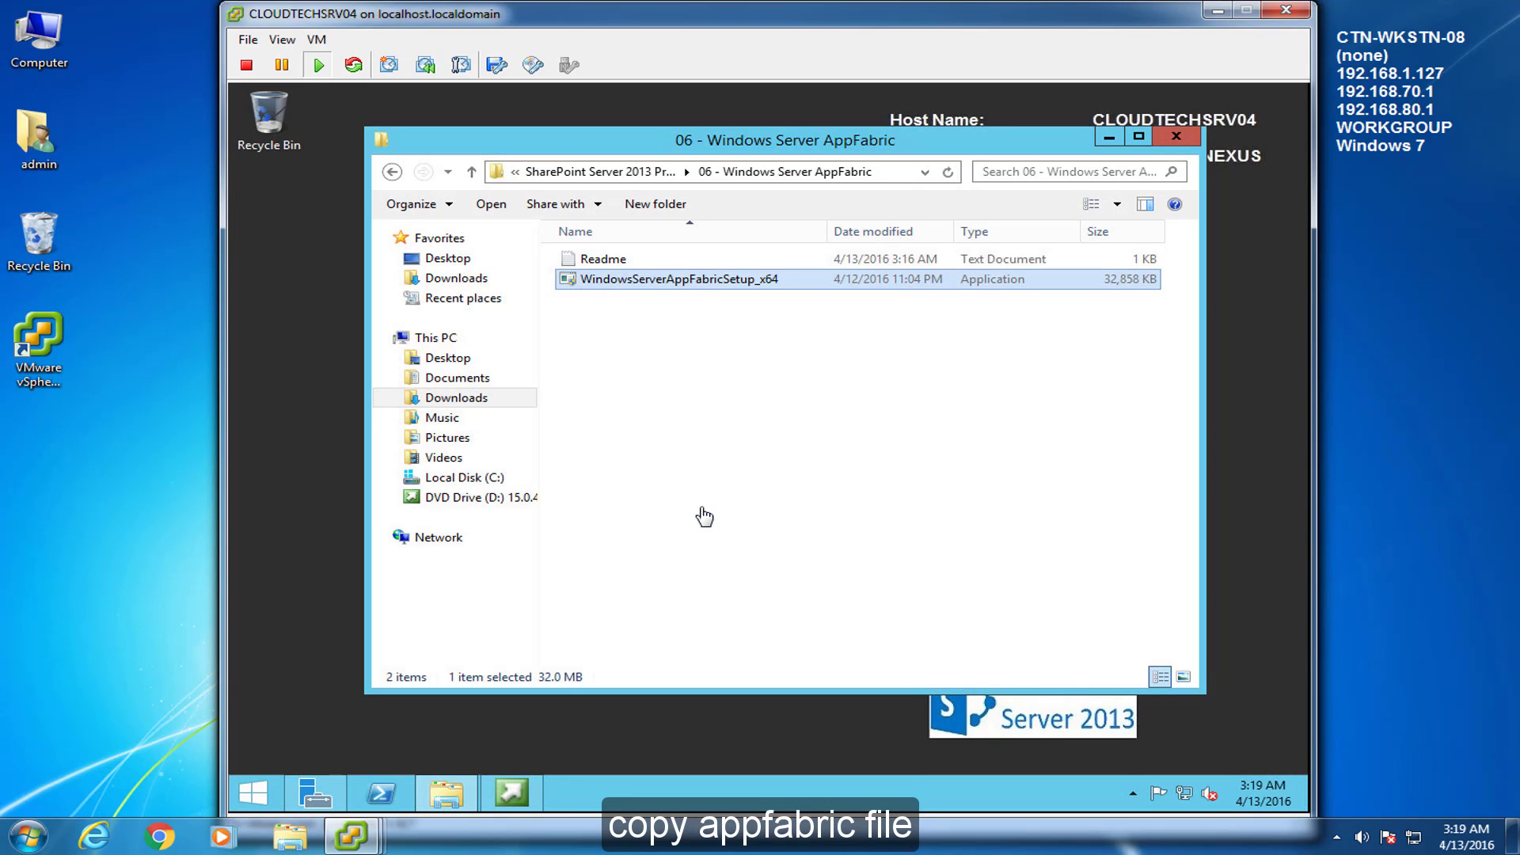
{"action": "left_click", "coordinate": [494, 478]}
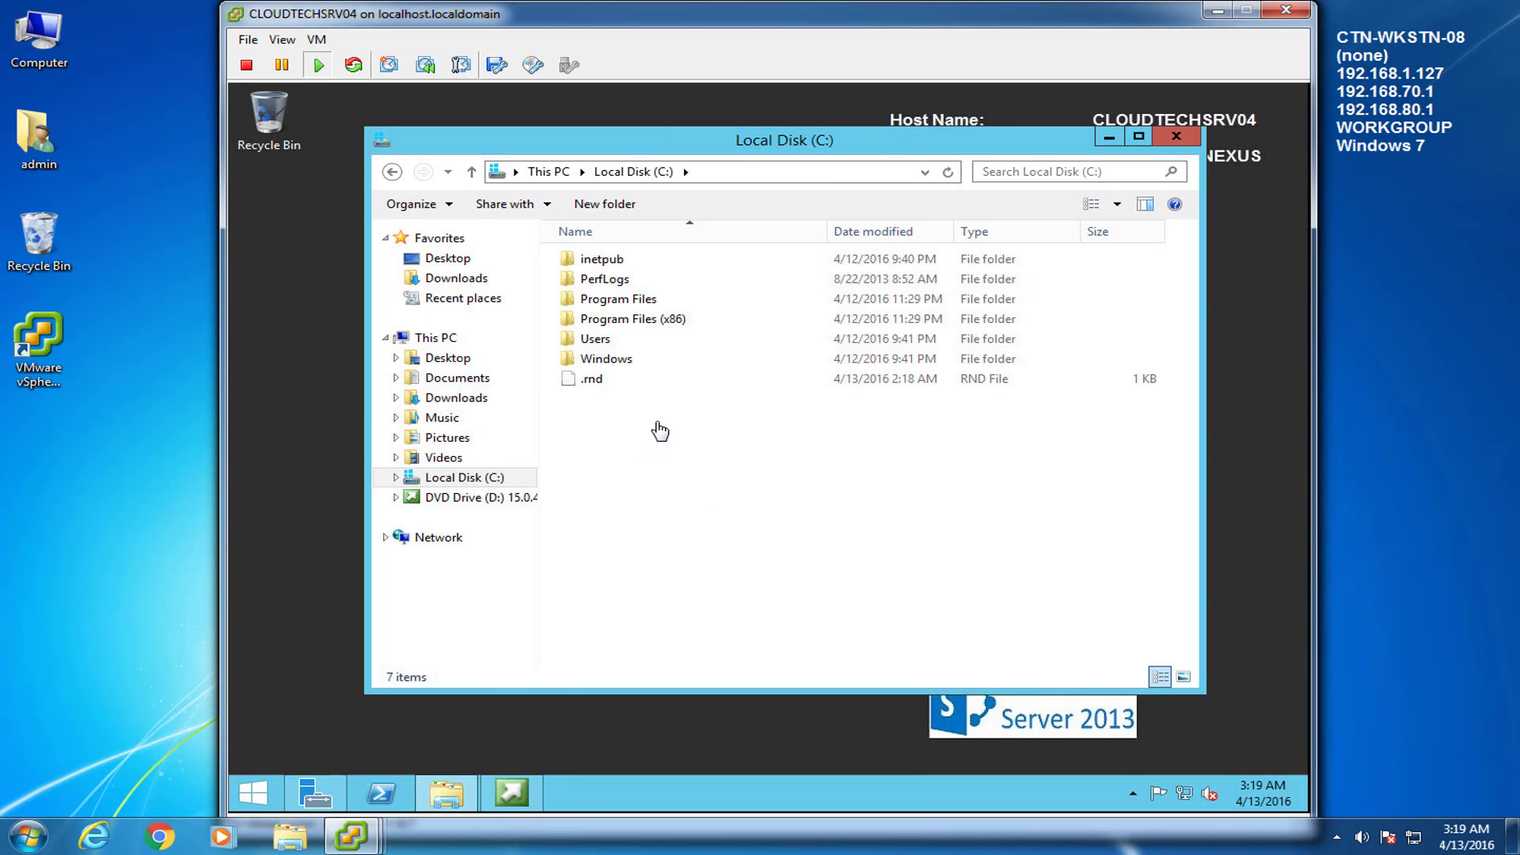
{"action": "right_click", "coordinate": [657, 424]}
{"action": "left_click", "coordinate": [701, 518]}
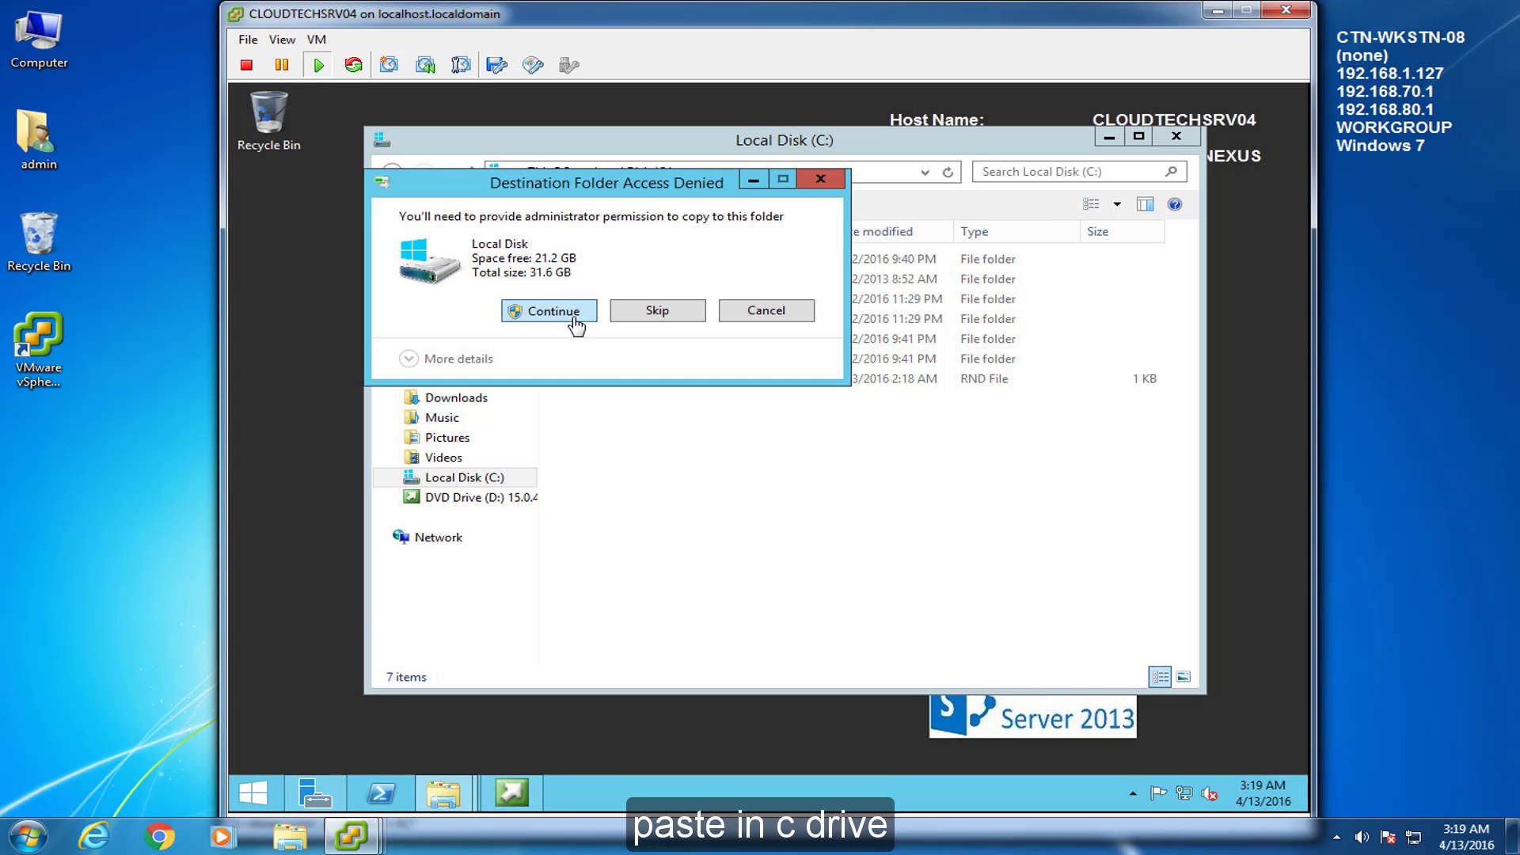
{"action": "left_click", "coordinate": [549, 311]}
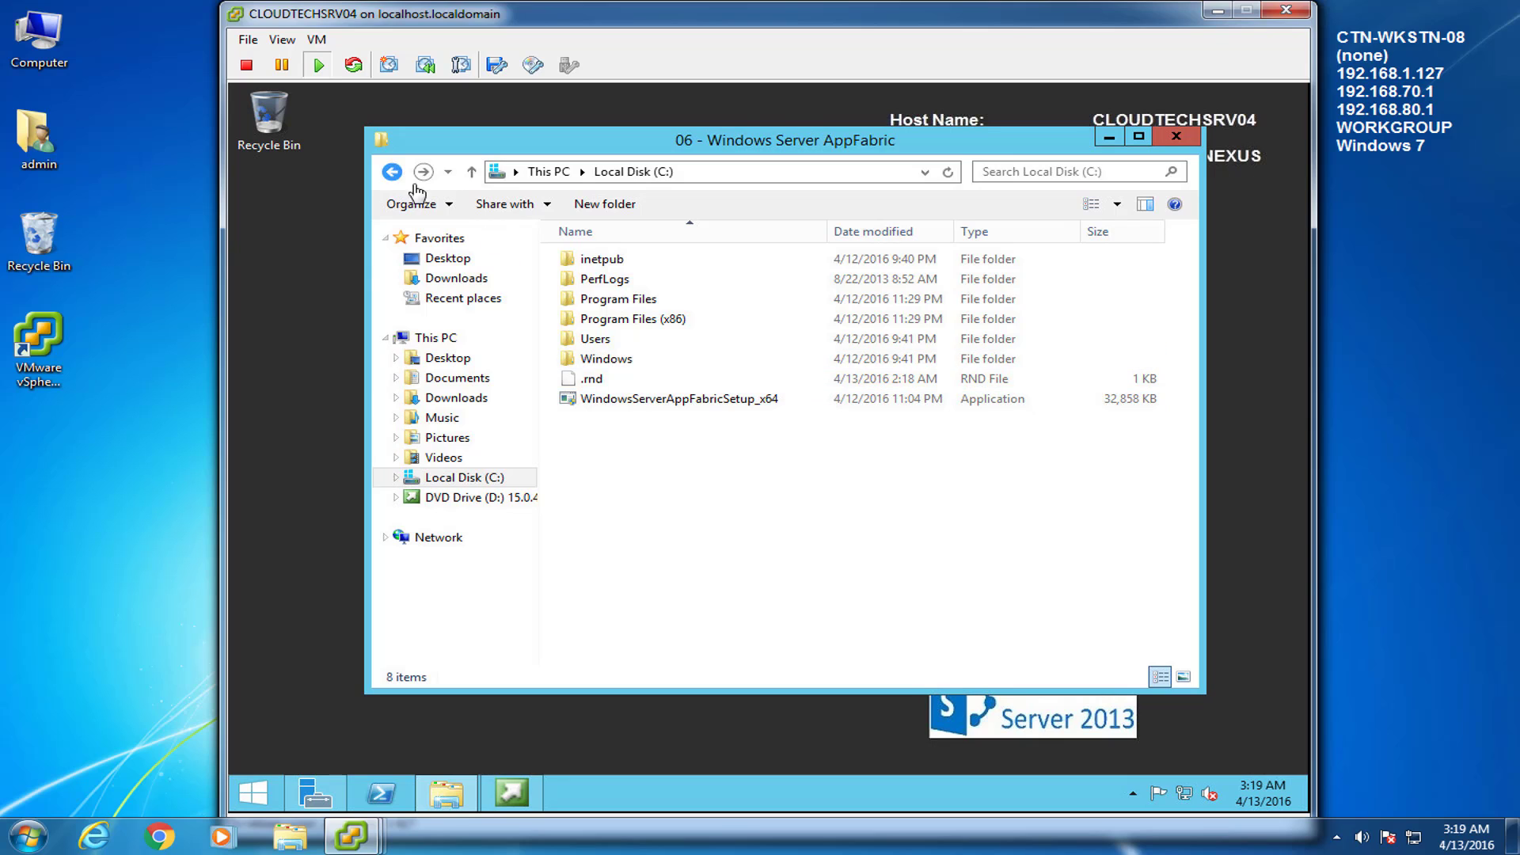
Open the AppFabric folder's Readme showing the install command
{"action": "left_click", "coordinate": [392, 172]}
{"action": "left_click", "coordinate": [616, 266]}
{"action": "double_click", "coordinate": [616, 266]}
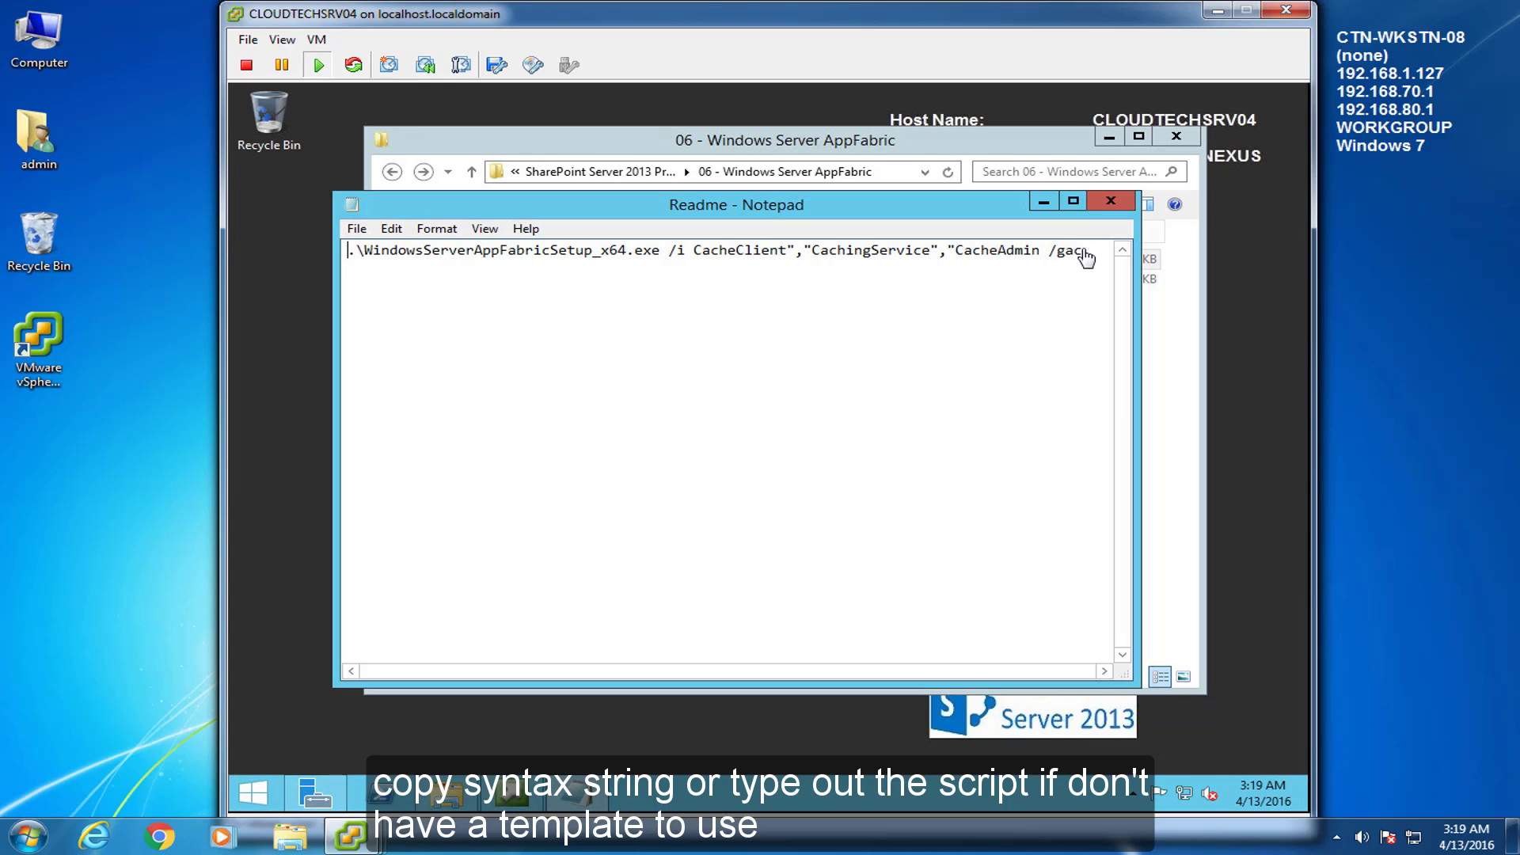
Copy the AppFabric setup command from the Readme, close it, and return to Local Disk (C:)
{"action": "left_click_drag", "start_coordinate": [1082, 252], "coordinate": [315, 265]}
{"action": "right_click", "coordinate": [535, 261]}
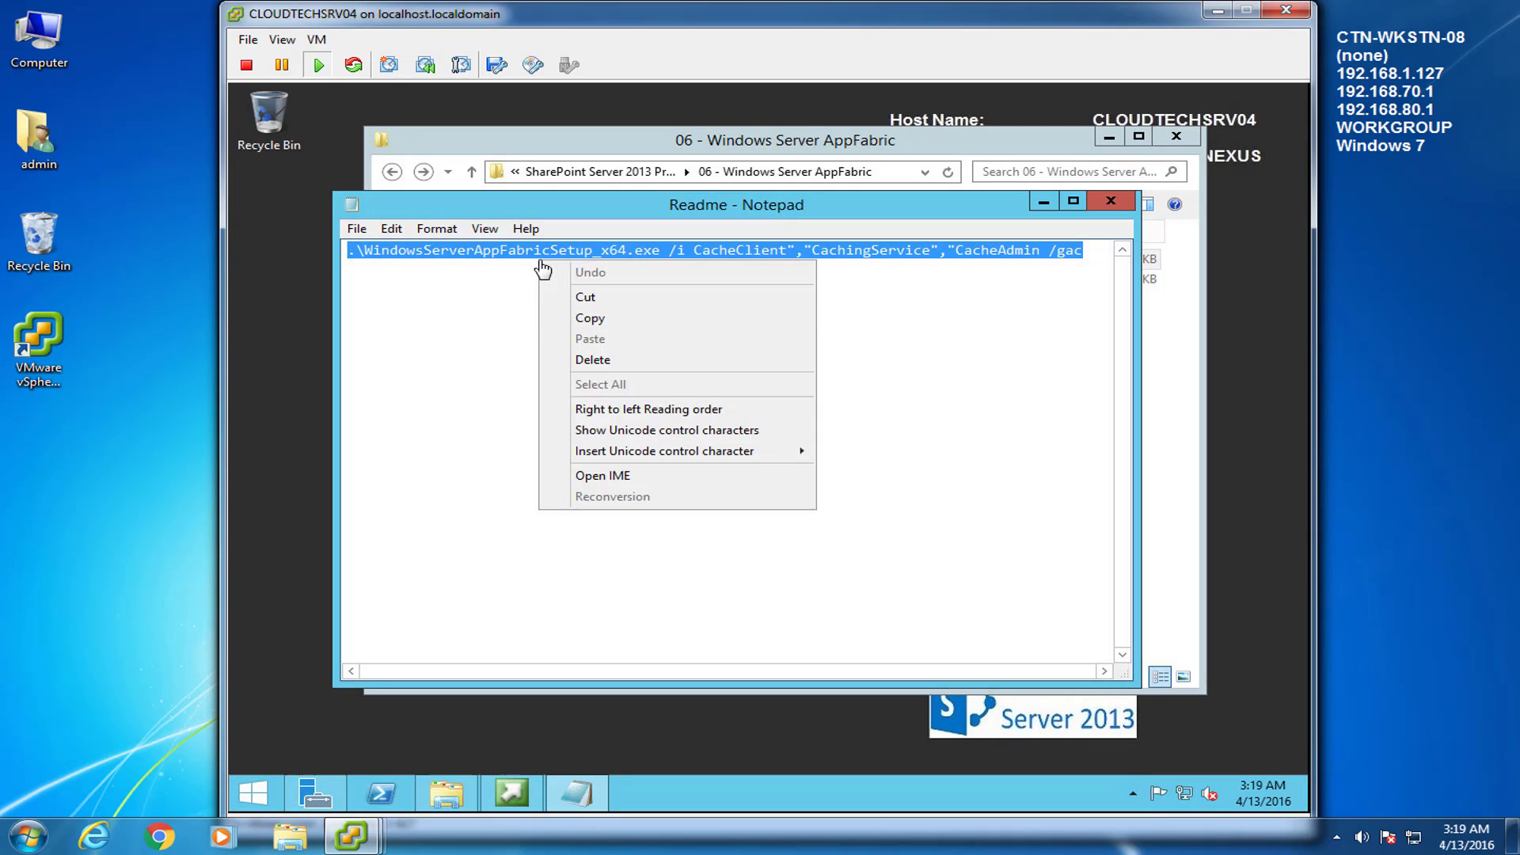
{"action": "left_click", "coordinate": [582, 316]}
{"action": "left_click", "coordinate": [723, 288]}
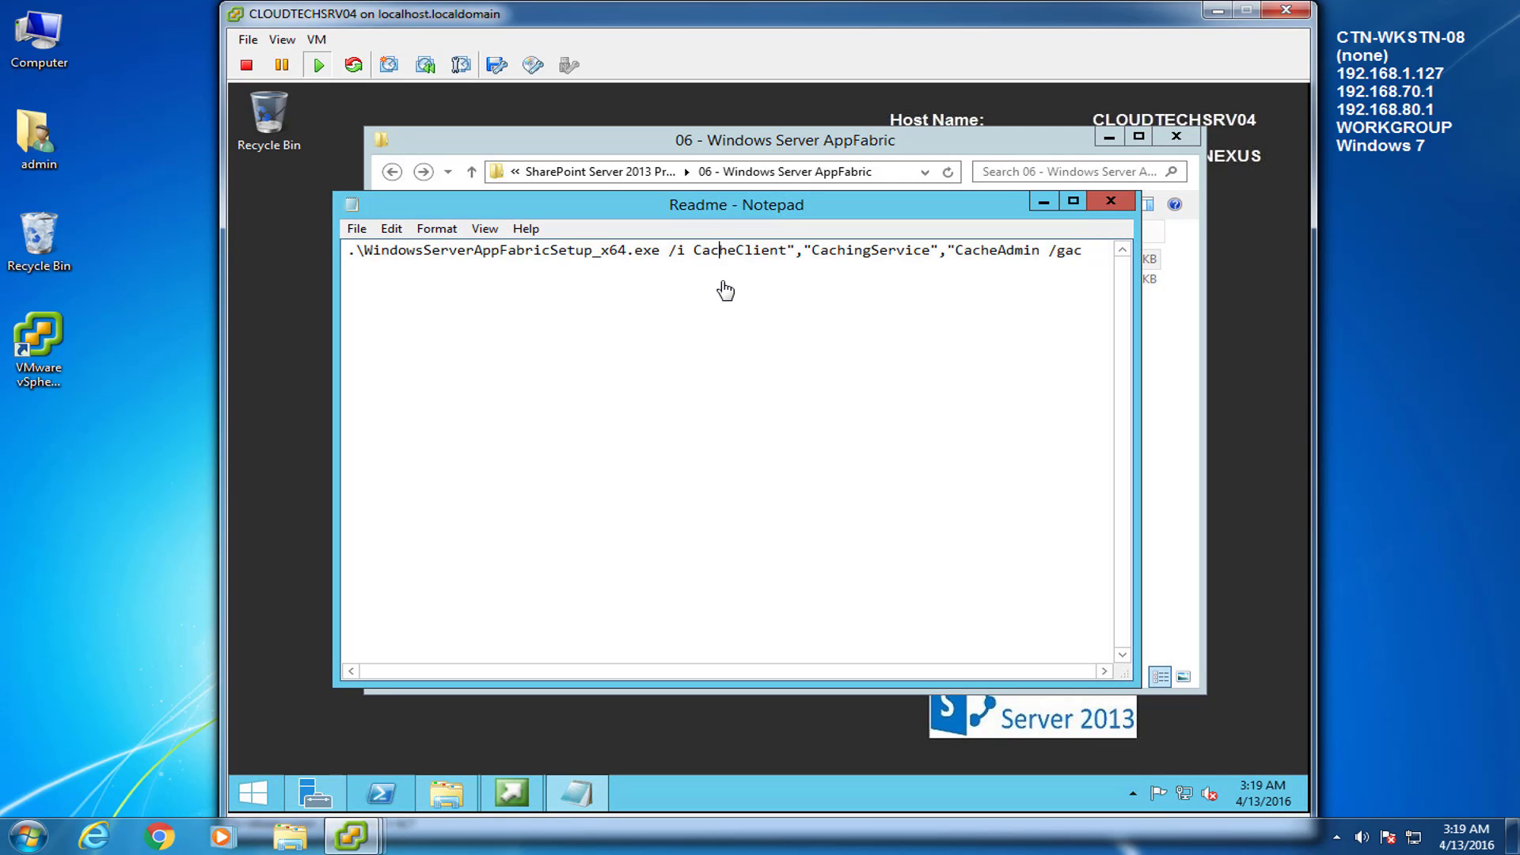
{"action": "left_click", "coordinate": [1111, 202]}
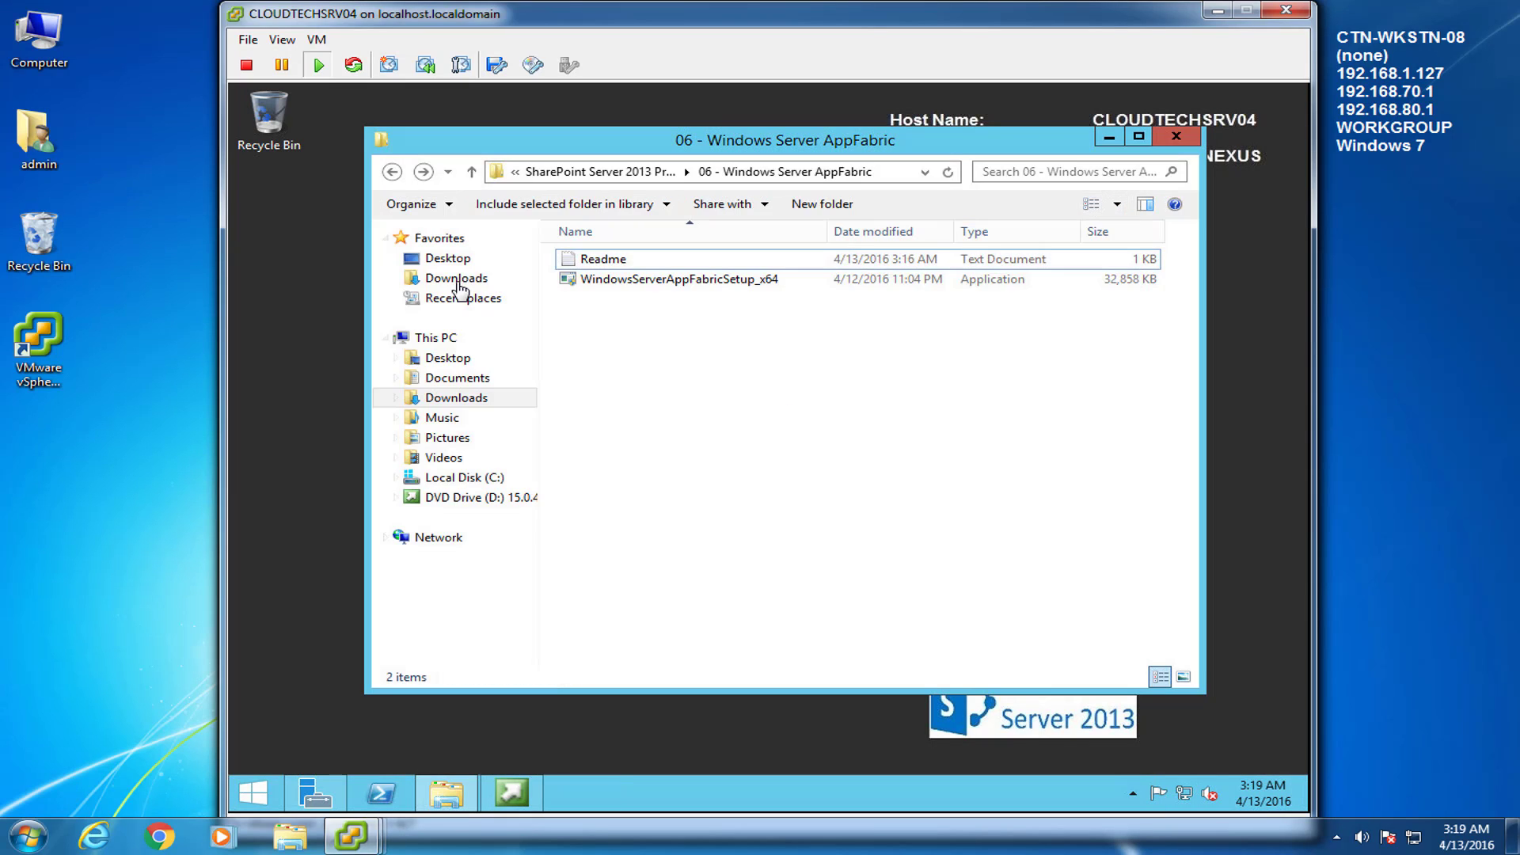
{"action": "left_click", "coordinate": [422, 171]}
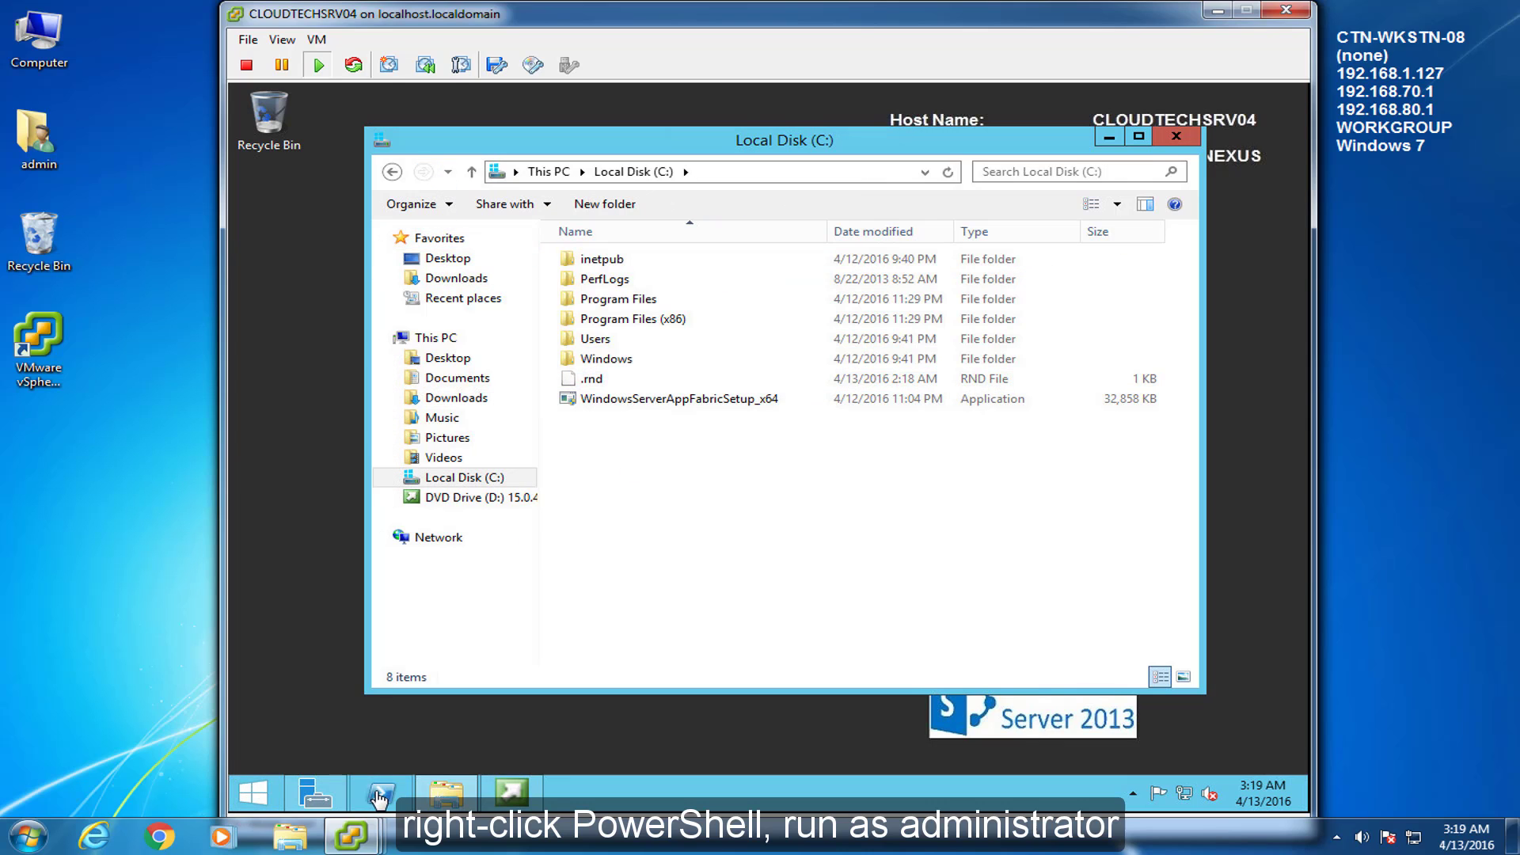
Launch PowerShell as administrator on the server VM
{"action": "right_click", "coordinate": [381, 799]}
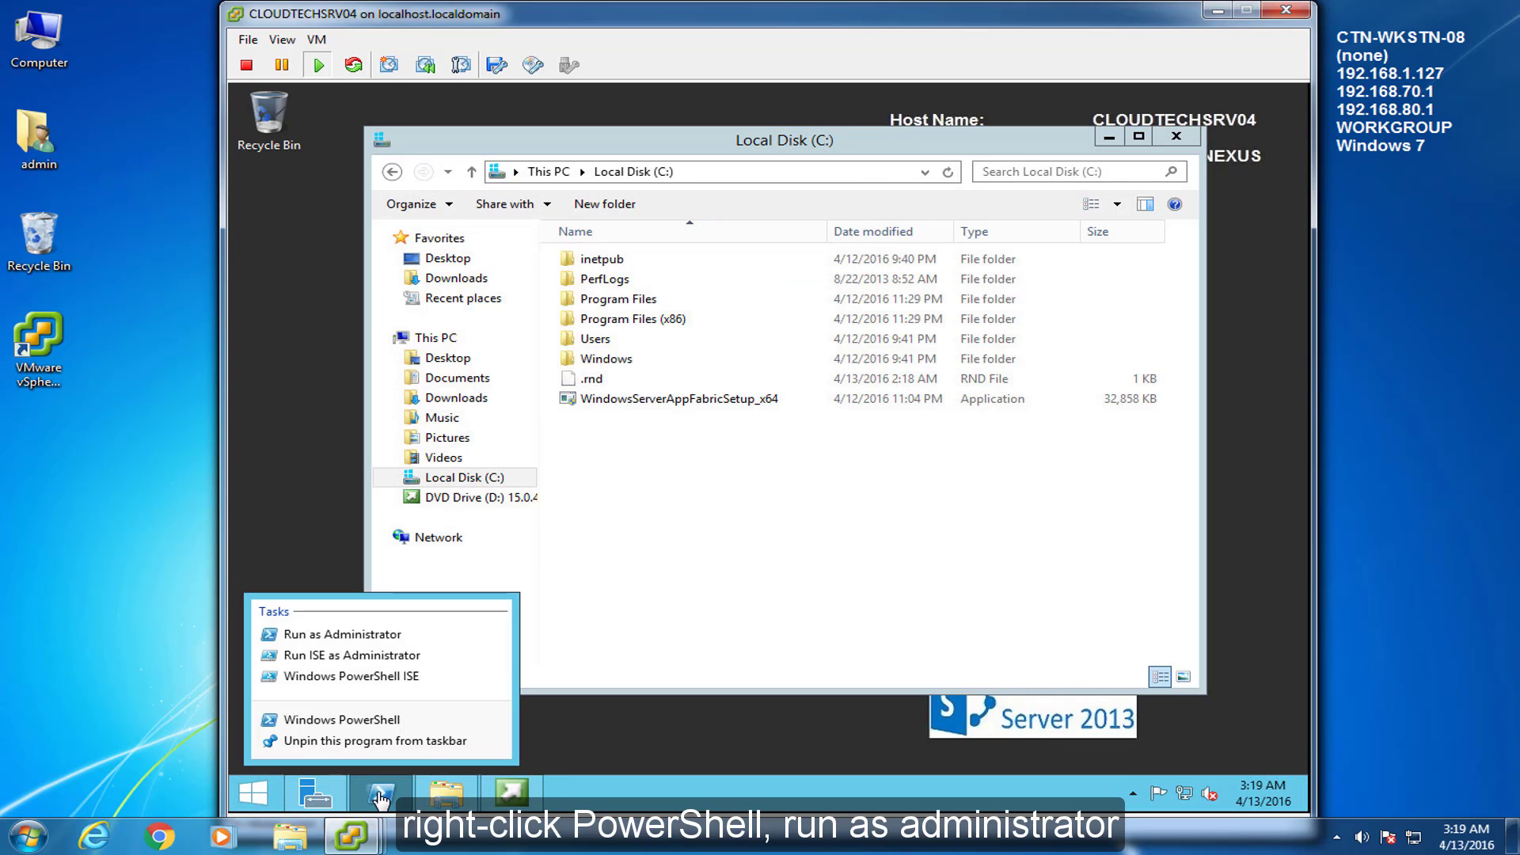
{"action": "left_click", "coordinate": [379, 634]}
{"action": "left_click", "coordinate": [847, 467]}
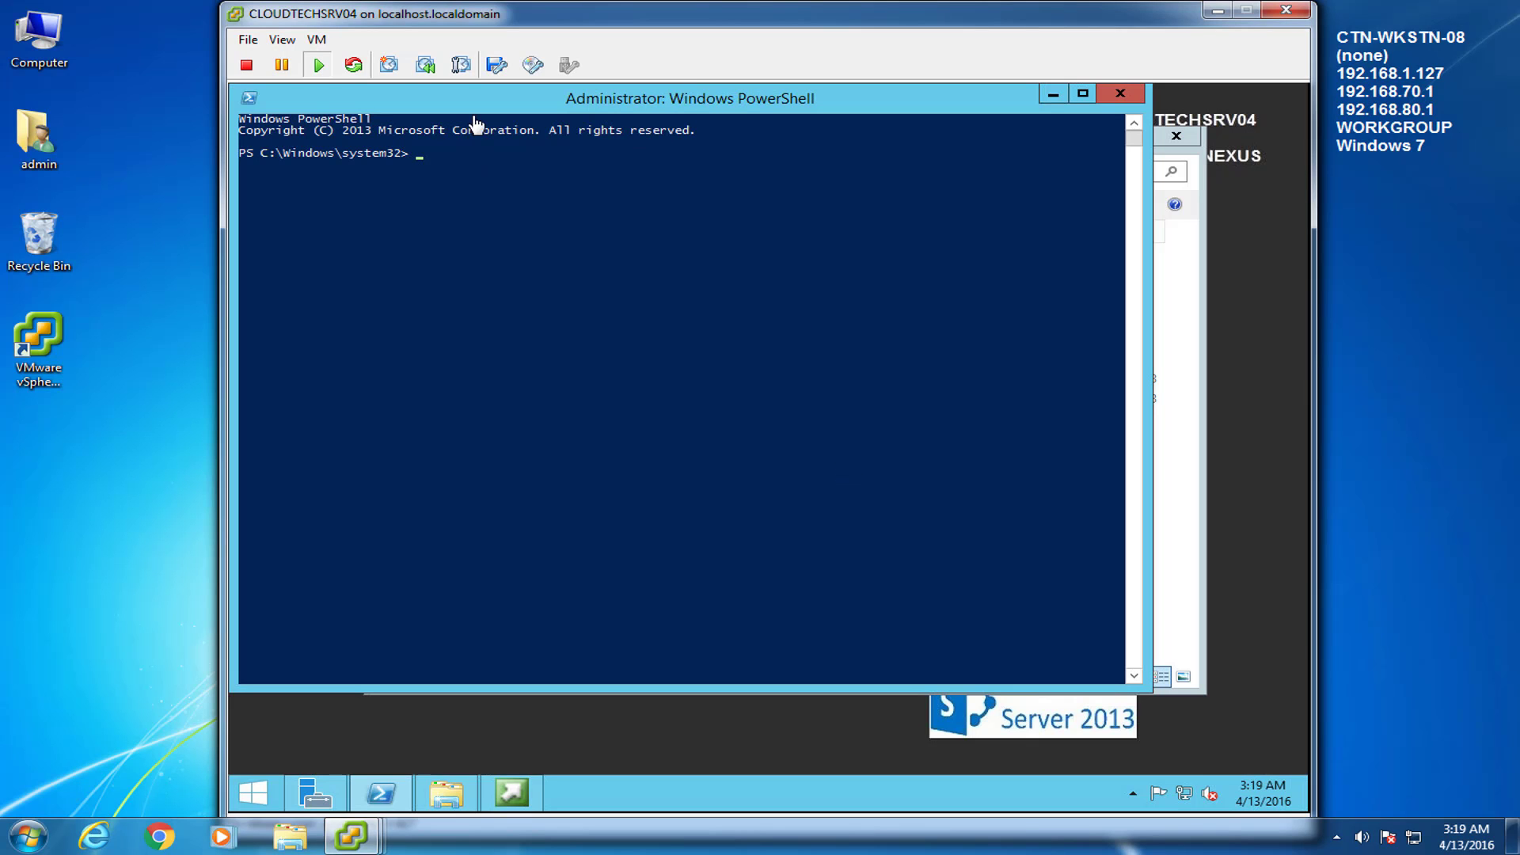
{"action": "left_click_drag", "start_coordinate": [479, 102], "coordinate": [561, 152]}
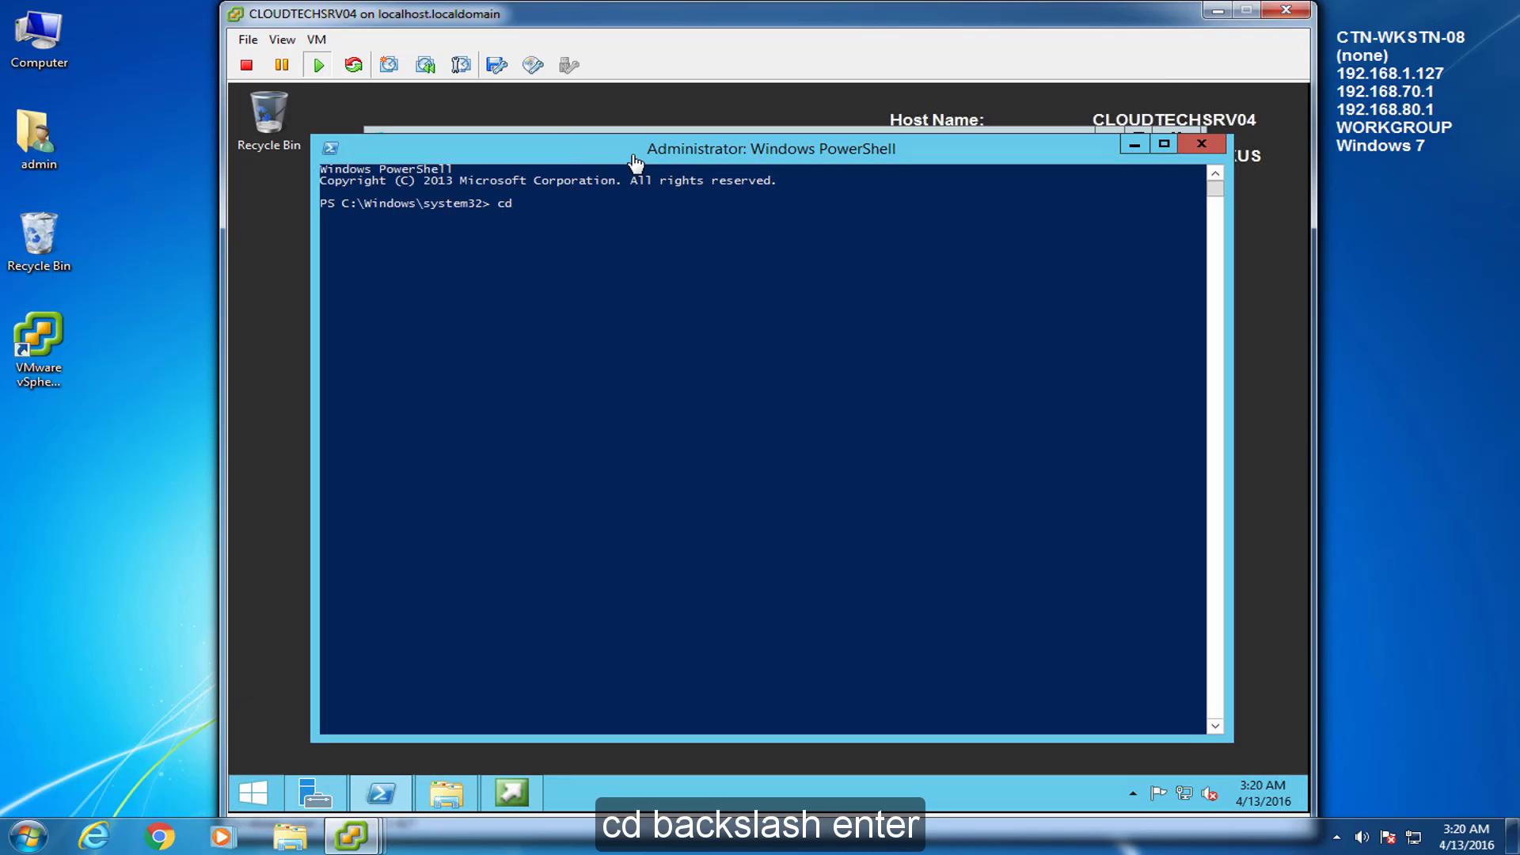
From C:\, paste and run the AppFabric setup for CacheClient, CachingService and CacheAdmin
{"action": "key", "text": "Return"}
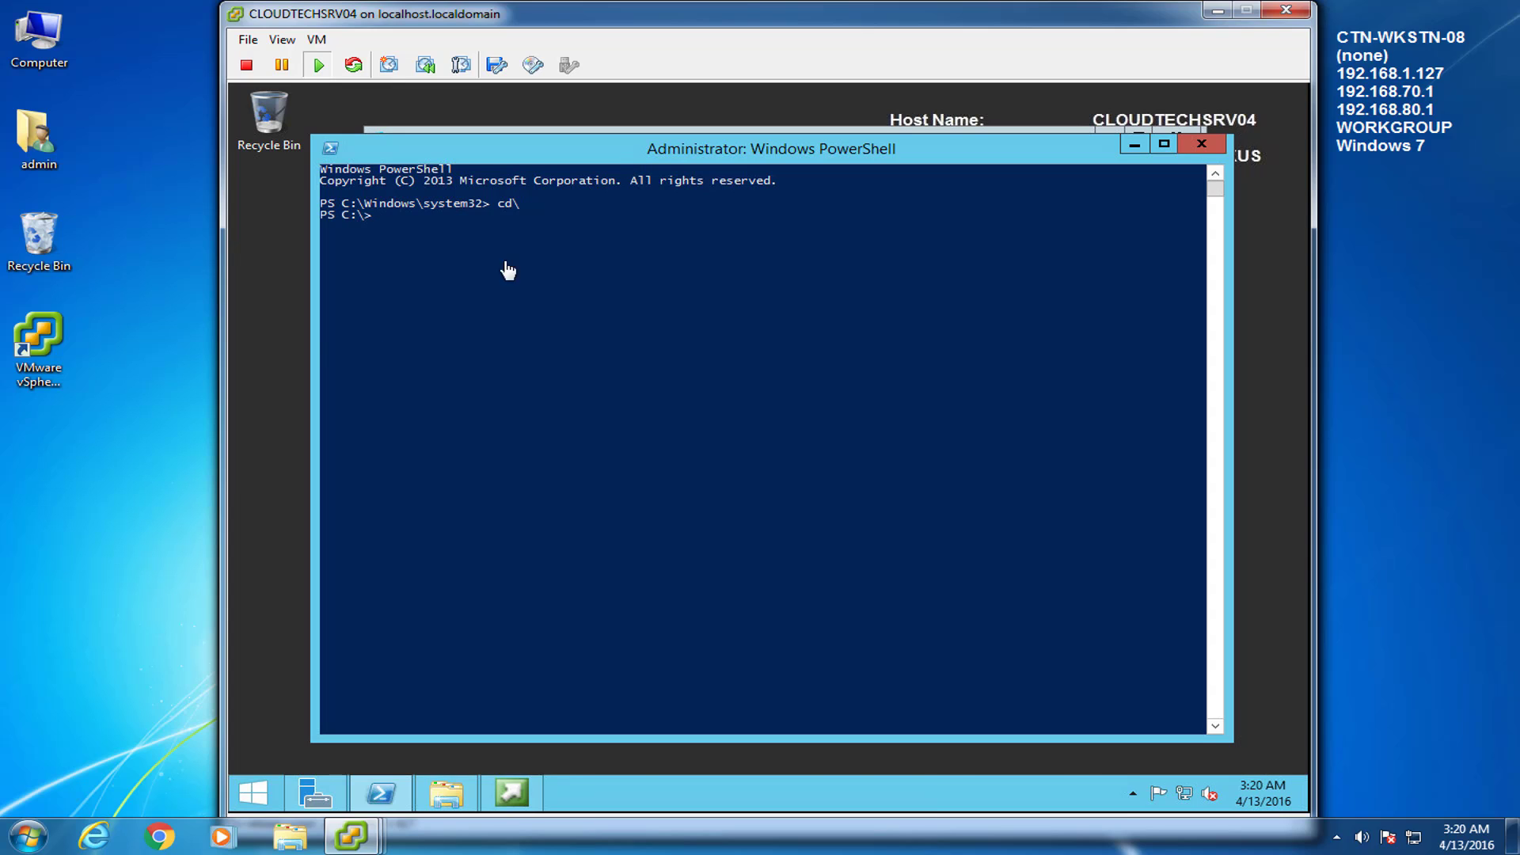
{"action": "right_click", "coordinate": [390, 225]}
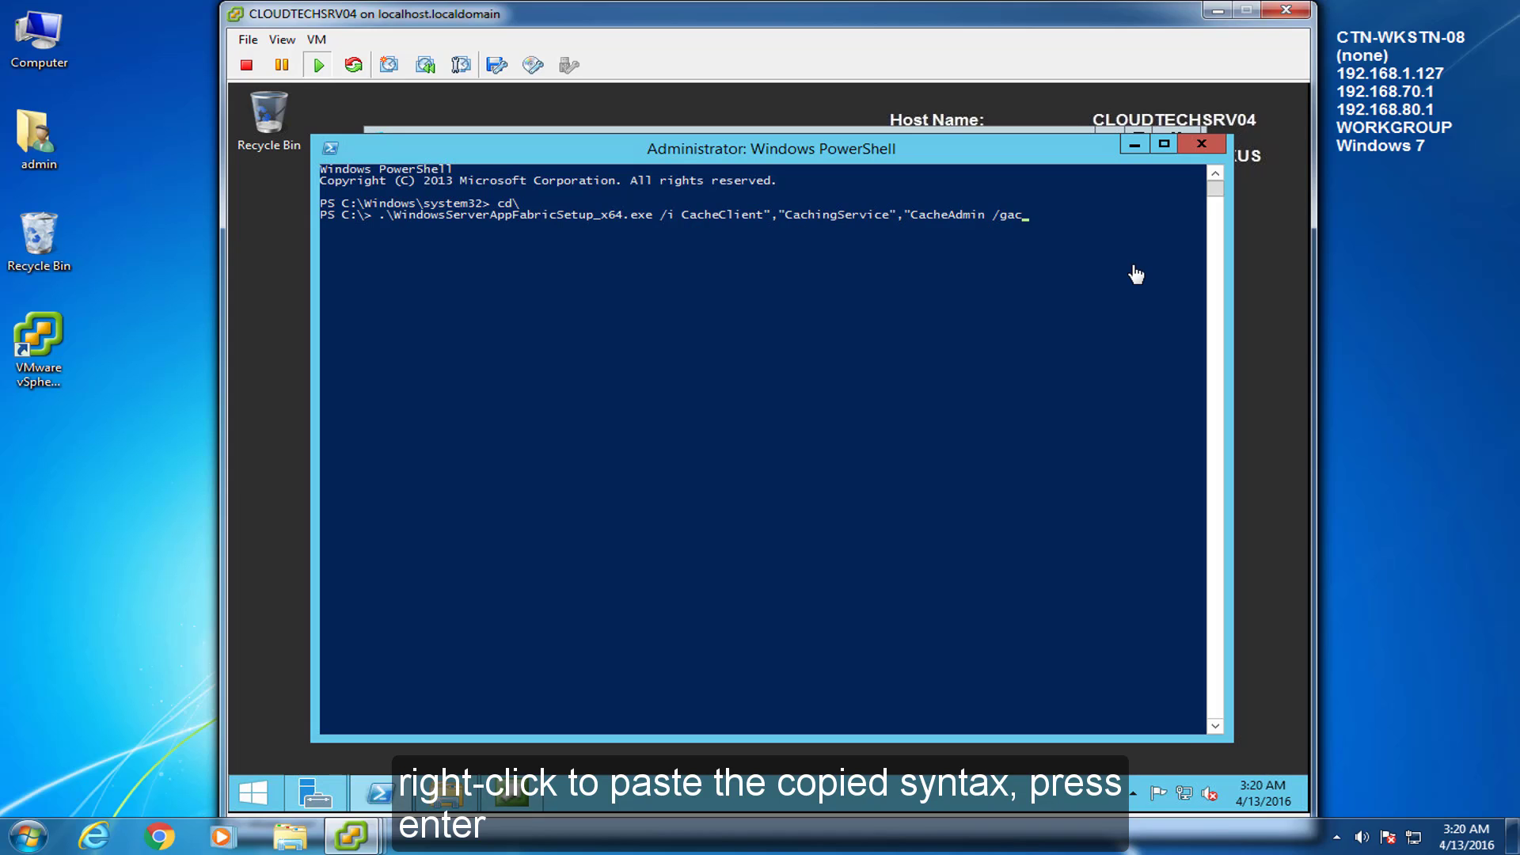
{"action": "key", "text": "Return"}
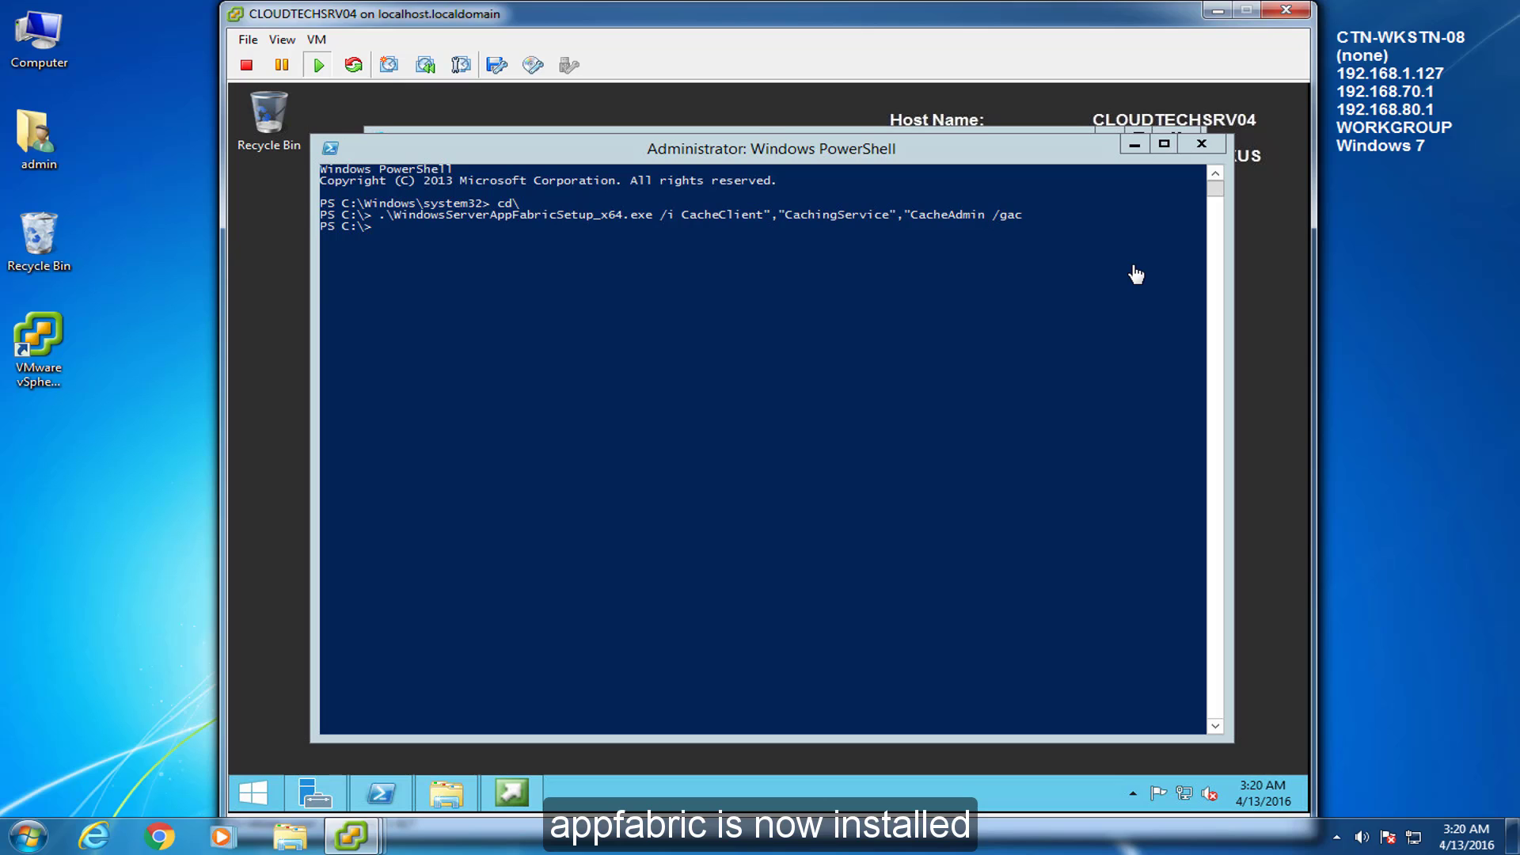
Browse to the 07 folder and launch the AppFabric1.1-RTM-KB2671763-x64-ENU update installer
{"action": "left_click", "coordinate": [446, 799]}
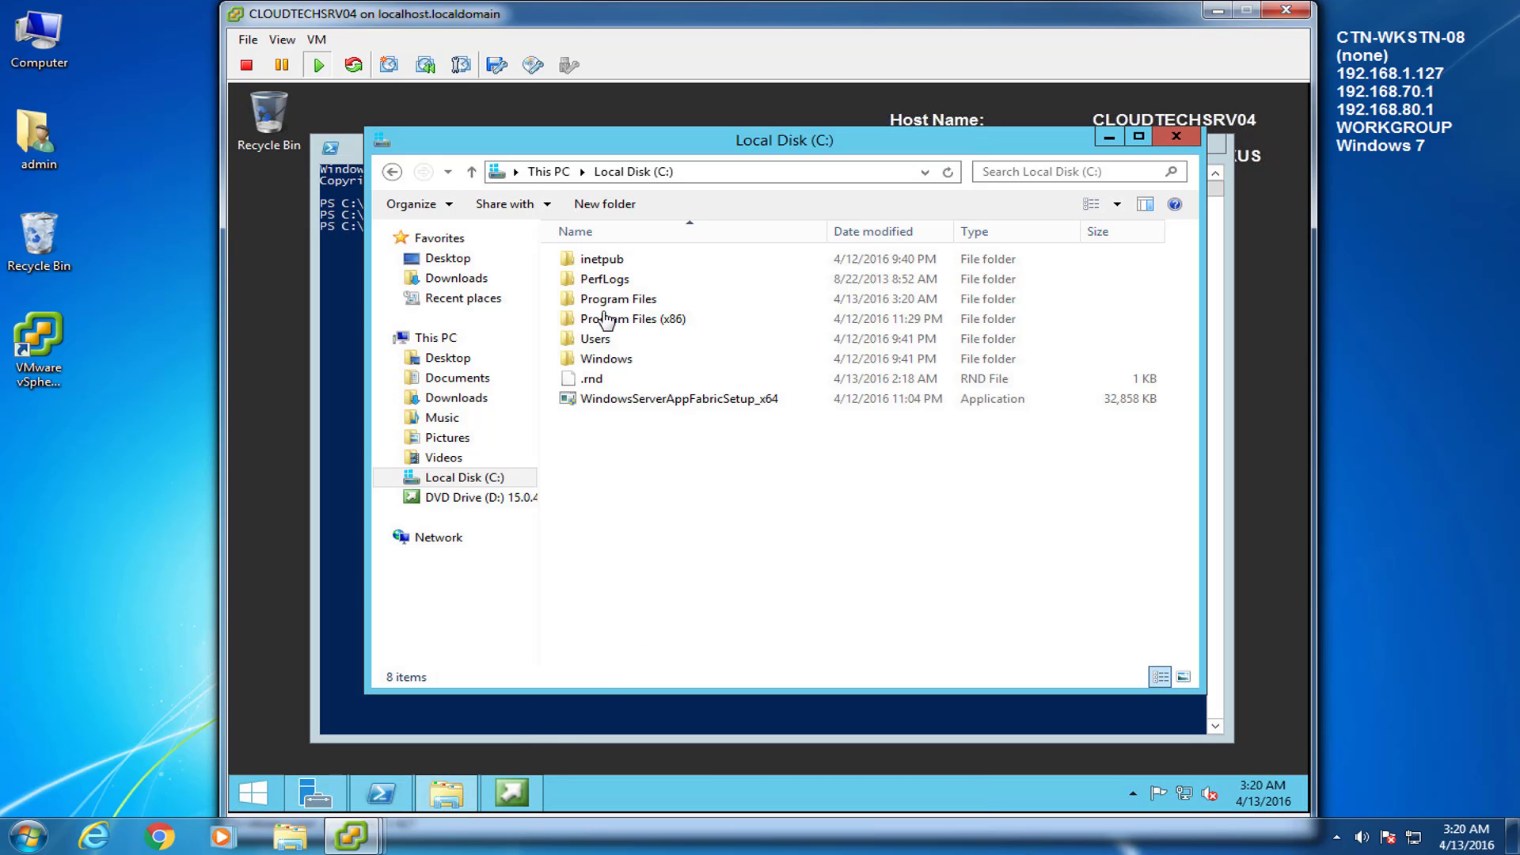
{"action": "left_click", "coordinate": [392, 171]}
{"action": "left_click", "coordinate": [391, 172]}
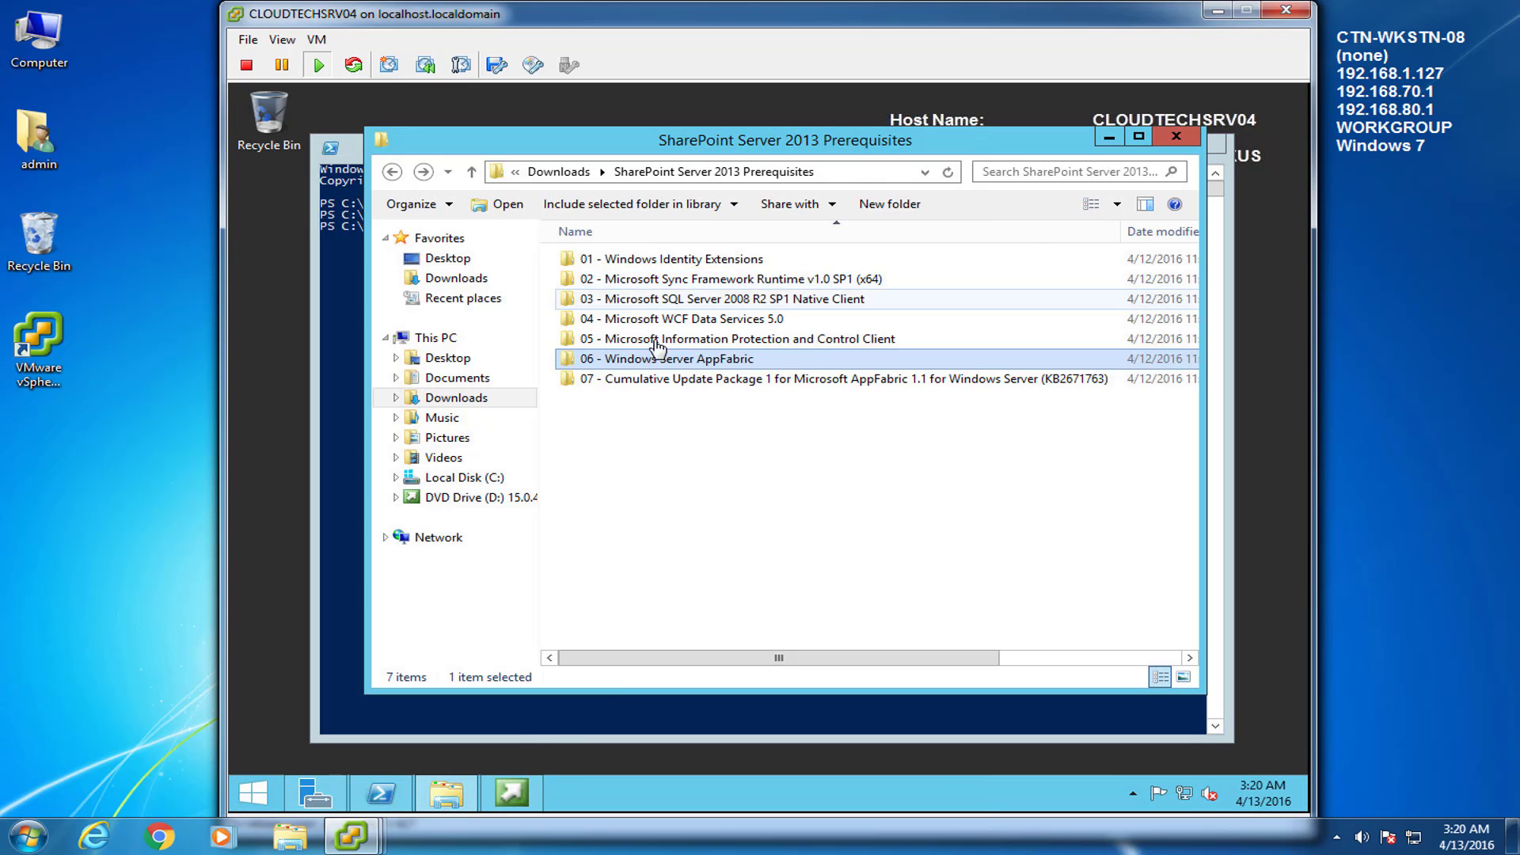
{"action": "left_click", "coordinate": [665, 380]}
{"action": "double_click", "coordinate": [666, 380]}
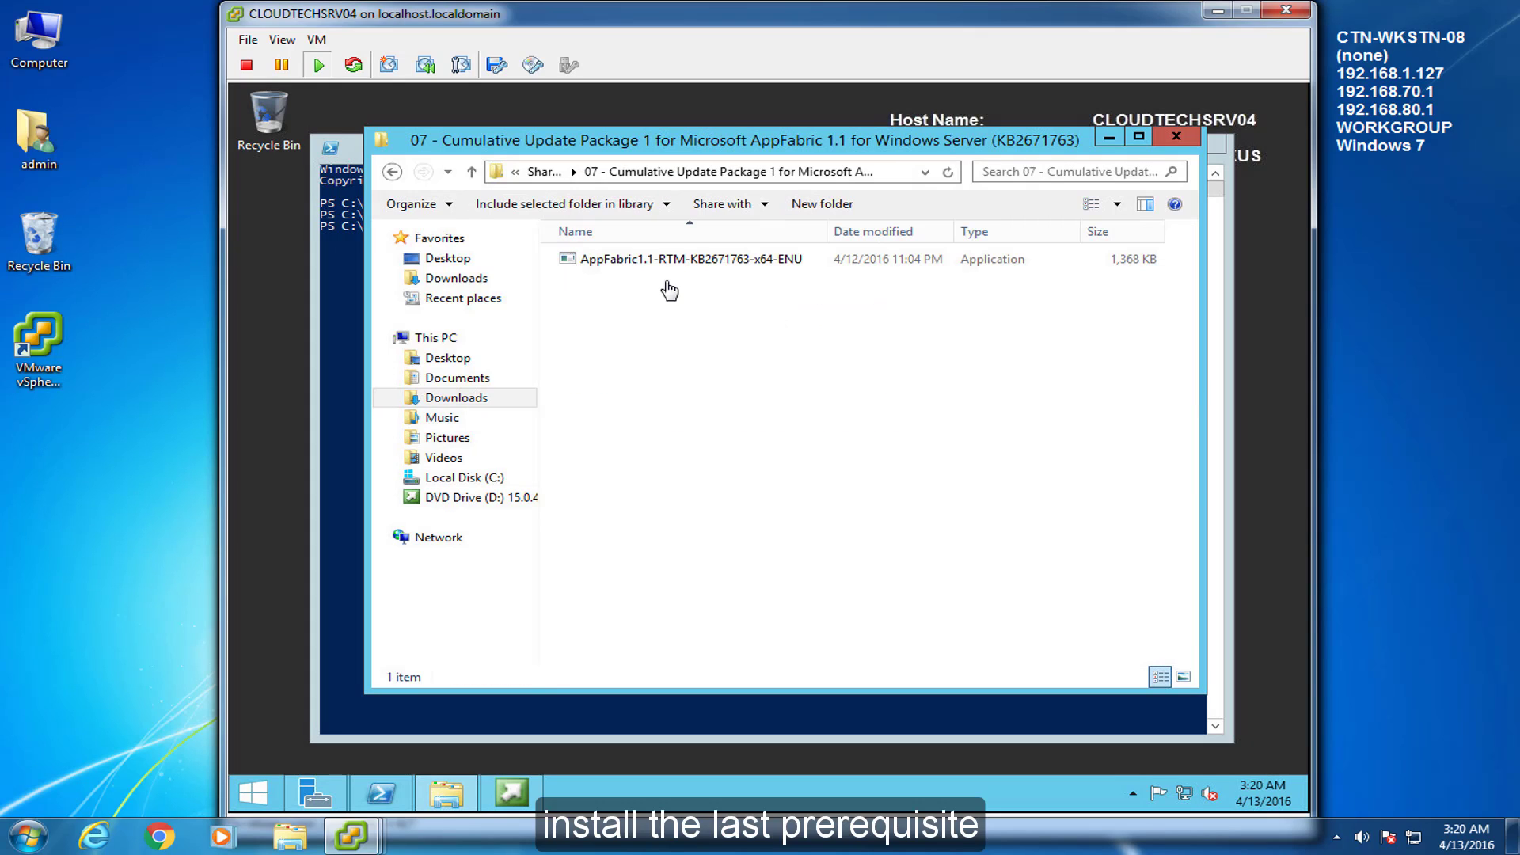
{"action": "left_click", "coordinate": [631, 261]}
{"action": "double_click", "coordinate": [631, 261]}
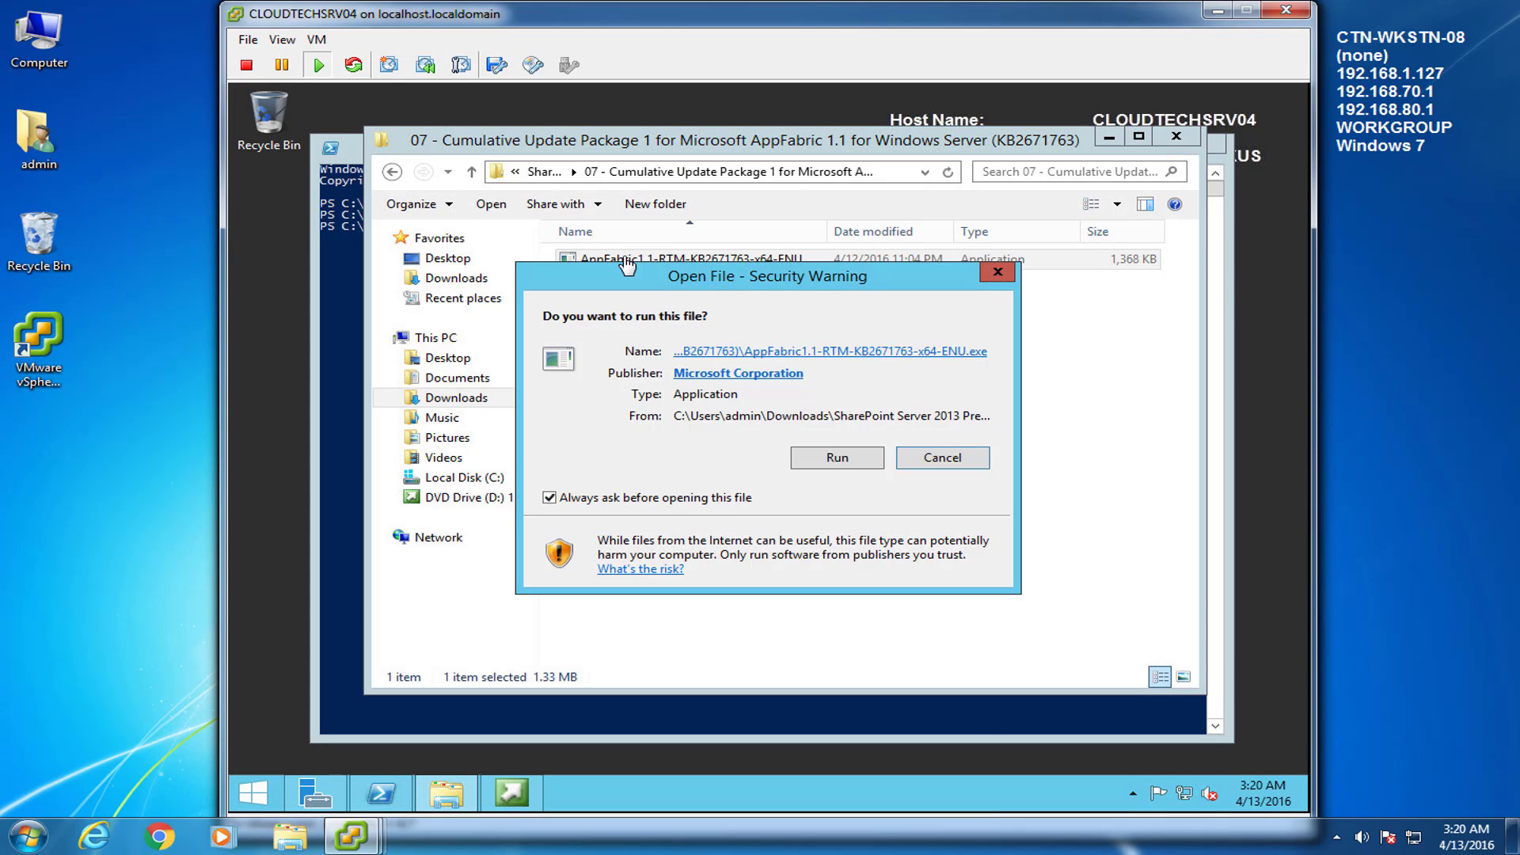
Approve the installer, accept the license, and complete the KB2671763 update wizard
{"action": "left_click", "coordinate": [818, 462]}
{"action": "left_click", "coordinate": [830, 479]}
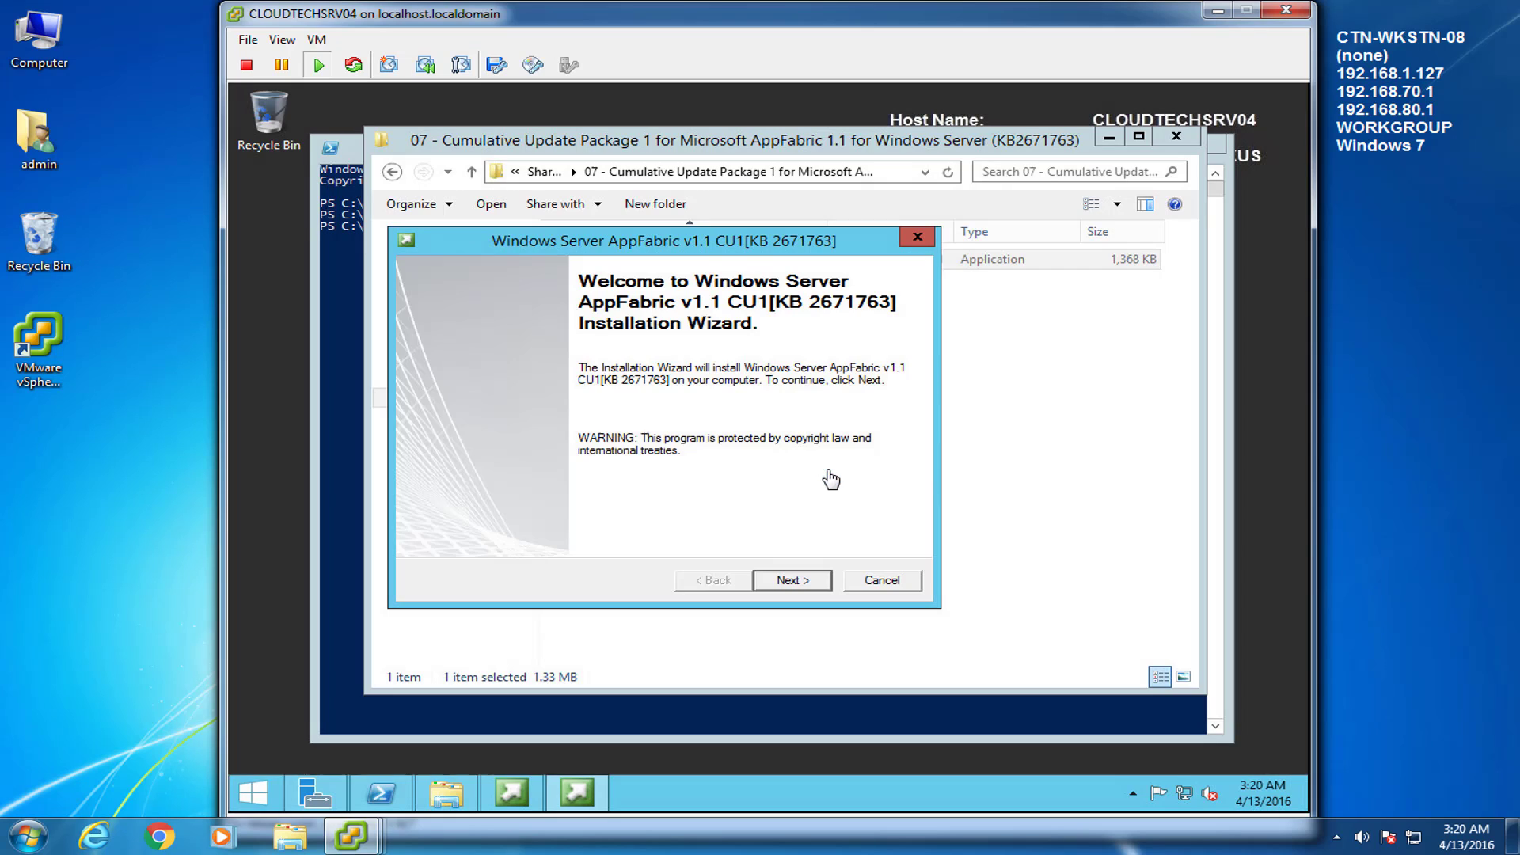
{"action": "left_click_drag", "start_coordinate": [871, 239], "coordinate": [1011, 229]}
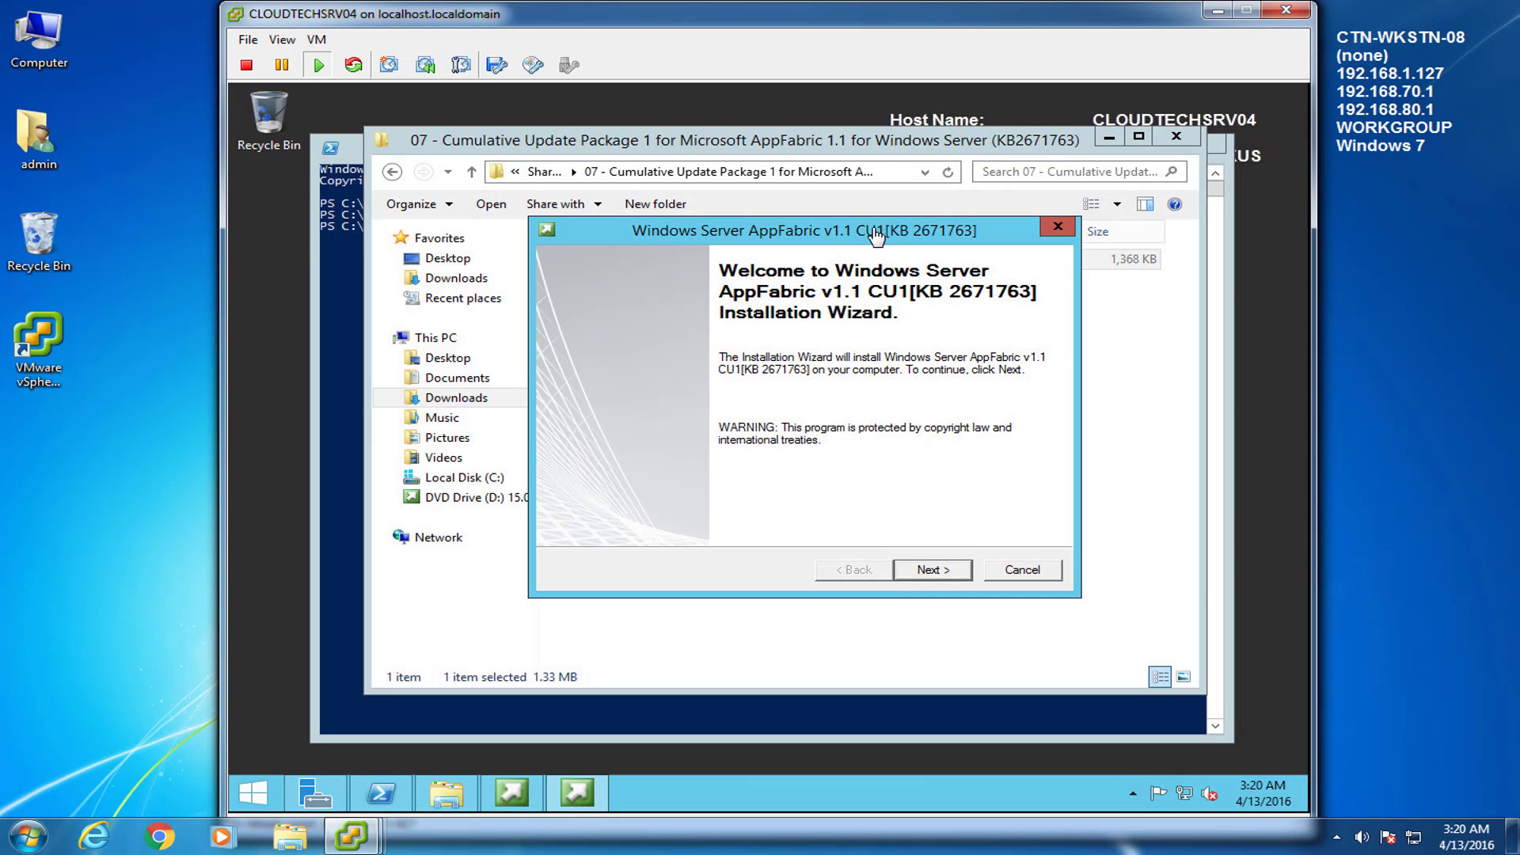
{"action": "left_click", "coordinate": [927, 572]}
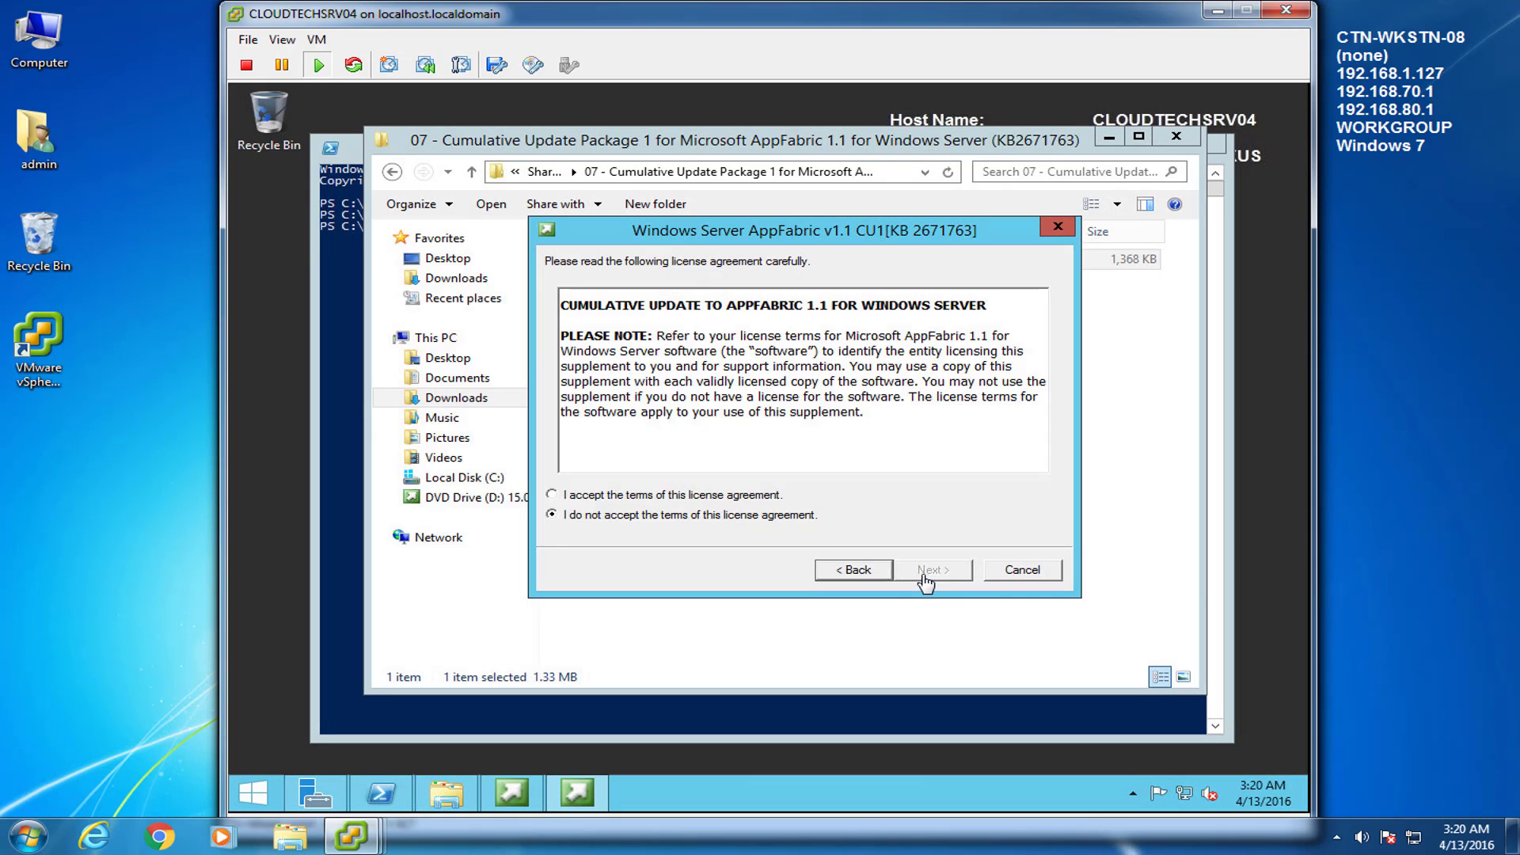
{"action": "left_click", "coordinate": [561, 495]}
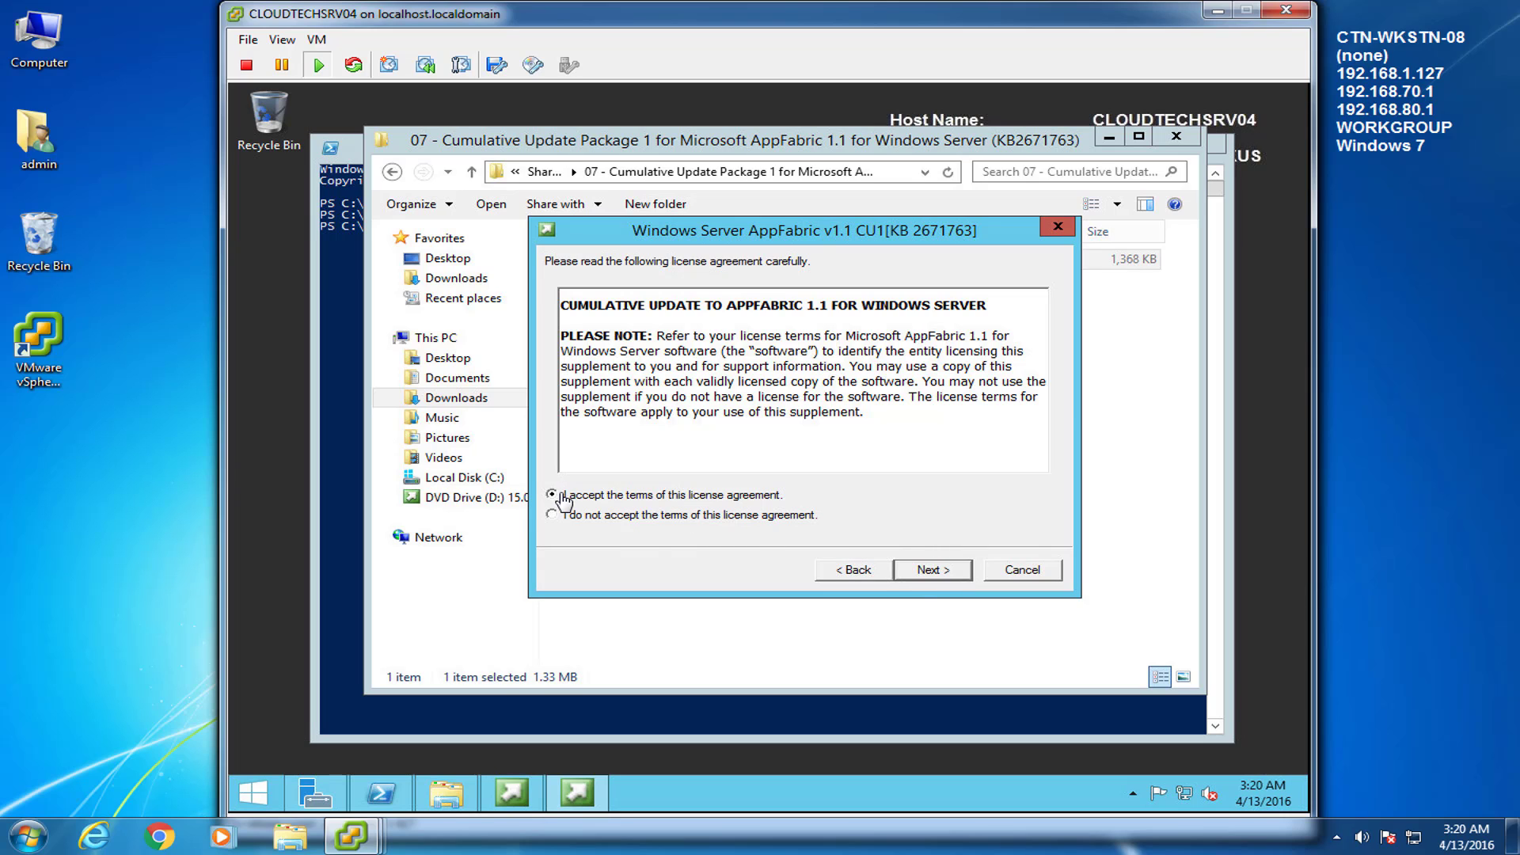
{"action": "left_click", "coordinate": [929, 571]}
{"action": "left_click", "coordinate": [929, 572]}
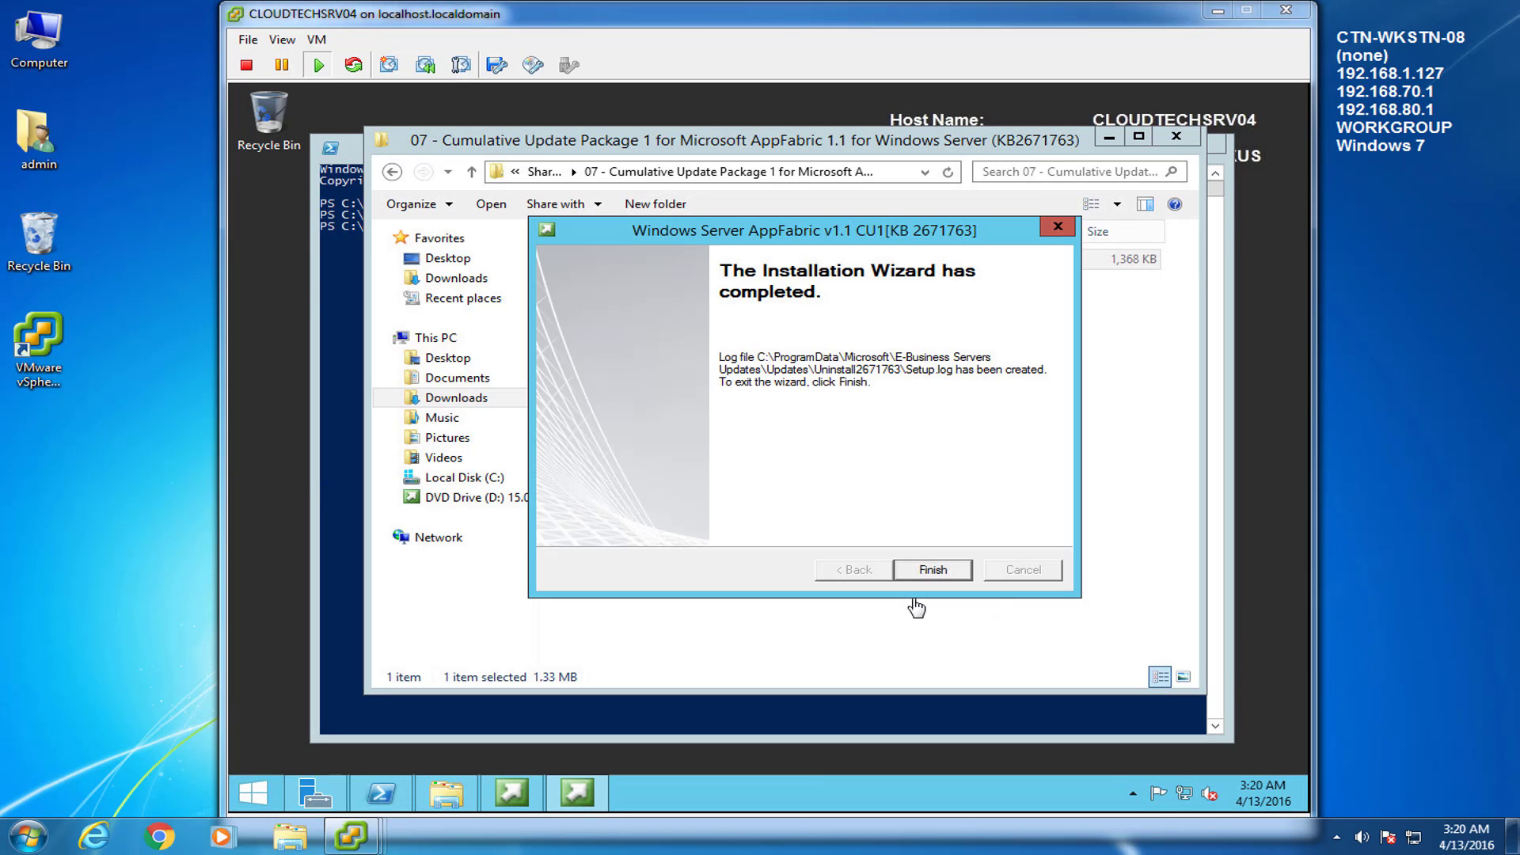
{"action": "left_click", "coordinate": [923, 571]}
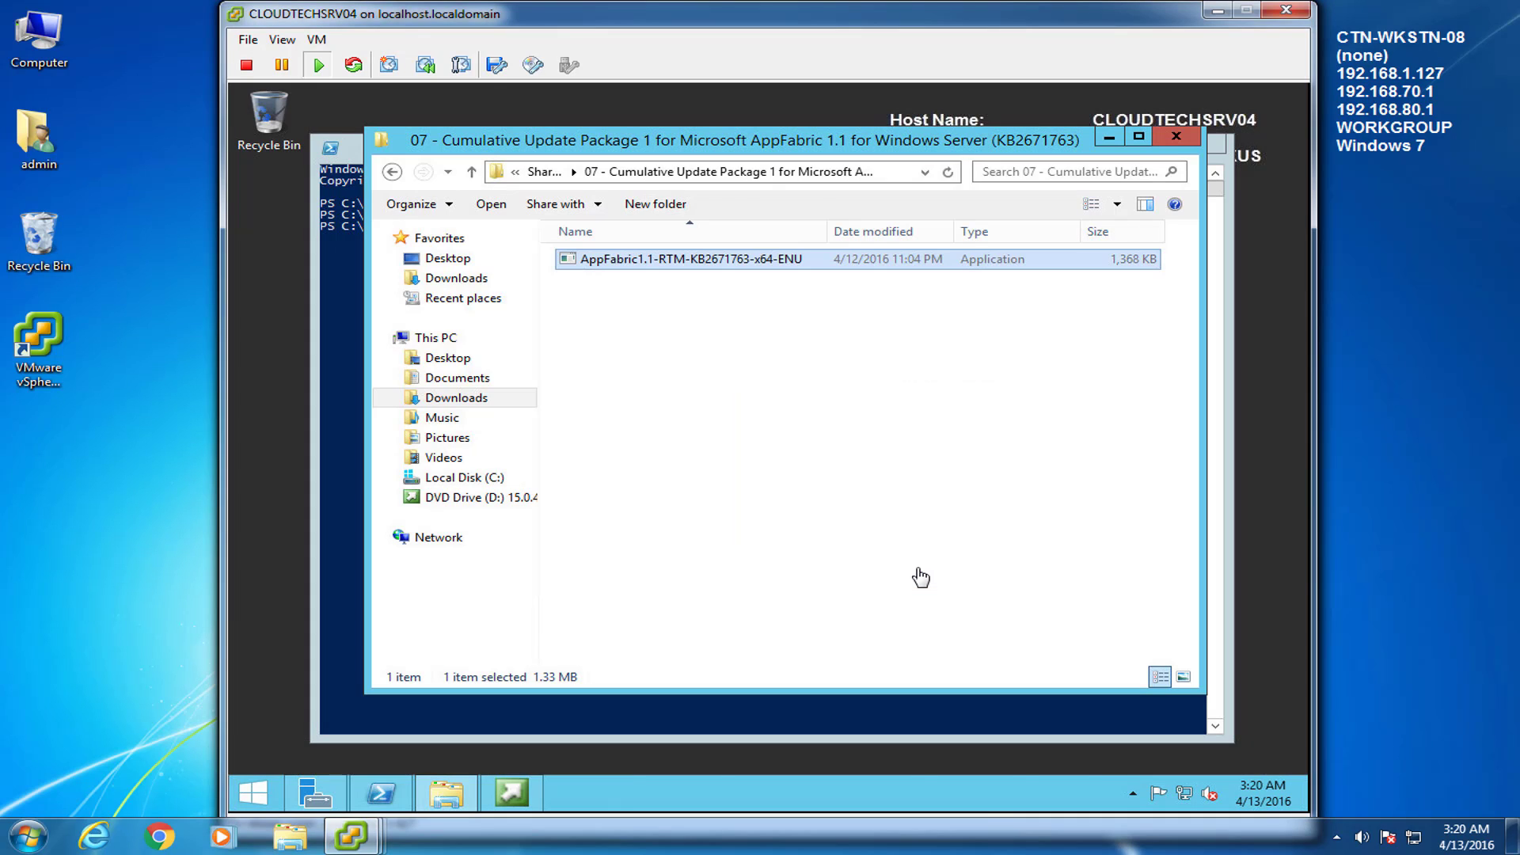
Close the prerequisites folder window, the PowerShell console and the SharePoint 2013 splash screen
{"action": "left_click", "coordinate": [920, 577]}
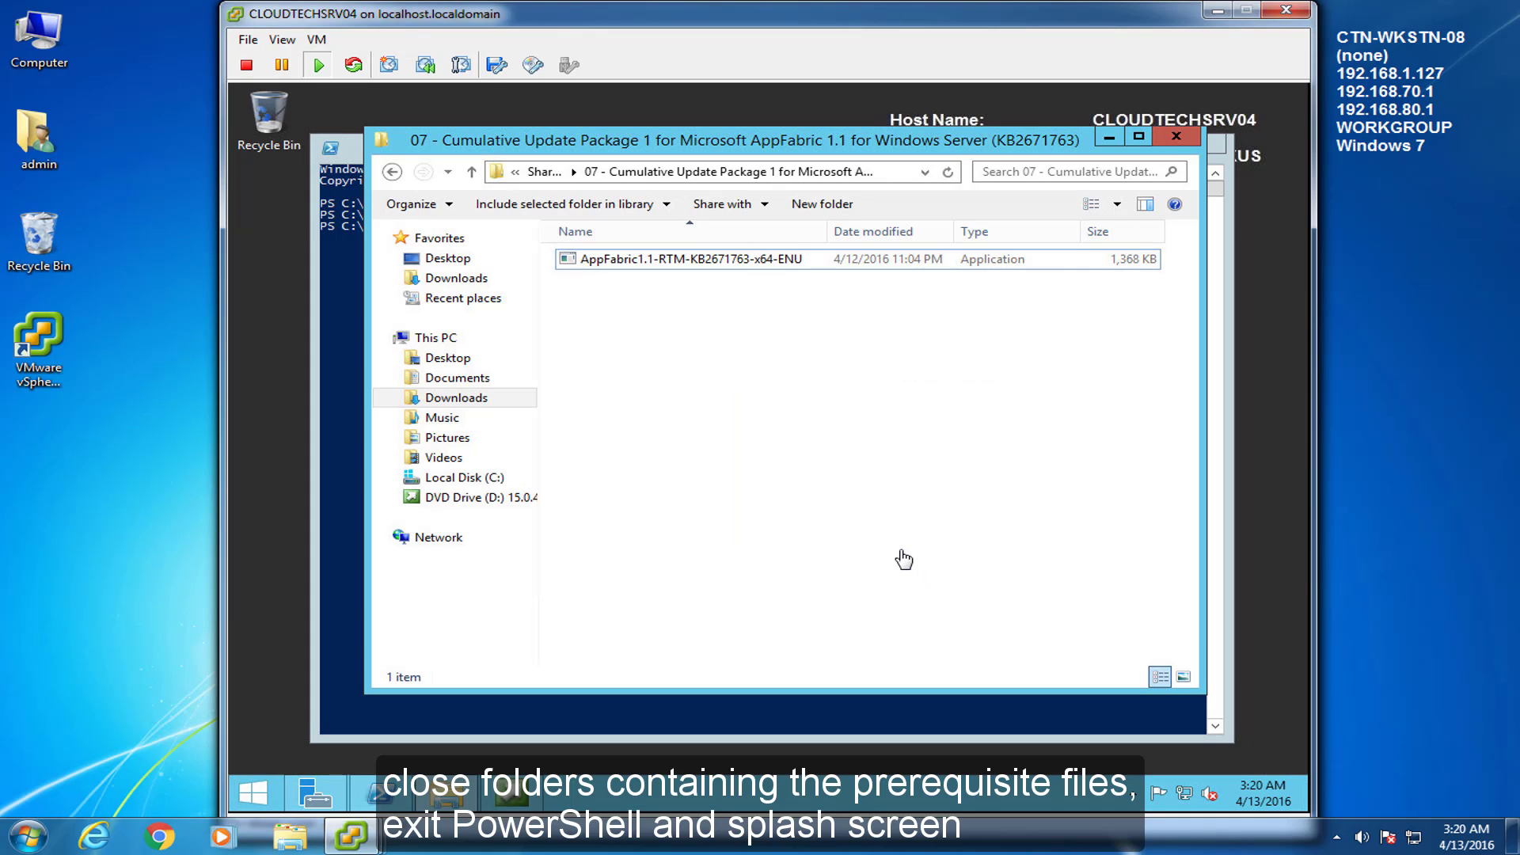
{"action": "left_click", "coordinate": [392, 171]}
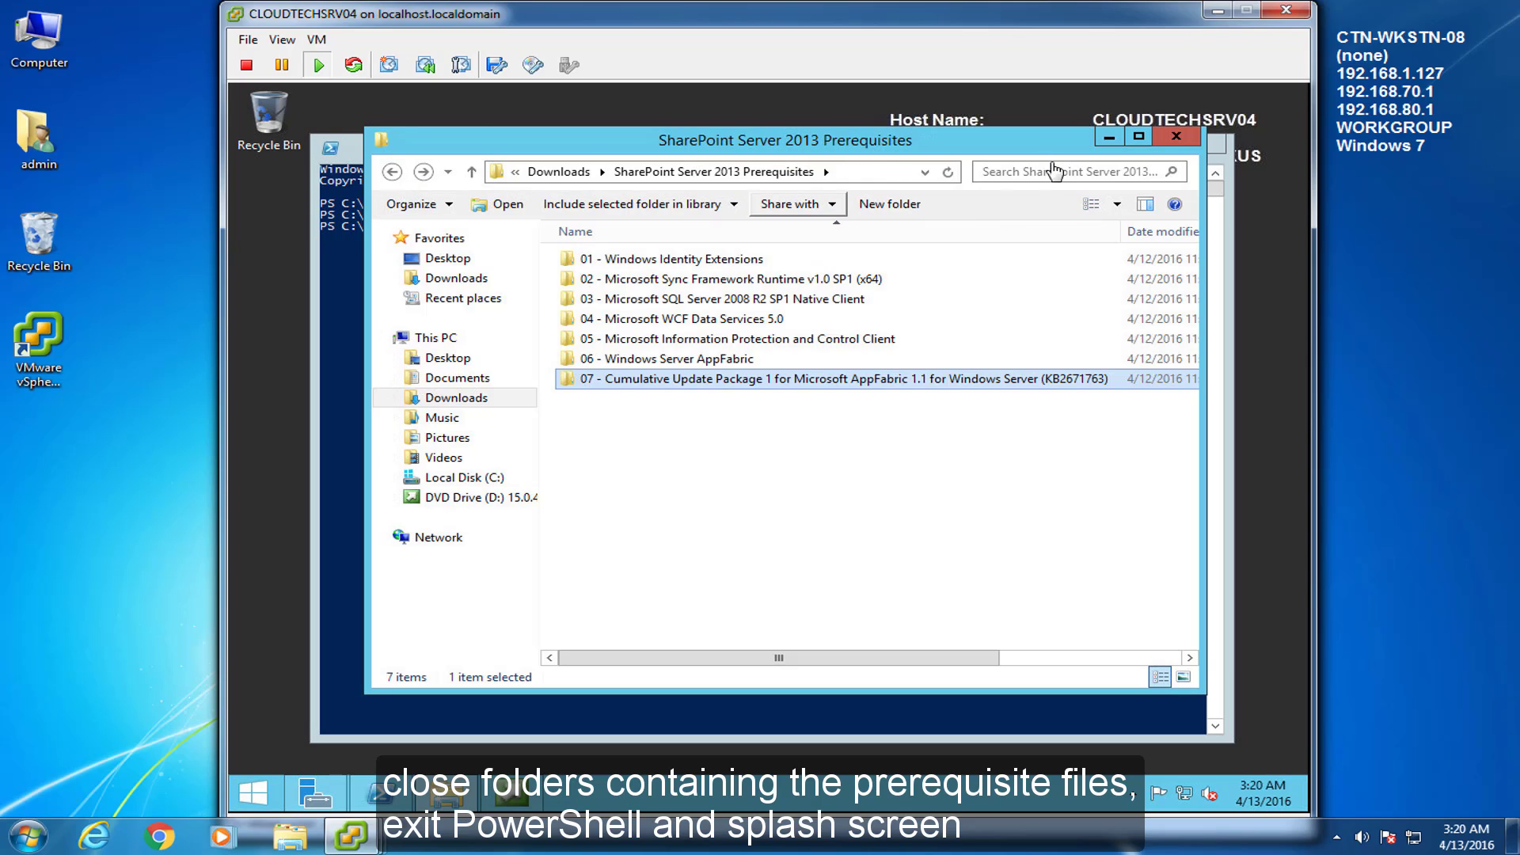
{"action": "left_click", "coordinate": [1177, 136]}
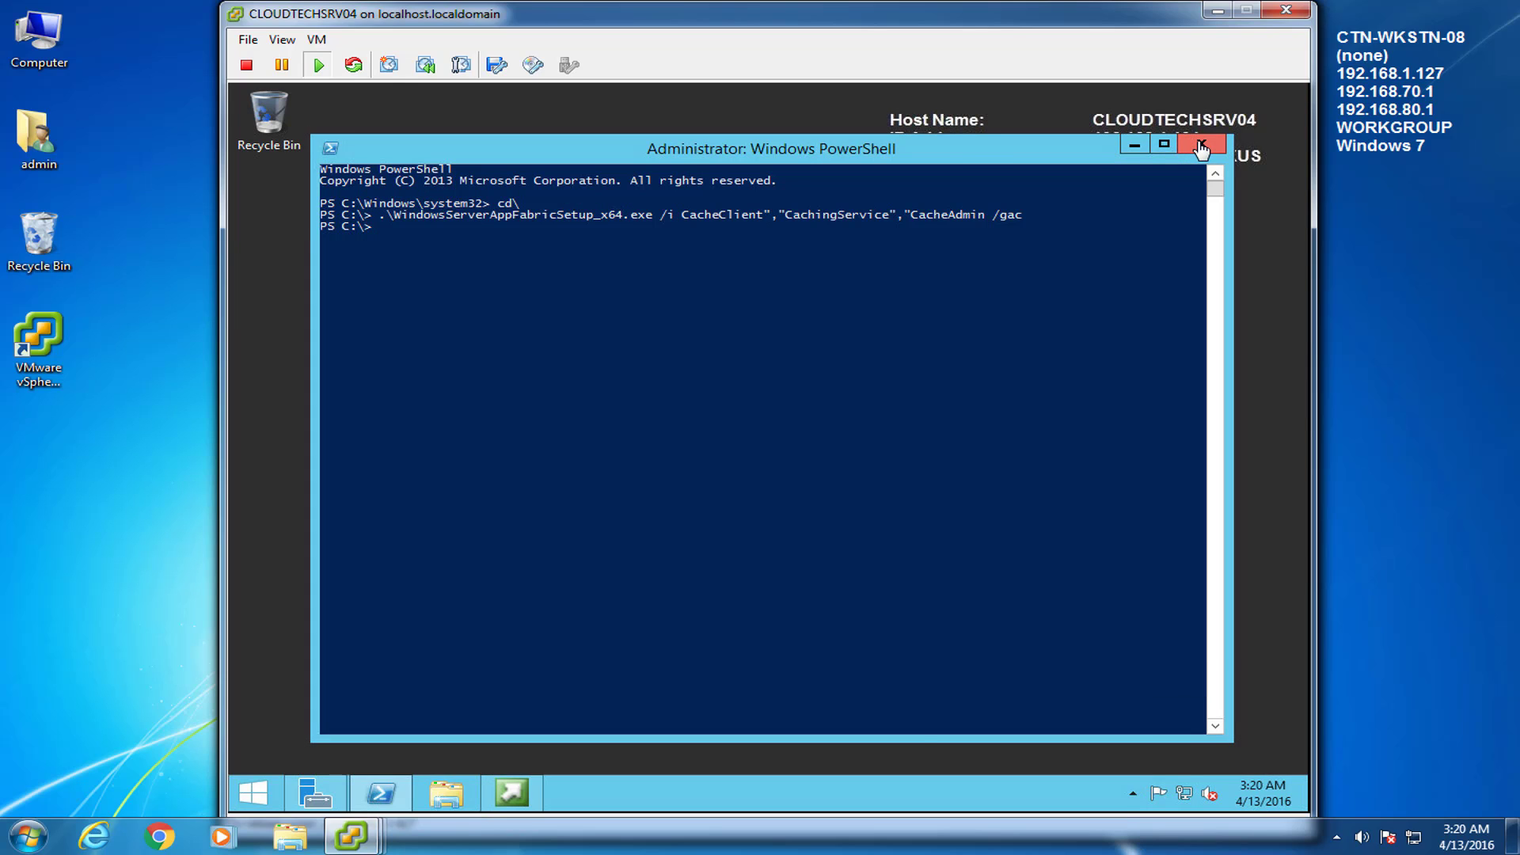
{"action": "left_click", "coordinate": [1202, 147]}
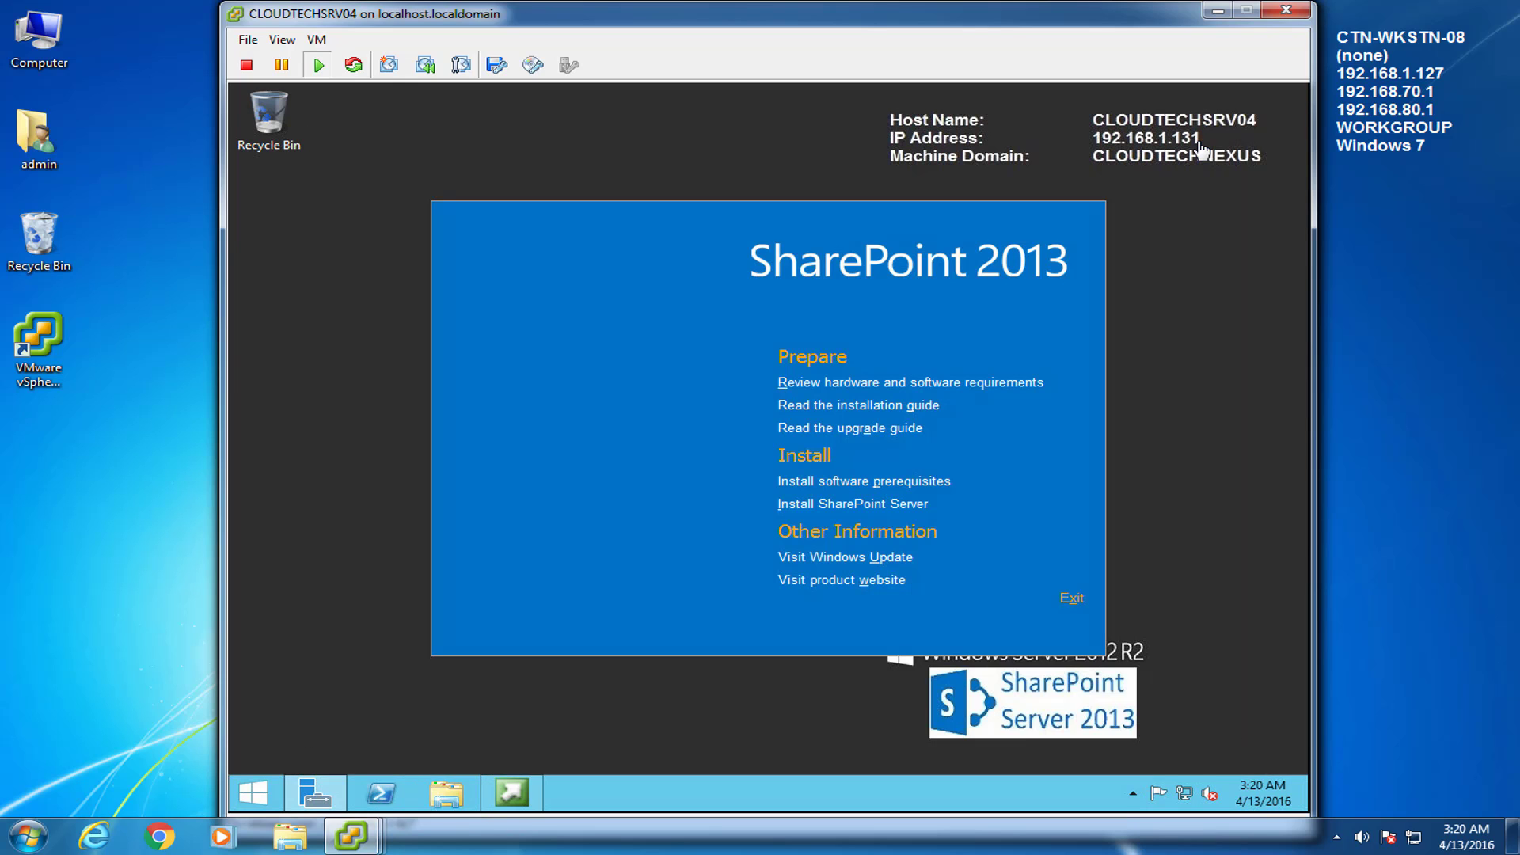
{"action": "left_click", "coordinate": [1073, 599]}
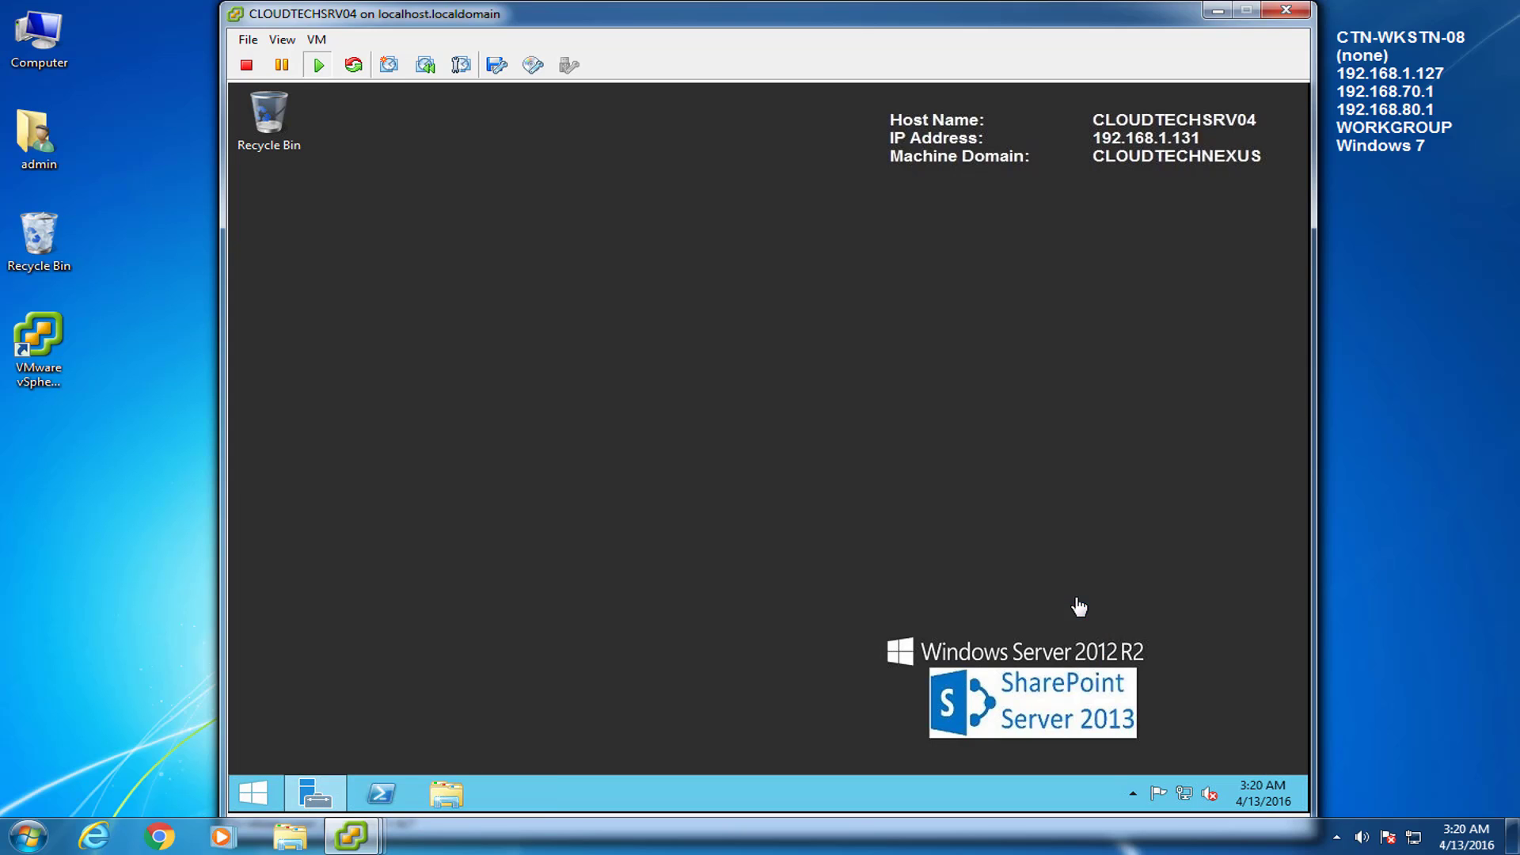
{"action": "left_click", "coordinate": [269, 799]}
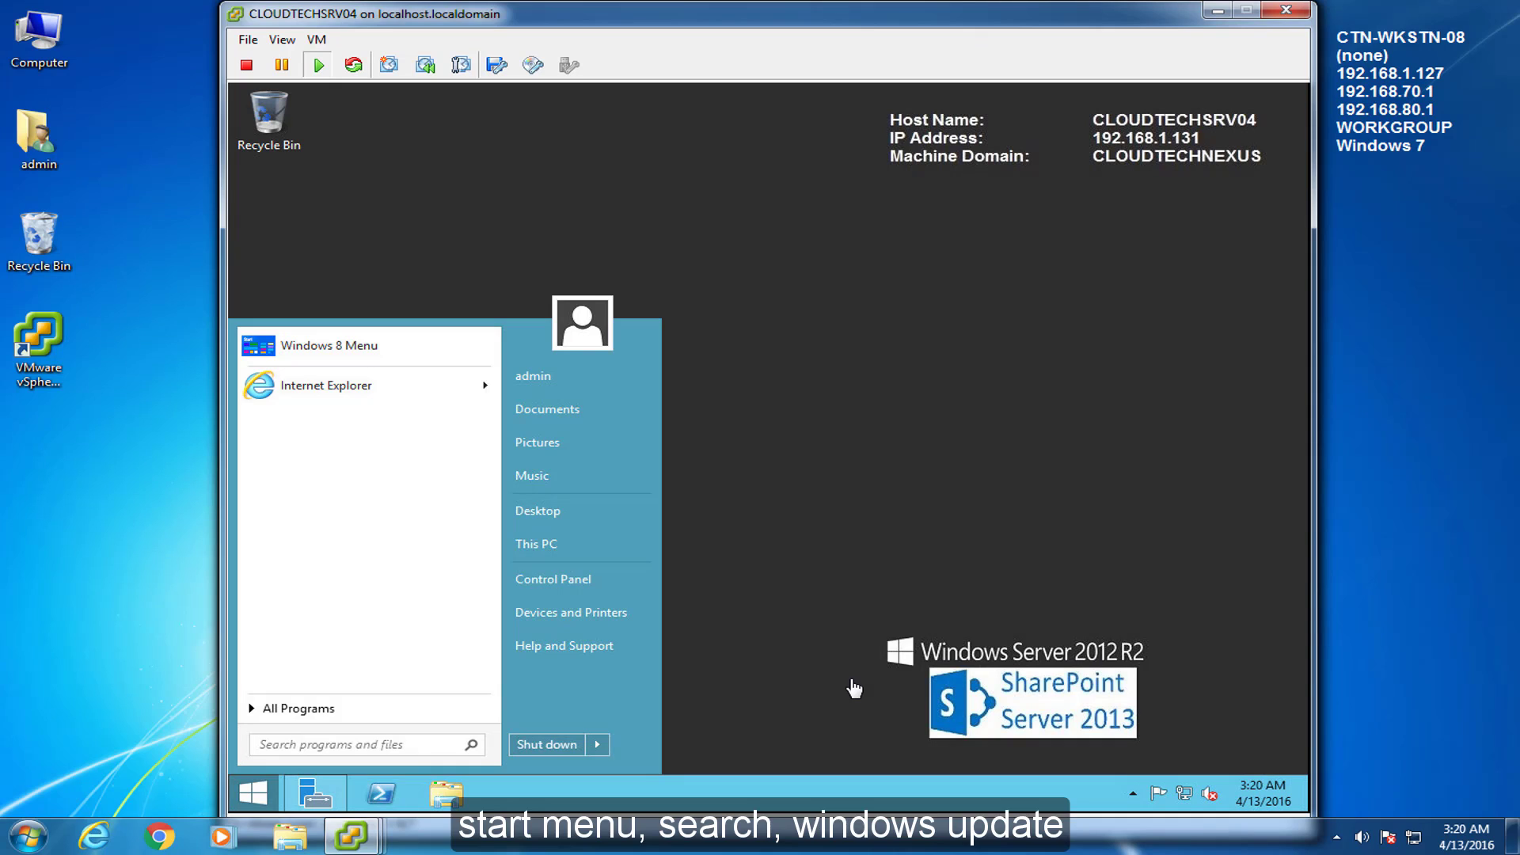
Set Windows Update to 'Check for updates but let me choose whether to install them'
{"action": "type", "text": "windows update"}
{"action": "left_click", "coordinate": [339, 369]}
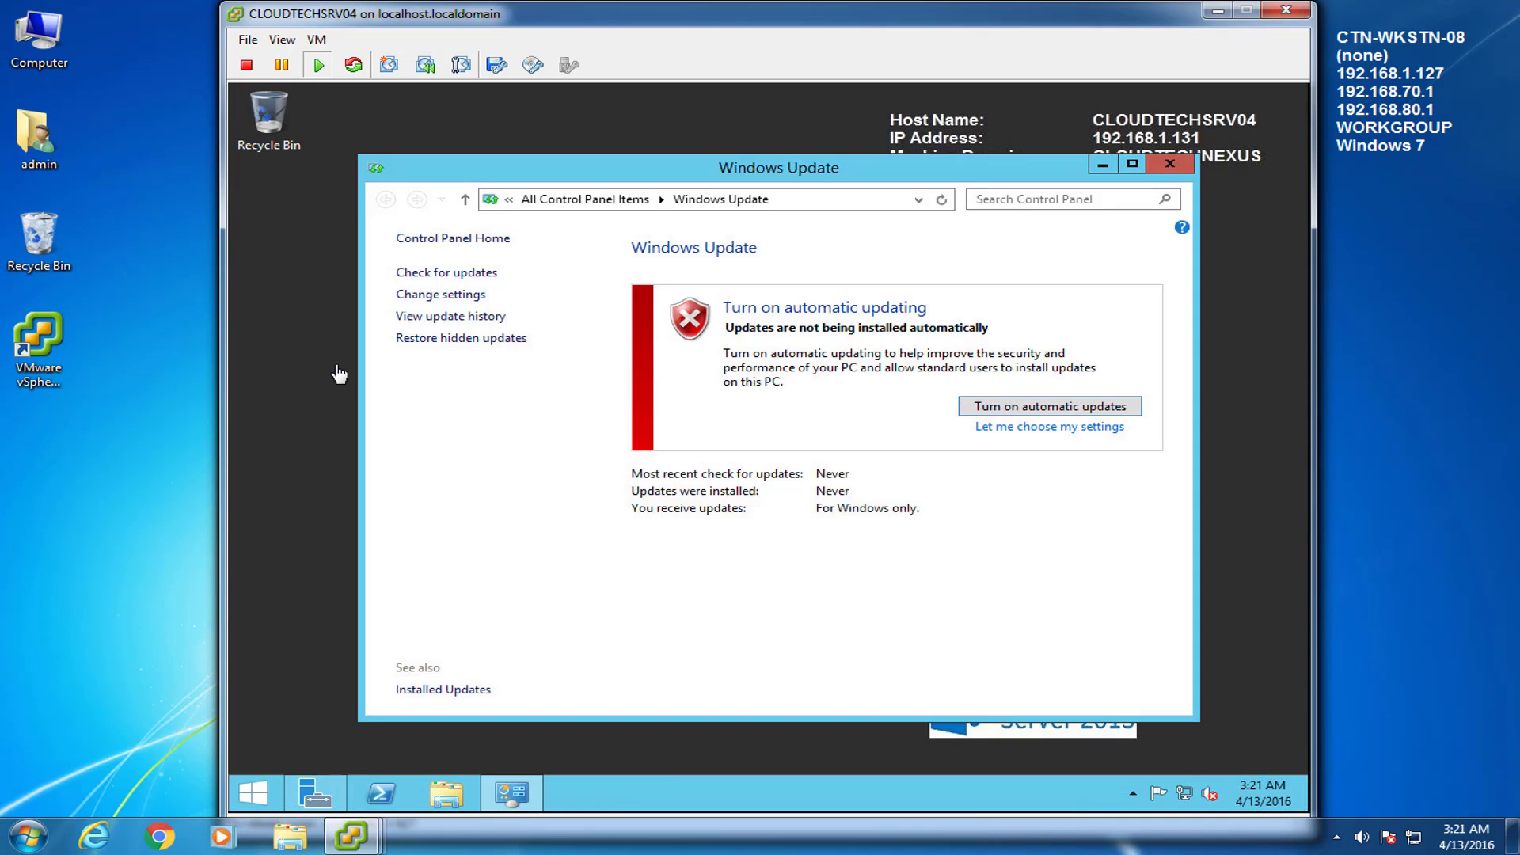
{"action": "left_click", "coordinate": [446, 295]}
{"action": "left_click", "coordinate": [652, 346]}
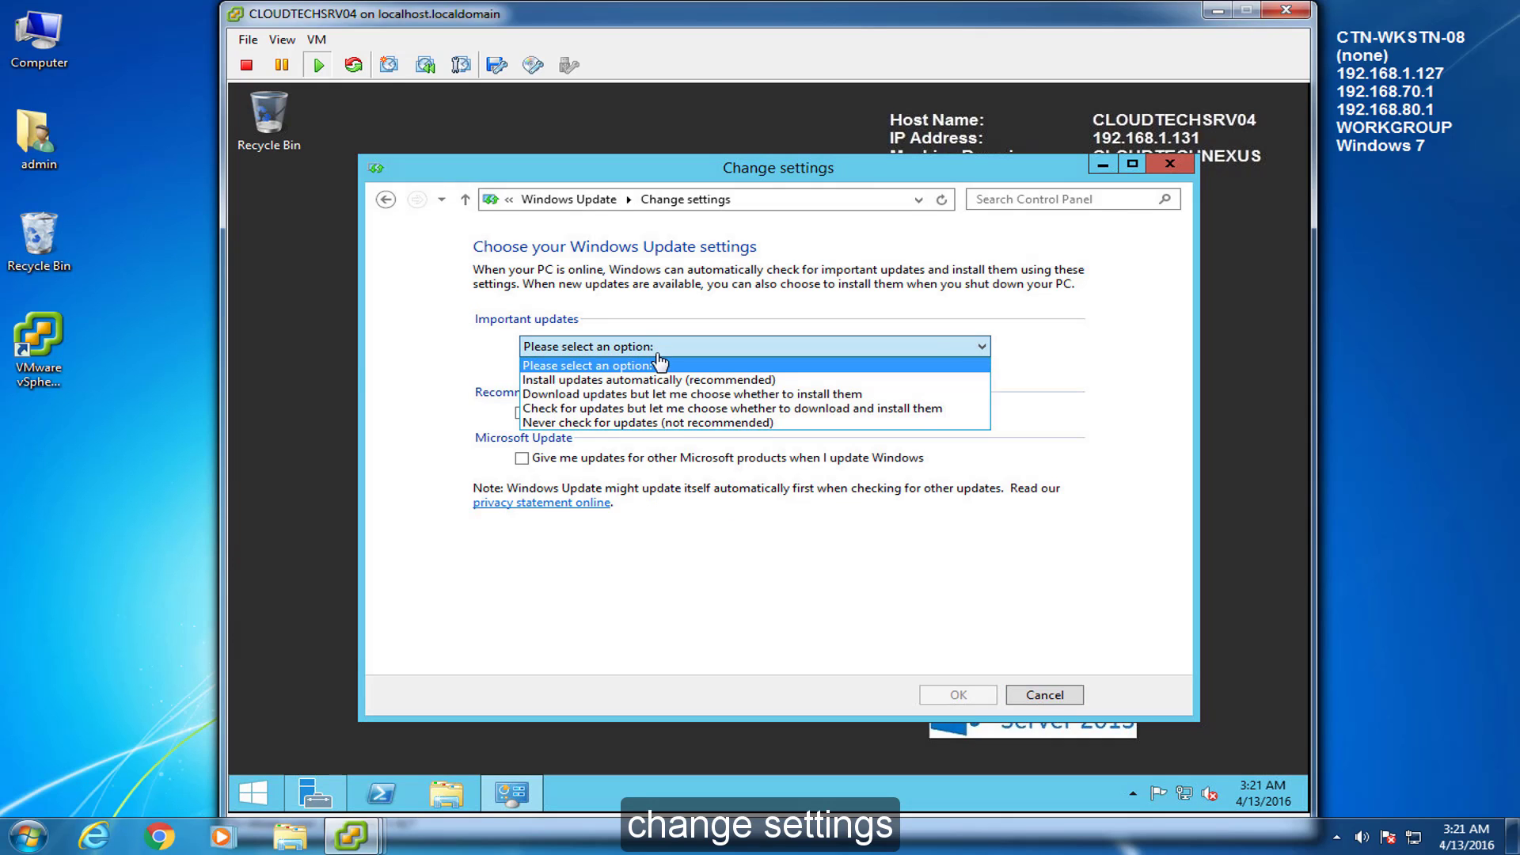
{"action": "left_click", "coordinate": [701, 407]}
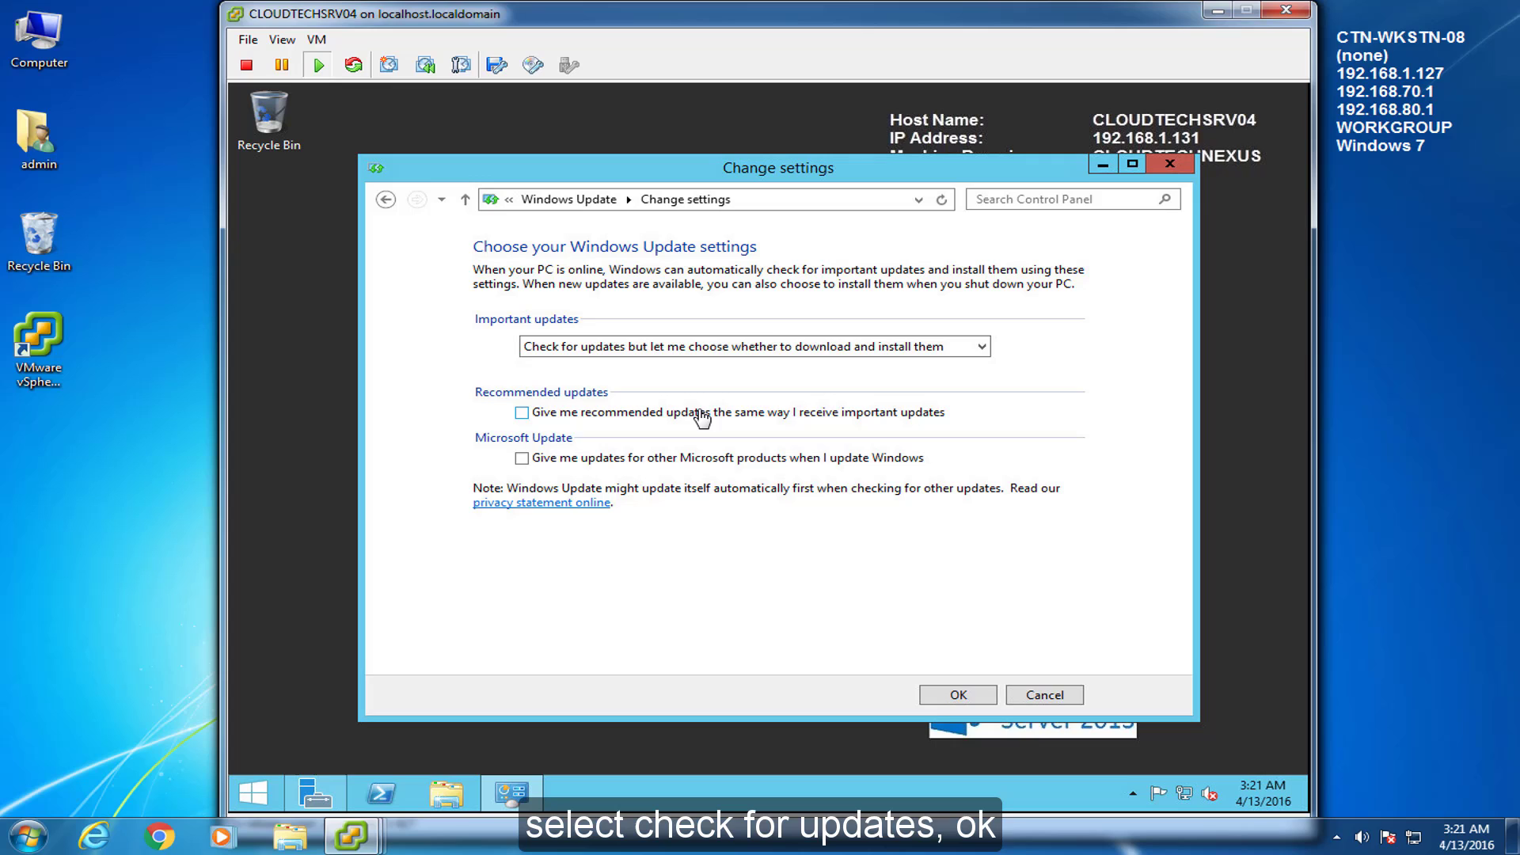
{"action": "left_click", "coordinate": [967, 699]}
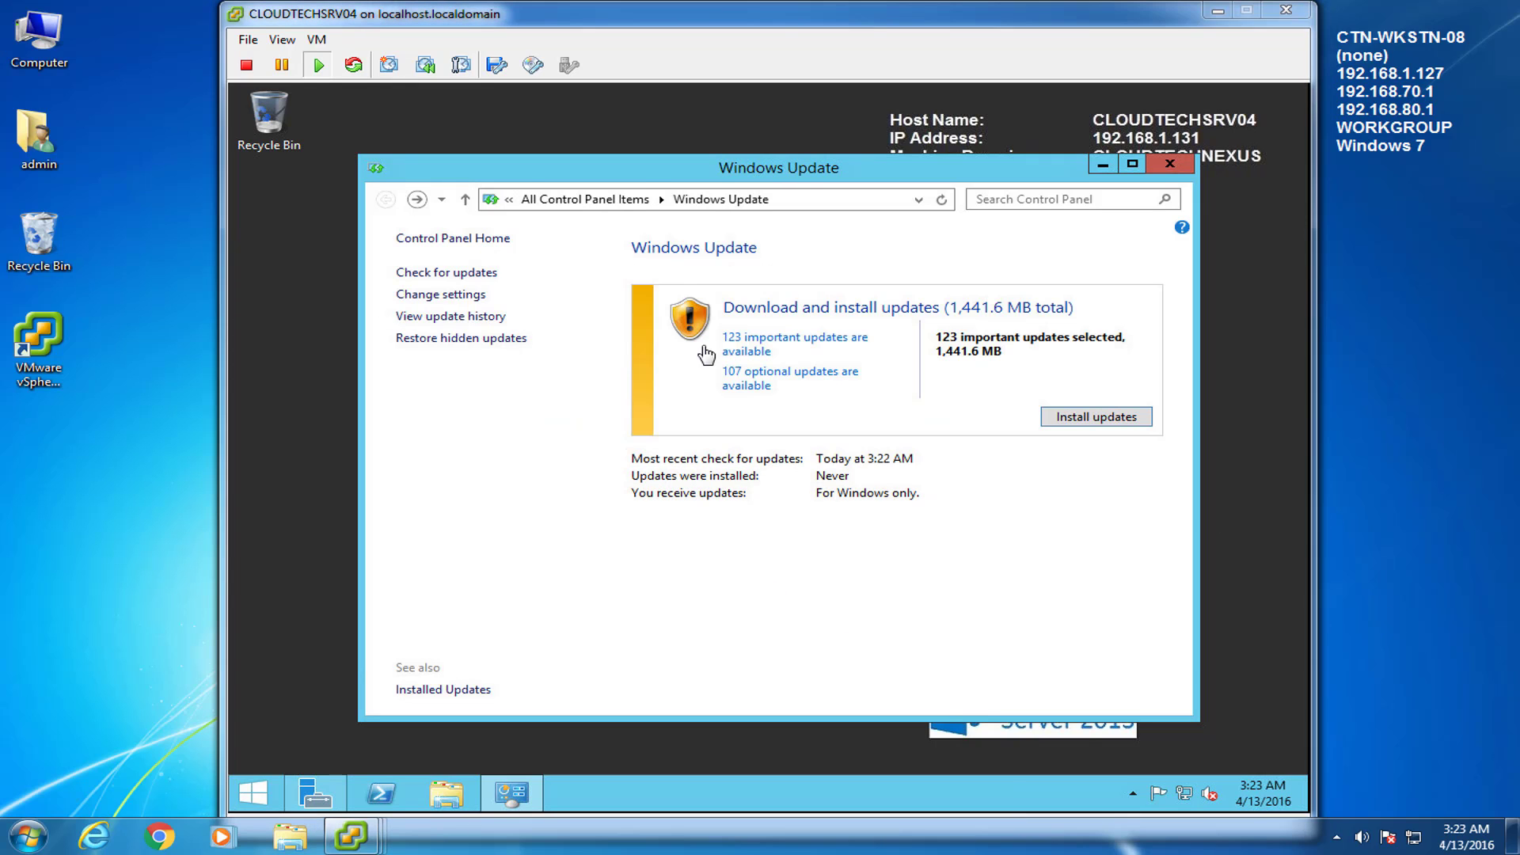
Install the 123 important and all 107 optional updates, then restart the server
{"action": "left_click", "coordinate": [745, 350]}
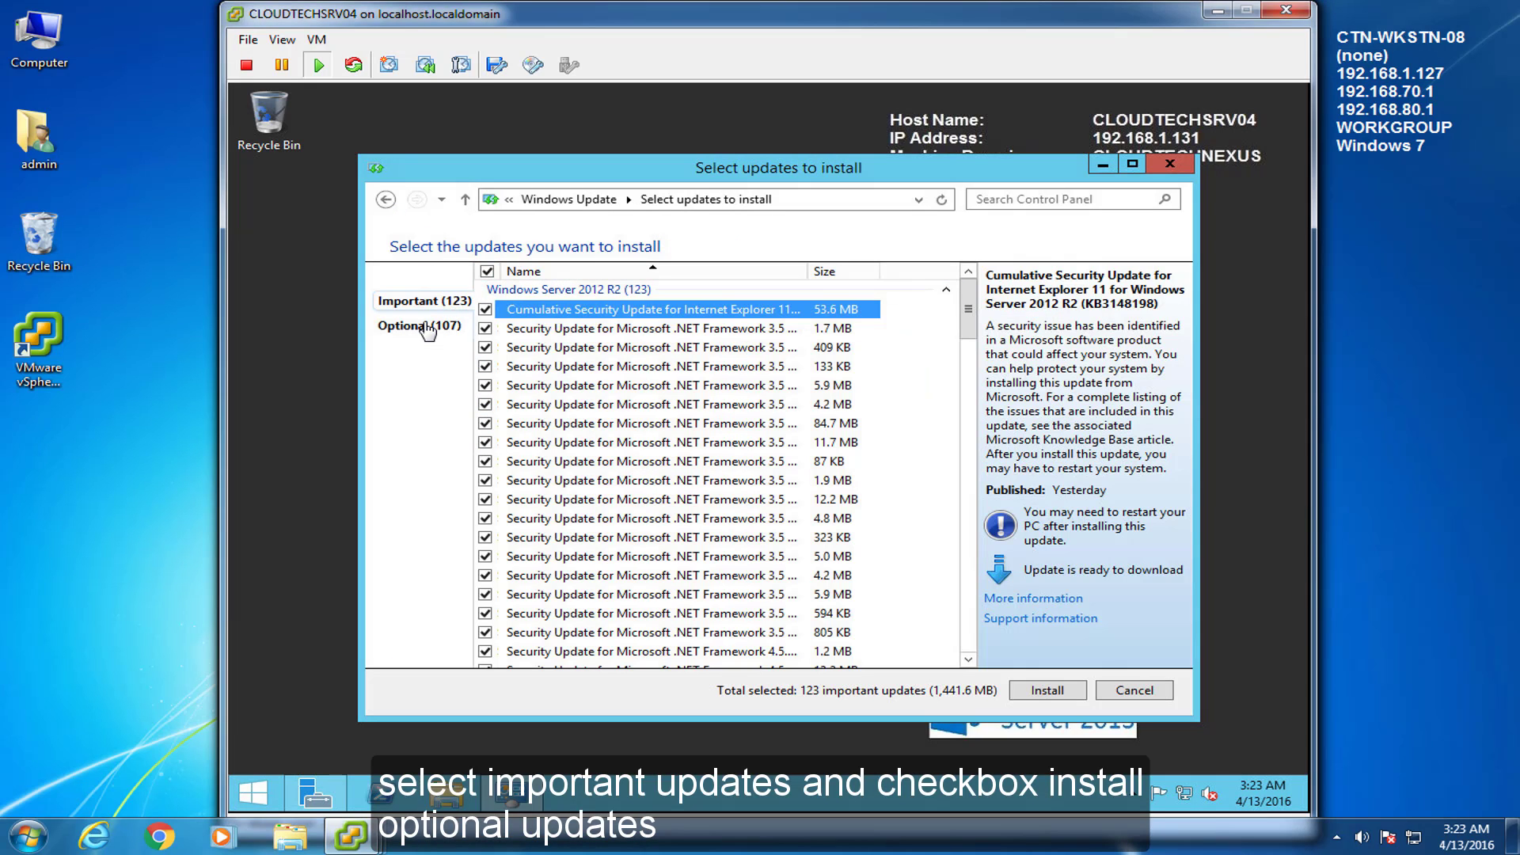
{"action": "left_click", "coordinate": [426, 327]}
{"action": "left_click", "coordinate": [487, 271]}
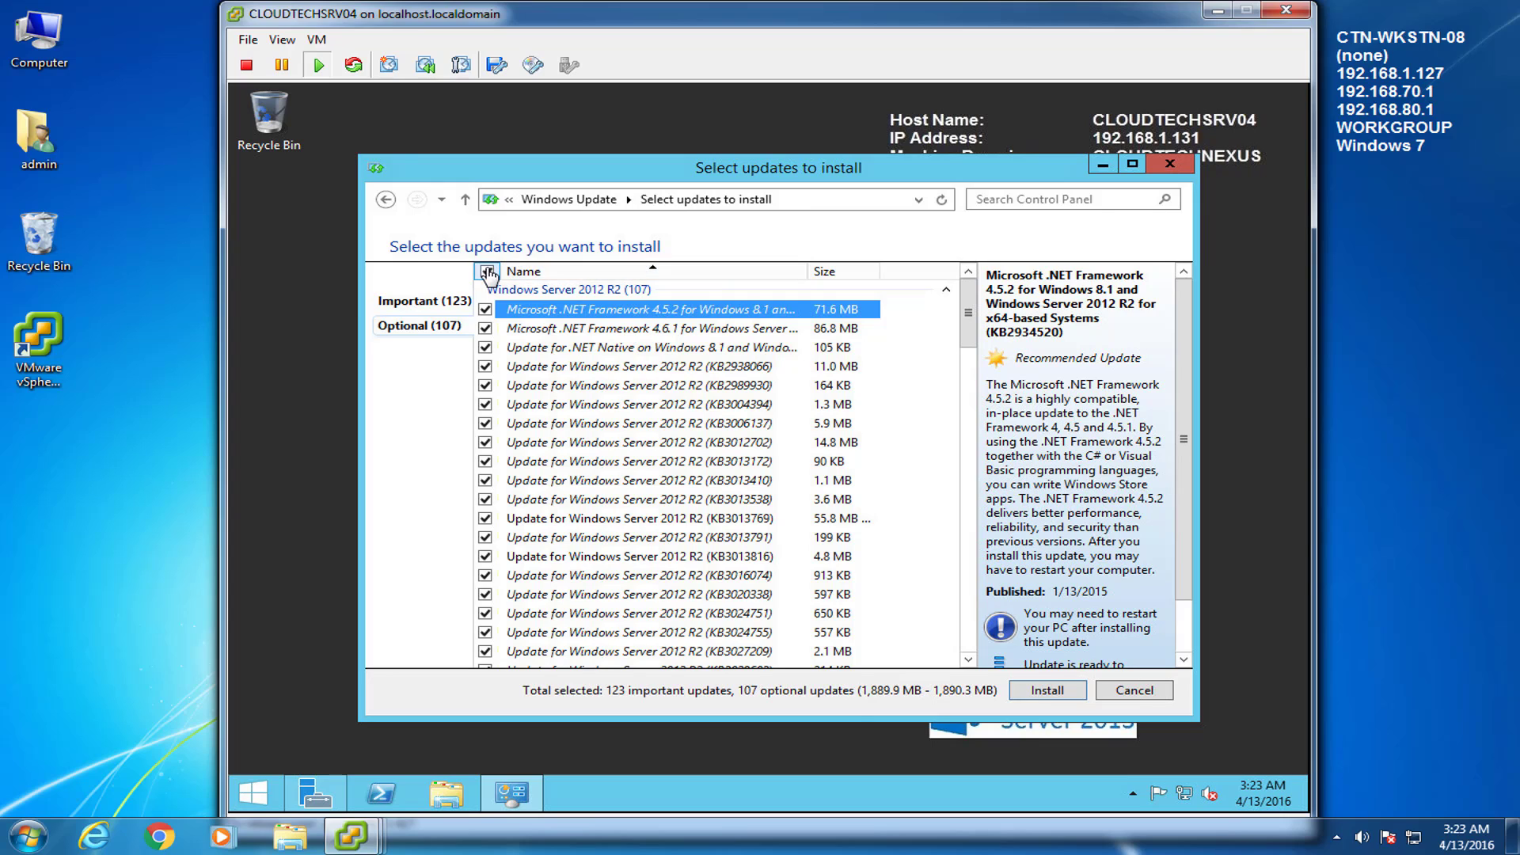
{"action": "left_click", "coordinate": [385, 198]}
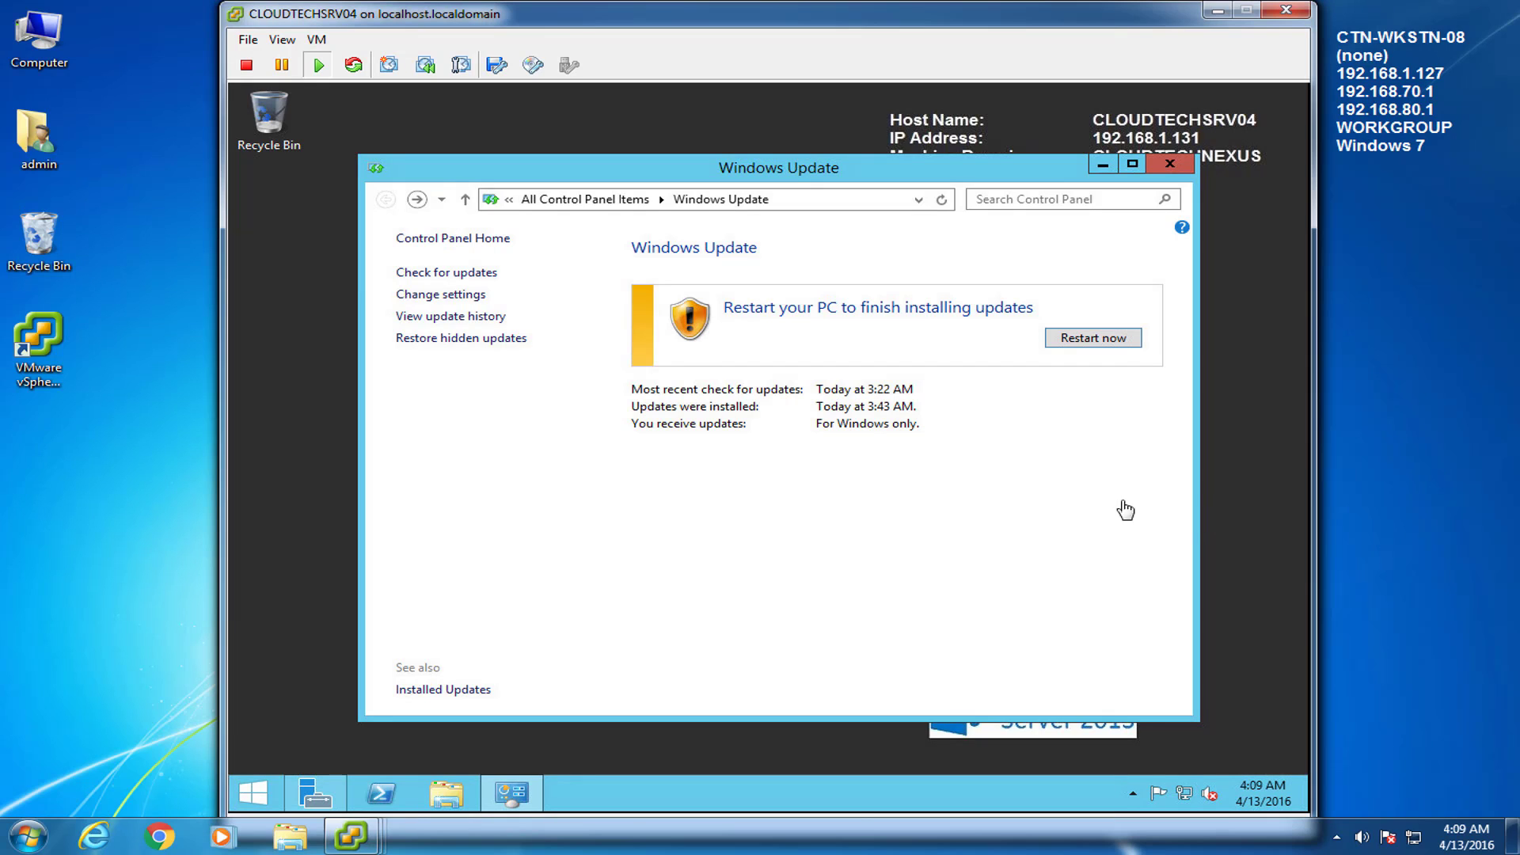
{"action": "left_click", "coordinate": [1091, 342]}
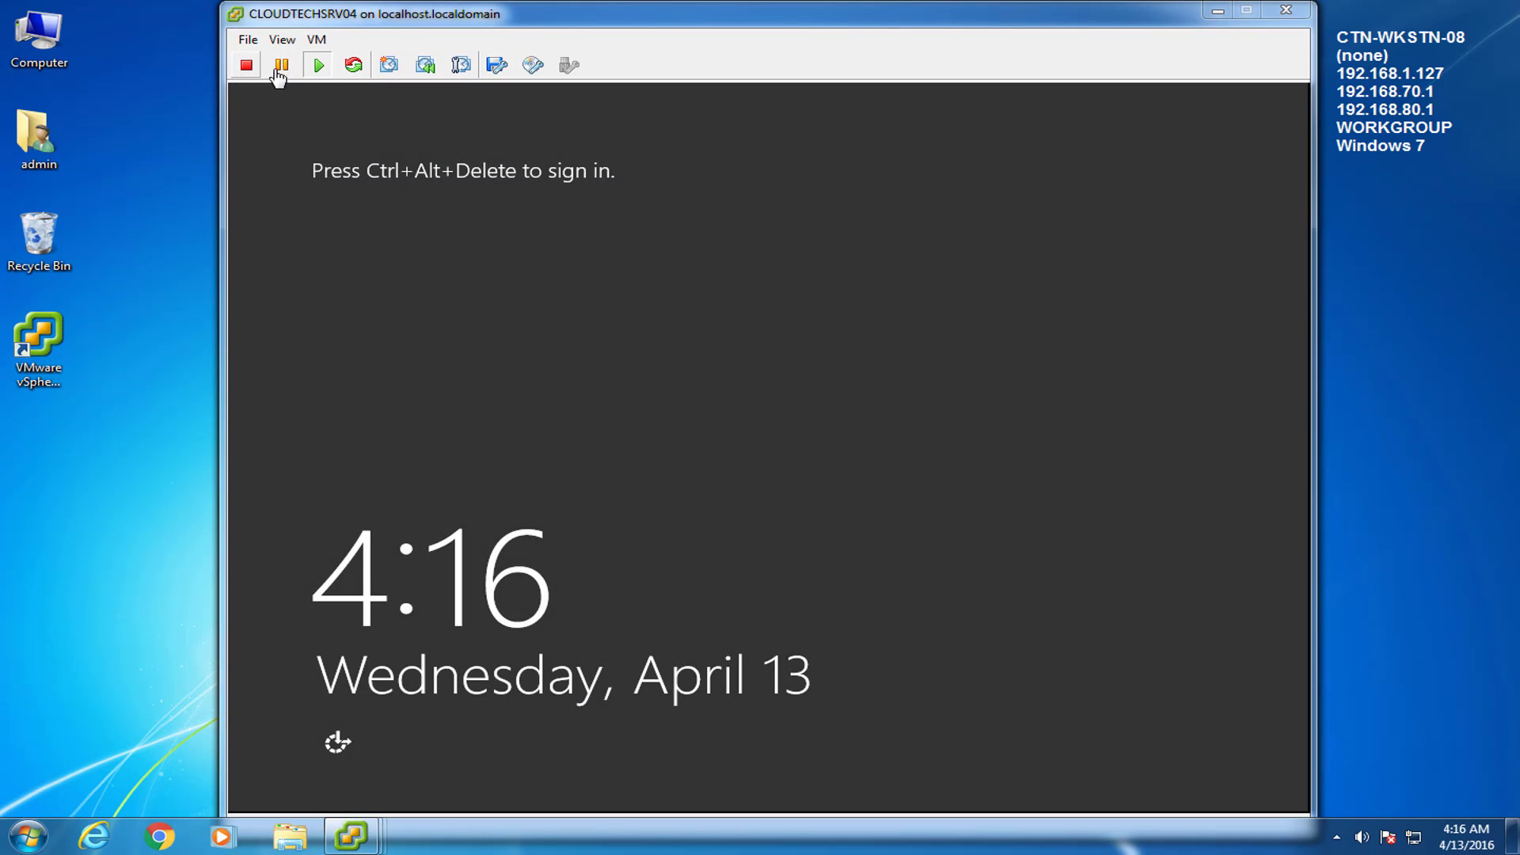
Sign back in to the restarted server with Ctrl+Alt+Del and the admin password
{"action": "left_click", "coordinate": [316, 39]}
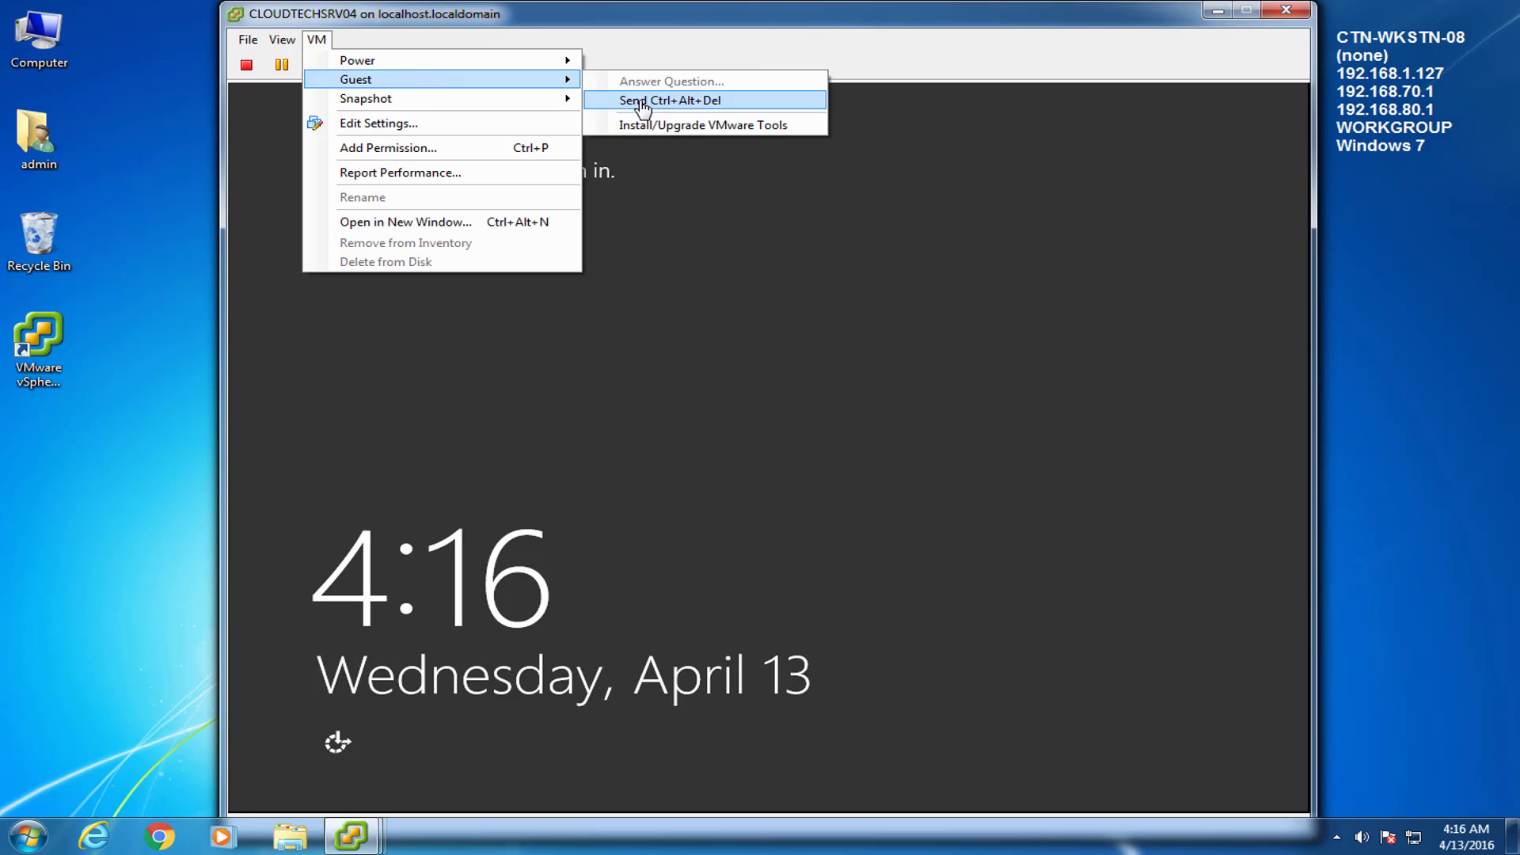
{"action": "left_click", "coordinate": [639, 95]}
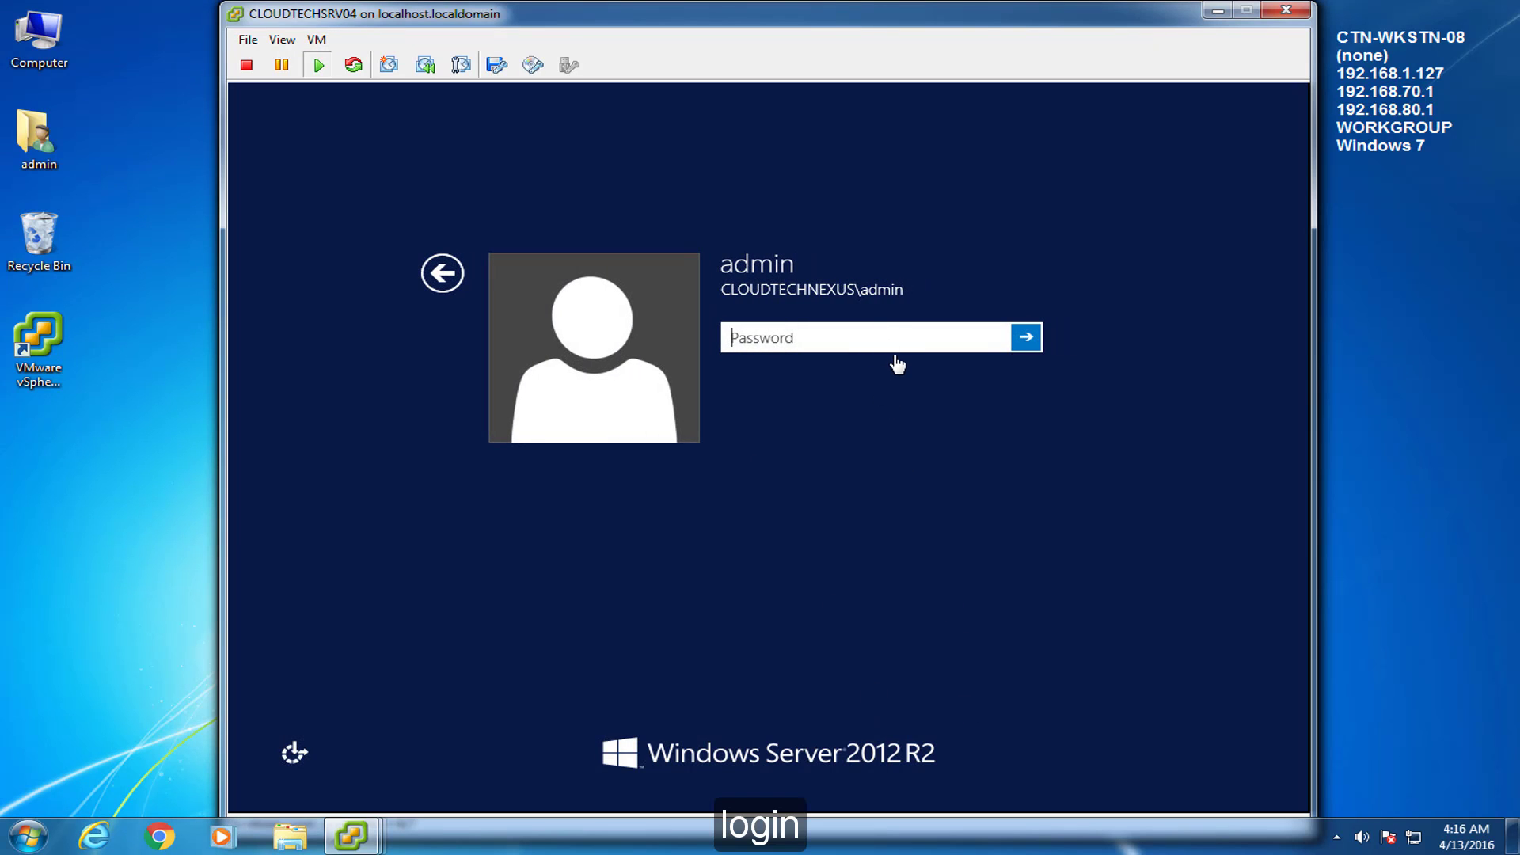
{"action": "type", "text": "**********"}
{"action": "key", "text": "Return"}
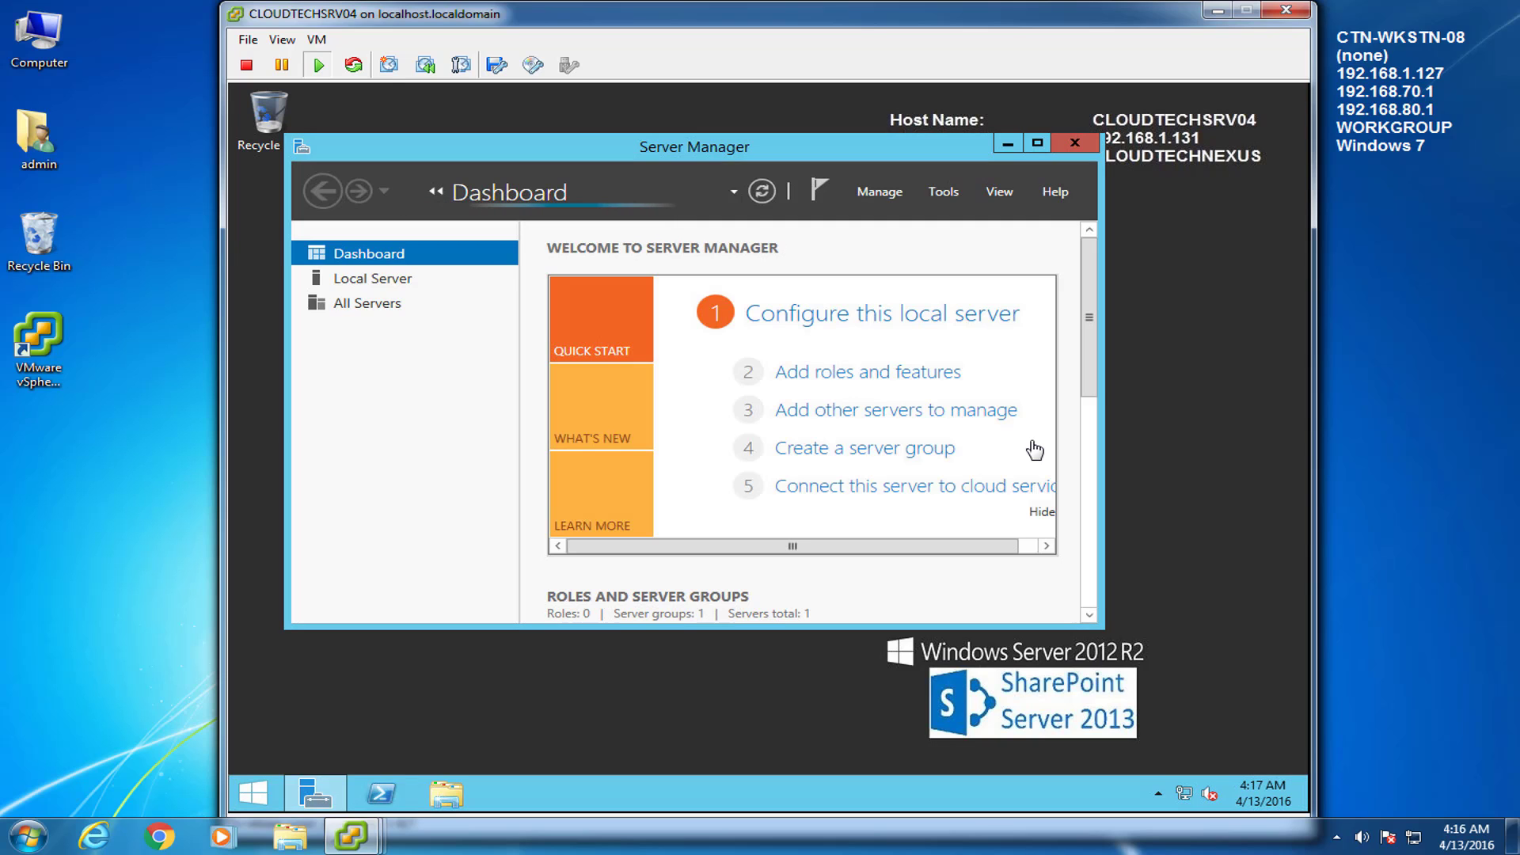
Open Windows Update, confirm no updates remain, and close it
{"action": "left_click", "coordinate": [1009, 144]}
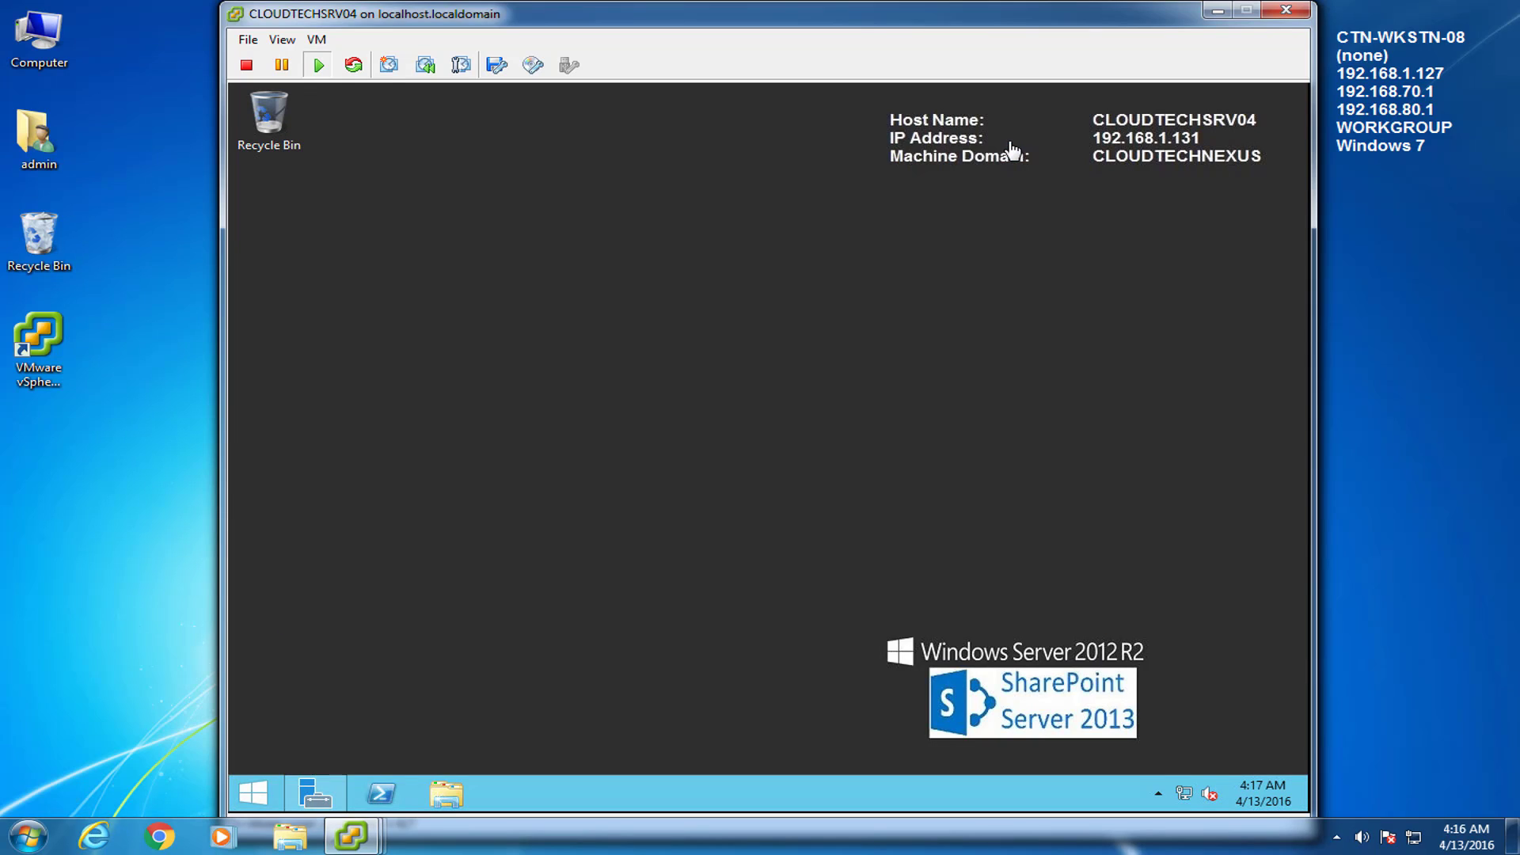
{"action": "left_click", "coordinate": [254, 793]}
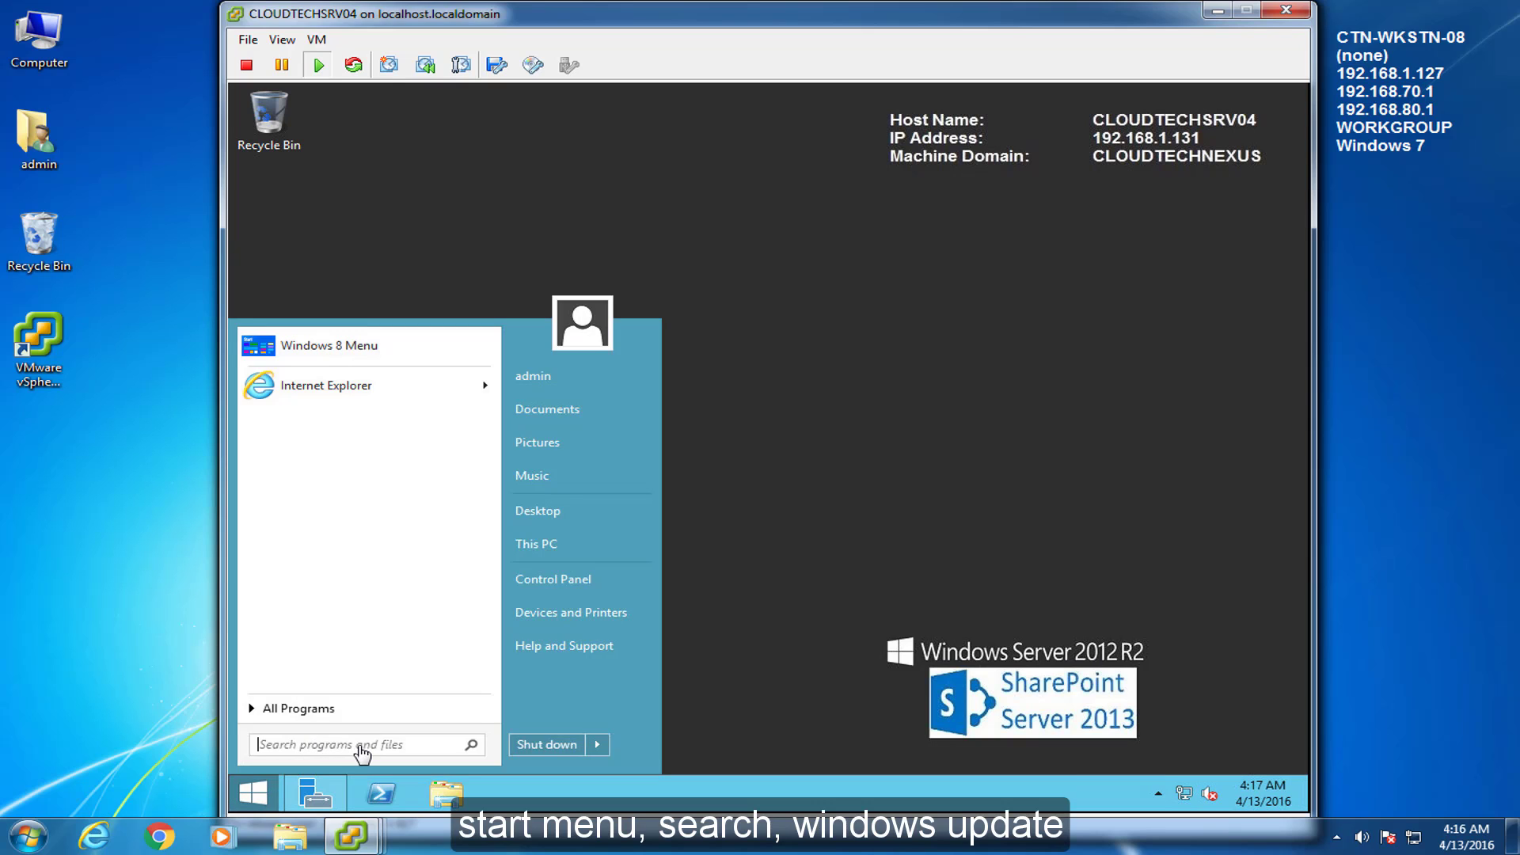
{"action": "type", "text": "windows update"}
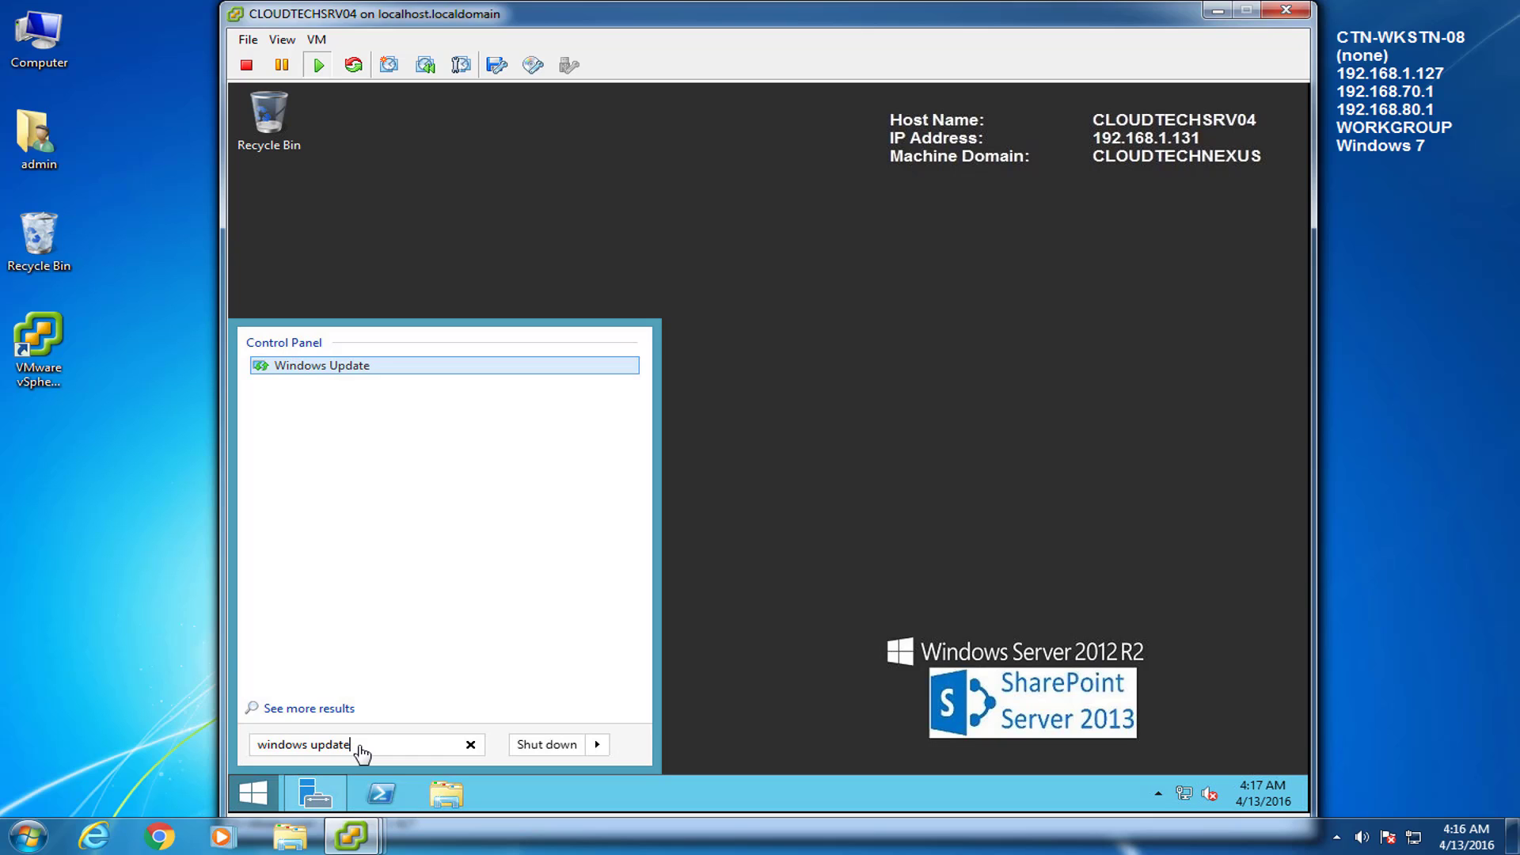
{"action": "key", "text": "Return"}
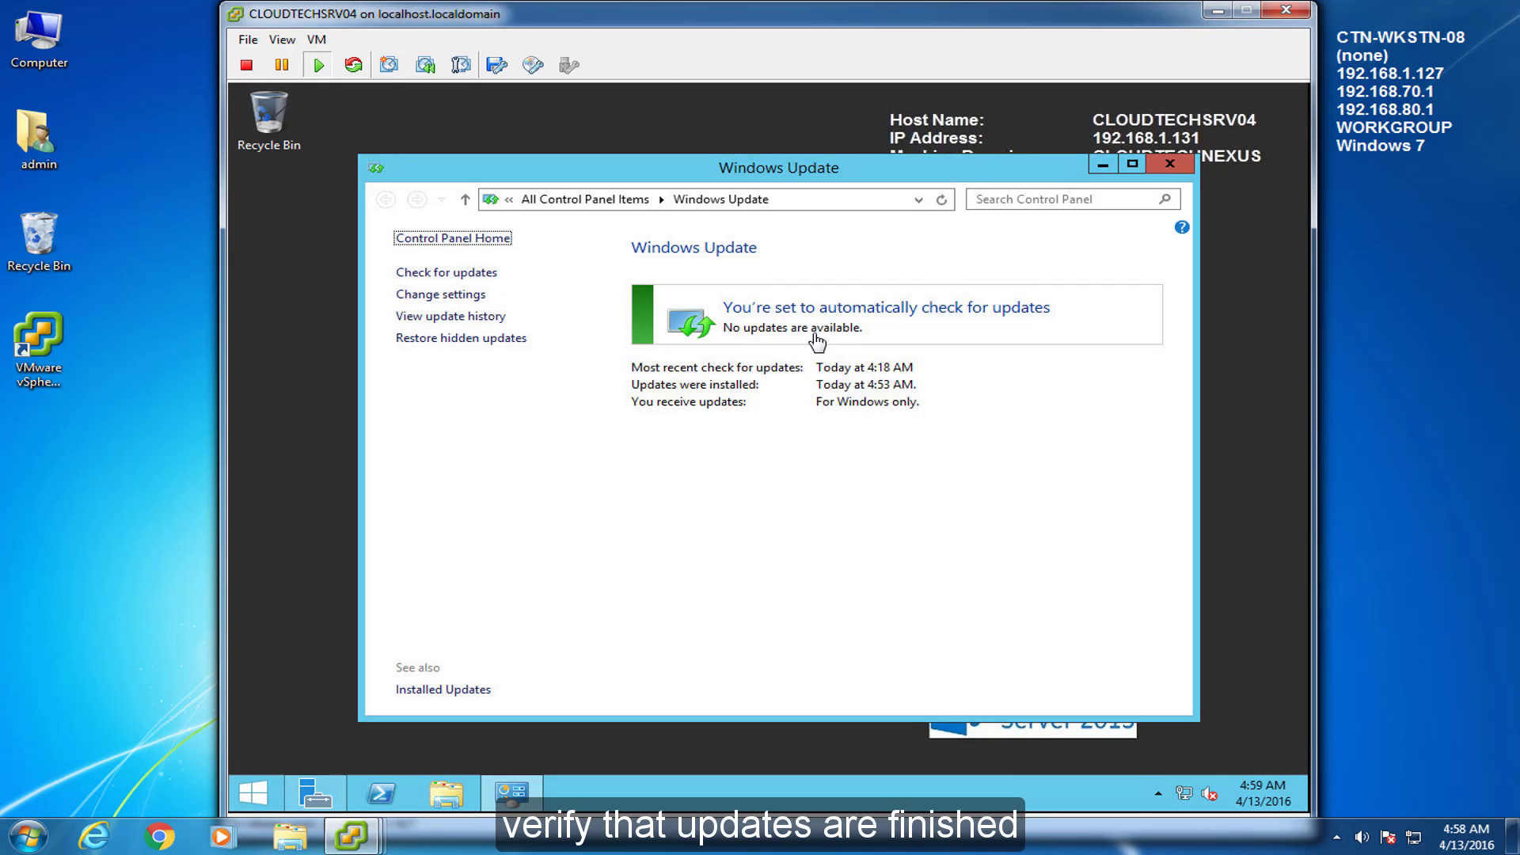
{"action": "left_click", "coordinate": [1168, 165]}
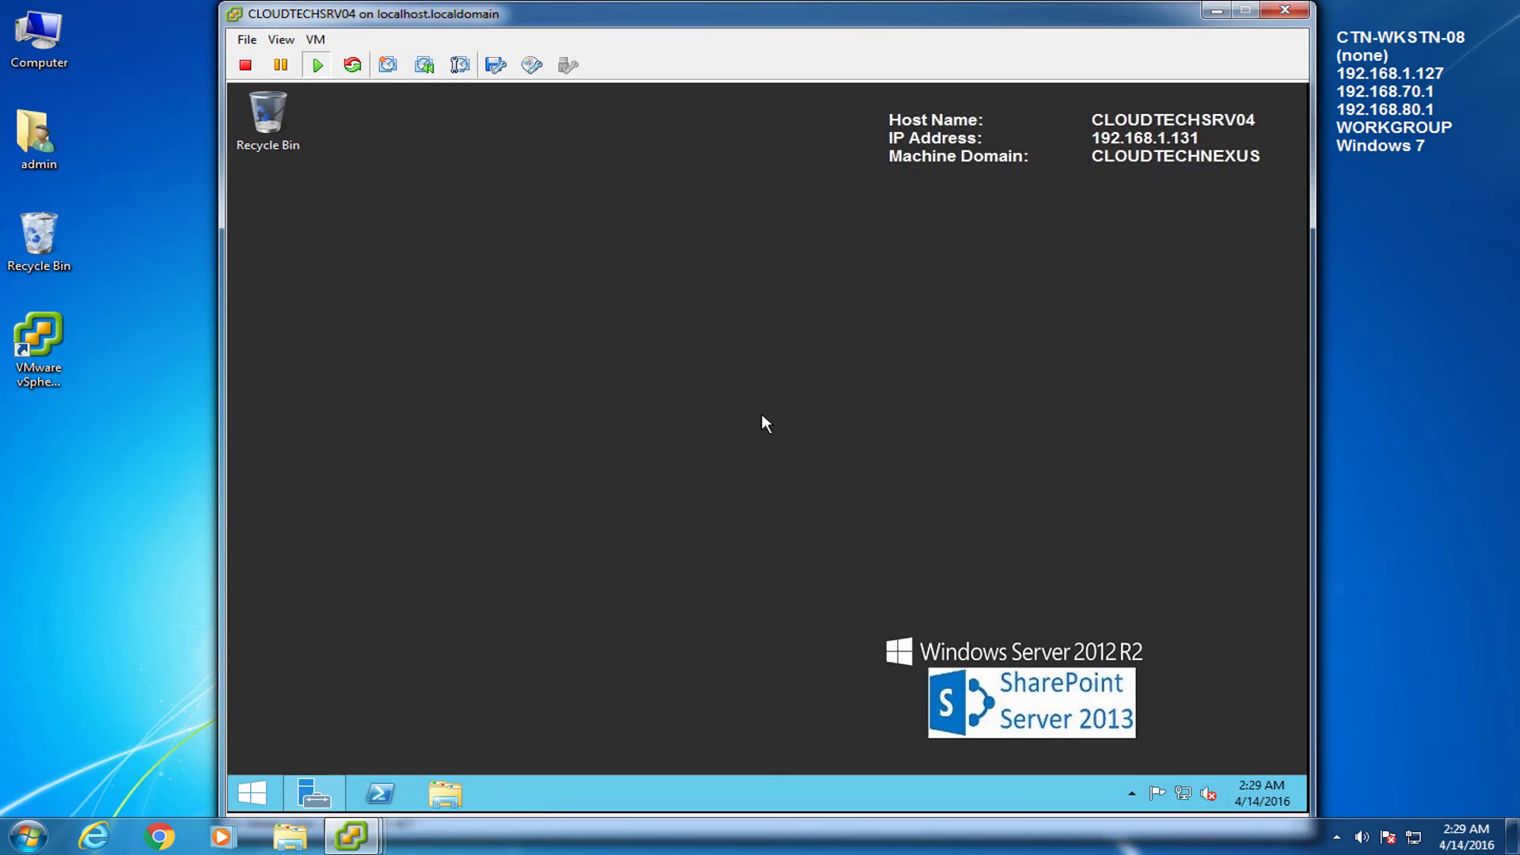
Launch SharePoint setup from DVD Drive (D:) and allow it to make changes
{"action": "left_click", "coordinate": [437, 801]}
{"action": "double_click", "coordinate": [620, 499]}
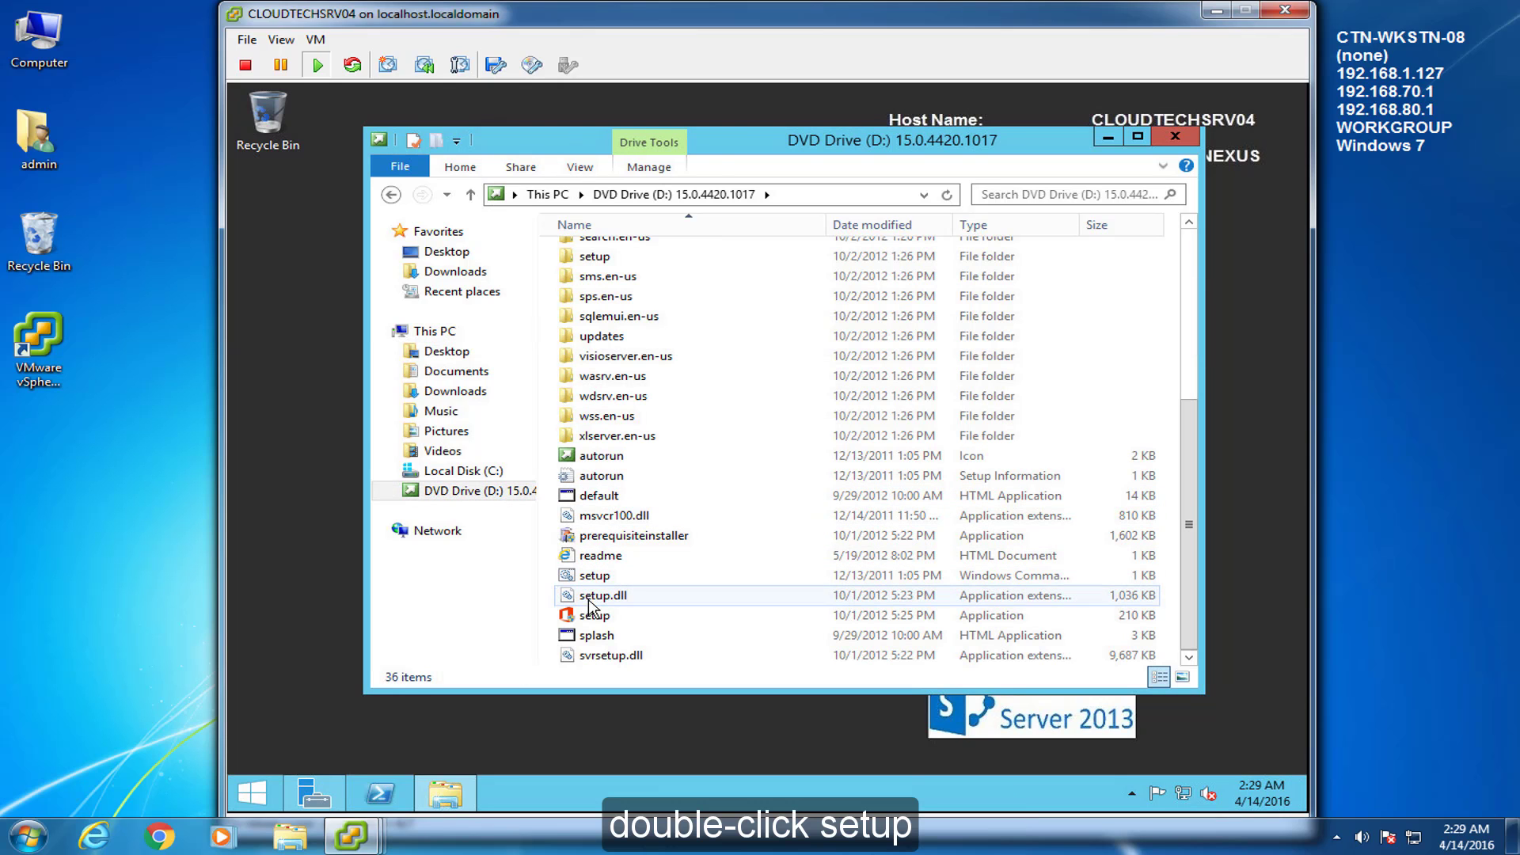
{"action": "double_click", "coordinate": [589, 616]}
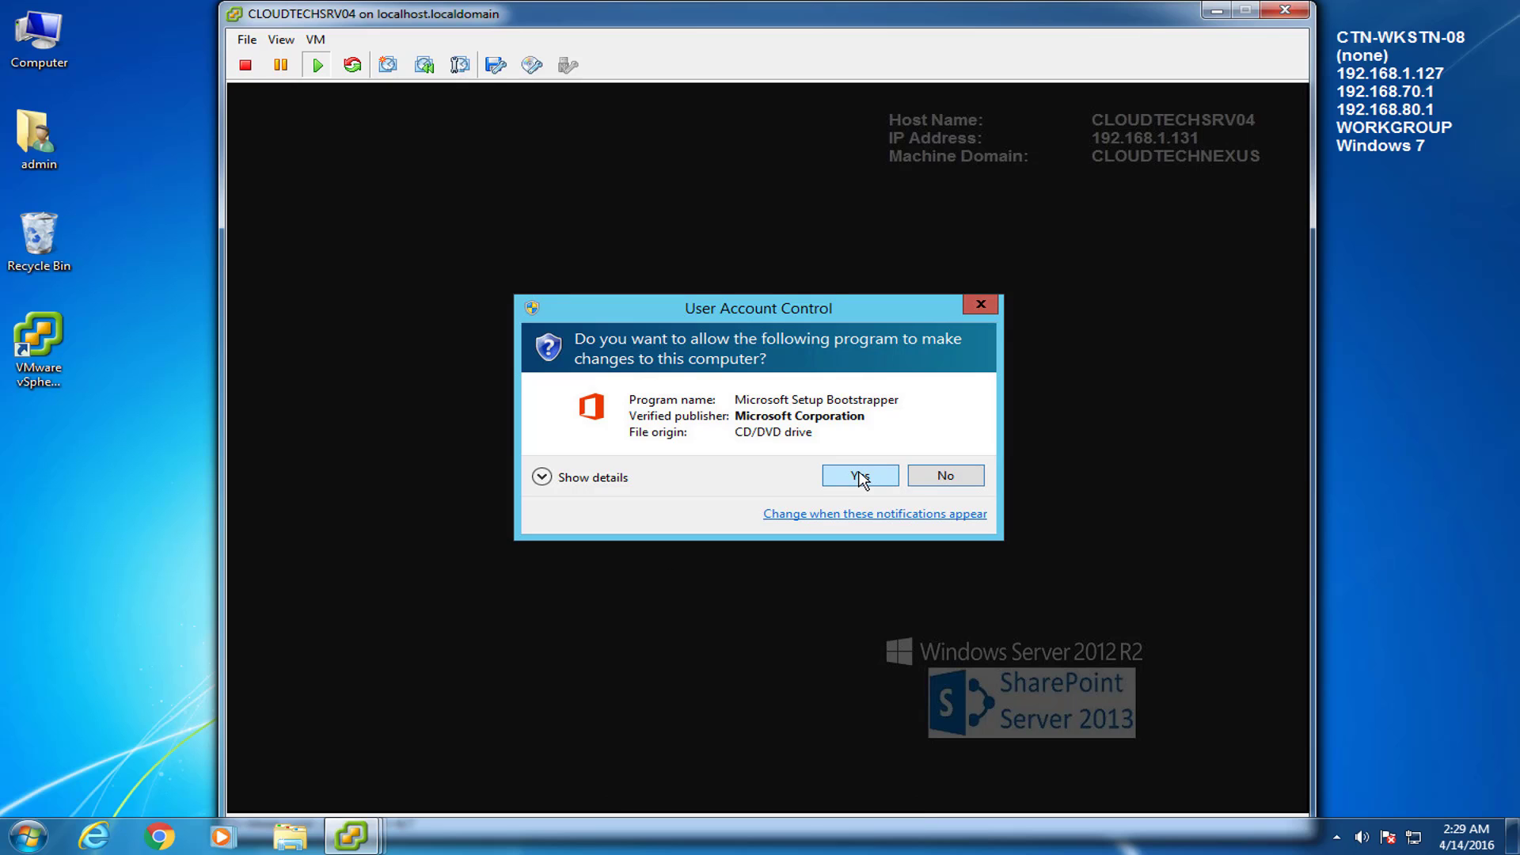
{"action": "left_click", "coordinate": [861, 476]}
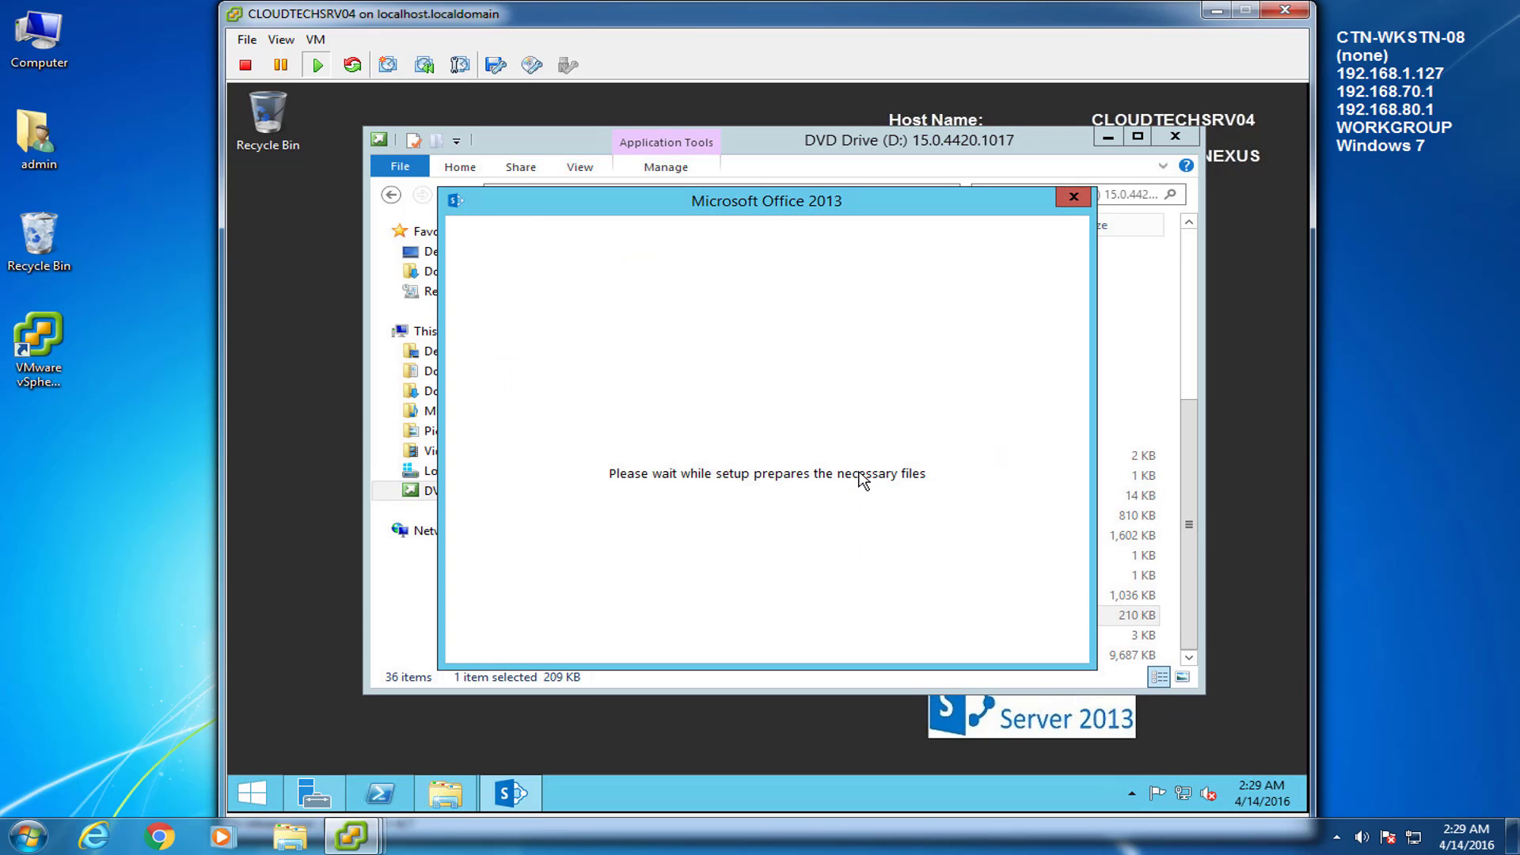
{"action": "left_click", "coordinate": [1176, 133]}
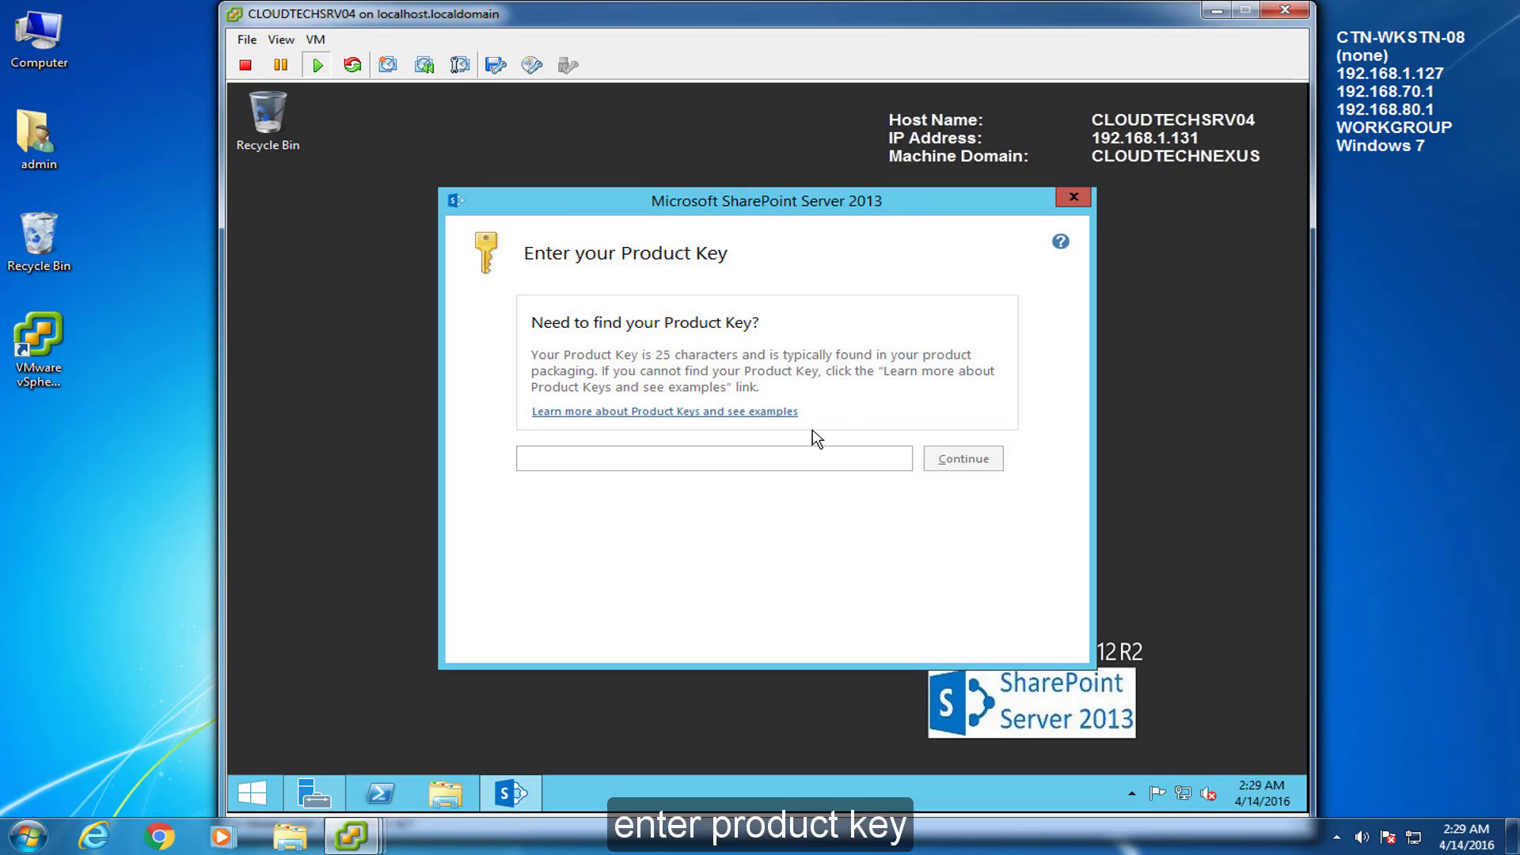
Paste the product key, accept the license terms, and install the Complete server type
{"action": "key", "text": "ctrl+v"}
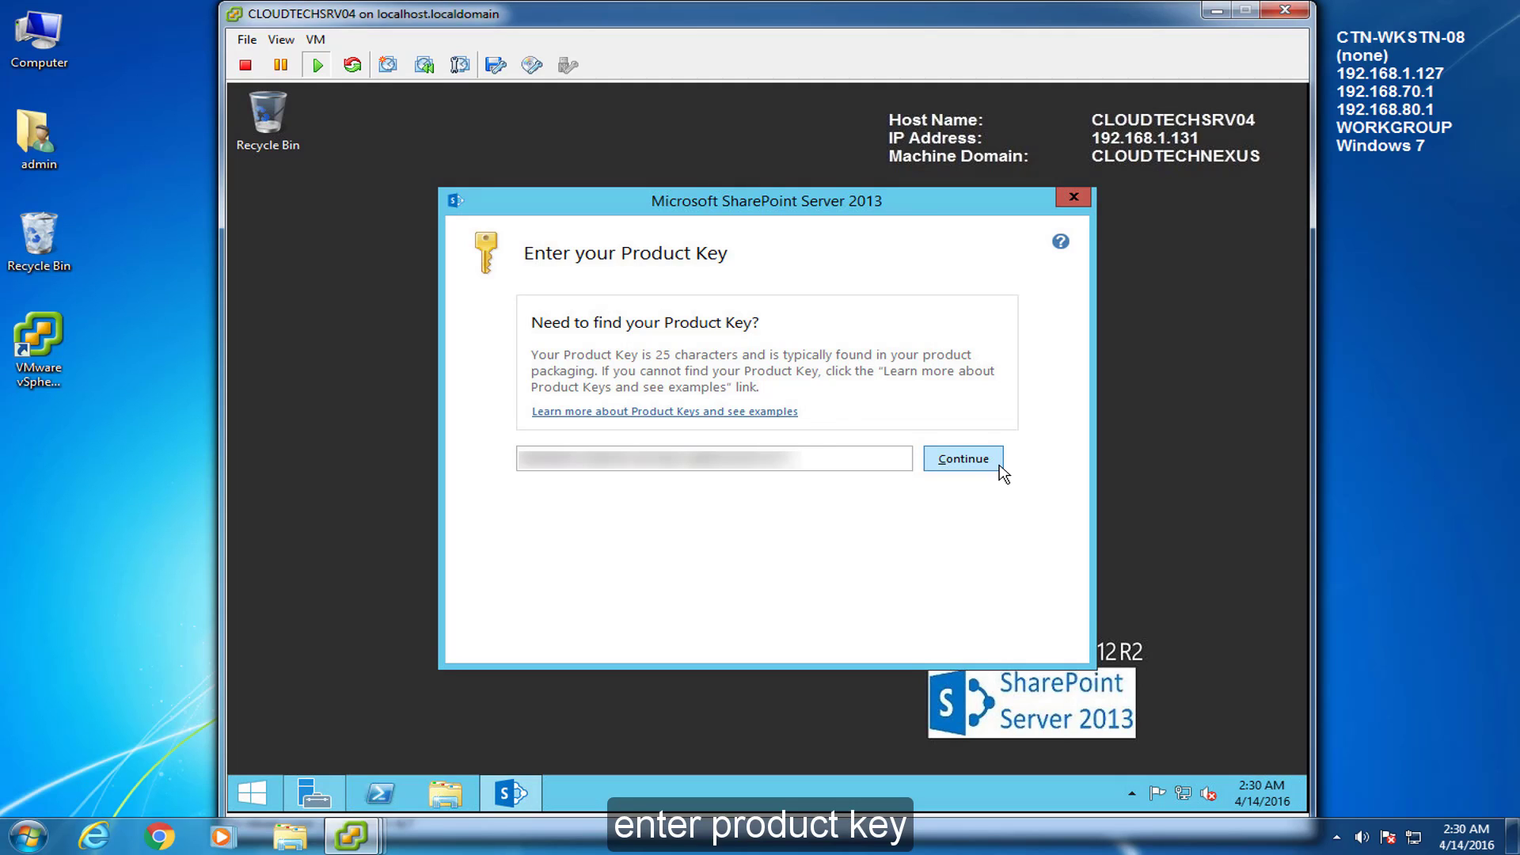
{"action": "left_click", "coordinate": [999, 465]}
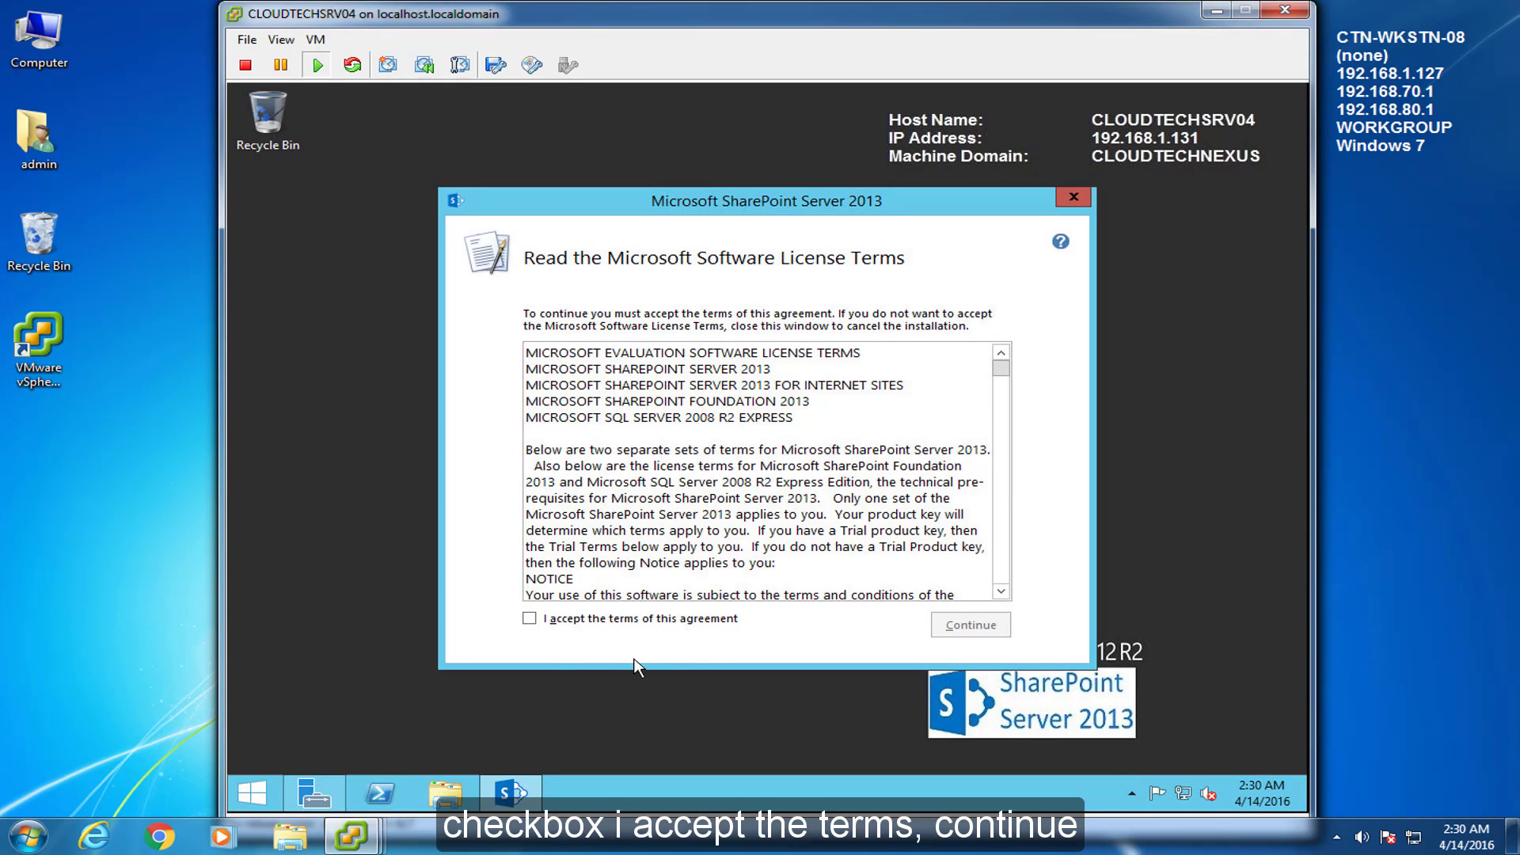
{"action": "left_click", "coordinate": [530, 618]}
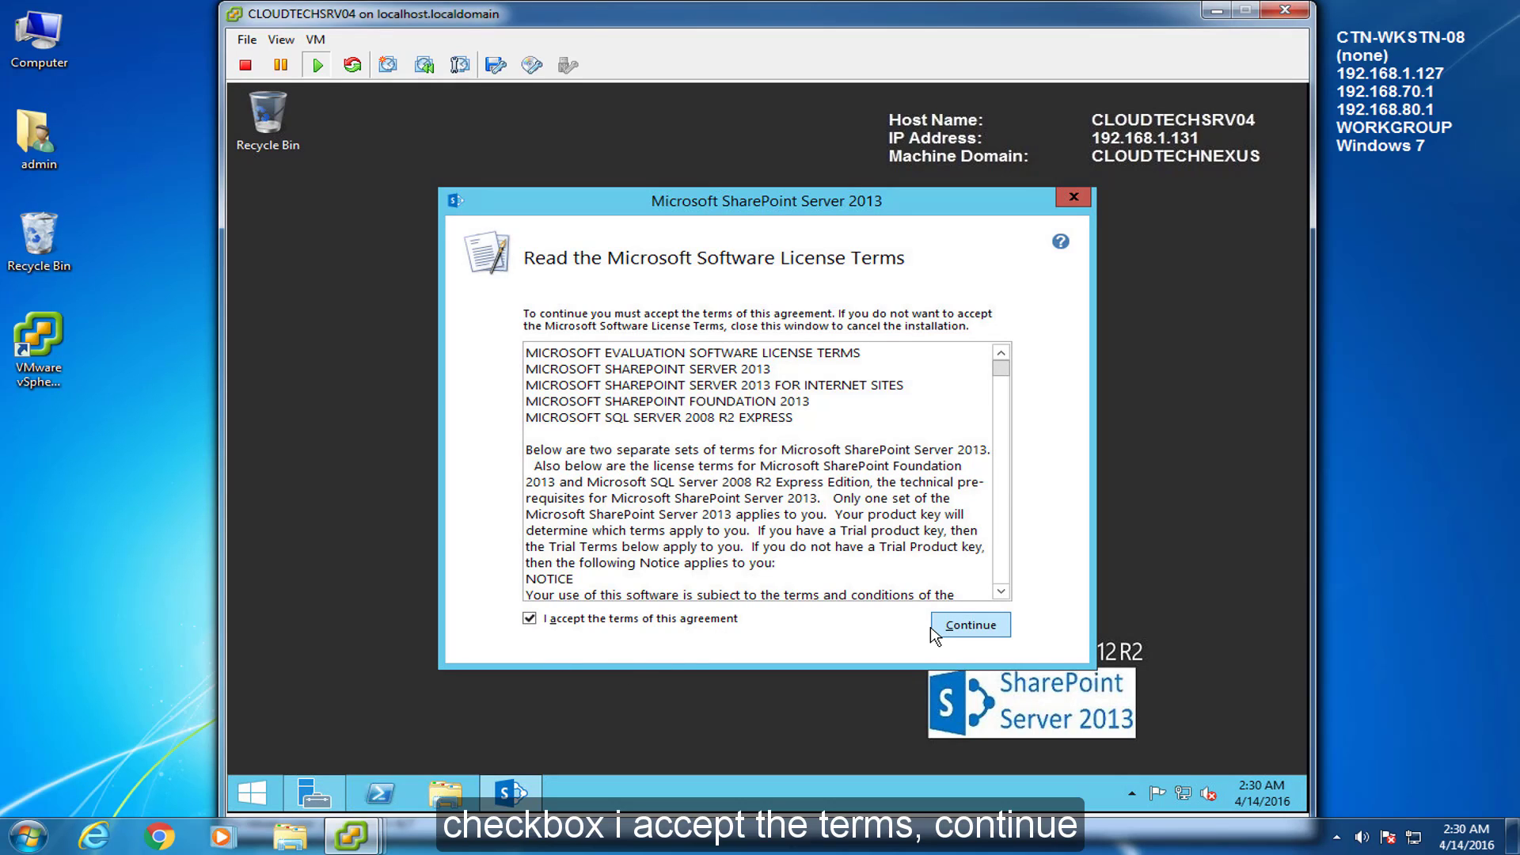
{"action": "left_click", "coordinate": [935, 633]}
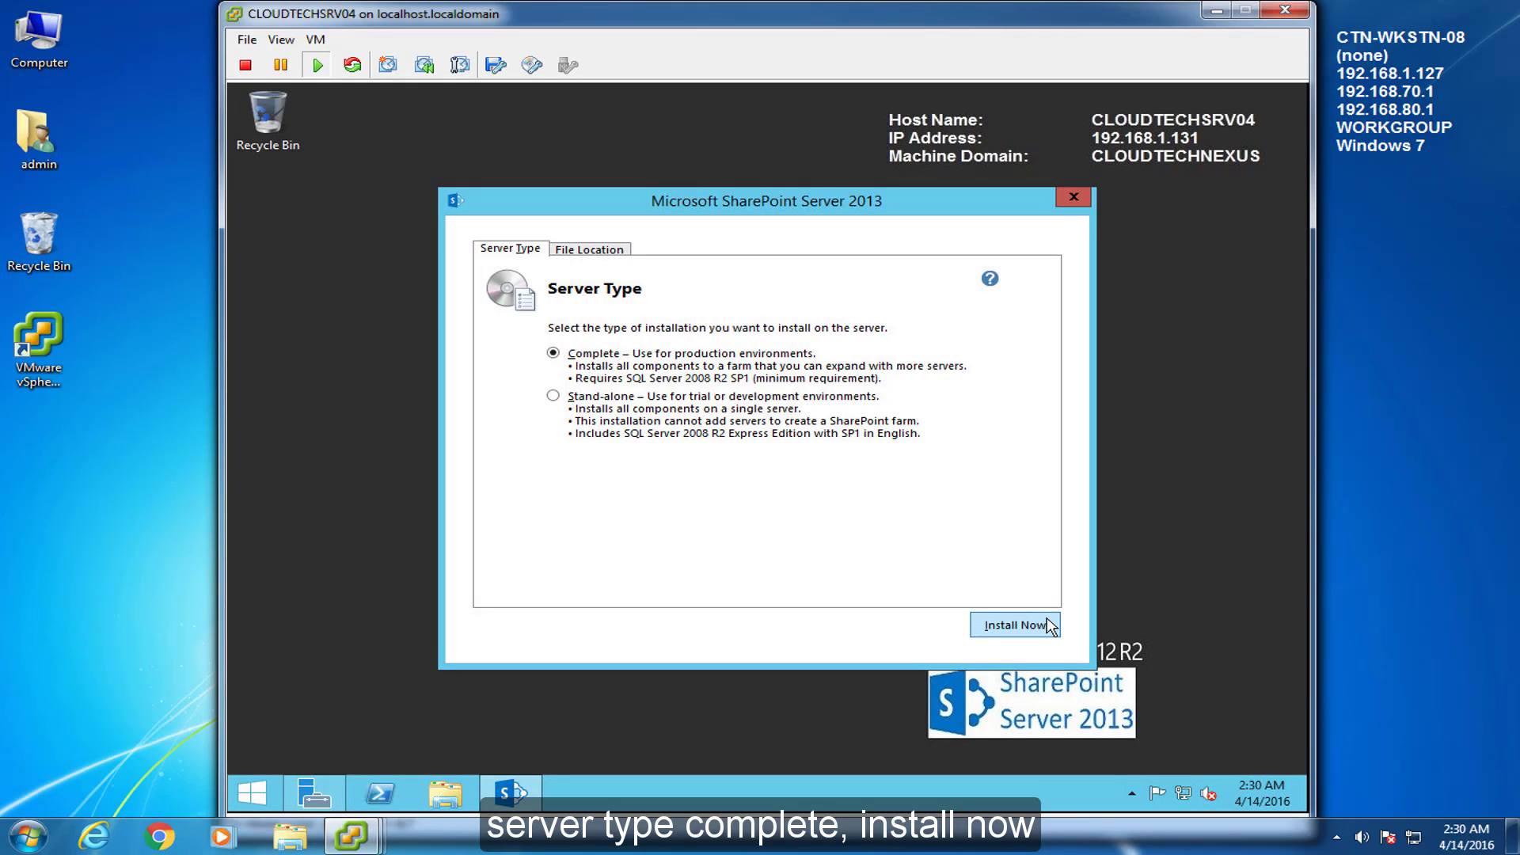
{"action": "left_click", "coordinate": [1015, 624]}
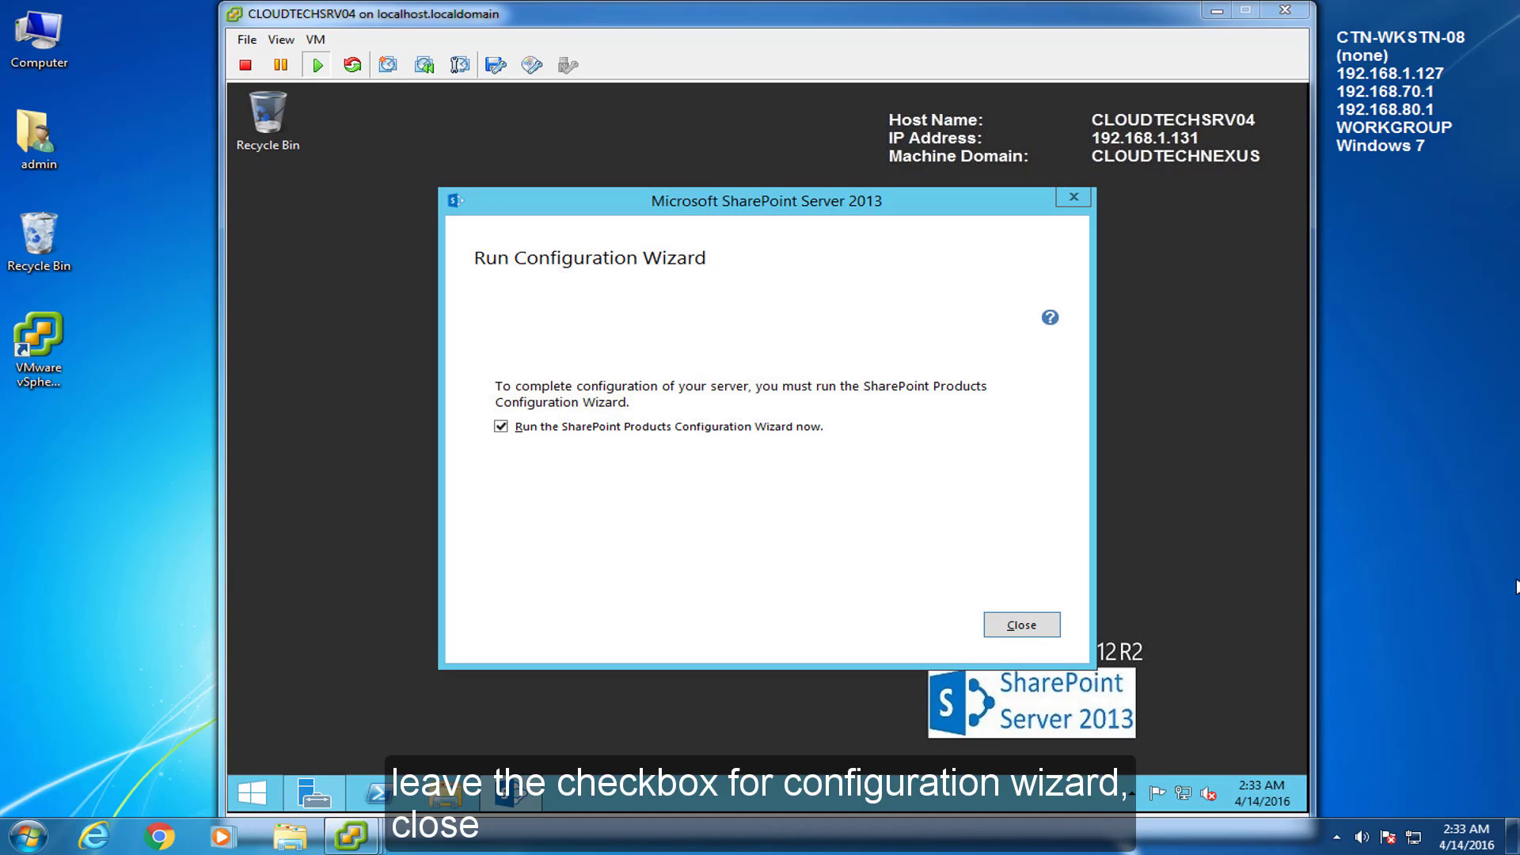
{"action": "left_click", "coordinate": [1053, 624]}
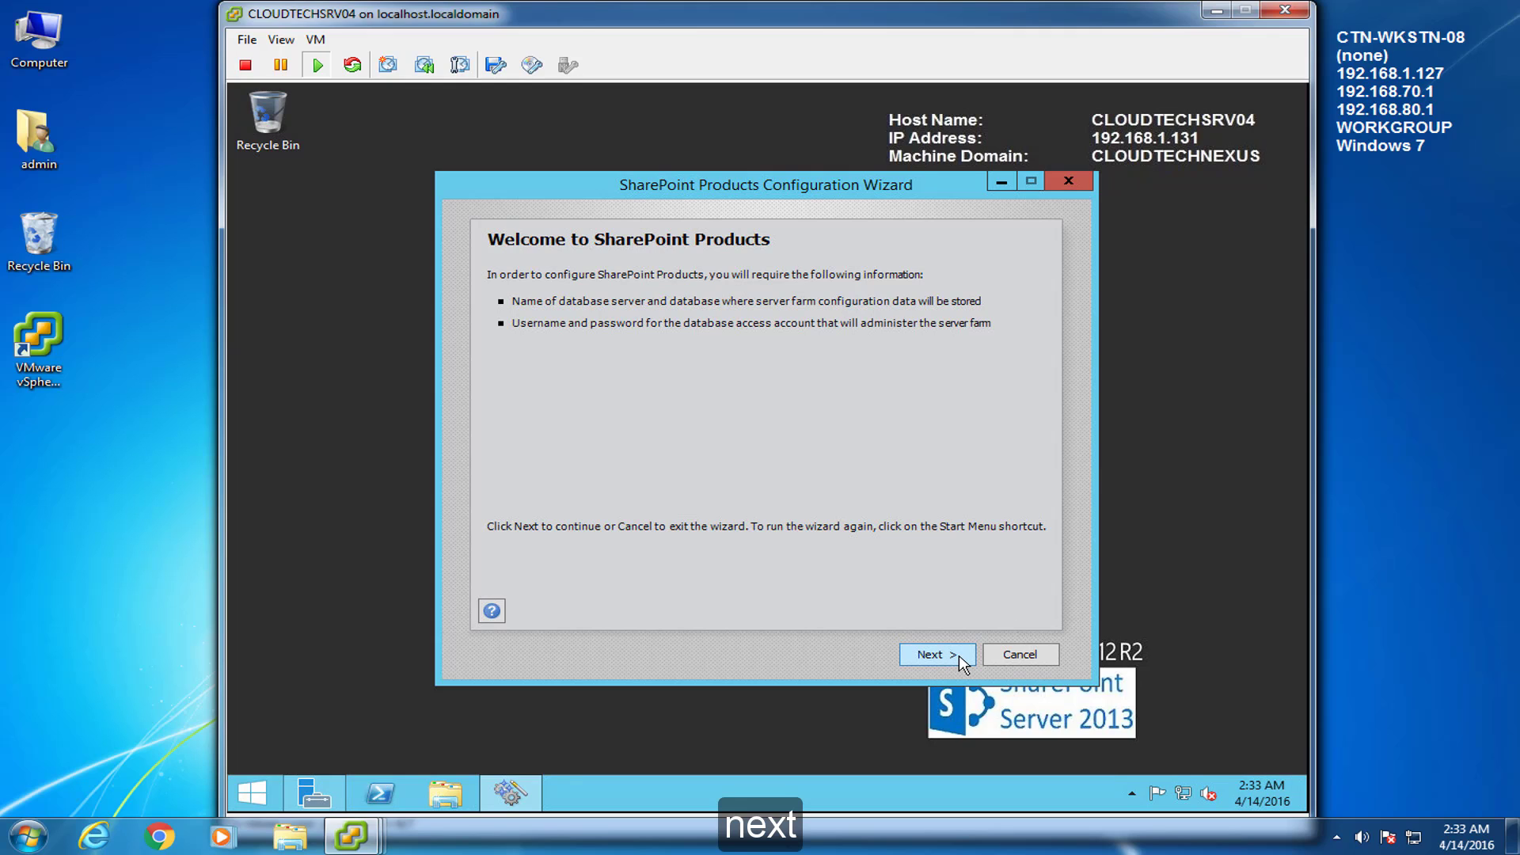
Start the configuration wizard, accept restarting services, and choose Create a new server farm
{"action": "left_click", "coordinate": [961, 660]}
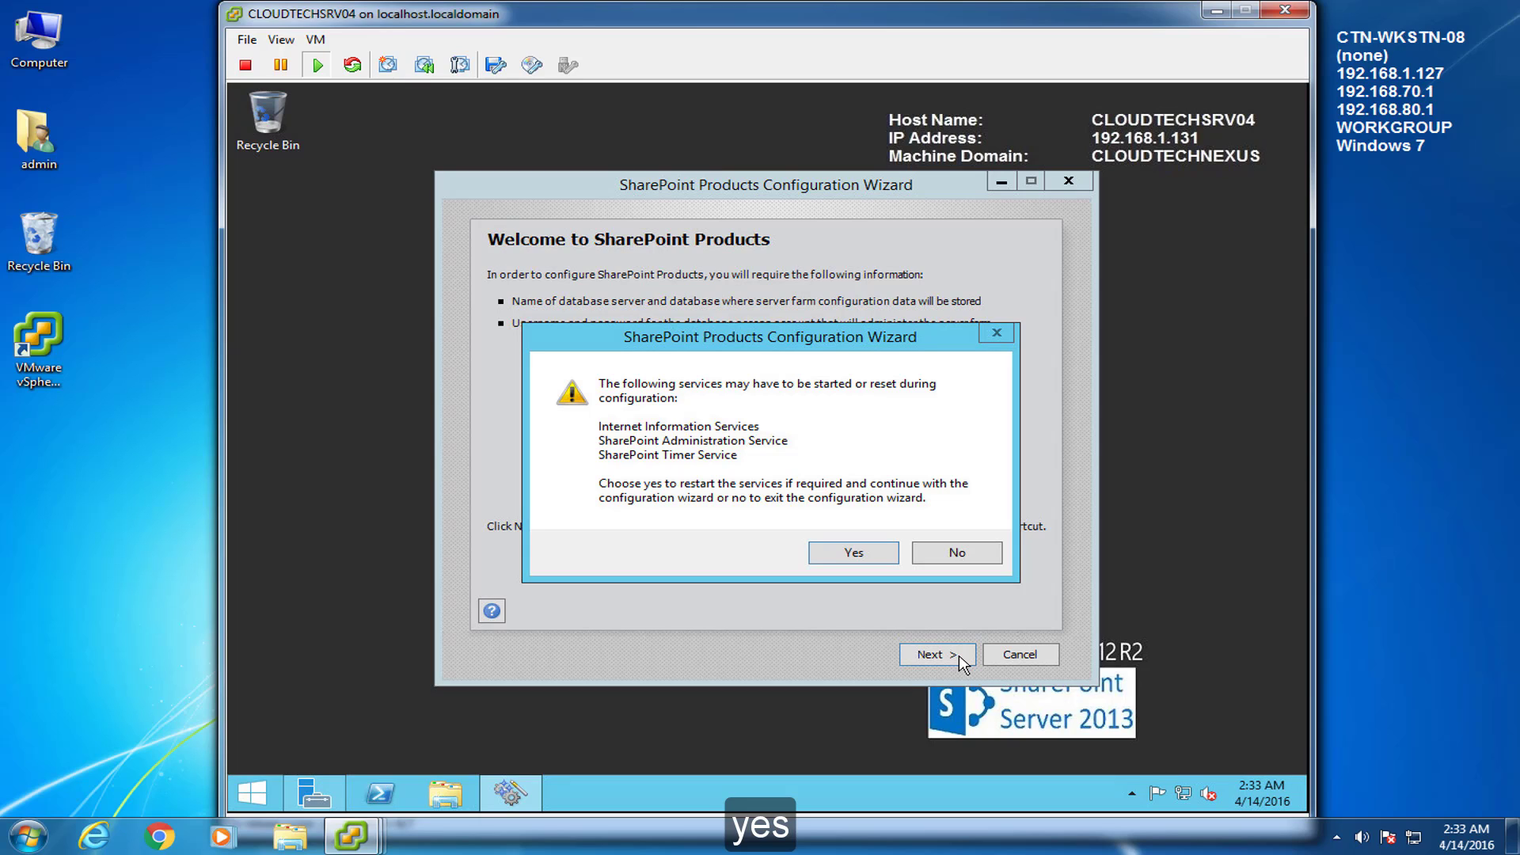
{"action": "left_click", "coordinate": [884, 556]}
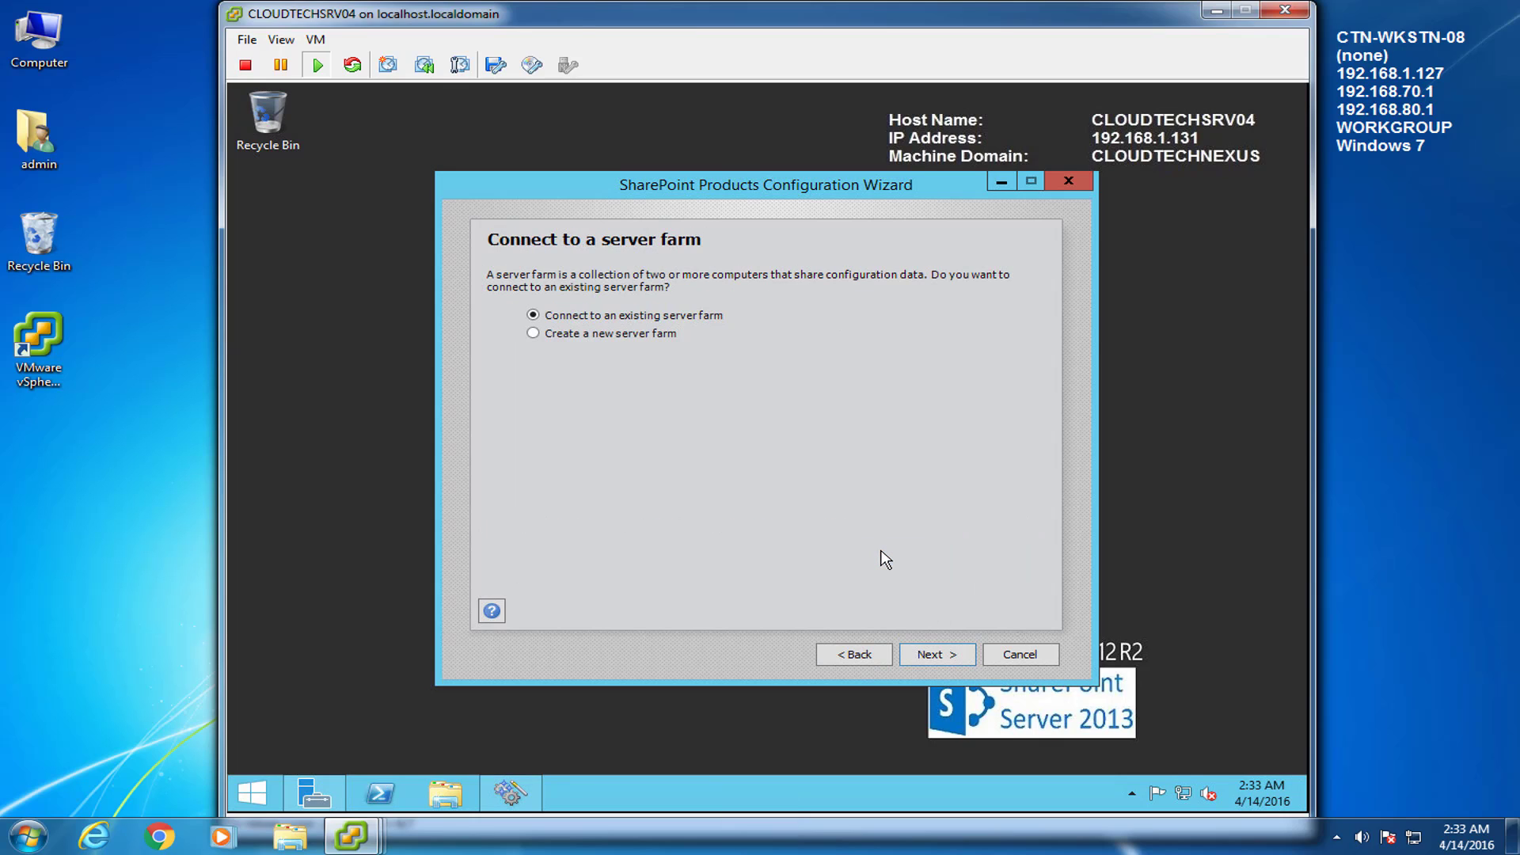
{"action": "left_click", "coordinate": [534, 334]}
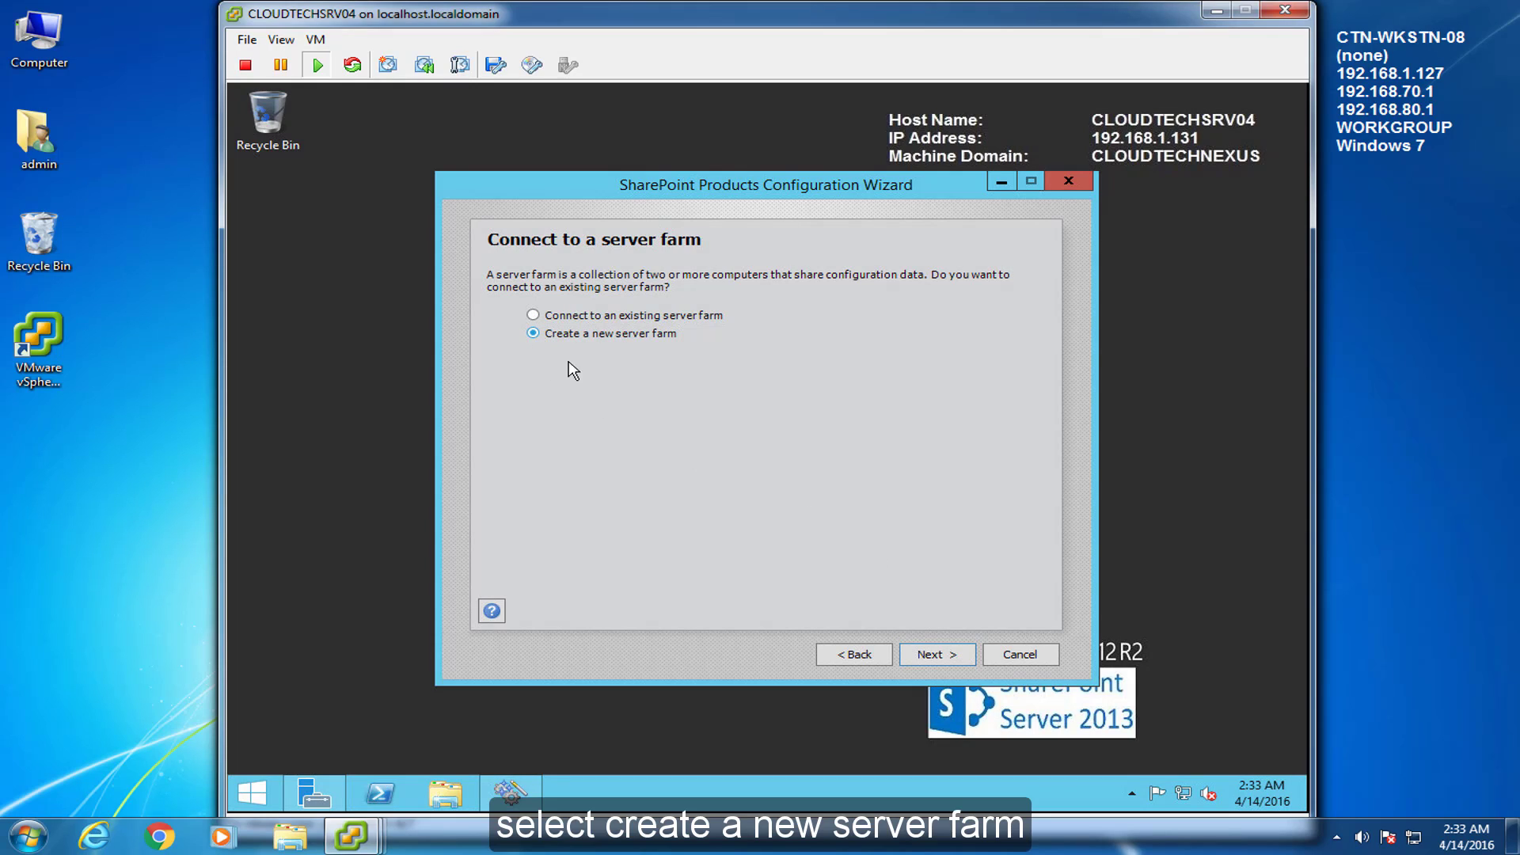
{"action": "left_click", "coordinate": [928, 656]}
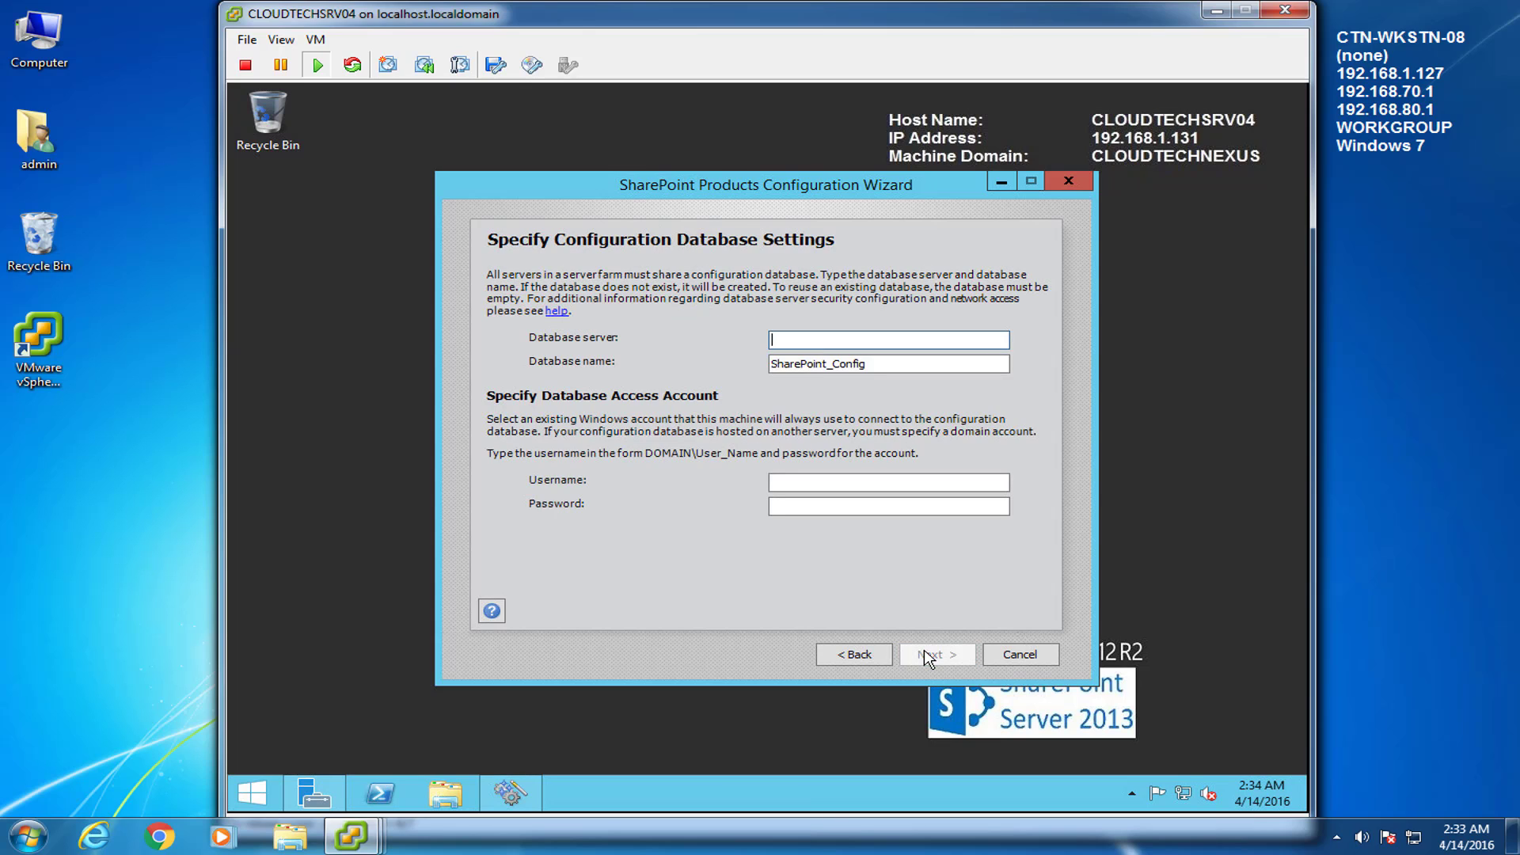
Close SQL Server Management Studio on the SQL server VM and return to the SharePoint console
{"action": "mouse_move", "coordinate": [352, 837]}
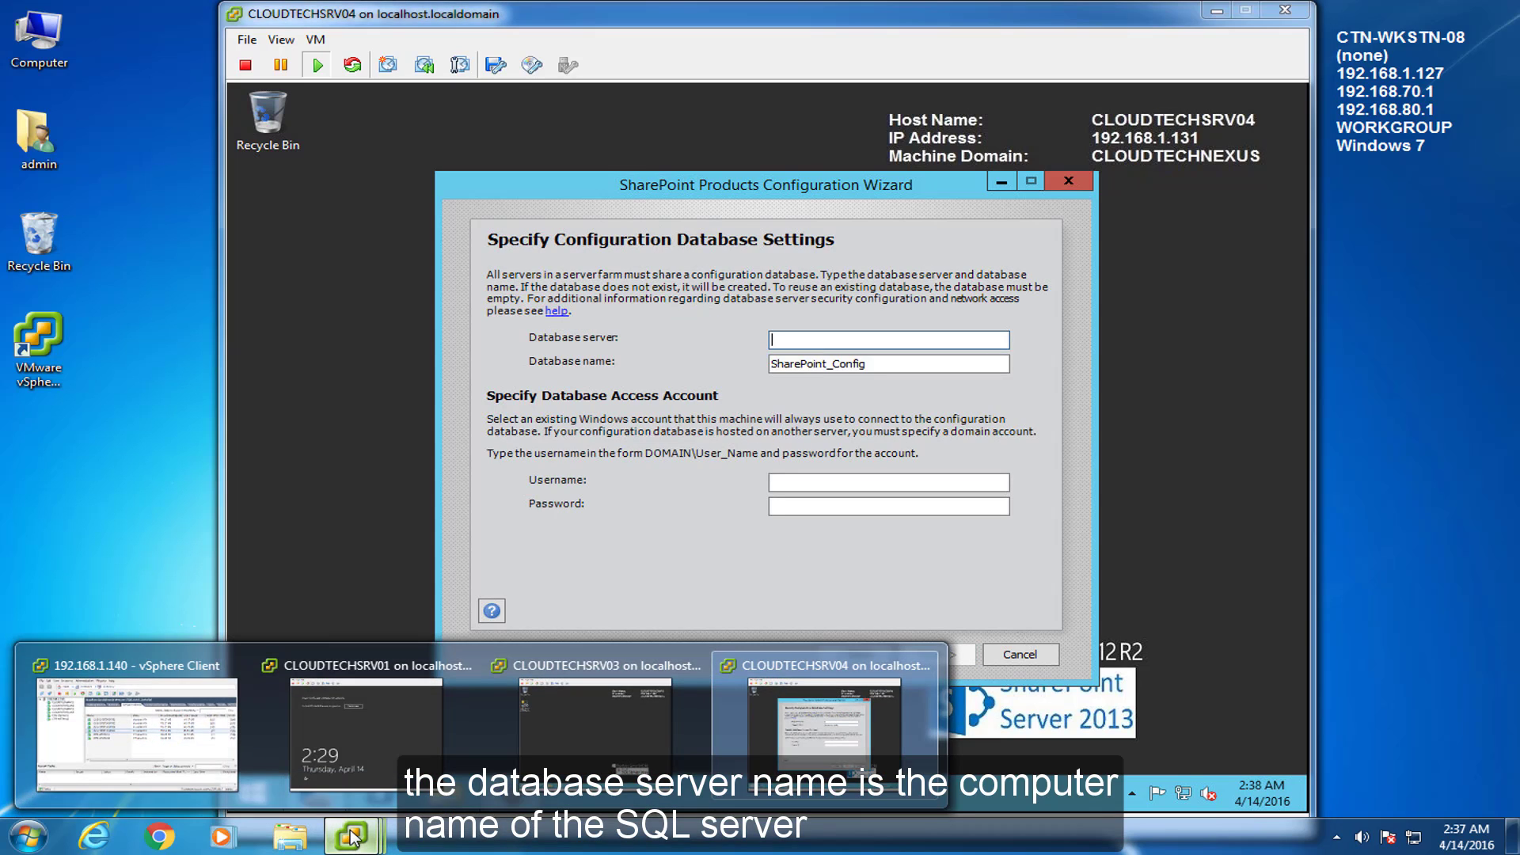
{"action": "left_click", "coordinate": [567, 721]}
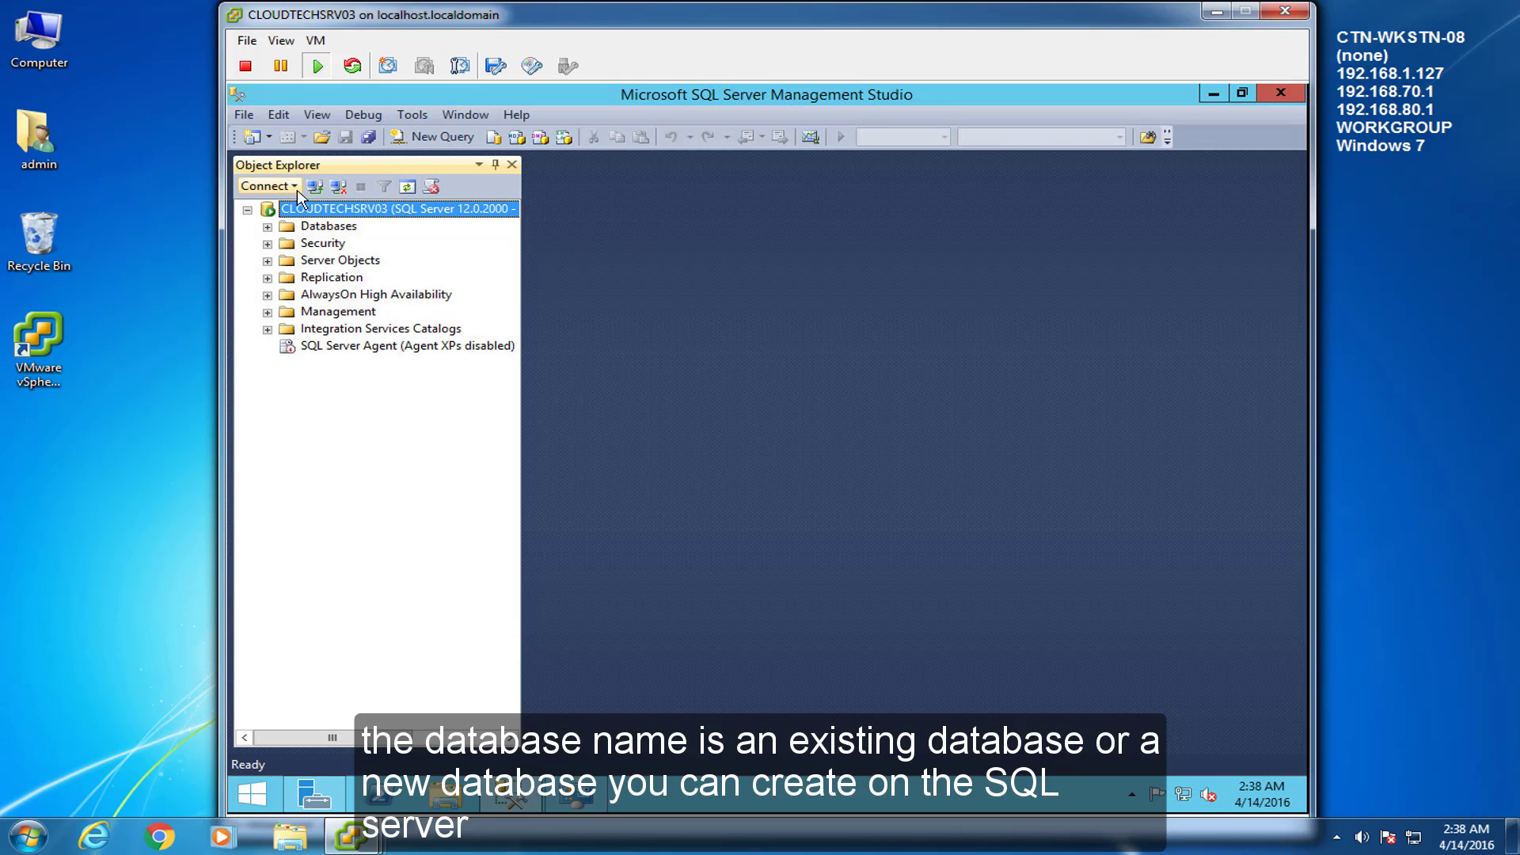
{"action": "left_click", "coordinate": [1214, 93]}
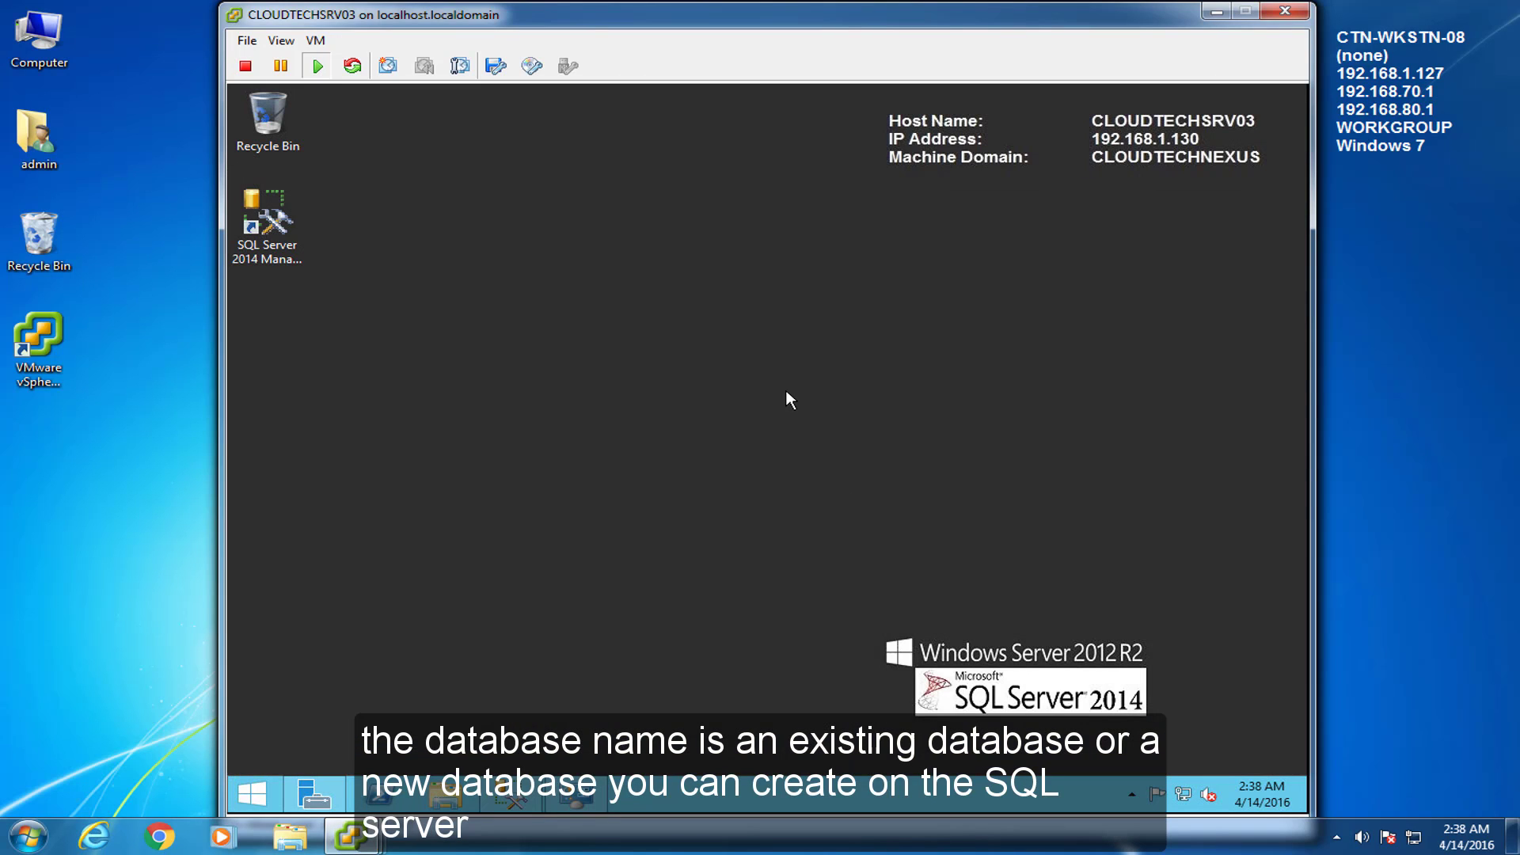
{"action": "left_click", "coordinate": [350, 836]}
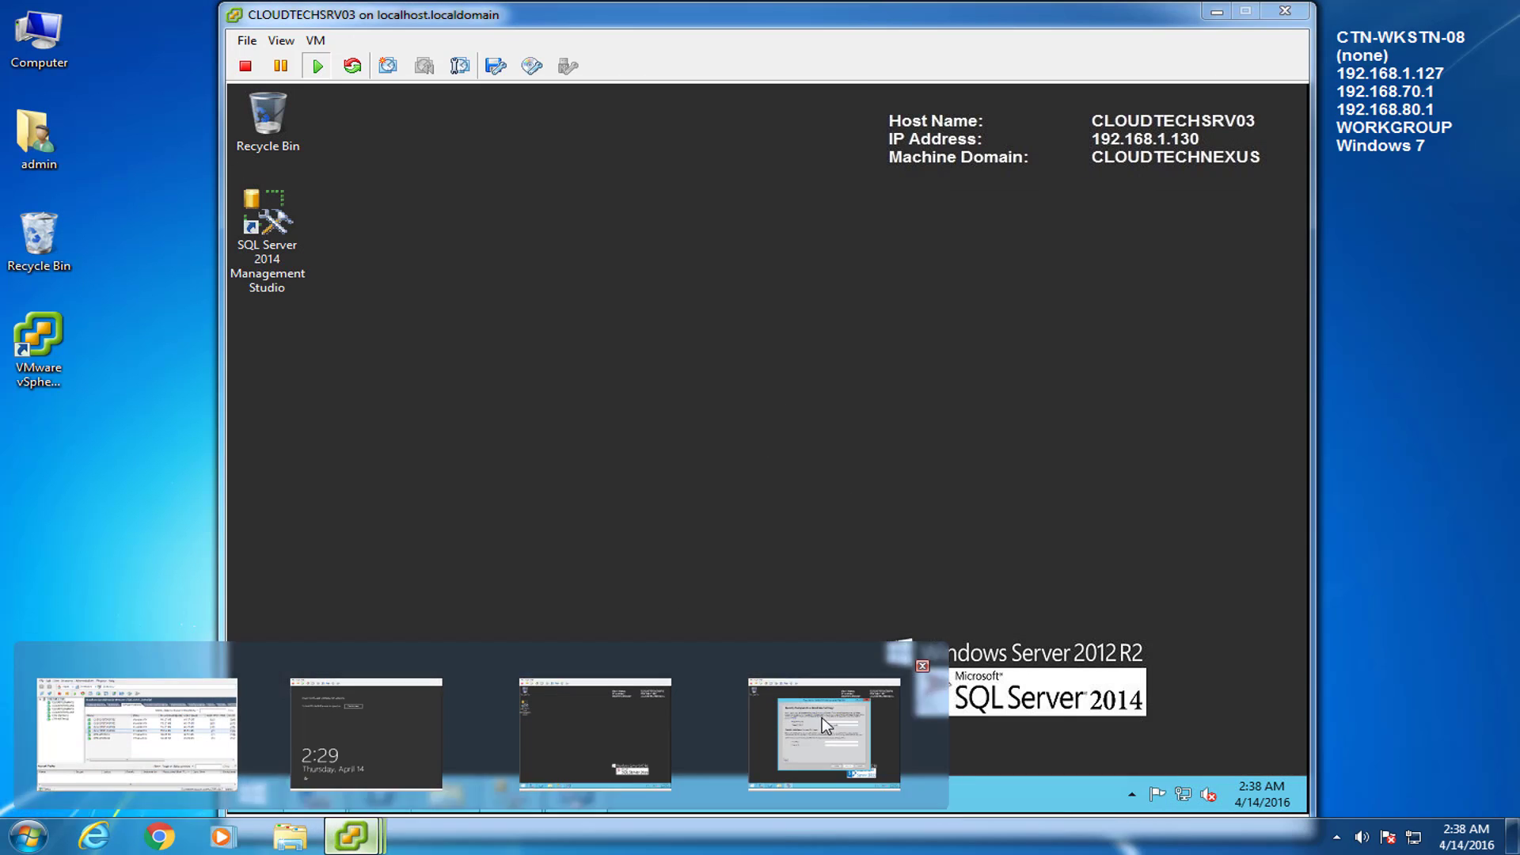
{"action": "left_click", "coordinate": [827, 724]}
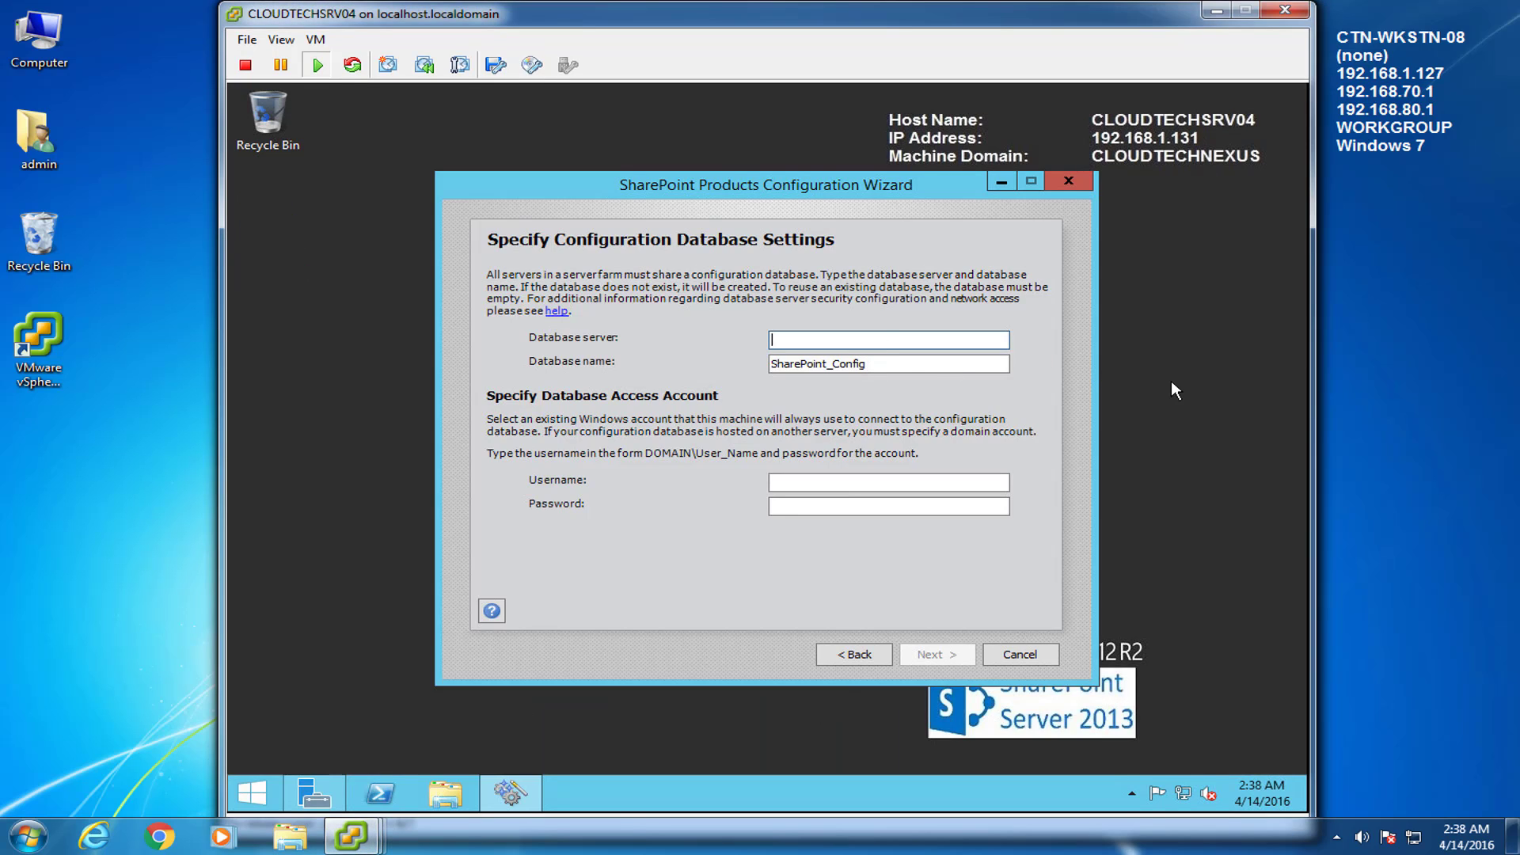
Enter CLOUDTECHSRV03 as database server with the domain admin username and password
{"action": "type", "text": "CLOUDTECHSRV03"}
{"action": "left_click", "coordinate": [950, 482]}
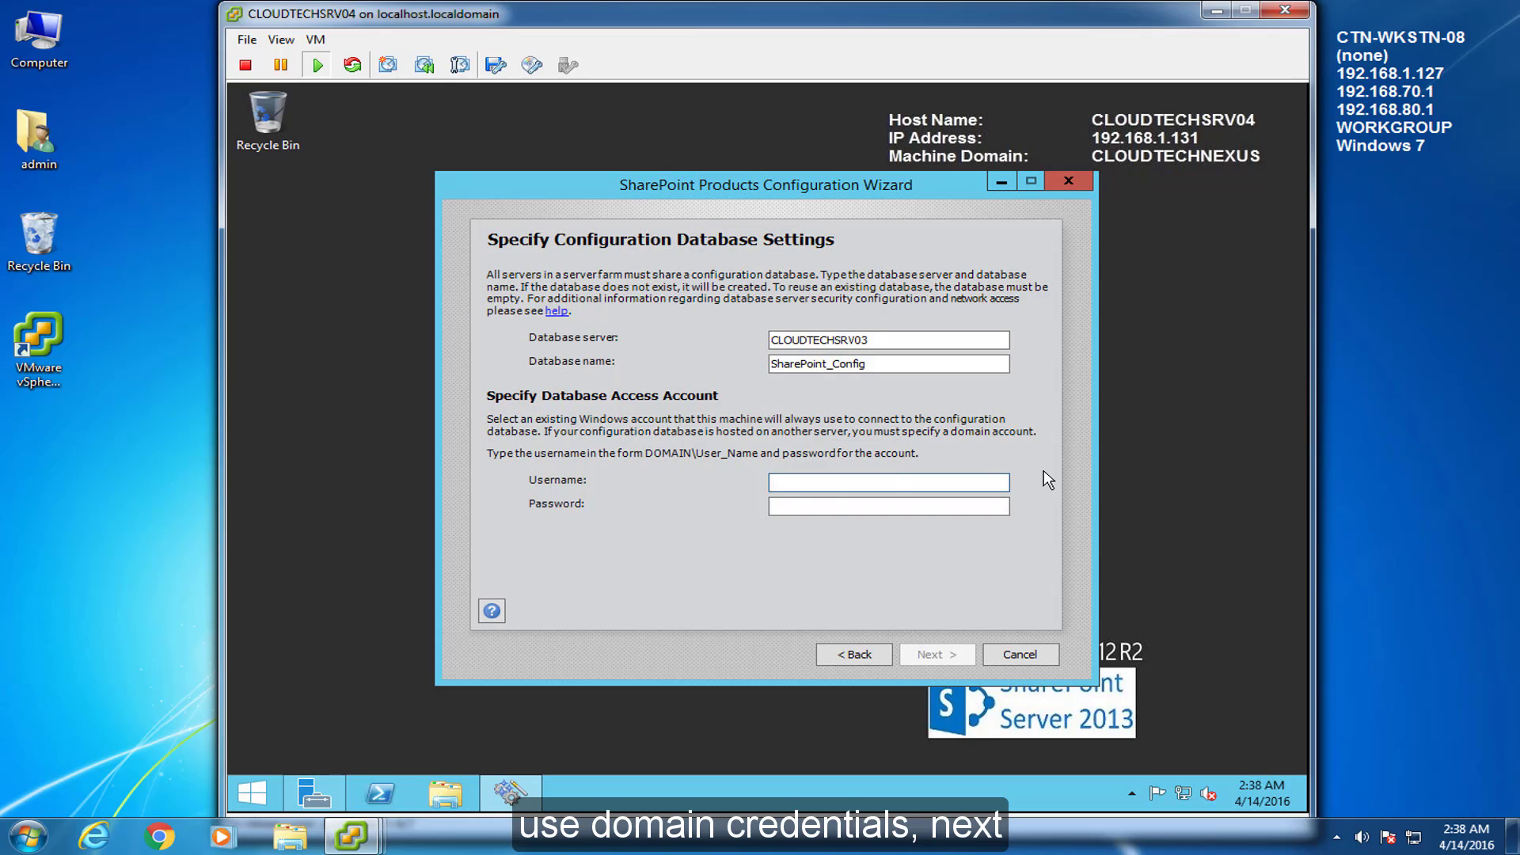
{"action": "type", "text": "CLOUDTECHNEXUS\\admin"}
{"action": "left_click", "coordinate": [905, 506]}
{"action": "type", "text": "••••••••••"}
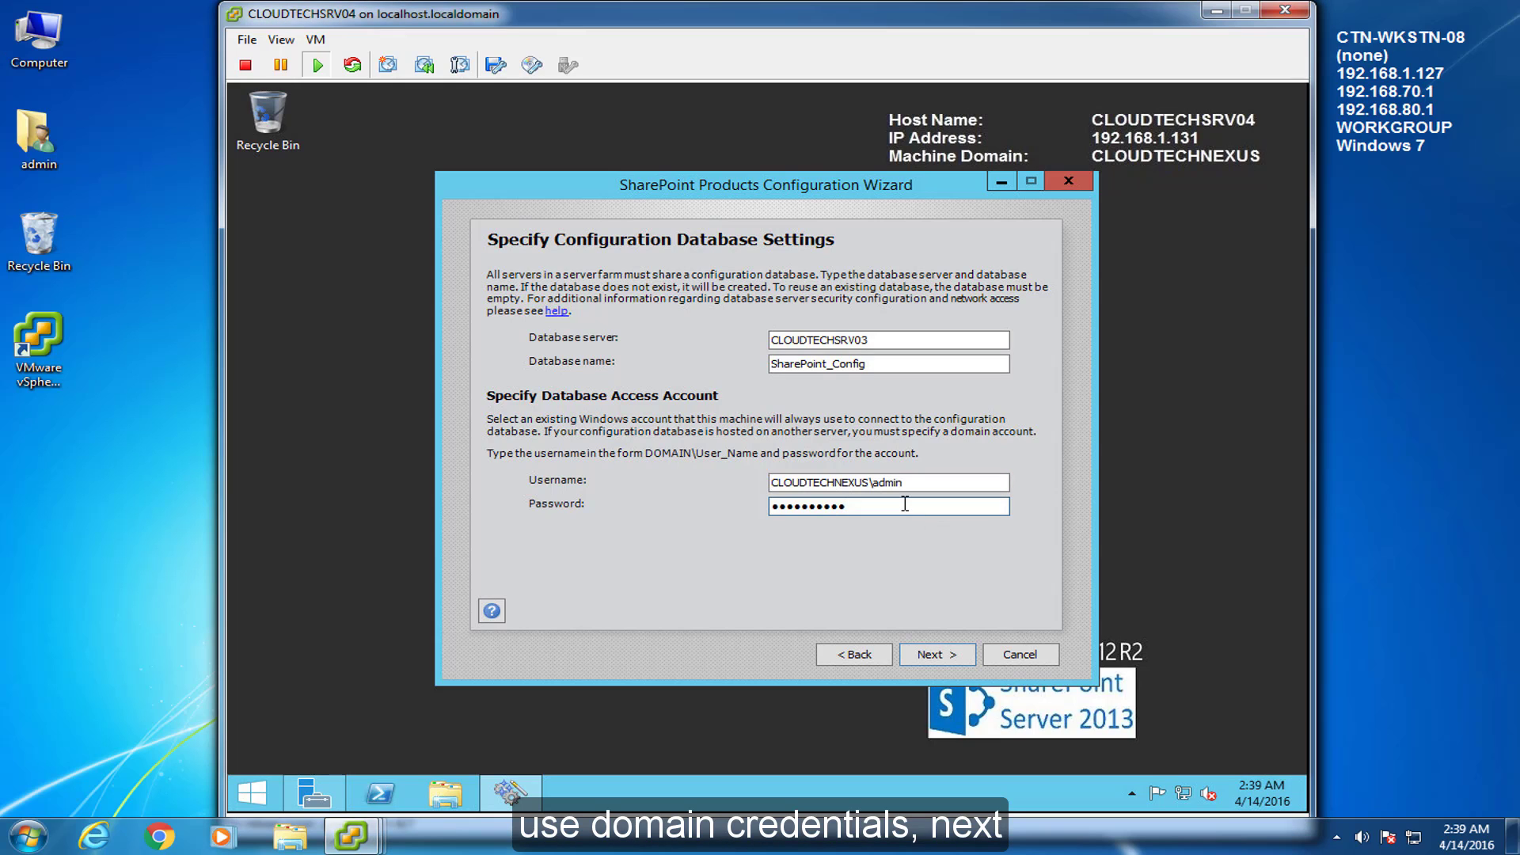
{"action": "left_click", "coordinate": [952, 662]}
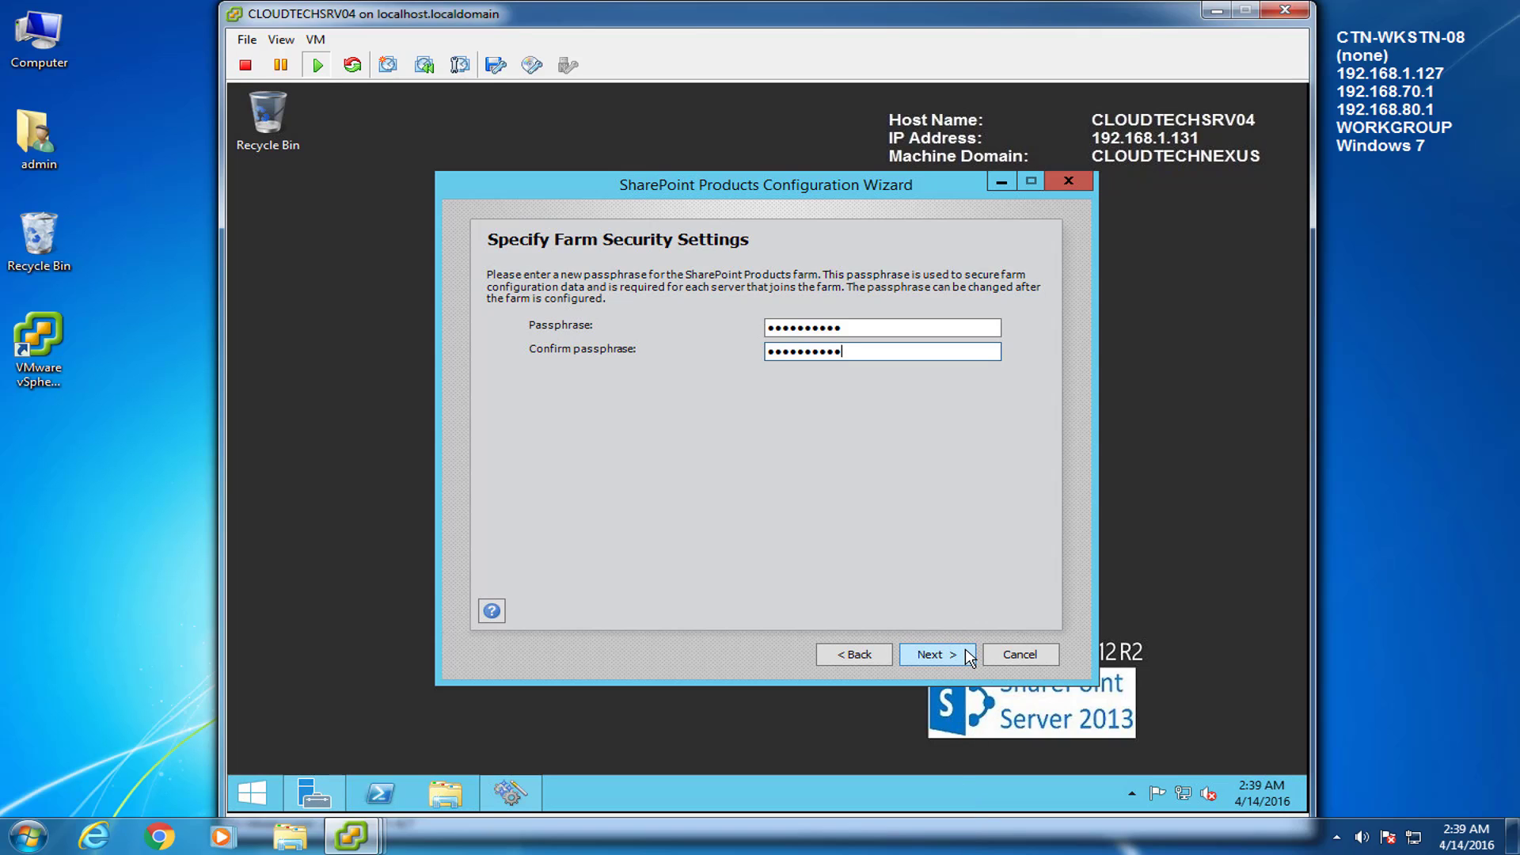
Host Central Administration on port 38182 with NTLM and run the farm configuration
{"action": "left_click", "coordinate": [967, 653]}
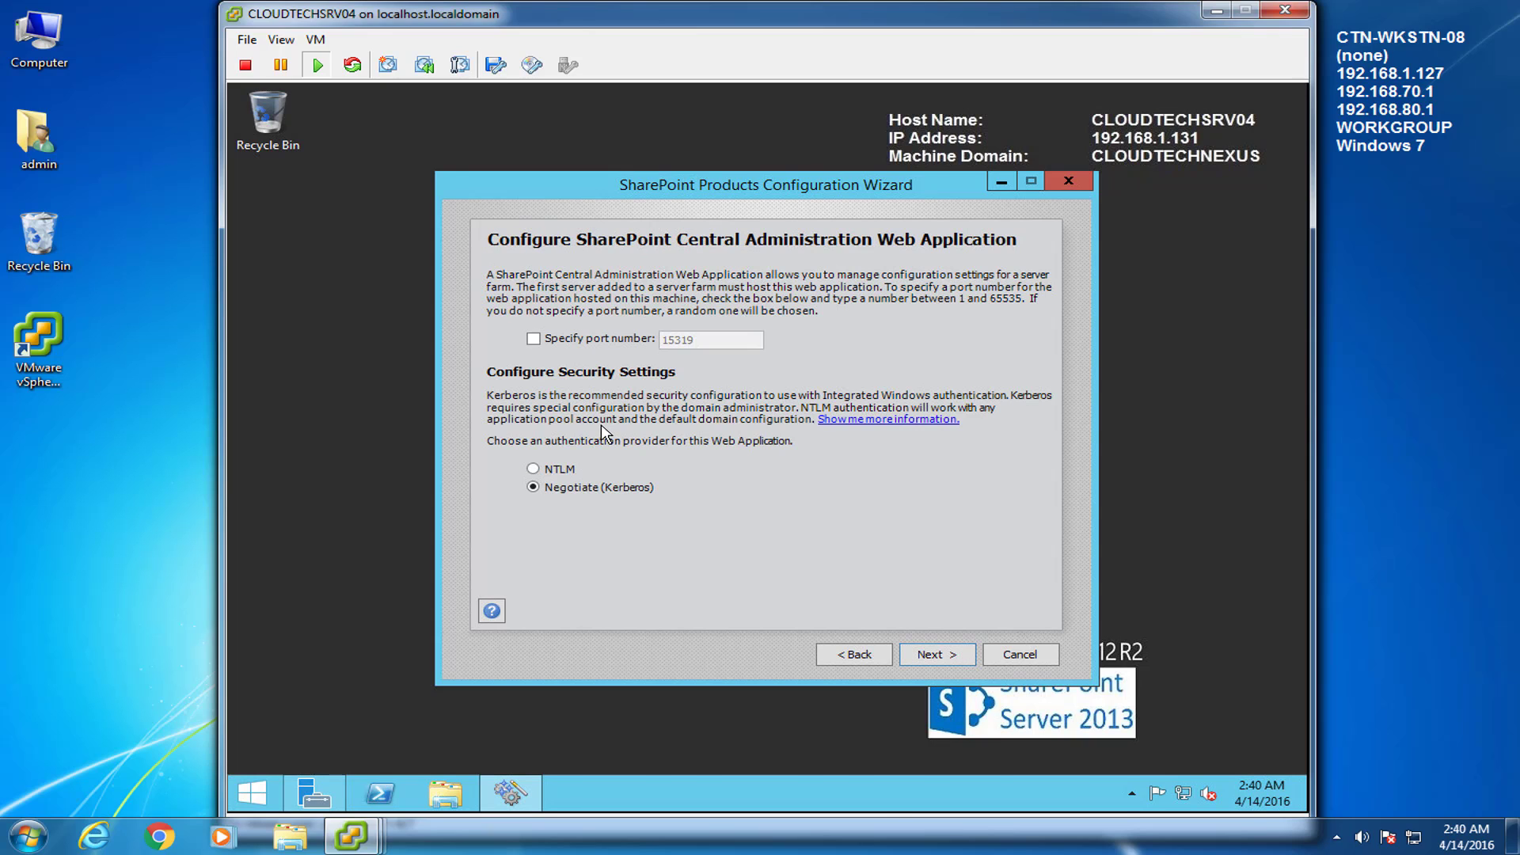
{"action": "left_click", "coordinate": [570, 486]}
{"action": "left_click", "coordinate": [571, 471]}
{"action": "left_click", "coordinate": [534, 339]}
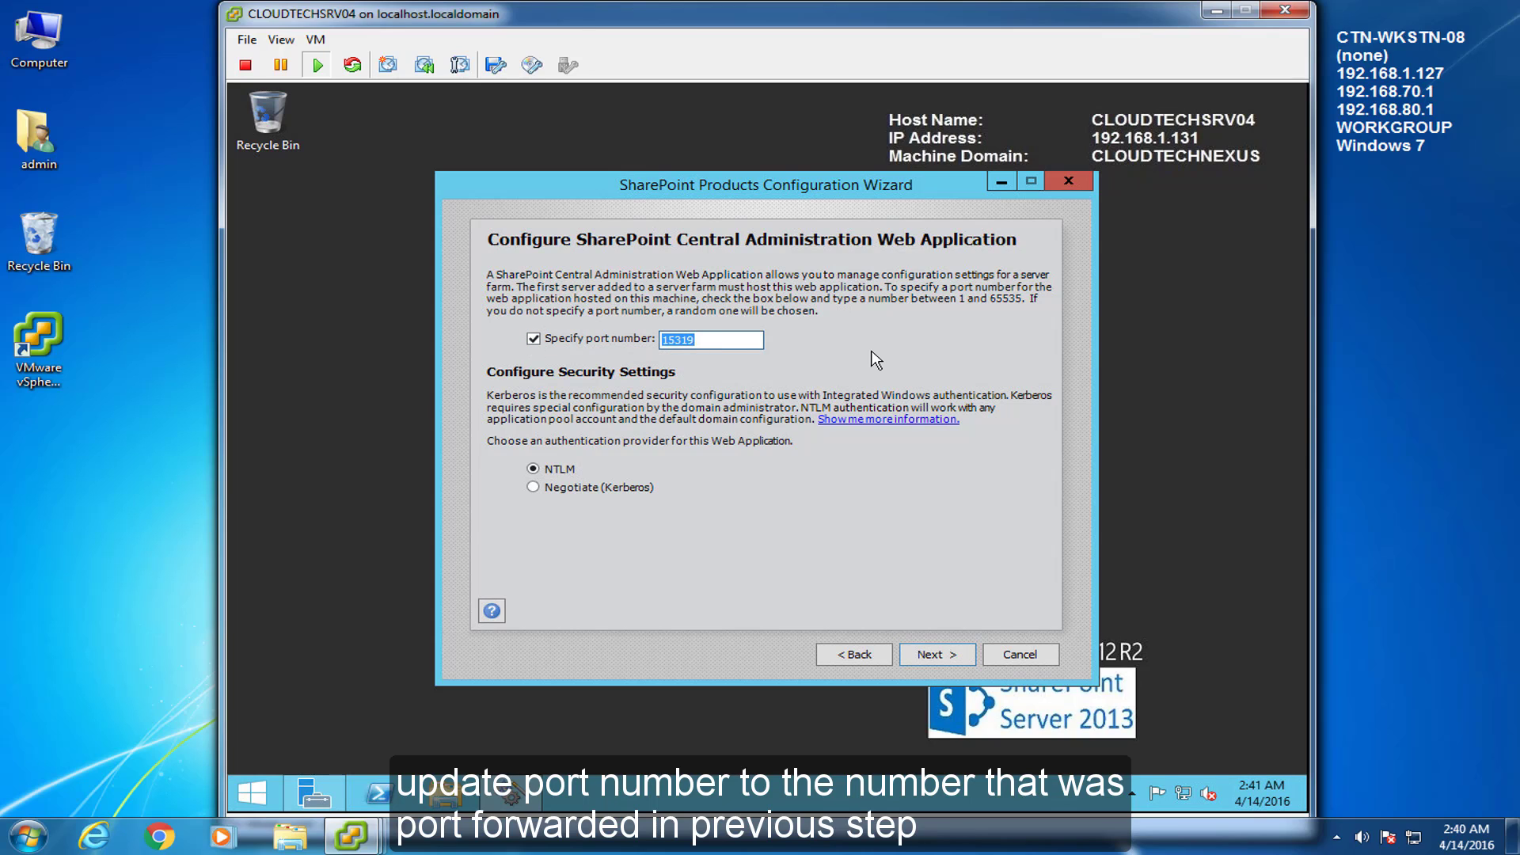
{"action": "type", "text": "38182"}
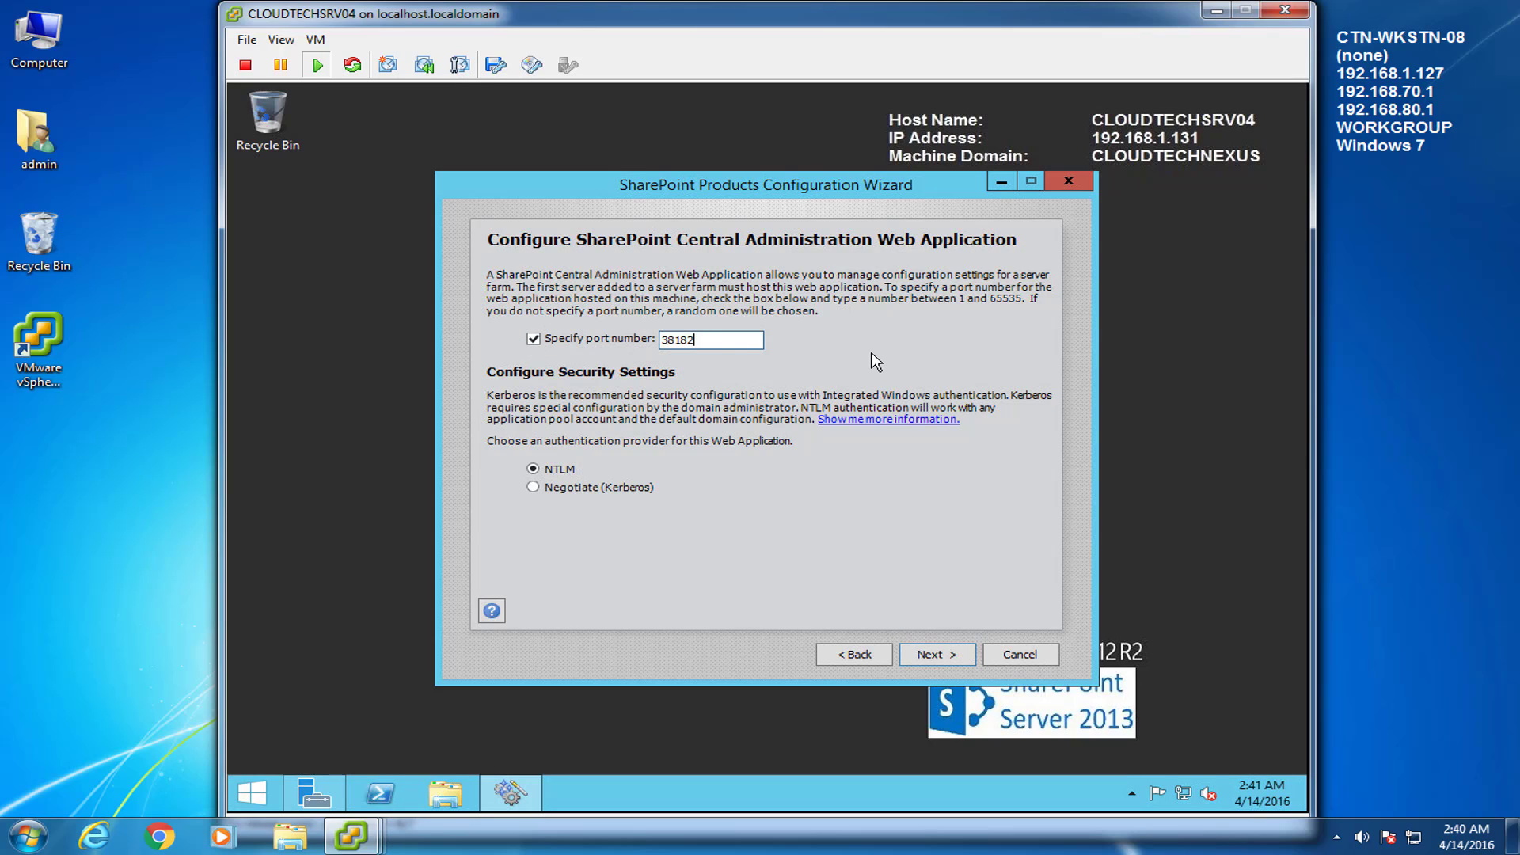
{"action": "left_click", "coordinate": [966, 663]}
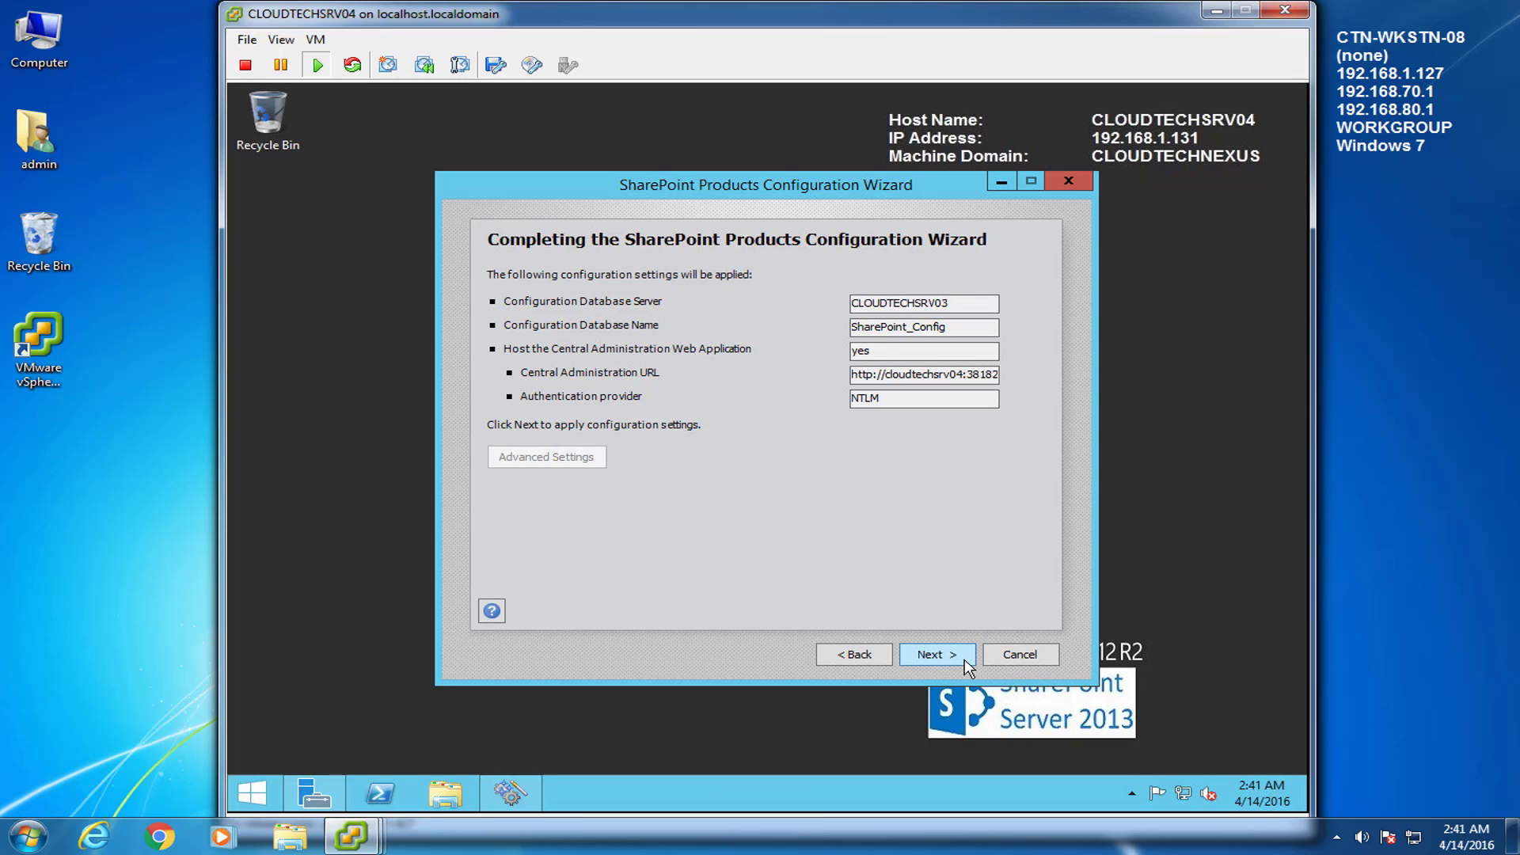
{"action": "left_click", "coordinate": [966, 663]}
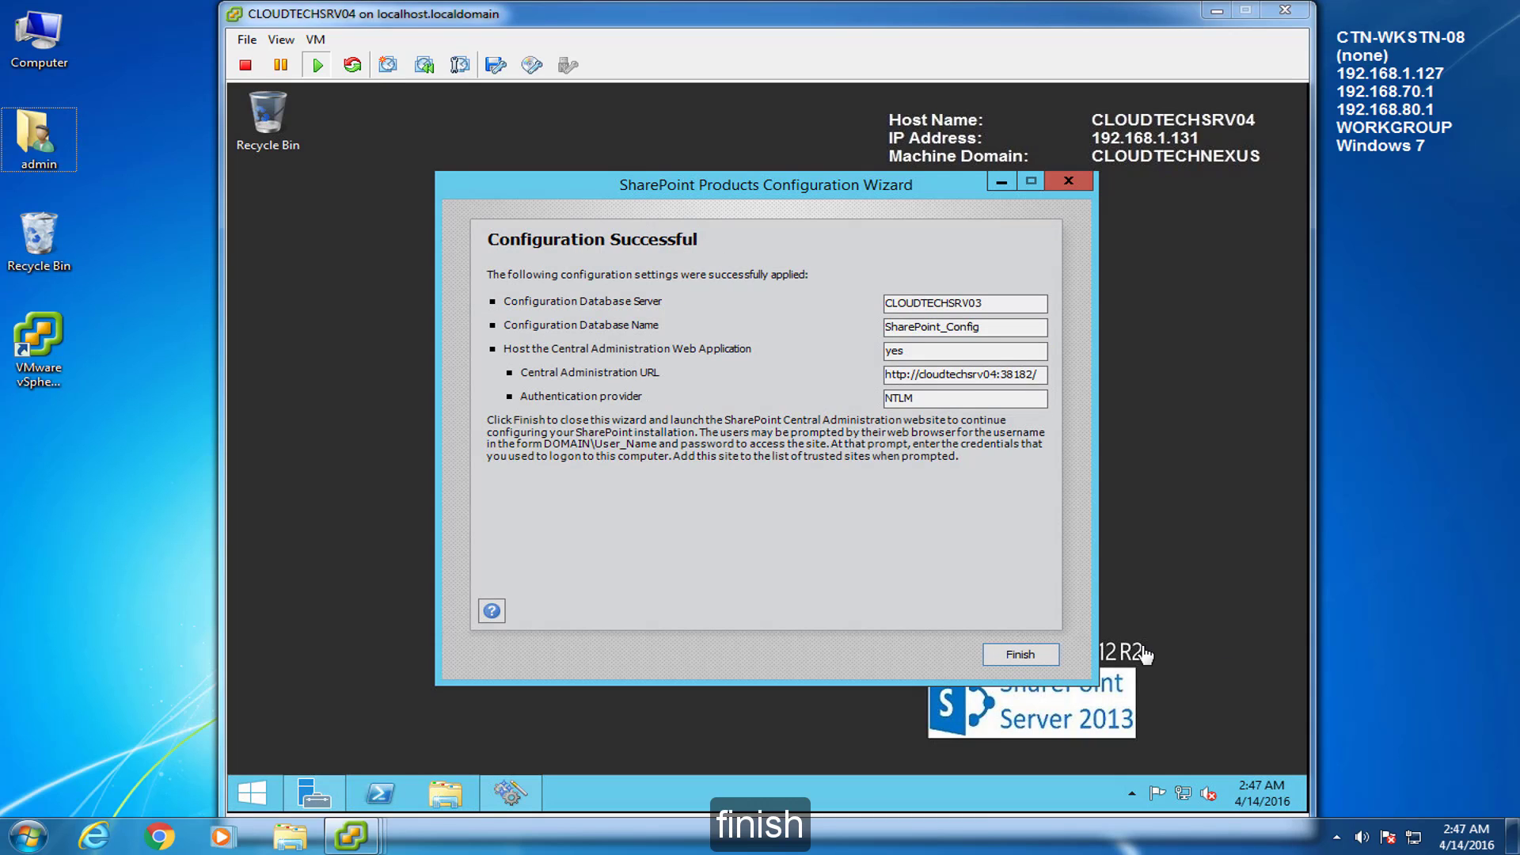
{"action": "left_click", "coordinate": [1013, 630]}
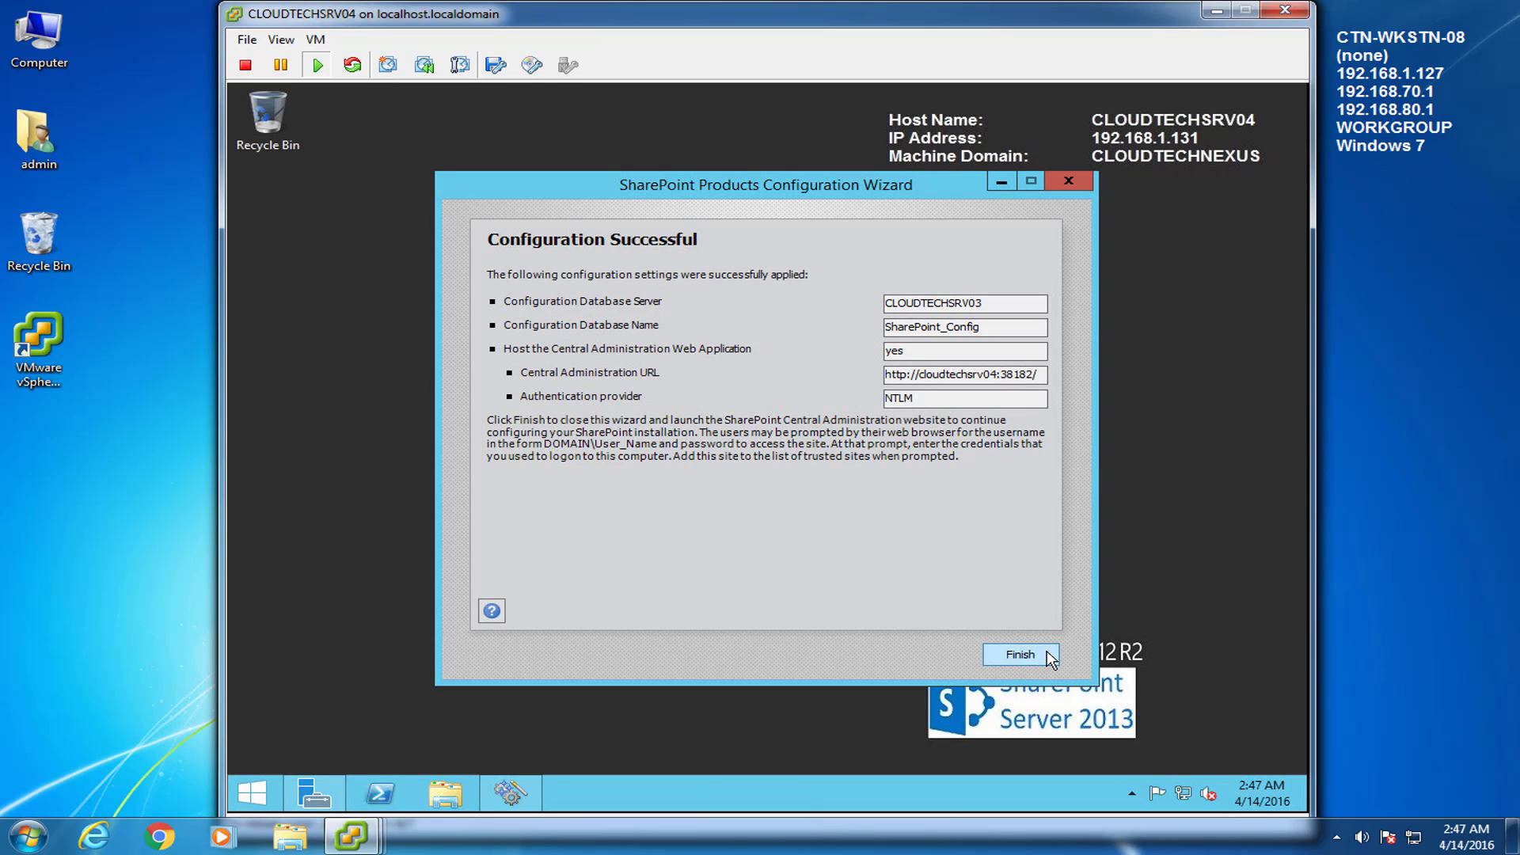
Decline the recommended browser settings and the SharePoint Customer Experience Improvement Program
{"action": "left_click", "coordinate": [1022, 654]}
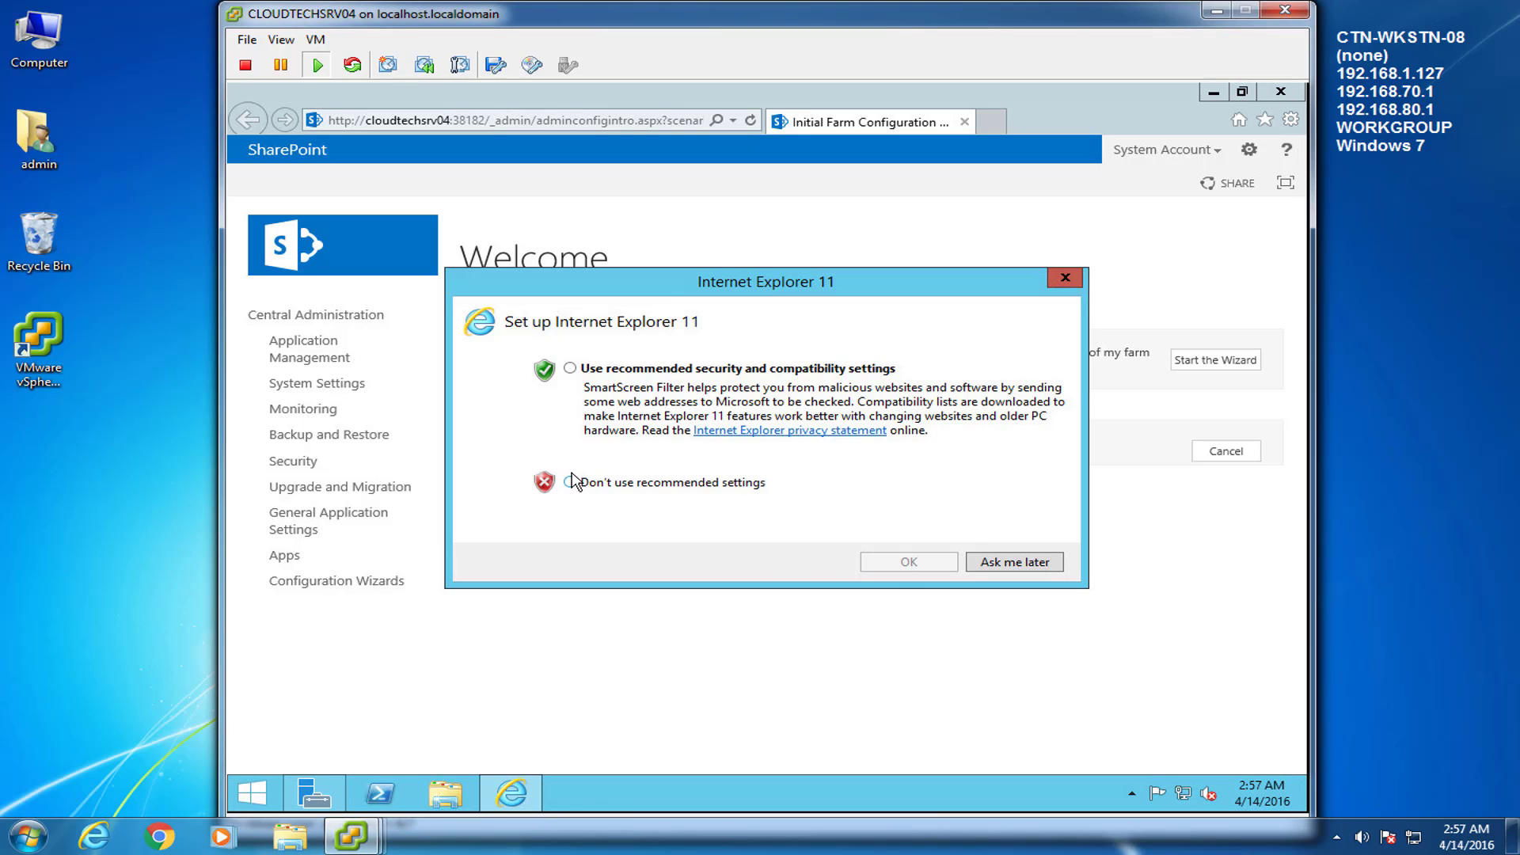
{"action": "left_click", "coordinate": [570, 482]}
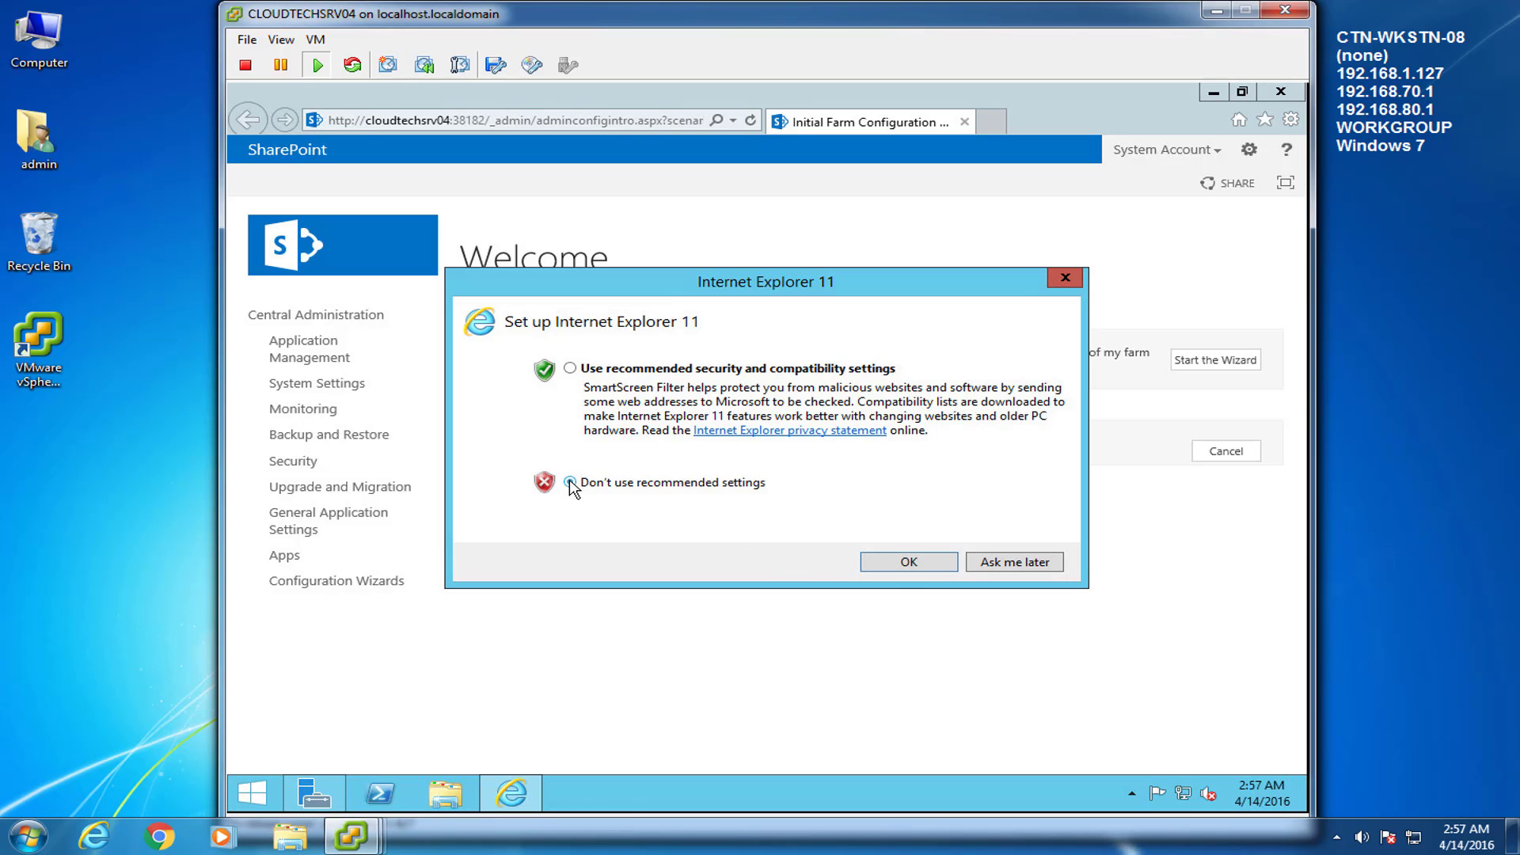
{"action": "left_click", "coordinate": [942, 567]}
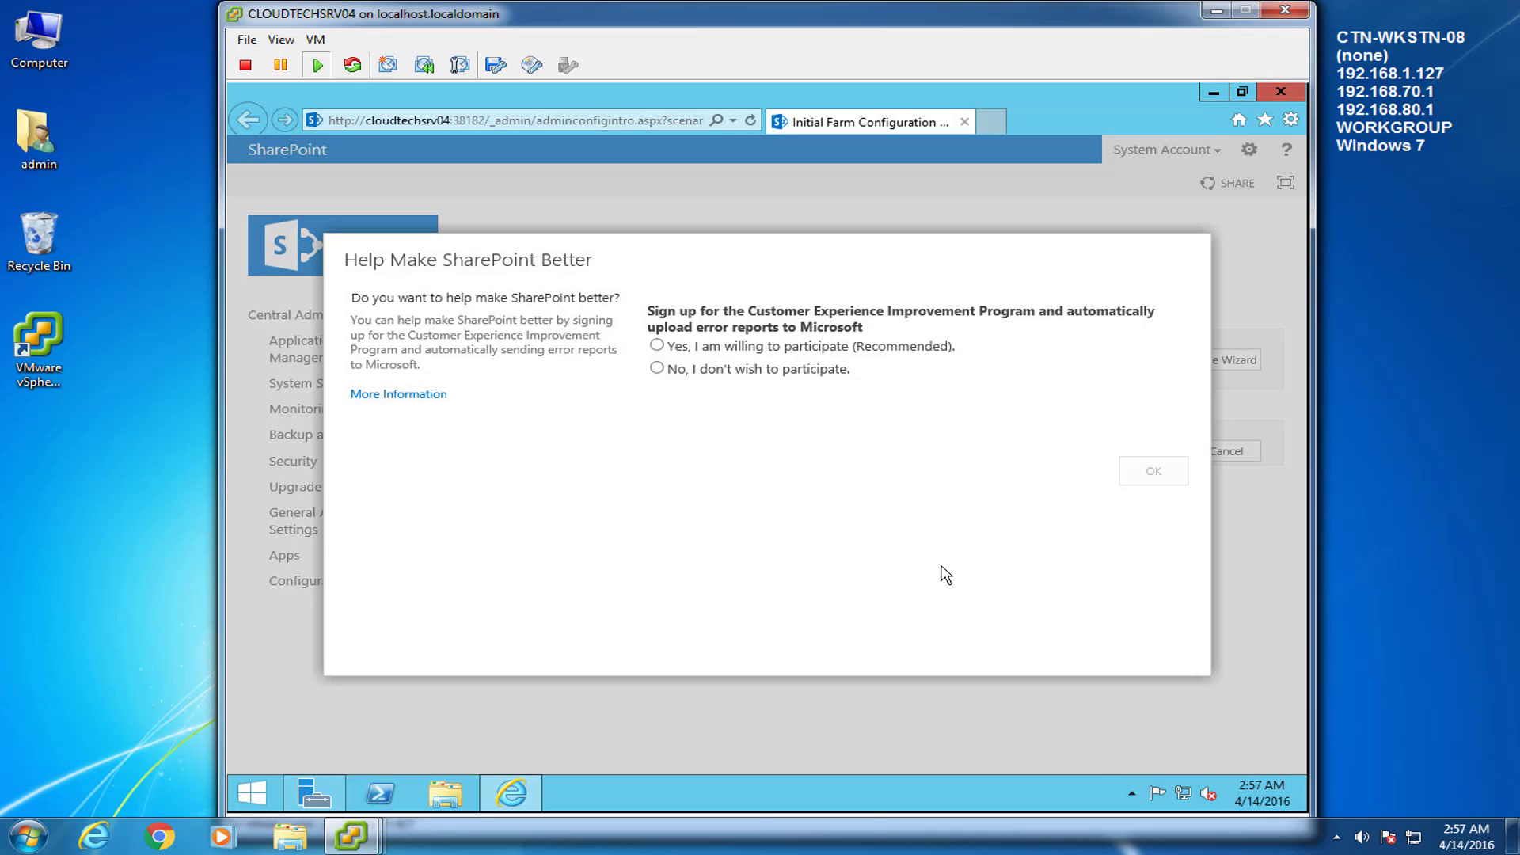
{"action": "left_click", "coordinate": [659, 372]}
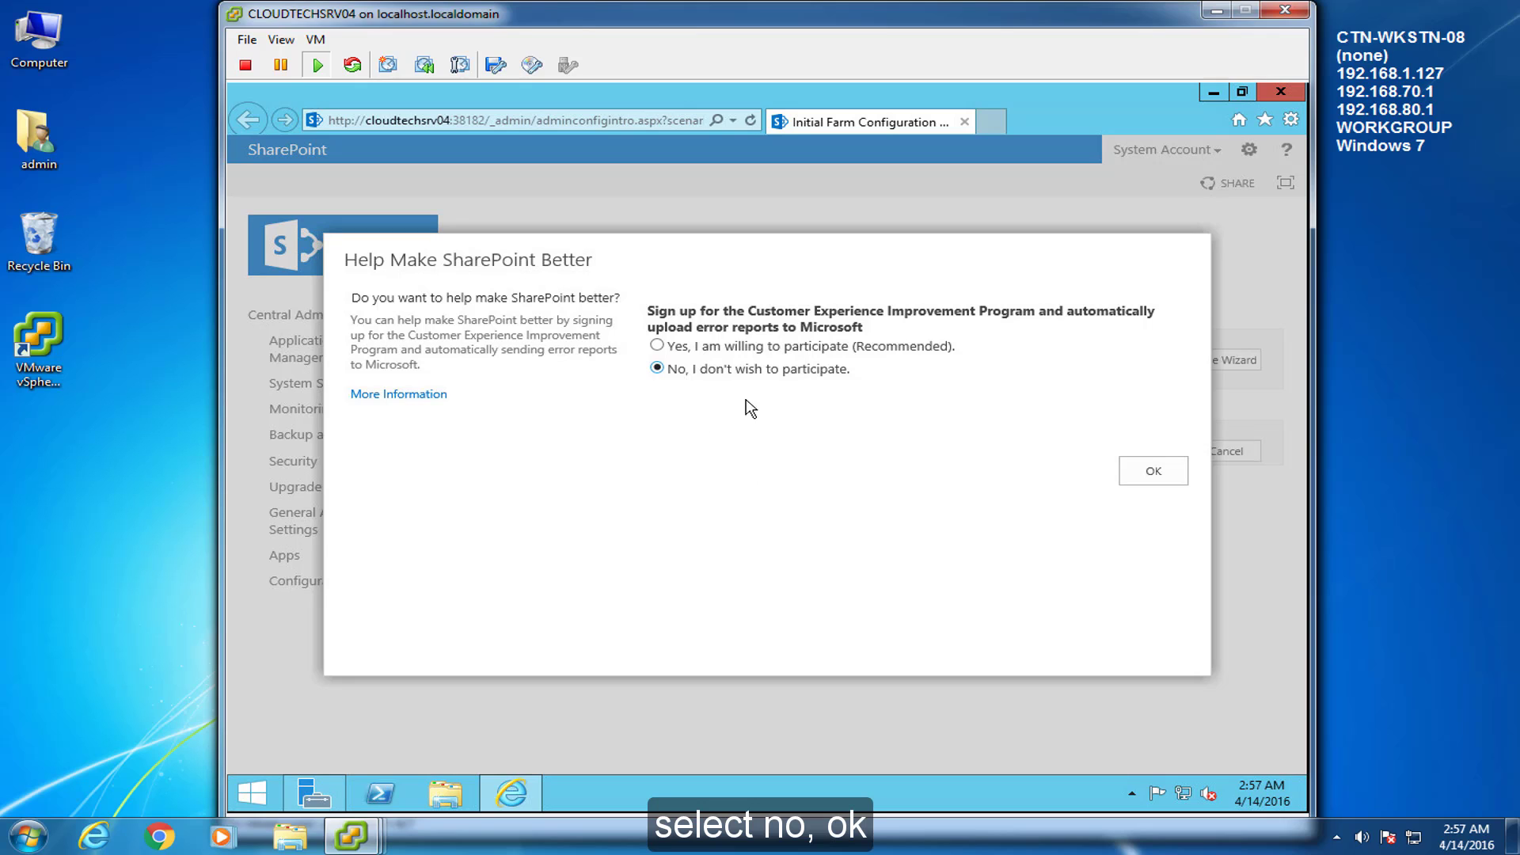
{"action": "left_click", "coordinate": [1172, 473]}
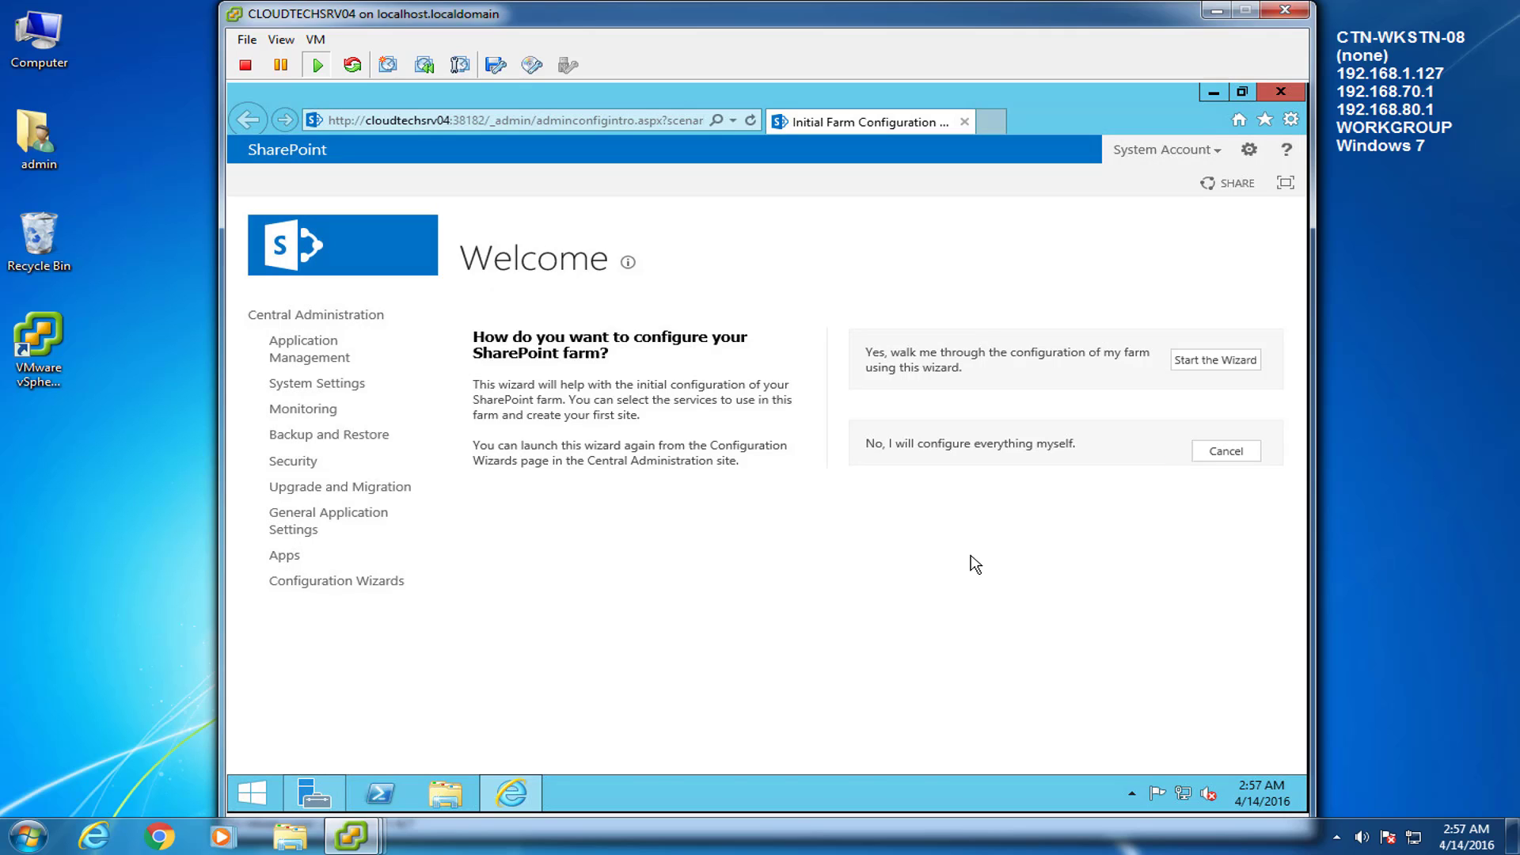
Save the Central Administration home page as favourite 'SharePoint - Central Administration'
{"action": "left_click", "coordinate": [324, 316]}
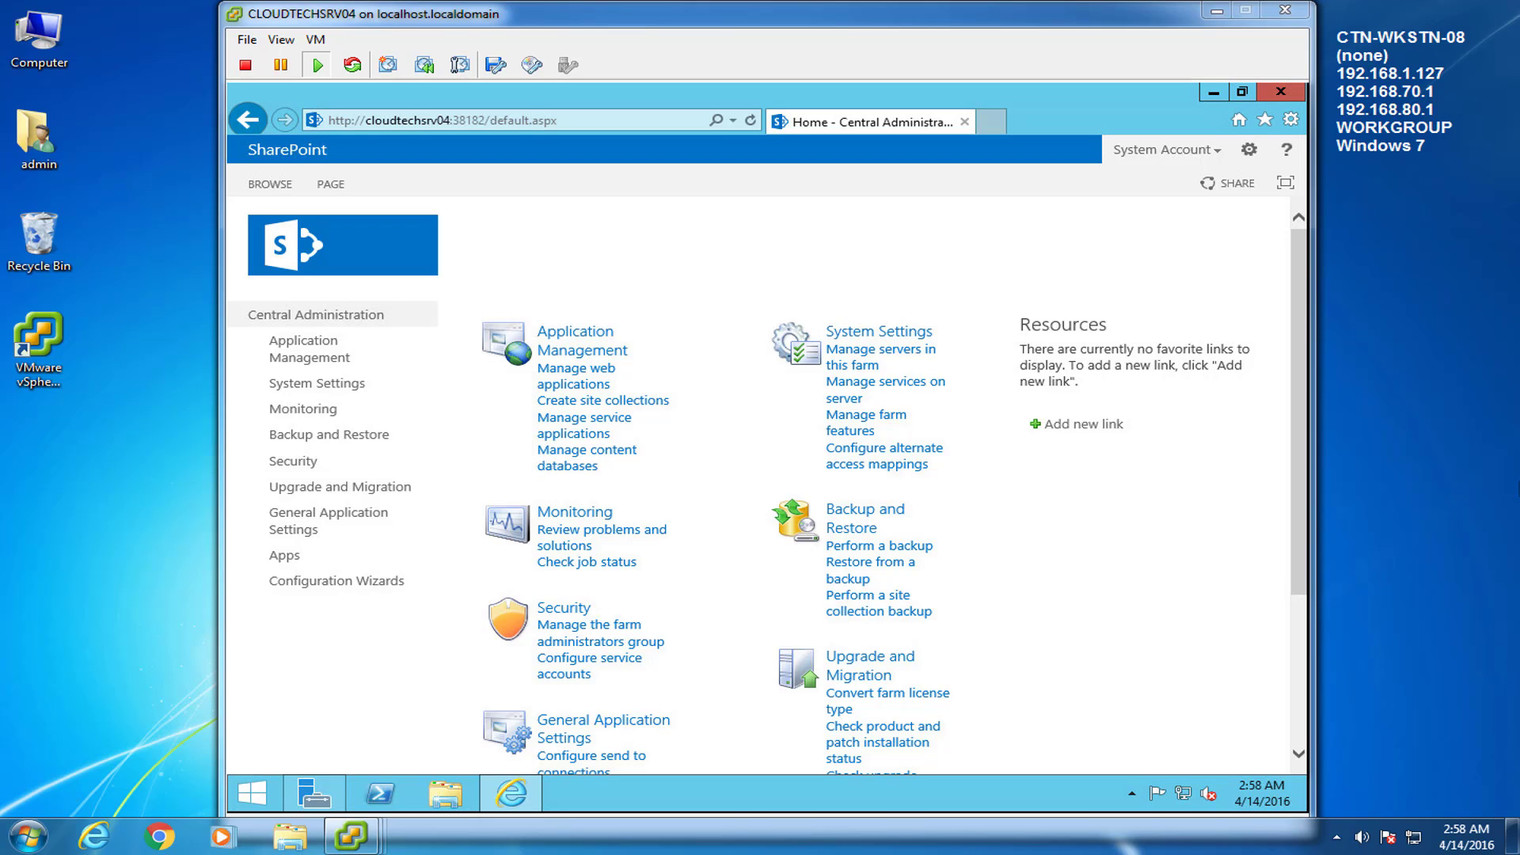
{"action": "left_click", "coordinate": [1267, 120]}
{"action": "left_click", "coordinate": [1232, 157]}
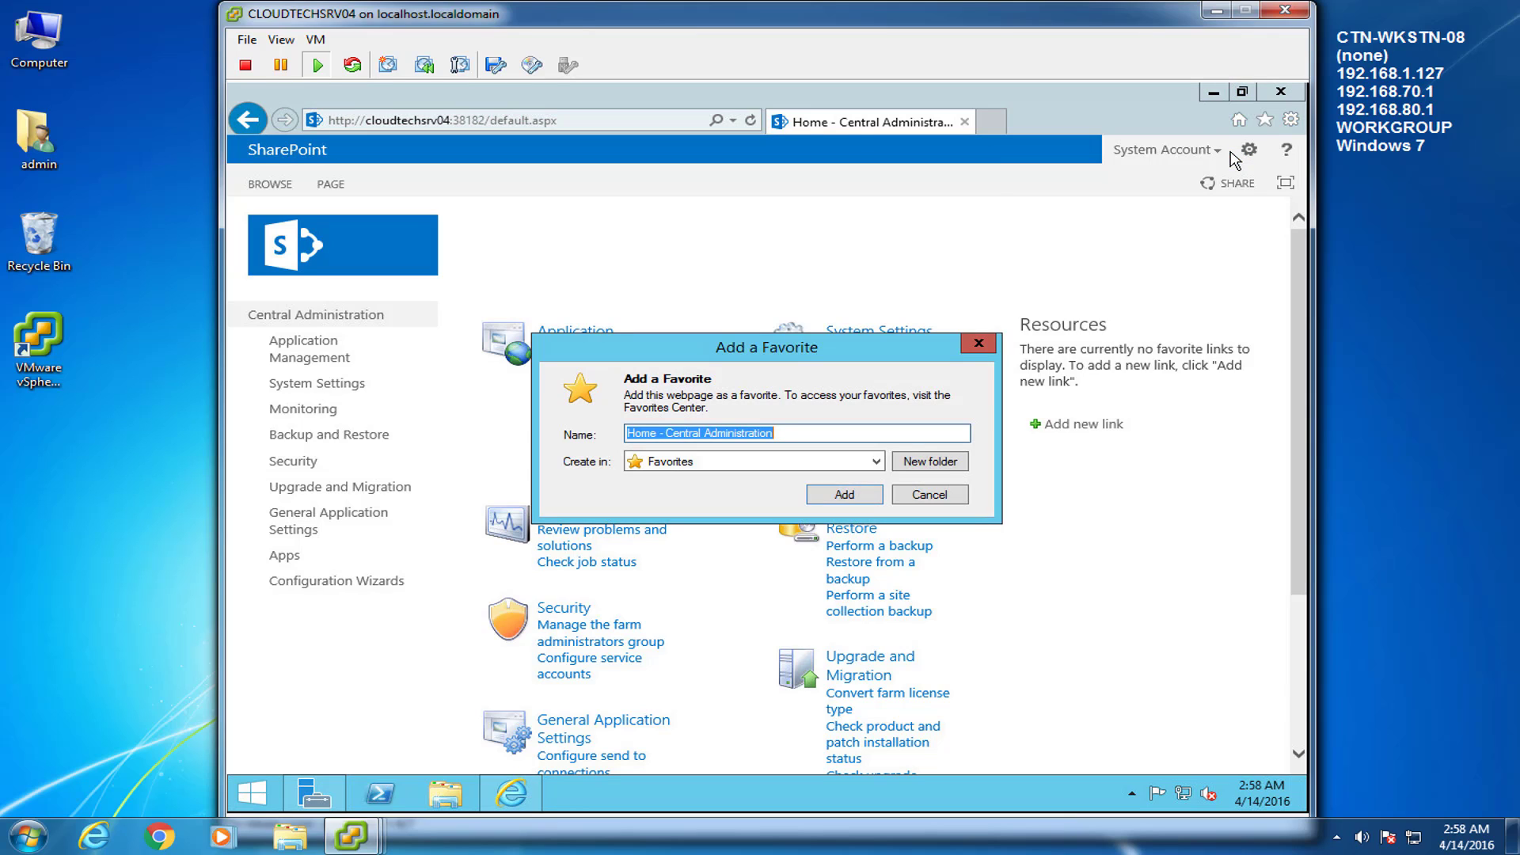
{"action": "left_click_drag", "start_coordinate": [657, 434], "coordinate": [623, 435]}
{"action": "type", "text": "SharePo"}
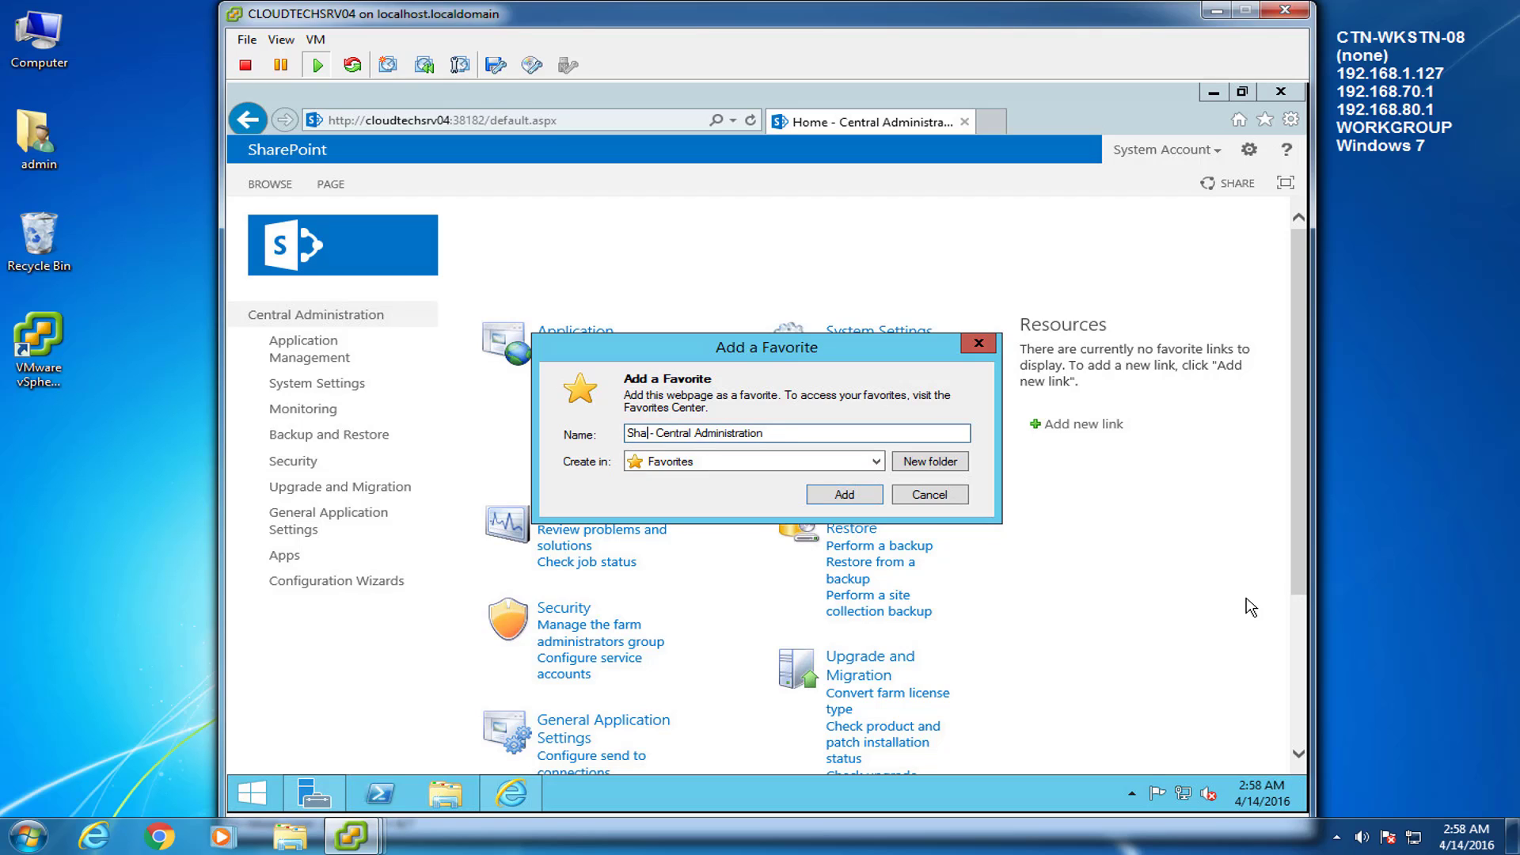
{"action": "type", "text": "int"}
{"action": "left_click", "coordinate": [843, 494]}
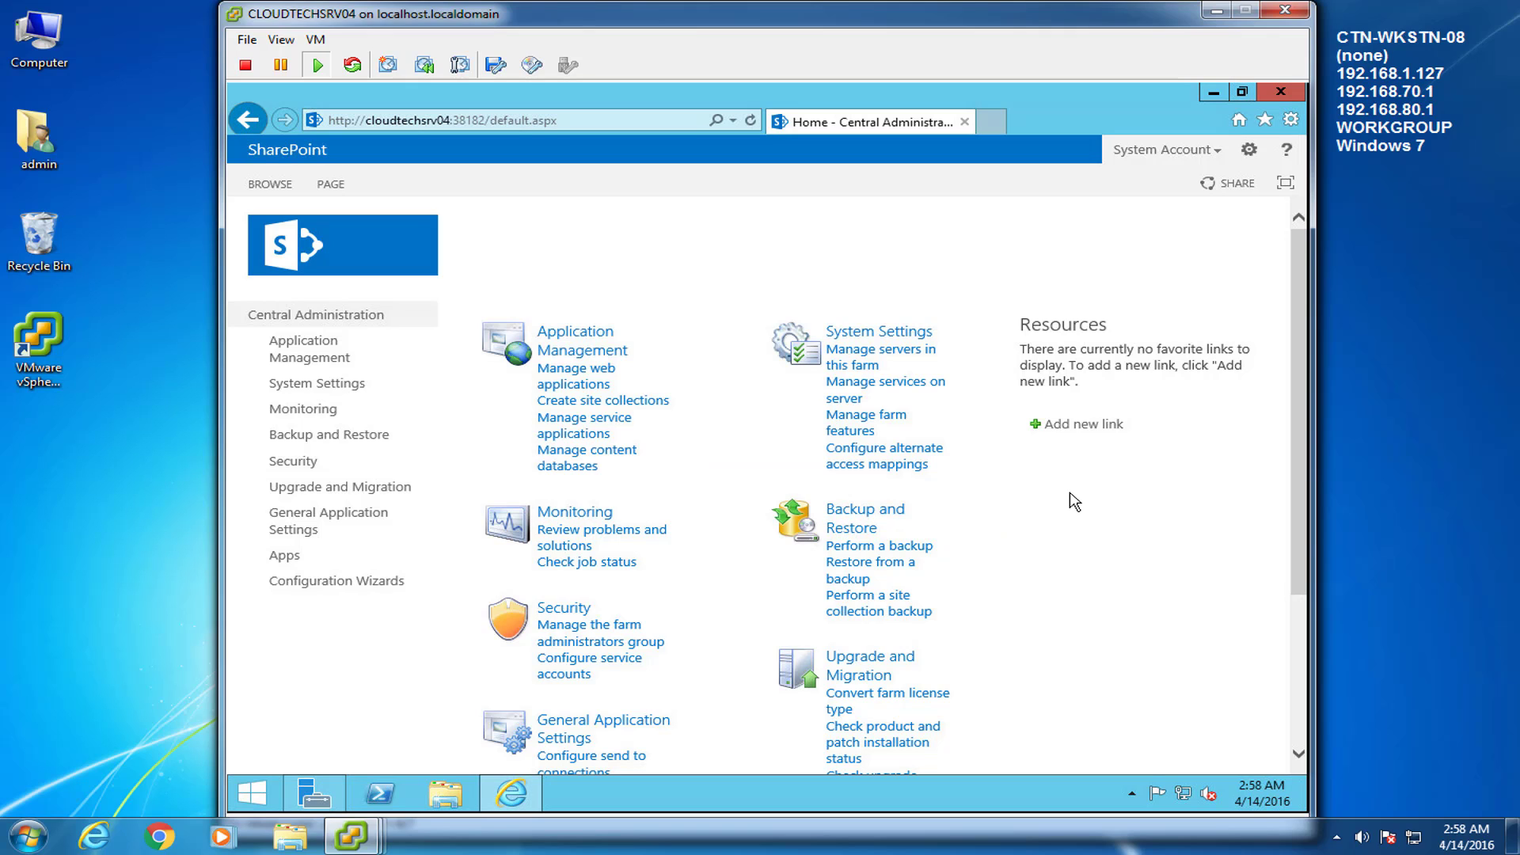
Relaunch the Farm Configuration Wizard and copy the Central Administration favourite to the desktop as a shortcut
{"action": "left_click", "coordinate": [377, 584]}
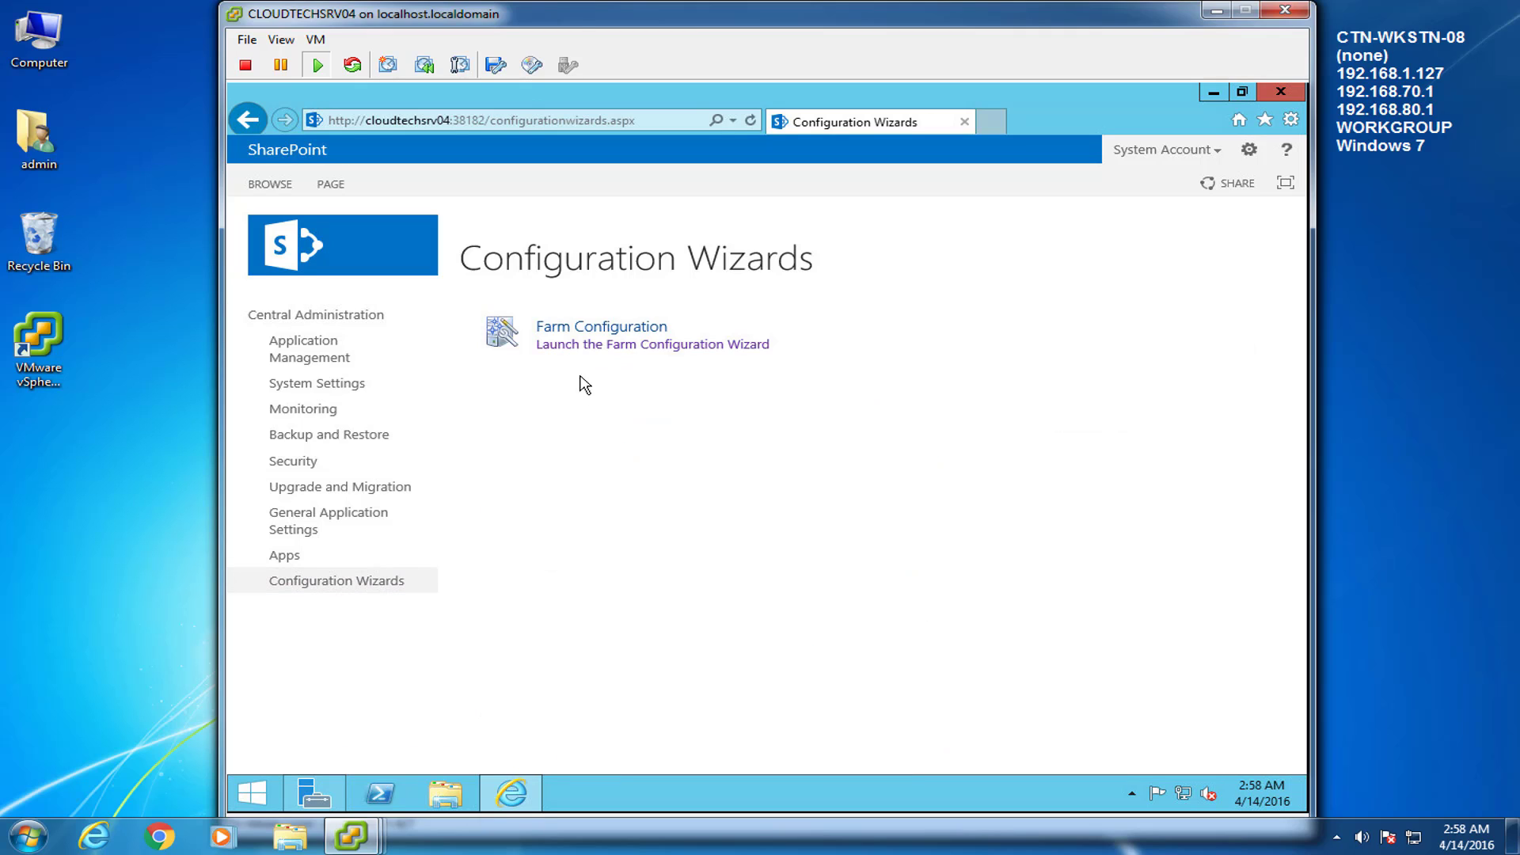
{"action": "left_click", "coordinate": [587, 347]}
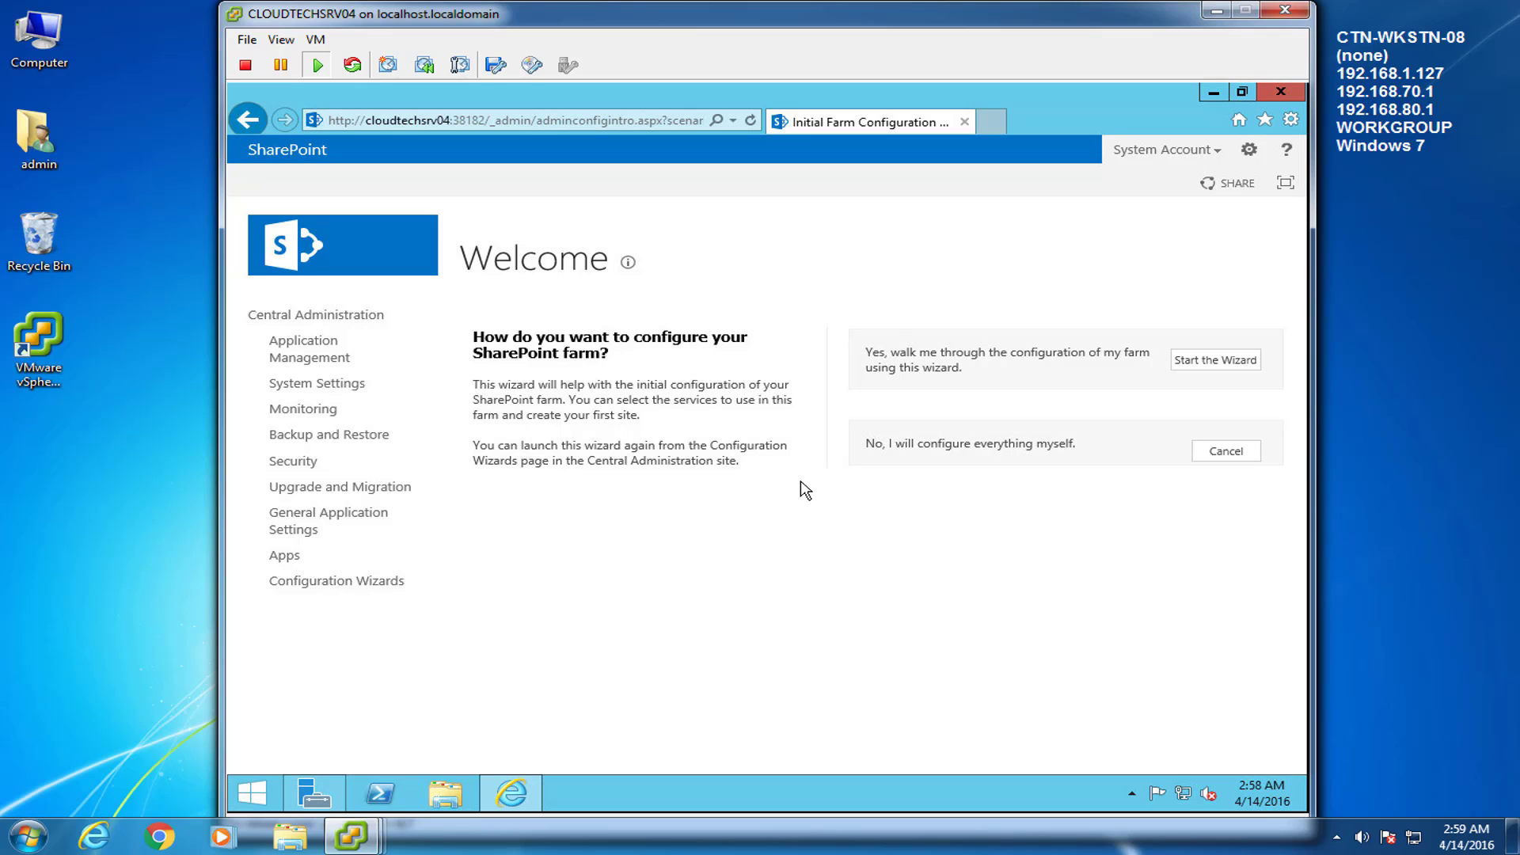
{"action": "left_click", "coordinate": [1265, 120]}
{"action": "right_click", "coordinate": [1178, 255]}
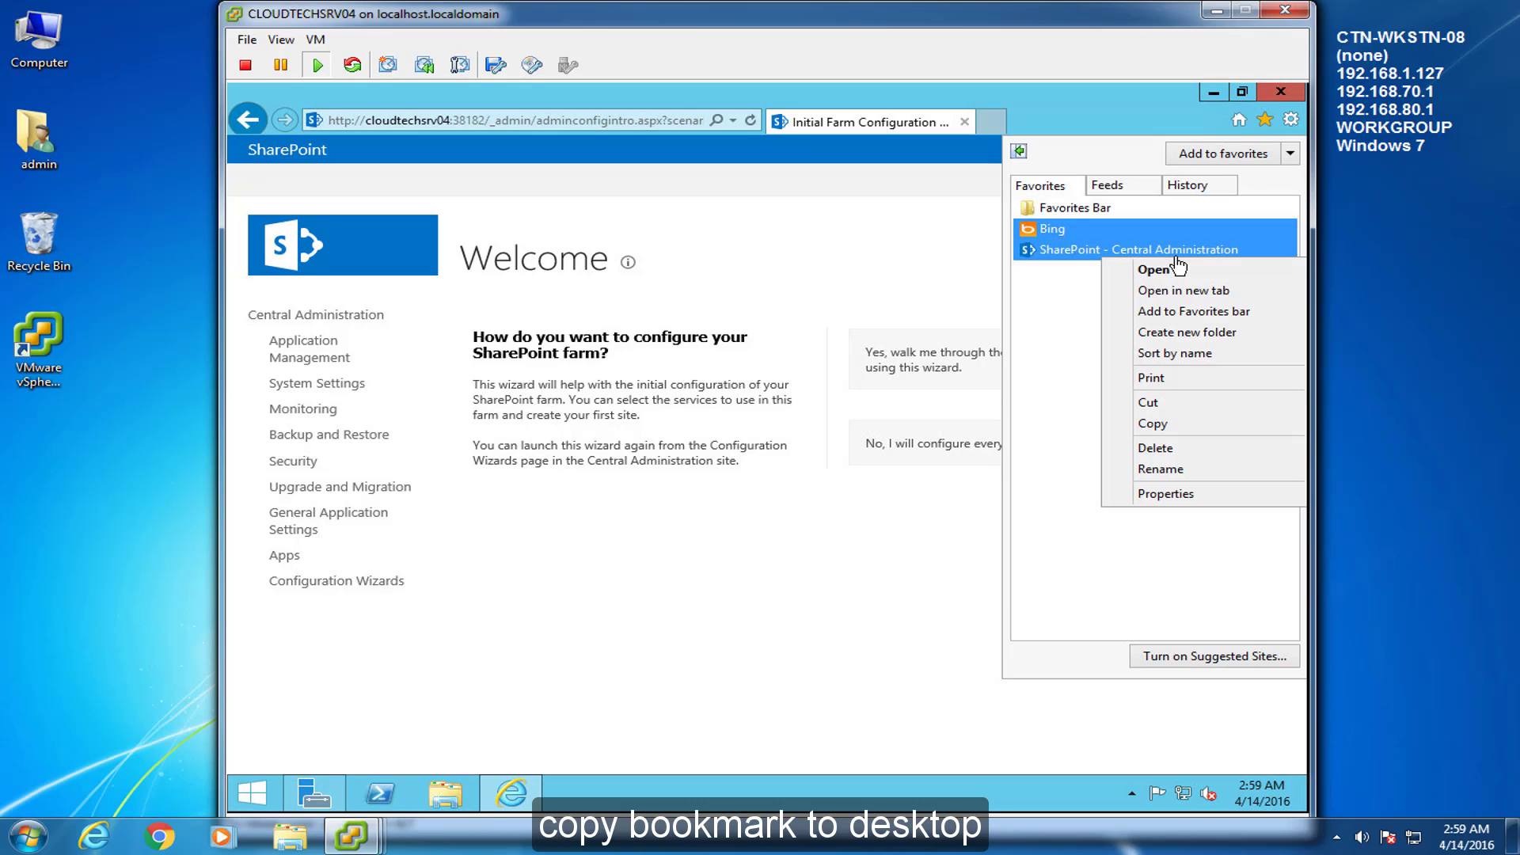
{"action": "left_click", "coordinate": [1194, 430]}
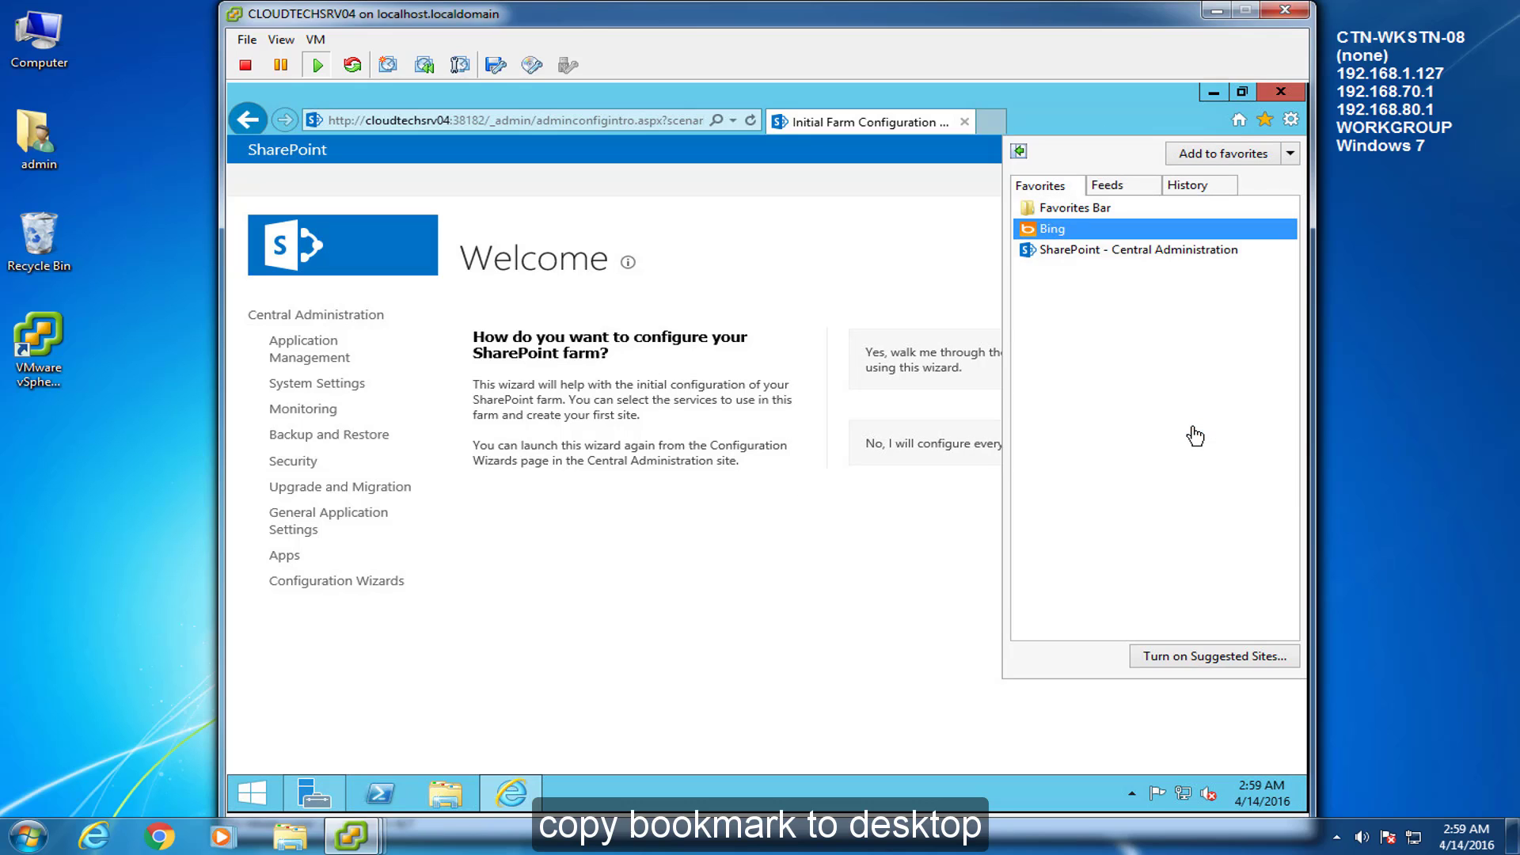
{"action": "left_click", "coordinate": [1306, 796]}
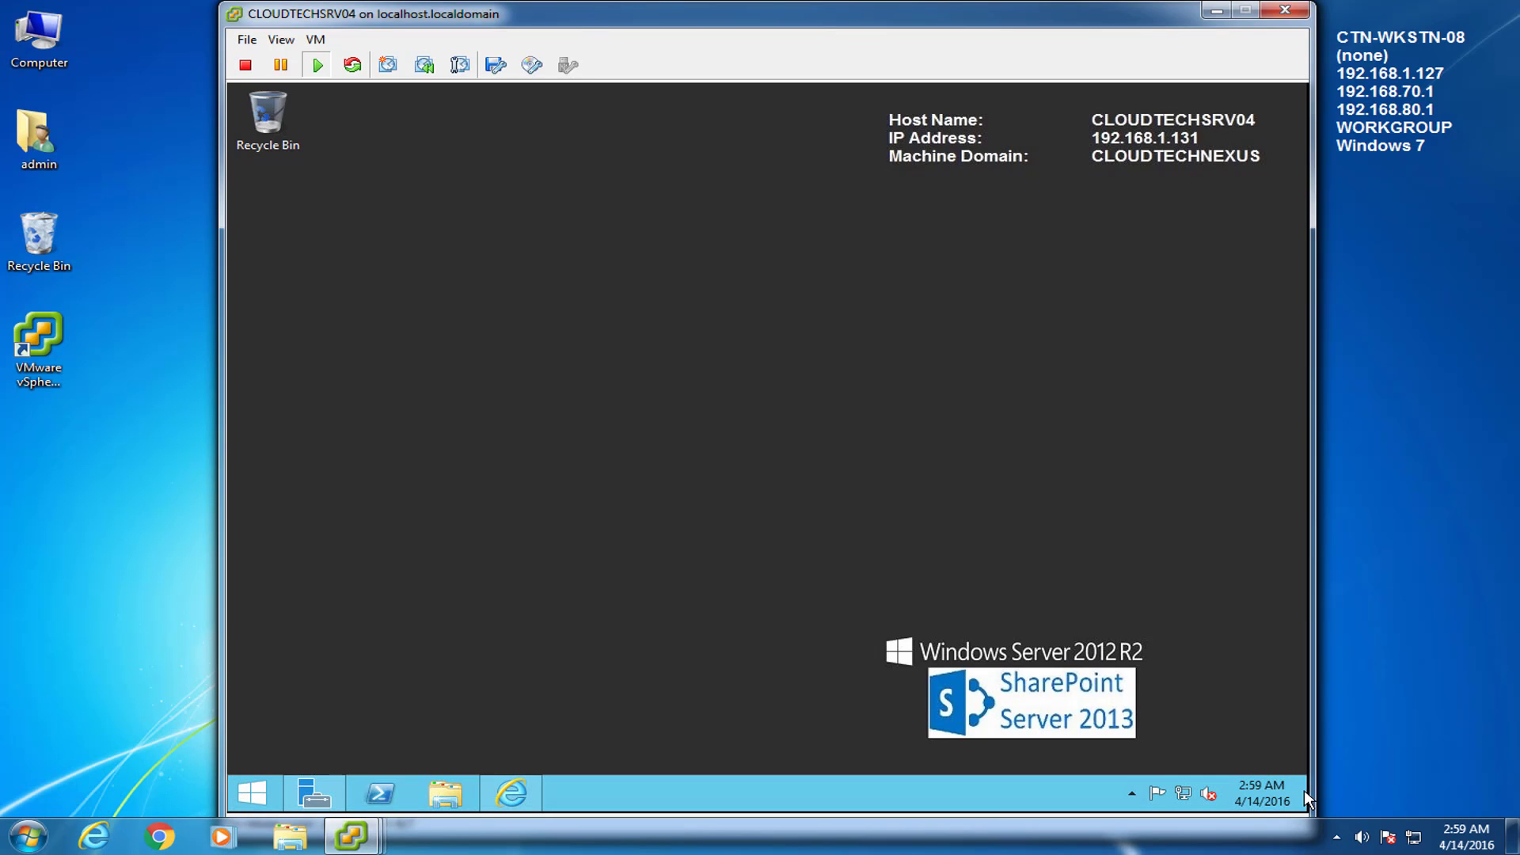
{"action": "right_click", "coordinate": [775, 515]}
{"action": "left_click", "coordinate": [800, 561]}
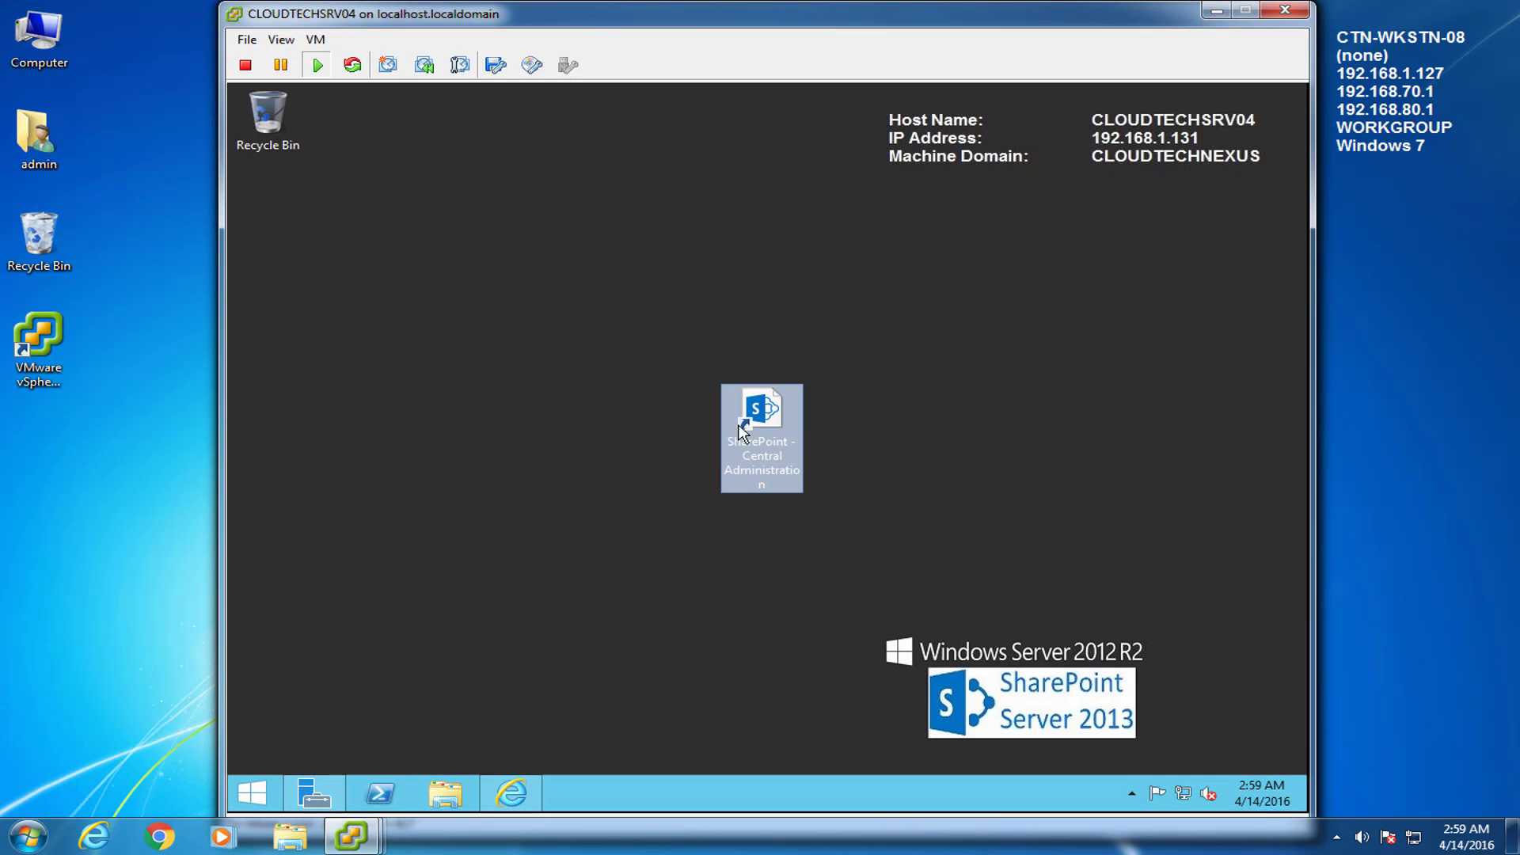
{"action": "left_click_drag", "start_coordinate": [772, 435], "coordinate": [268, 228]}
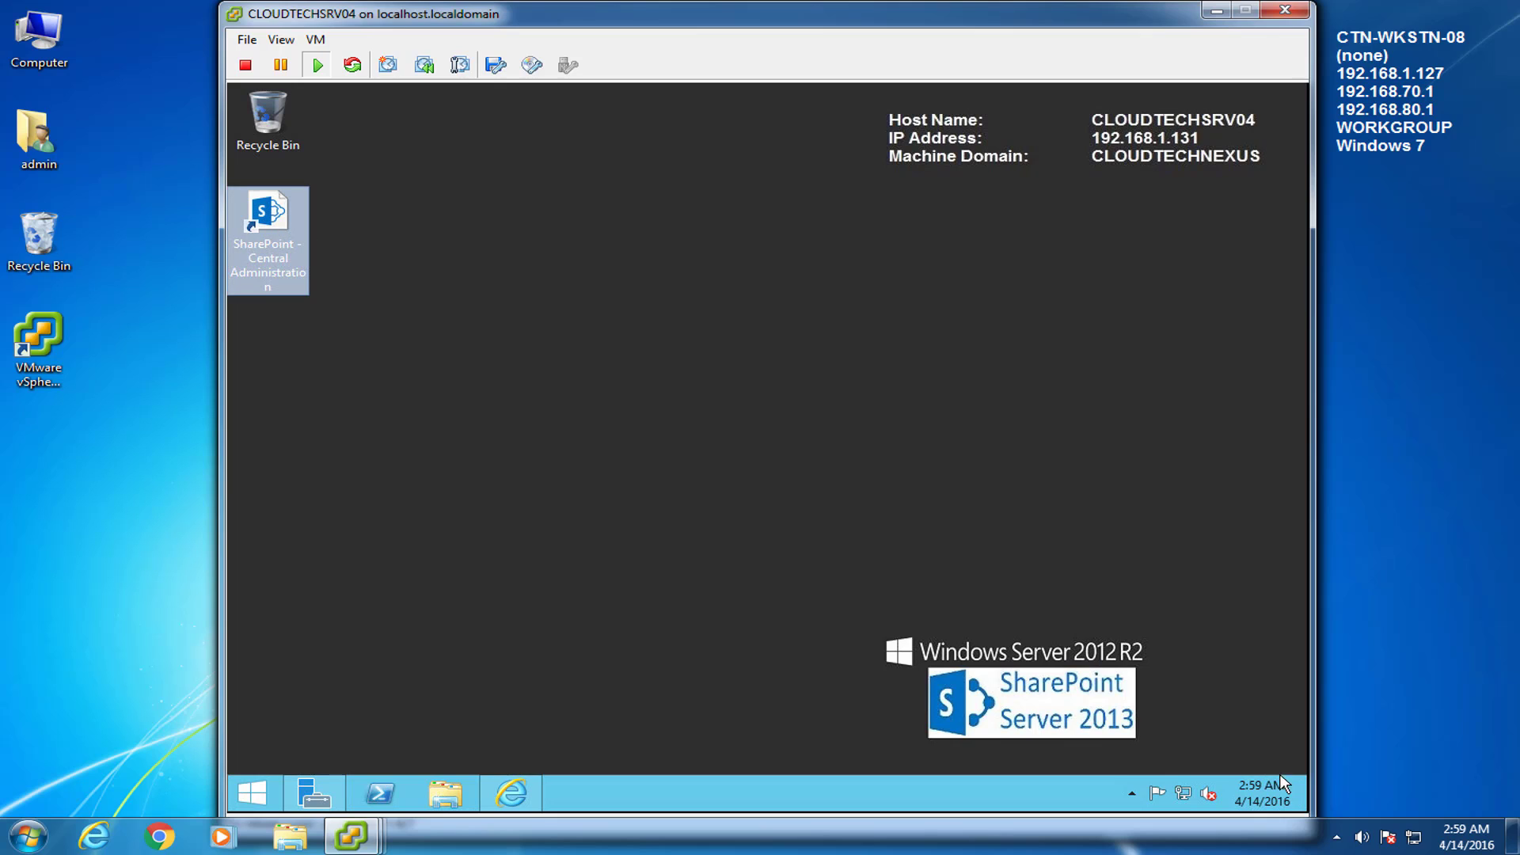
{"action": "left_click", "coordinate": [1308, 801]}
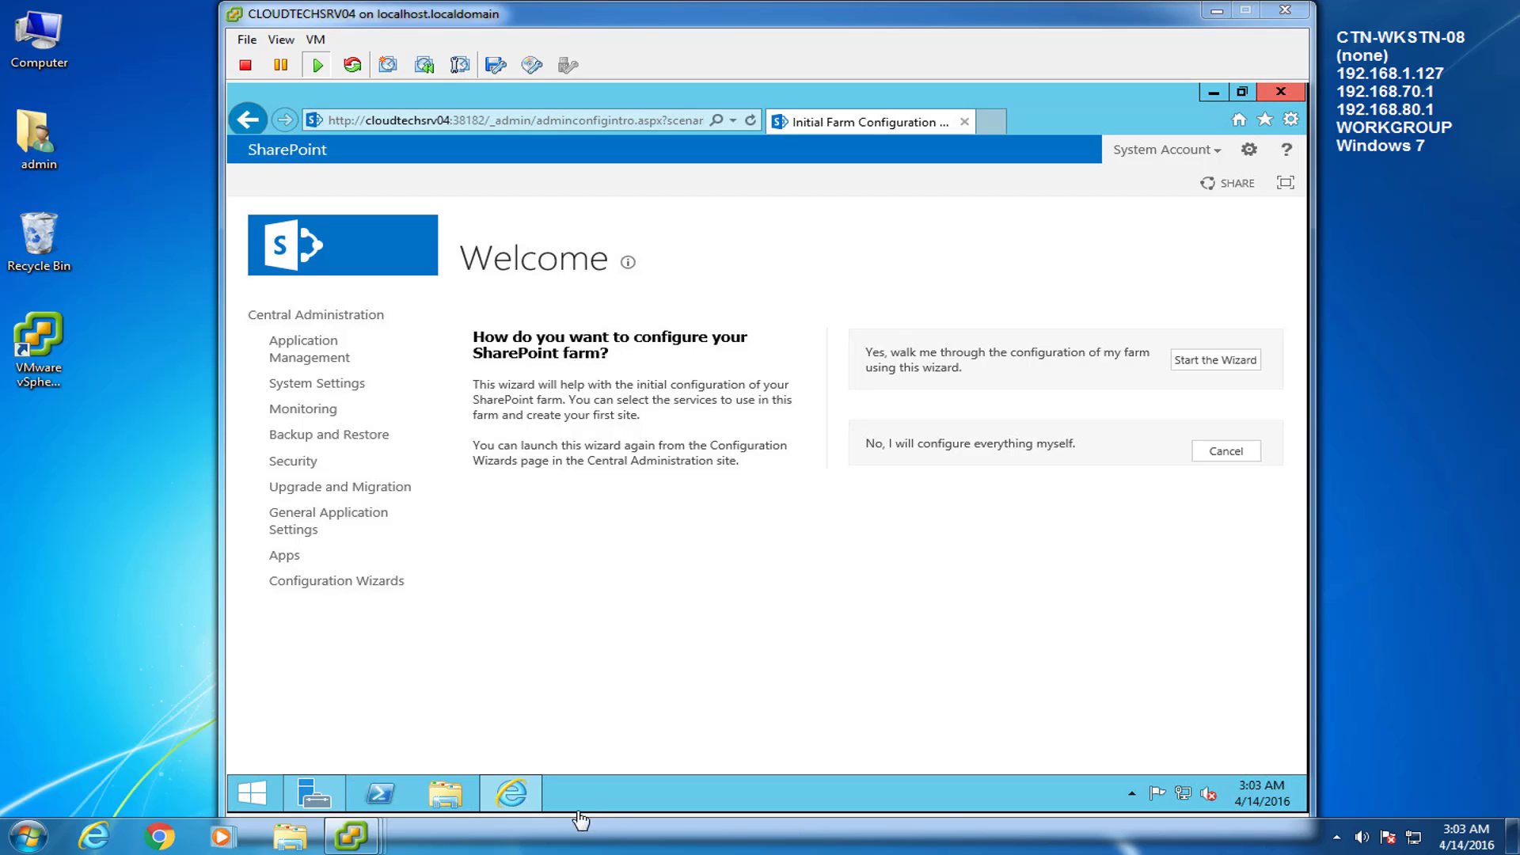
Tick CLOUDTECHSRV04 under Computer access in spAdmin's Dashboard properties and apply the change
{"action": "mouse_move", "coordinate": [354, 838]}
{"action": "left_click", "coordinate": [362, 739]}
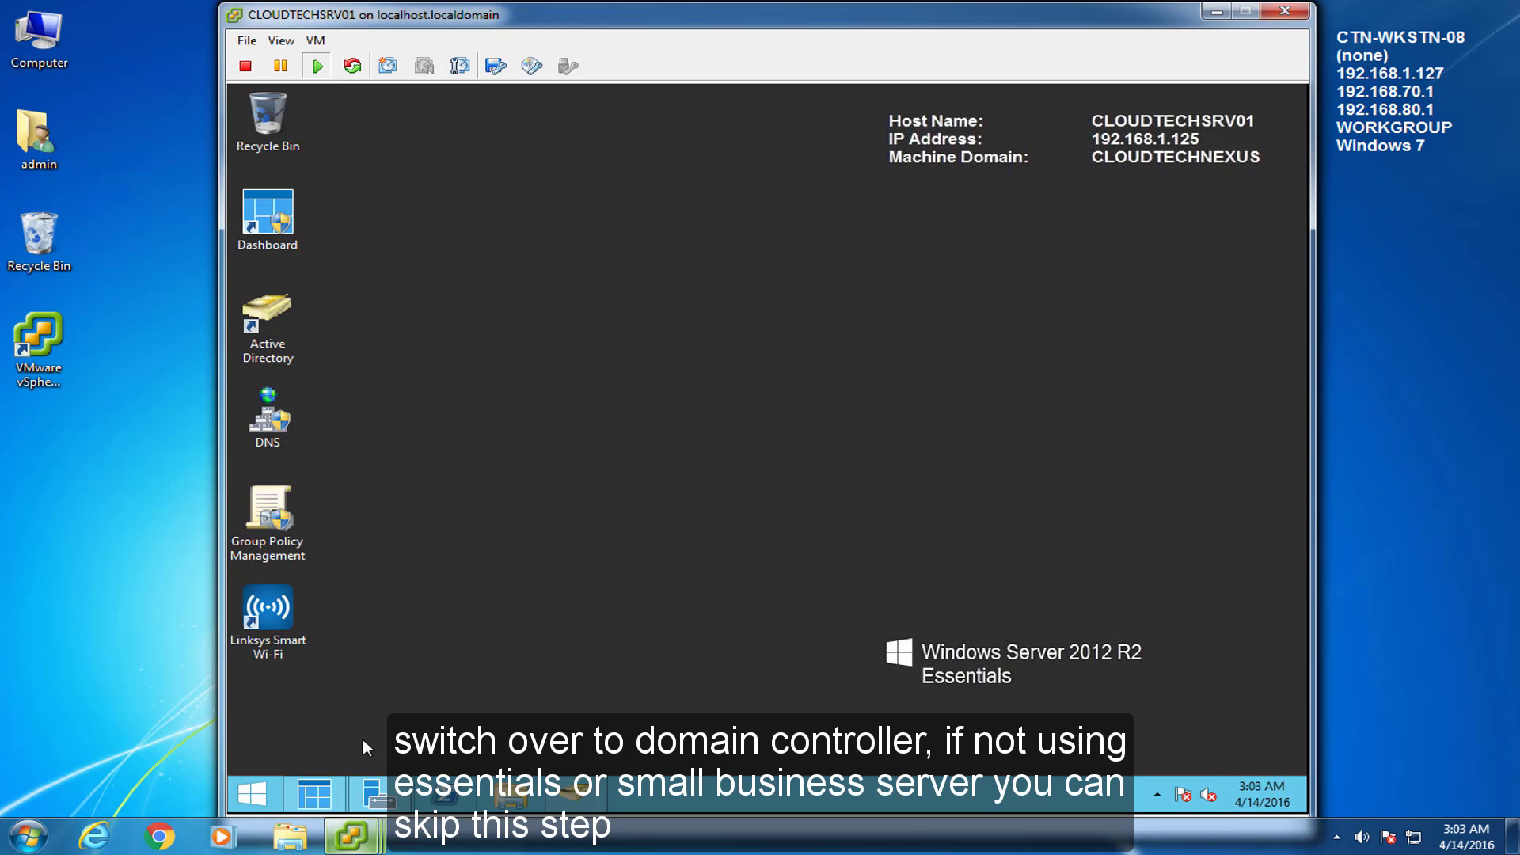
{"action": "left_click", "coordinate": [314, 794]}
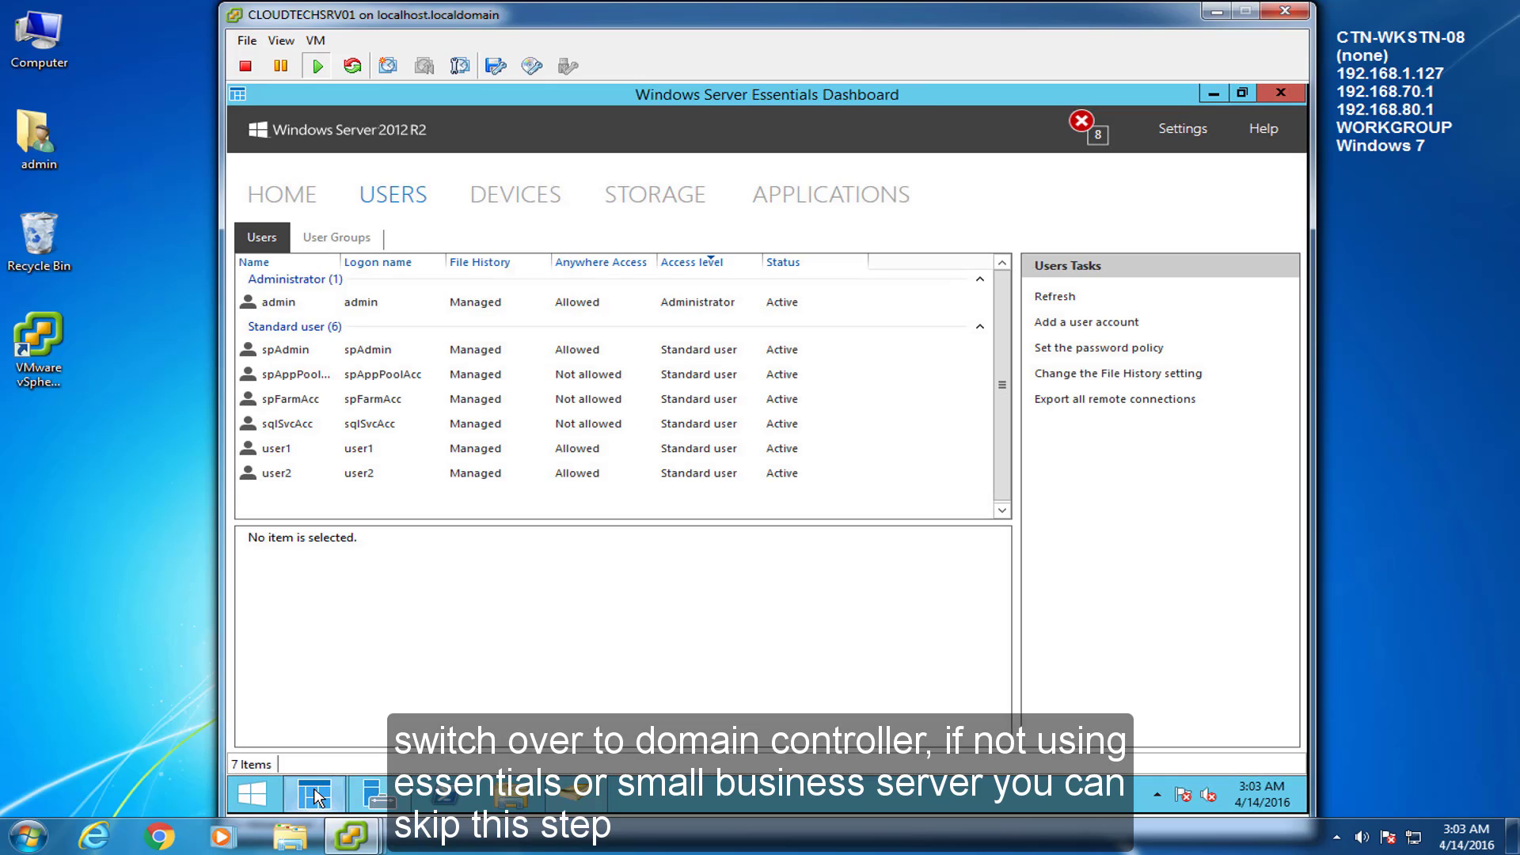
{"action": "left_click", "coordinate": [273, 342]}
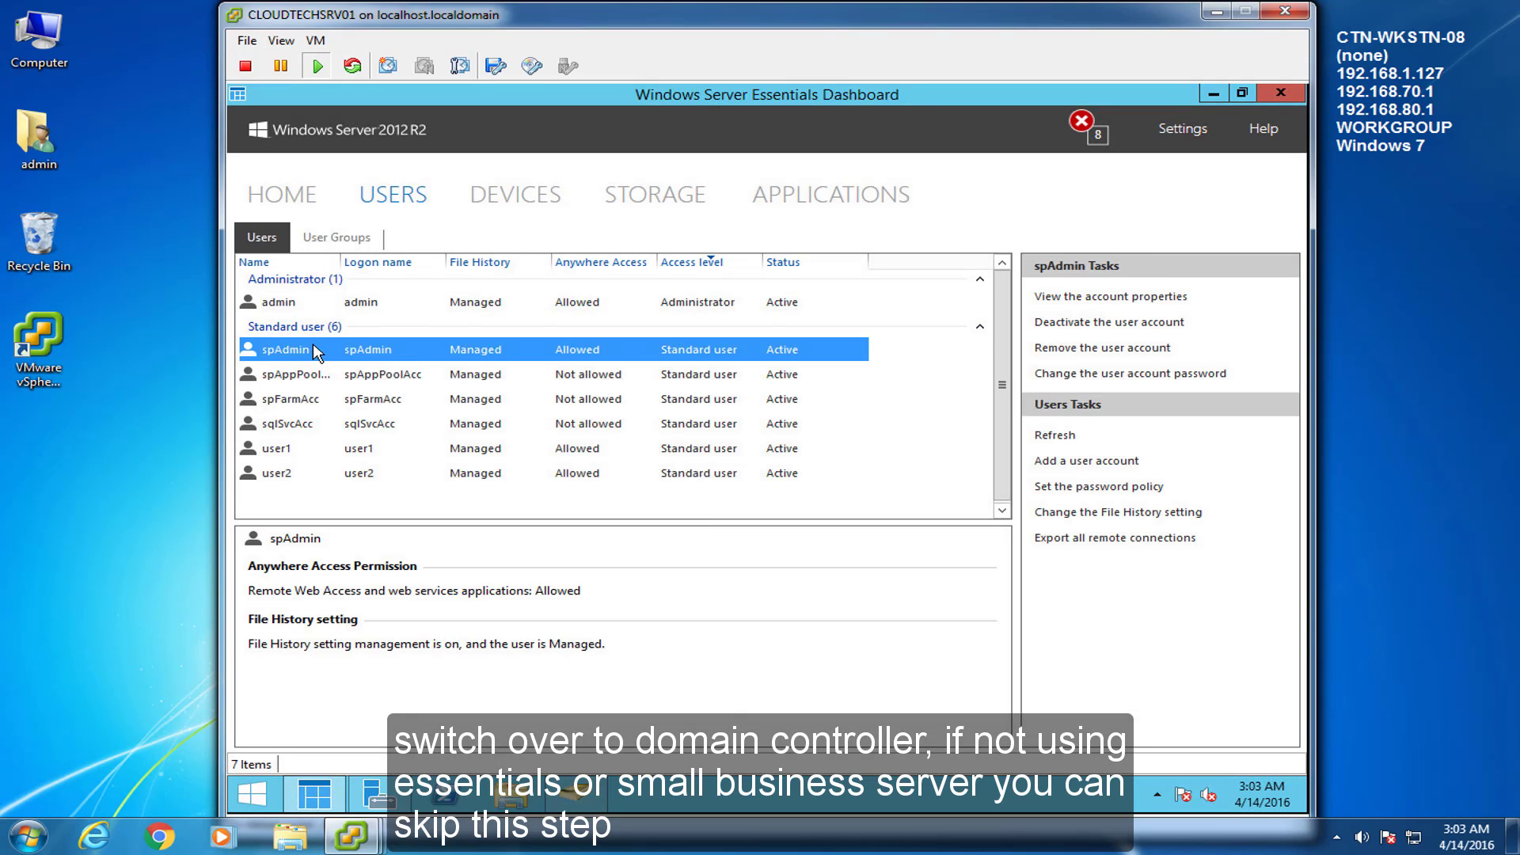
{"action": "right_click", "coordinate": [314, 347]}
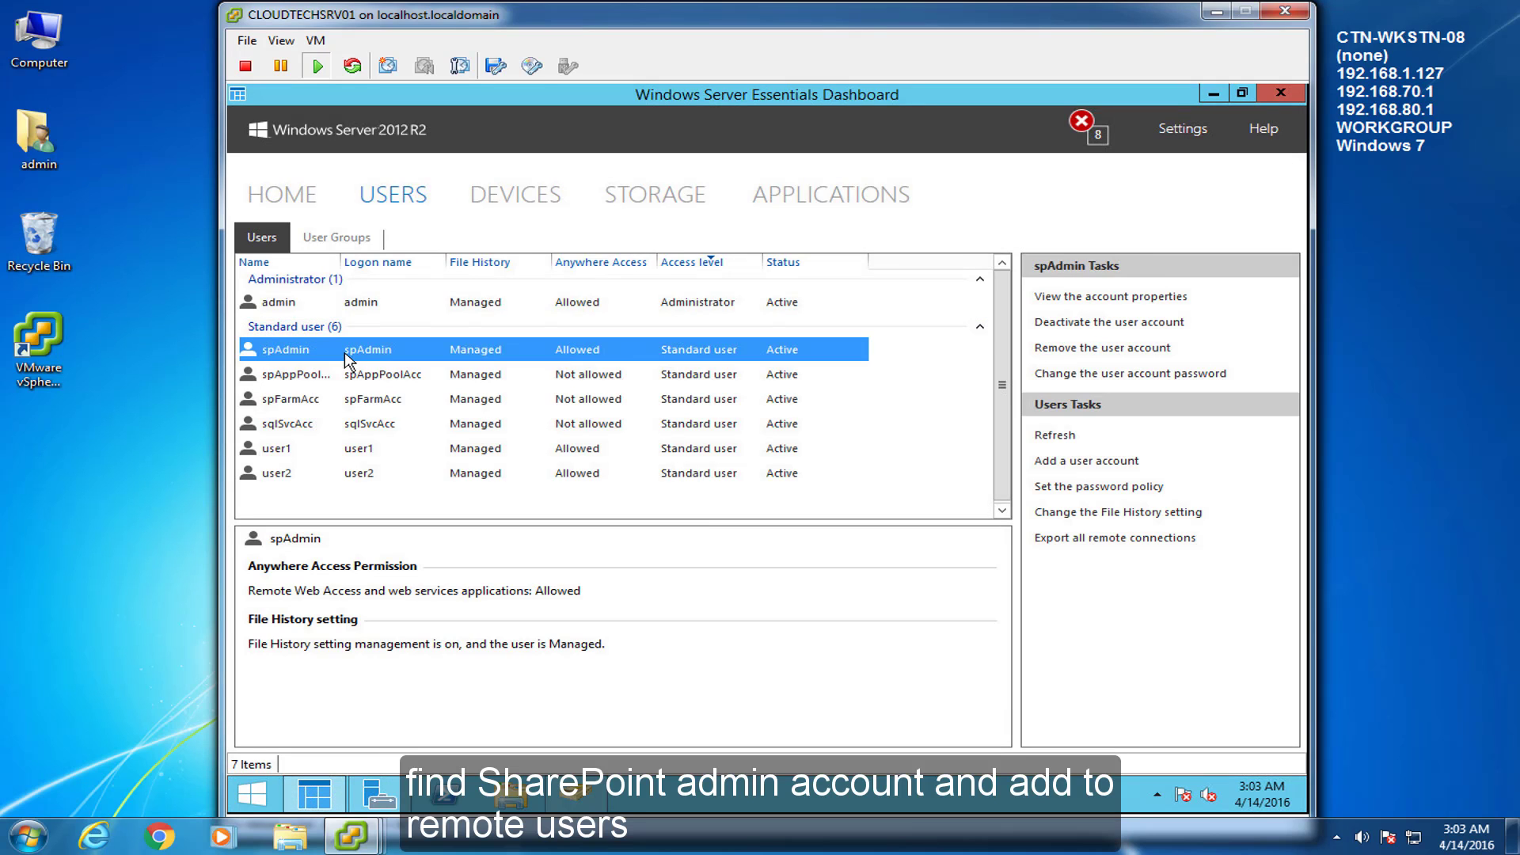
{"action": "left_click", "coordinate": [342, 356]}
{"action": "left_click_drag", "start_coordinate": [625, 193], "coordinate": [675, 187]}
{"action": "left_click", "coordinate": [931, 228]}
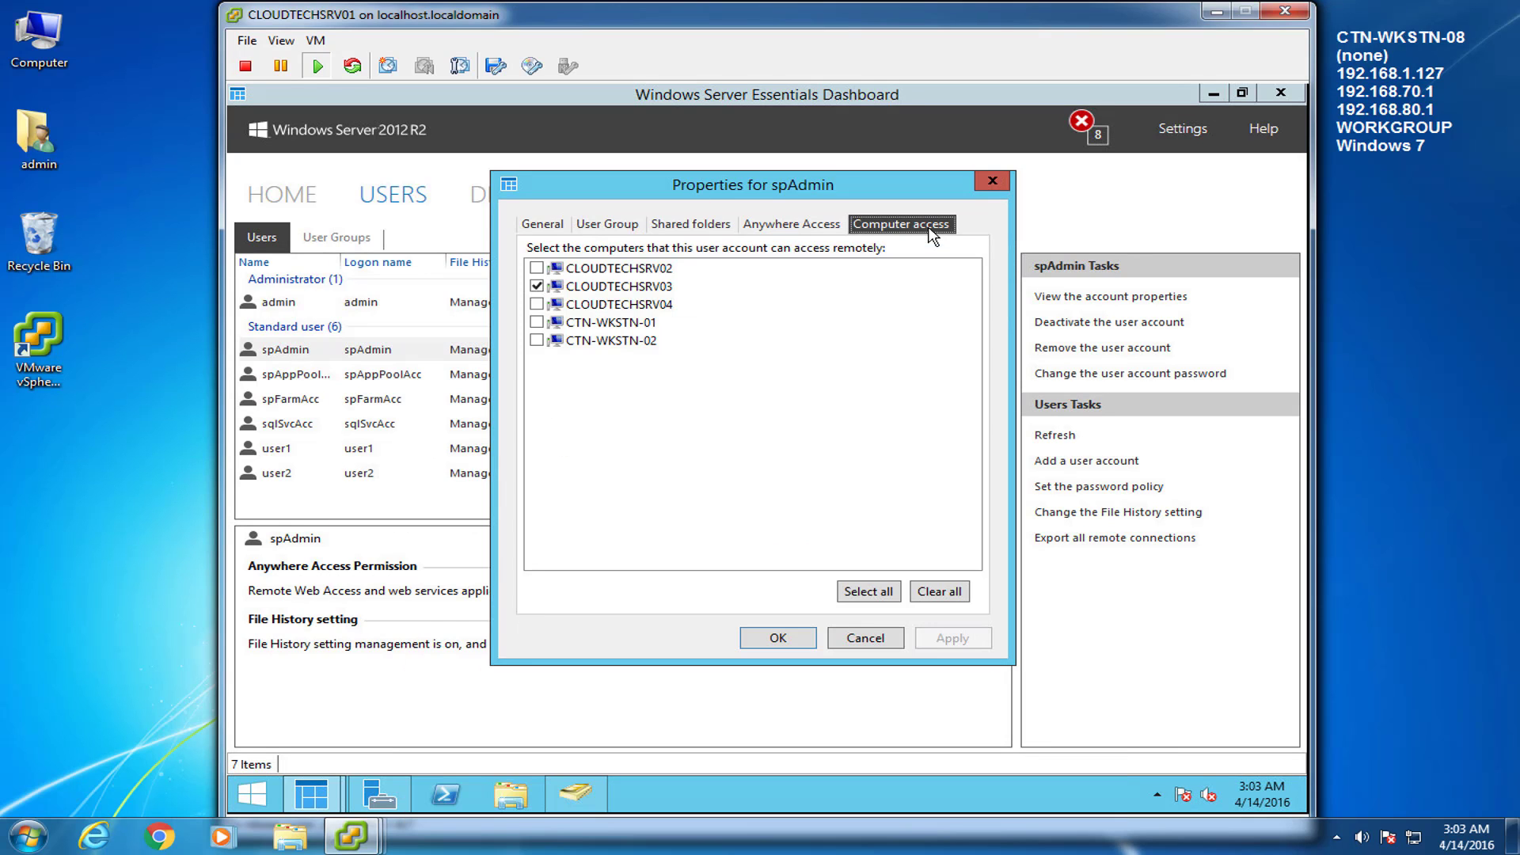
{"action": "left_click", "coordinate": [537, 306]}
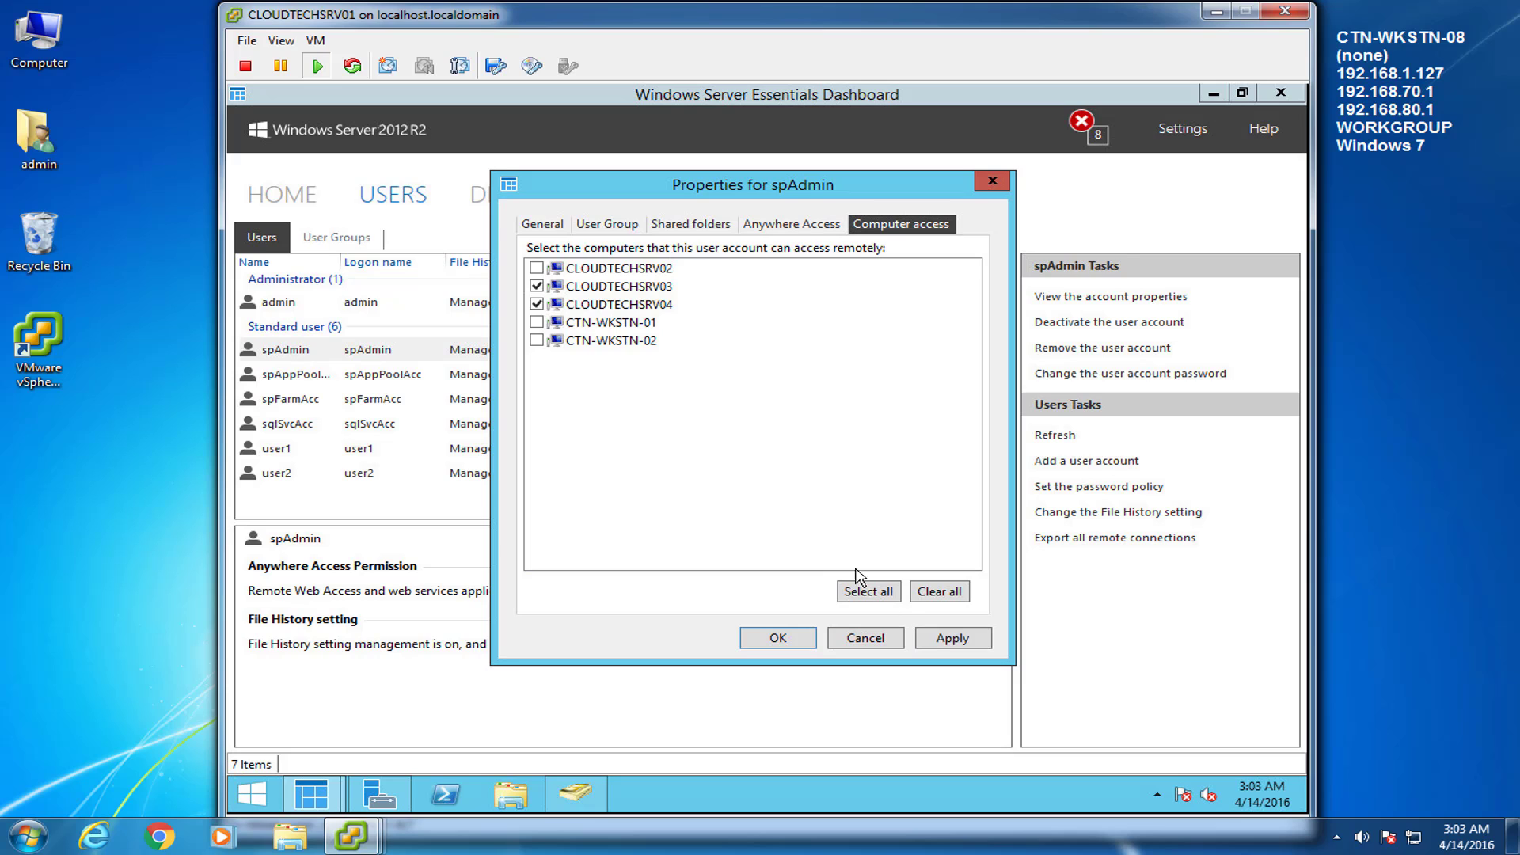
{"action": "left_click", "coordinate": [942, 640]}
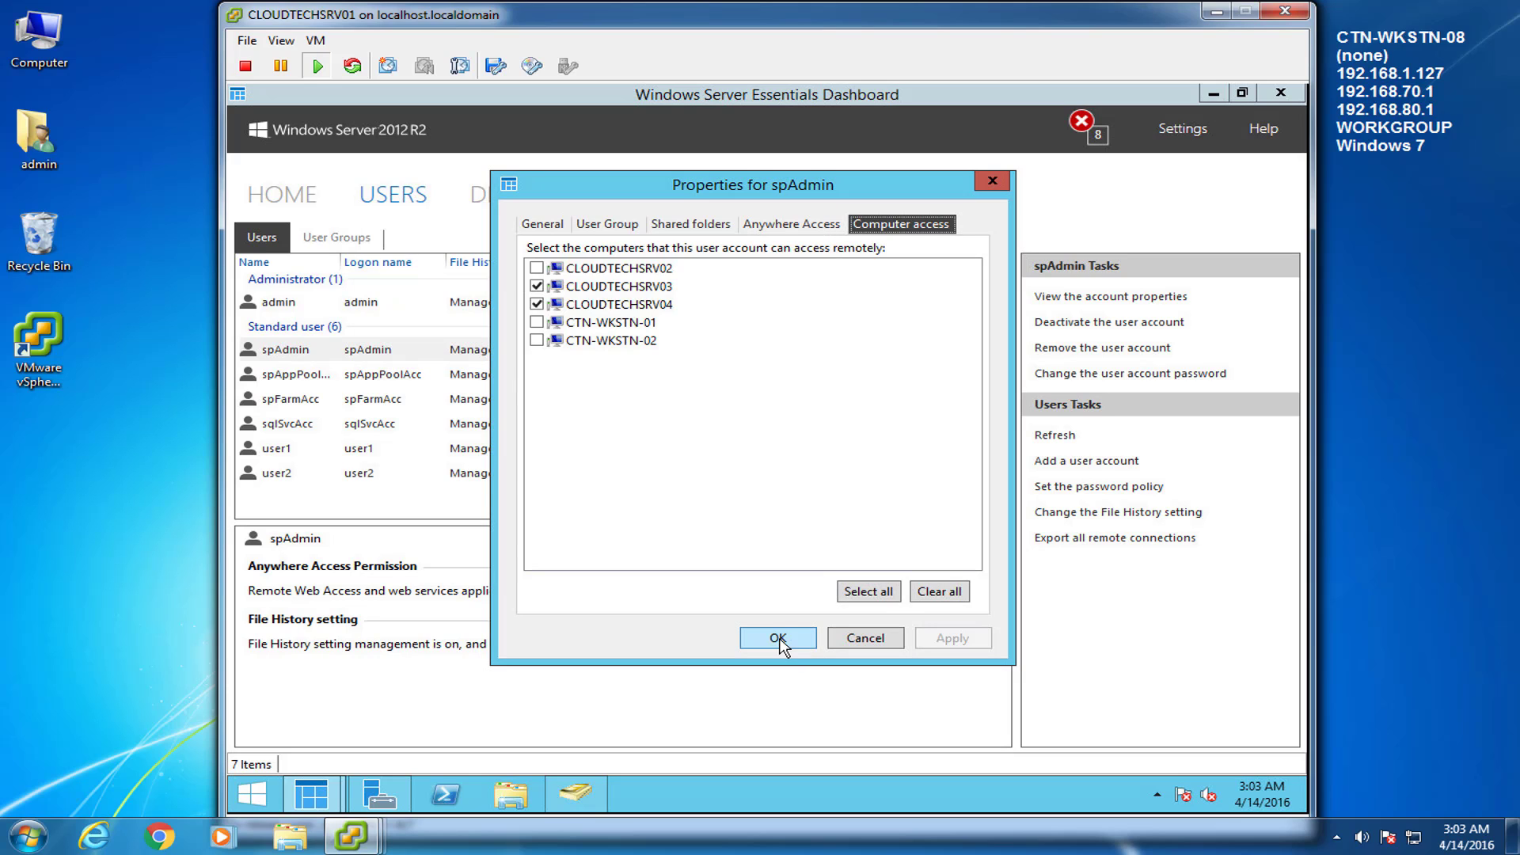
{"action": "left_click", "coordinate": [777, 638]}
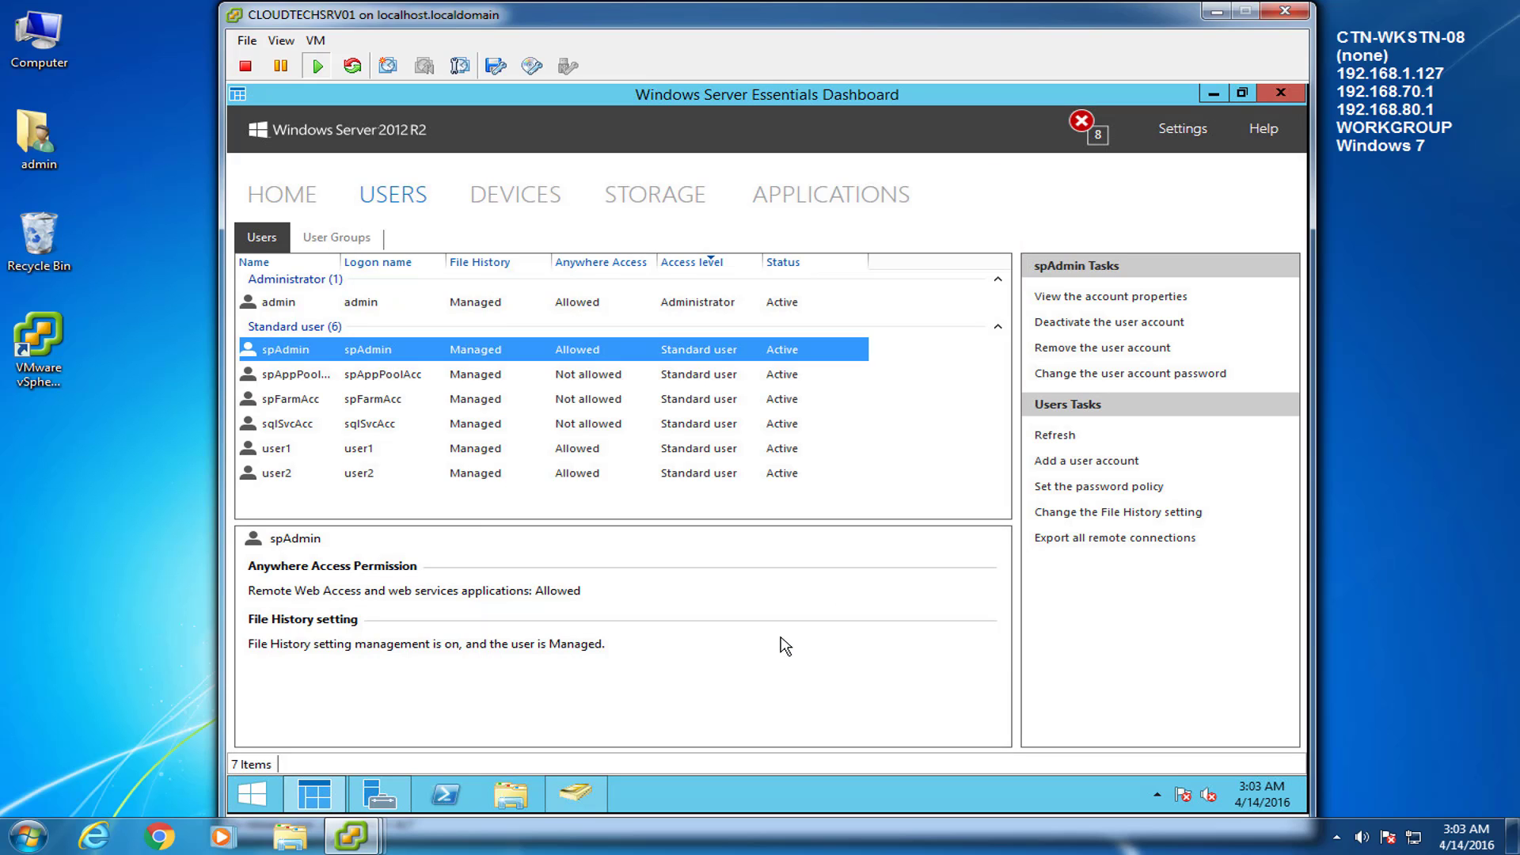
{"action": "left_click", "coordinate": [1214, 92]}
On CLOUDTECHSRV04, go to Monitoring > Review rule definitions and scroll to the Performance rules
{"action": "mouse_move", "coordinate": [365, 843]}
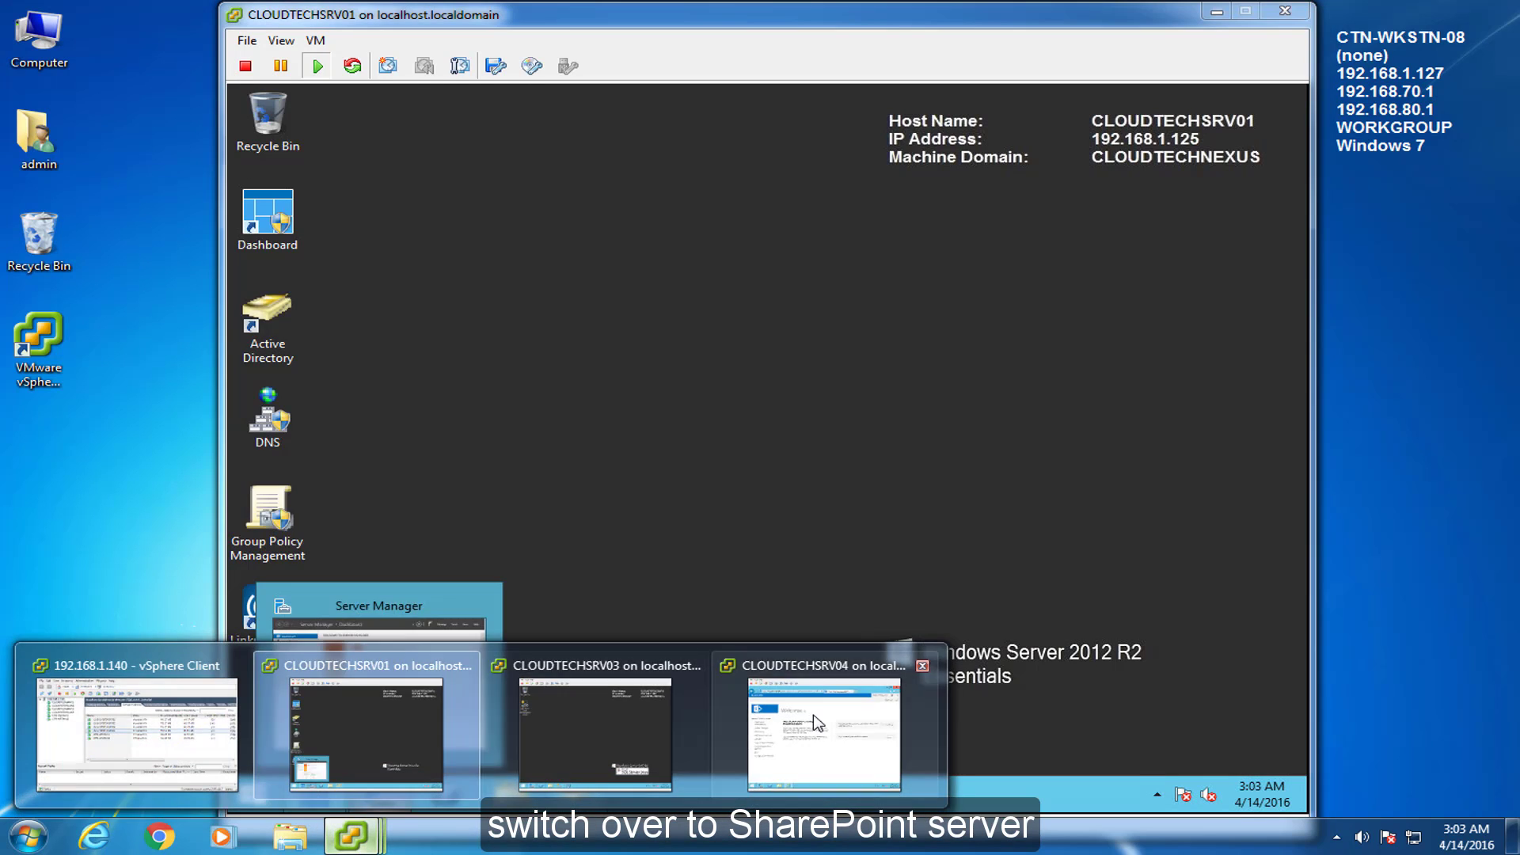
{"action": "left_click", "coordinate": [831, 740]}
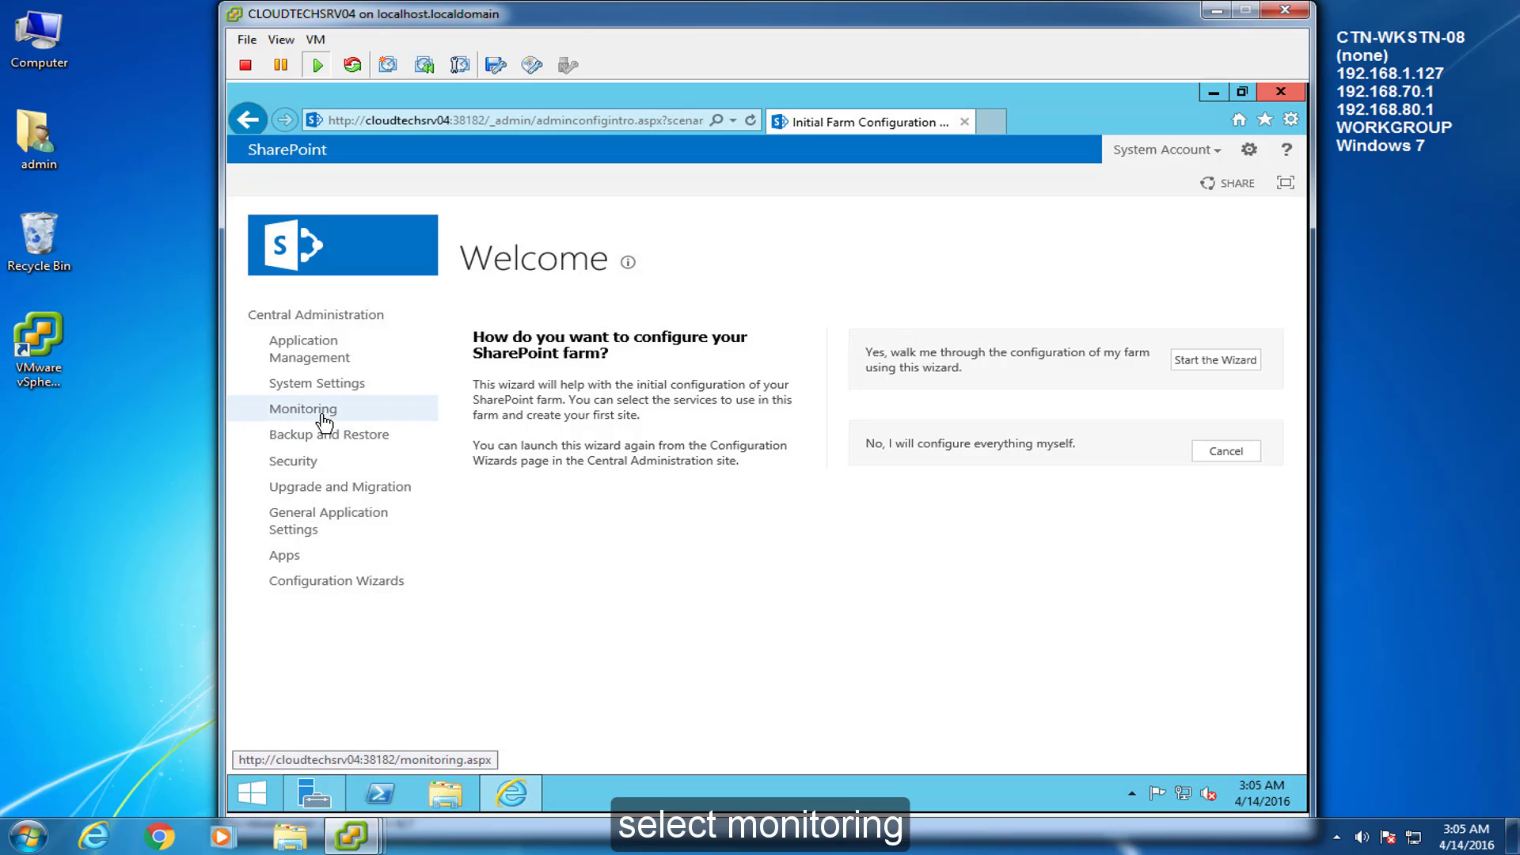
{"action": "left_click", "coordinate": [304, 409]}
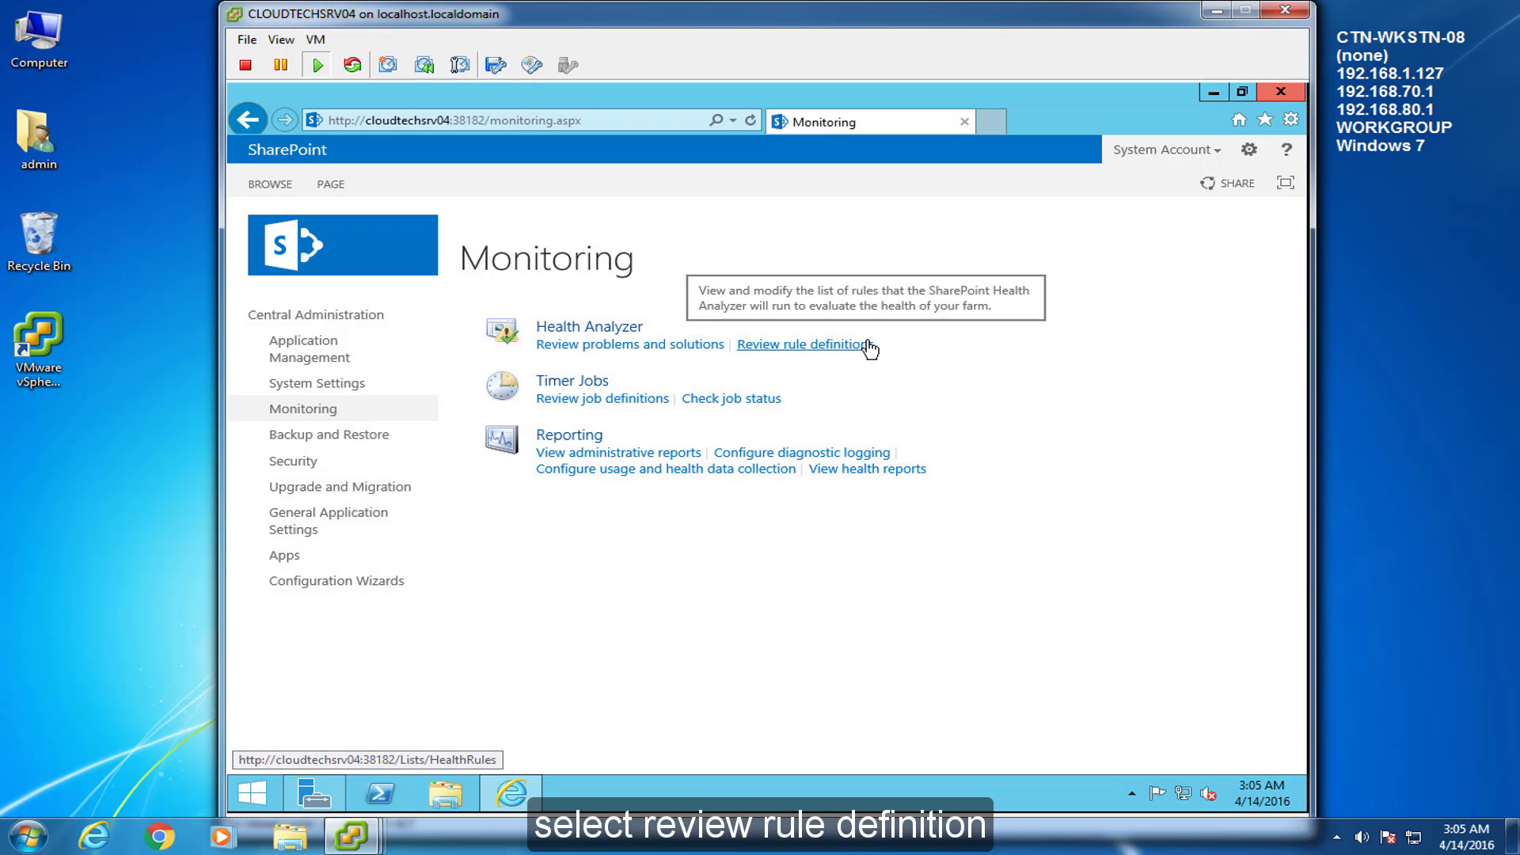
{"action": "left_click", "coordinate": [868, 345]}
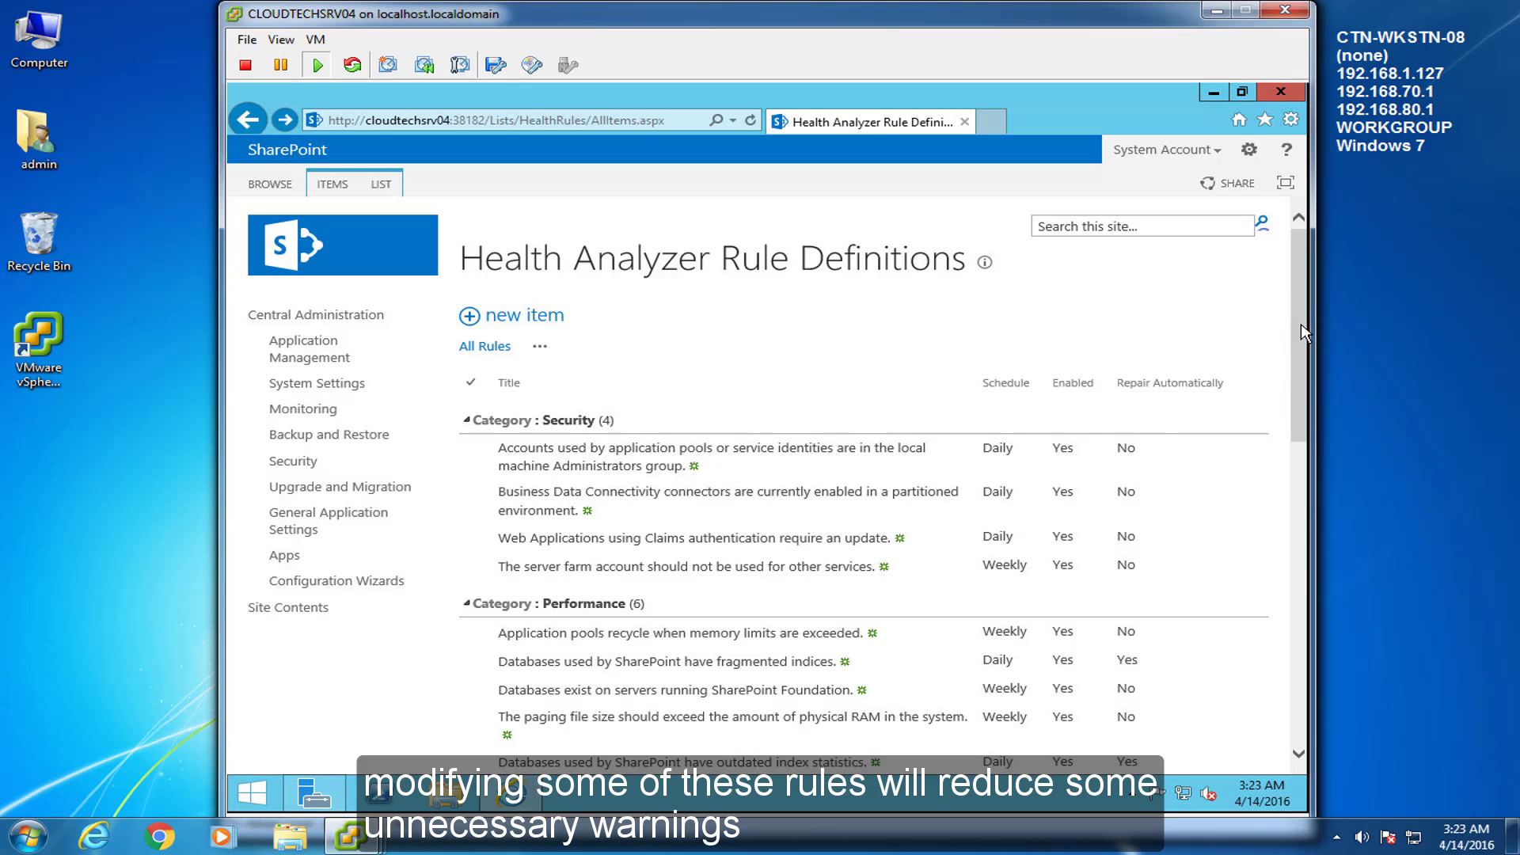
{"action": "left_click_drag", "start_coordinate": [1302, 328], "coordinate": [1308, 469]}
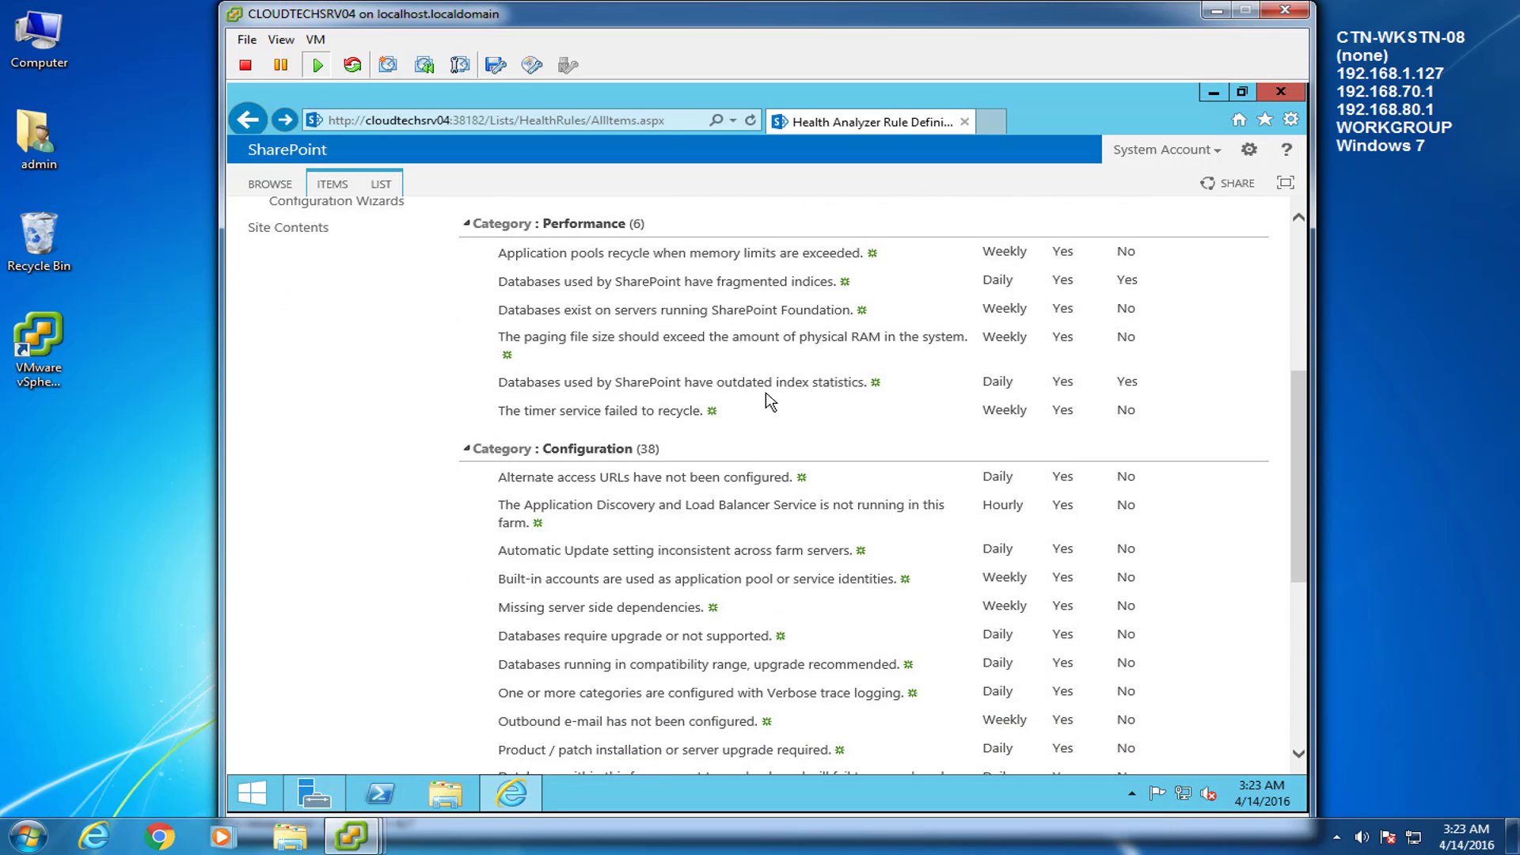
Uncheck Enabled on the 'Application pools recycle when memory limits are exceeded' rule and save it
{"action": "left_click", "coordinate": [600, 255]}
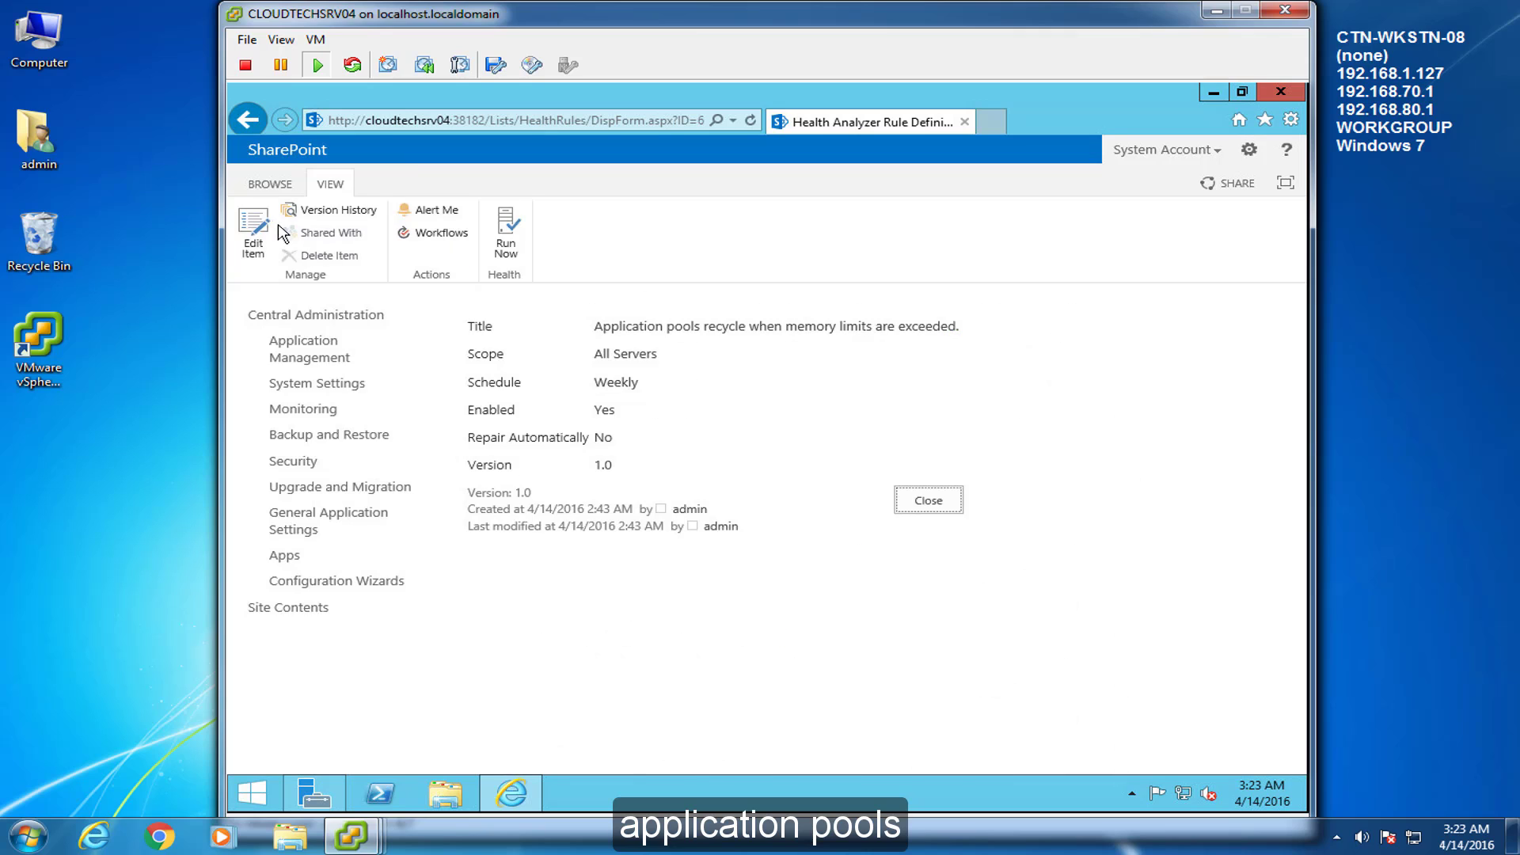
{"action": "left_click", "coordinate": [254, 231]}
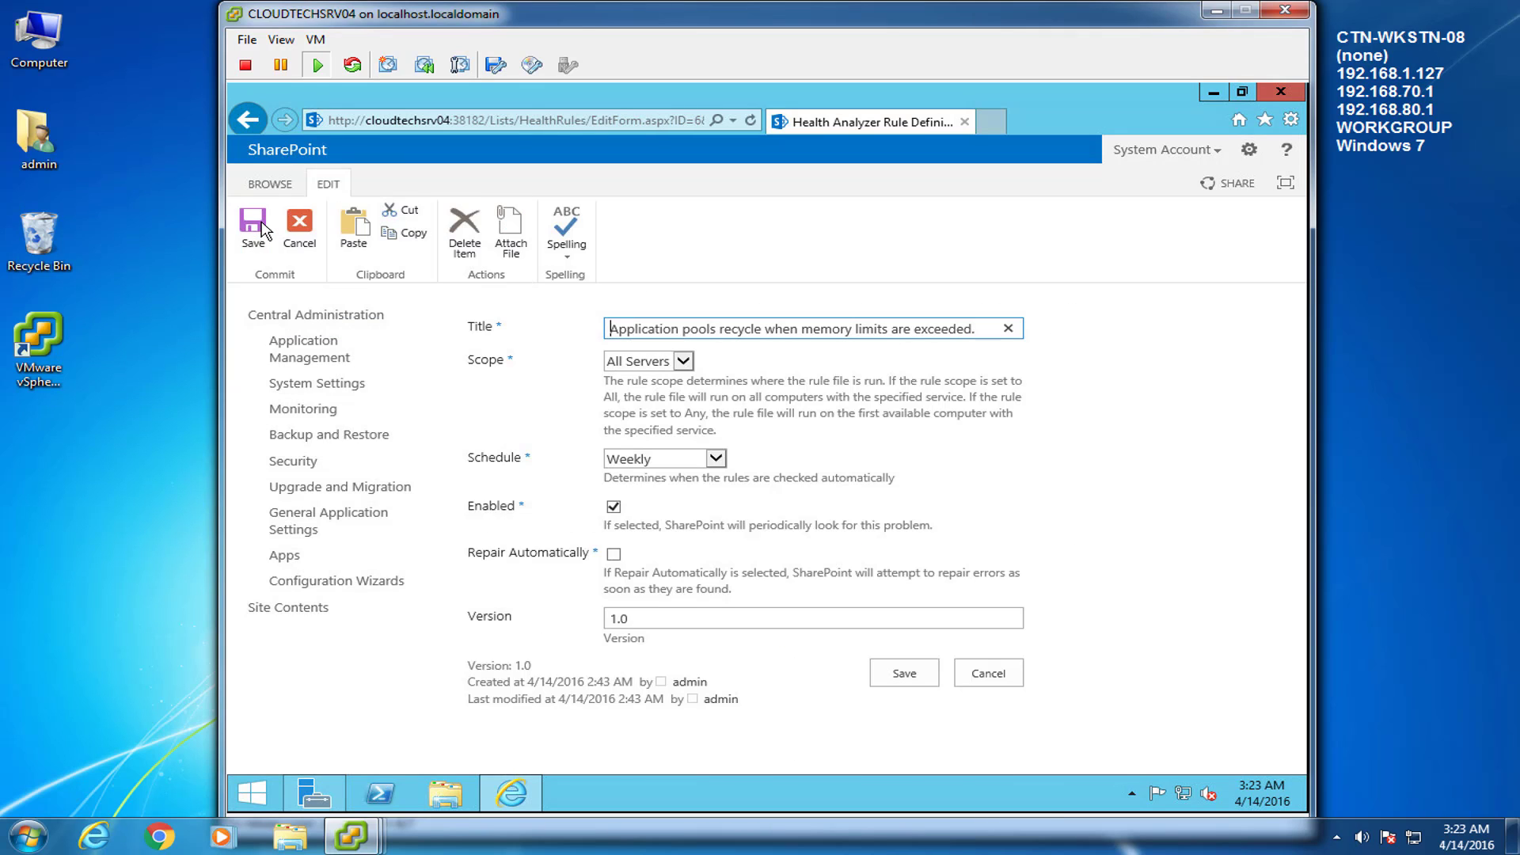
{"action": "left_click", "coordinate": [614, 507]}
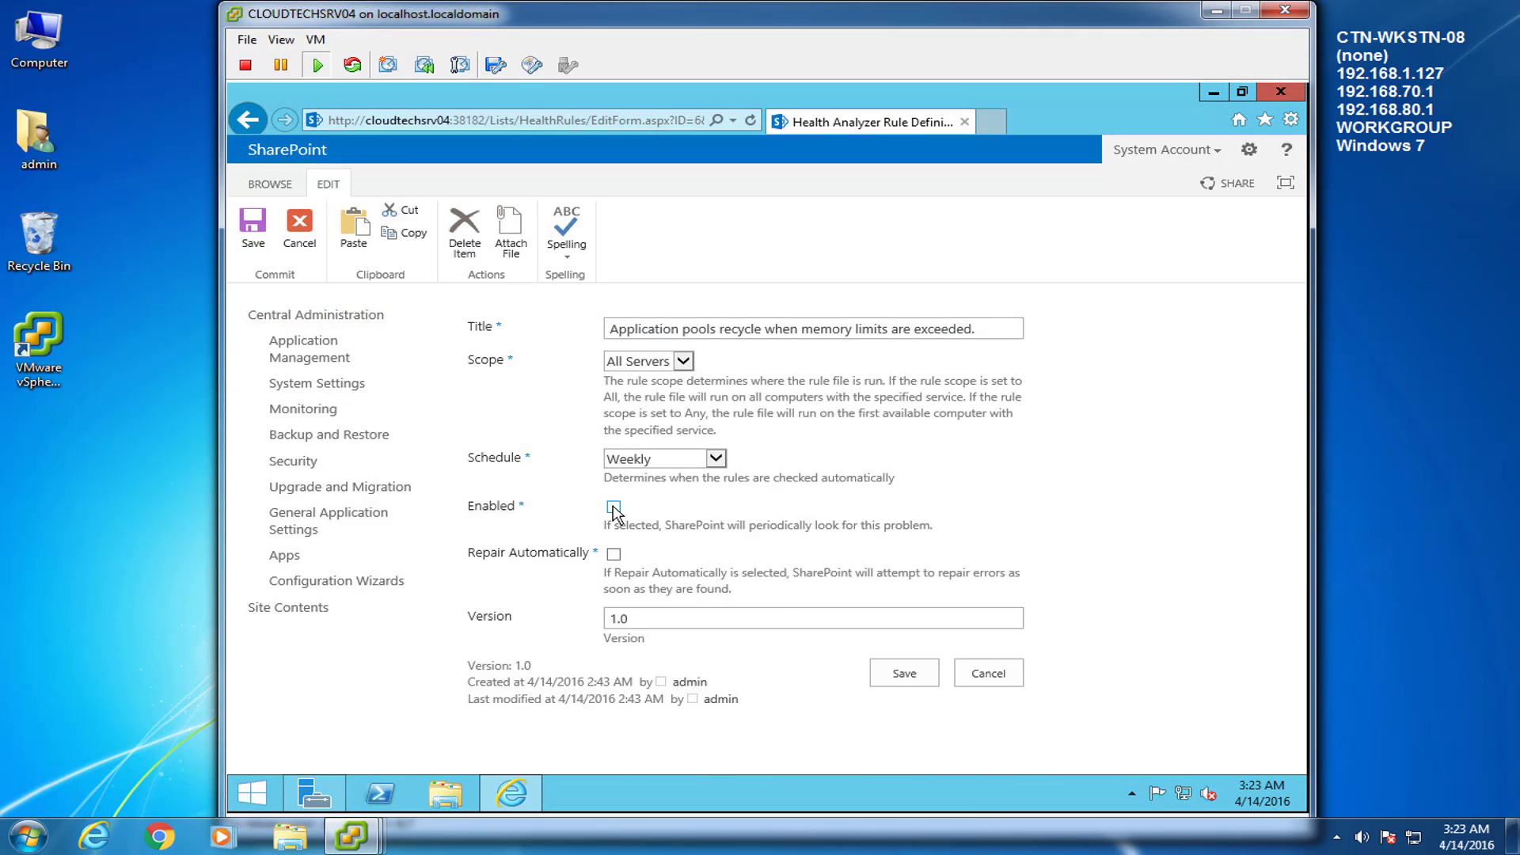
{"action": "left_click", "coordinate": [909, 677]}
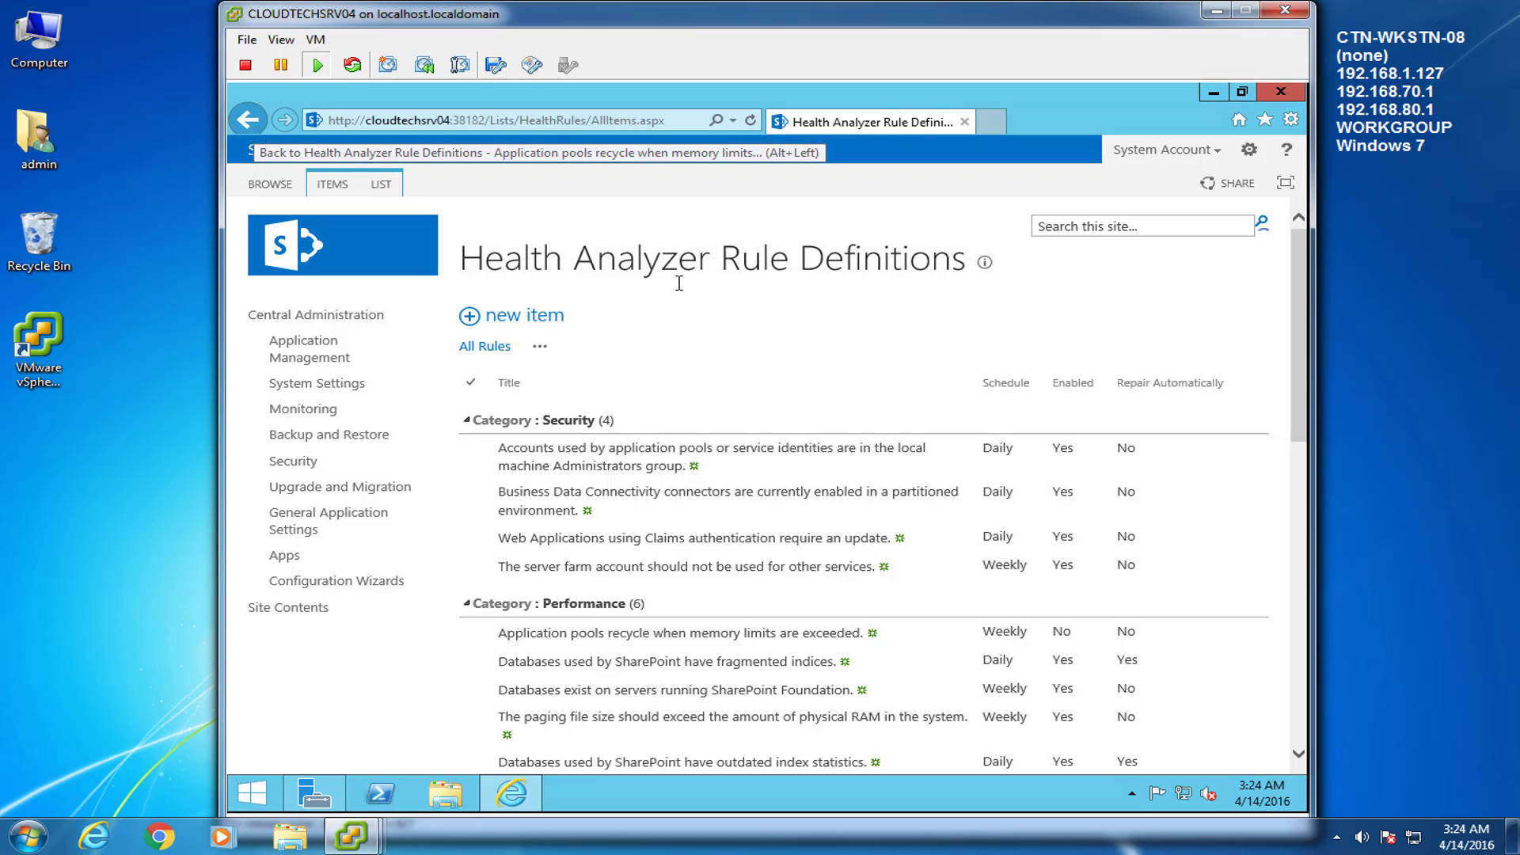
Run the application pool memory-recycle rule now, close it, and decline AutoComplete
{"action": "left_click", "coordinate": [1431, 427]}
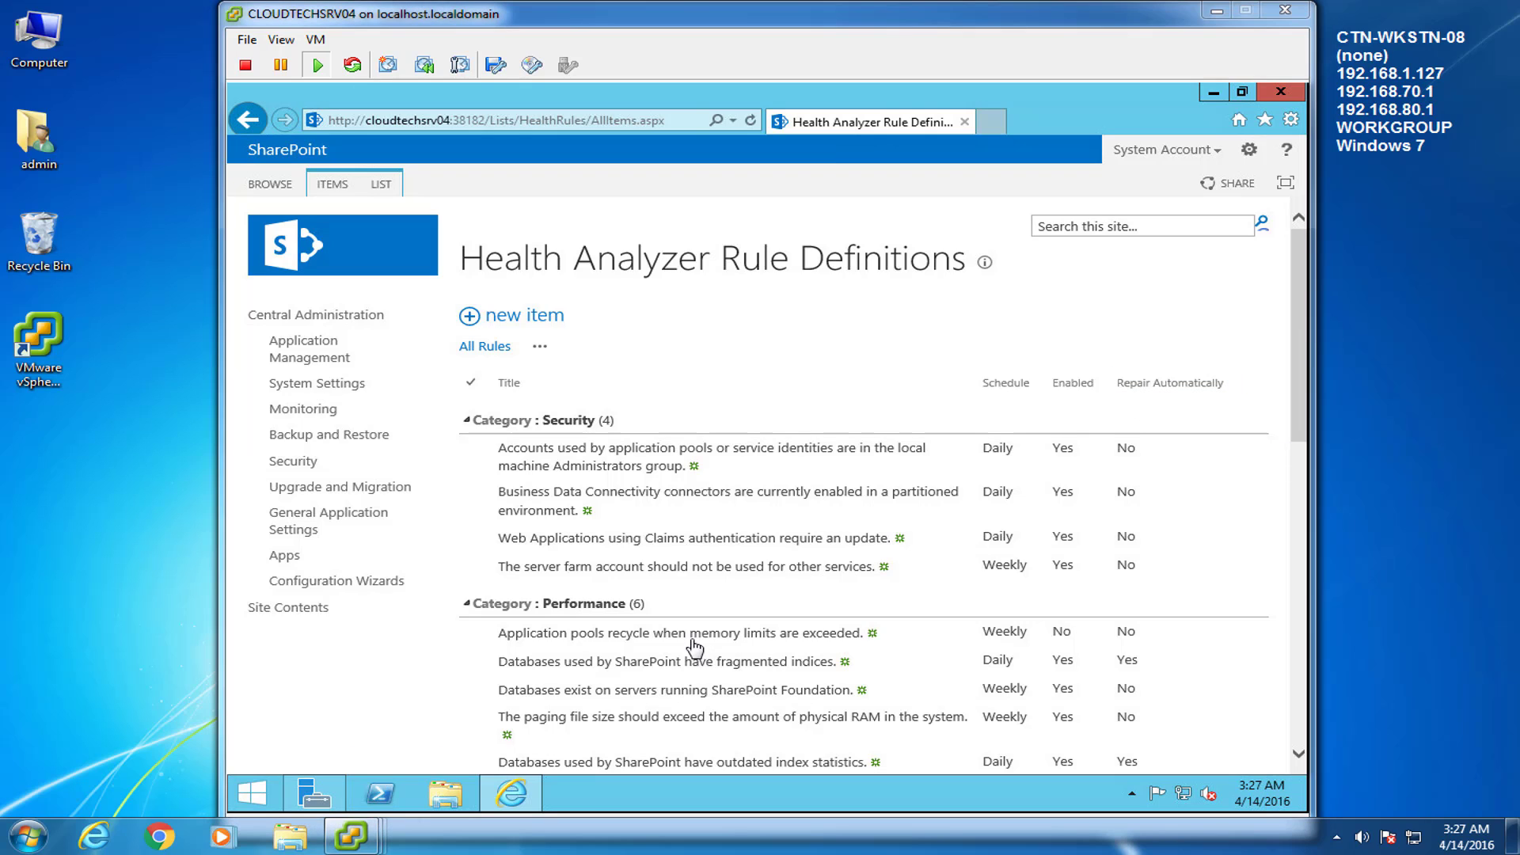
{"action": "left_click", "coordinate": [669, 635]}
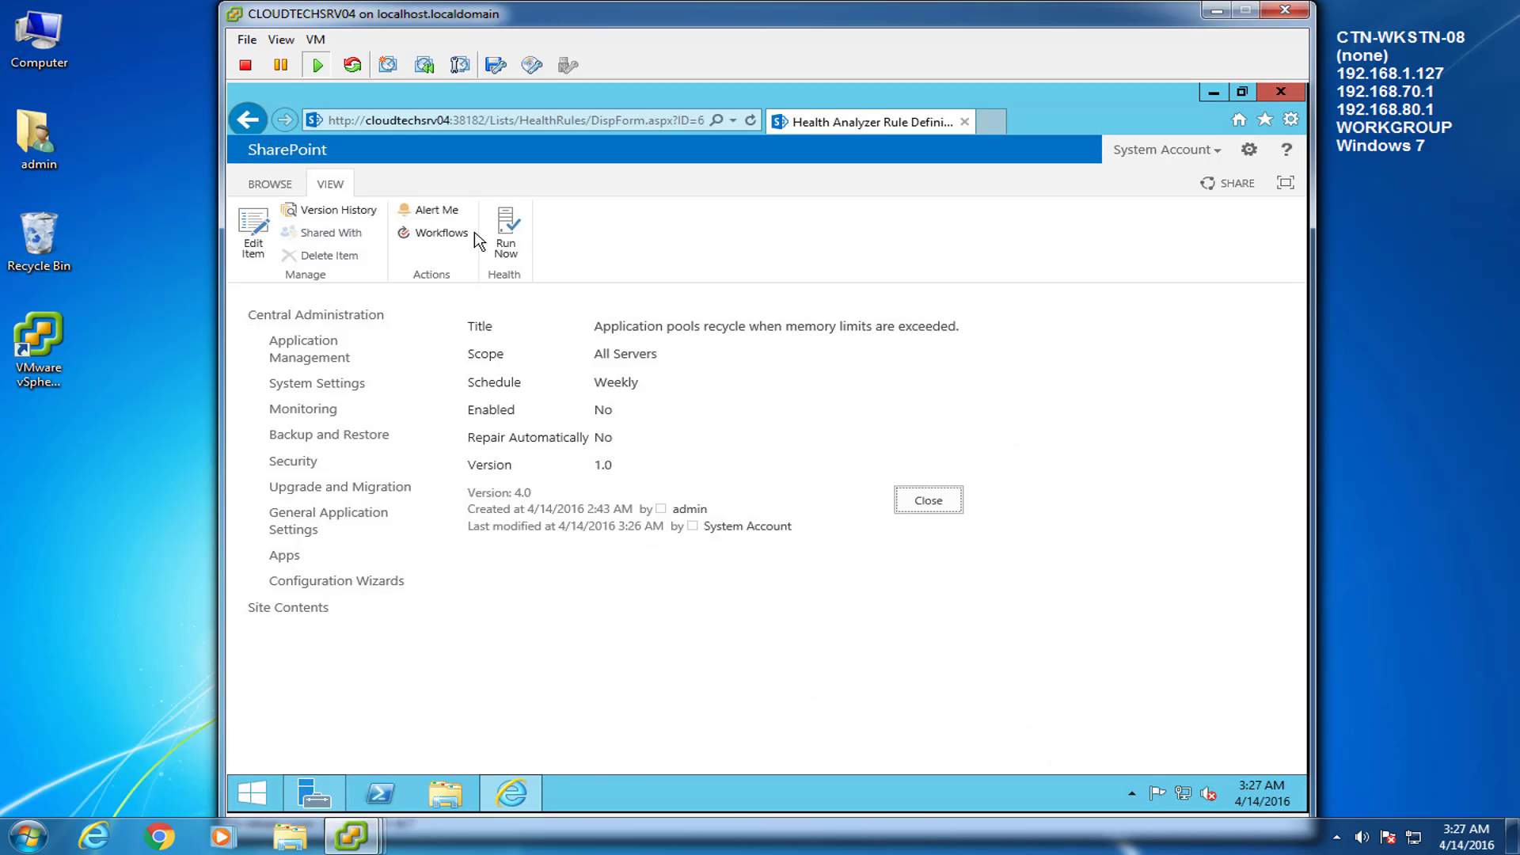
{"action": "left_click", "coordinate": [503, 231]}
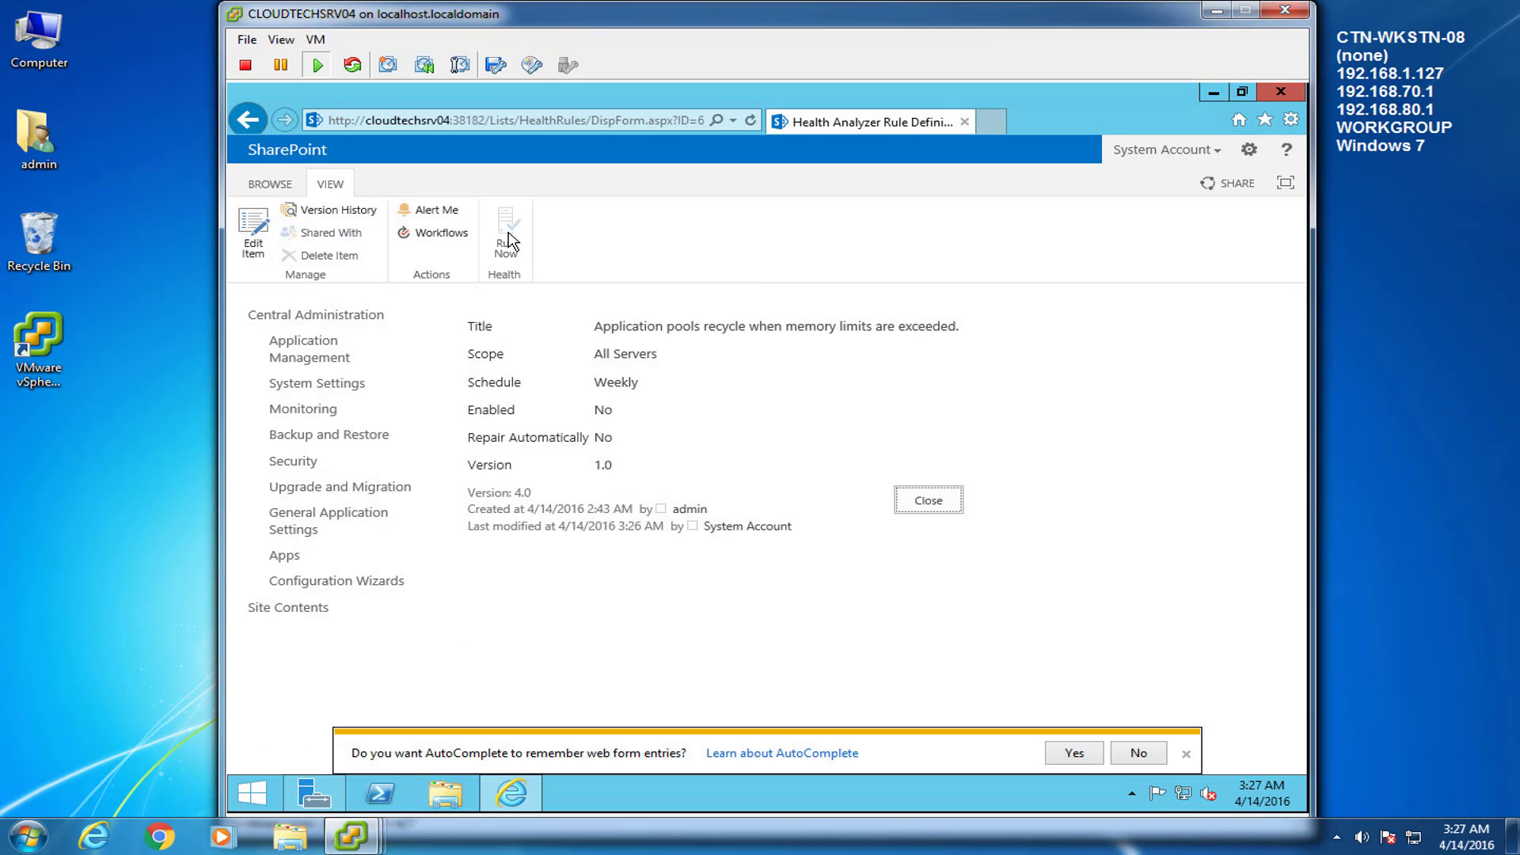
{"action": "left_click", "coordinate": [942, 501]}
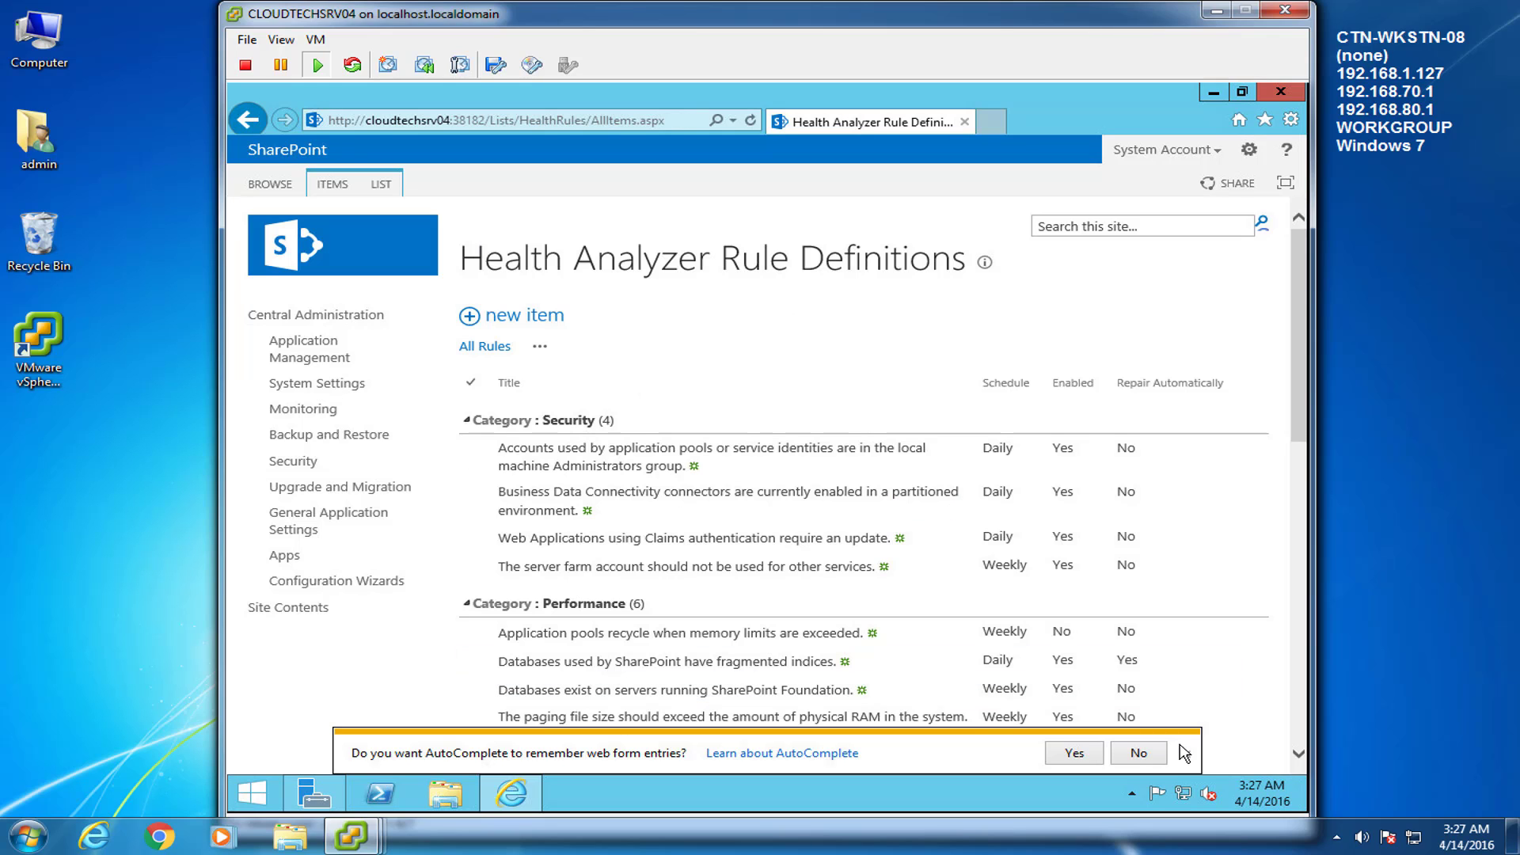
{"action": "left_click", "coordinate": [1138, 753]}
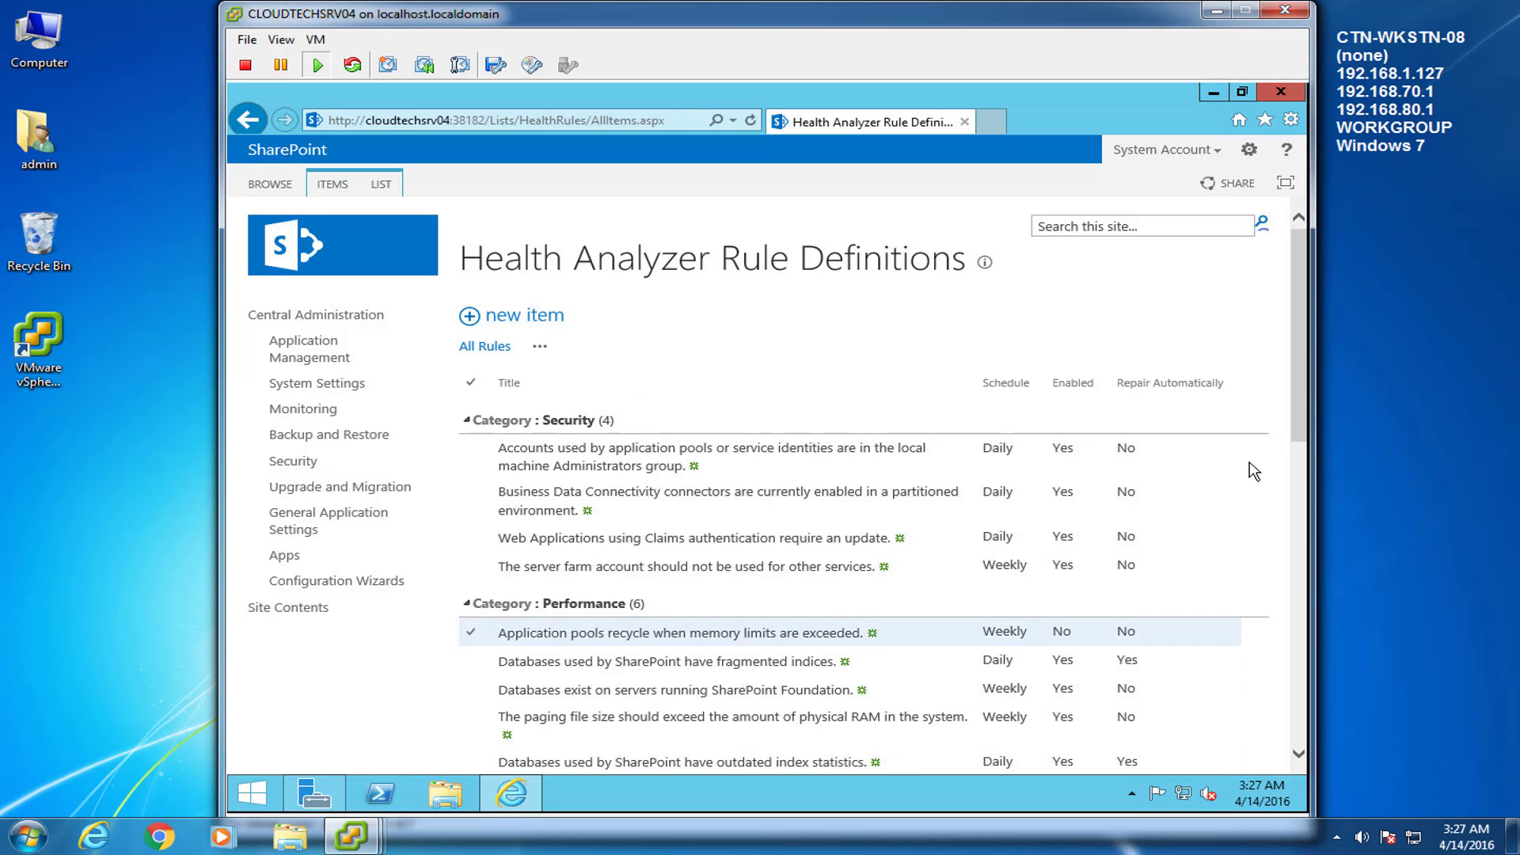
Uncheck Enabled on the paging file size rule, save, and reopen it to confirm
{"action": "left_click_drag", "start_coordinate": [1303, 325], "coordinate": [1291, 458]}
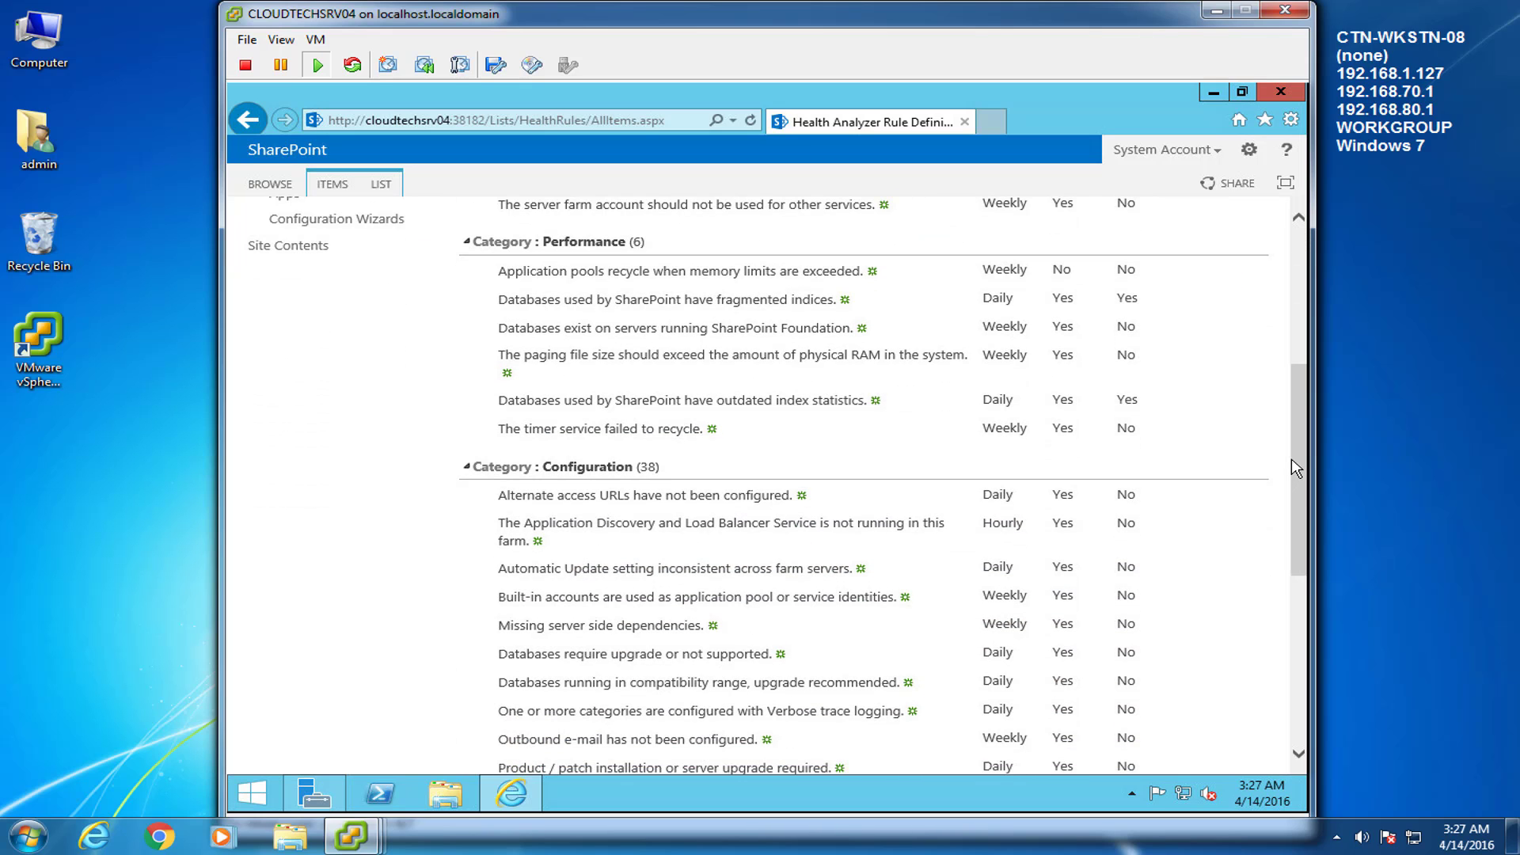
{"action": "left_click", "coordinate": [582, 357]}
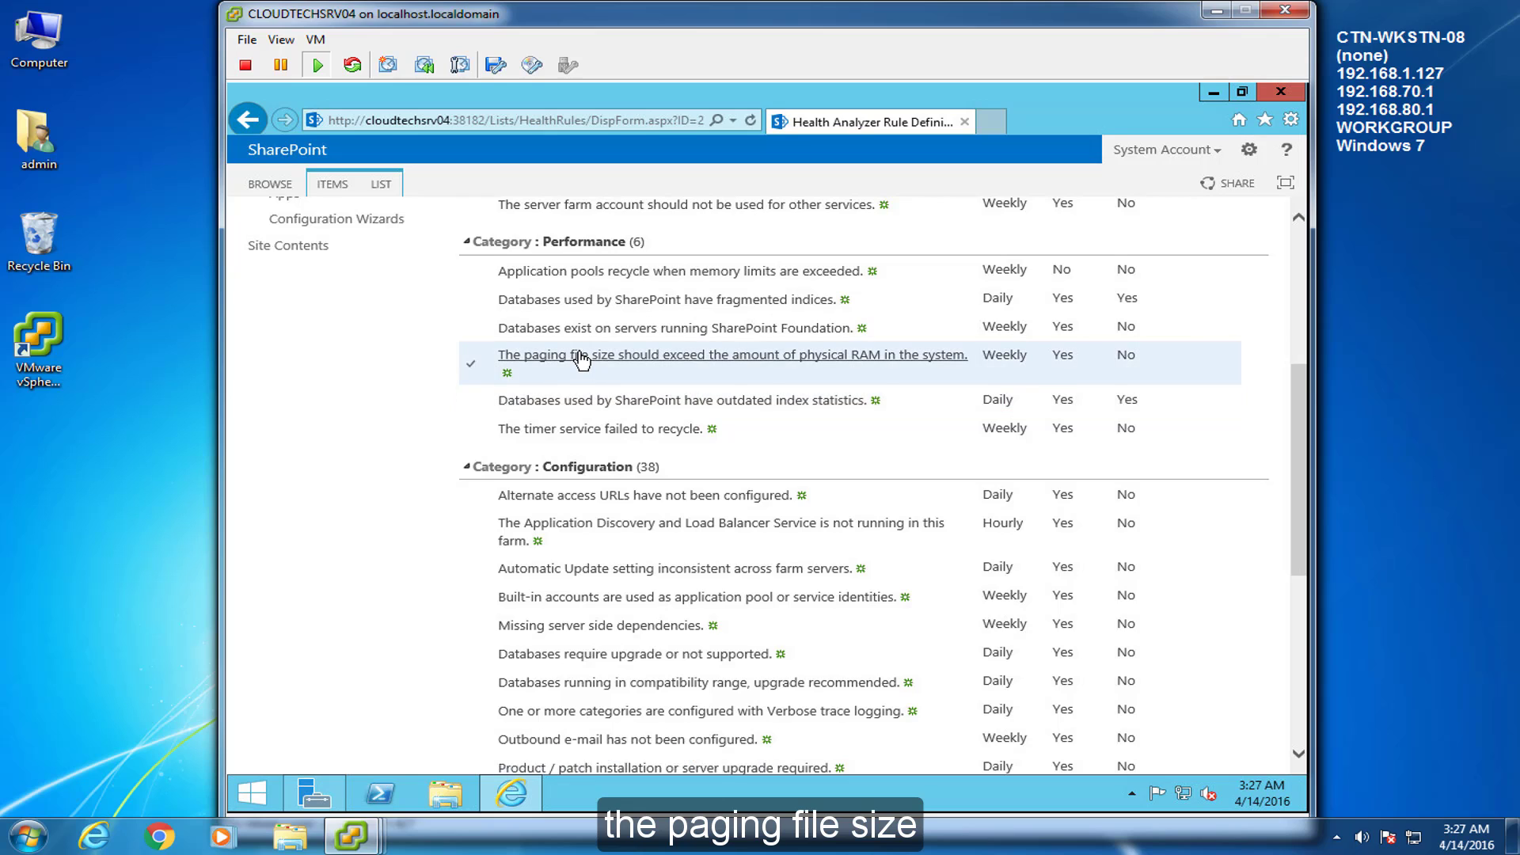
{"action": "left_click", "coordinate": [252, 236]}
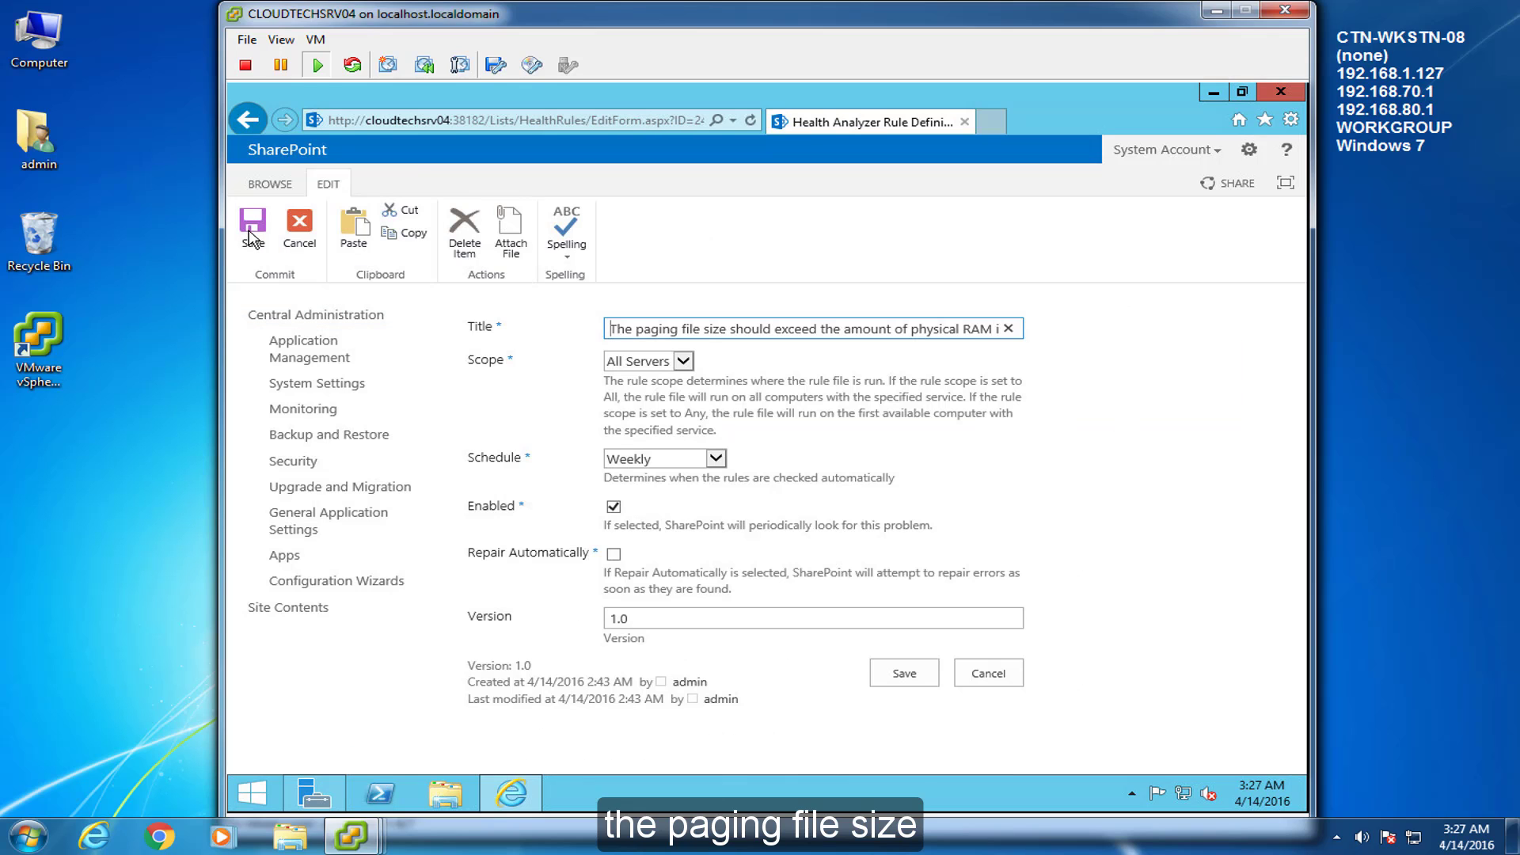
{"action": "left_click", "coordinate": [614, 508]}
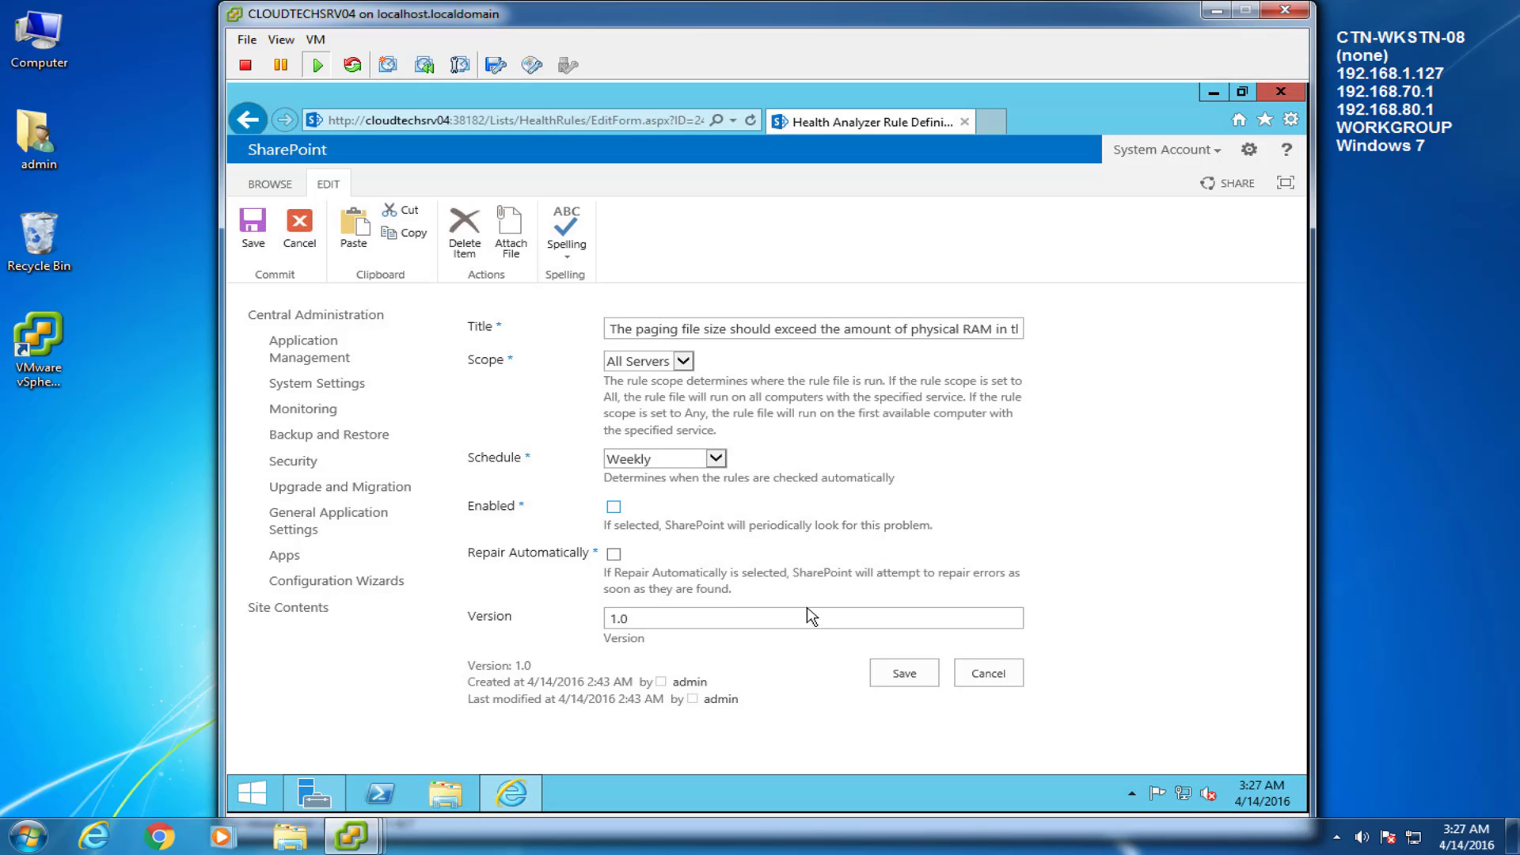
{"action": "left_click", "coordinate": [904, 673]}
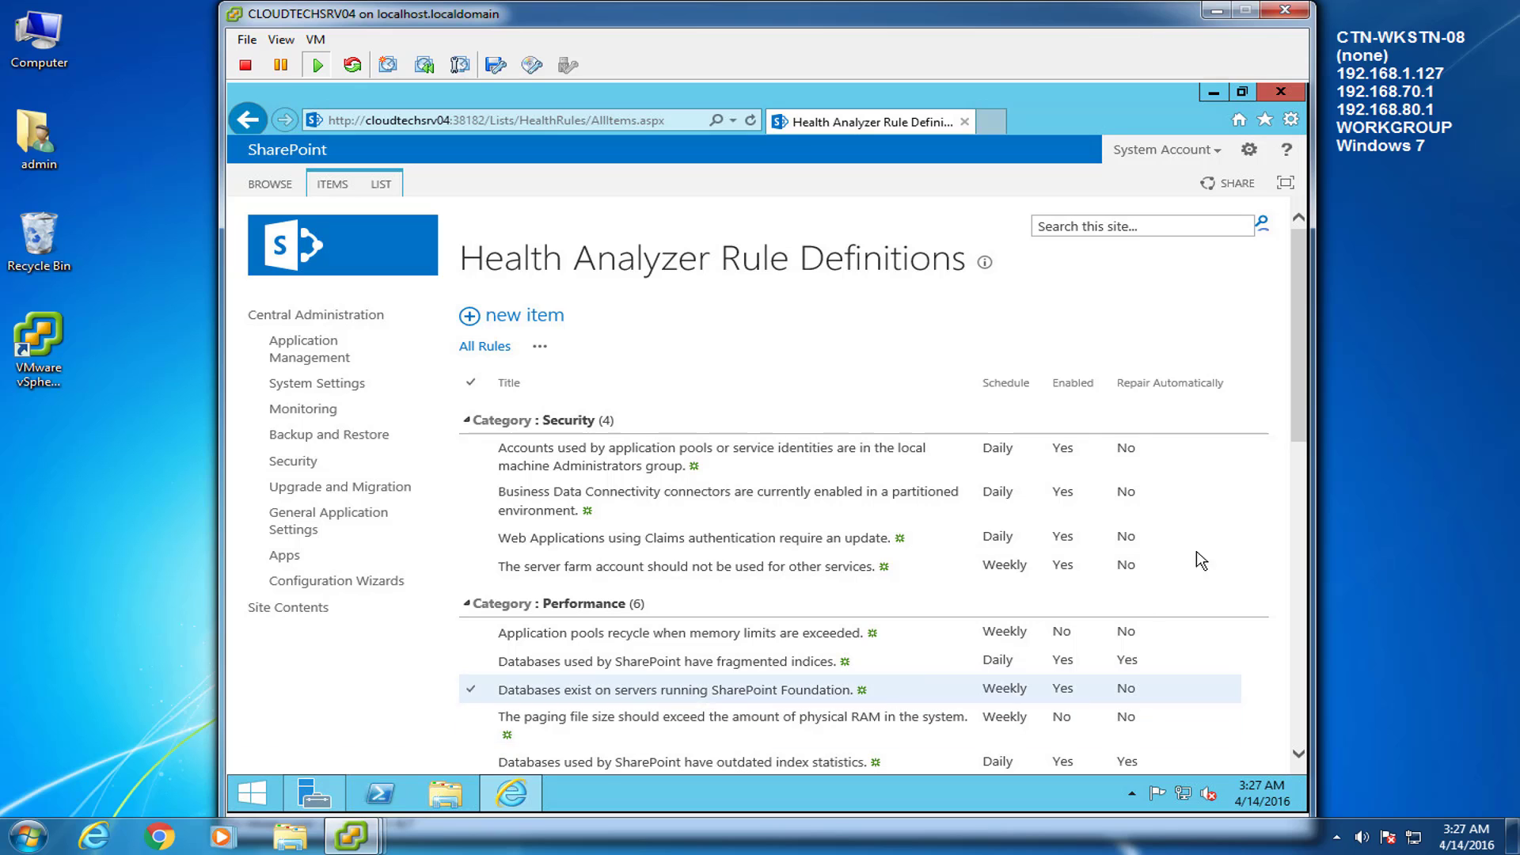
{"action": "scroll", "coordinate": [906, 482], "scroll_direction": "down", "scroll_amount": 4}
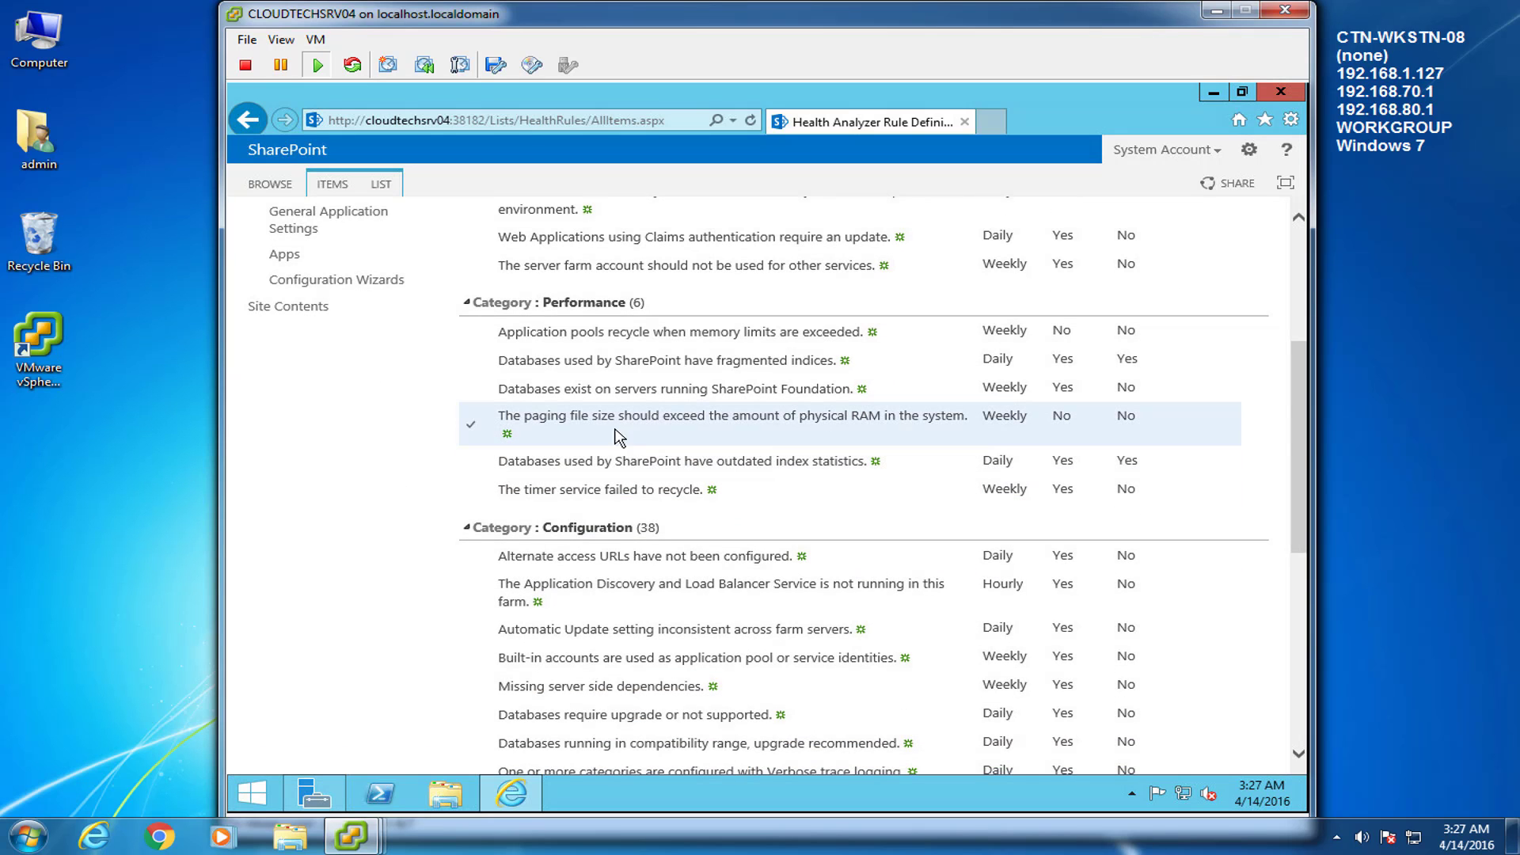
{"action": "left_click", "coordinate": [596, 421]}
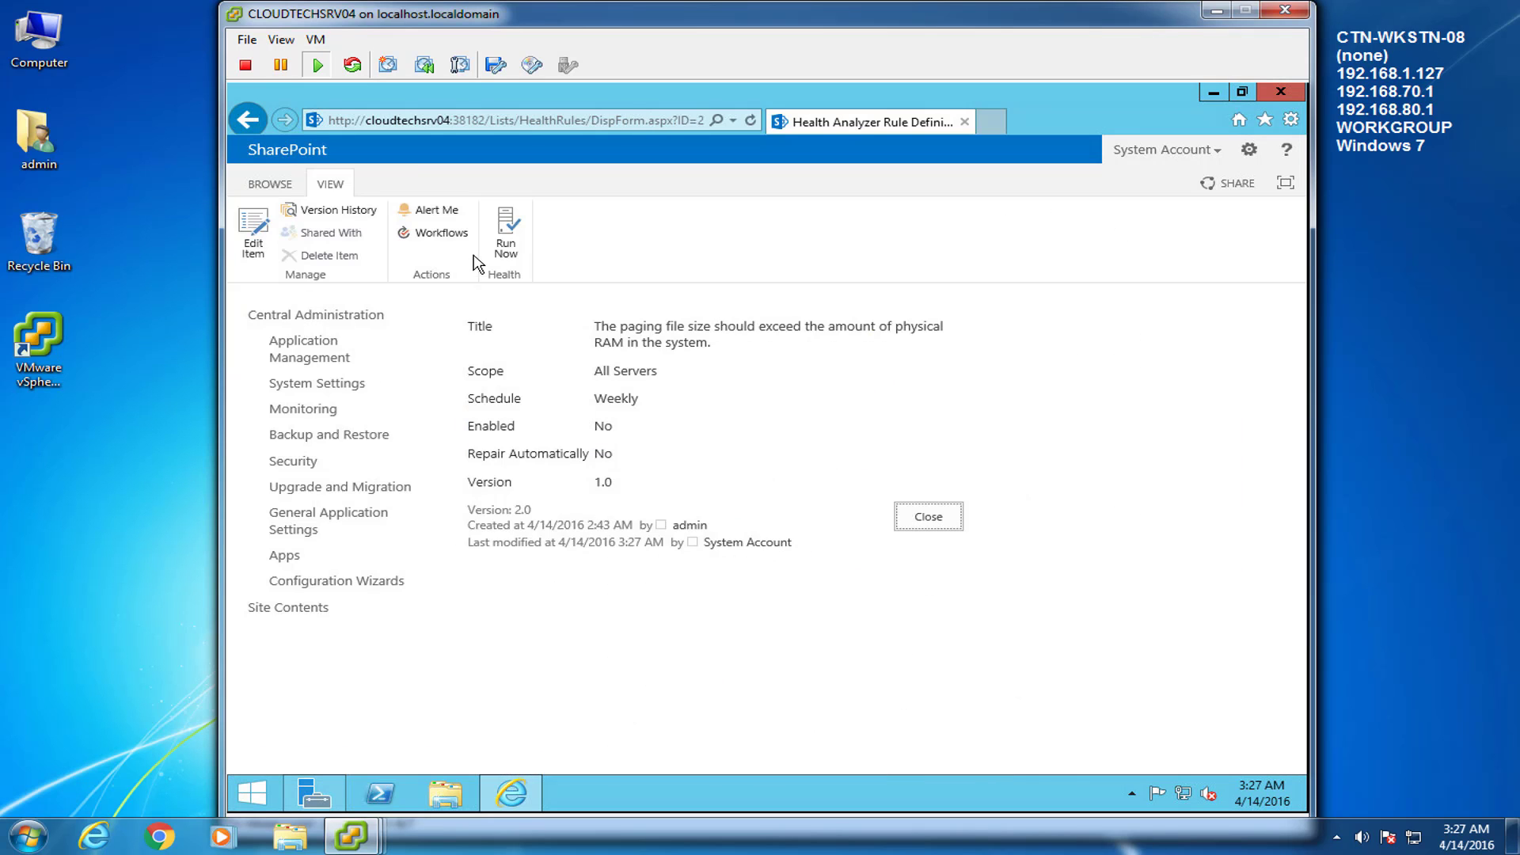
Uncheck Enabled on 'The timer service failed to recycle.' rule, save, recheck it, and close
{"action": "left_click", "coordinate": [924, 520]}
{"action": "left_click_drag", "start_coordinate": [1300, 308], "coordinate": [1304, 429]}
{"action": "left_click", "coordinate": [577, 457]}
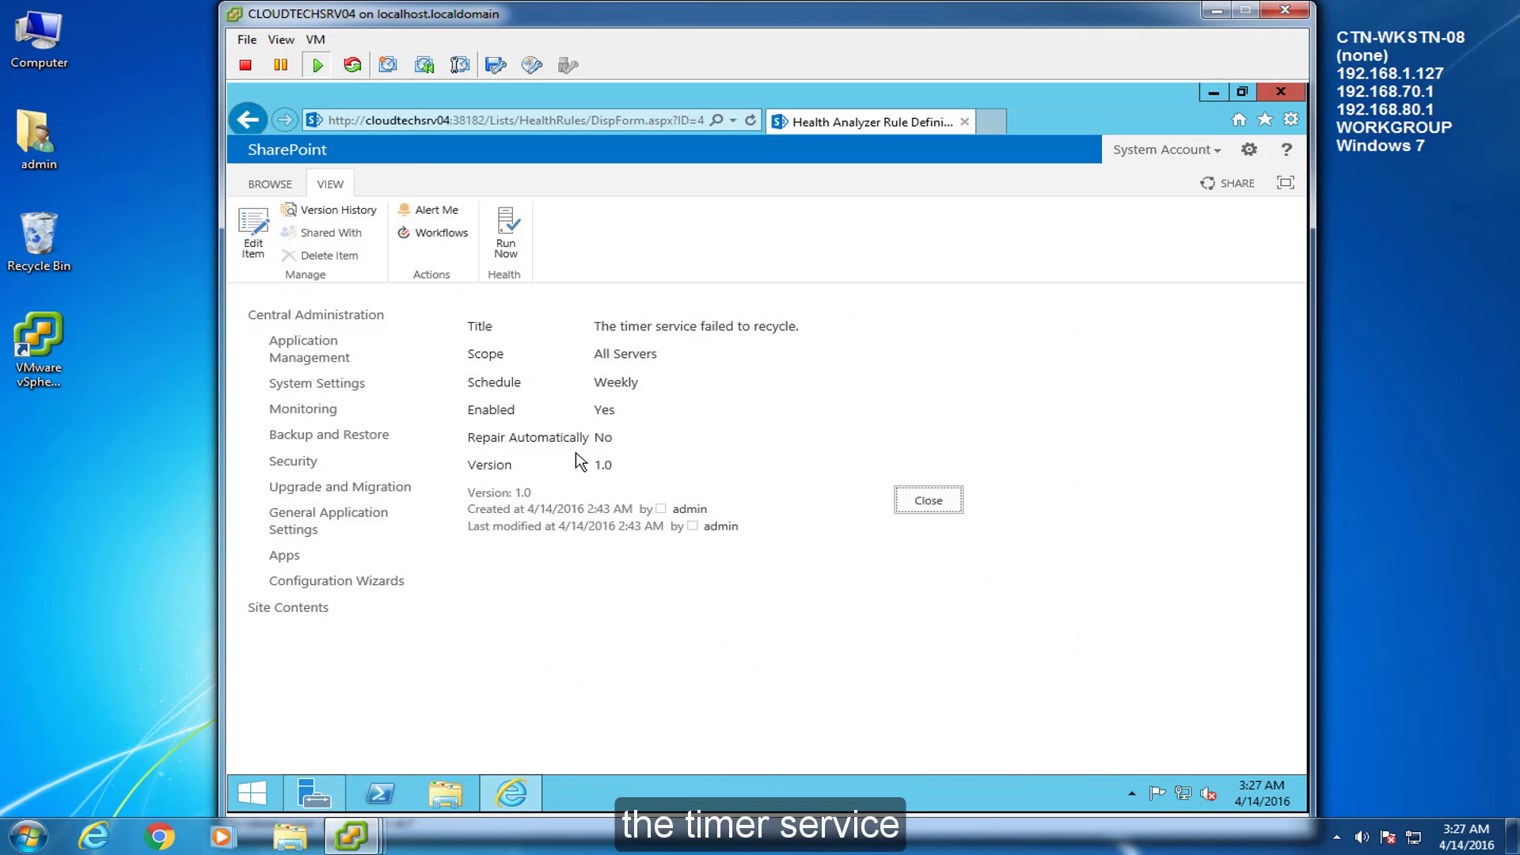
{"action": "left_click", "coordinate": [251, 224]}
{"action": "left_click", "coordinate": [613, 506]}
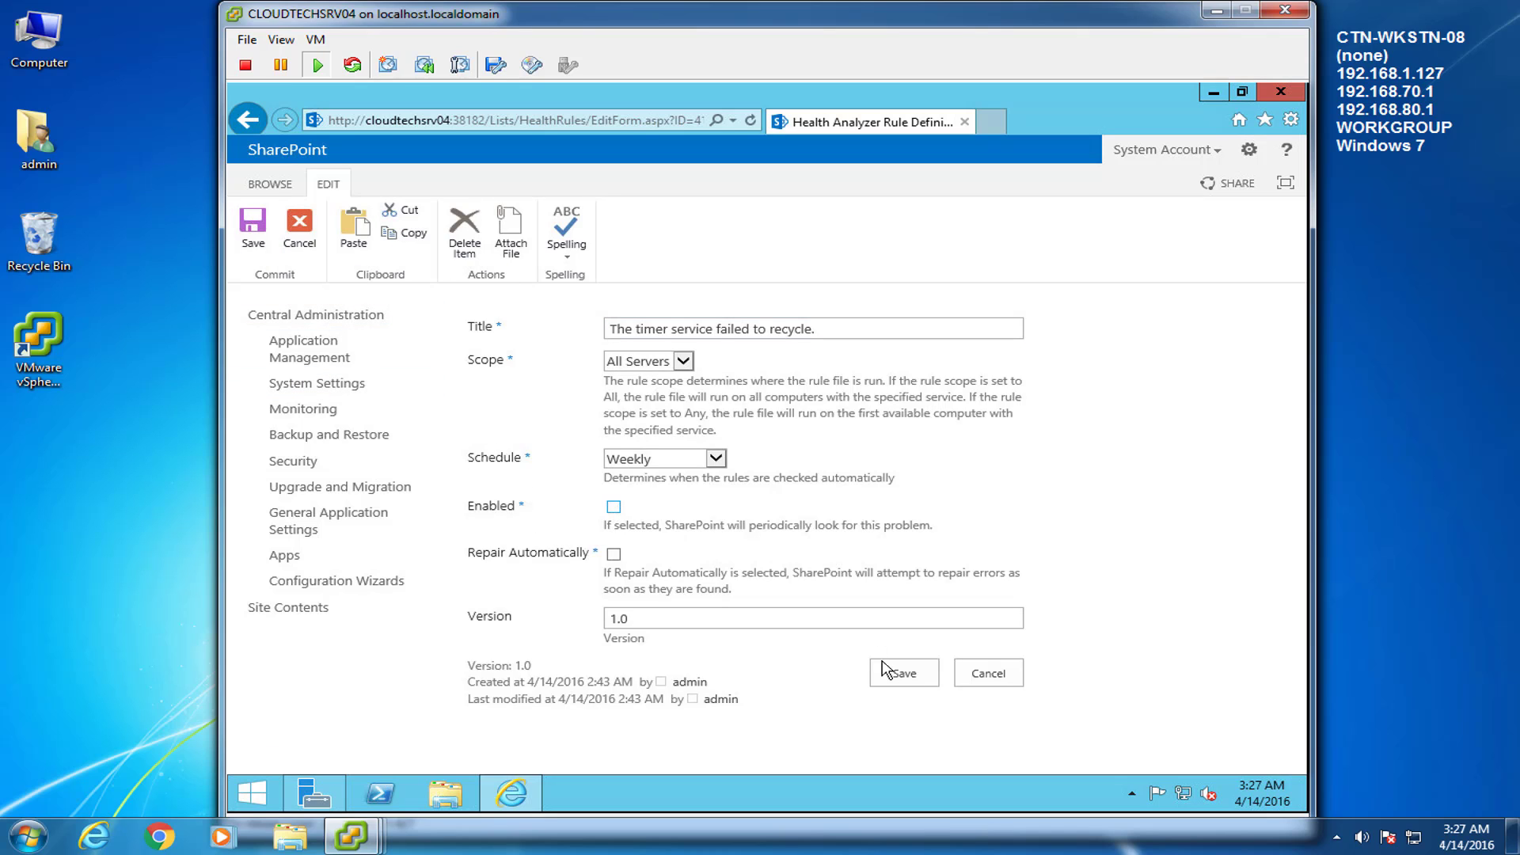
{"action": "left_click", "coordinate": [904, 674]}
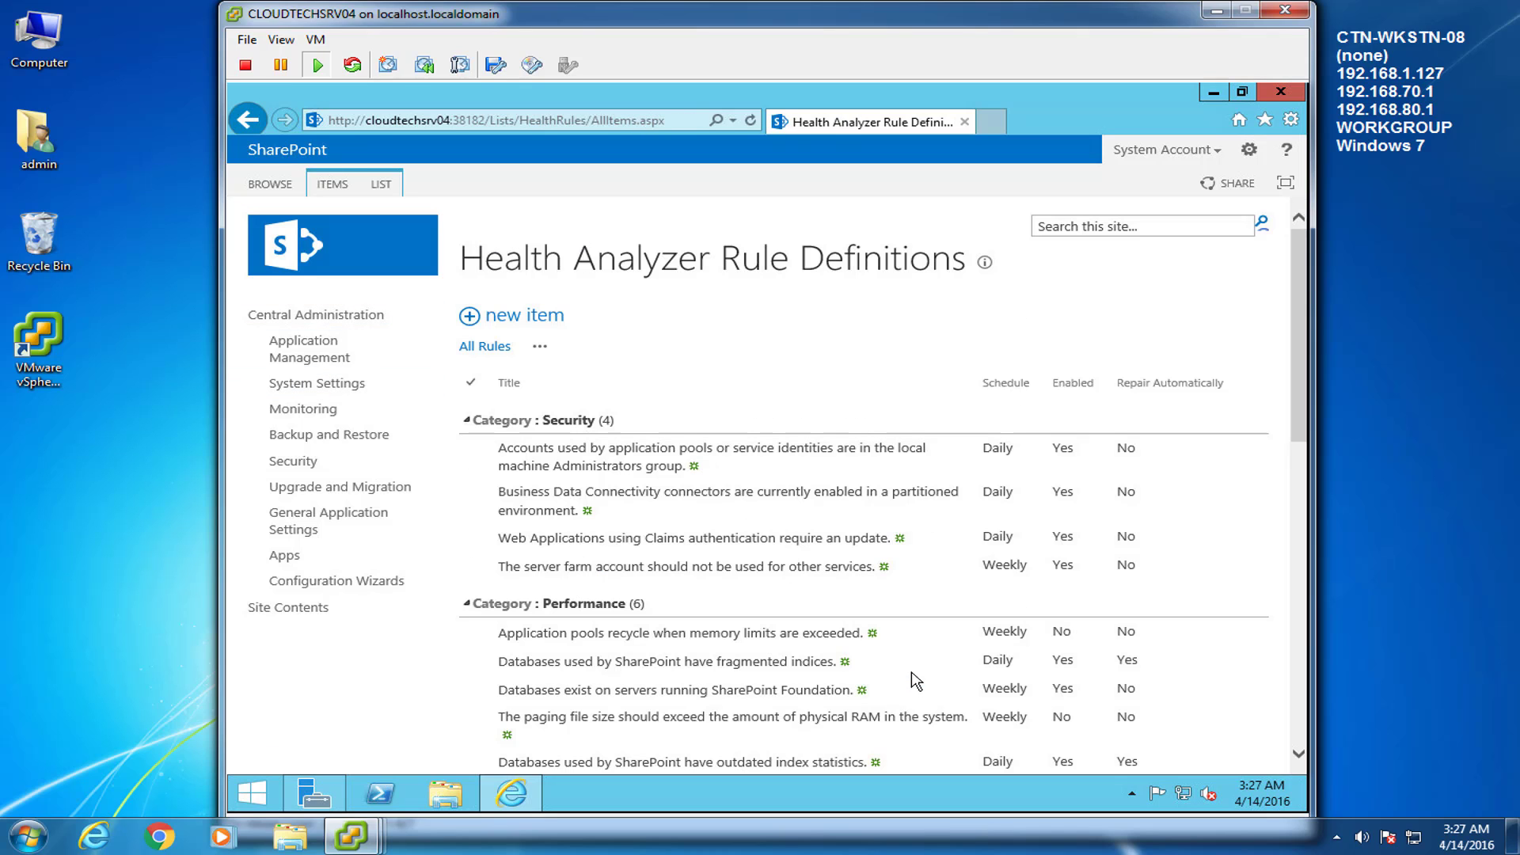
{"action": "left_click_drag", "start_coordinate": [1300, 318], "coordinate": [1299, 458]}
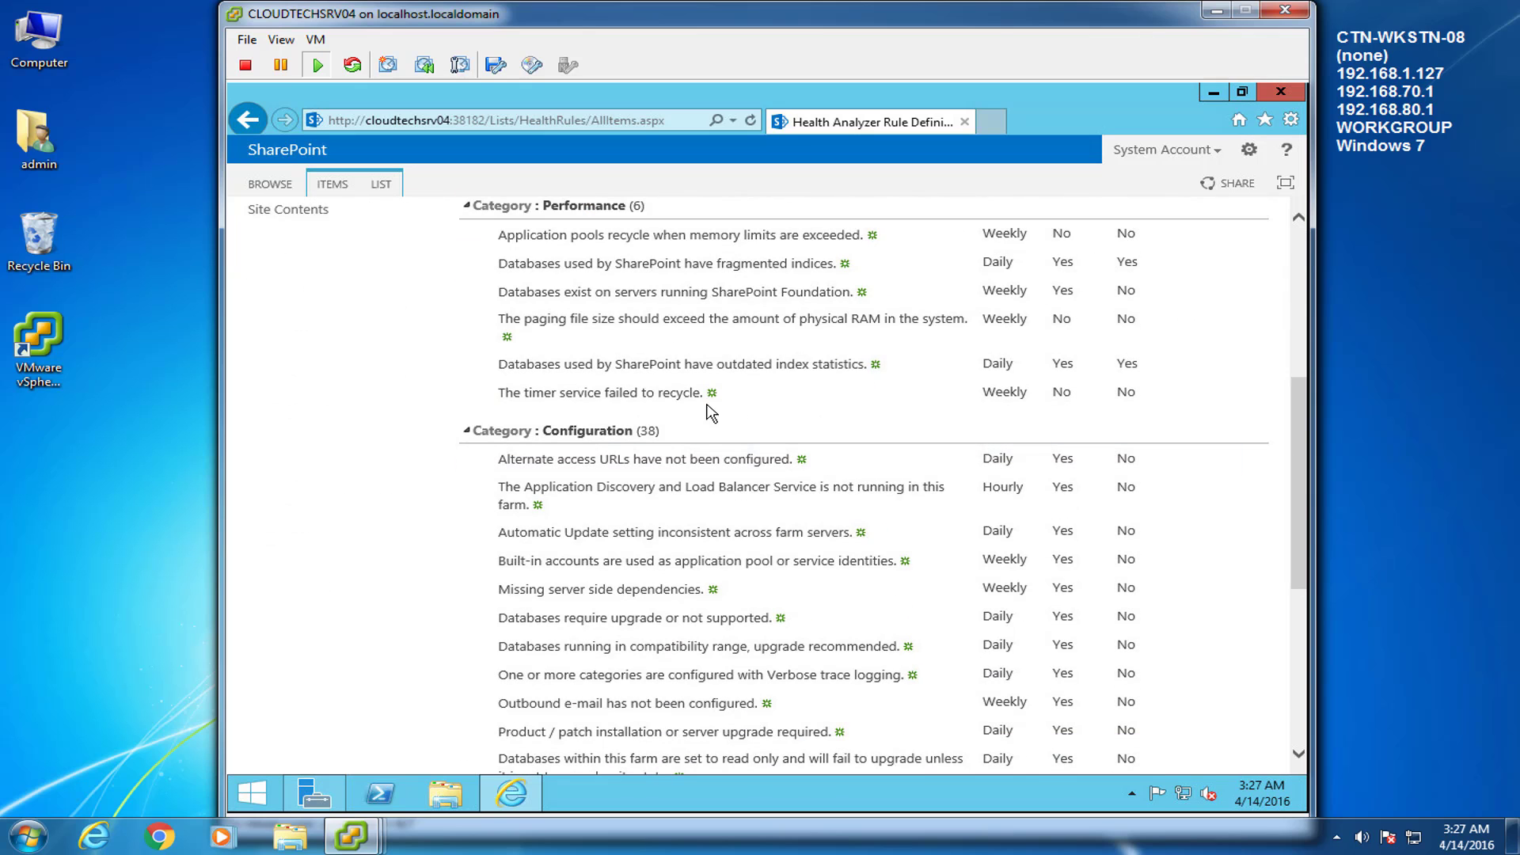
{"action": "left_click", "coordinate": [549, 396]}
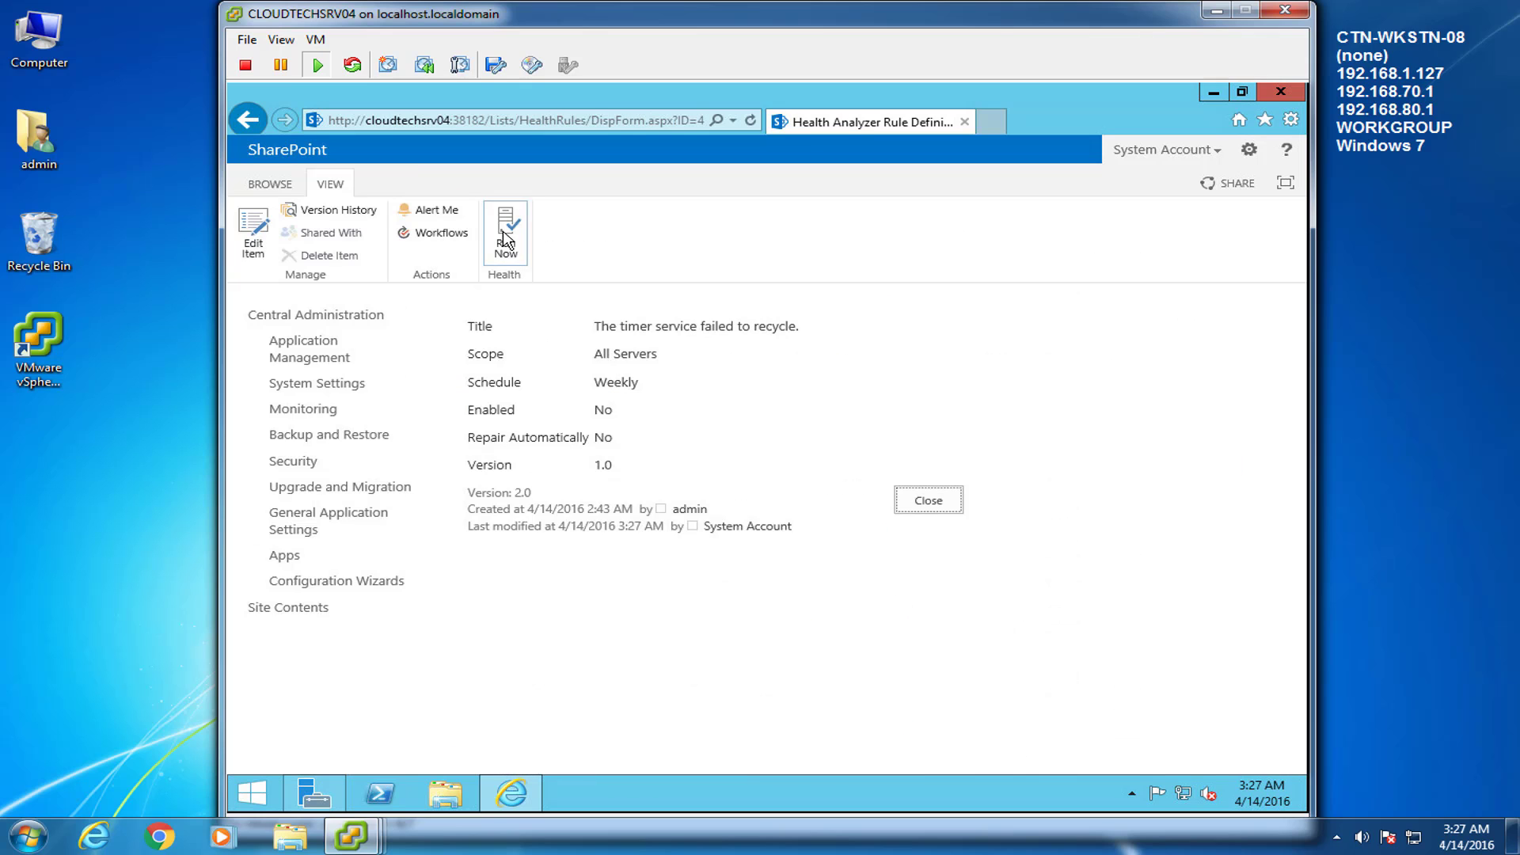
{"action": "left_click", "coordinate": [932, 500]}
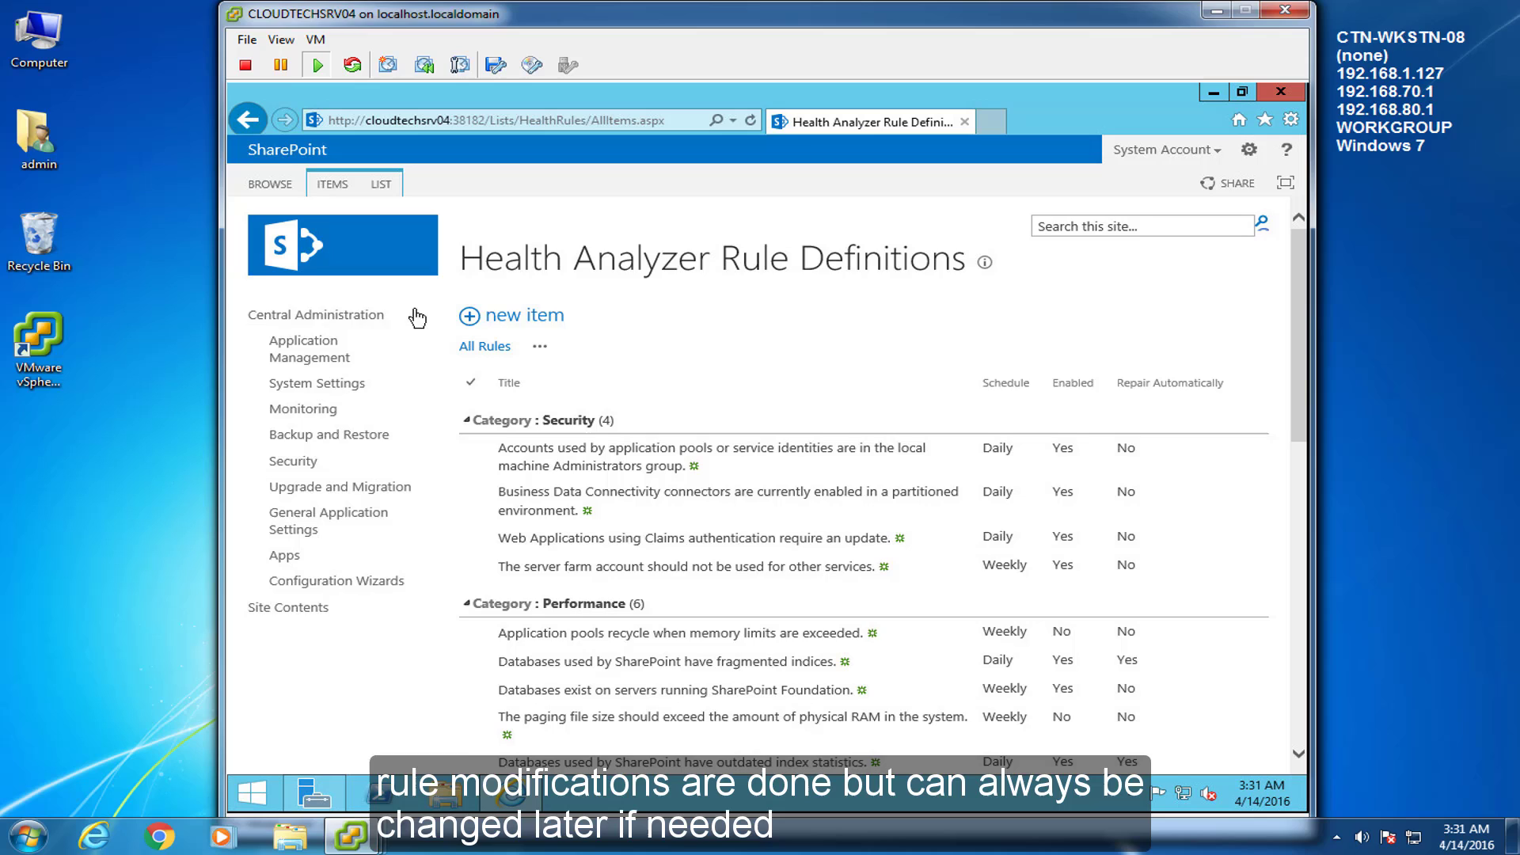
Under Site settings > Site collection administrators, add spAdmin alongside admin
{"action": "left_click", "coordinate": [380, 314]}
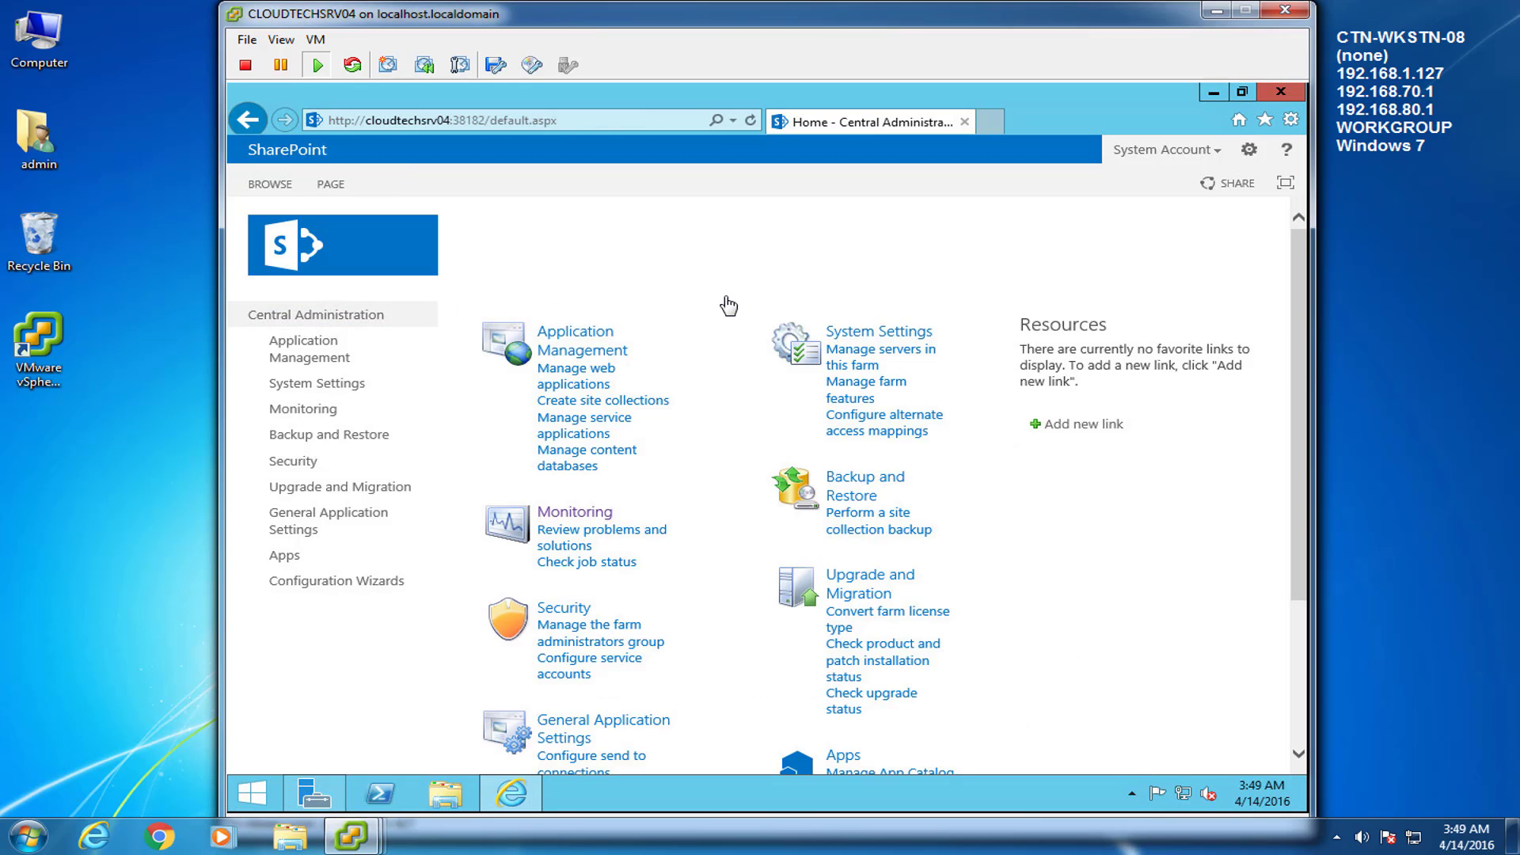
{"action": "left_click", "coordinate": [1249, 150]}
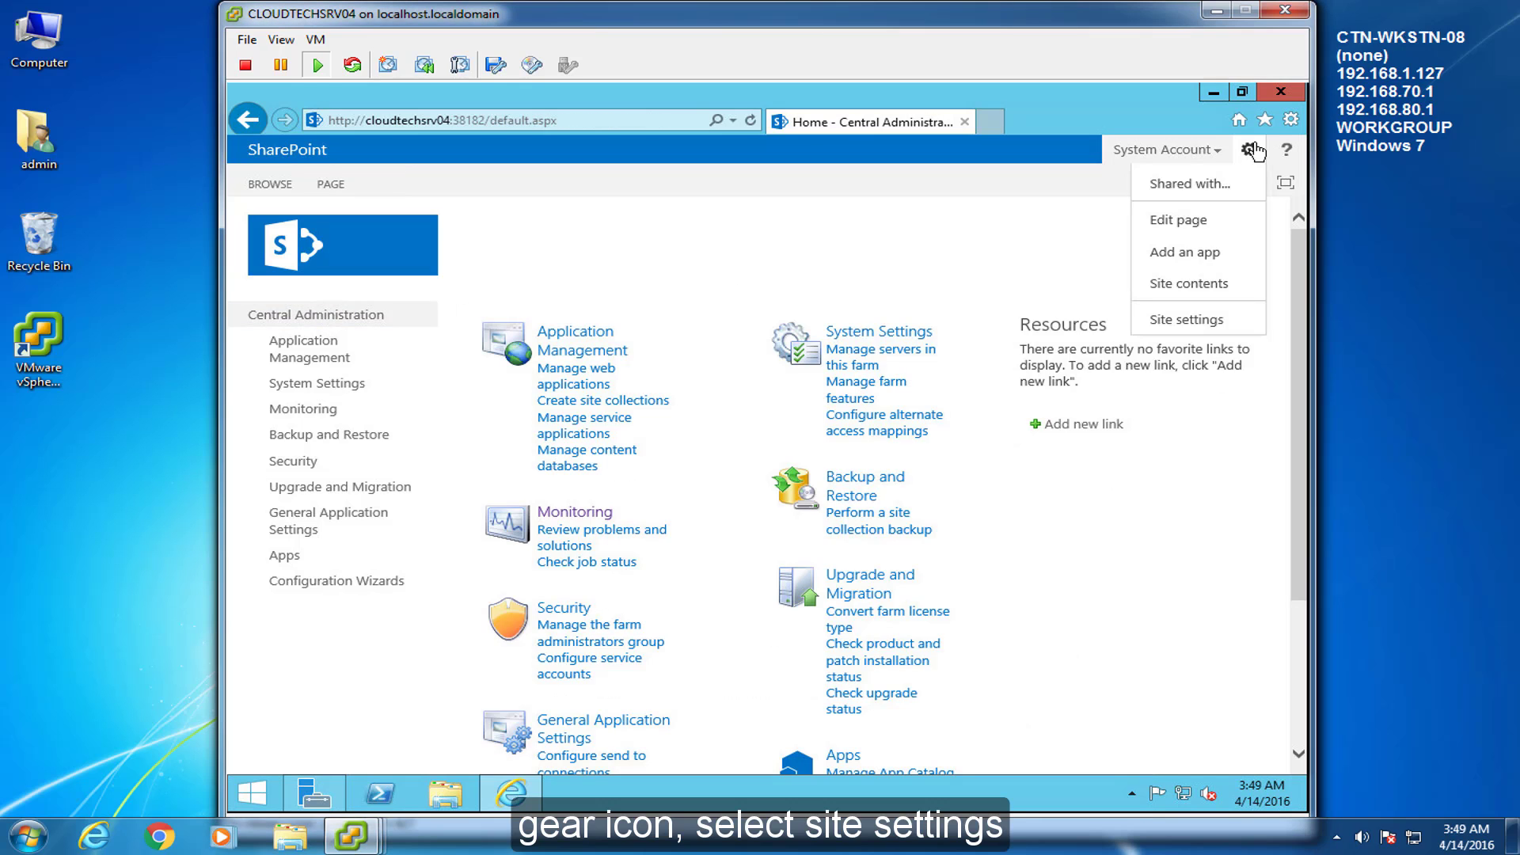
{"action": "left_click", "coordinate": [1217, 320]}
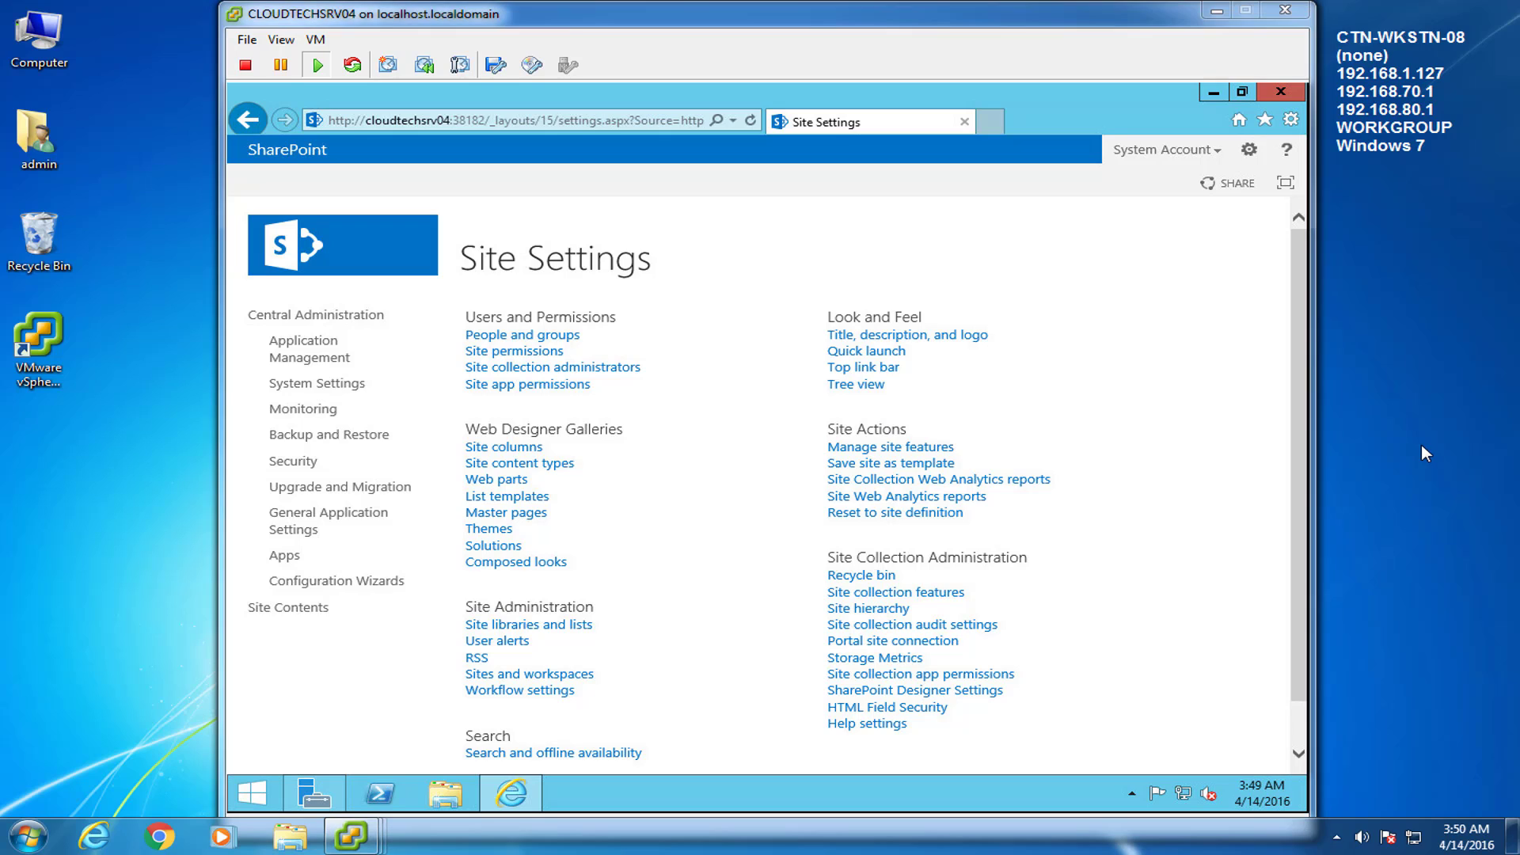
{"action": "left_click", "coordinate": [712, 322]}
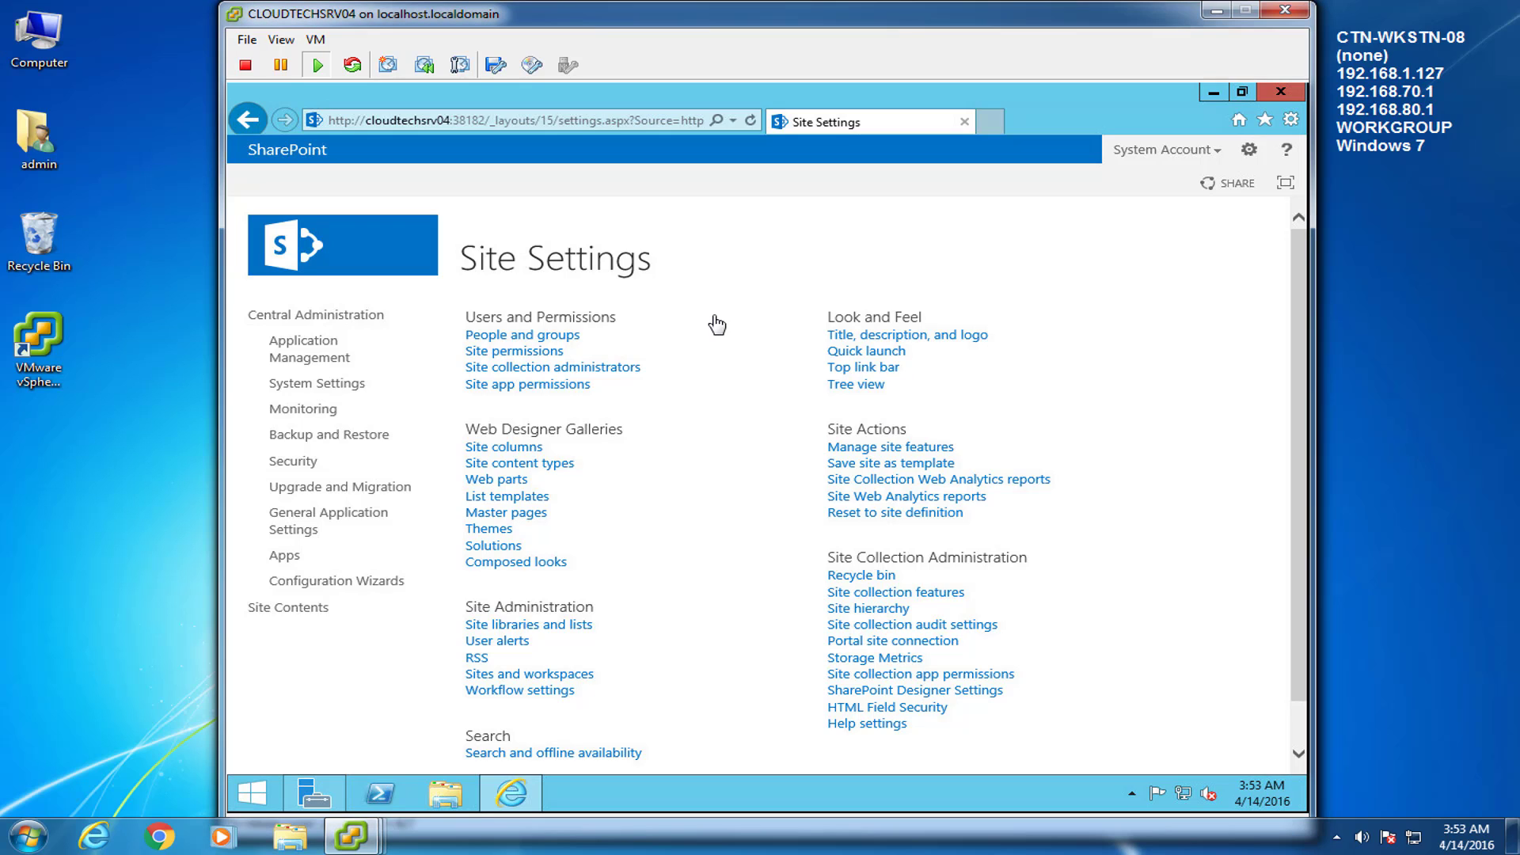
{"action": "left_click", "coordinate": [507, 370]}
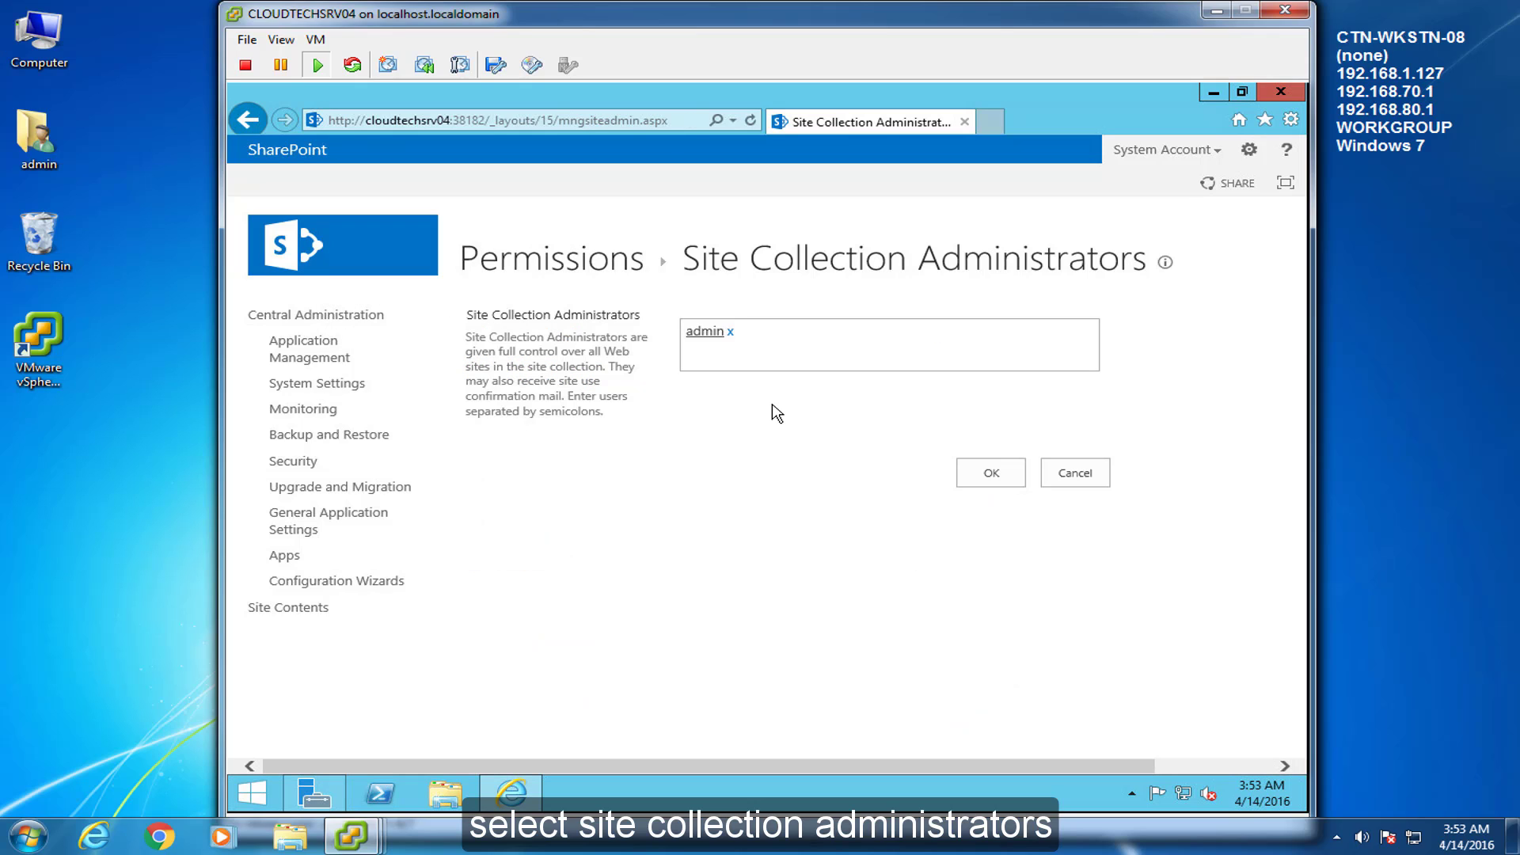
{"action": "left_click", "coordinate": [797, 342]}
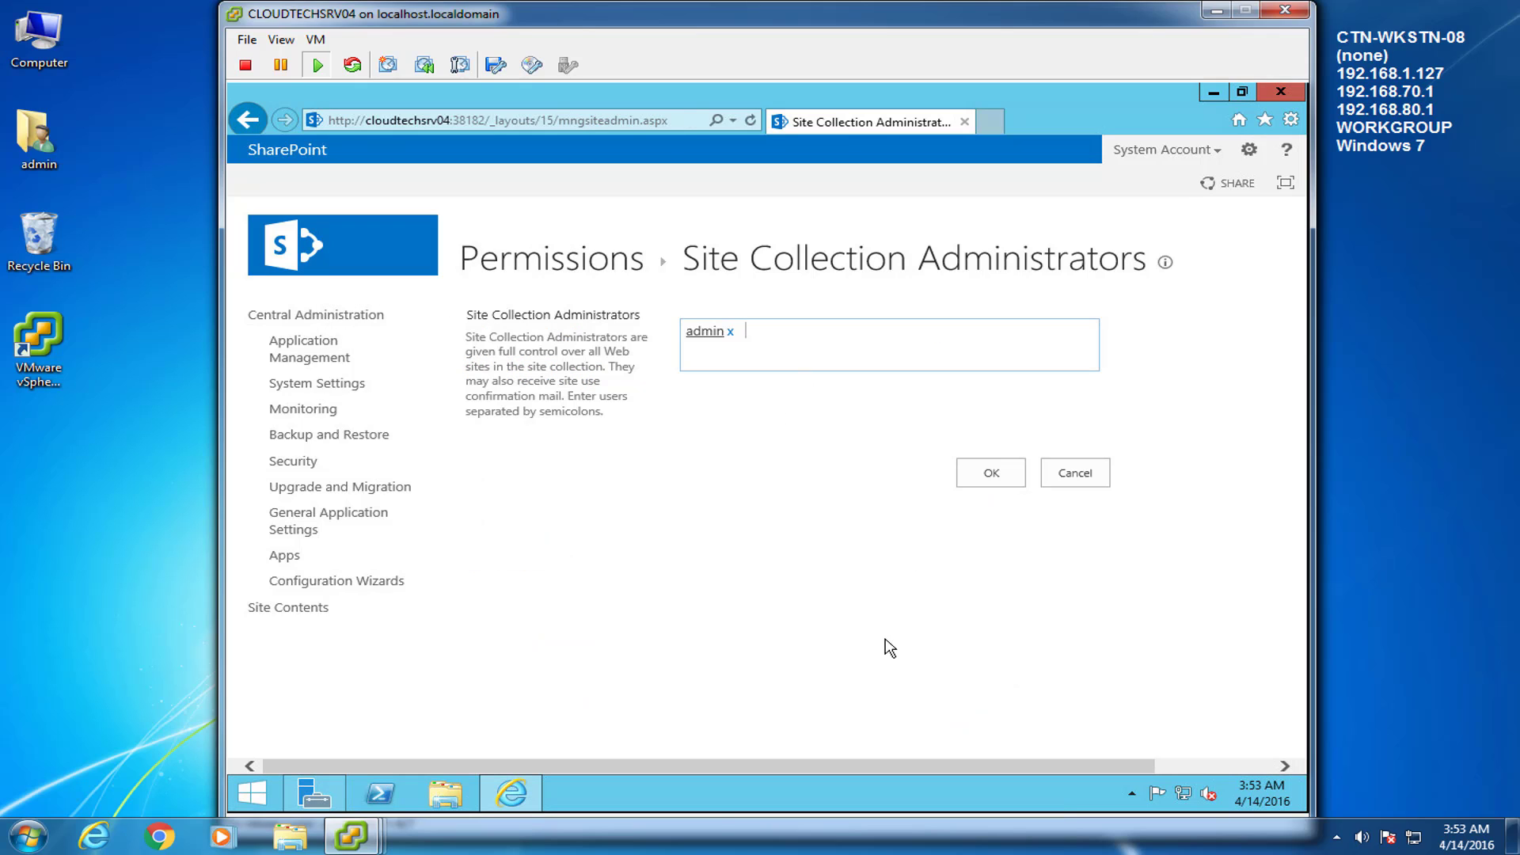
{"action": "type", "text": "spadmin"}
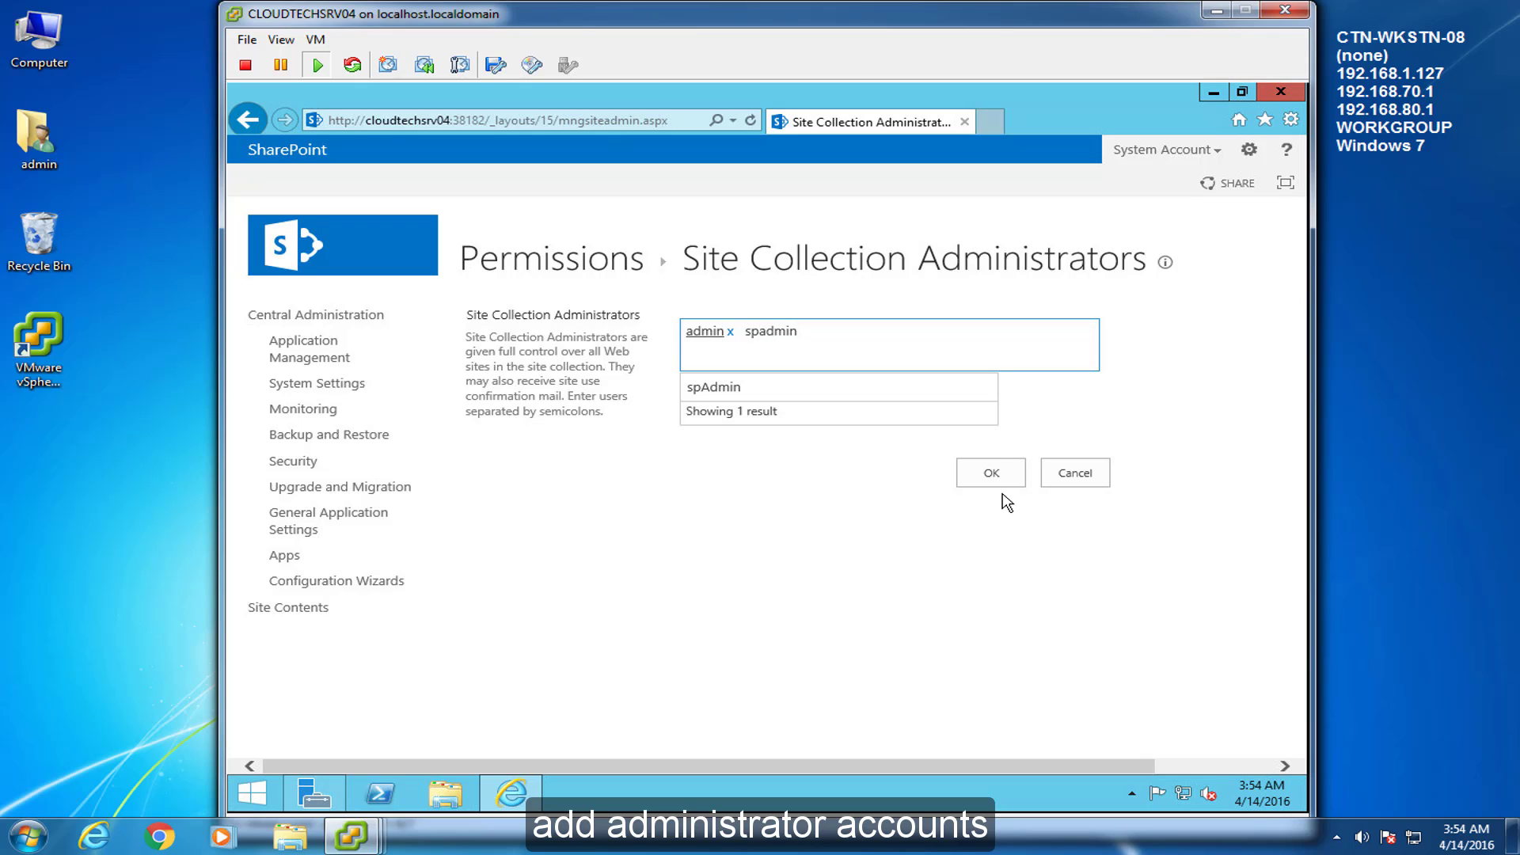
{"action": "left_click", "coordinate": [723, 392]}
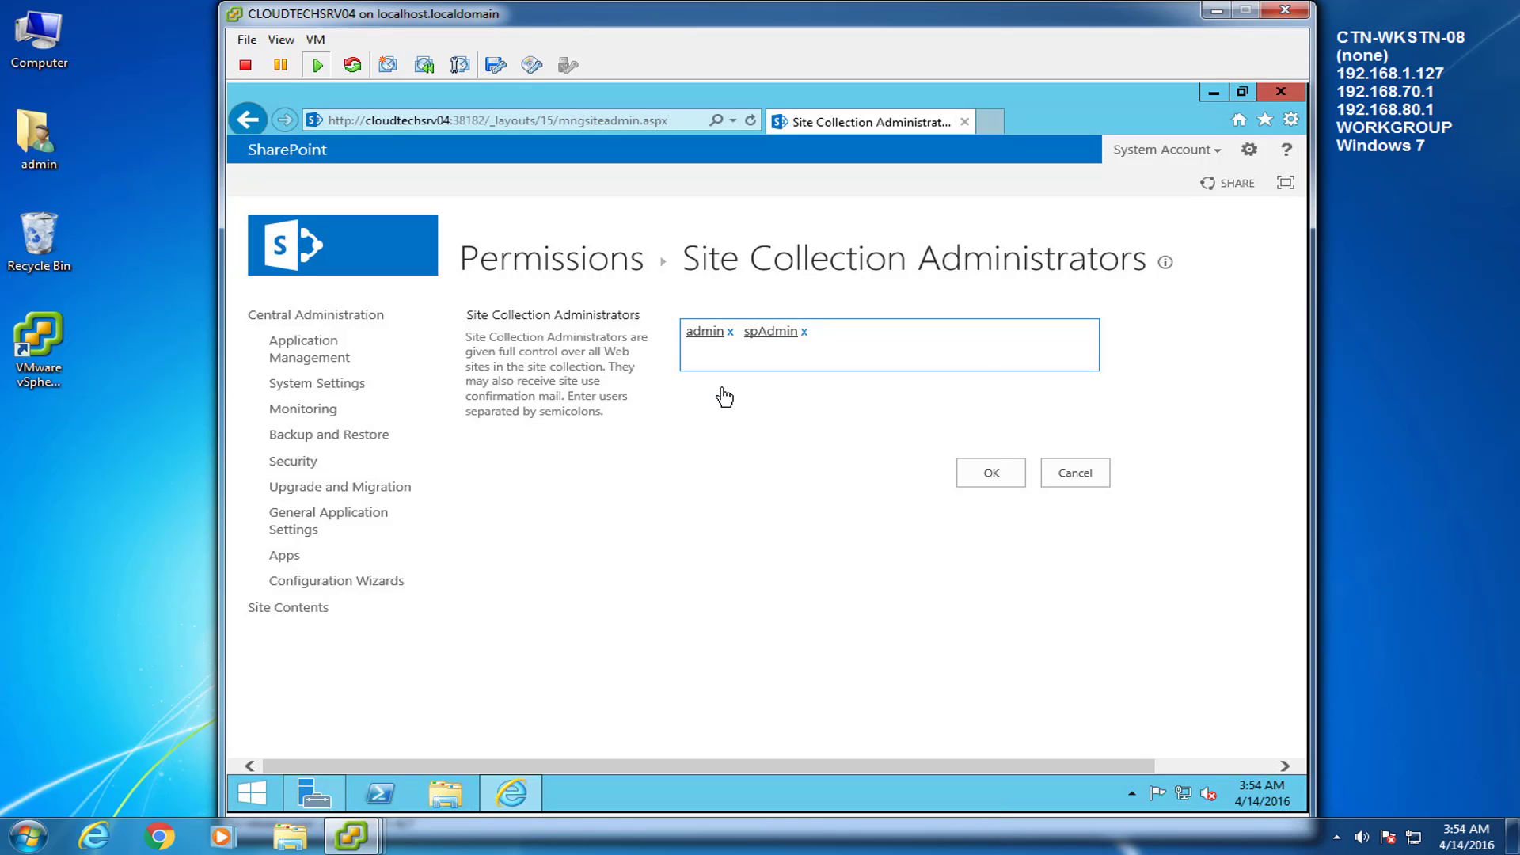
Save the Site Collection Administrators change and list all groups under People and groups
{"action": "left_click", "coordinate": [1020, 477]}
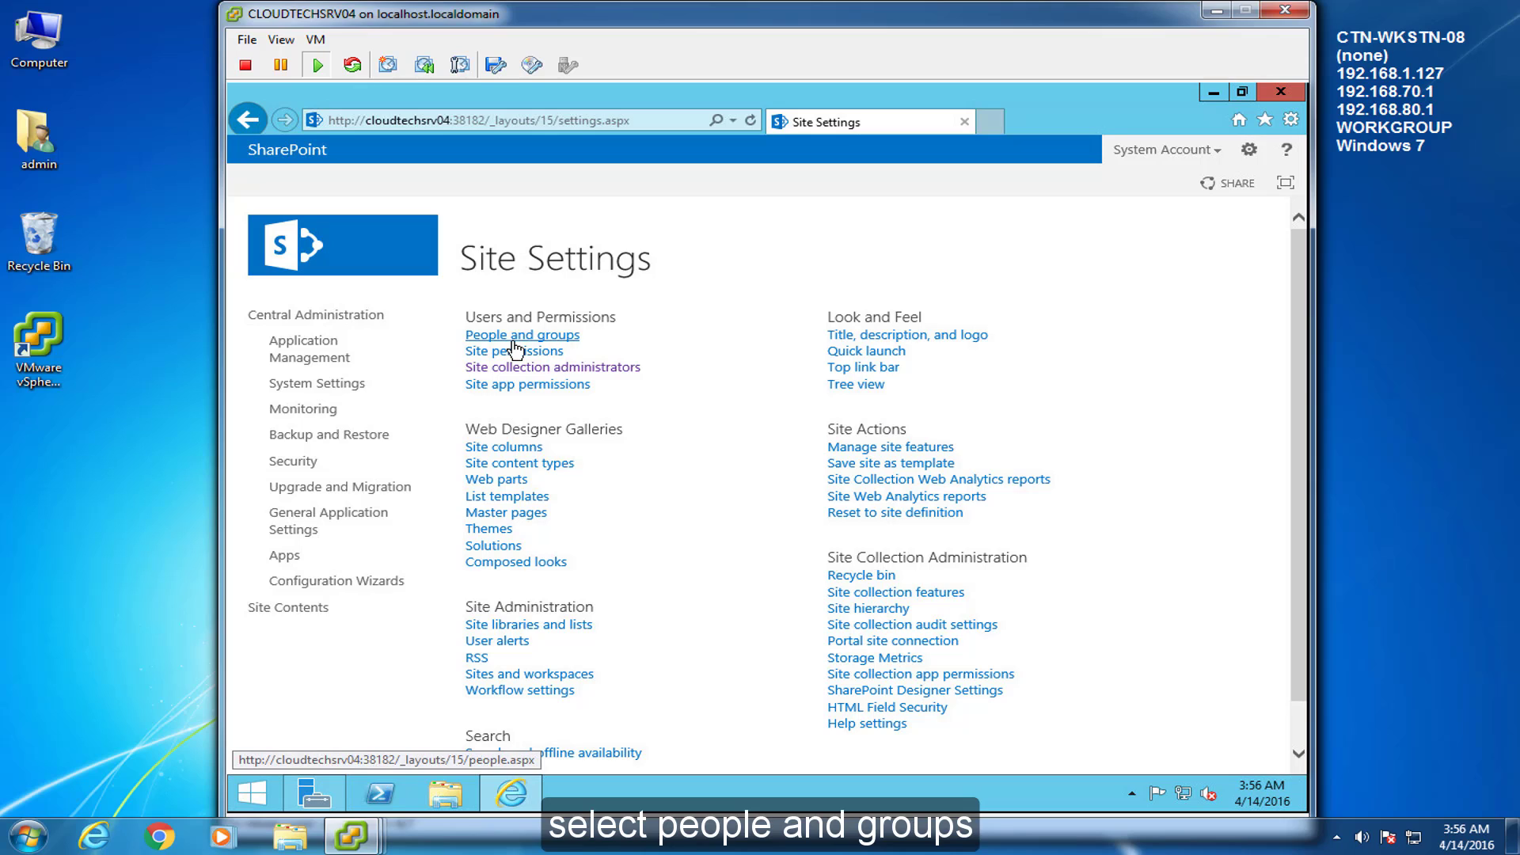
{"action": "left_click", "coordinate": [513, 340]}
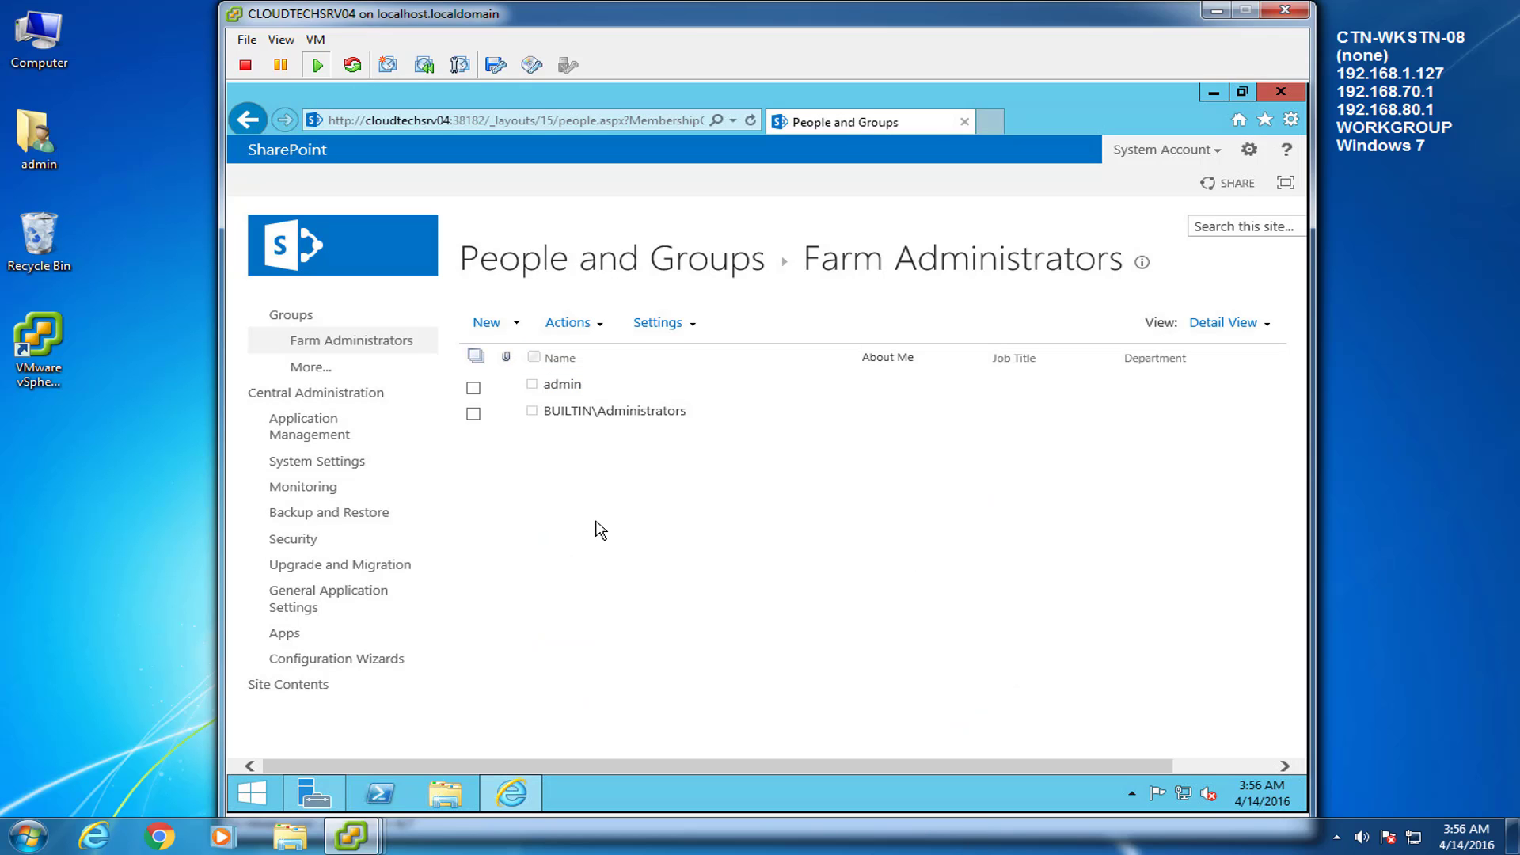
{"action": "left_click", "coordinate": [320, 369]}
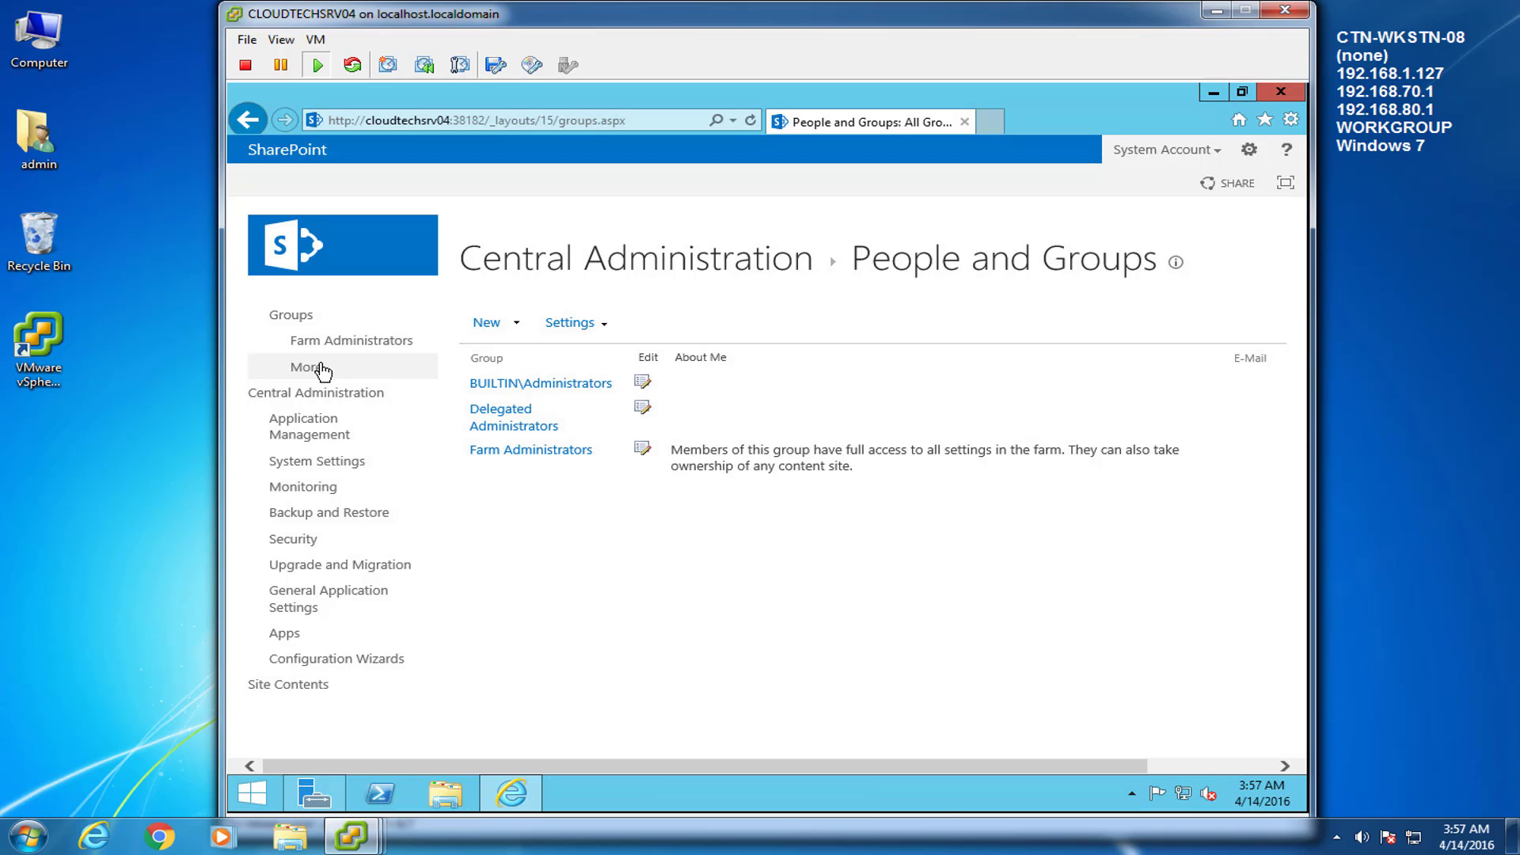
{"action": "left_click", "coordinate": [515, 321]}
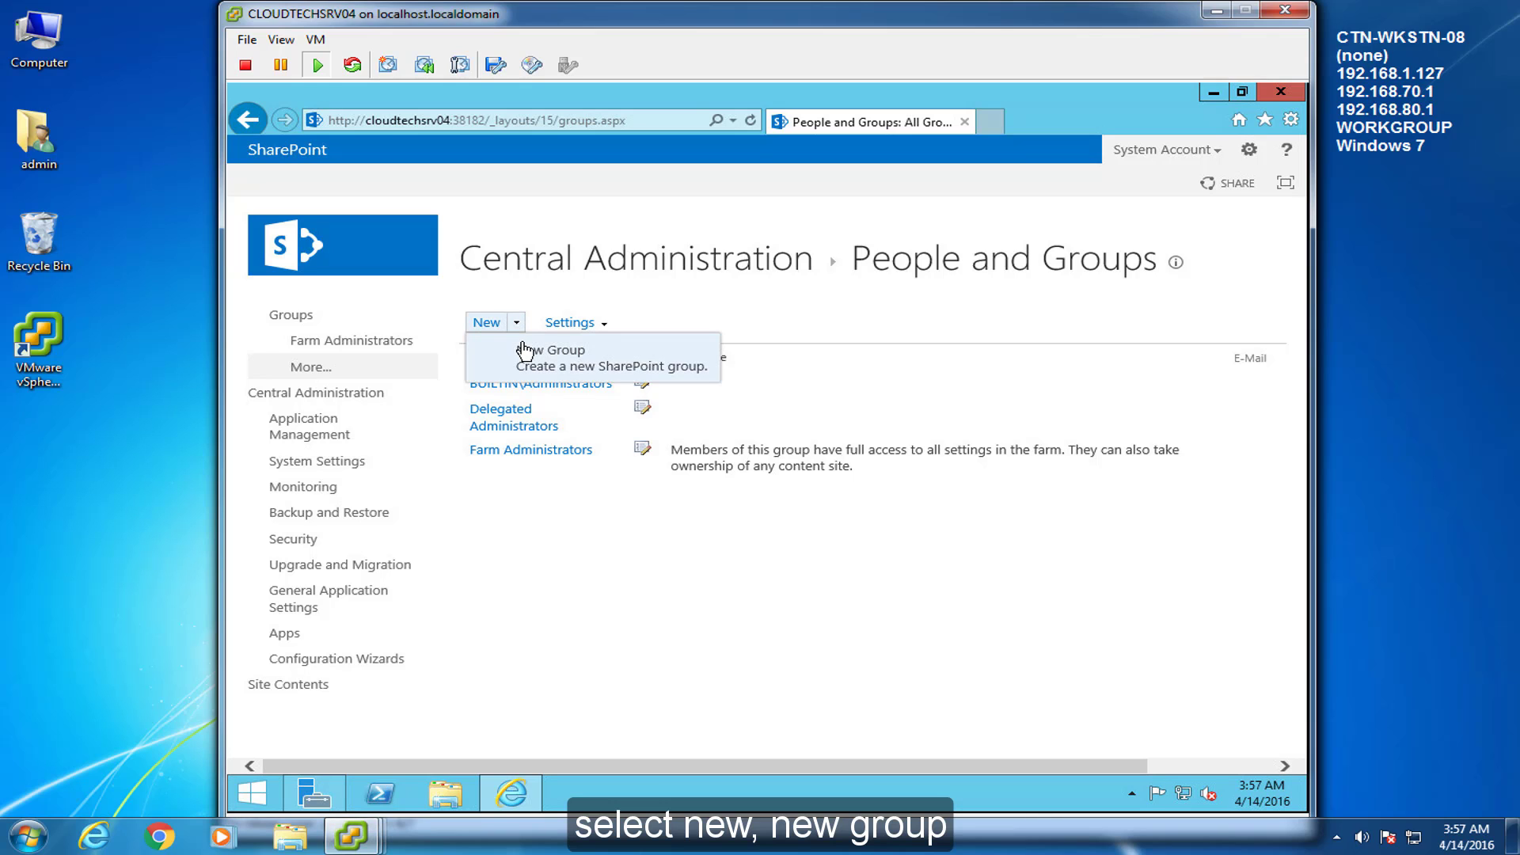
Name the new group 'SP 2013 Owners' with a full control description for SP2013
{"action": "left_click", "coordinate": [525, 351]}
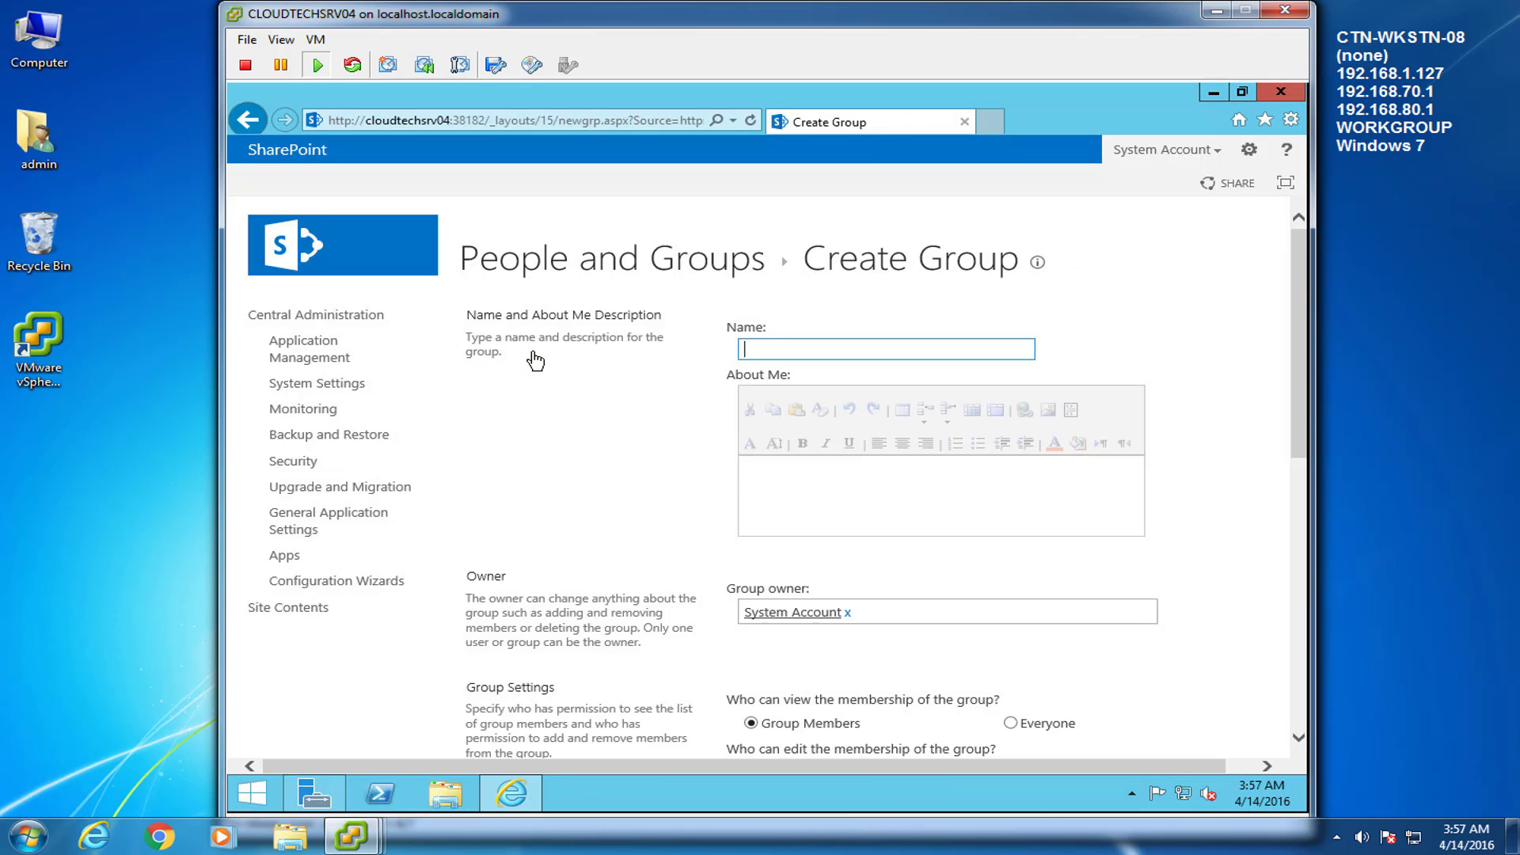
{"action": "type", "text": "SP 2013 Owners"}
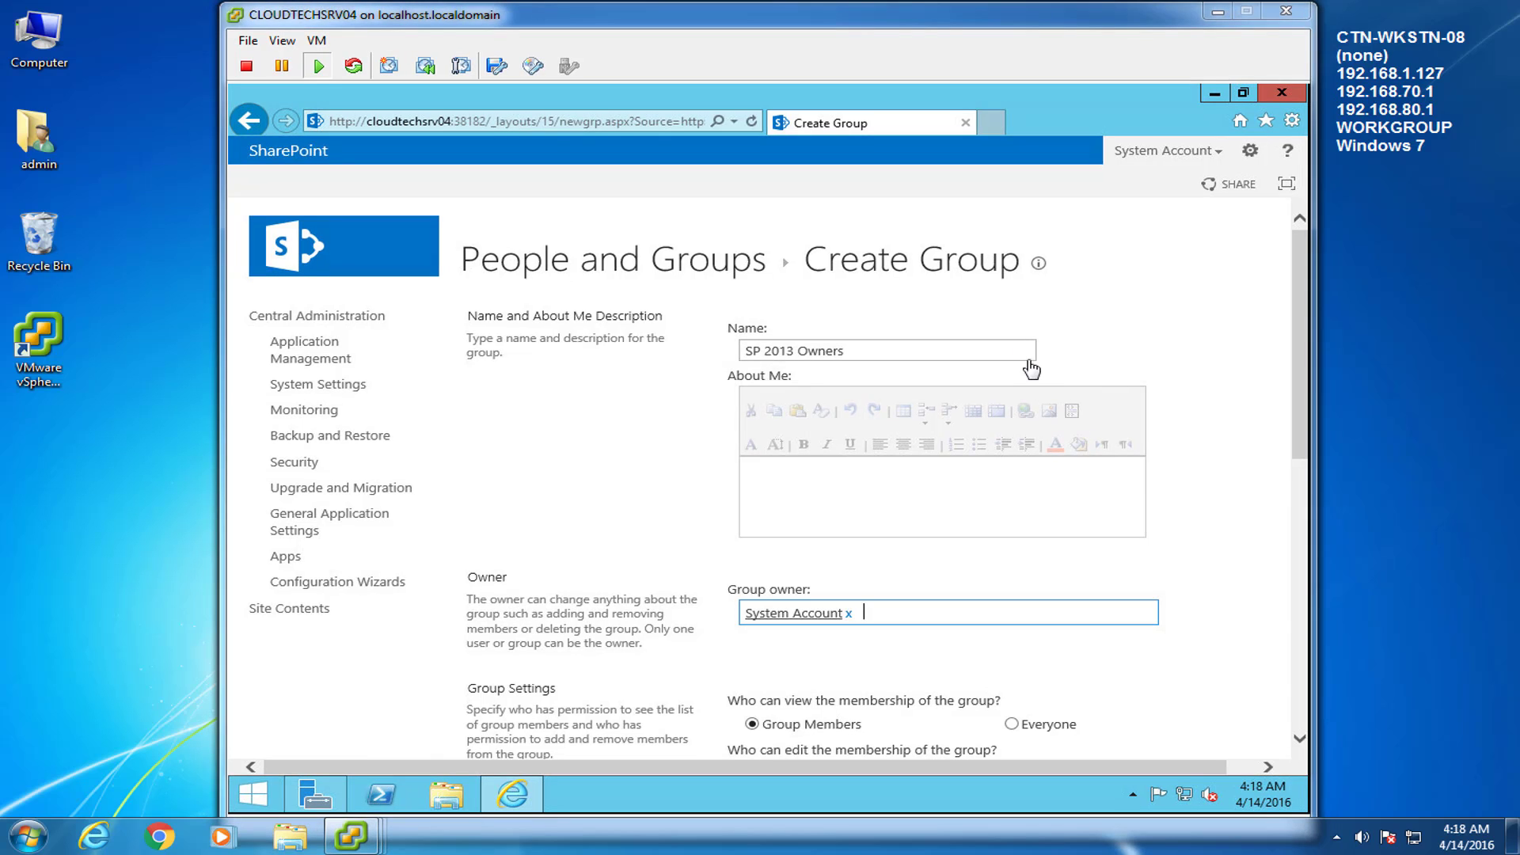
{"action": "left_click", "coordinate": [1021, 349]}
{"action": "left_click", "coordinate": [936, 492]}
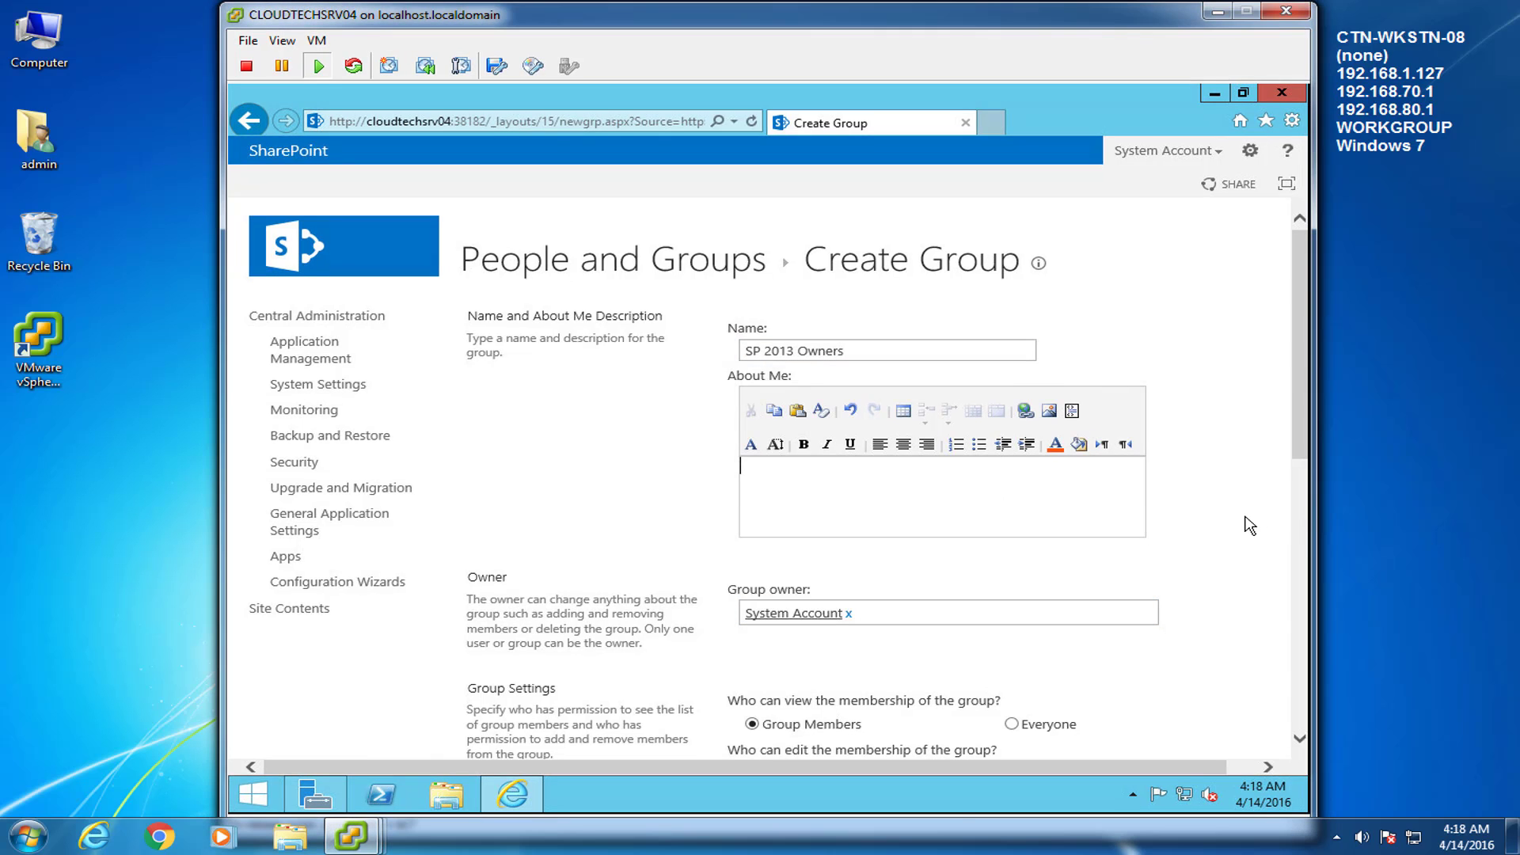
{"action": "type", "text": "This group grants people full control permissions to the SharePoint site: SP2013"}
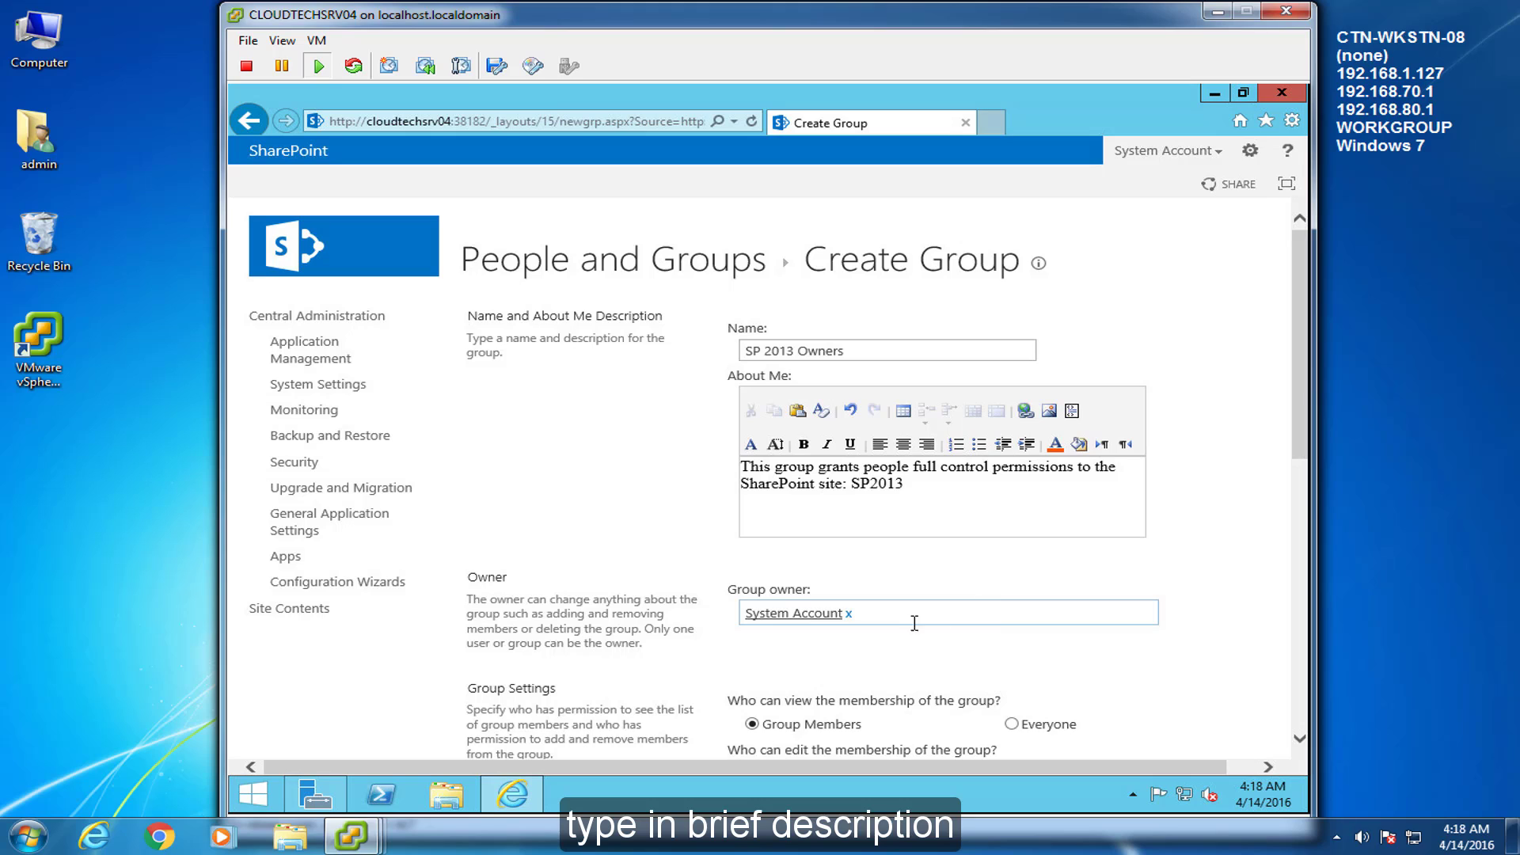
Replace System Account with spAdmin as the group owner
{"action": "left_click", "coordinate": [908, 622]}
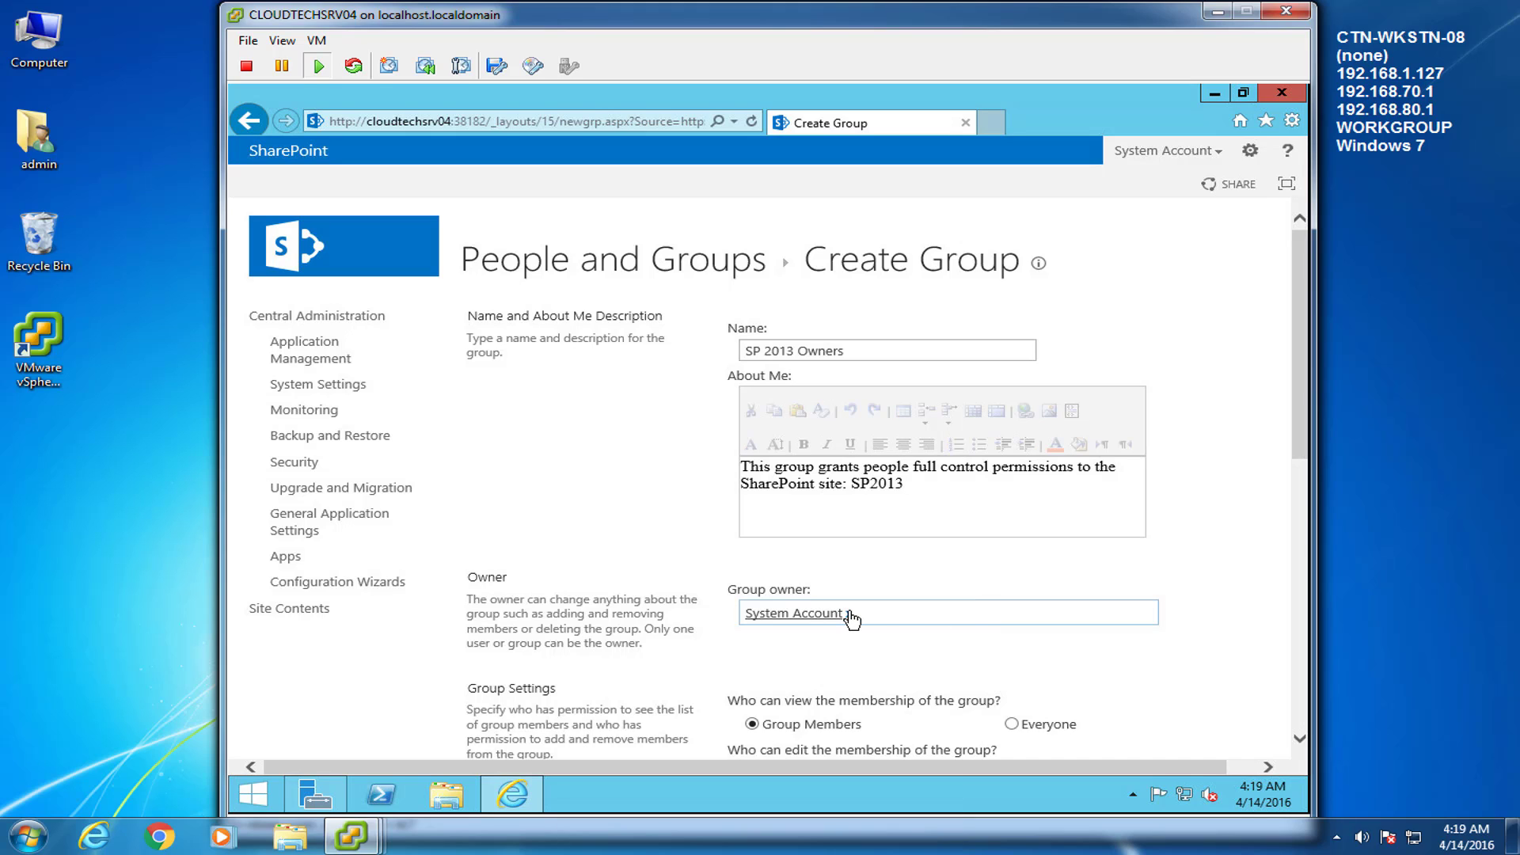
{"action": "left_click", "coordinate": [849, 615]}
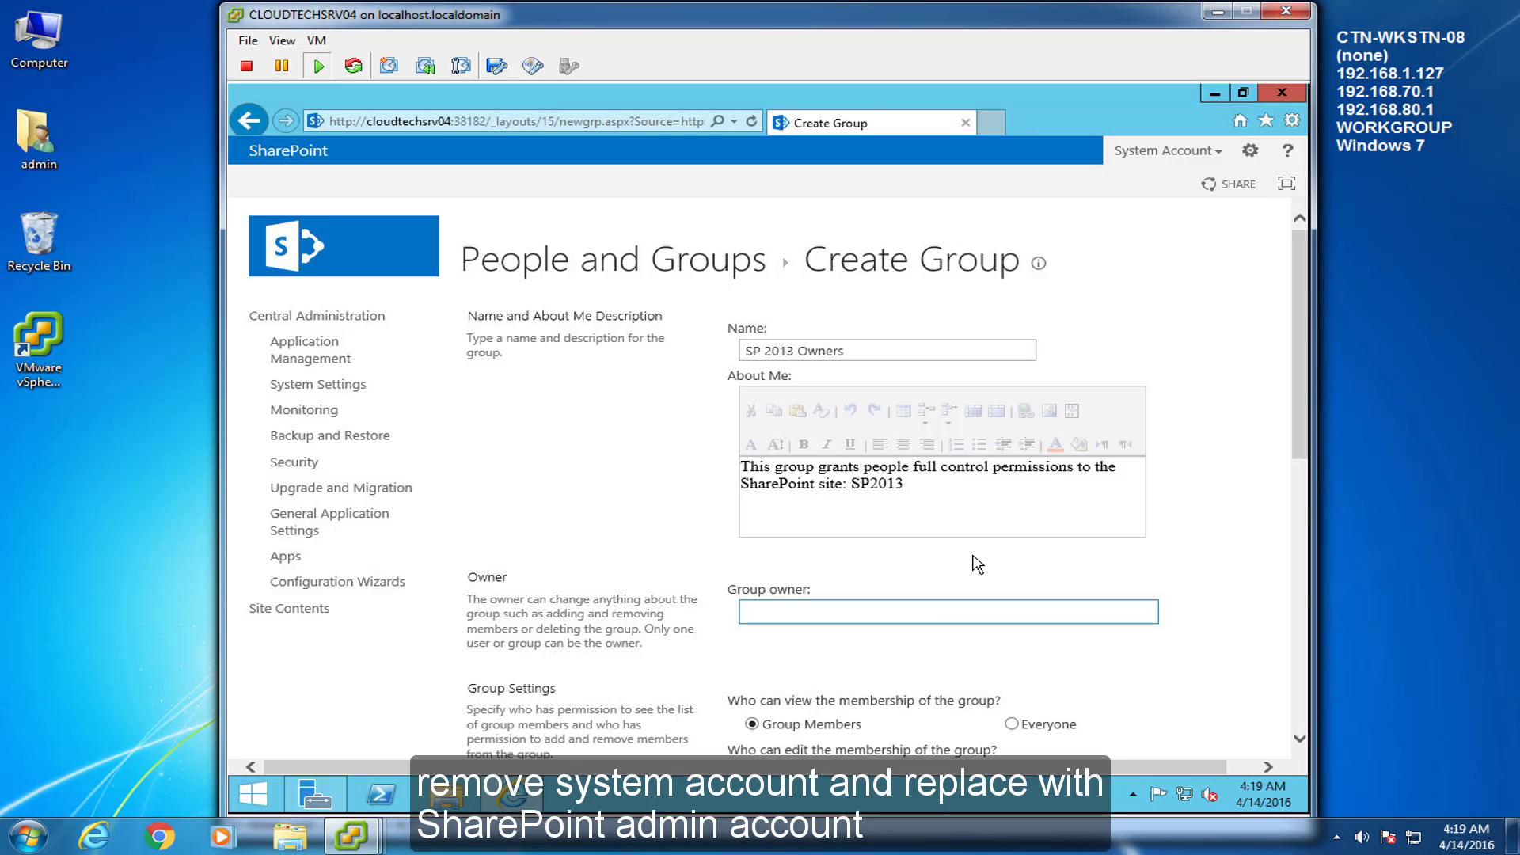
{"action": "type", "text": "spadmin"}
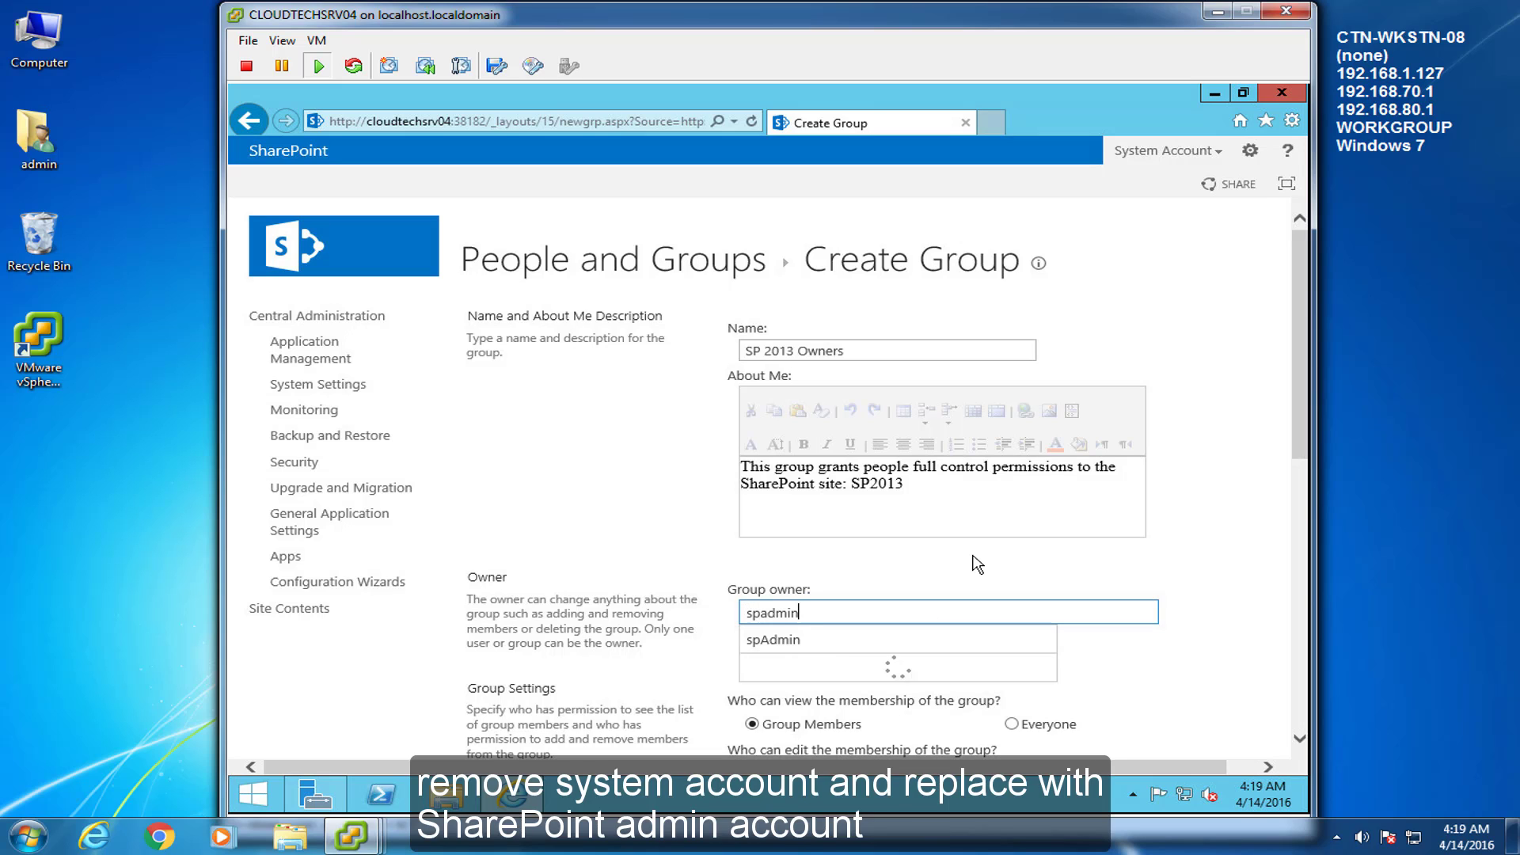
{"action": "left_click", "coordinate": [768, 640]}
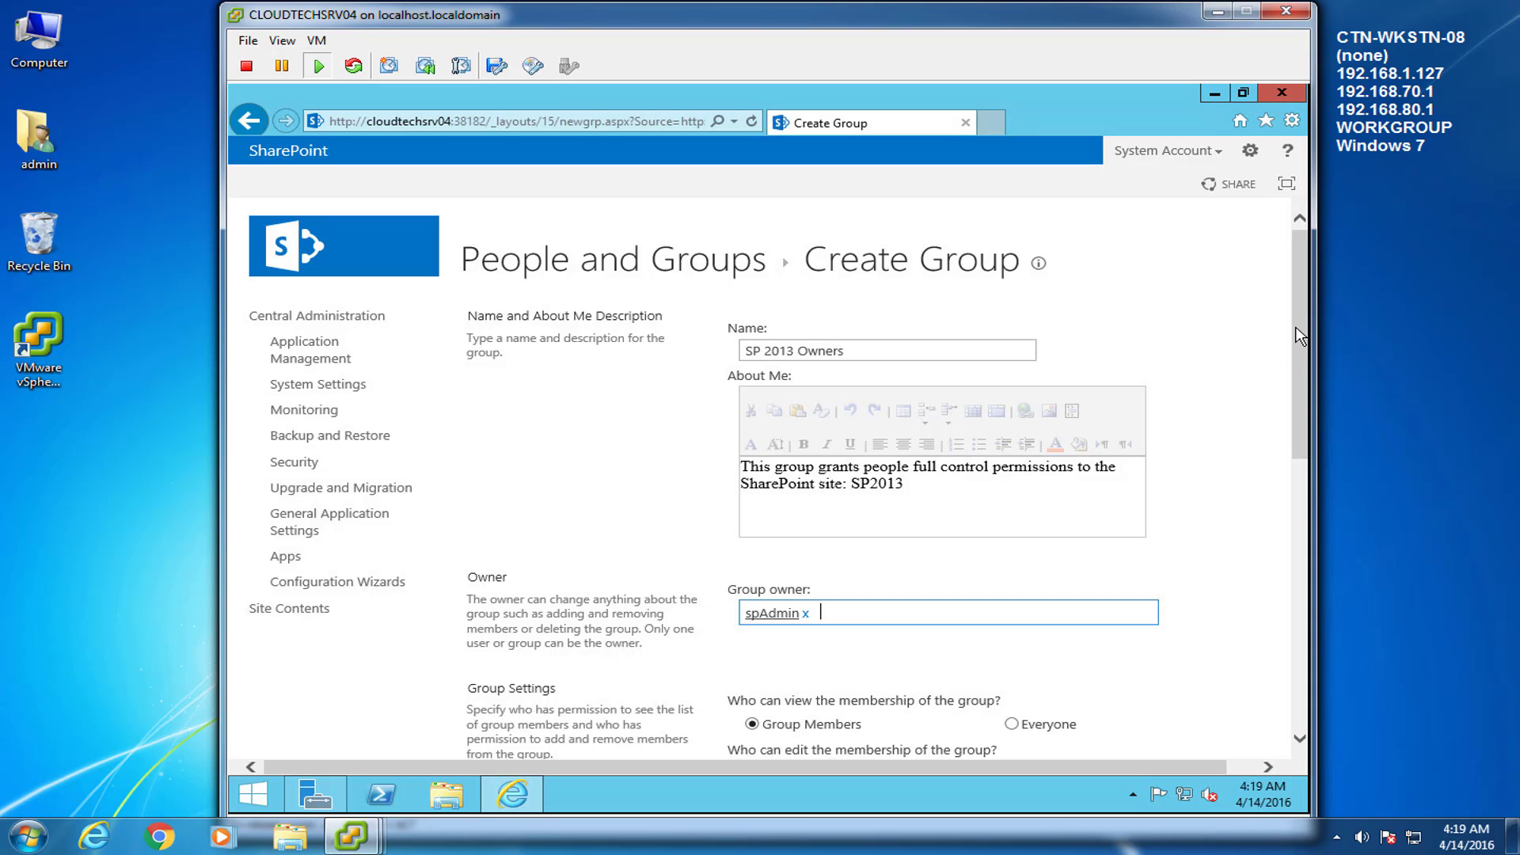
Grant Full Control, Design, Edit, Contribute and Read permissions and create the group
{"action": "left_click_drag", "start_coordinate": [1299, 336], "coordinate": [1300, 525]}
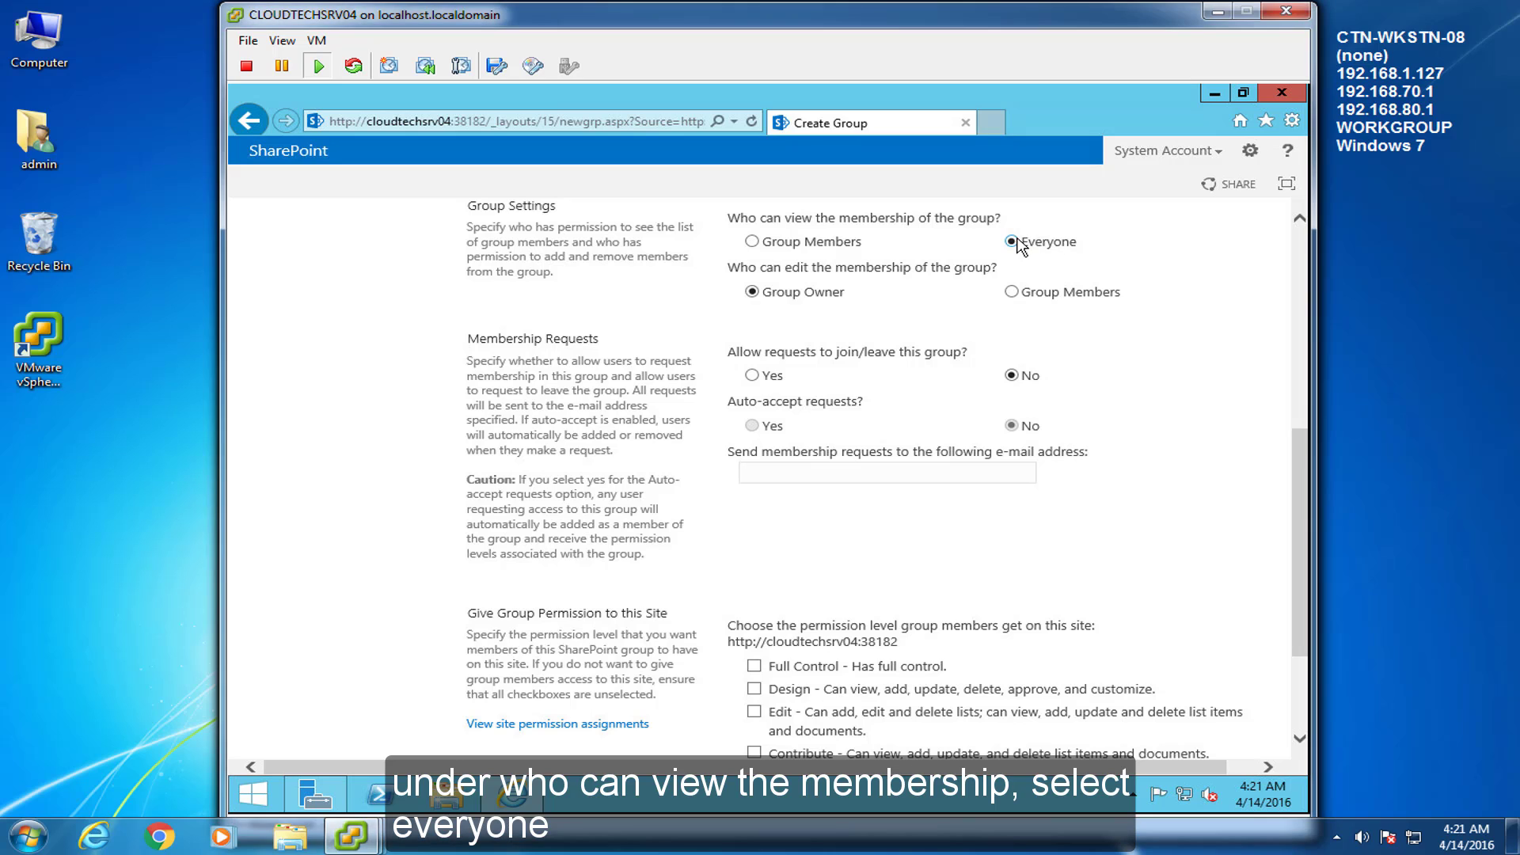
{"action": "left_click_drag", "start_coordinate": [1300, 489], "coordinate": [1309, 651]}
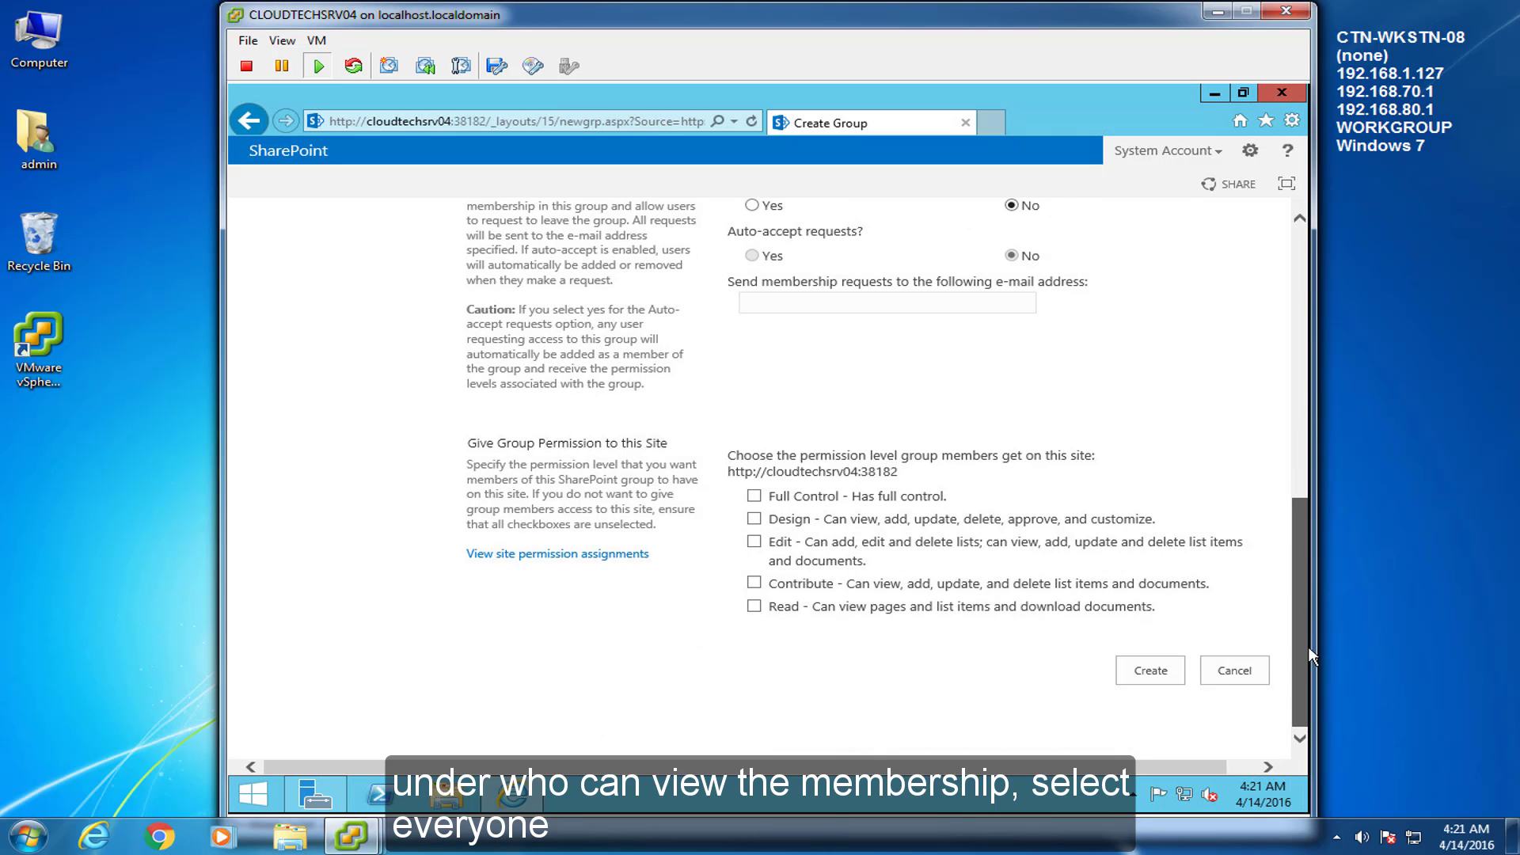
{"action": "left_click", "coordinate": [754, 497]}
{"action": "left_click", "coordinate": [754, 518]}
{"action": "left_click", "coordinate": [753, 542]}
{"action": "left_click", "coordinate": [753, 584]}
{"action": "left_click", "coordinate": [754, 607]}
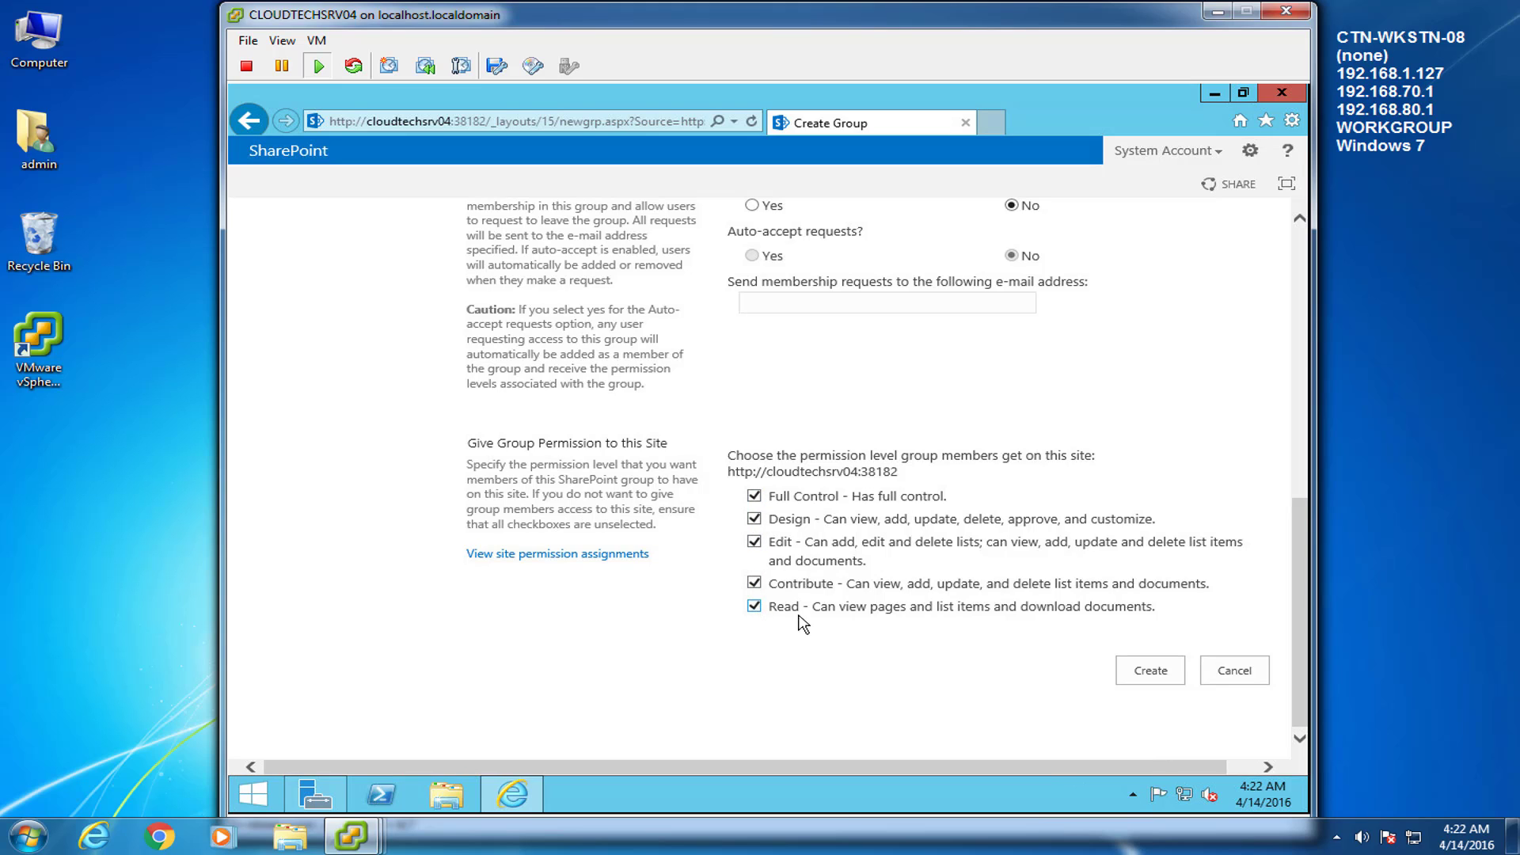
{"action": "left_click", "coordinate": [1130, 673]}
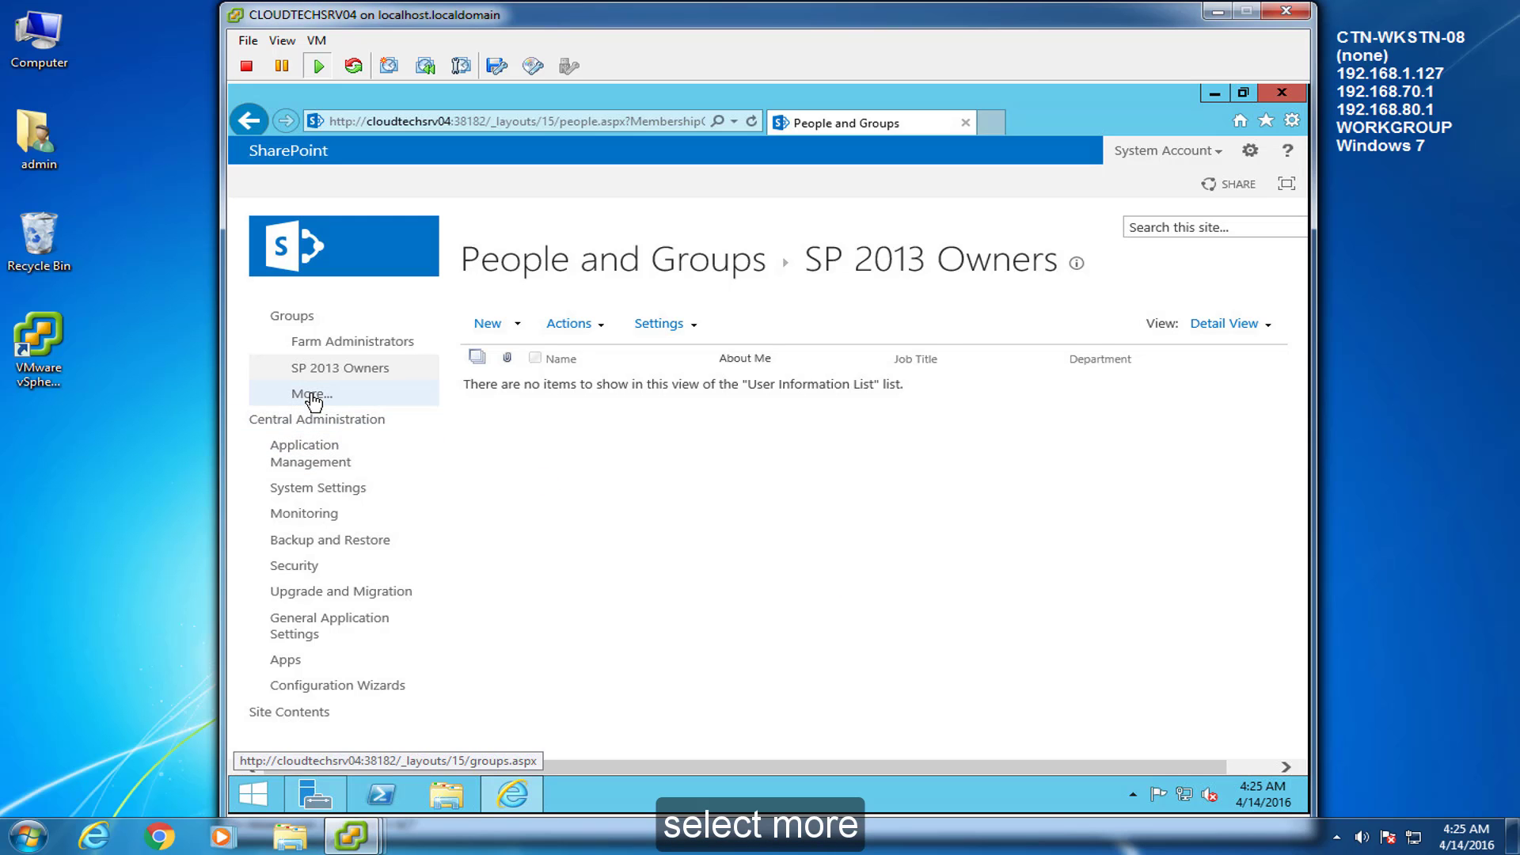
Start a new group 'SP 2013 Members' with a contribute permissions description for SP2013
{"action": "left_click", "coordinate": [312, 396]}
{"action": "left_click", "coordinate": [517, 324]}
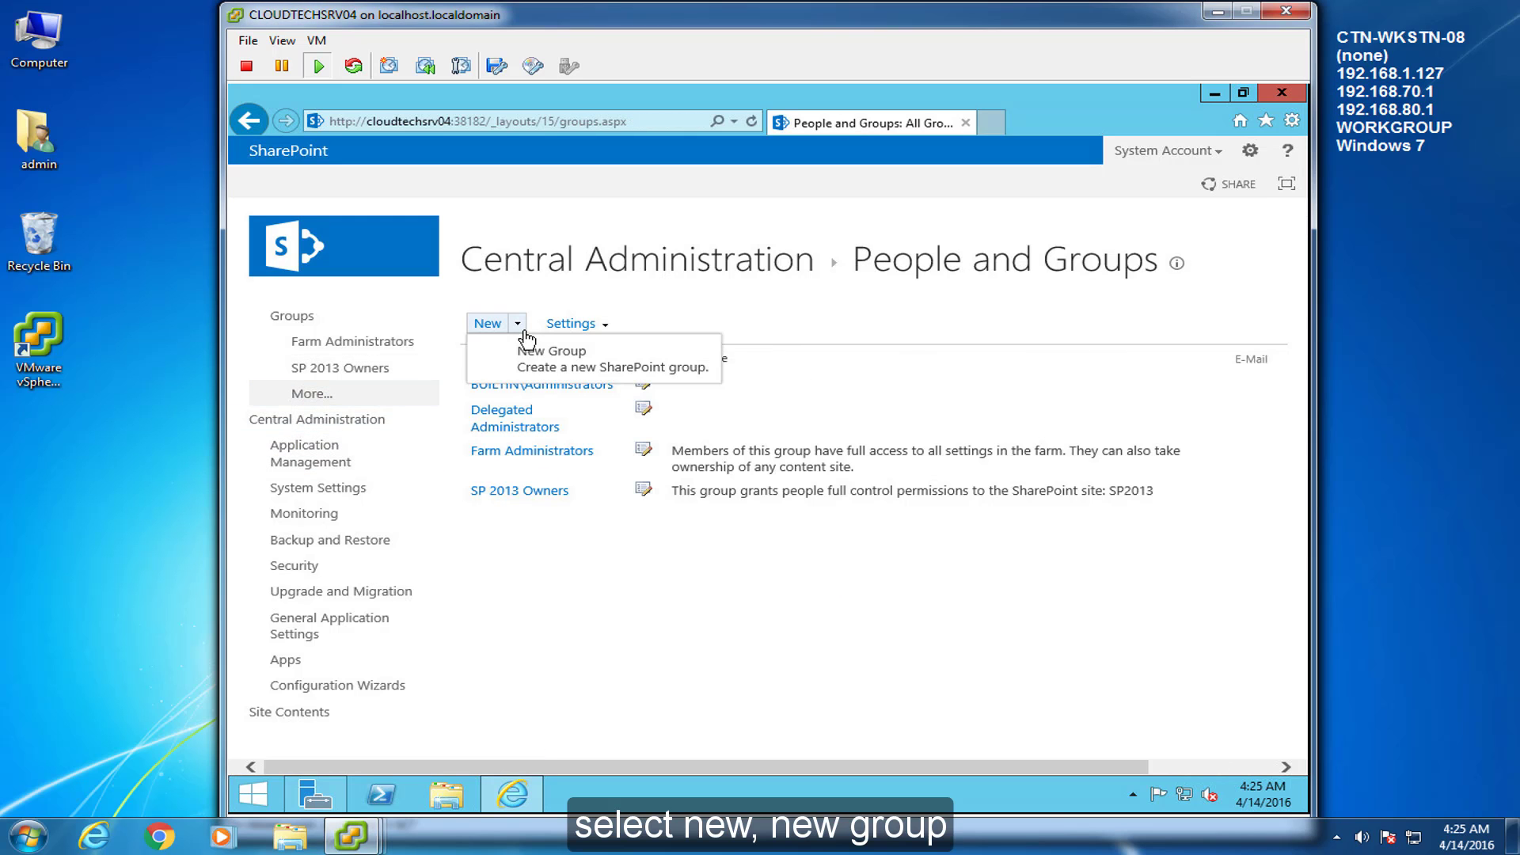
{"action": "left_click", "coordinate": [567, 360]}
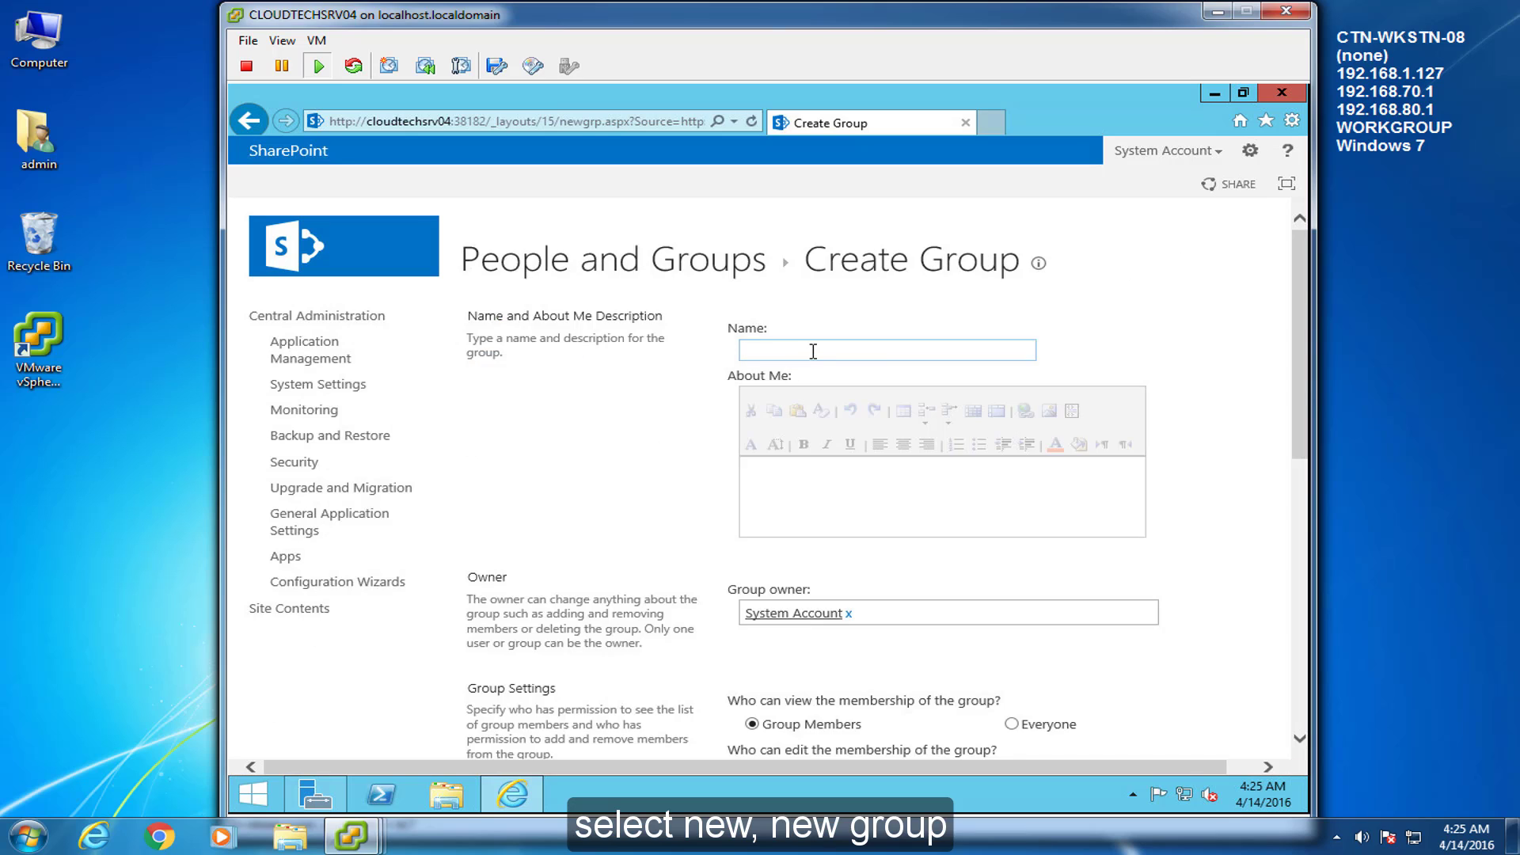
{"action": "type", "text": "SP 2013"}
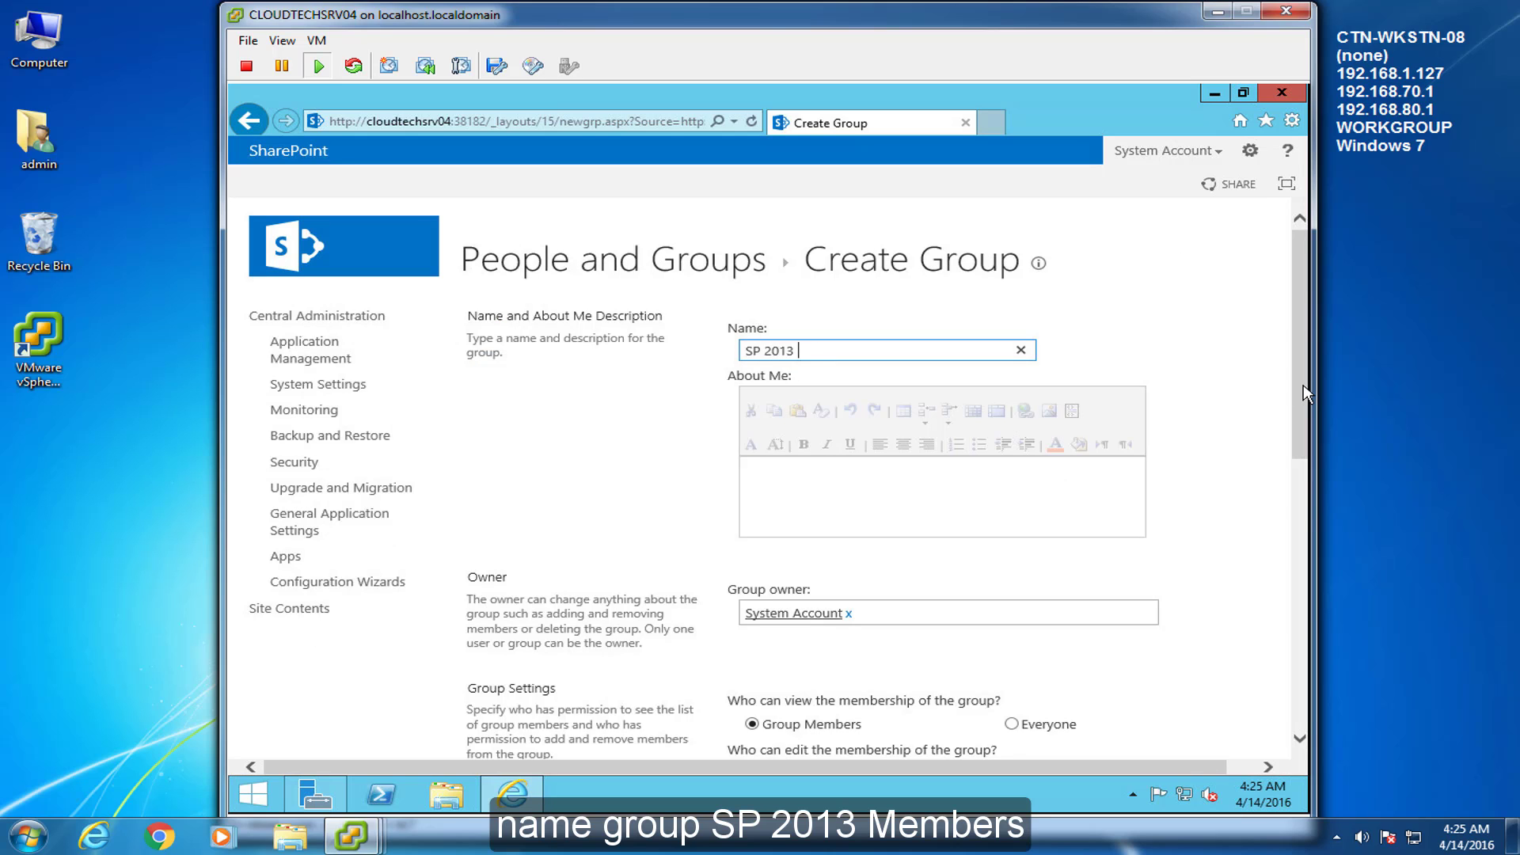
{"action": "type", "text": " Members"}
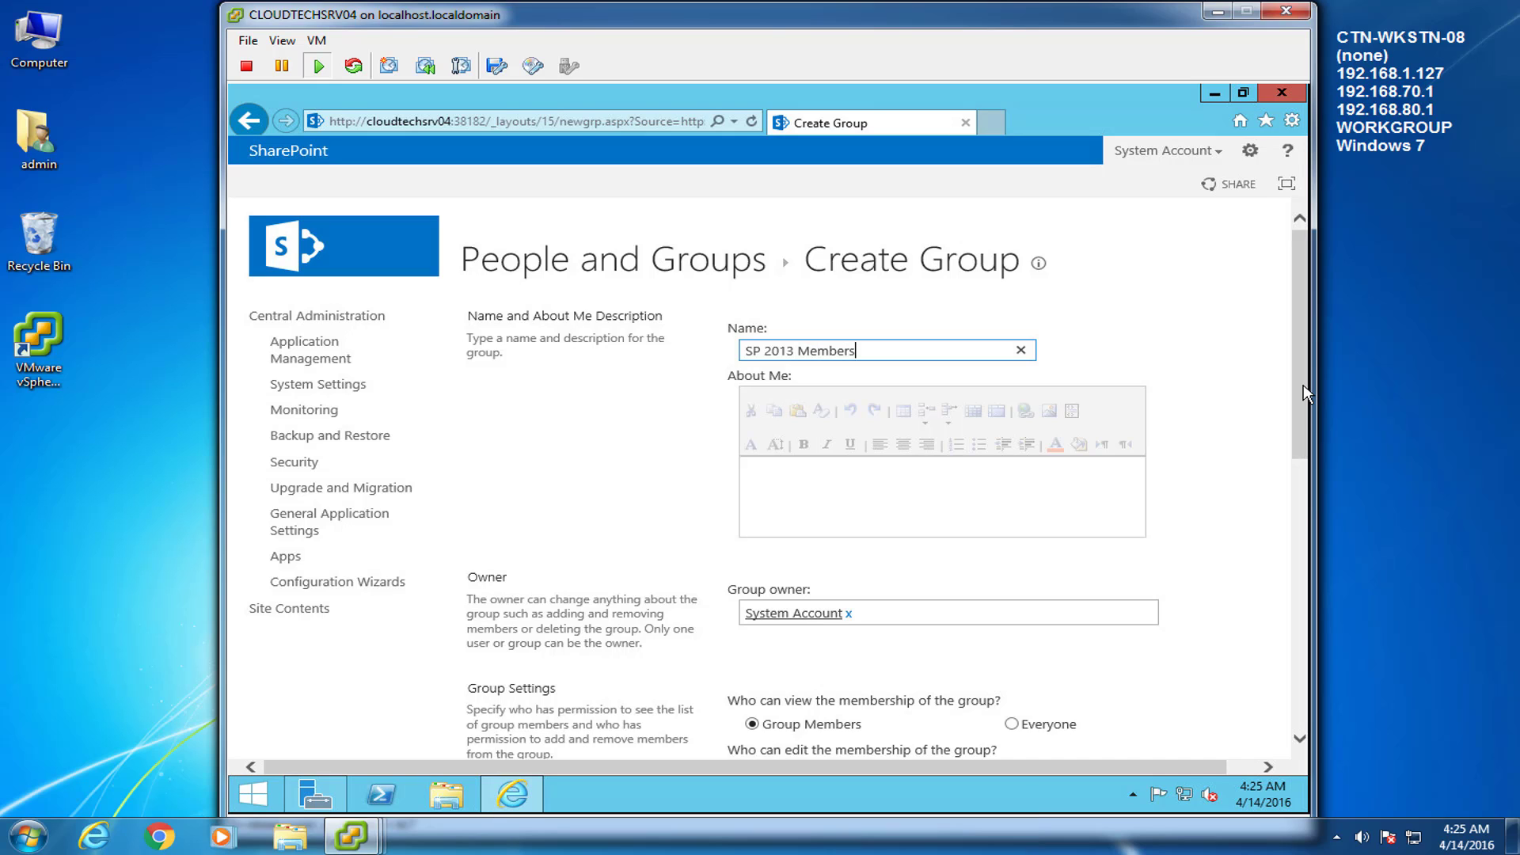
{"action": "left_click", "coordinate": [918, 495]}
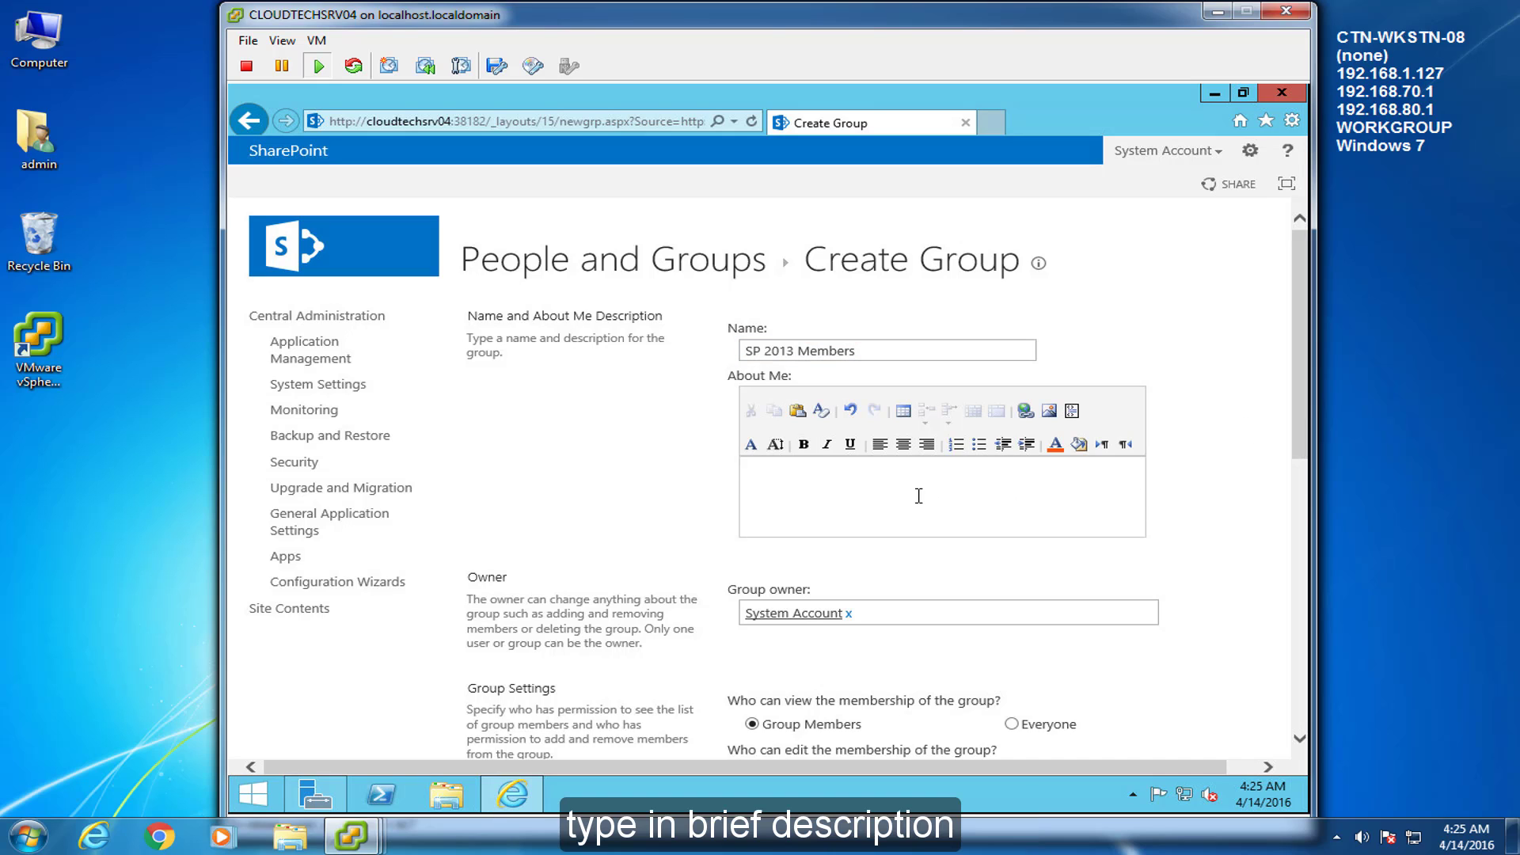
{"action": "type", "text": "This group grants people contribute permissions to the SharePoint site: SP2013"}
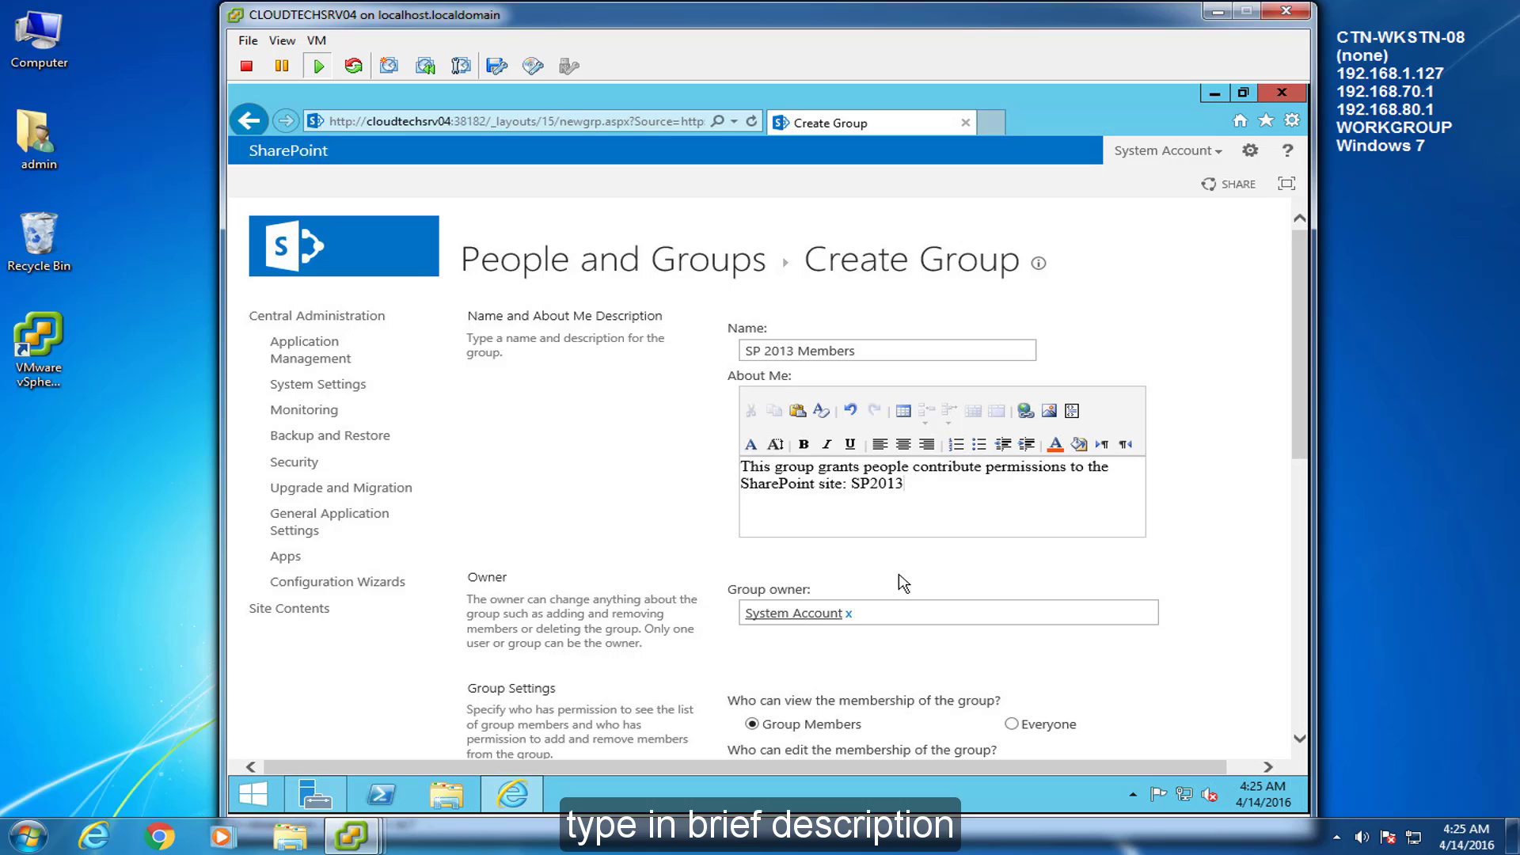
Make spAdmin the group owner and let Everyone view the membership
{"action": "left_click", "coordinate": [849, 614]}
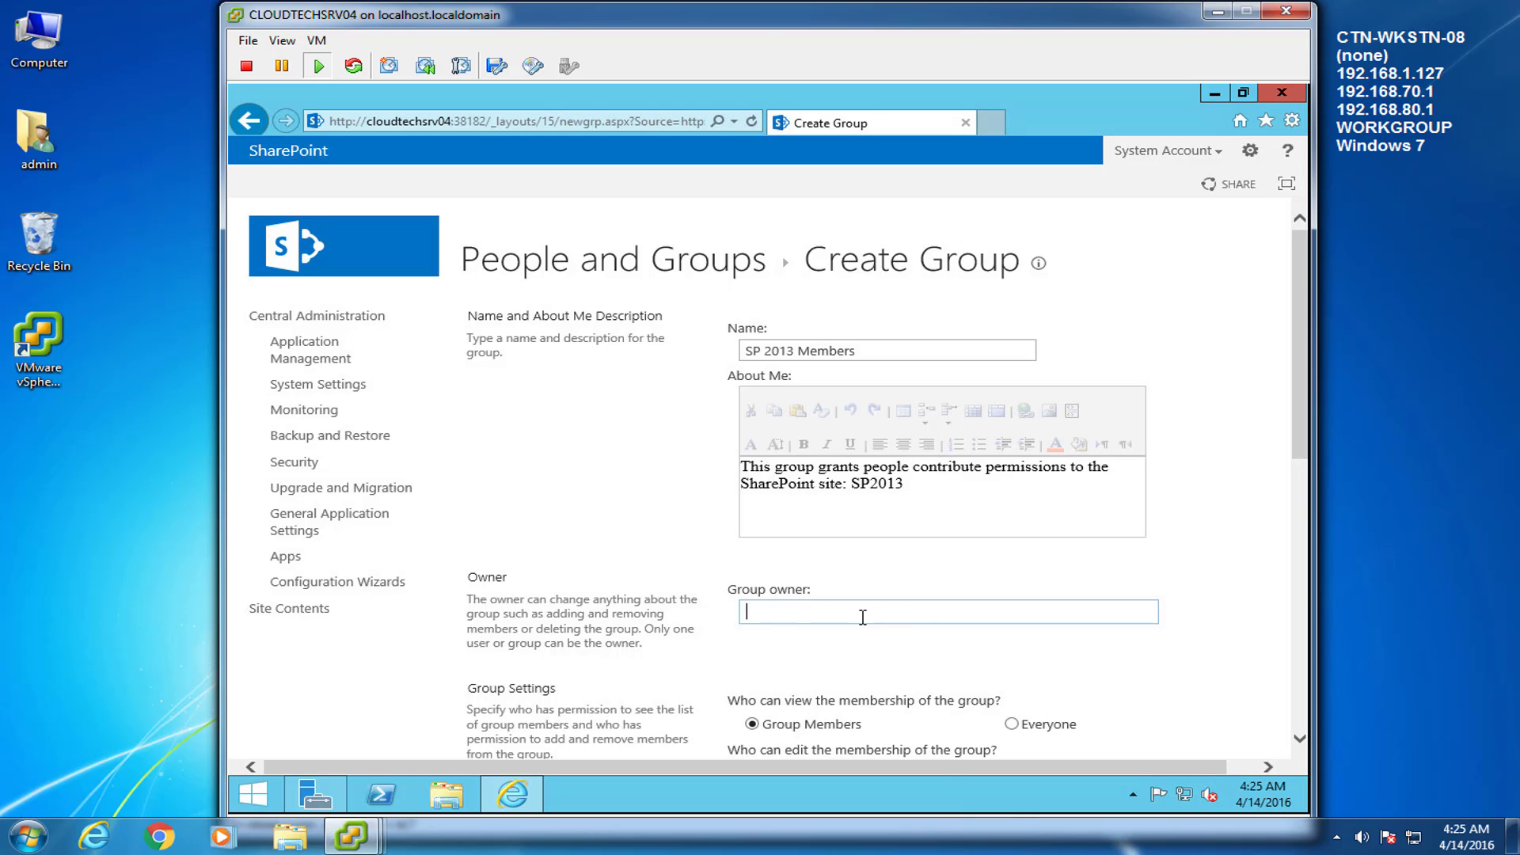
{"action": "type", "text": "spadmin"}
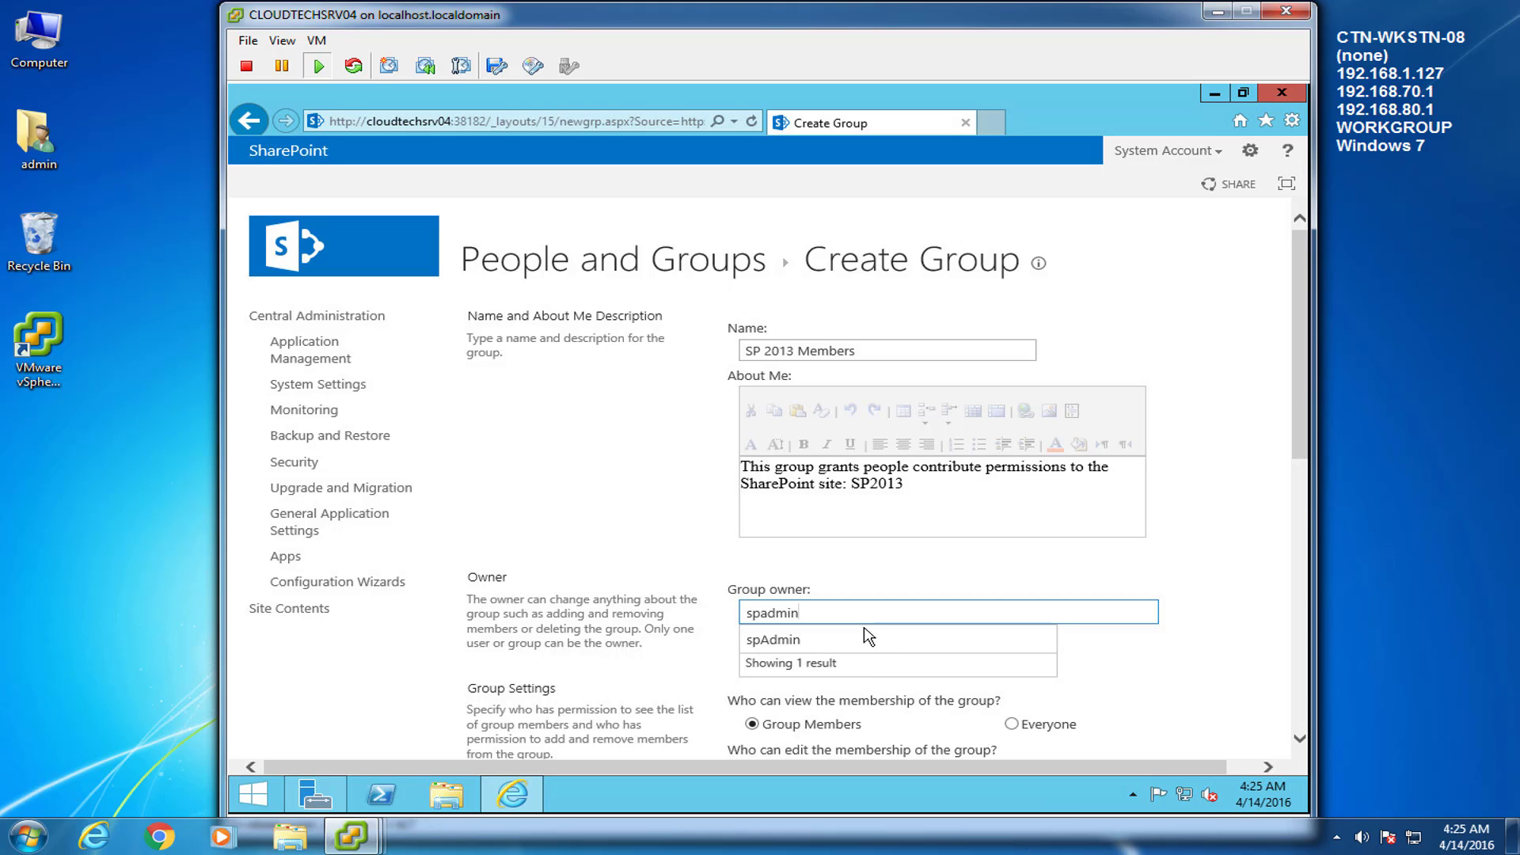
{"action": "left_click", "coordinate": [865, 631]}
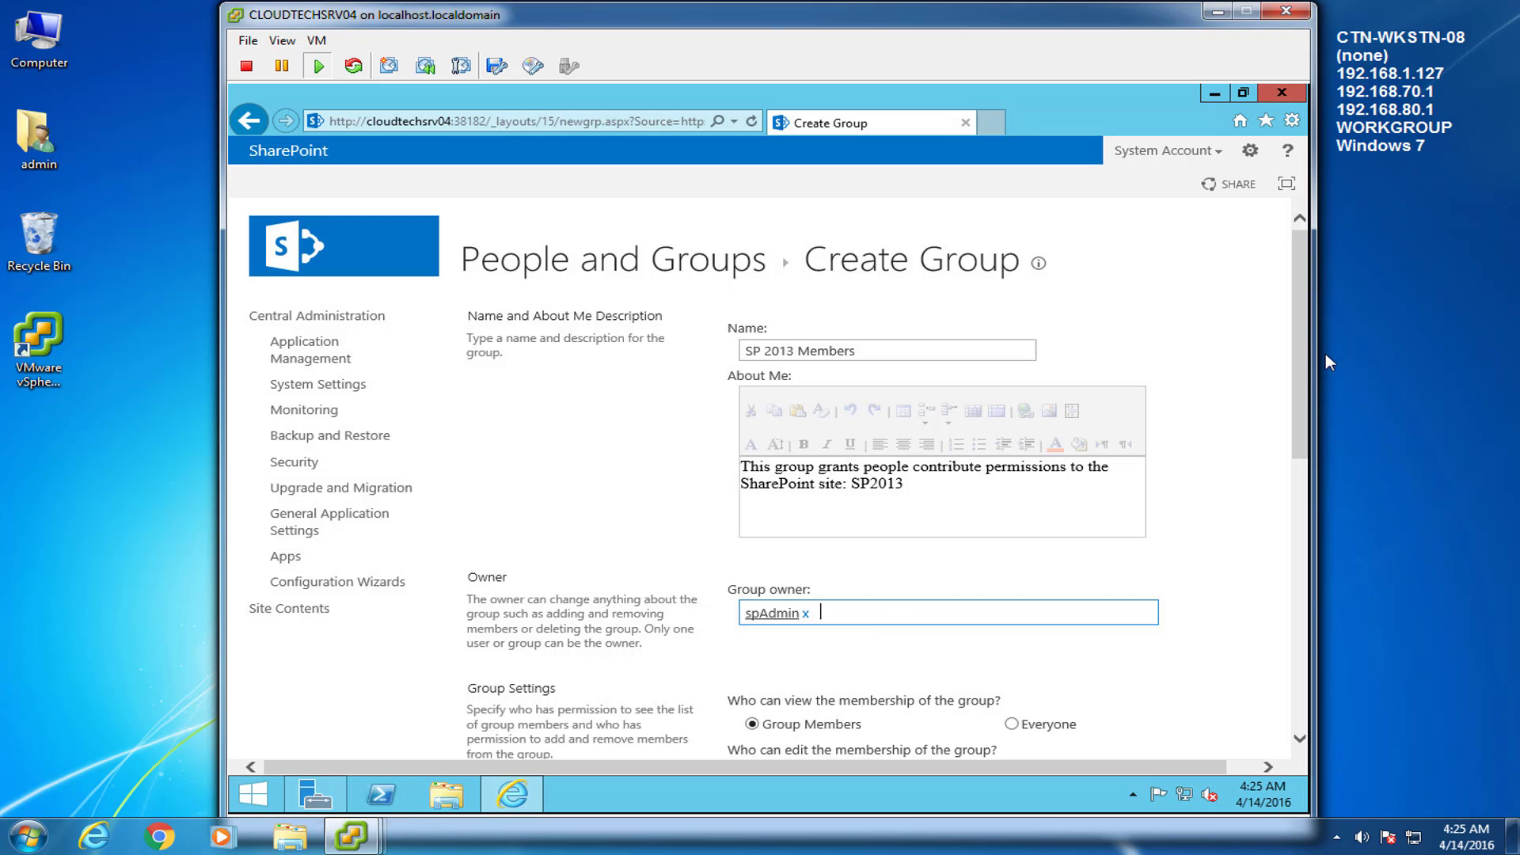
{"action": "left_click_drag", "start_coordinate": [1303, 332], "coordinate": [1289, 447]}
{"action": "scroll", "coordinate": [1289, 447], "scroll_direction": "down", "scroll_amount": 3}
{"action": "scroll", "coordinate": [1305, 443], "scroll_direction": "down", "scroll_amount": 2}
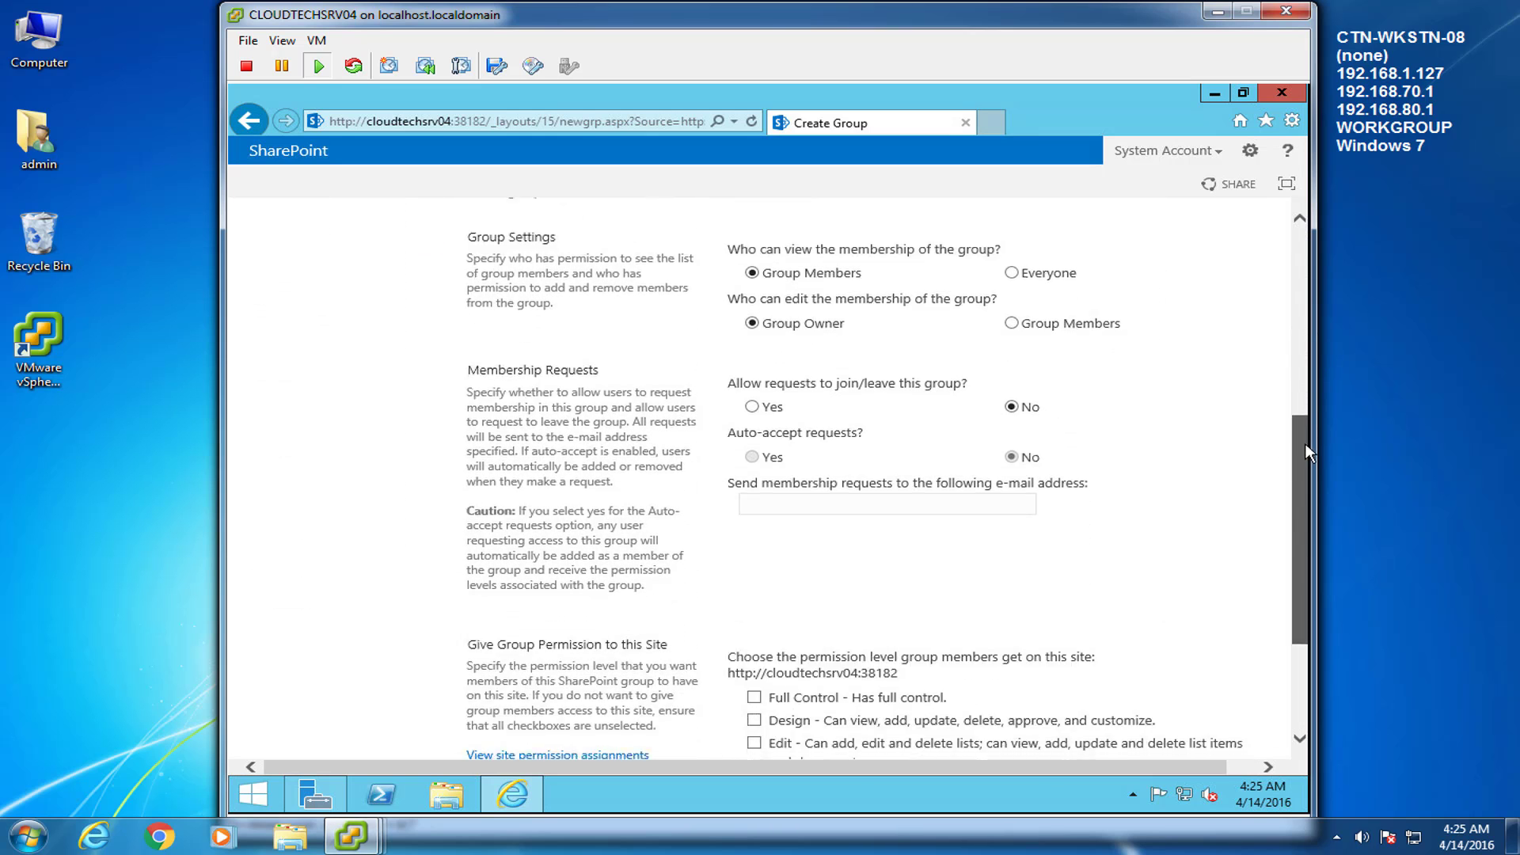
{"action": "left_click", "coordinate": [1013, 242]}
Grant Contribute and Read permissions and create the group
{"action": "scroll", "coordinate": [1297, 506], "scroll_direction": "down", "scroll_amount": 4}
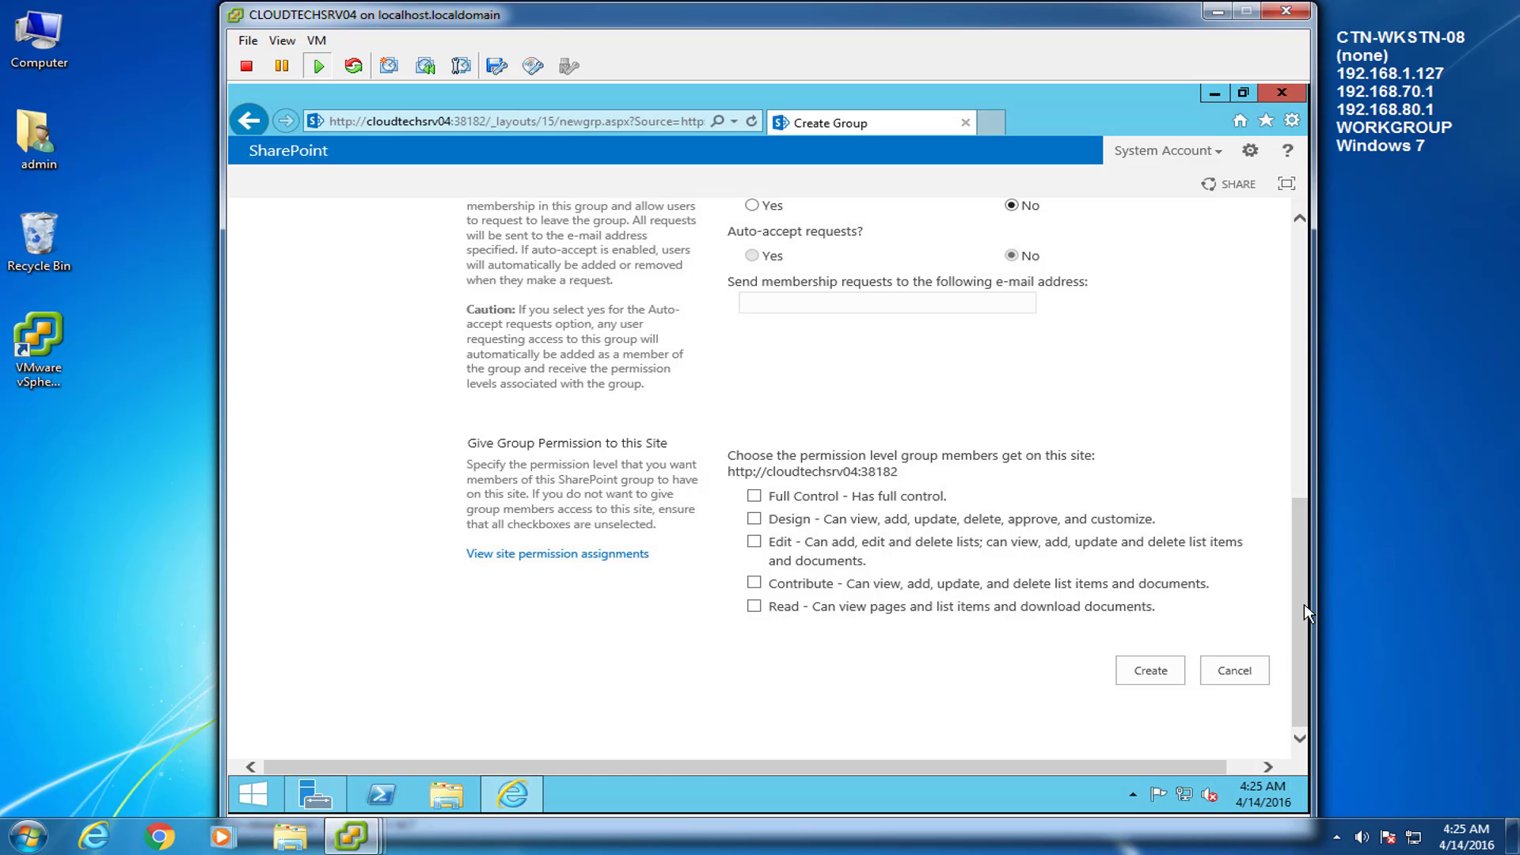
{"action": "left_click", "coordinate": [753, 583]}
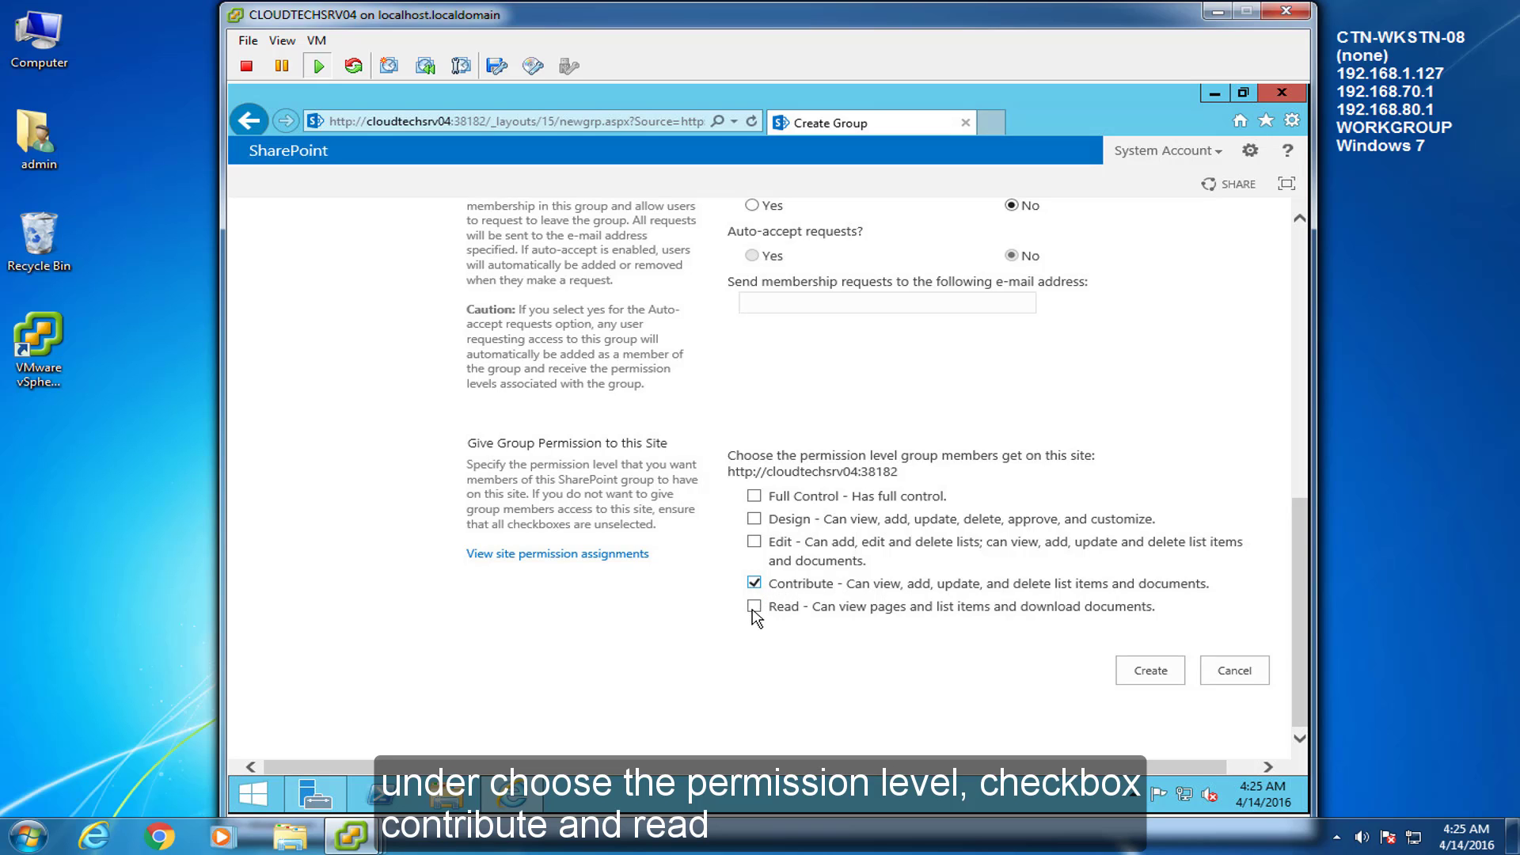
{"action": "left_click", "coordinate": [1152, 672]}
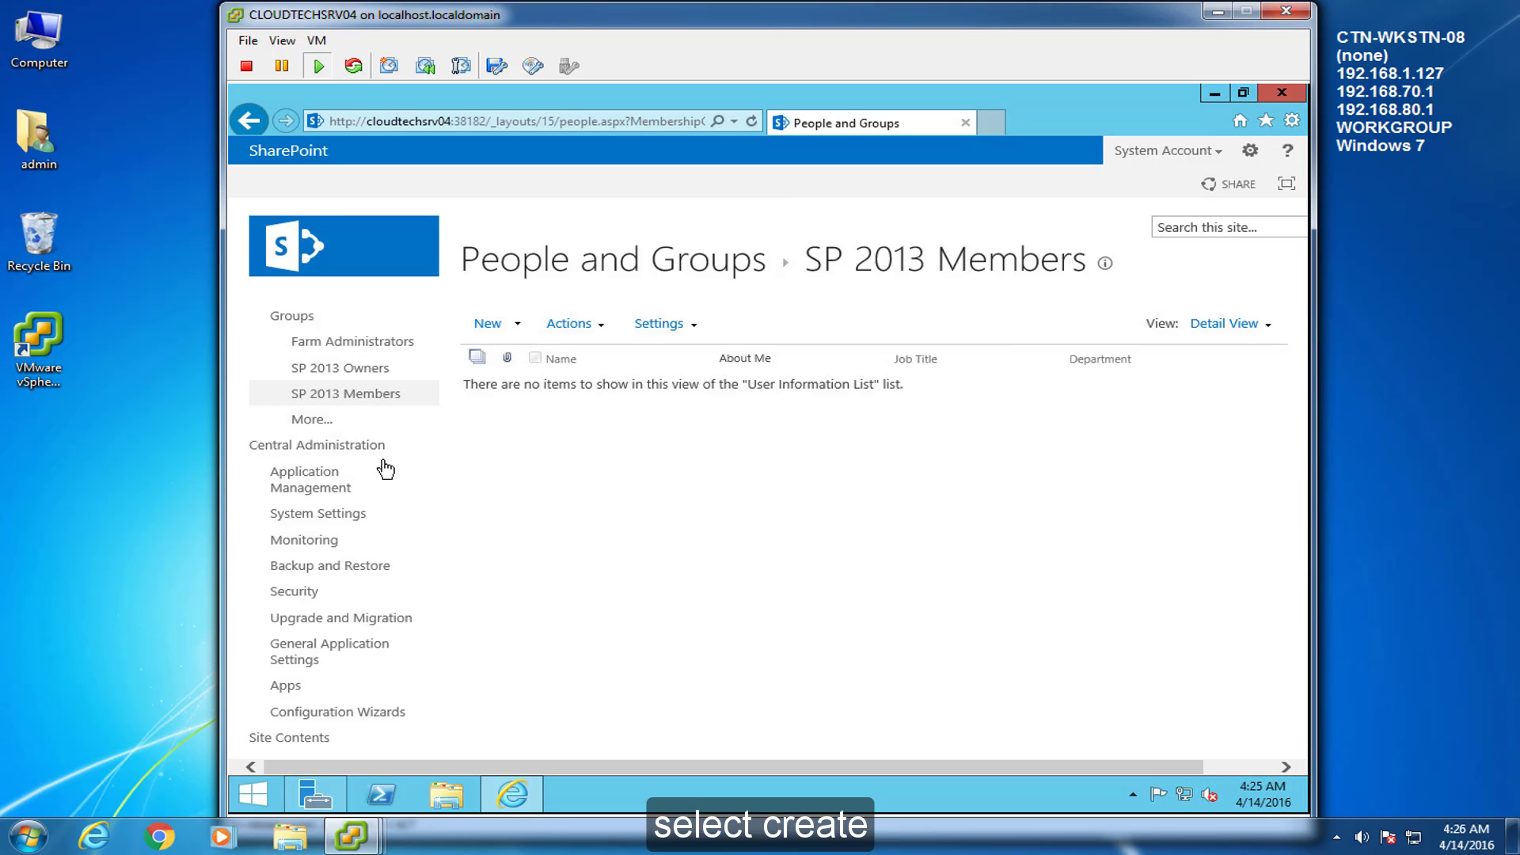
Start a new group named 'SP 2013 Visitors' with a read-only permissions description for SP2013
{"action": "left_click", "coordinate": [362, 421]}
{"action": "left_click", "coordinate": [515, 326]}
{"action": "left_click", "coordinate": [572, 363]}
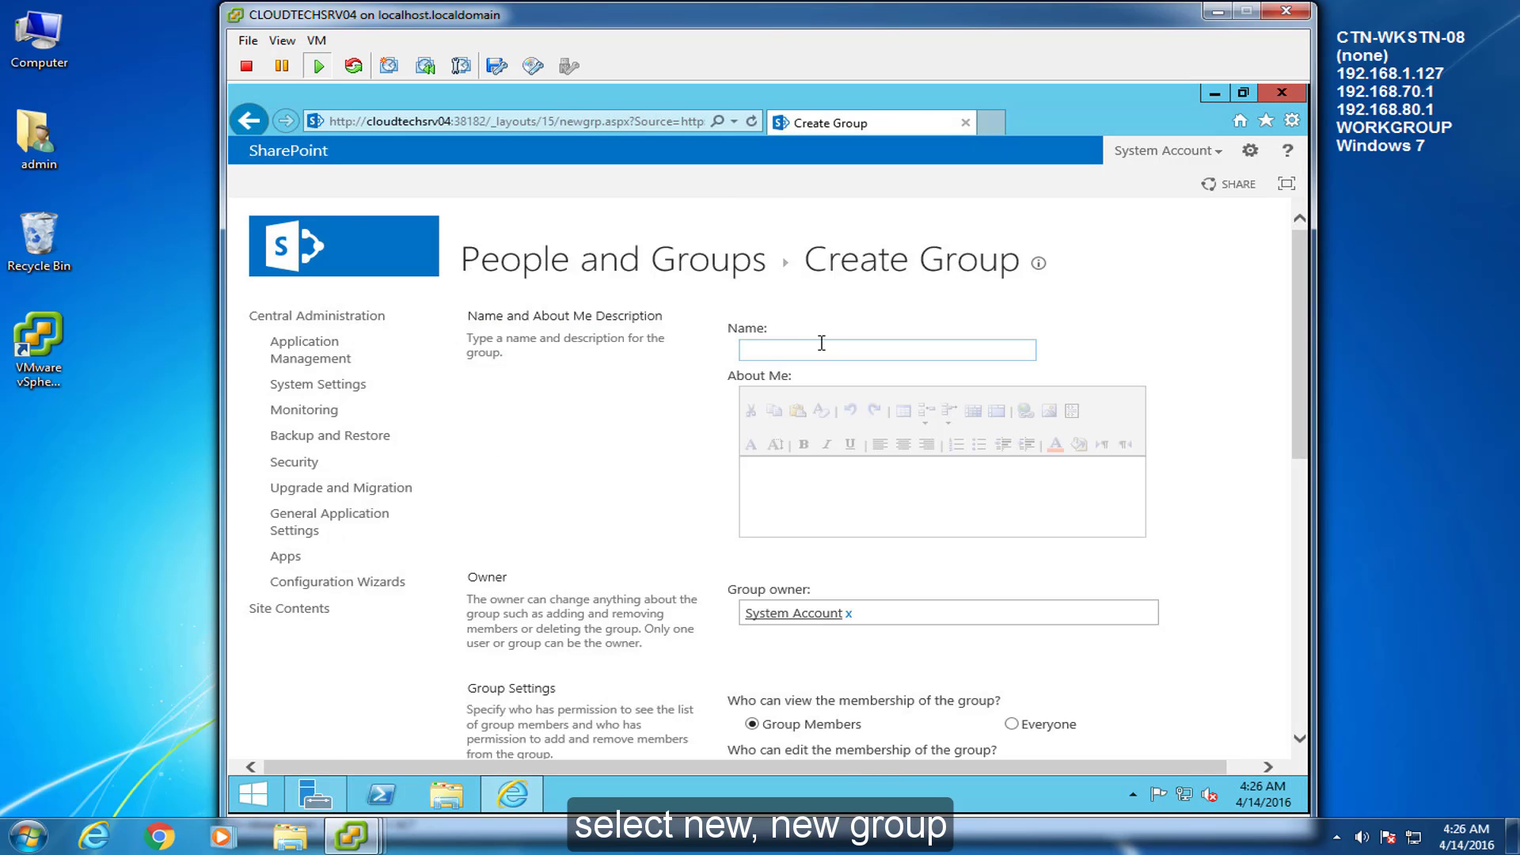
{"action": "left_click", "coordinate": [1342, 470]}
{"action": "type", "text": "SP 2013 Visitors"}
{"action": "left_click", "coordinate": [956, 494]}
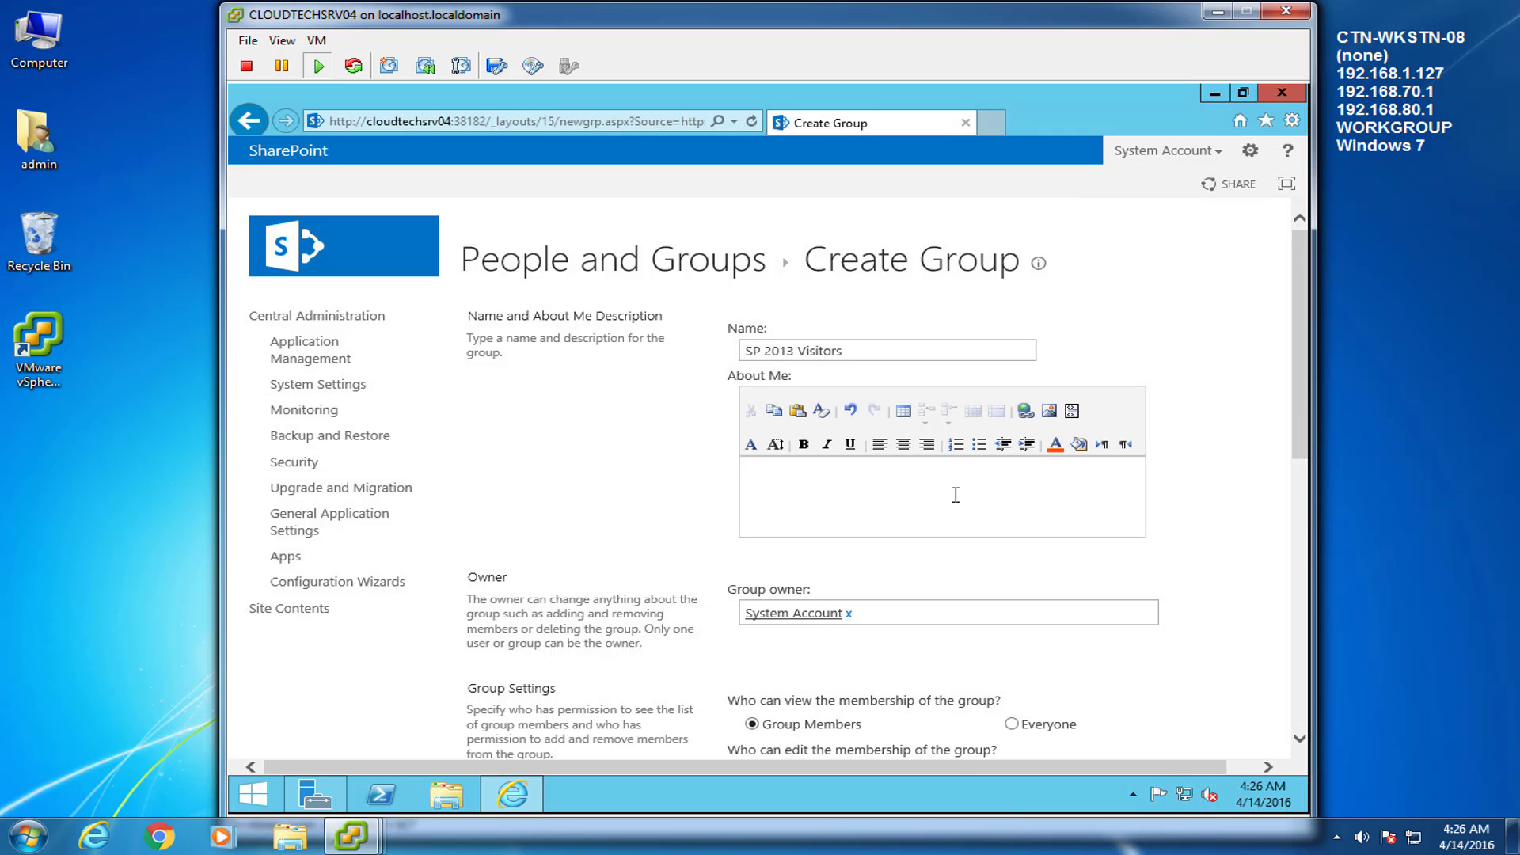
{"action": "type", "text": "This group grants people read only permissions to the SharePoint site: SP2013"}
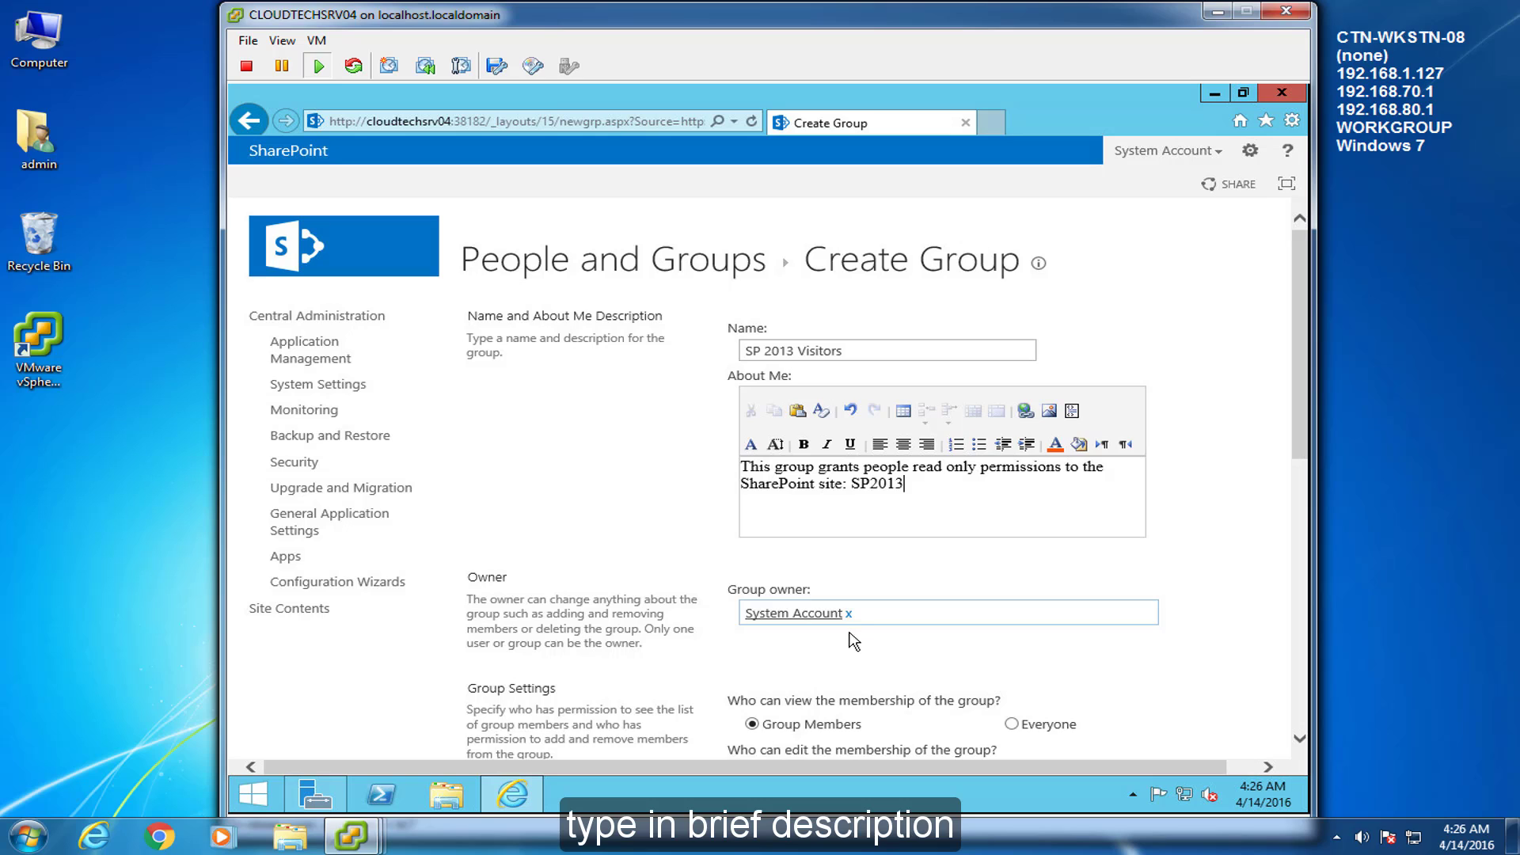
Make spAdmin the owner, let everyone view membership, grant Read, and create the group
{"action": "left_click", "coordinate": [848, 613]}
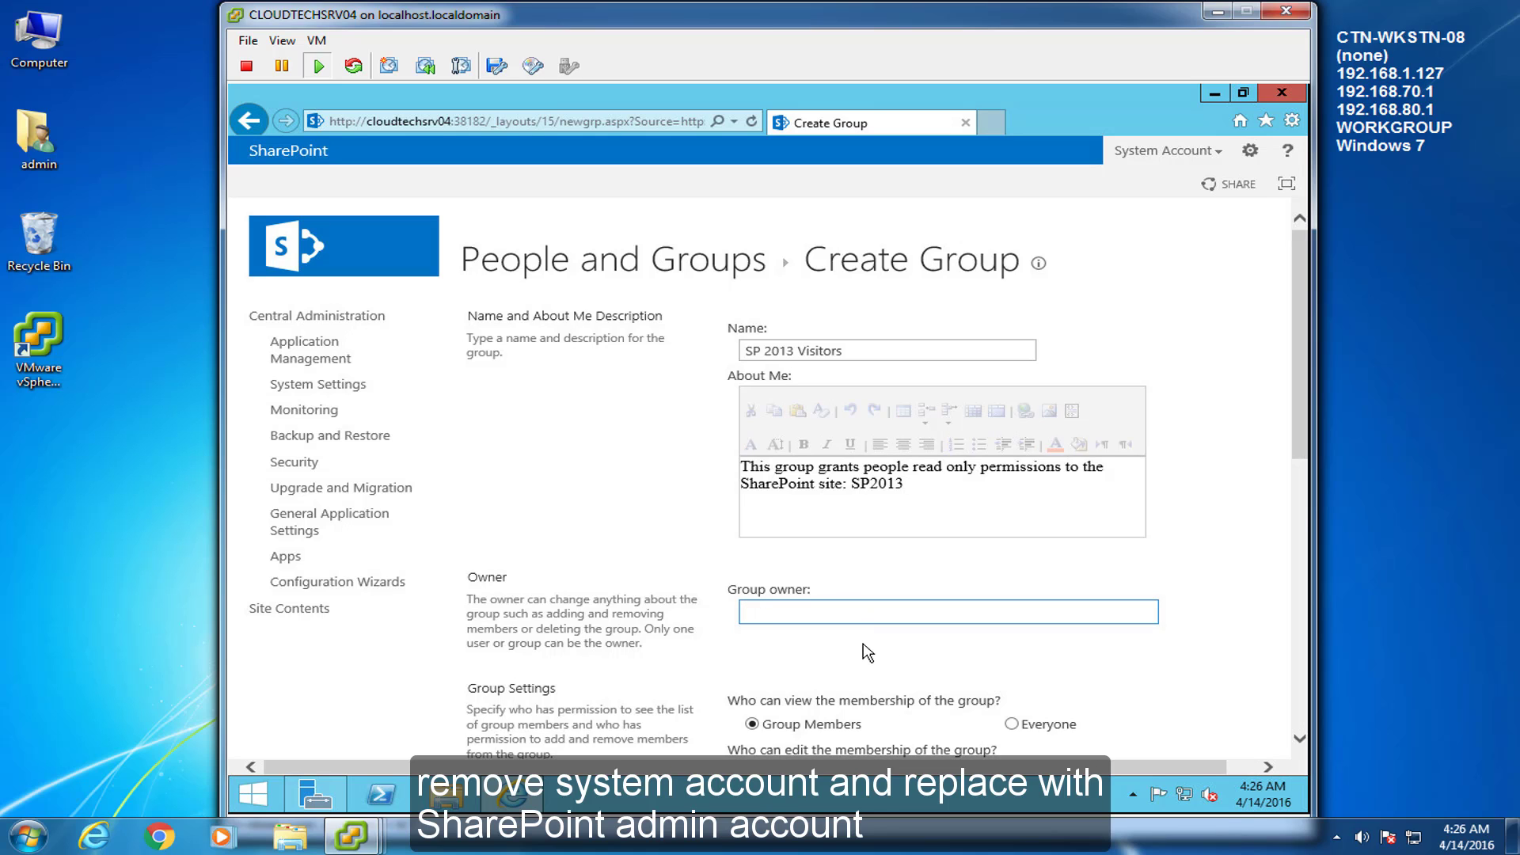
{"action": "type", "text": "spa"}
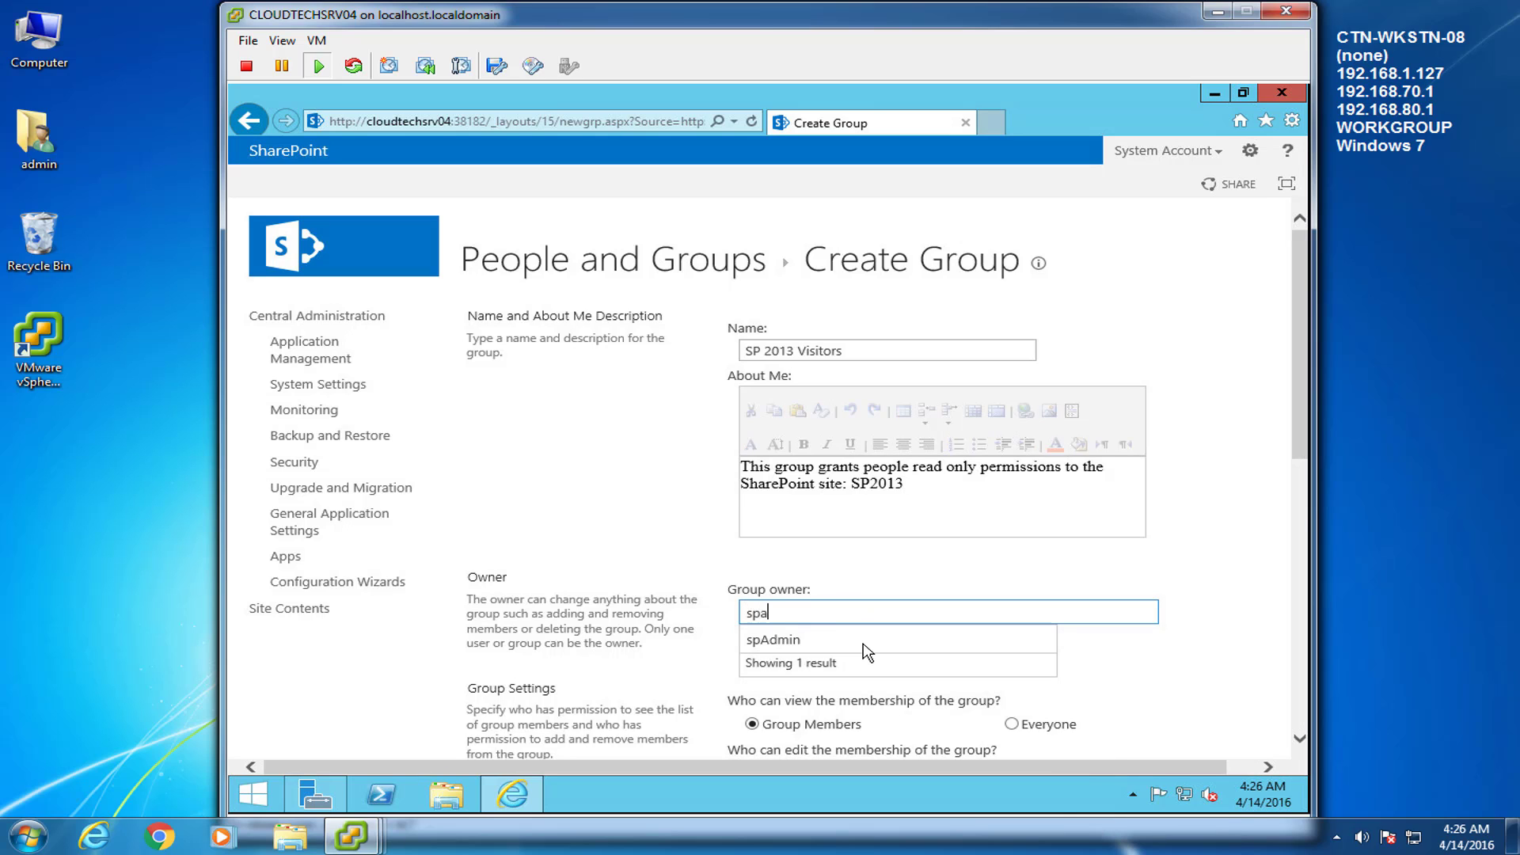
{"action": "type", "text": "dmin"}
{"action": "key", "text": "Return"}
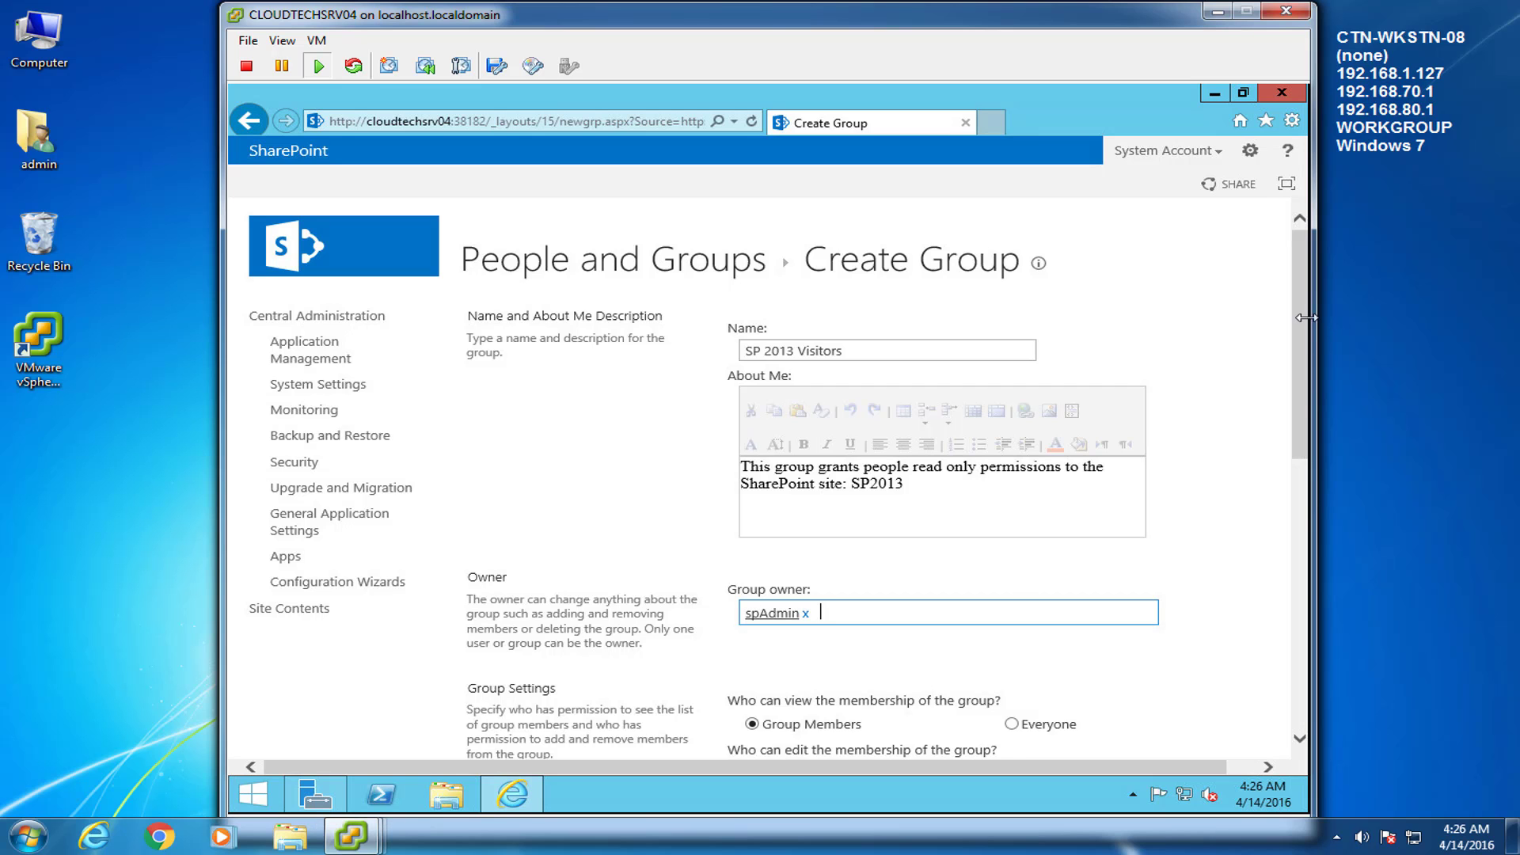
{"action": "left_click", "coordinate": [1304, 333]}
{"action": "left_click_drag", "start_coordinate": [1304, 330], "coordinate": [1293, 517]}
{"action": "left_click", "coordinate": [1014, 233]}
{"action": "left_click_drag", "start_coordinate": [1299, 510], "coordinate": [1294, 621]}
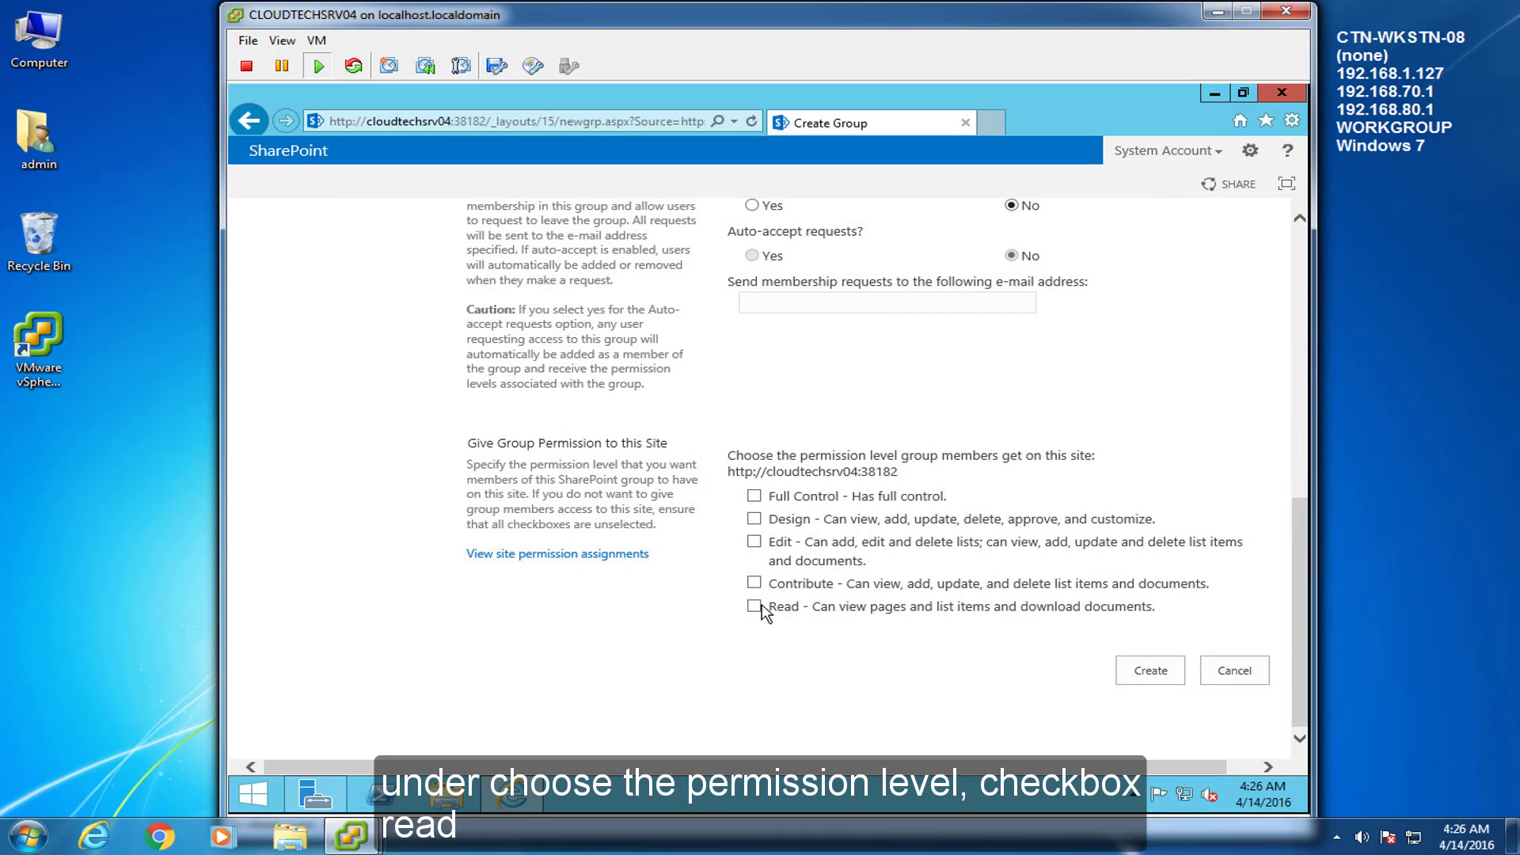
{"action": "left_click", "coordinate": [1148, 670]}
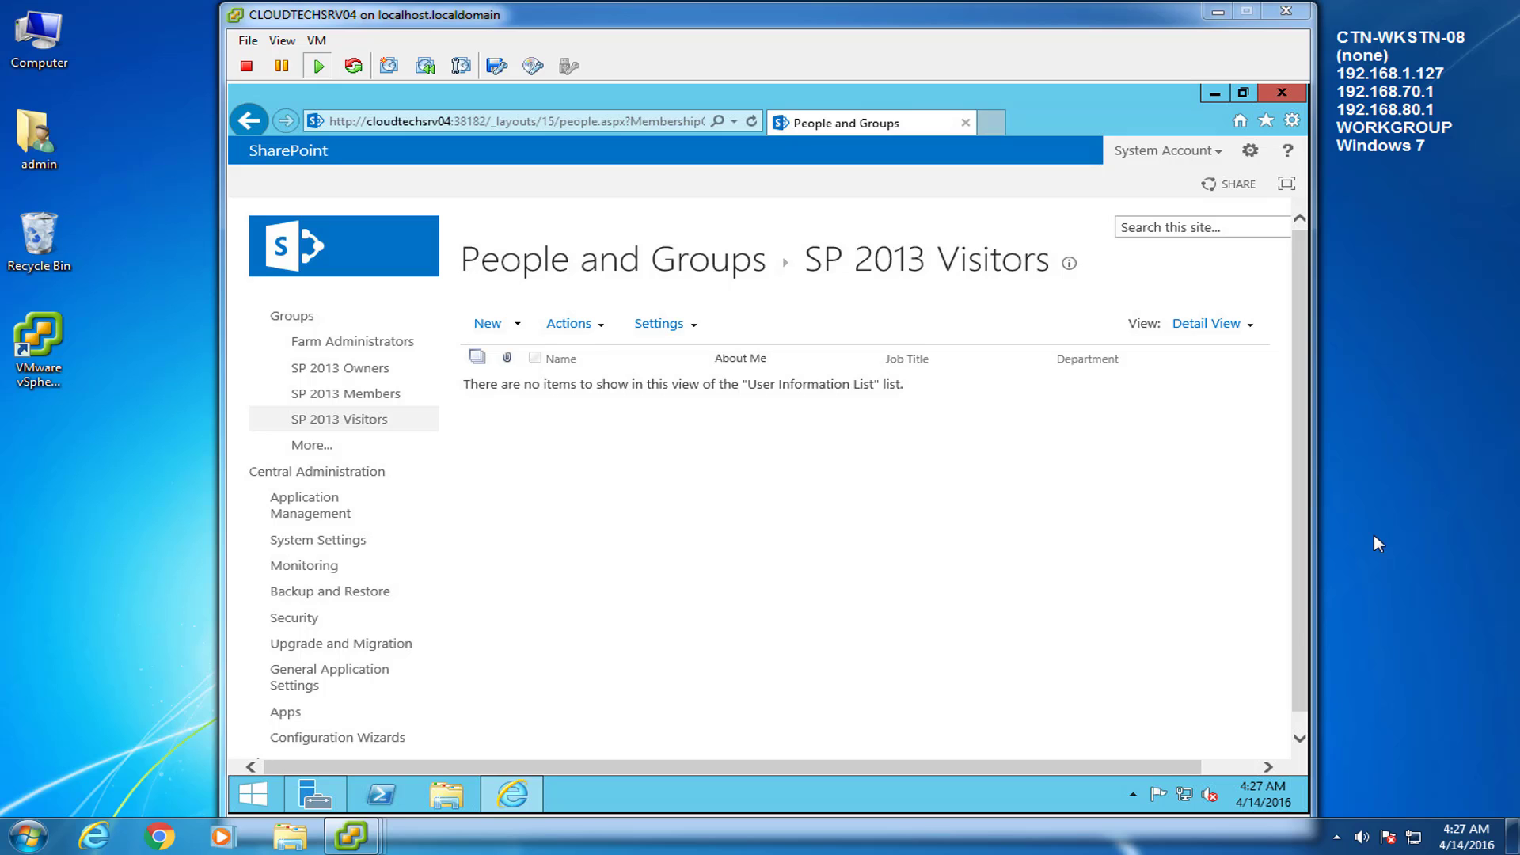
Open SP 2013 Owners and share it with the admin and spAdmin accounts
{"action": "left_click", "coordinate": [335, 370]}
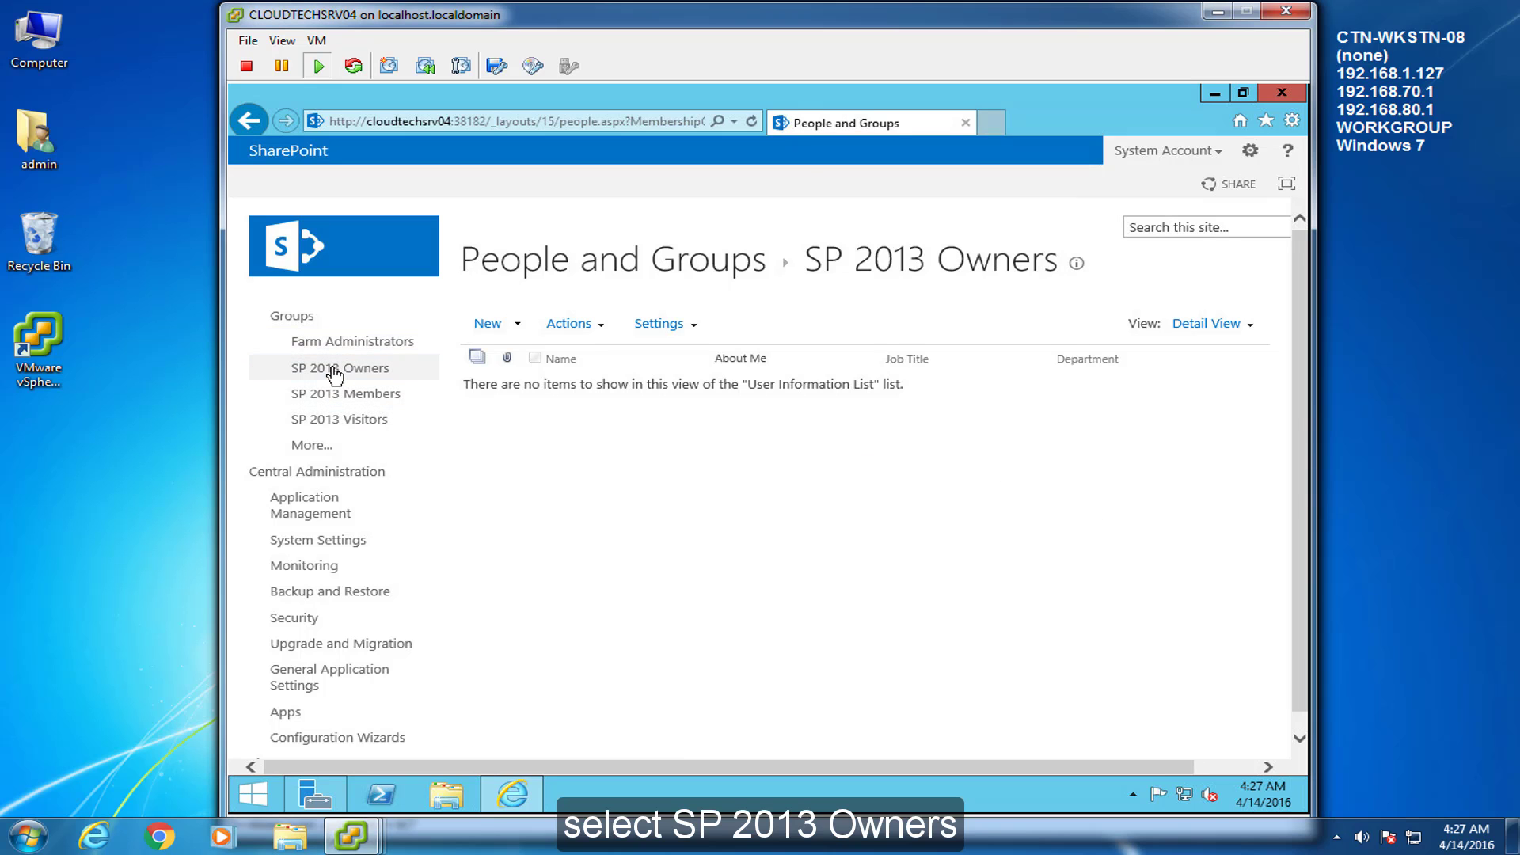
{"action": "left_click", "coordinate": [525, 325]}
{"action": "left_click", "coordinate": [558, 346]}
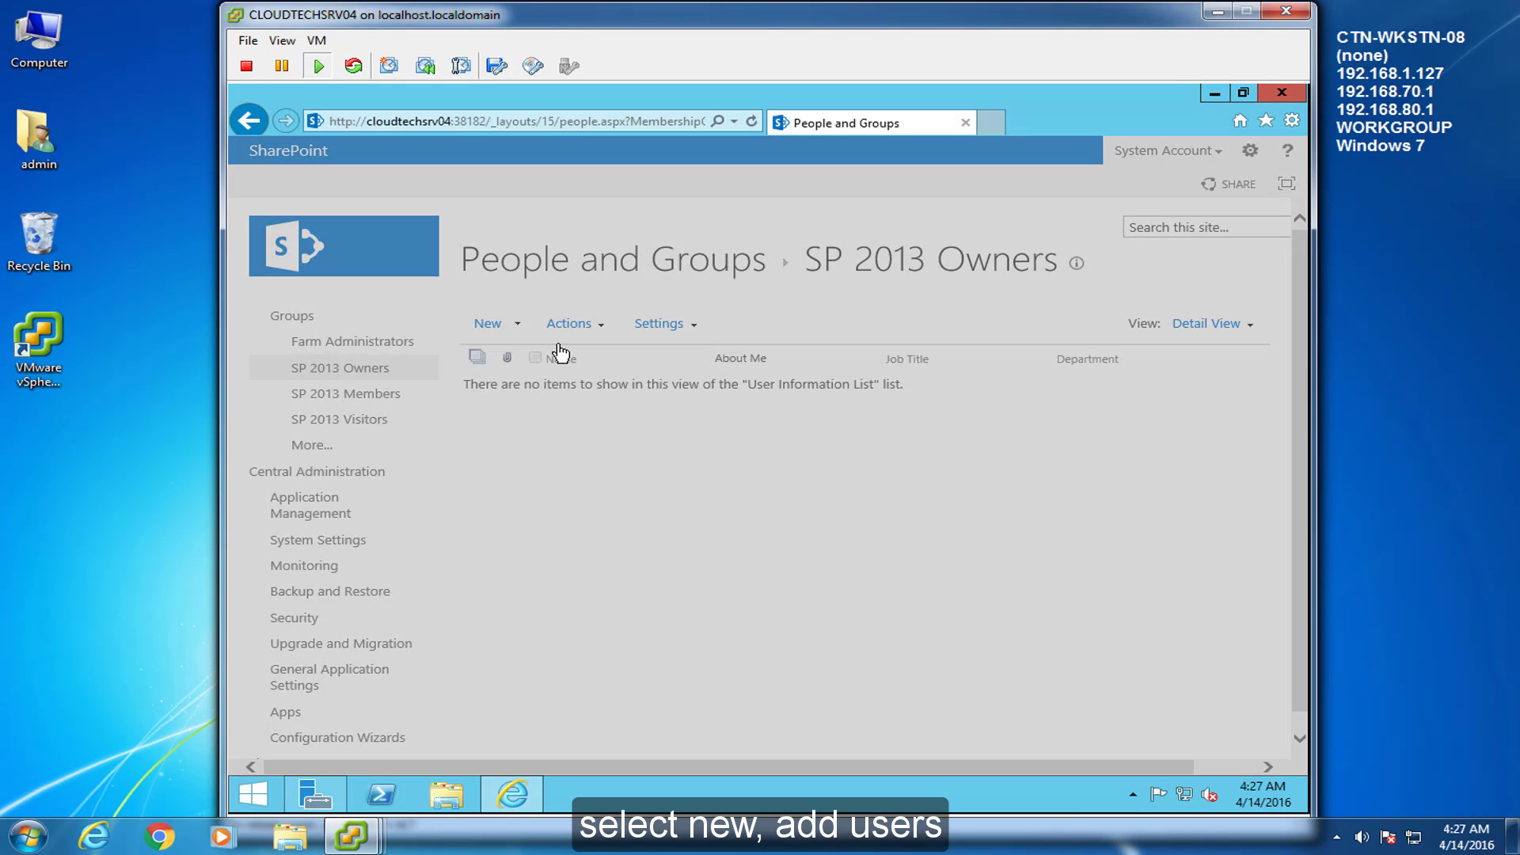
{"action": "left_click", "coordinate": [604, 454]}
{"action": "type", "text": "admin"}
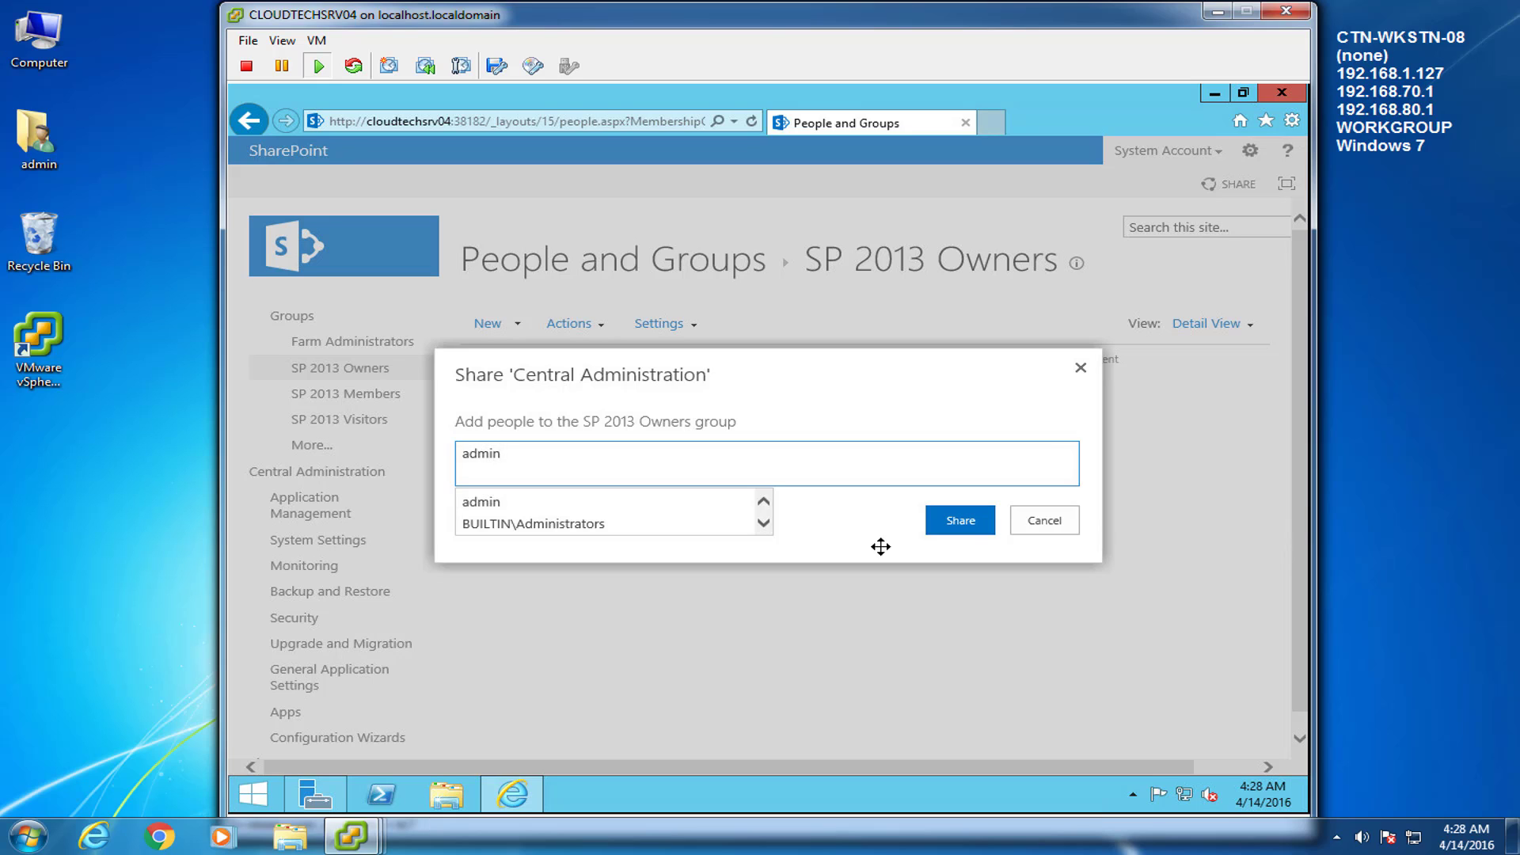
{"action": "left_click", "coordinate": [501, 502]}
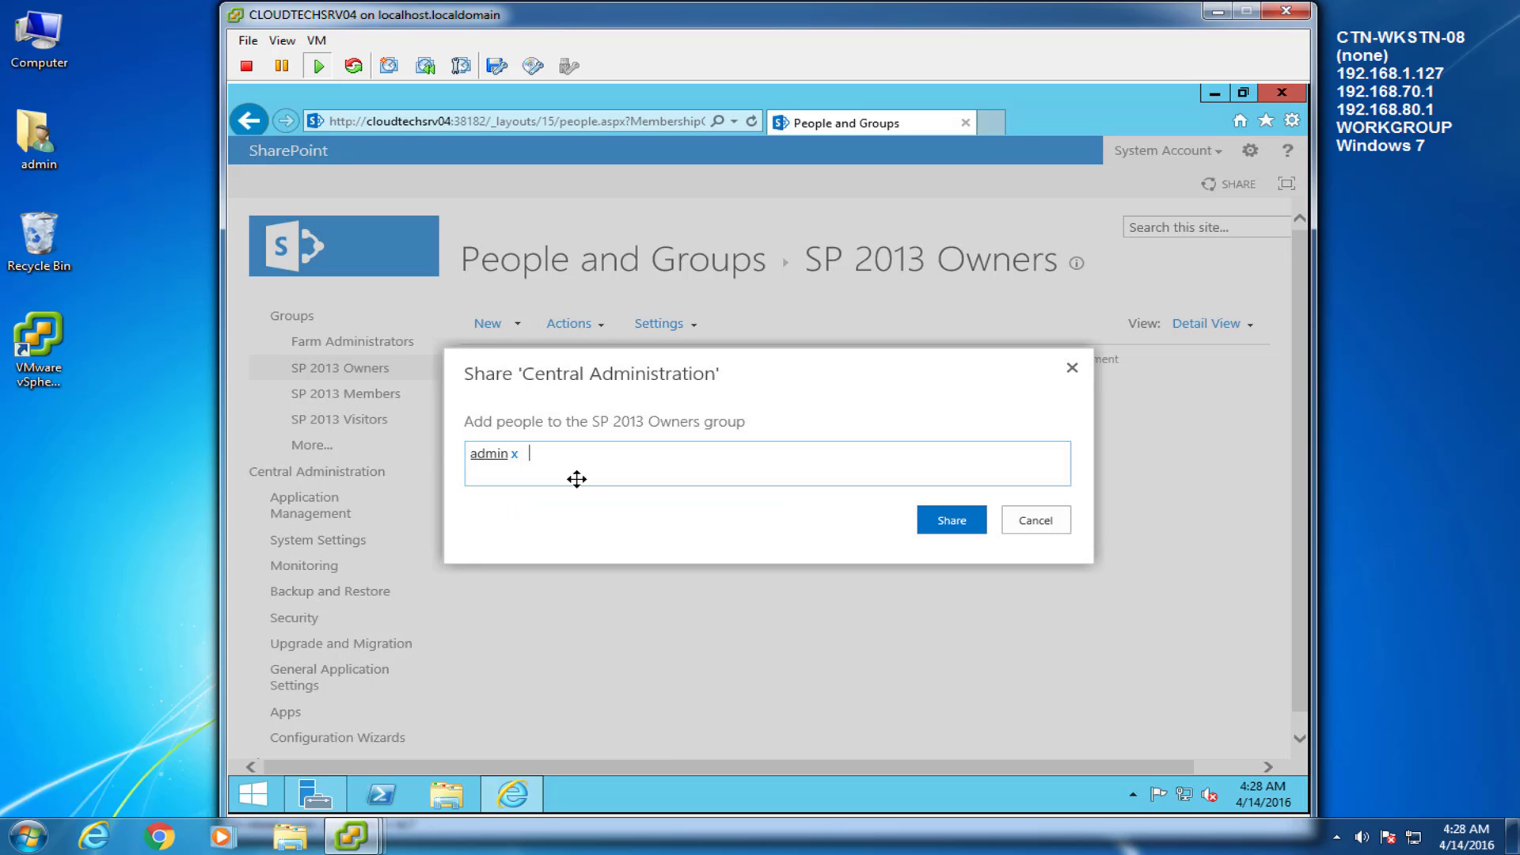
{"action": "type", "text": "sp"}
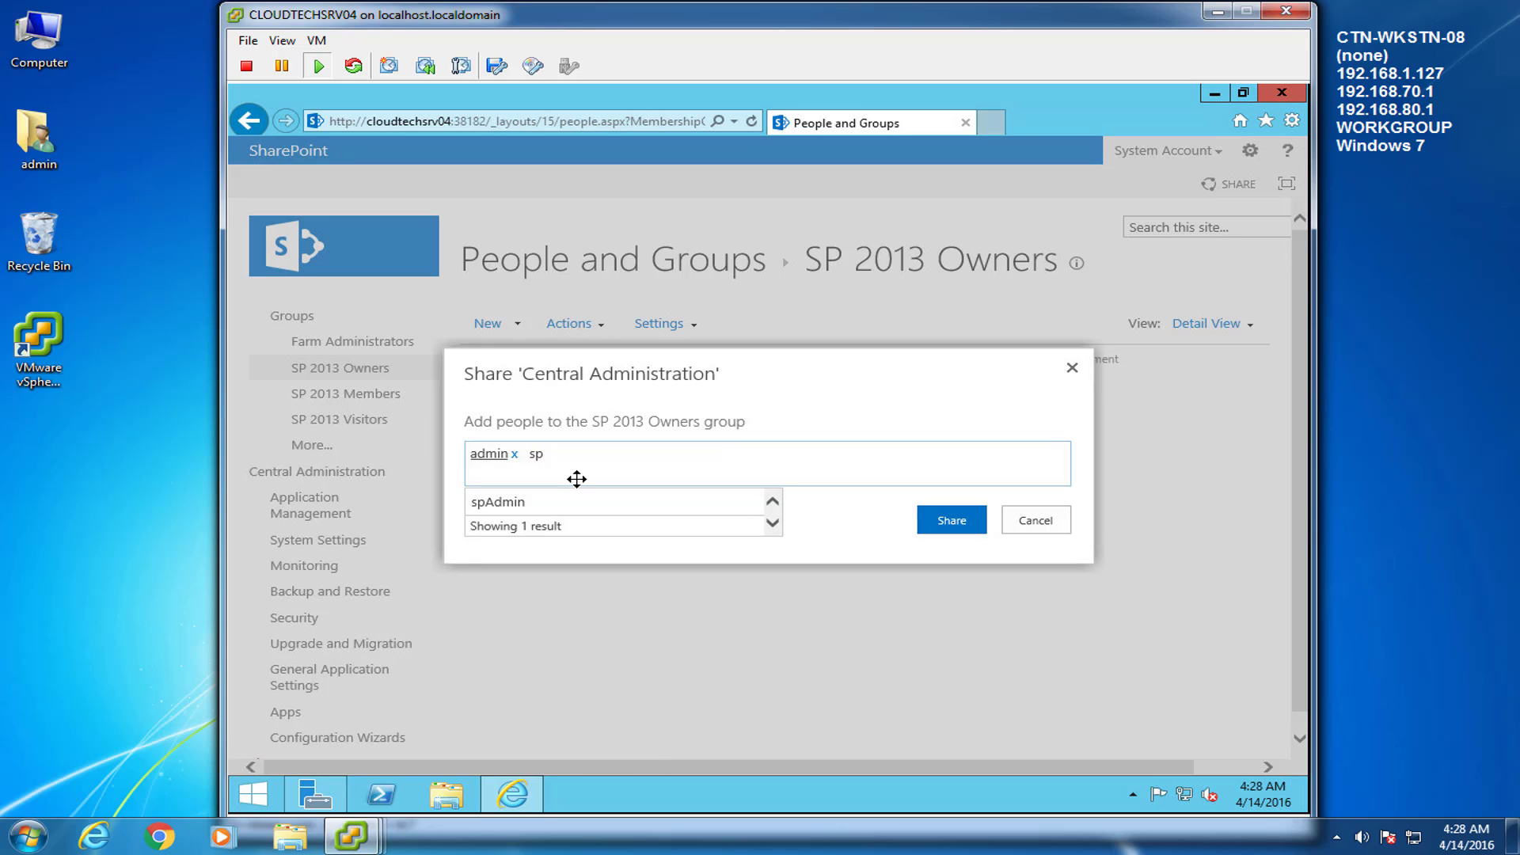
{"action": "type", "text": "admin"}
{"action": "key", "text": "Return"}
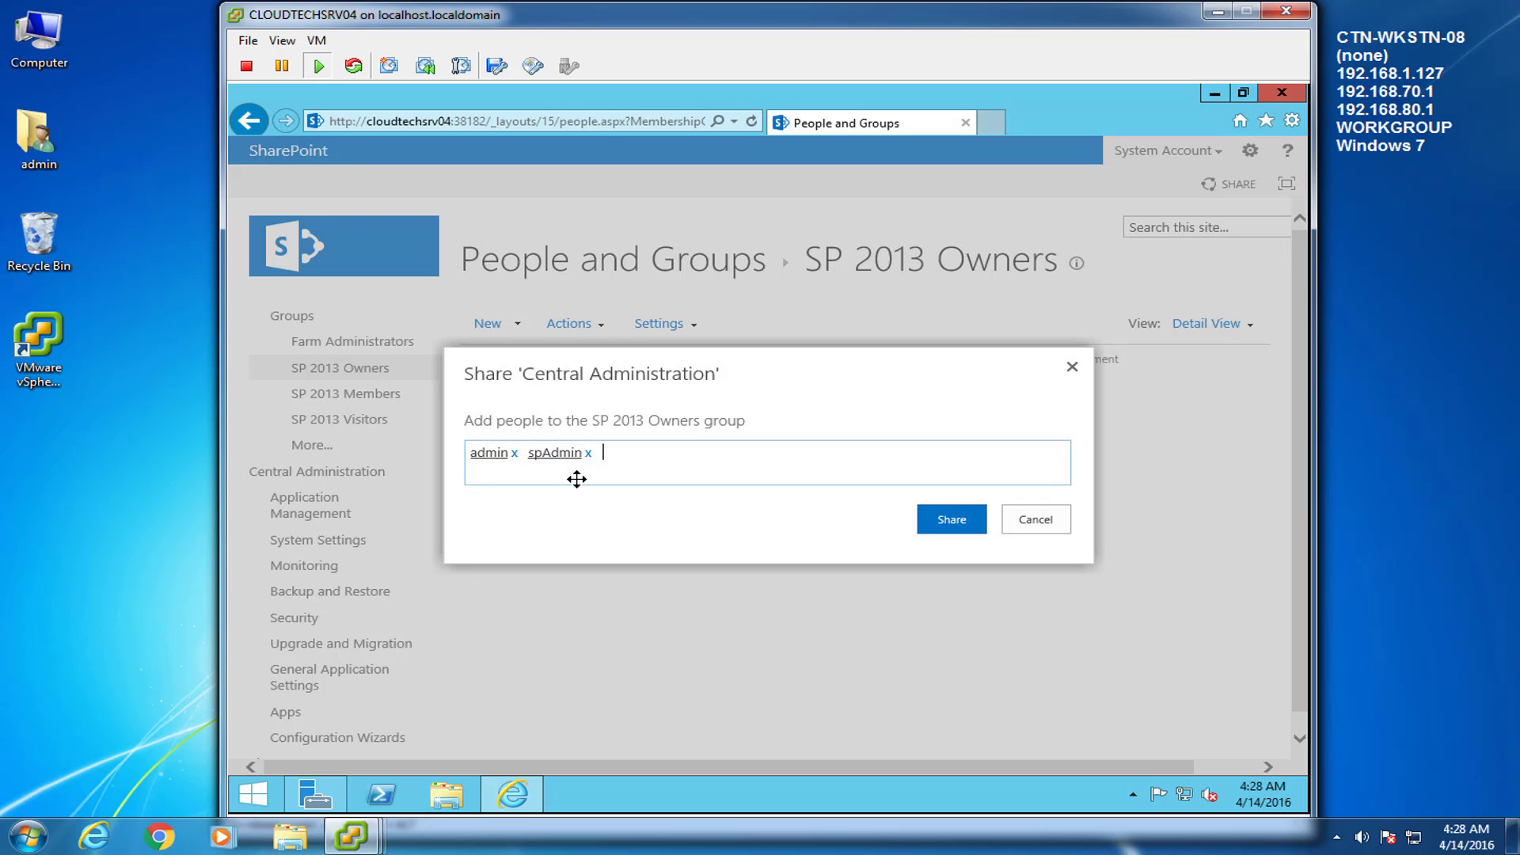
{"action": "left_click", "coordinate": [928, 517]}
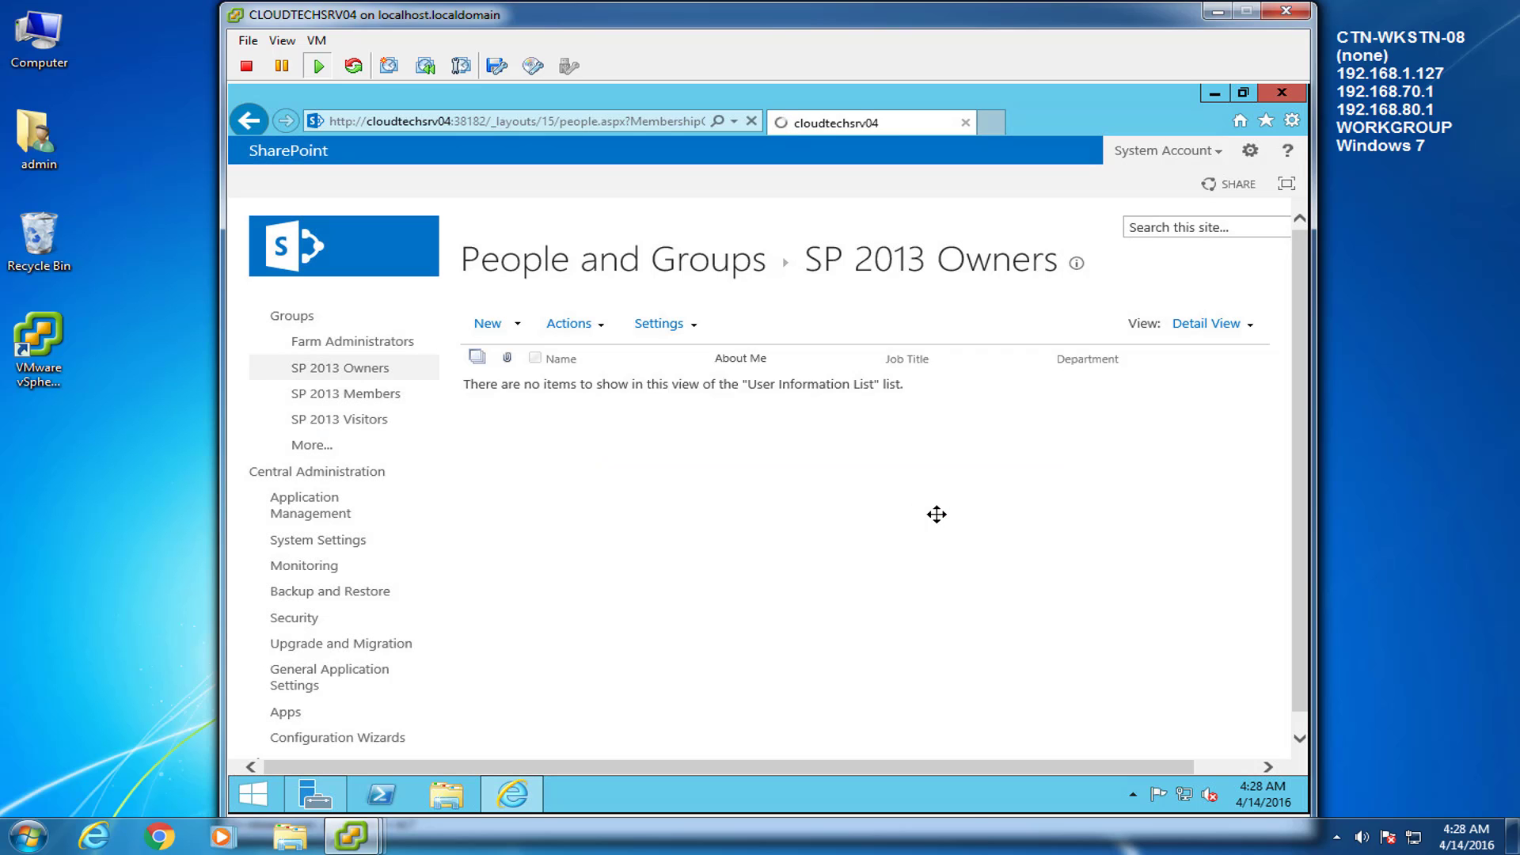
Open SP 2013 Members, pick user1 and user2 from the suggestions, and share
{"action": "left_click", "coordinate": [395, 393]}
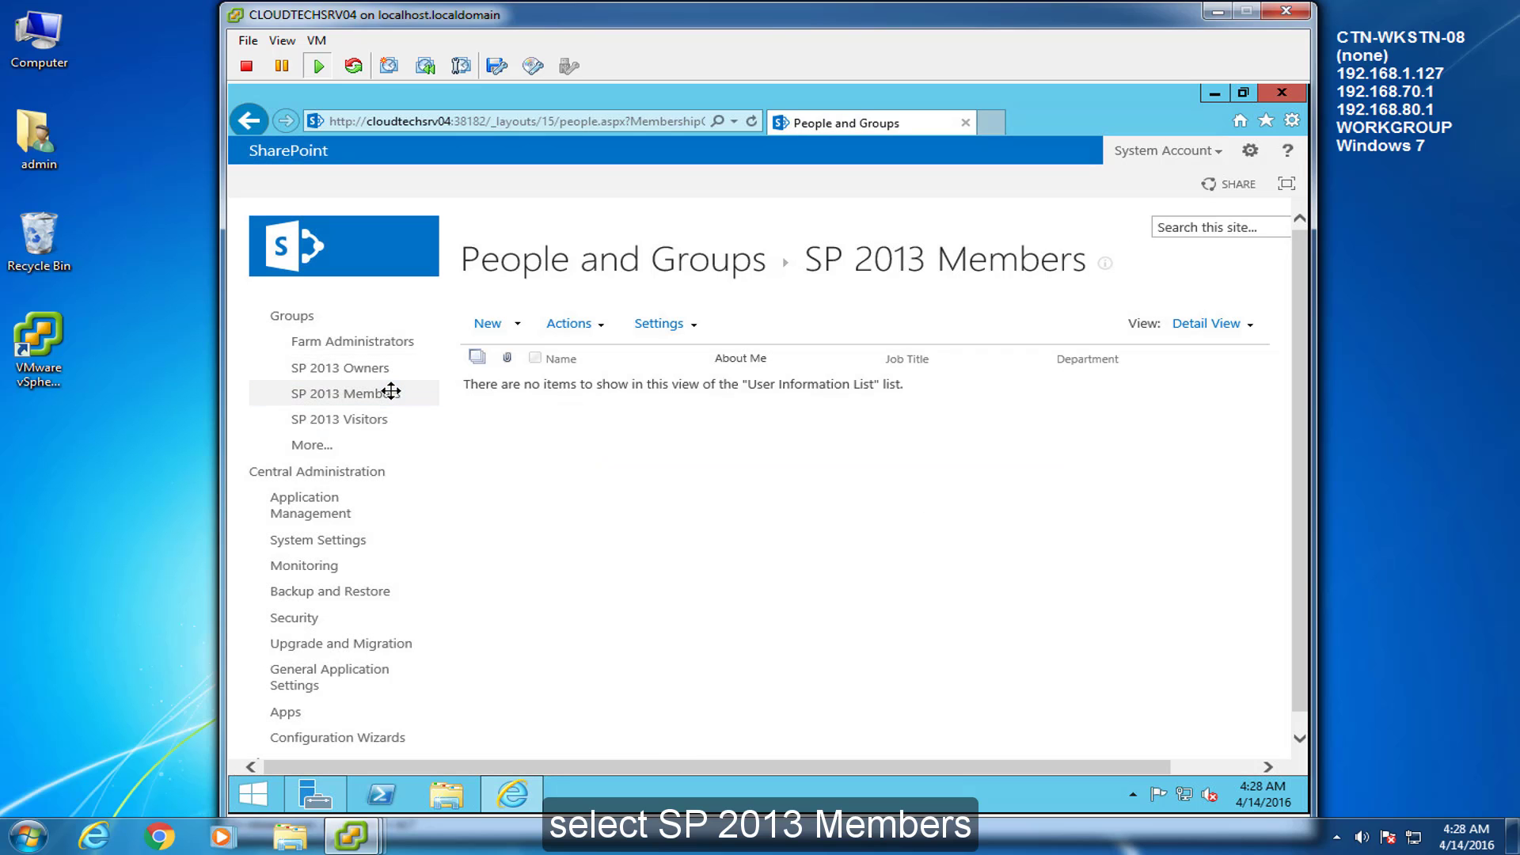
{"action": "left_click", "coordinate": [496, 324]}
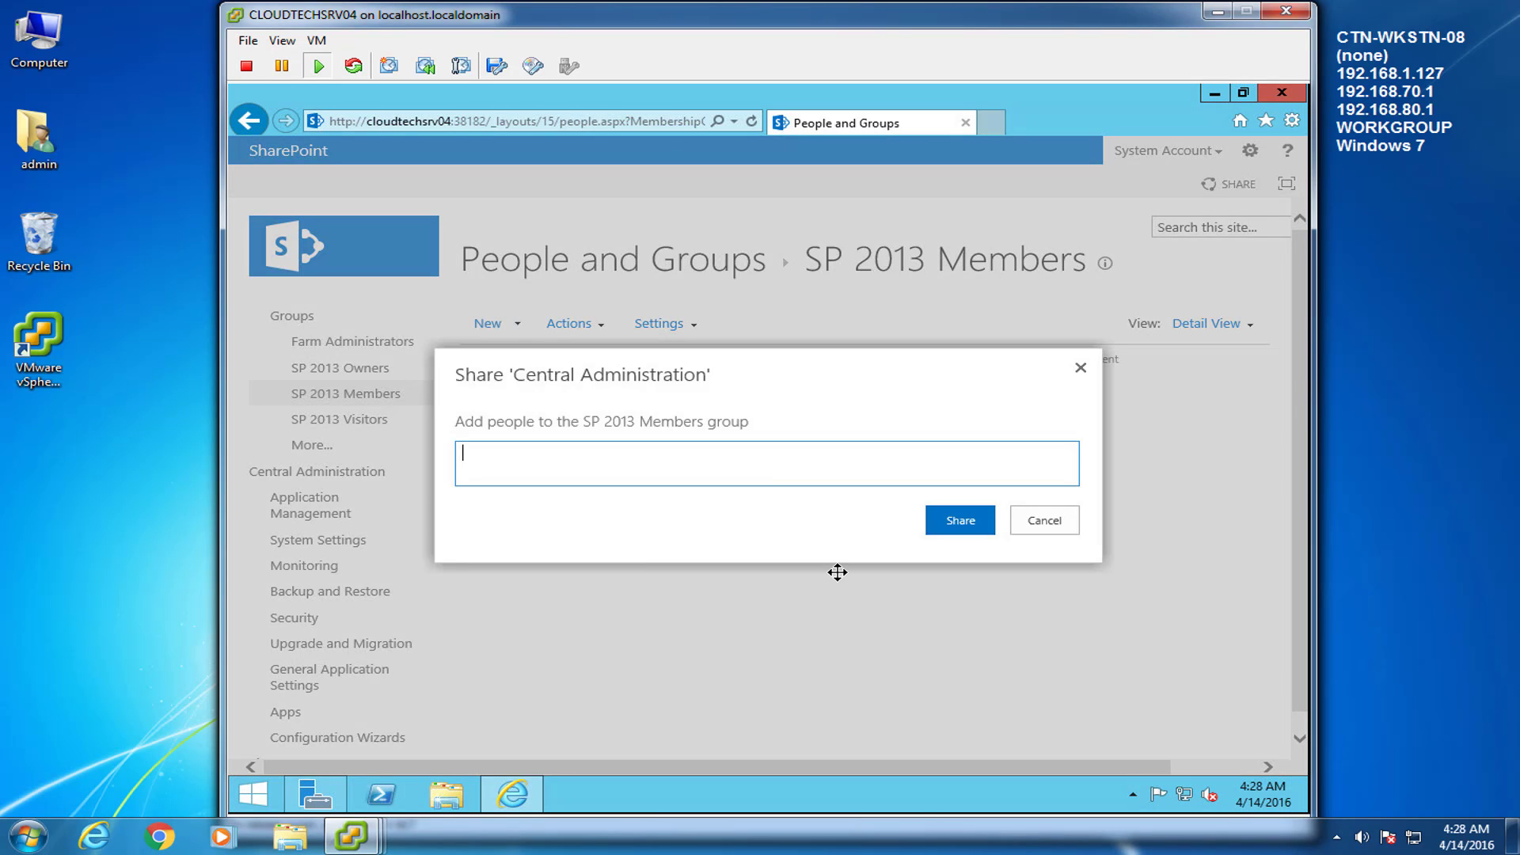
{"action": "type", "text": "user"}
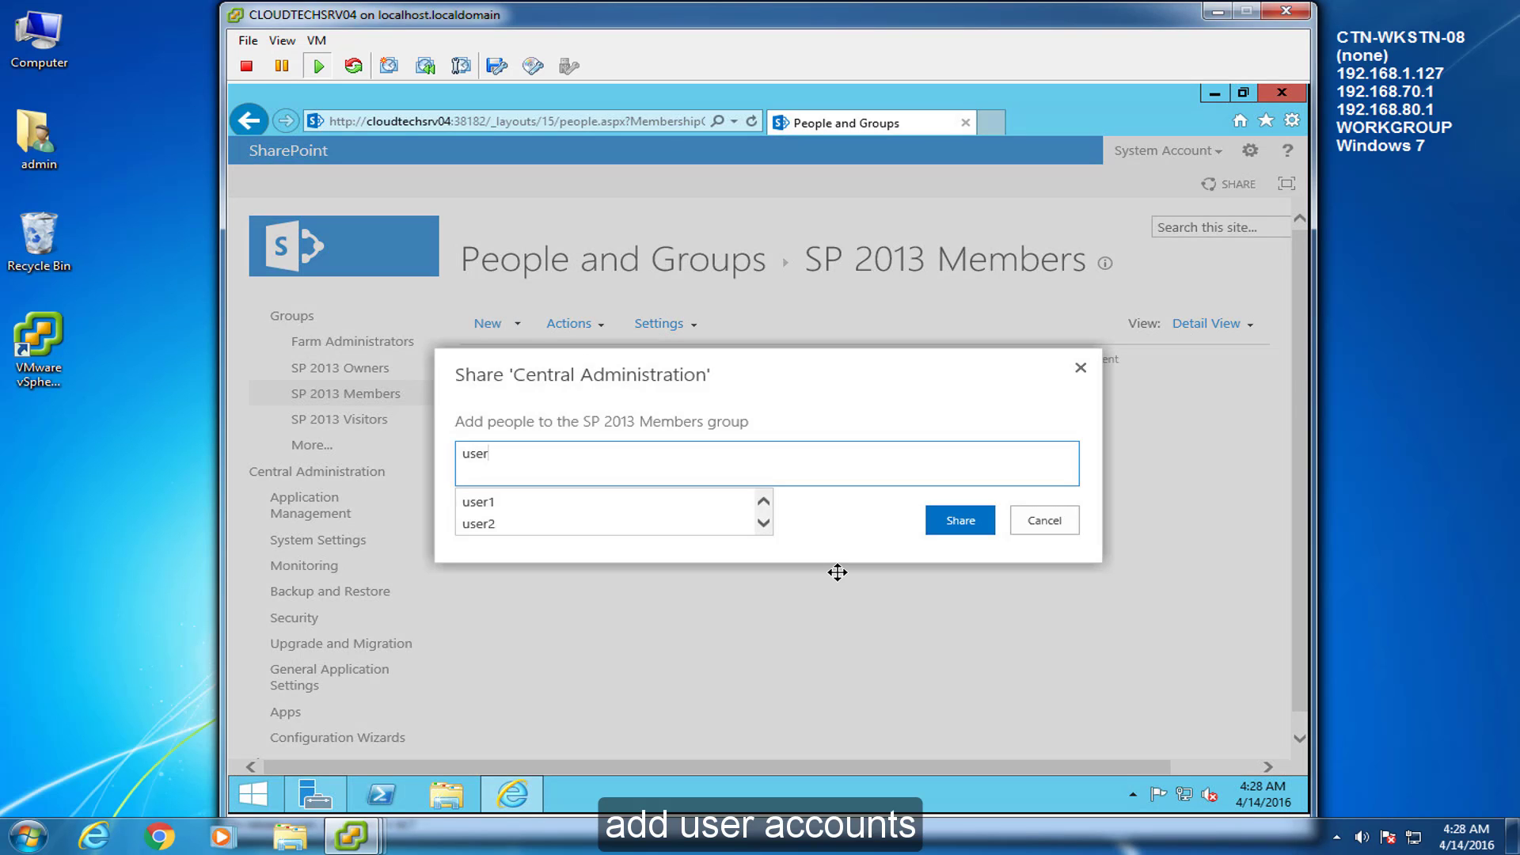
{"action": "left_click", "coordinate": [475, 501]}
{"action": "type", "text": "user"}
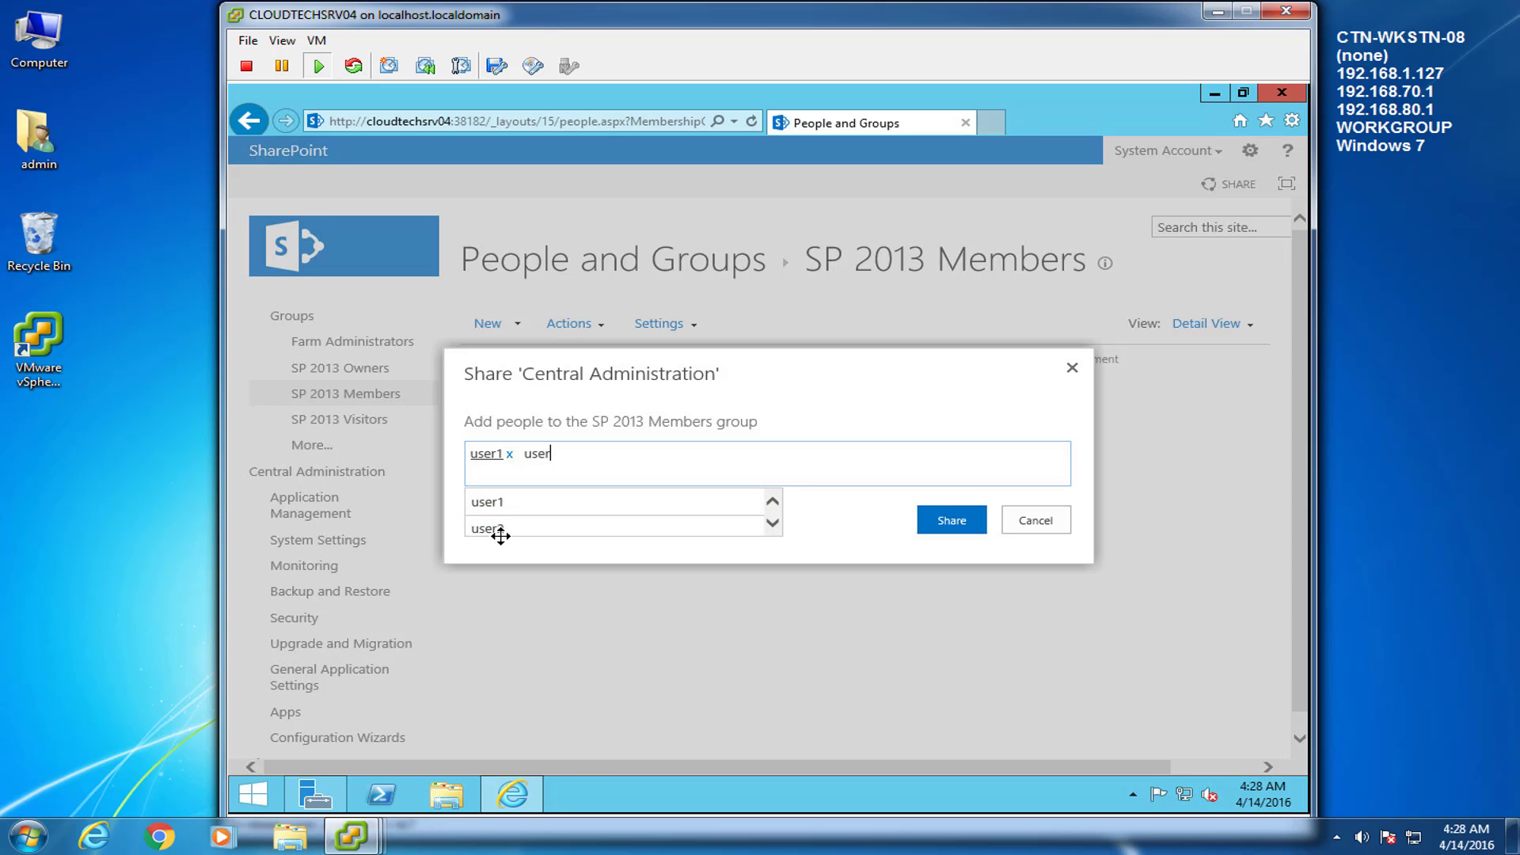
{"action": "left_click", "coordinate": [499, 531]}
{"action": "left_click", "coordinate": [958, 514]}
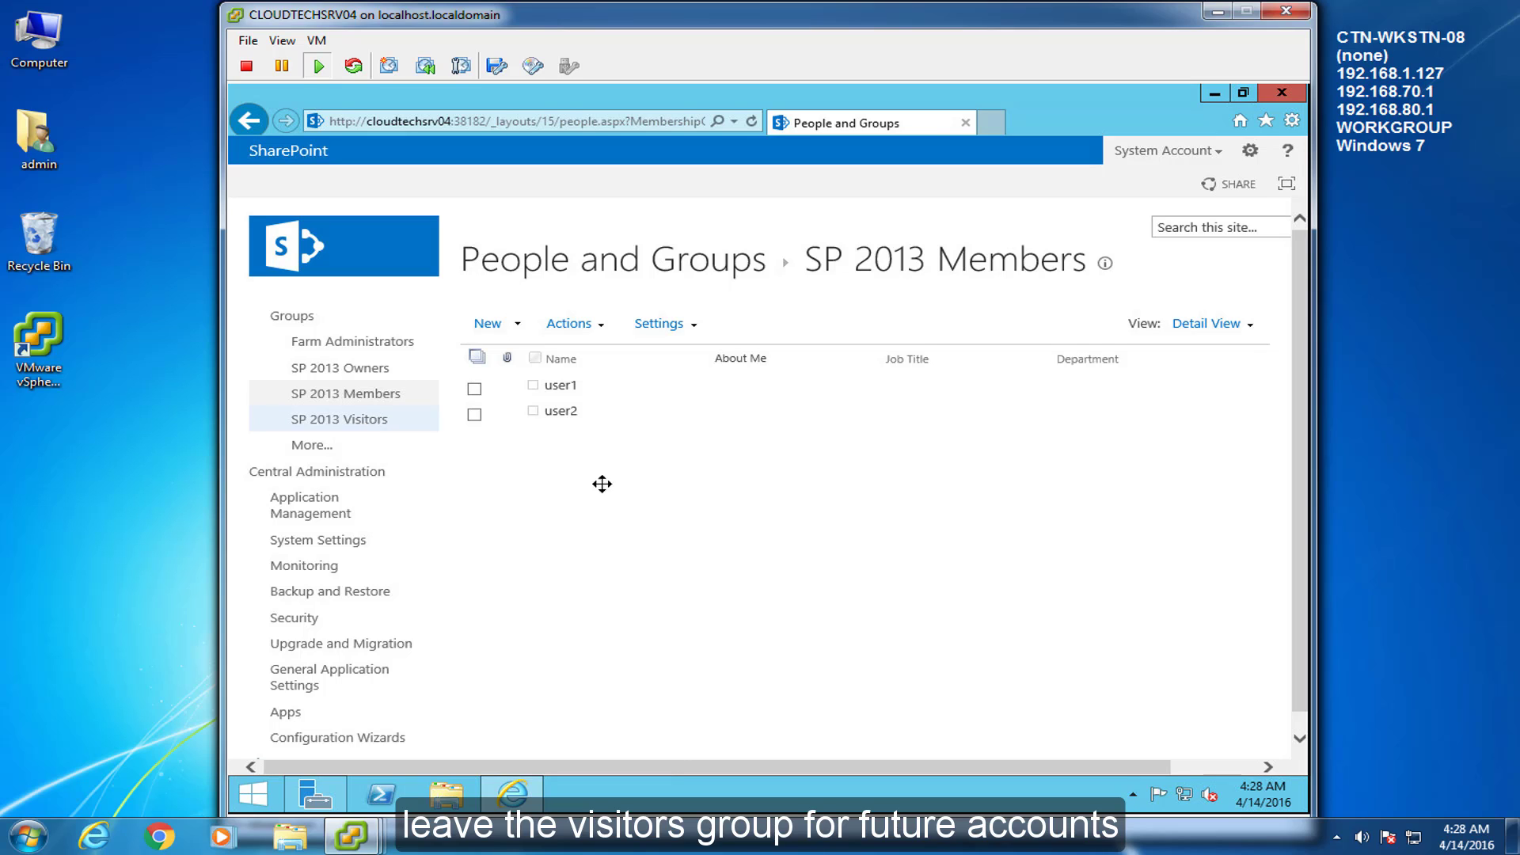
{"action": "left_click", "coordinate": [477, 386]}
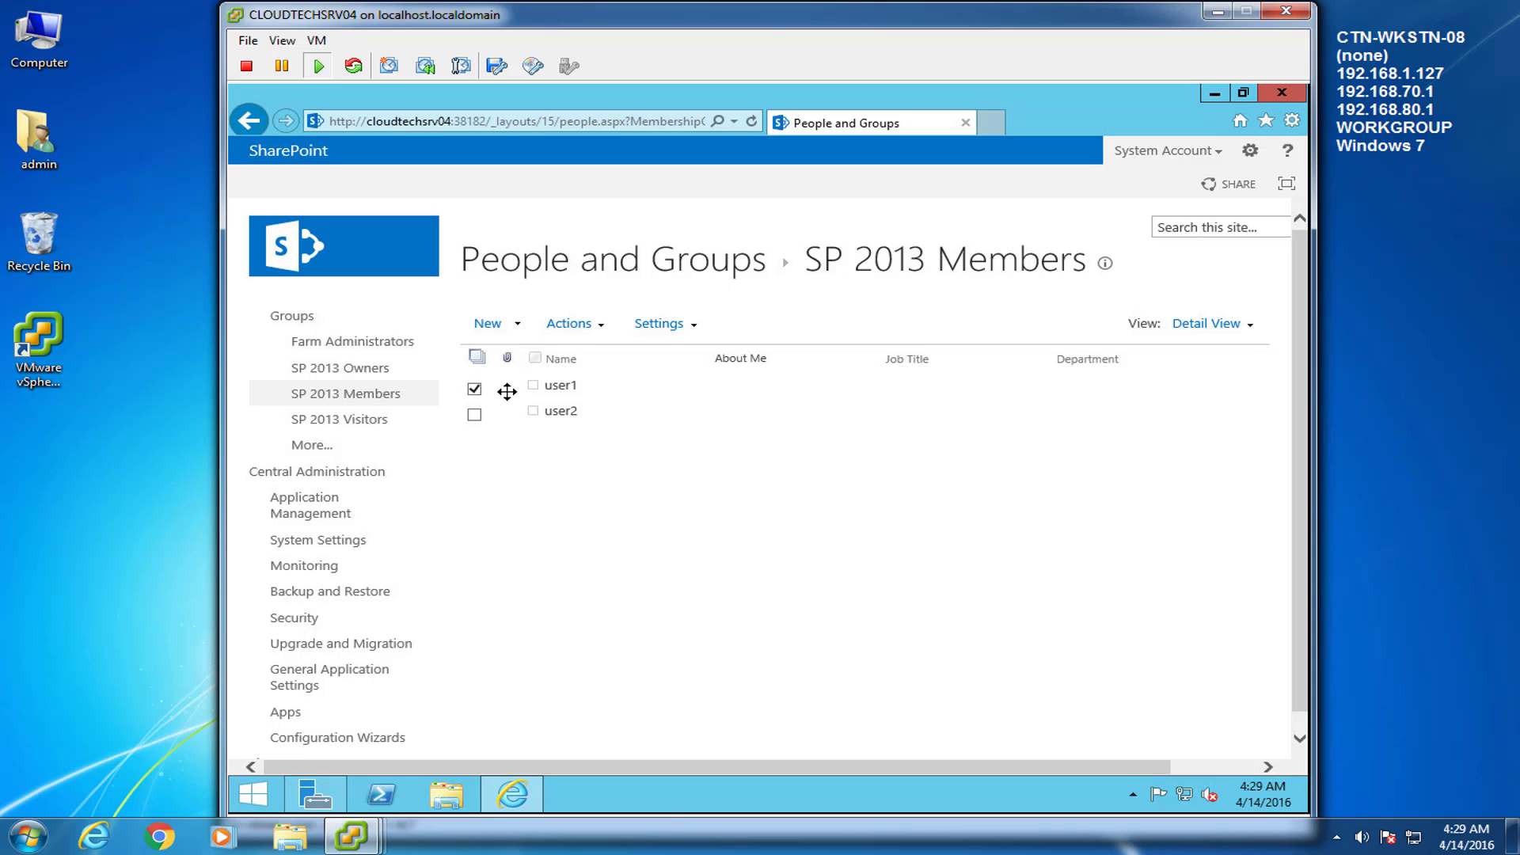
{"action": "left_click", "coordinate": [683, 324]}
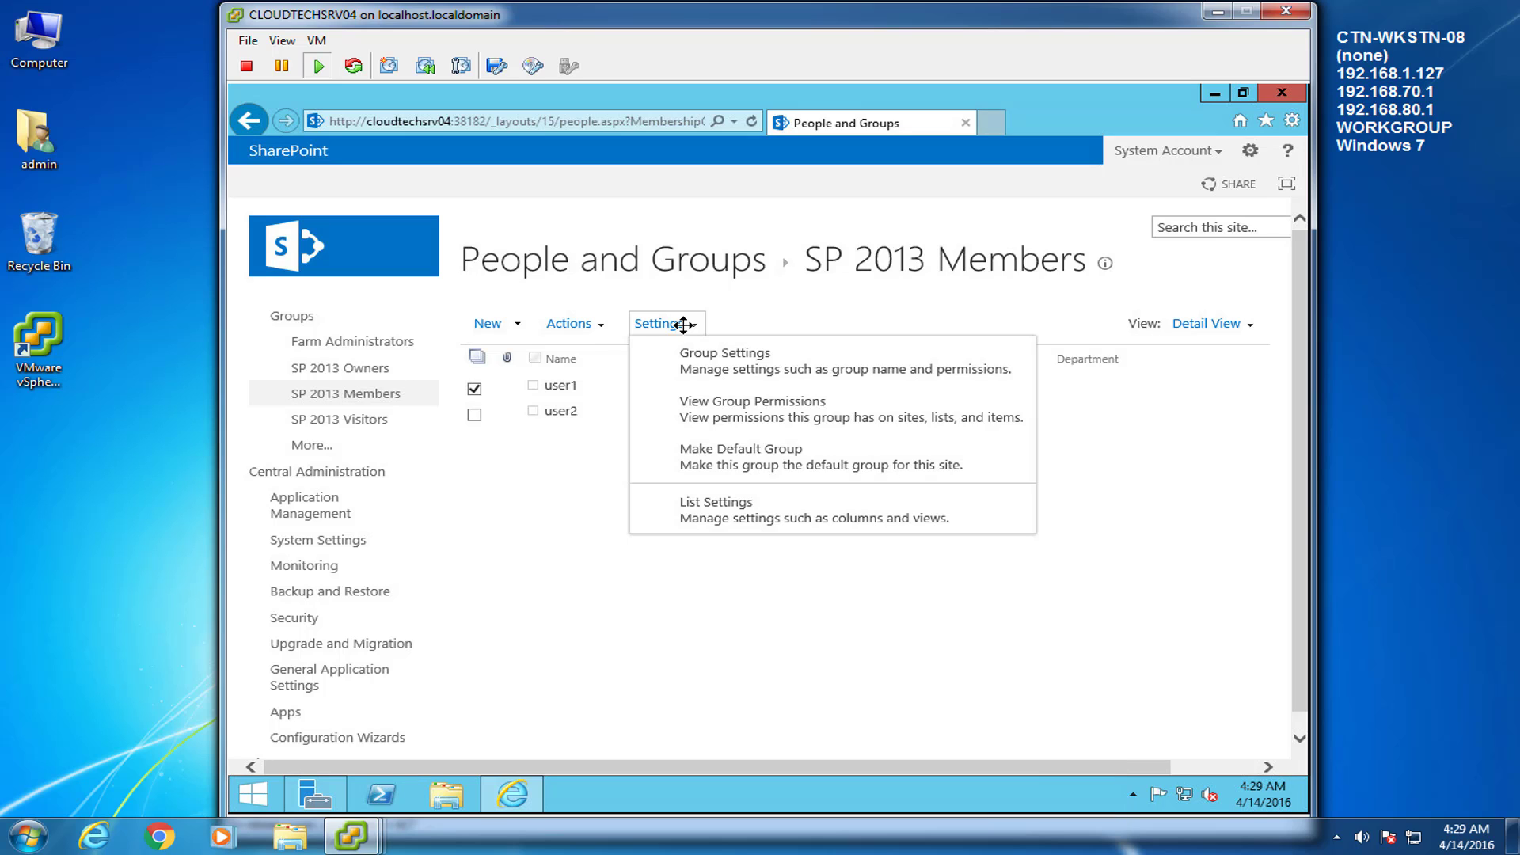
{"action": "left_click", "coordinate": [852, 521]}
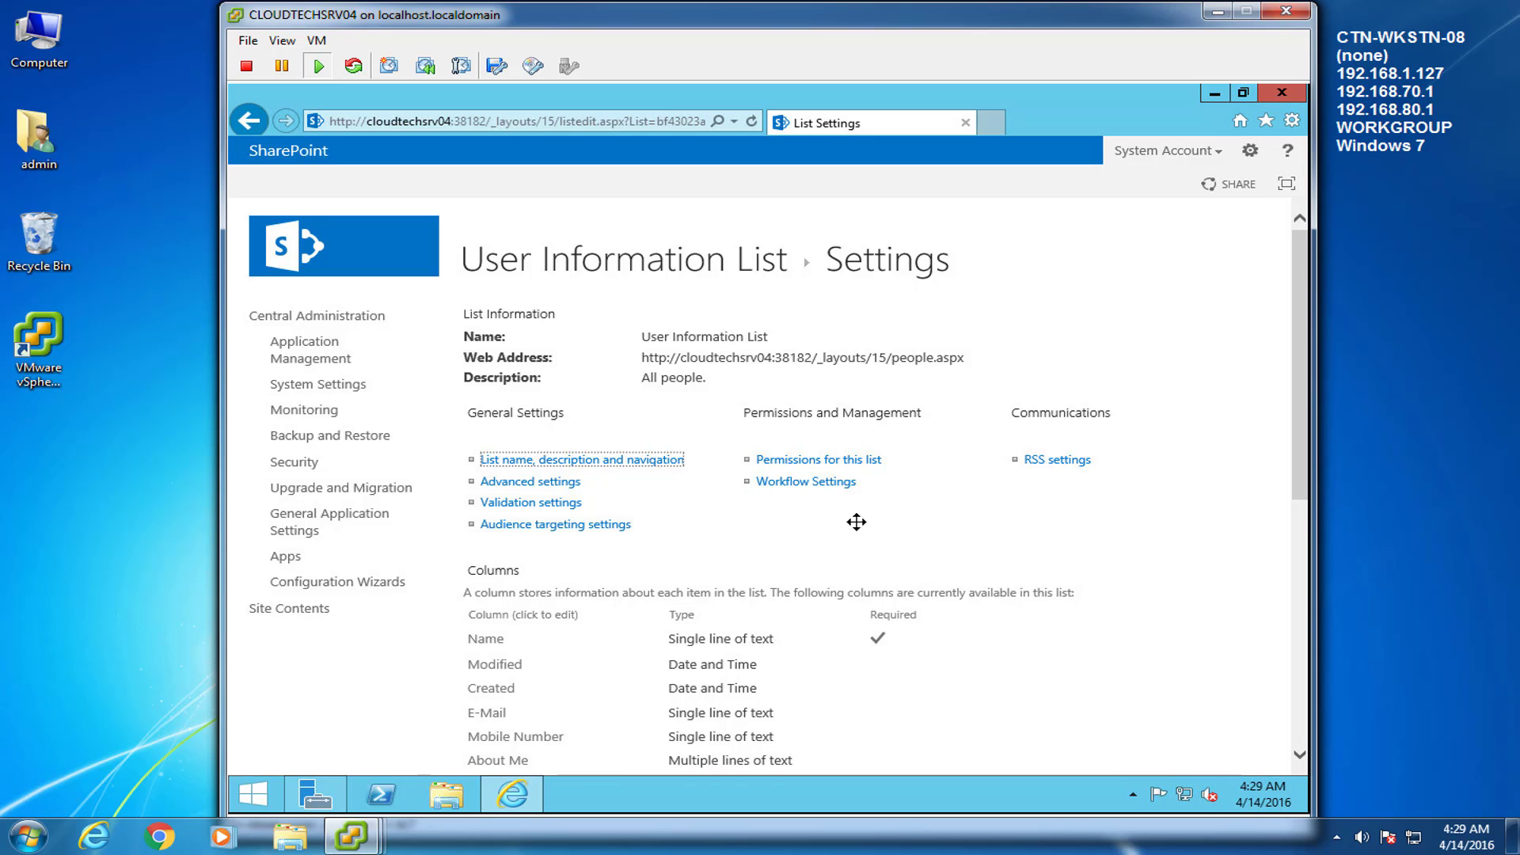
{"action": "scroll", "coordinate": [856, 521], "scroll_direction": "down", "scroll_amount": 3}
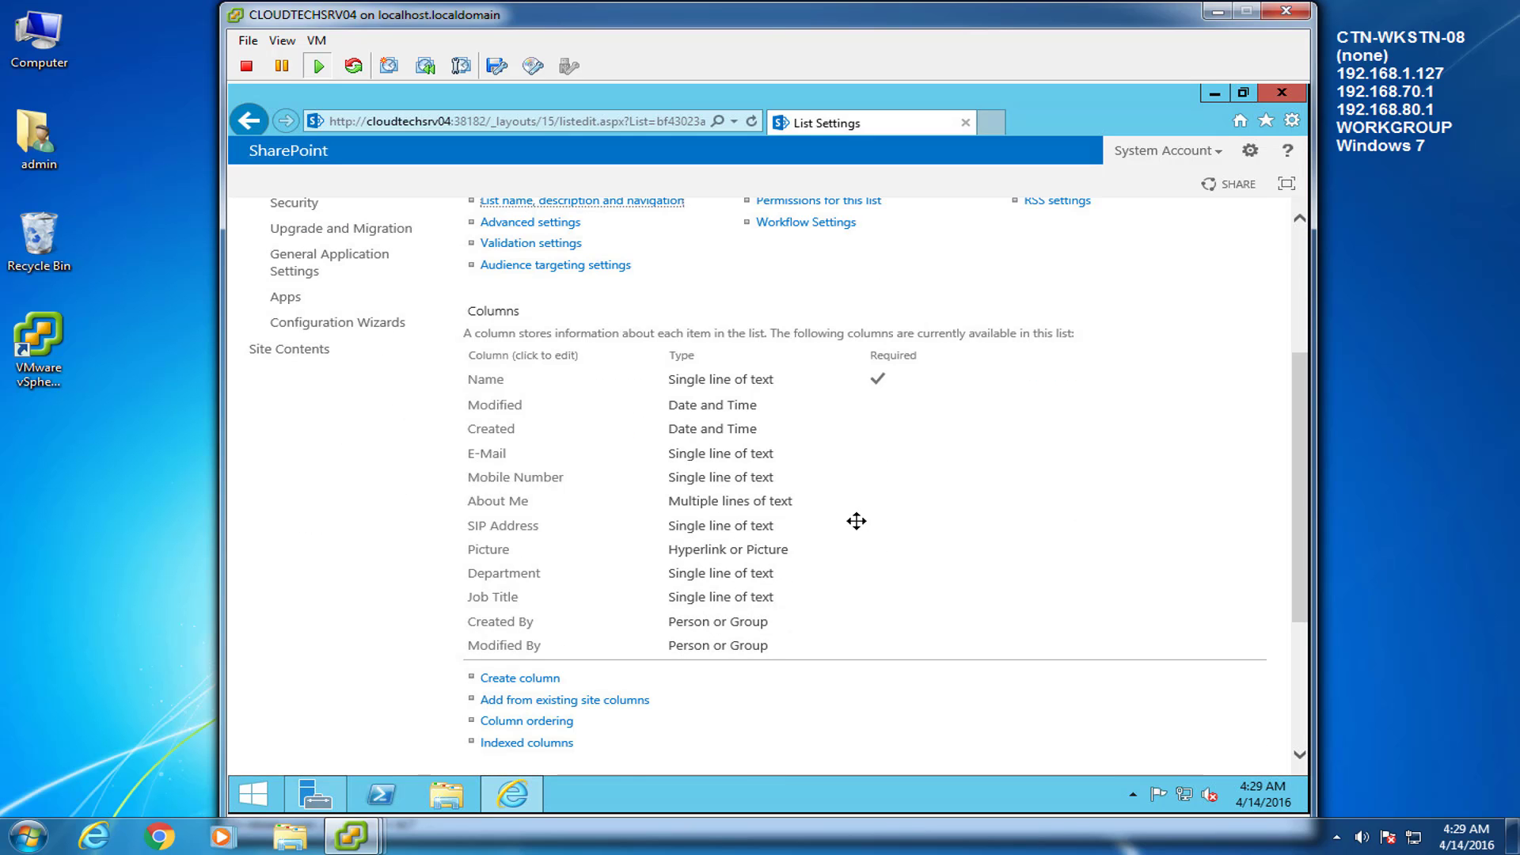
{"action": "scroll", "coordinate": [857, 522], "scroll_direction": "down", "scroll_amount": 3}
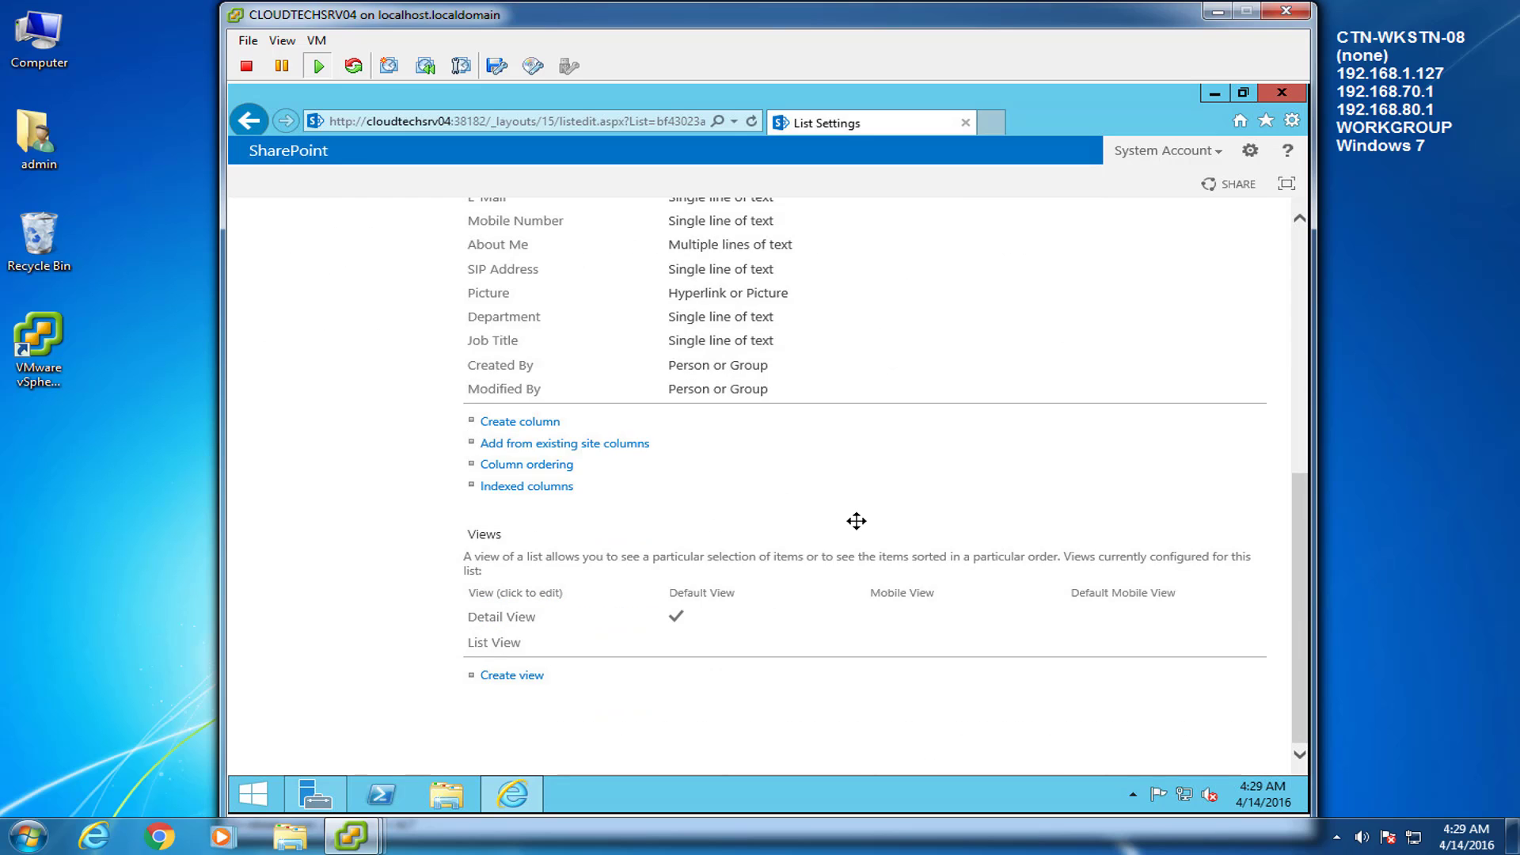
{"action": "scroll", "coordinate": [857, 521], "scroll_direction": "up", "scroll_amount": 6}
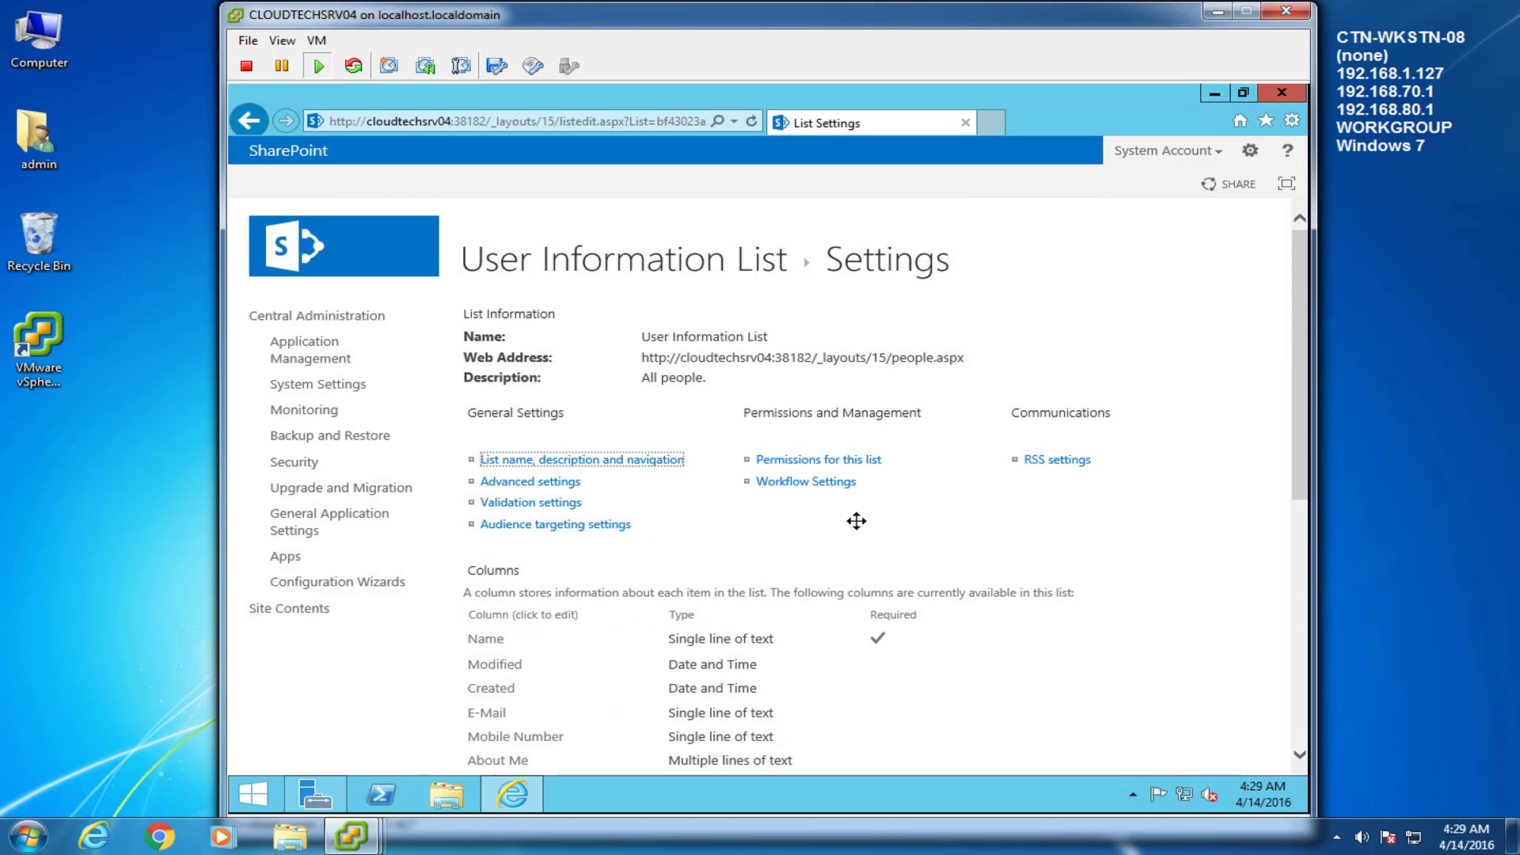
{"action": "left_click", "coordinate": [248, 120]}
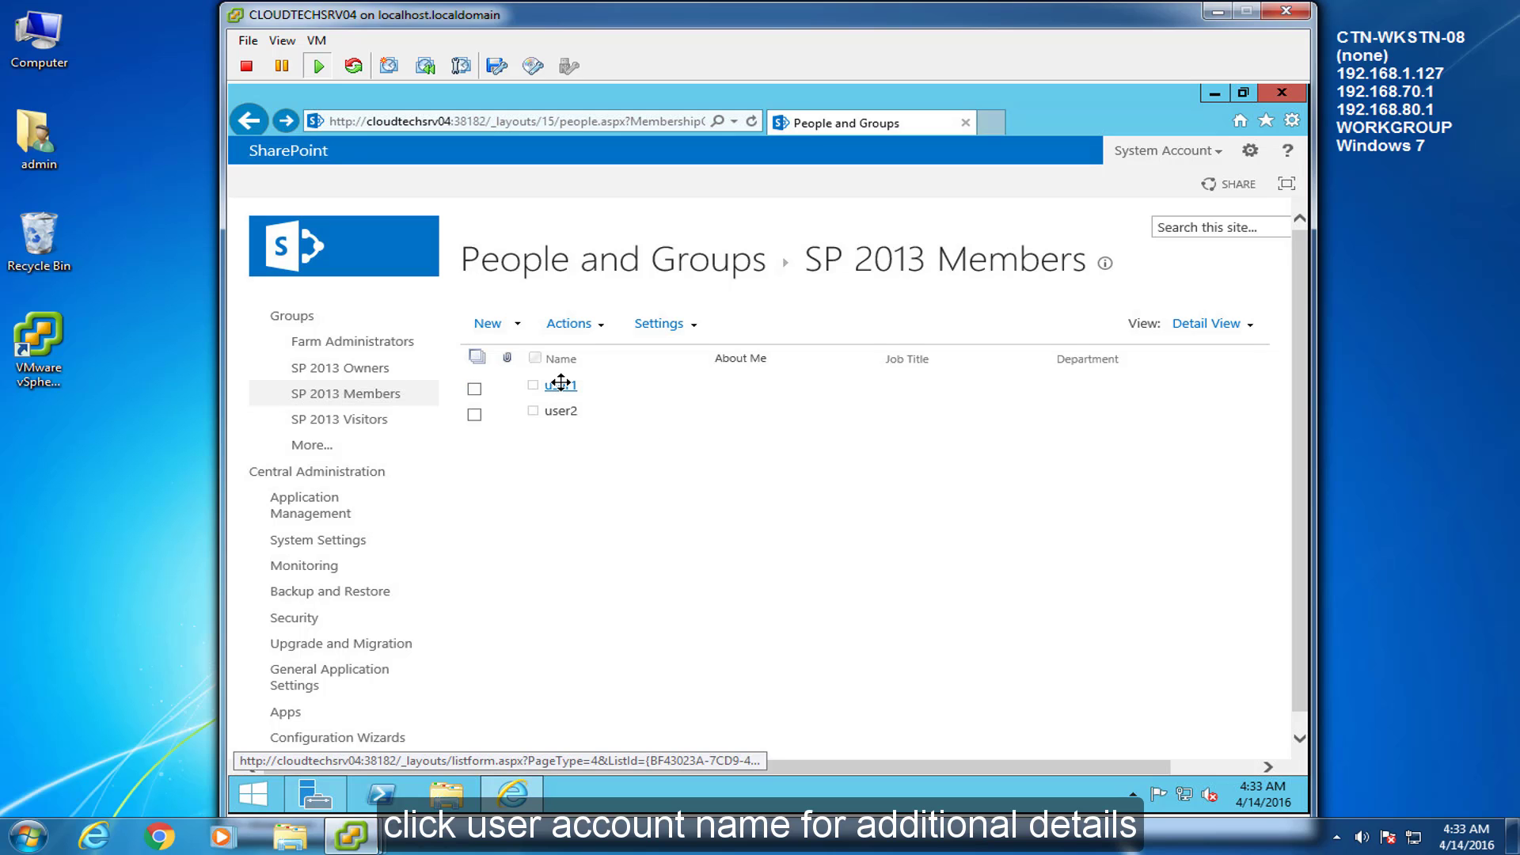
{"action": "left_click", "coordinate": [560, 383]}
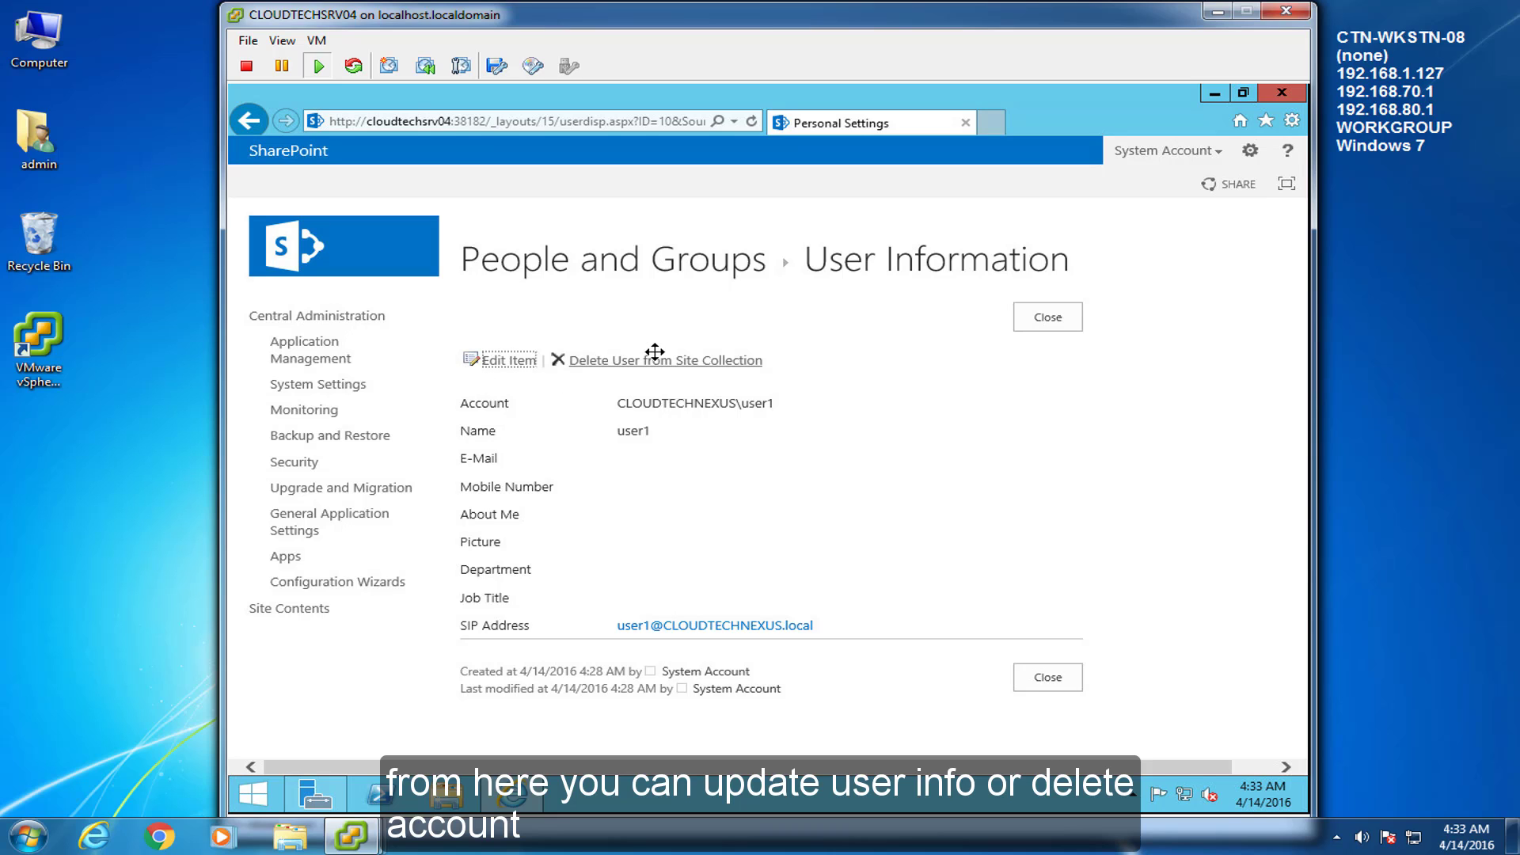
{"action": "left_click", "coordinate": [504, 357]}
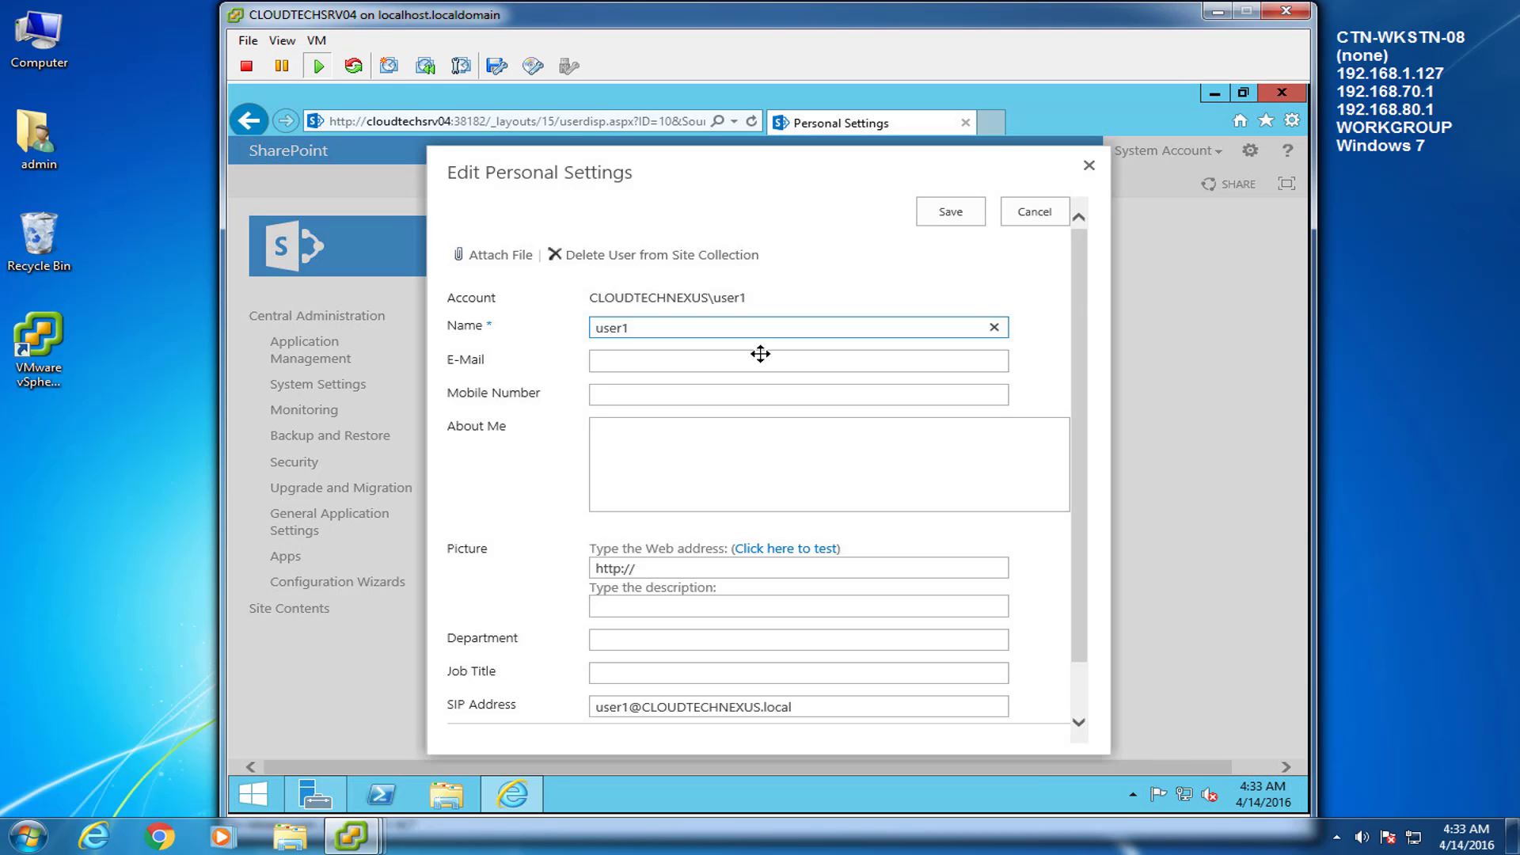
{"action": "left_click_drag", "start_coordinate": [1079, 284], "coordinate": [1092, 230]}
{"action": "left_click", "coordinate": [1091, 168]}
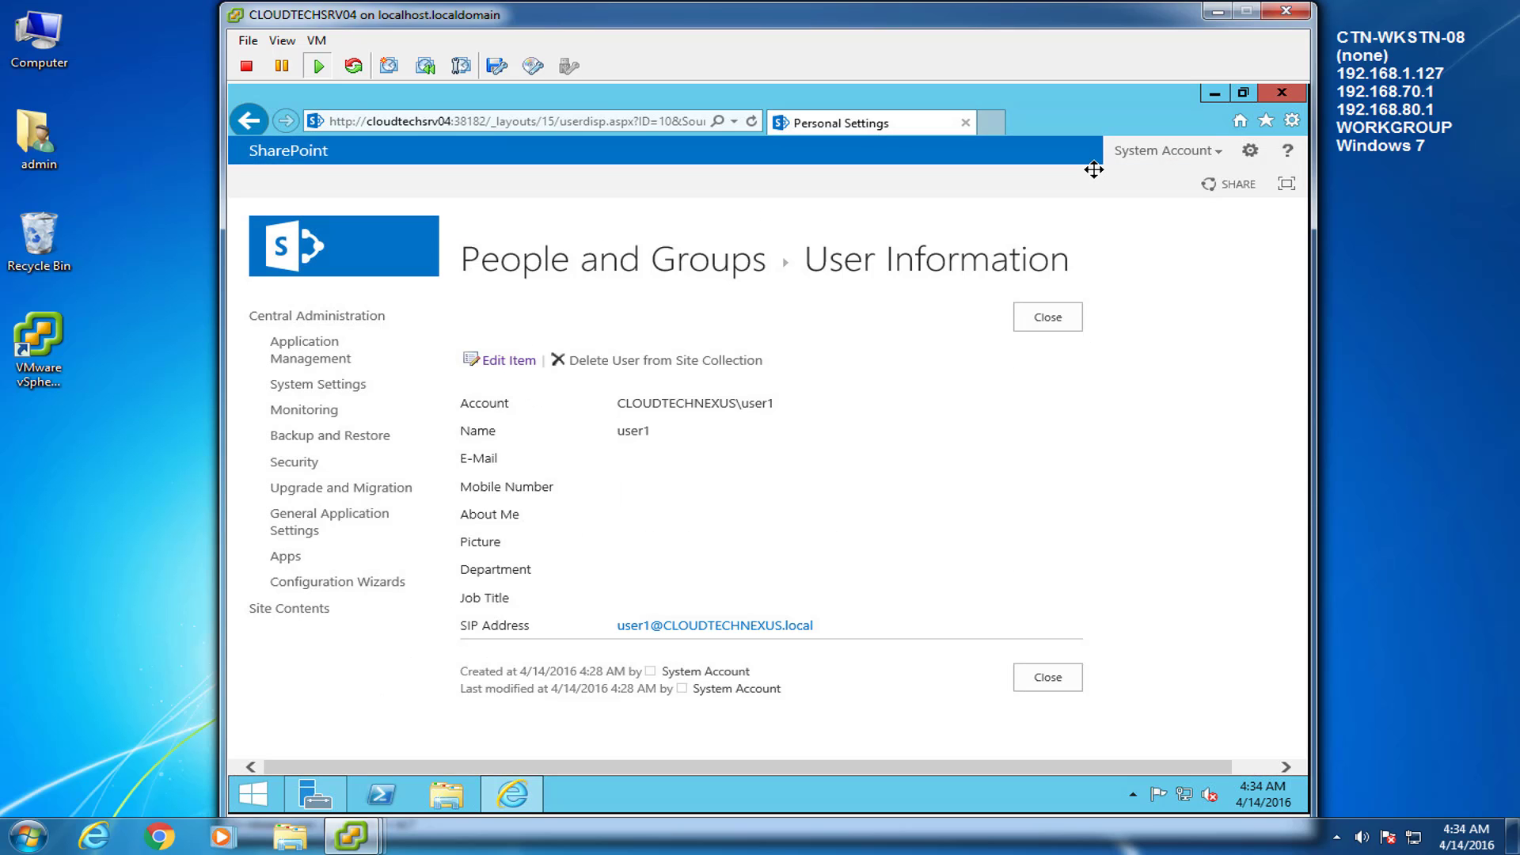
{"action": "left_click", "coordinate": [248, 120]}
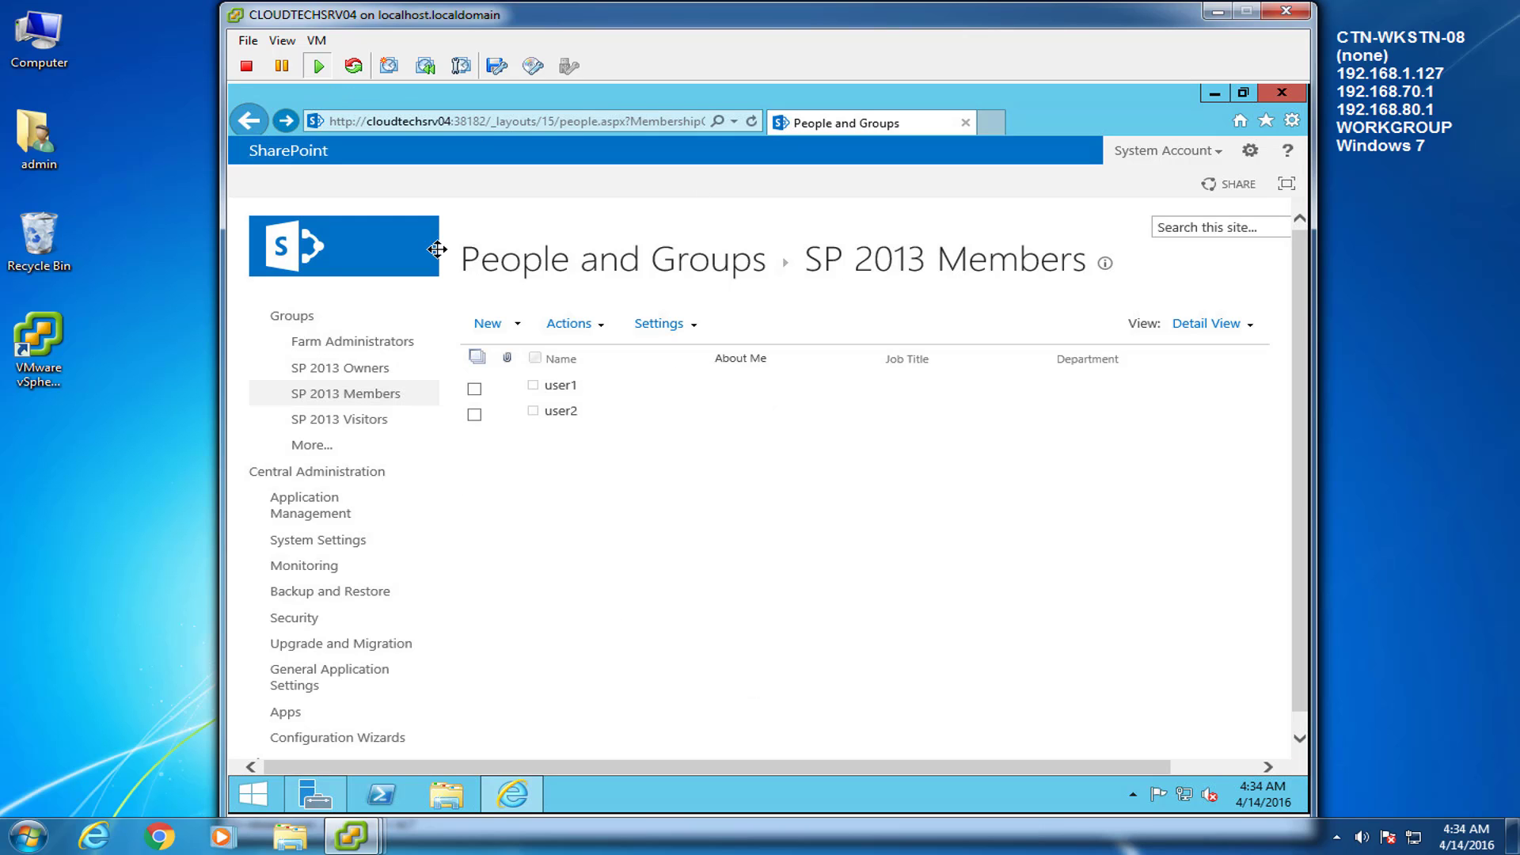
{"action": "left_click", "coordinate": [697, 318]}
{"action": "left_click", "coordinate": [717, 354]}
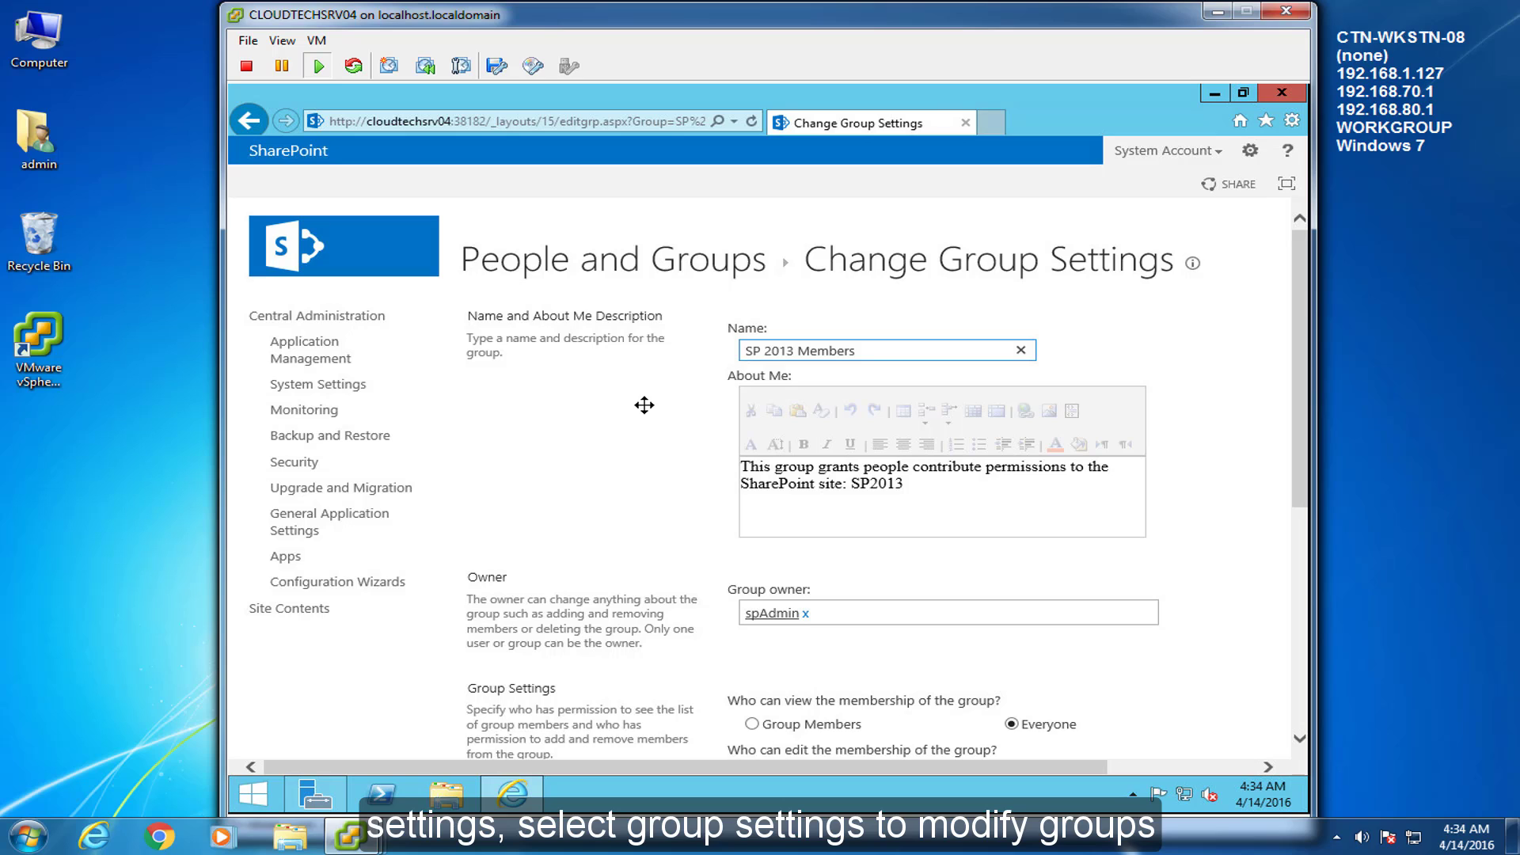
{"action": "left_click", "coordinate": [247, 121]}
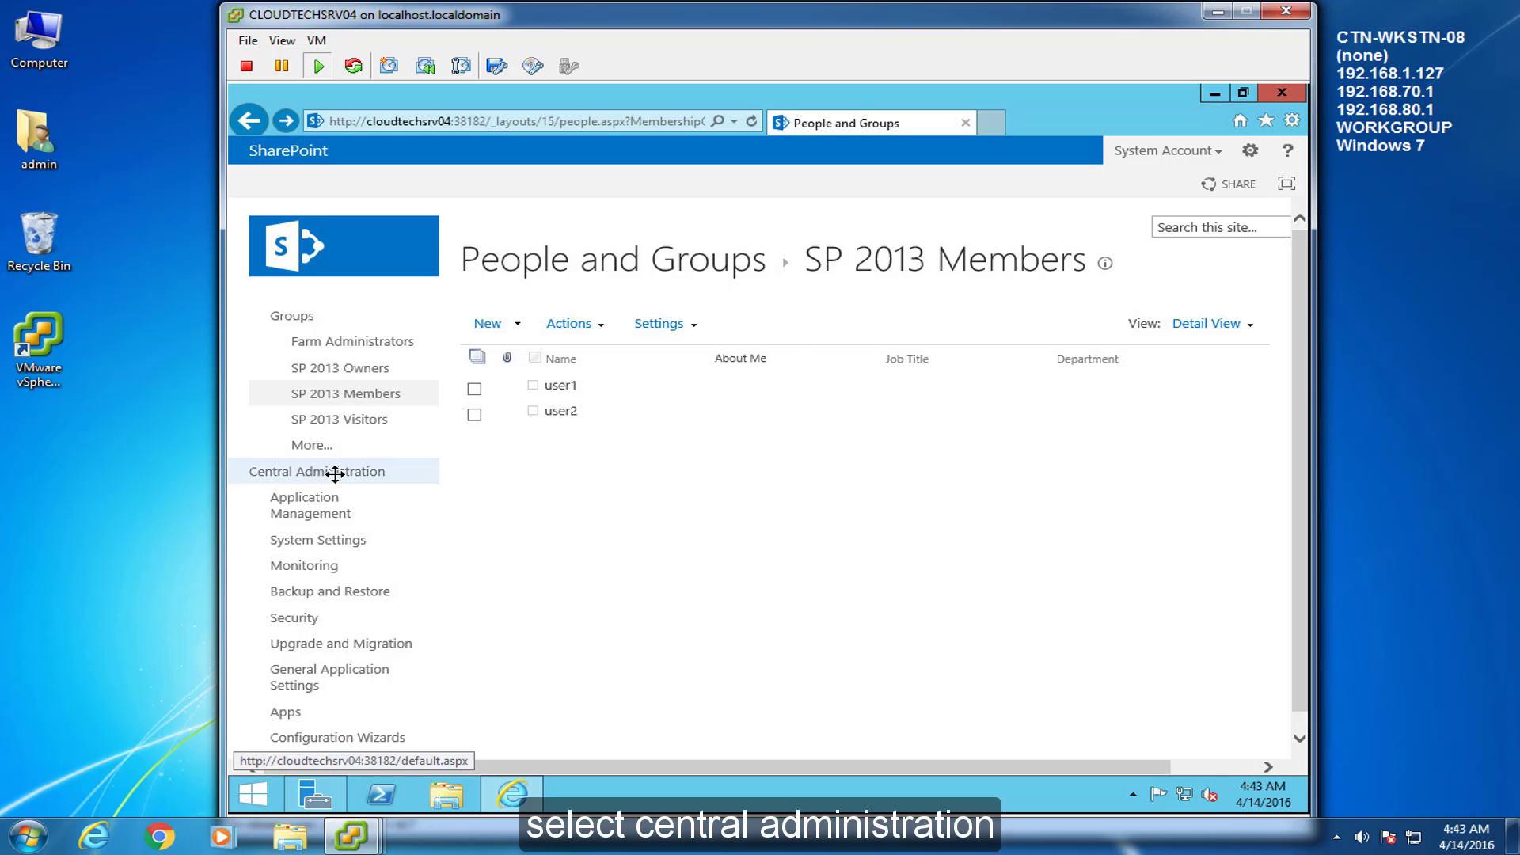
Launch the Farm Configuration Wizard from Central Administration's Configuration Wizards page
{"action": "left_click", "coordinate": [336, 473]}
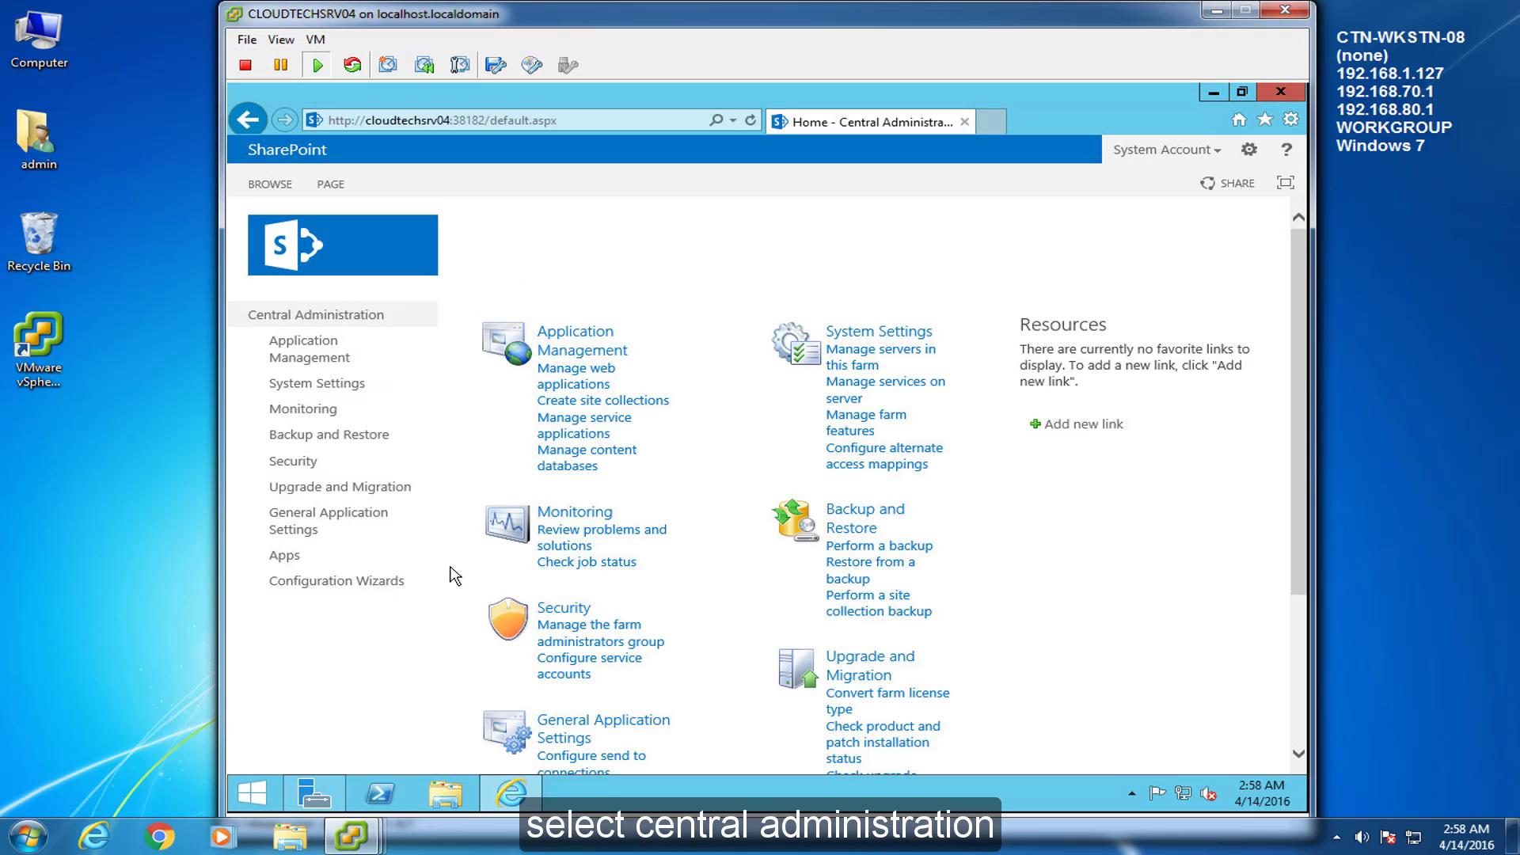
{"action": "left_click", "coordinate": [376, 589]}
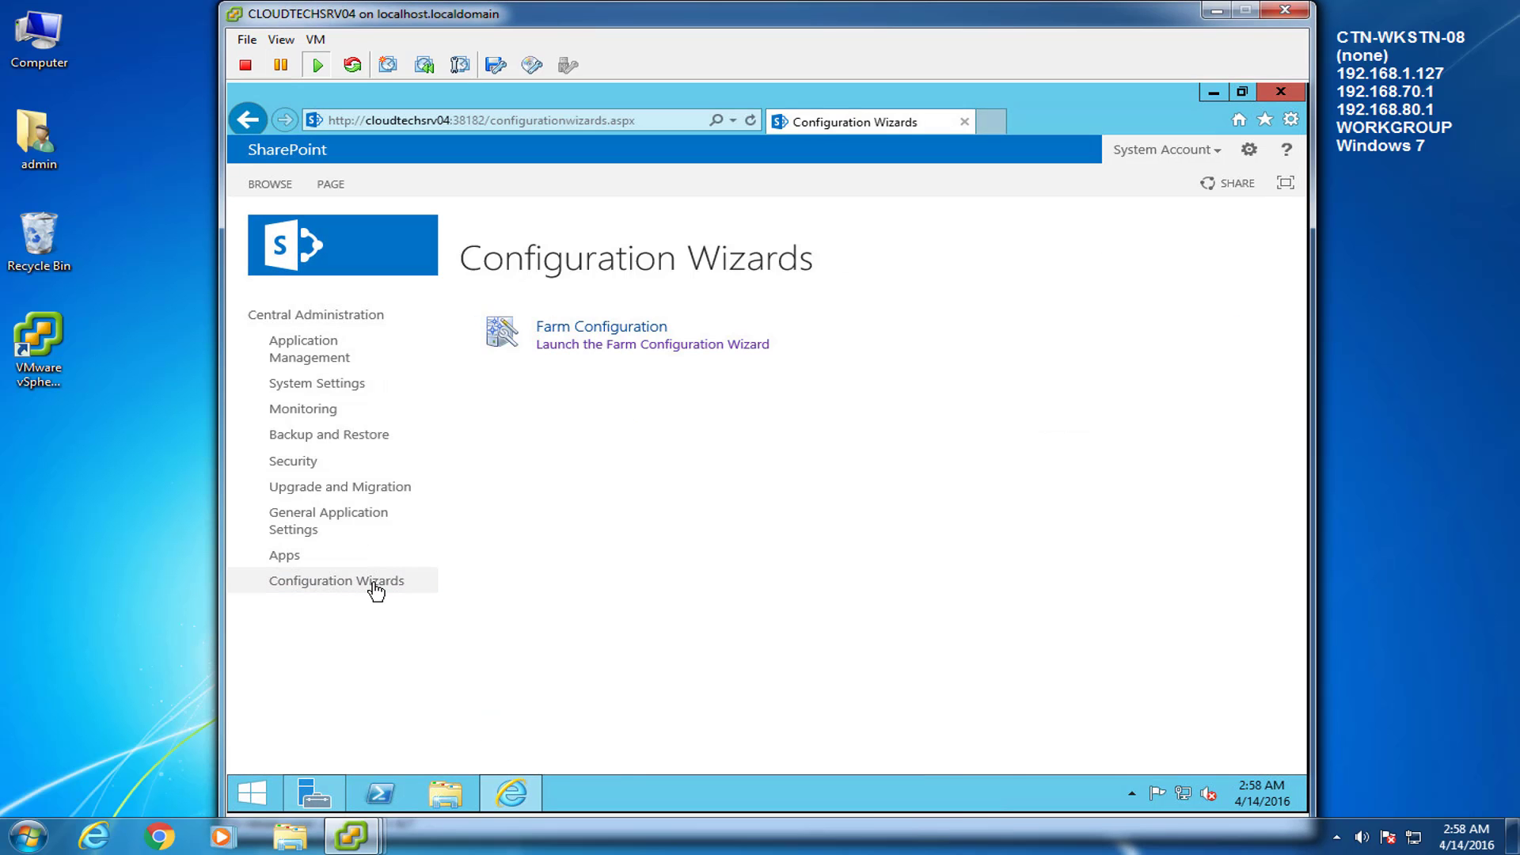
{"action": "left_click", "coordinate": [589, 352]}
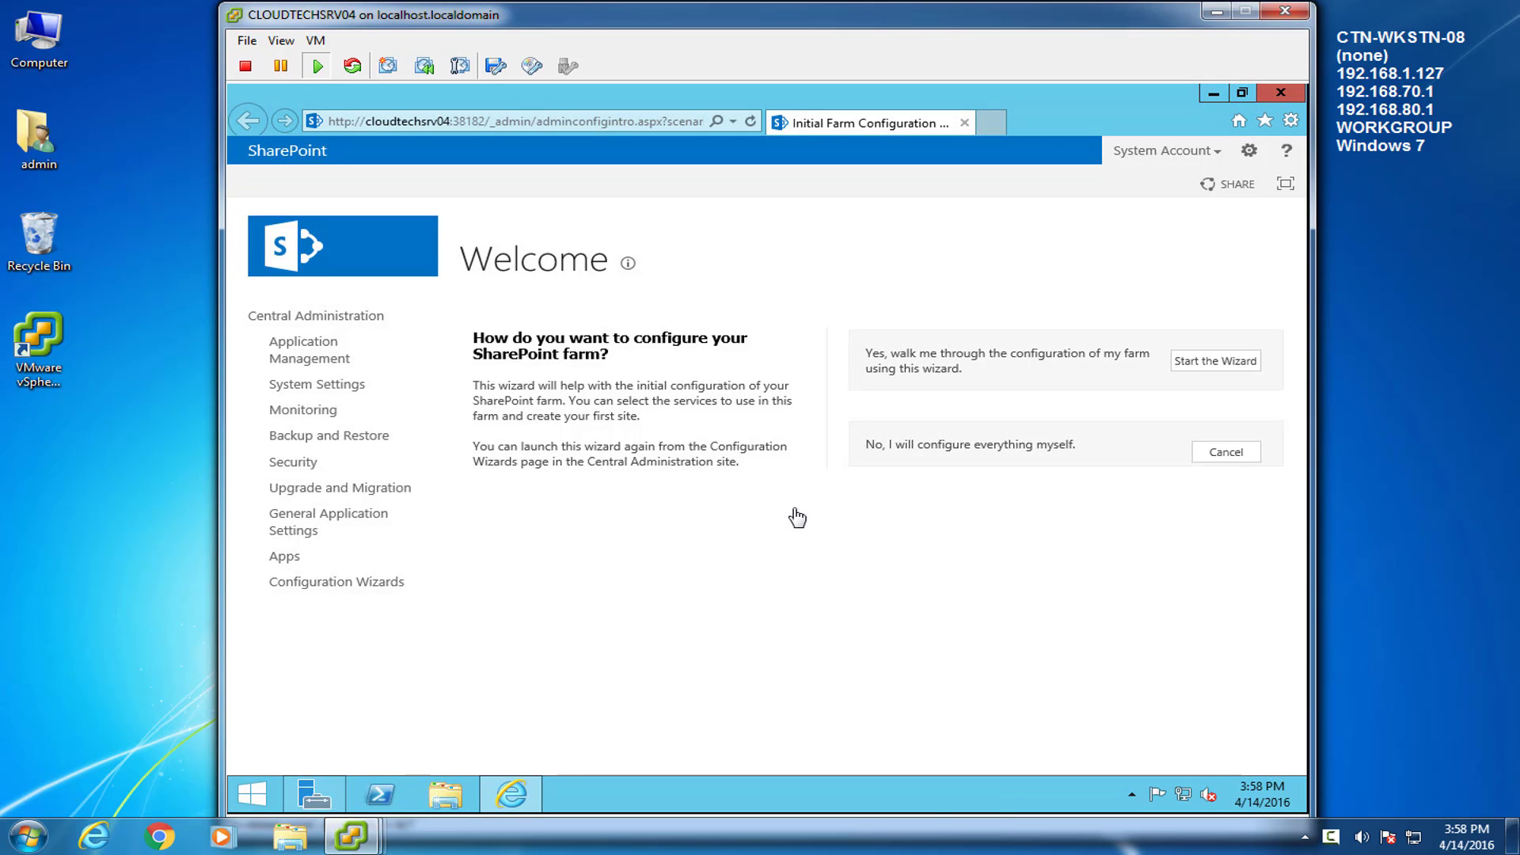
{"action": "left_click", "coordinate": [1259, 362]}
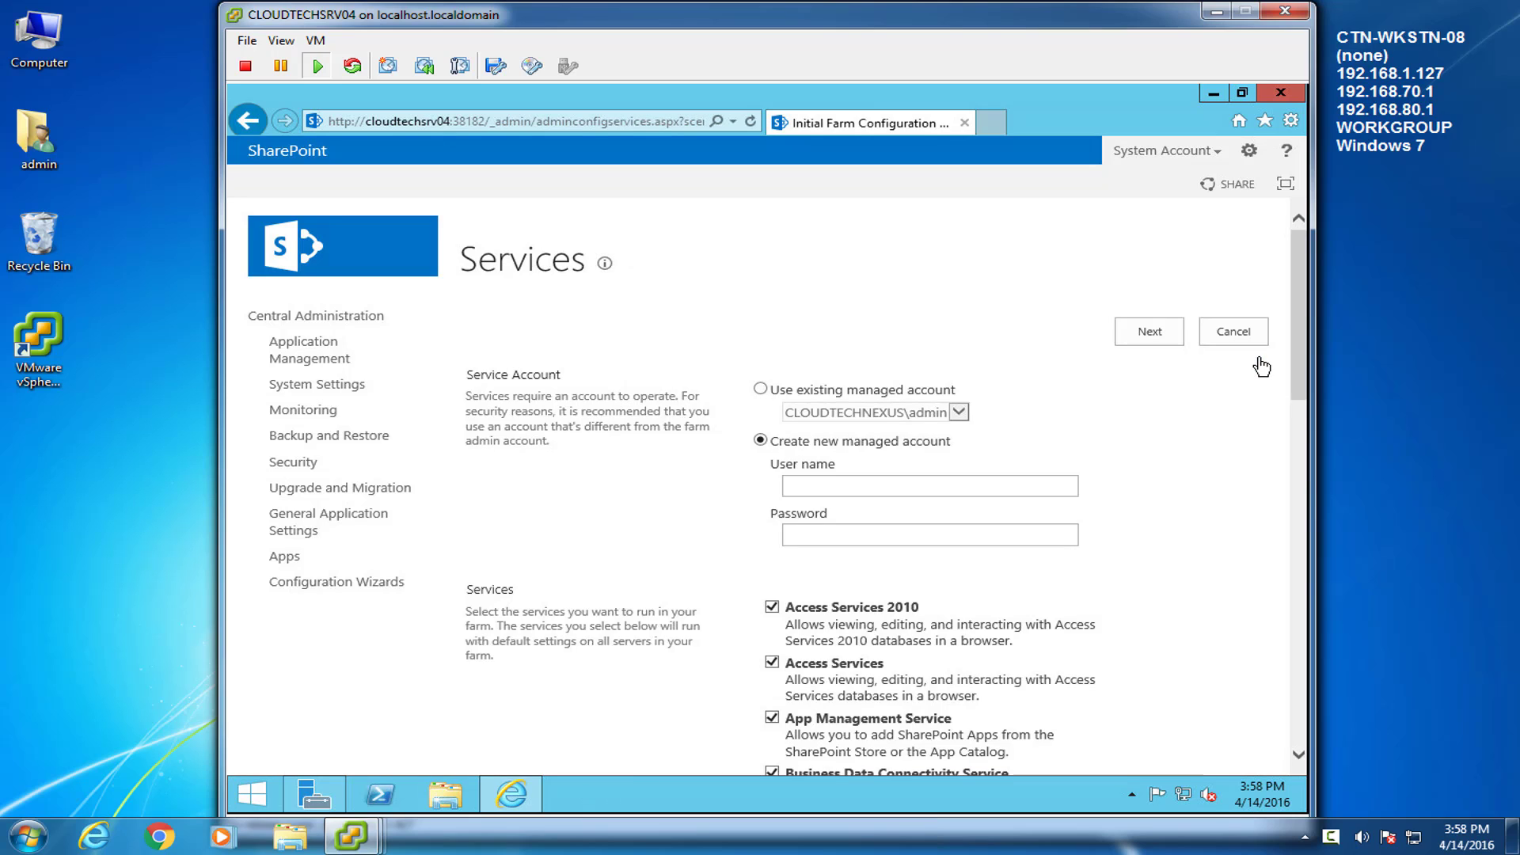
Create managed account CLOUDTECHNEXUS\spAdmin with its password and submit the default services
{"action": "left_click", "coordinate": [792, 486]}
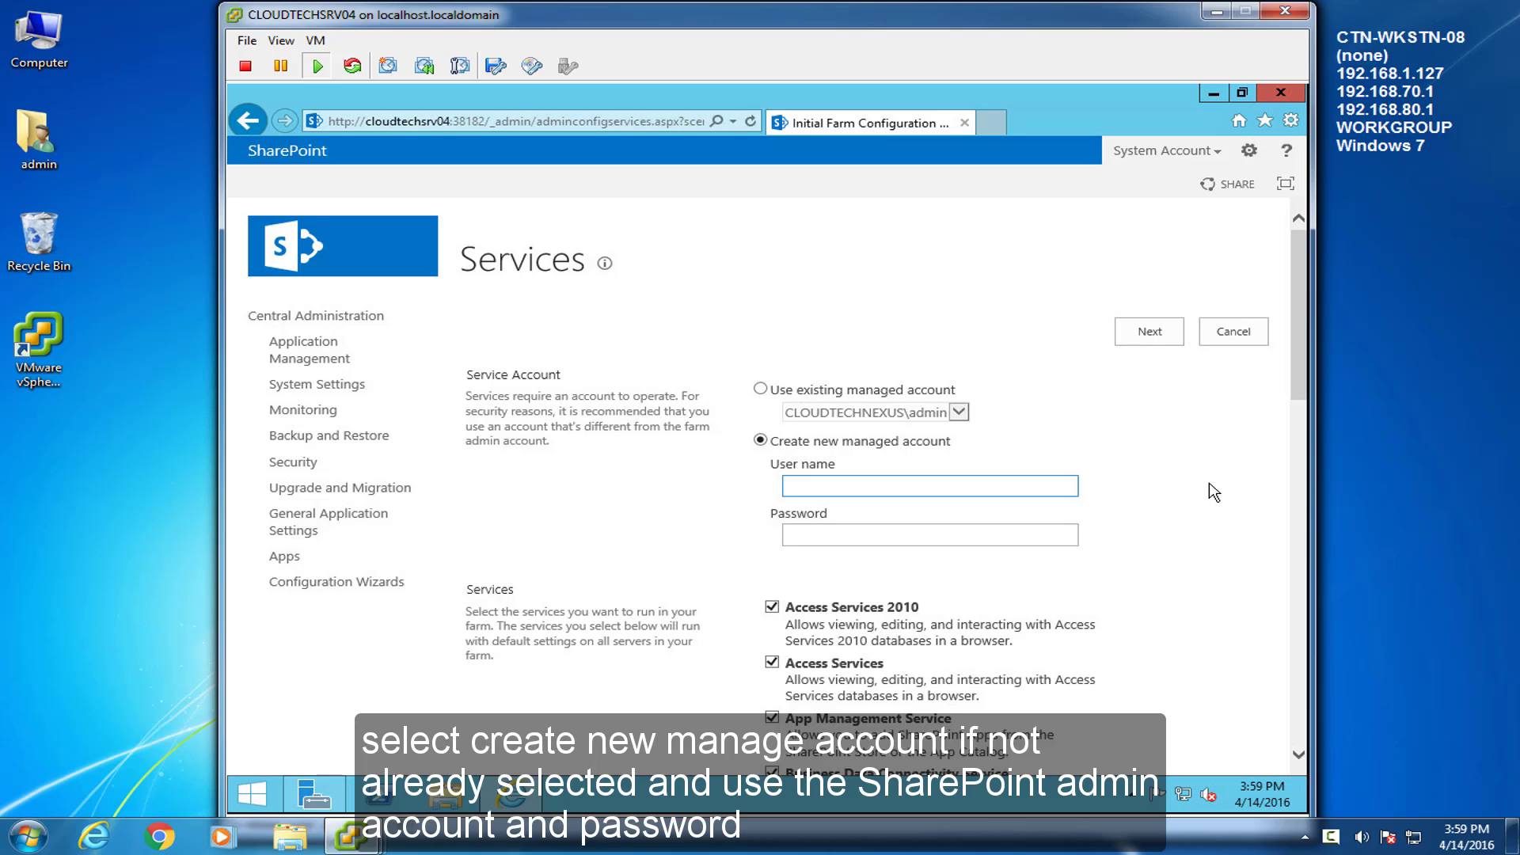
{"action": "type", "text": "CLOUDTECHNEXUS\\spAdmin"}
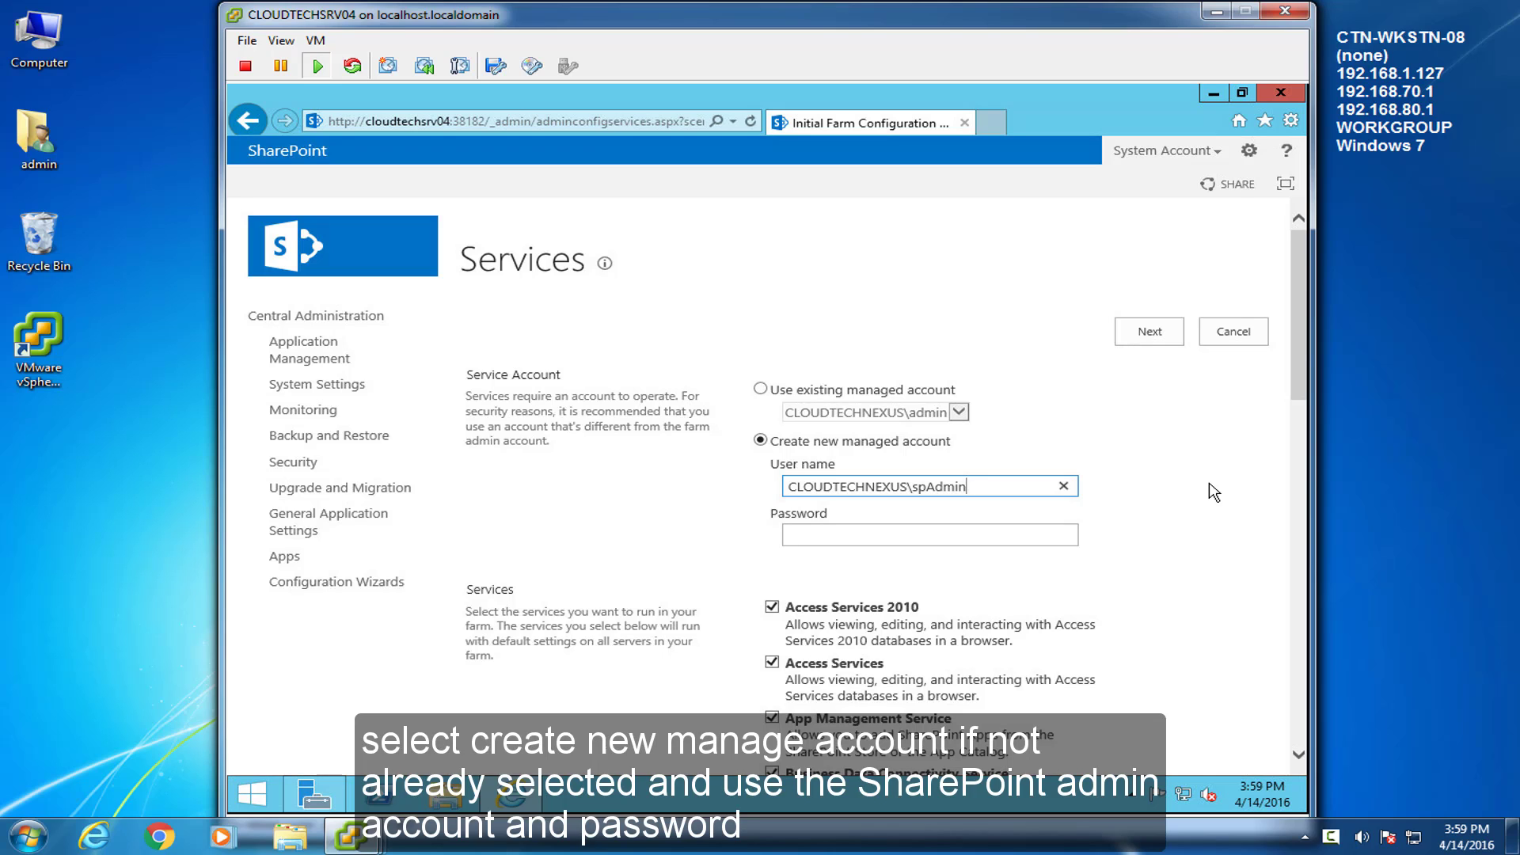
{"action": "key", "text": "Tab"}
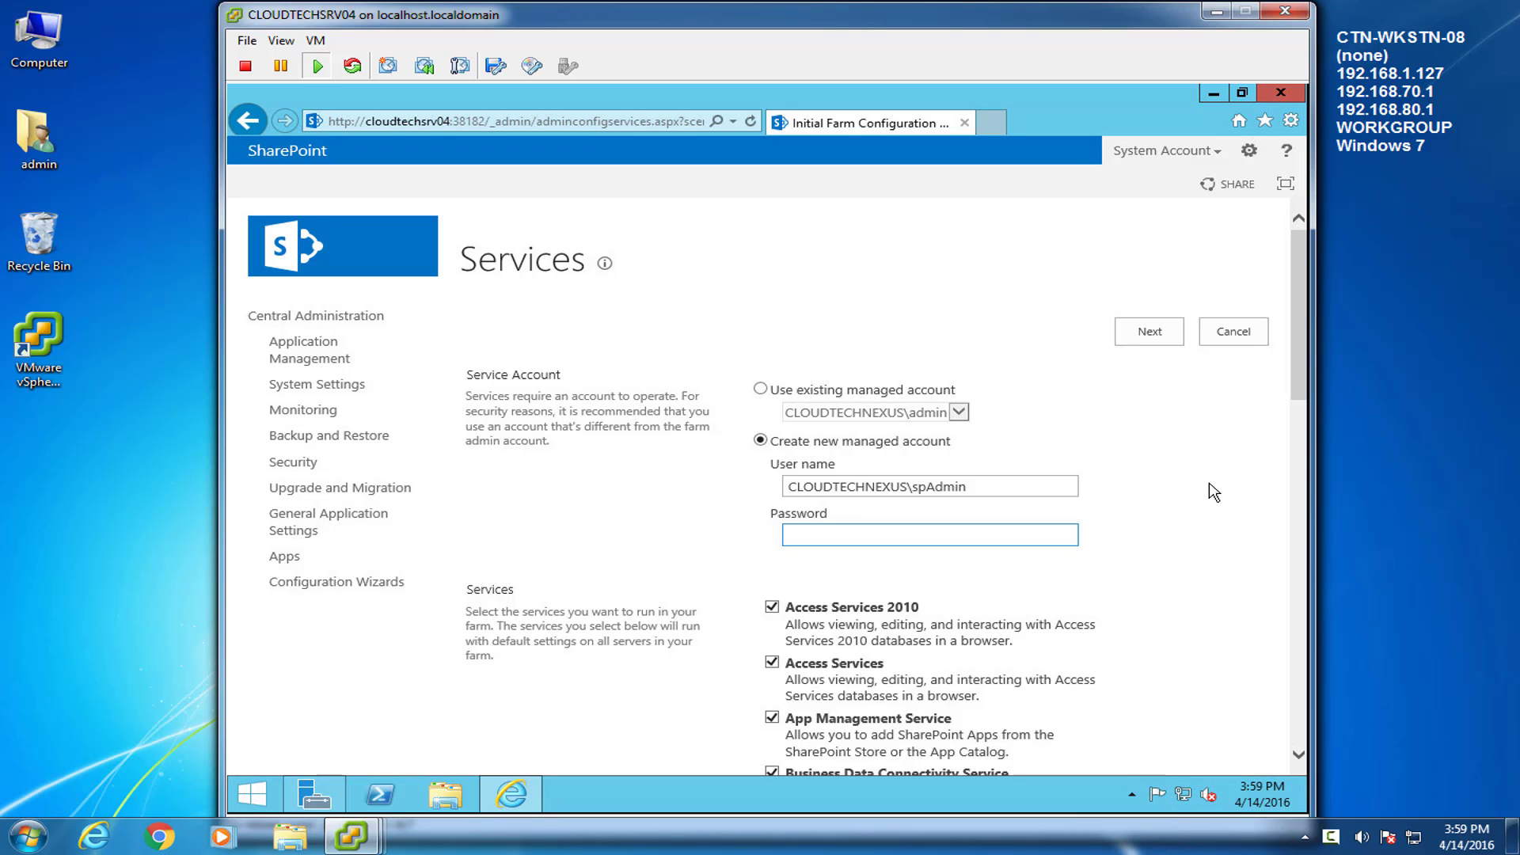
{"action": "left_click_drag", "start_coordinate": [1297, 312], "coordinate": [1308, 431]}
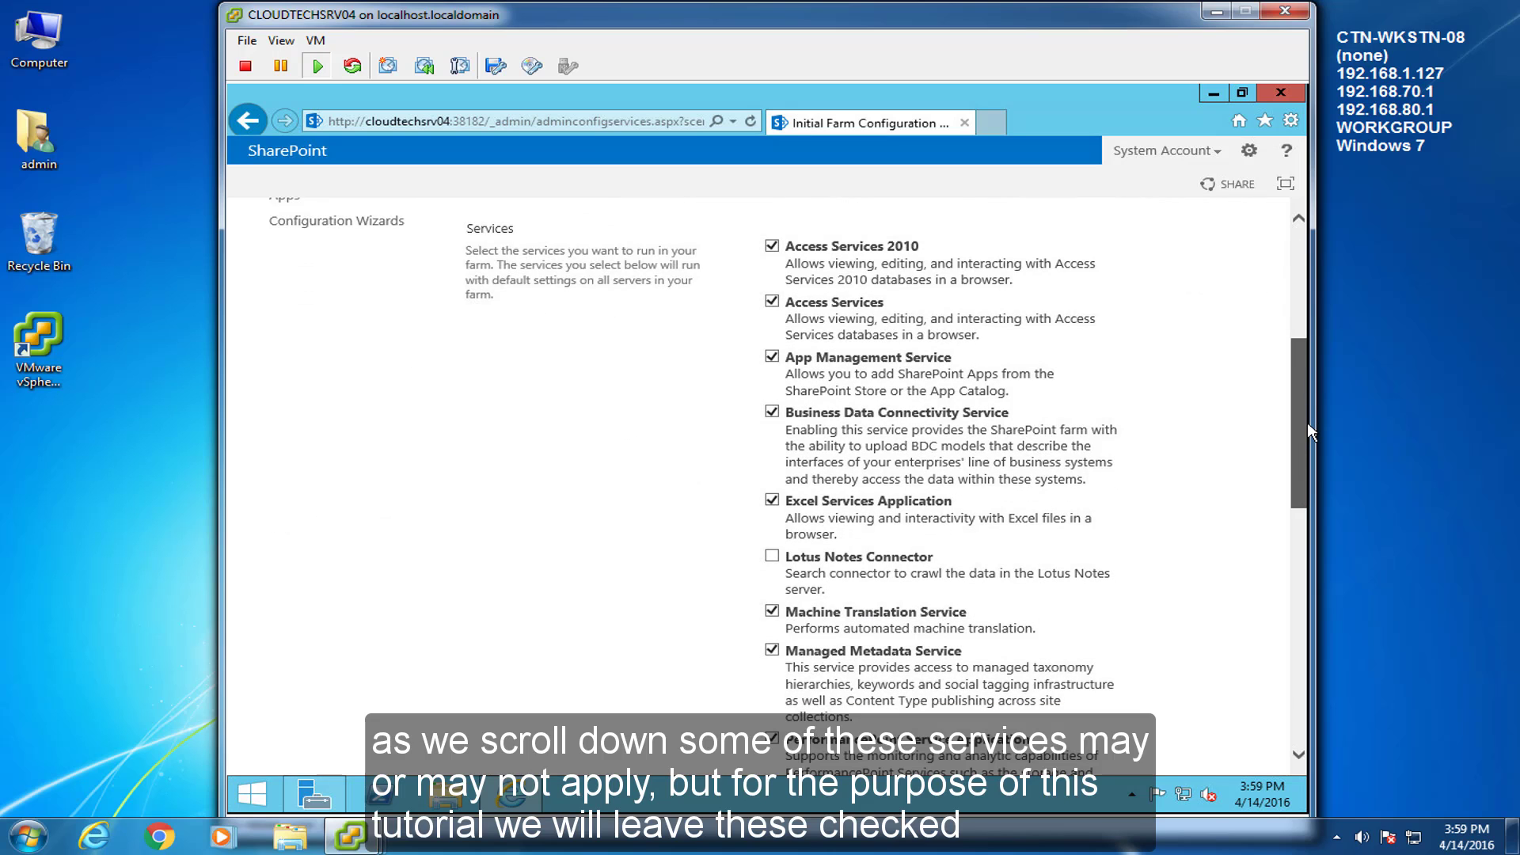
{"action": "left_click_drag", "start_coordinate": [1308, 421], "coordinate": [1308, 594]}
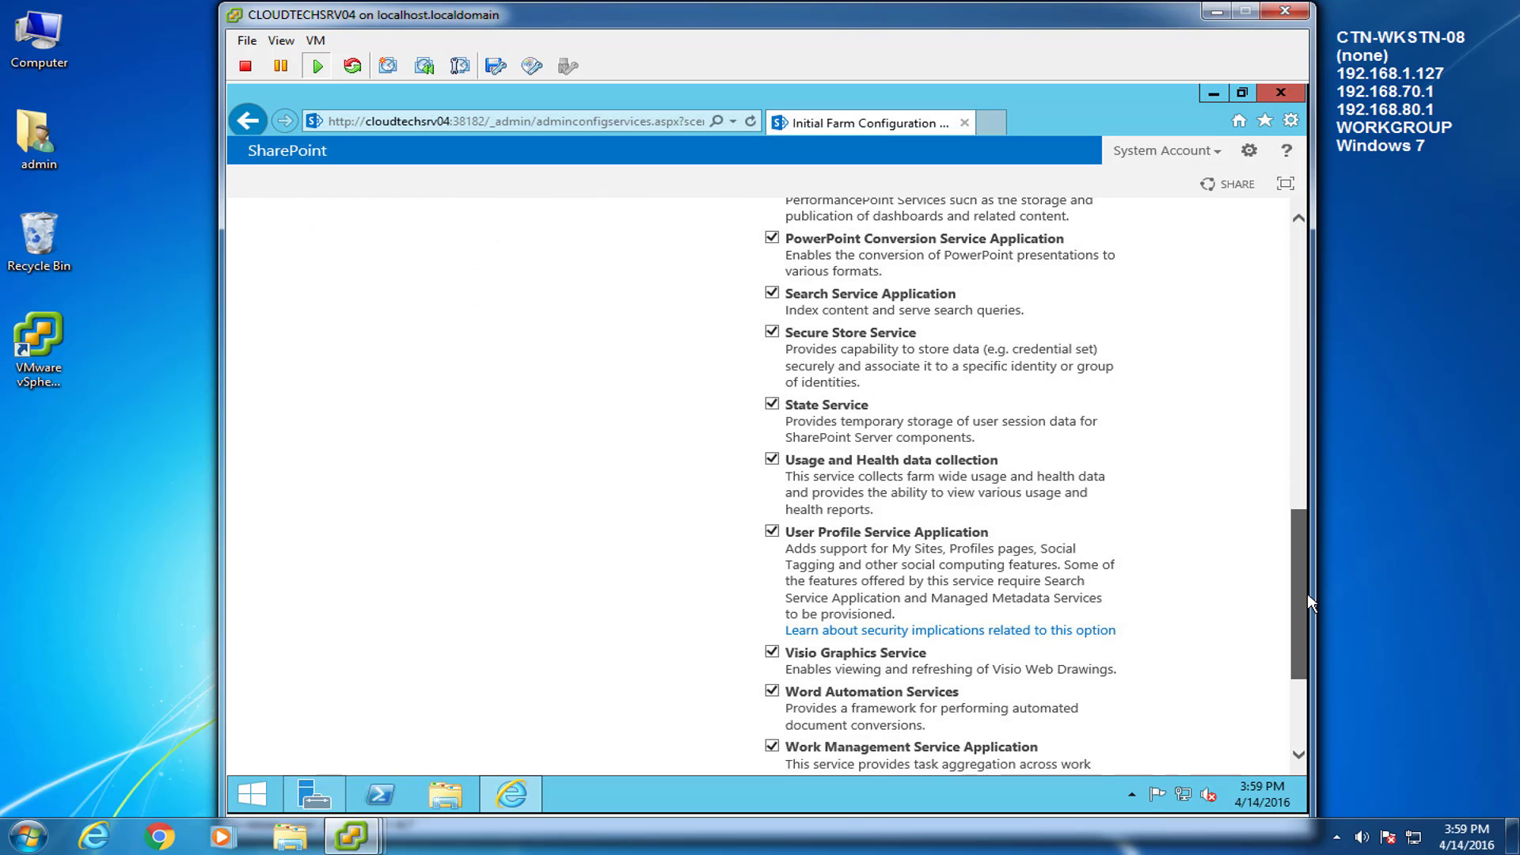
{"action": "left_click_drag", "start_coordinate": [1308, 602], "coordinate": [1308, 700]}
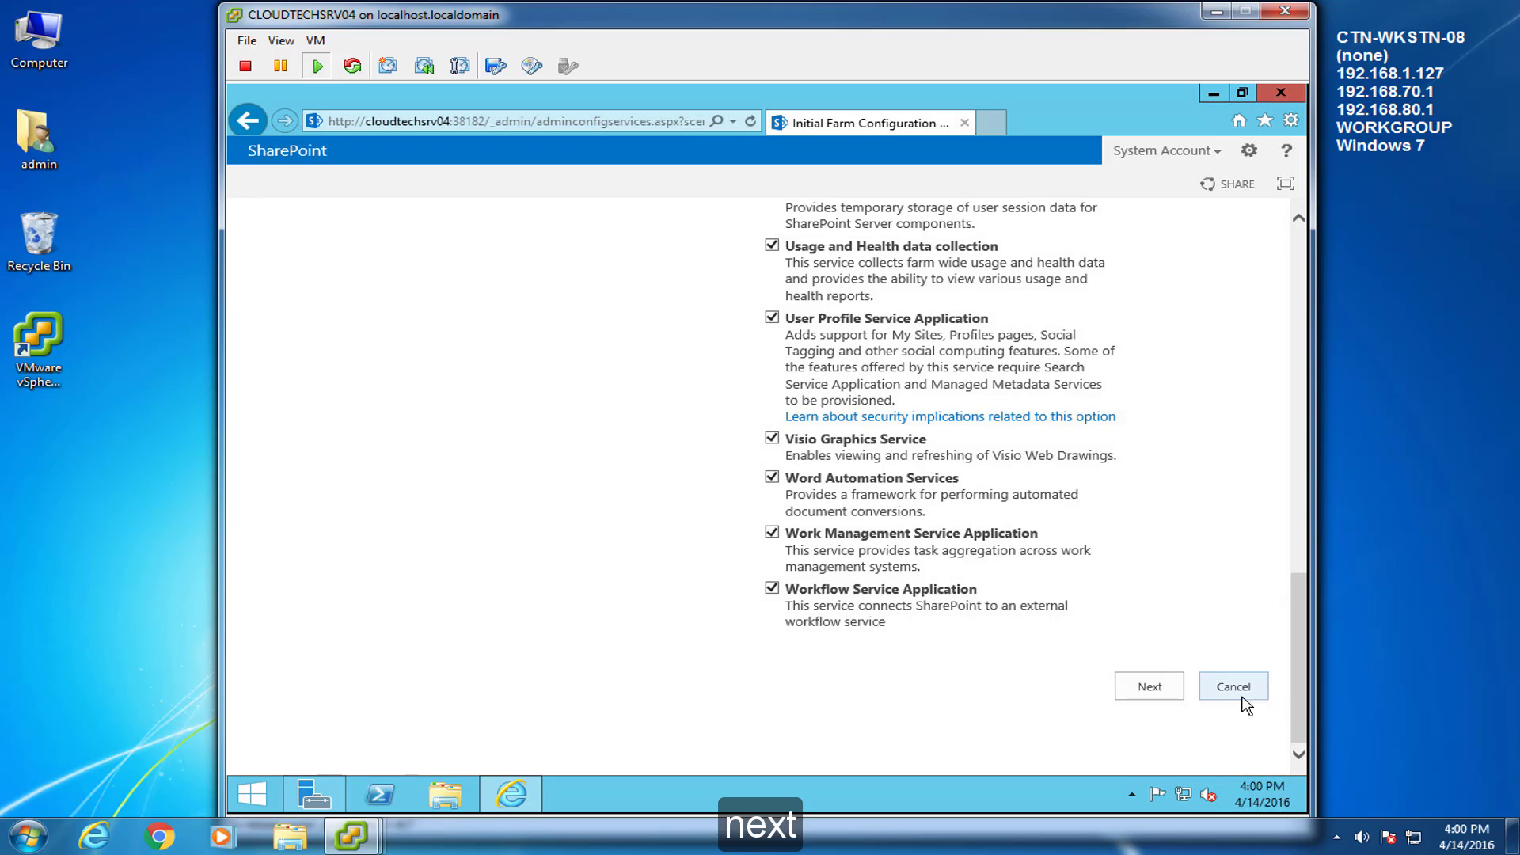
{"action": "left_click", "coordinate": [1150, 687]}
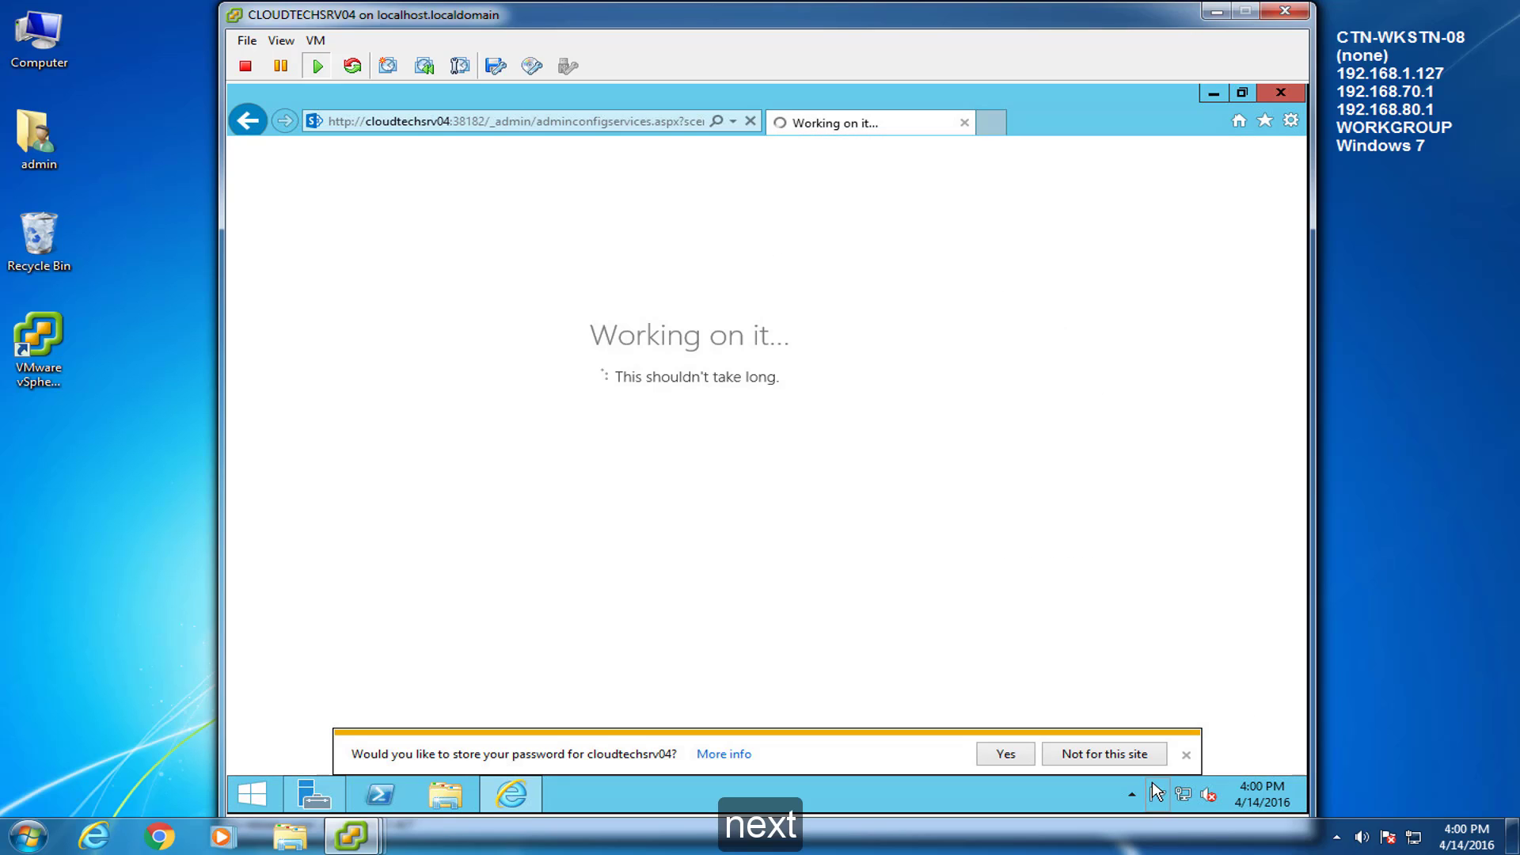
Enter title 'Teamsite', description 'Company Home Page' and URL 'home' for the site collection
{"action": "left_click", "coordinate": [1108, 754]}
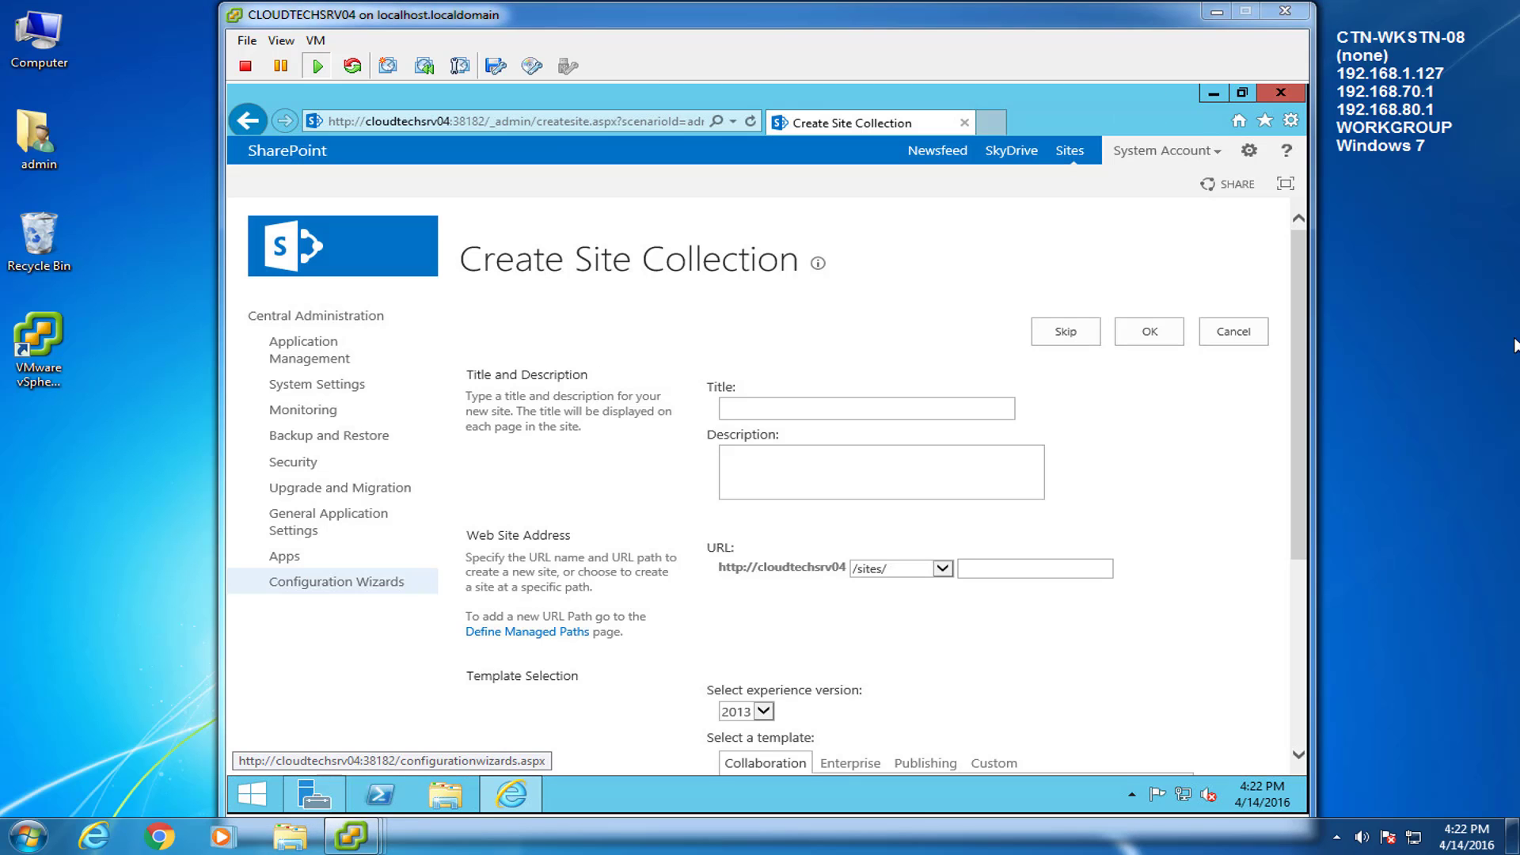
{"action": "left_click", "coordinate": [822, 407]}
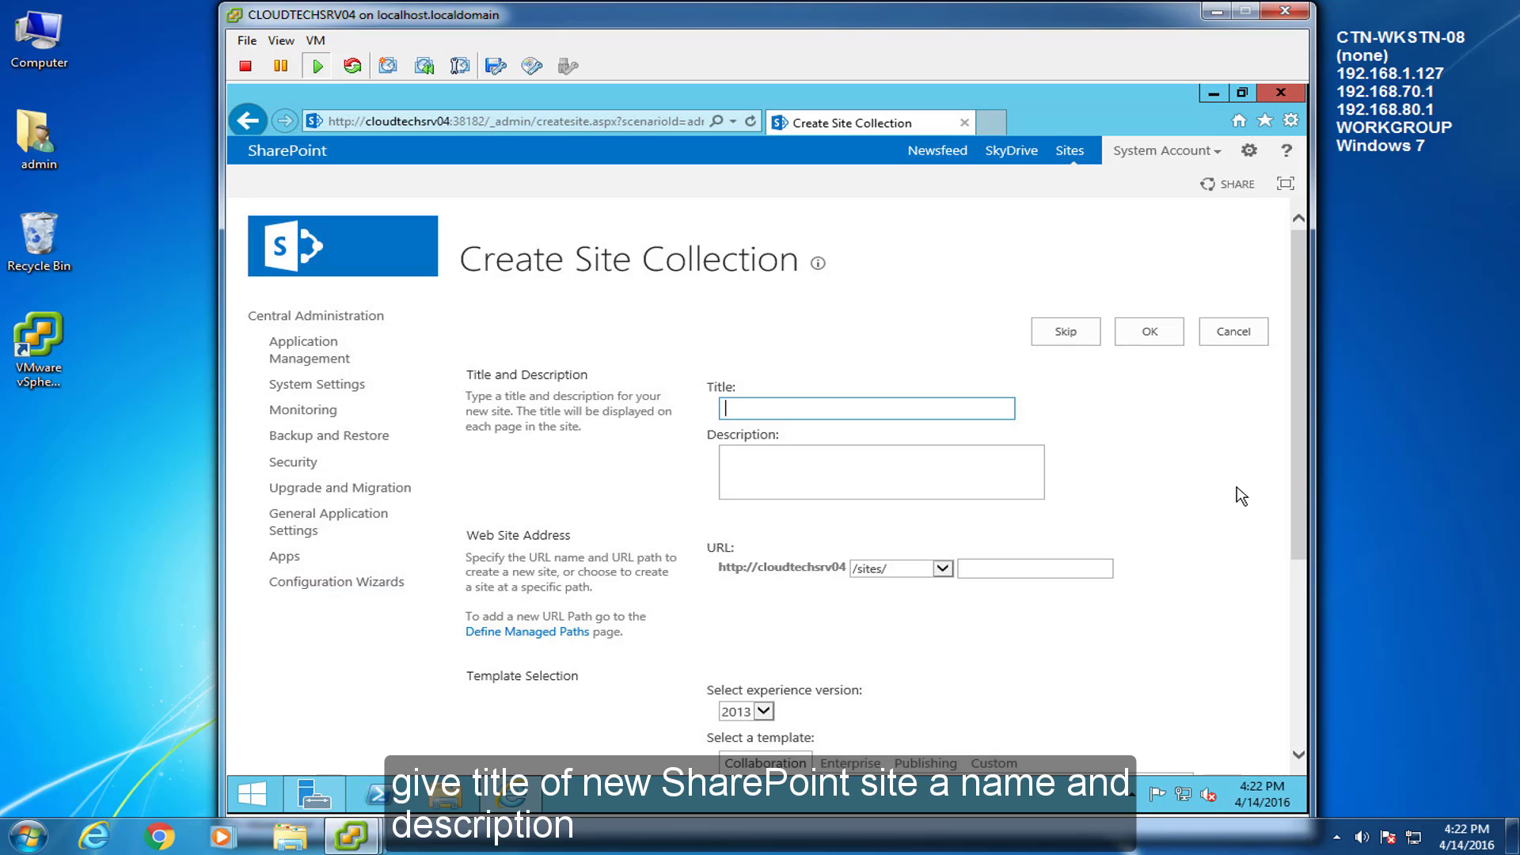
{"action": "type", "text": "Teamsite"}
{"action": "key", "text": "Tab"}
{"action": "type", "text": "Company "}
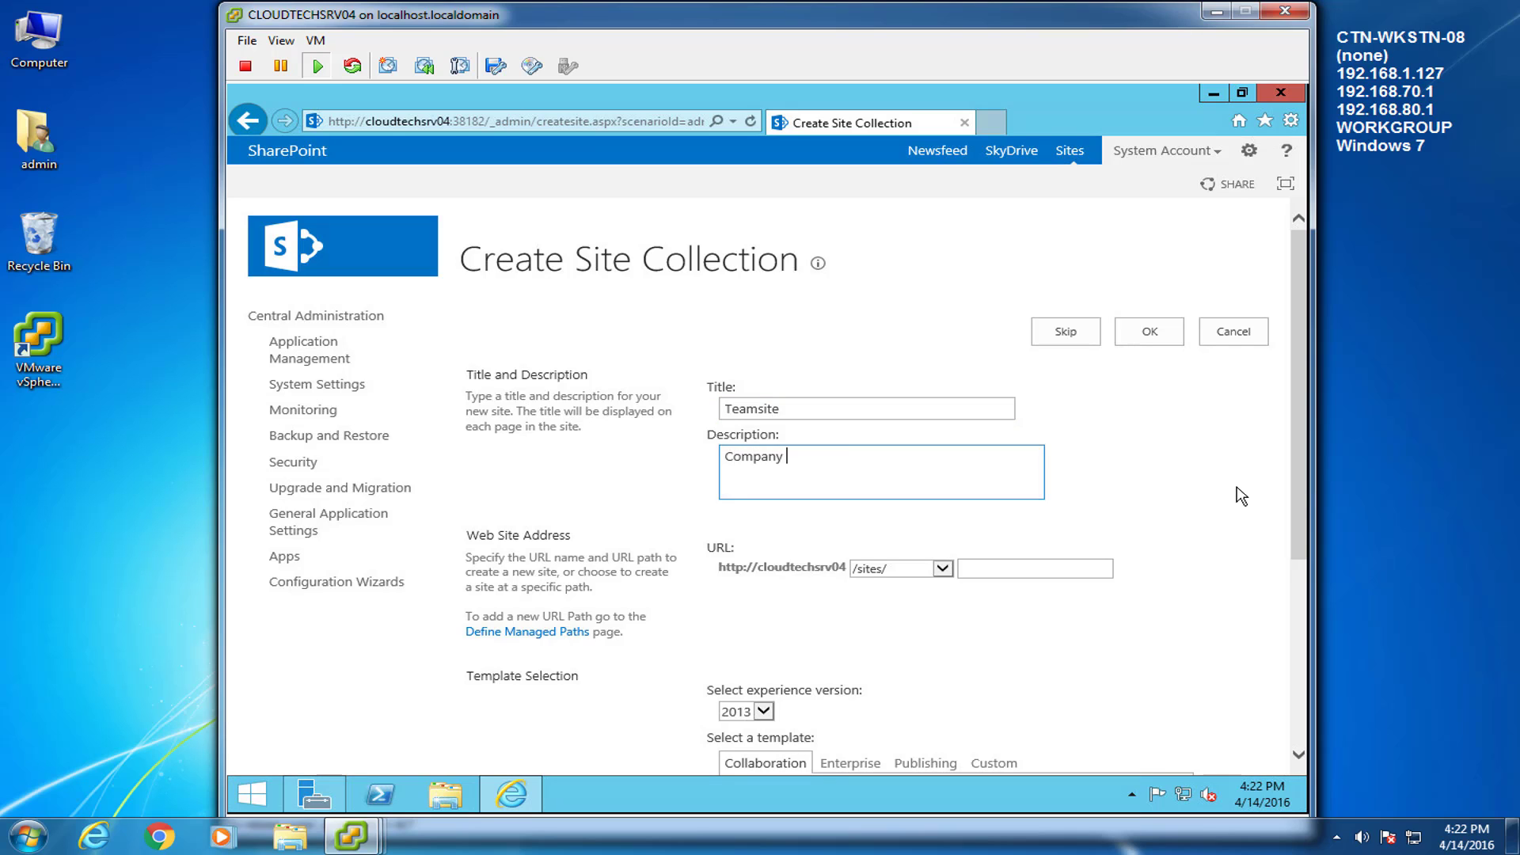
{"action": "type", "text": "Home Page"}
{"action": "left_click", "coordinate": [1105, 568]}
{"action": "type", "text": "home"}
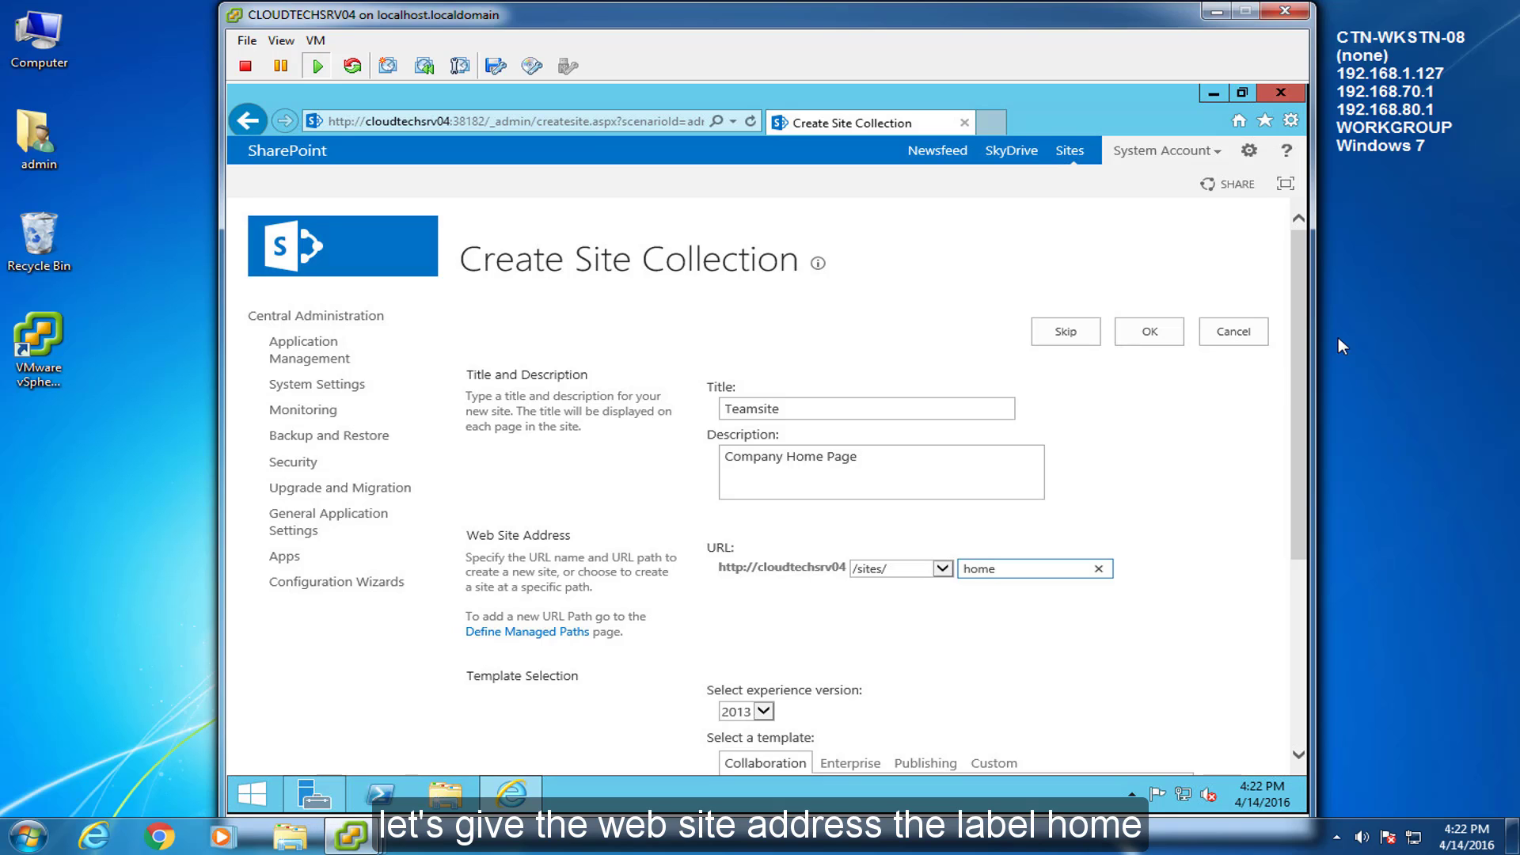
Preview the Enterprise, Publishing and custom template tabs, keep Collaboration > Team Site, and create it
{"action": "left_click_drag", "start_coordinate": [1300, 354], "coordinate": [1294, 559]}
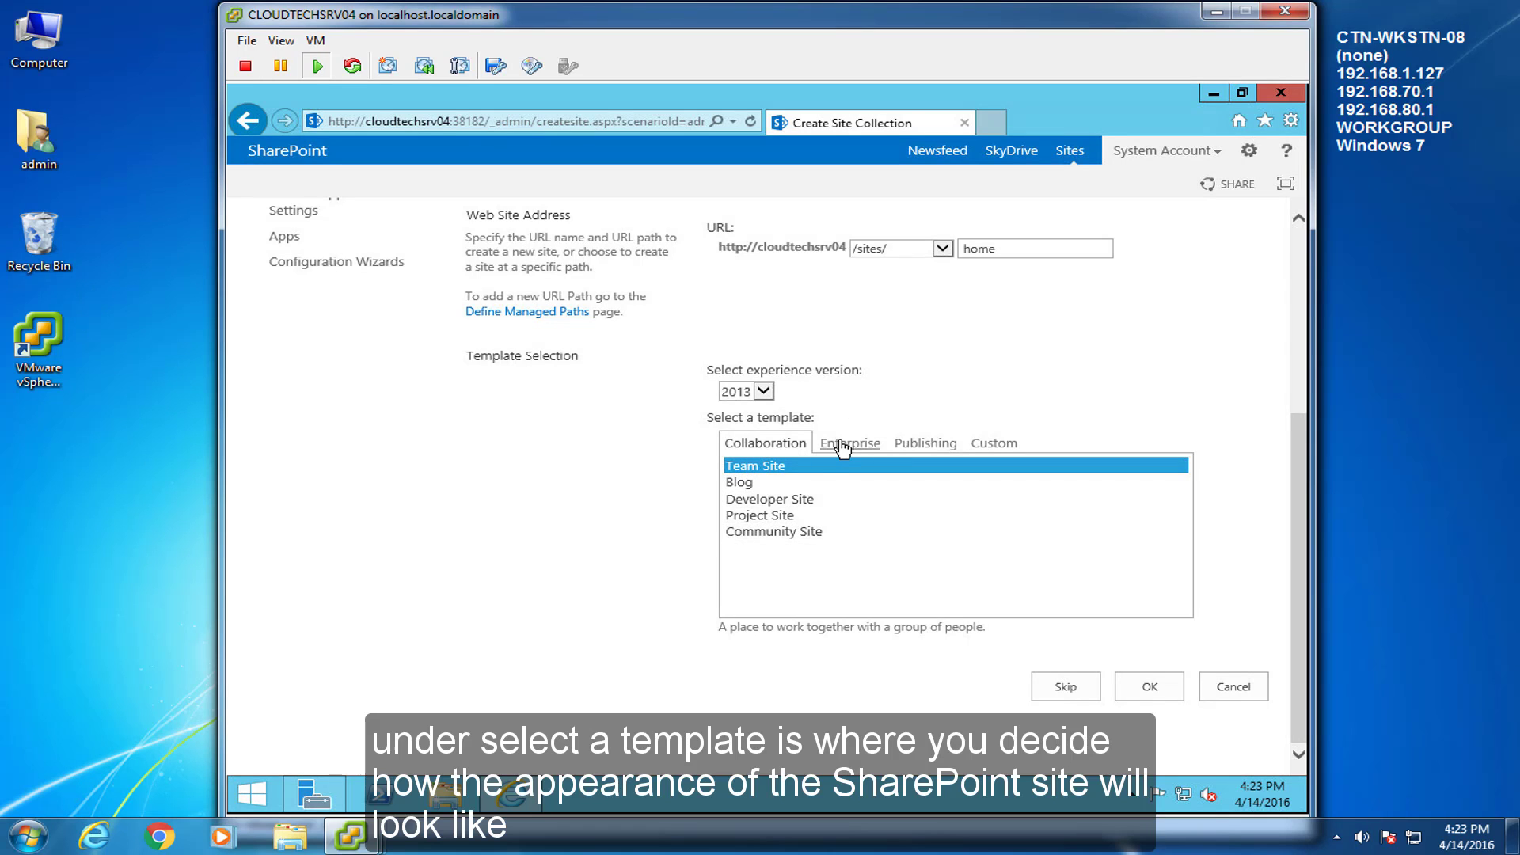
{"action": "left_click", "coordinate": [841, 444]}
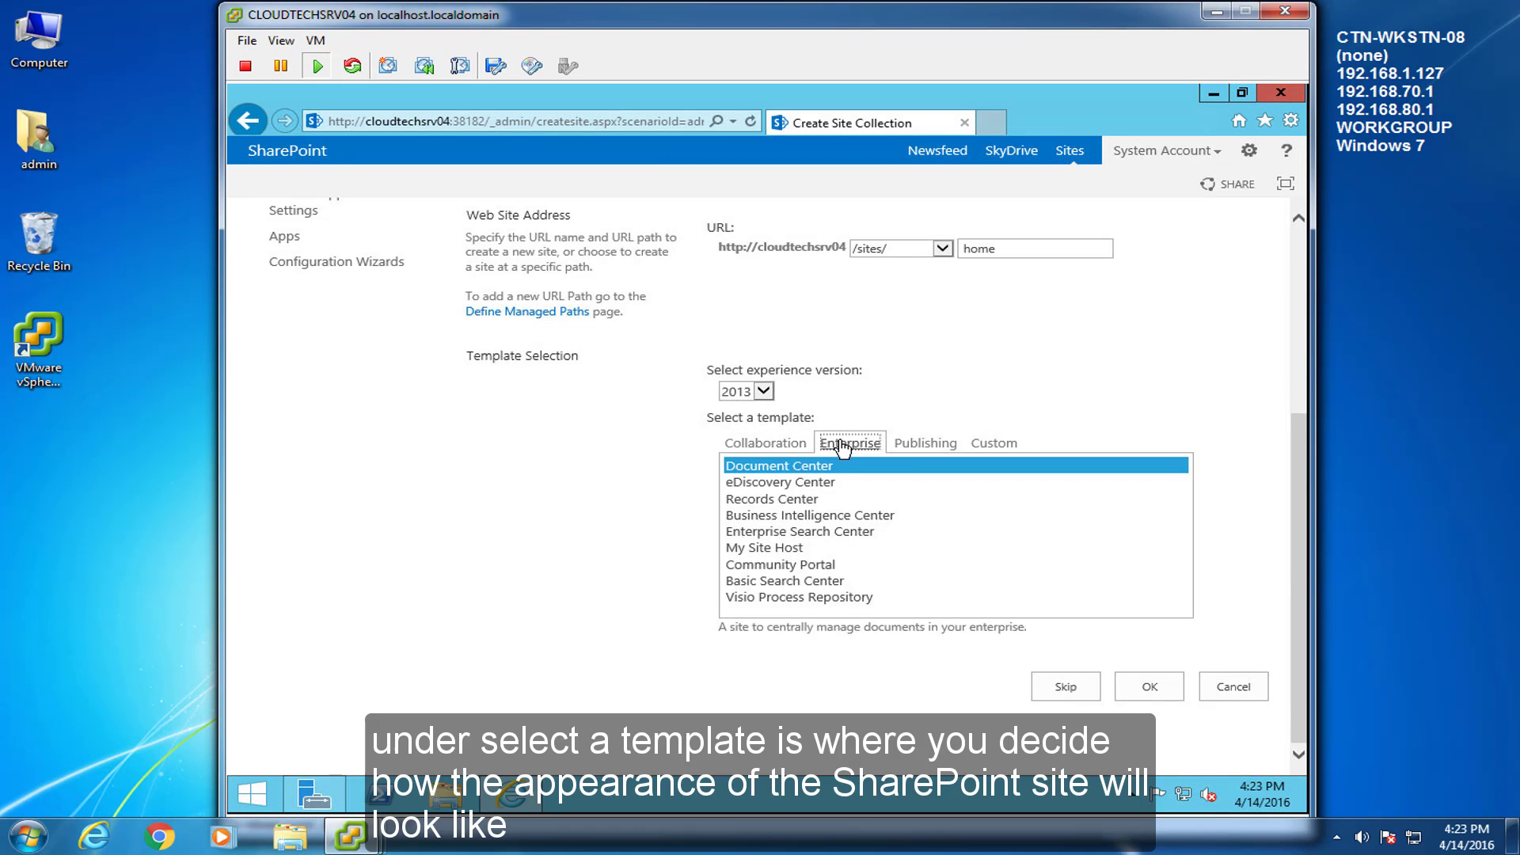
{"action": "left_click", "coordinate": [938, 448]}
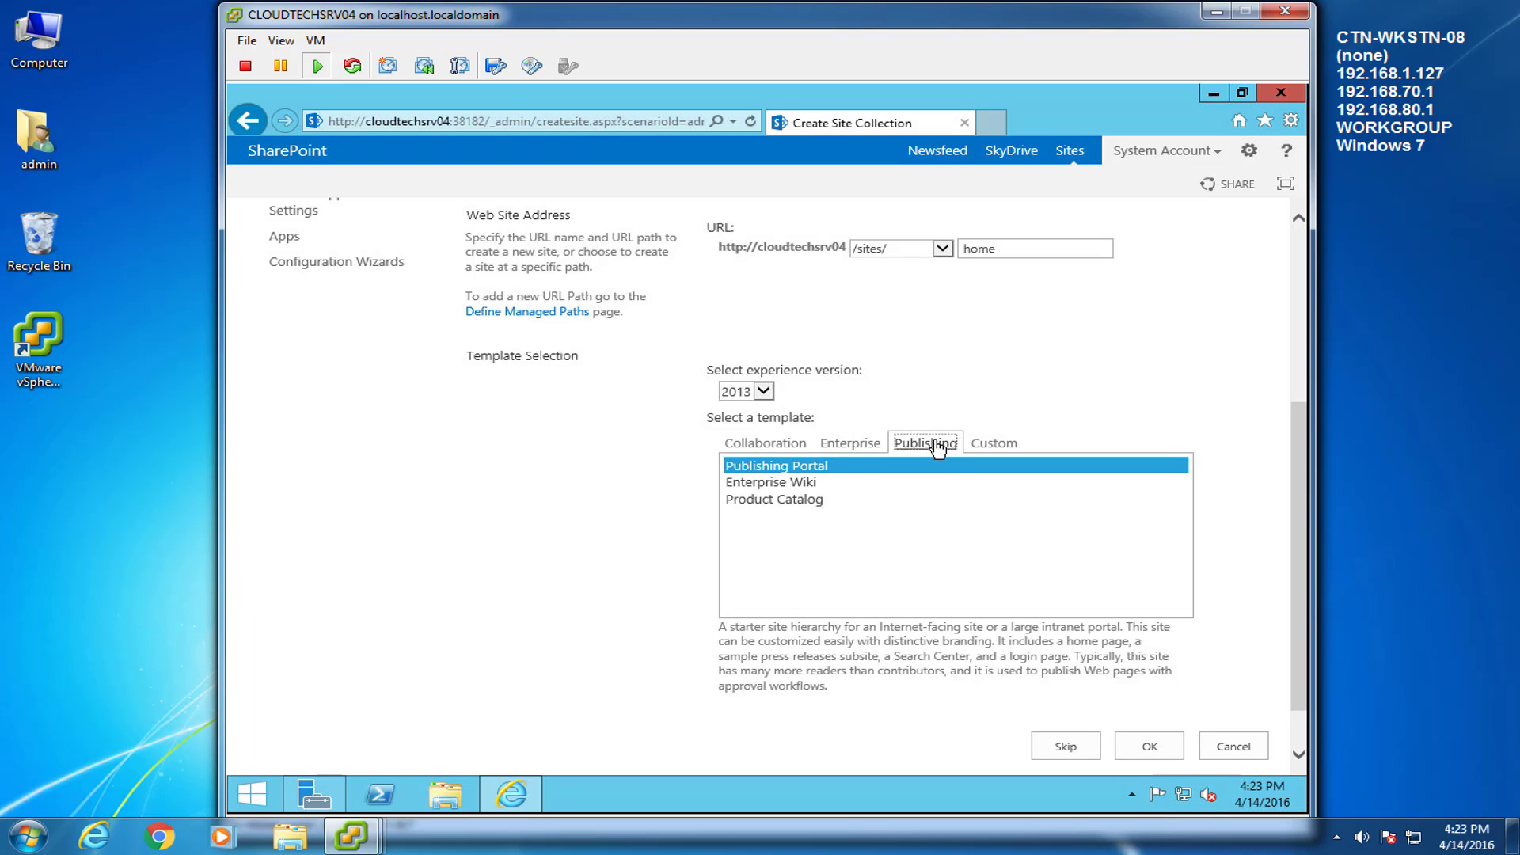
{"action": "left_click", "coordinate": [999, 446]}
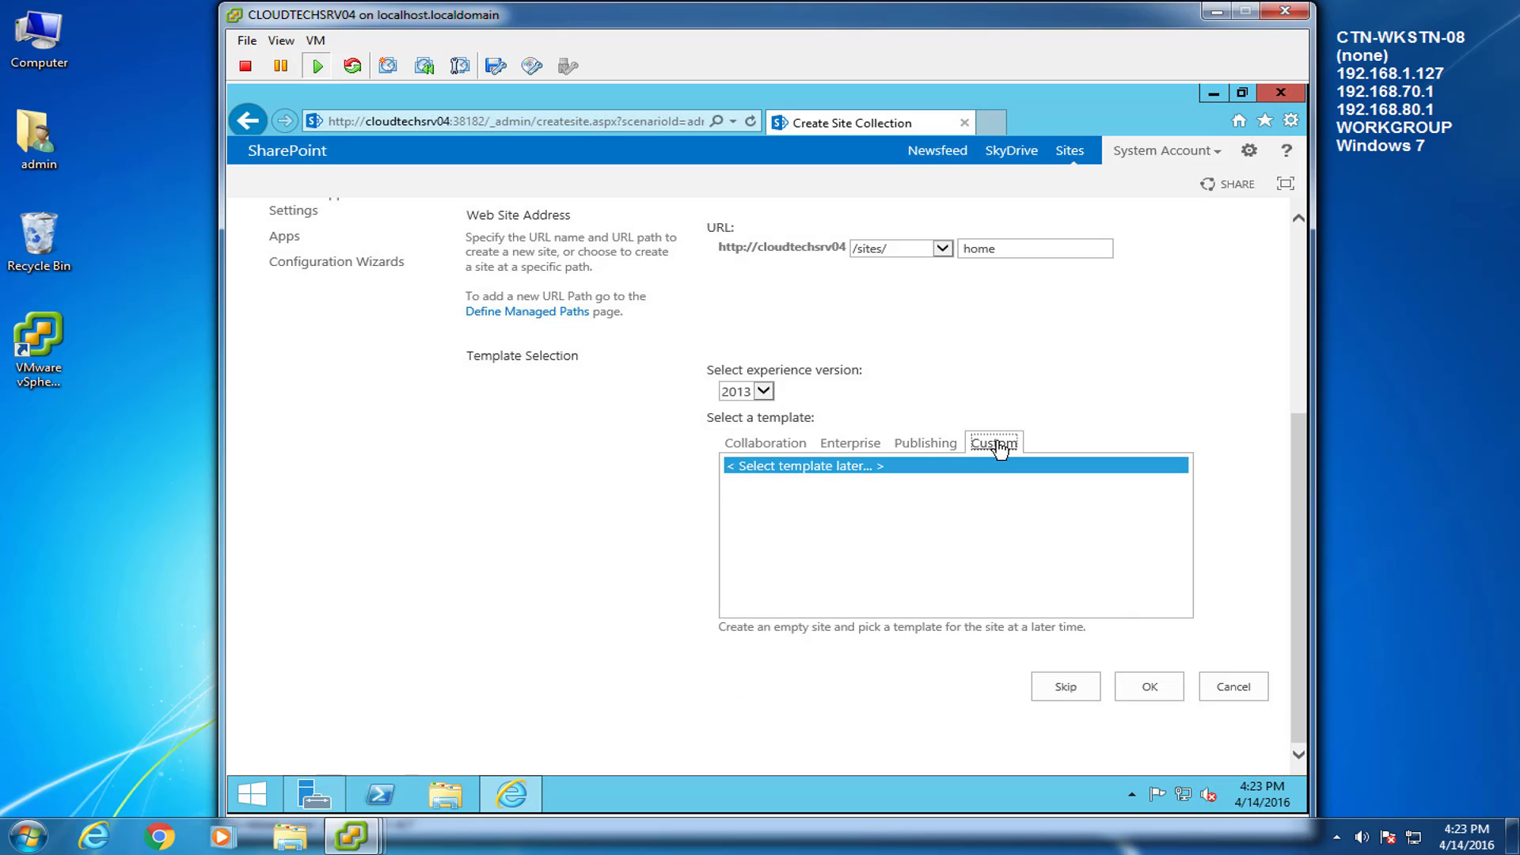
{"action": "left_click", "coordinate": [777, 444]}
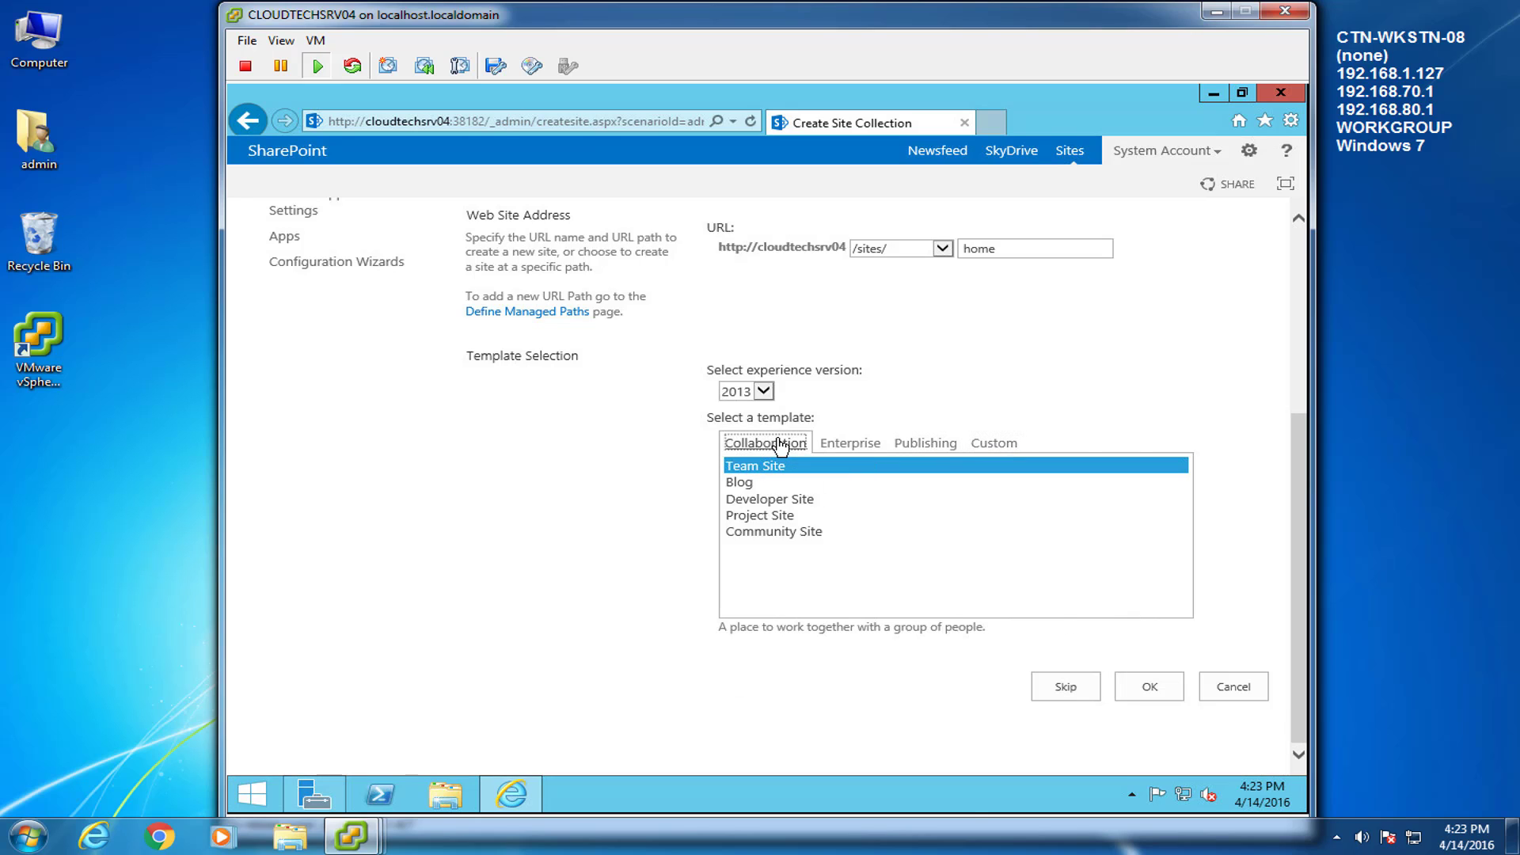
{"action": "left_click", "coordinate": [1154, 686]}
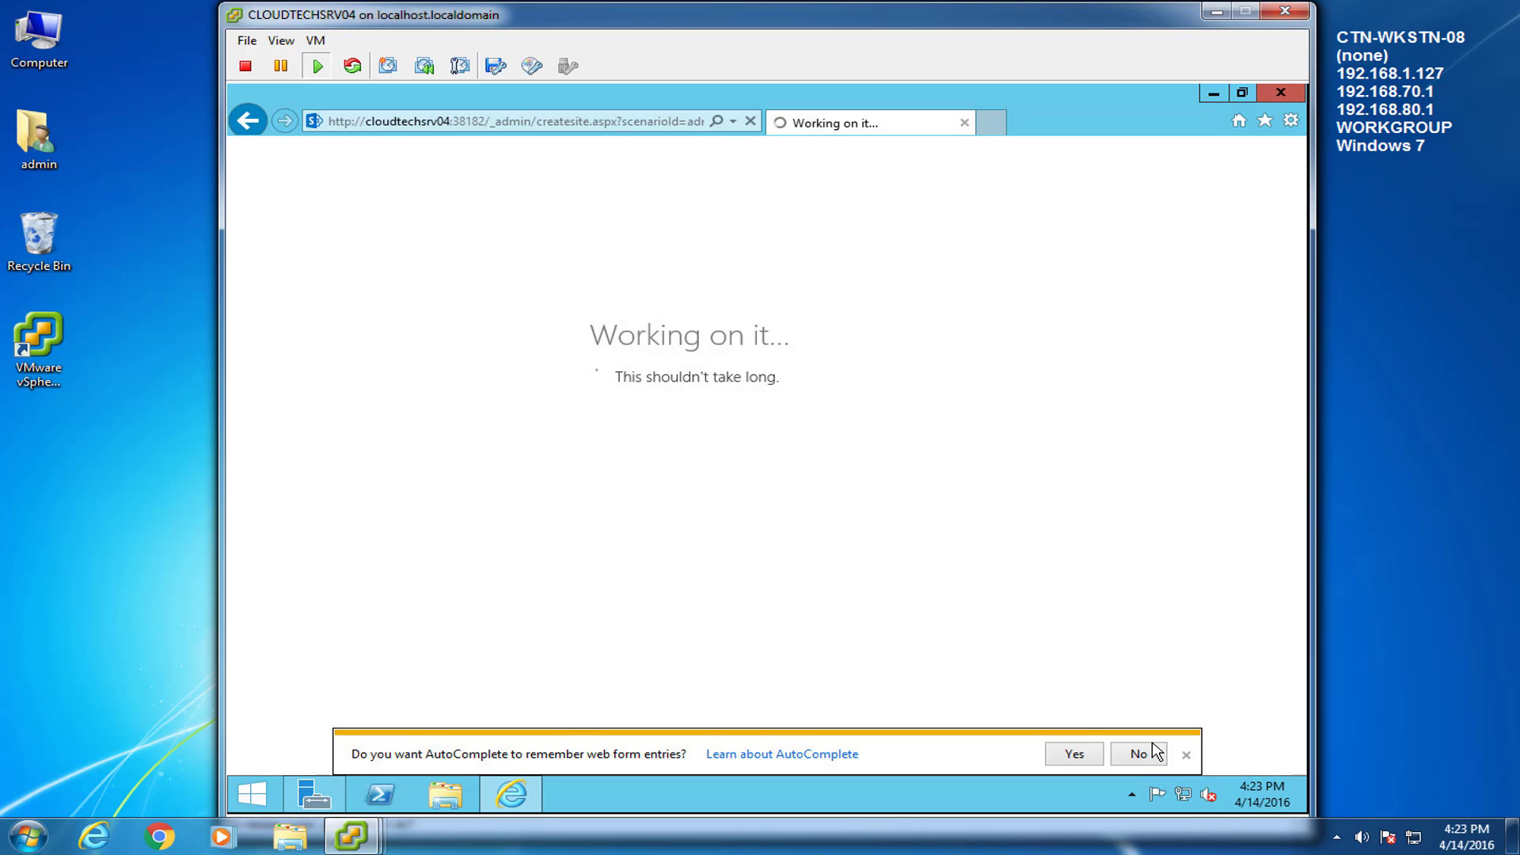
{"action": "left_click", "coordinate": [1186, 754]}
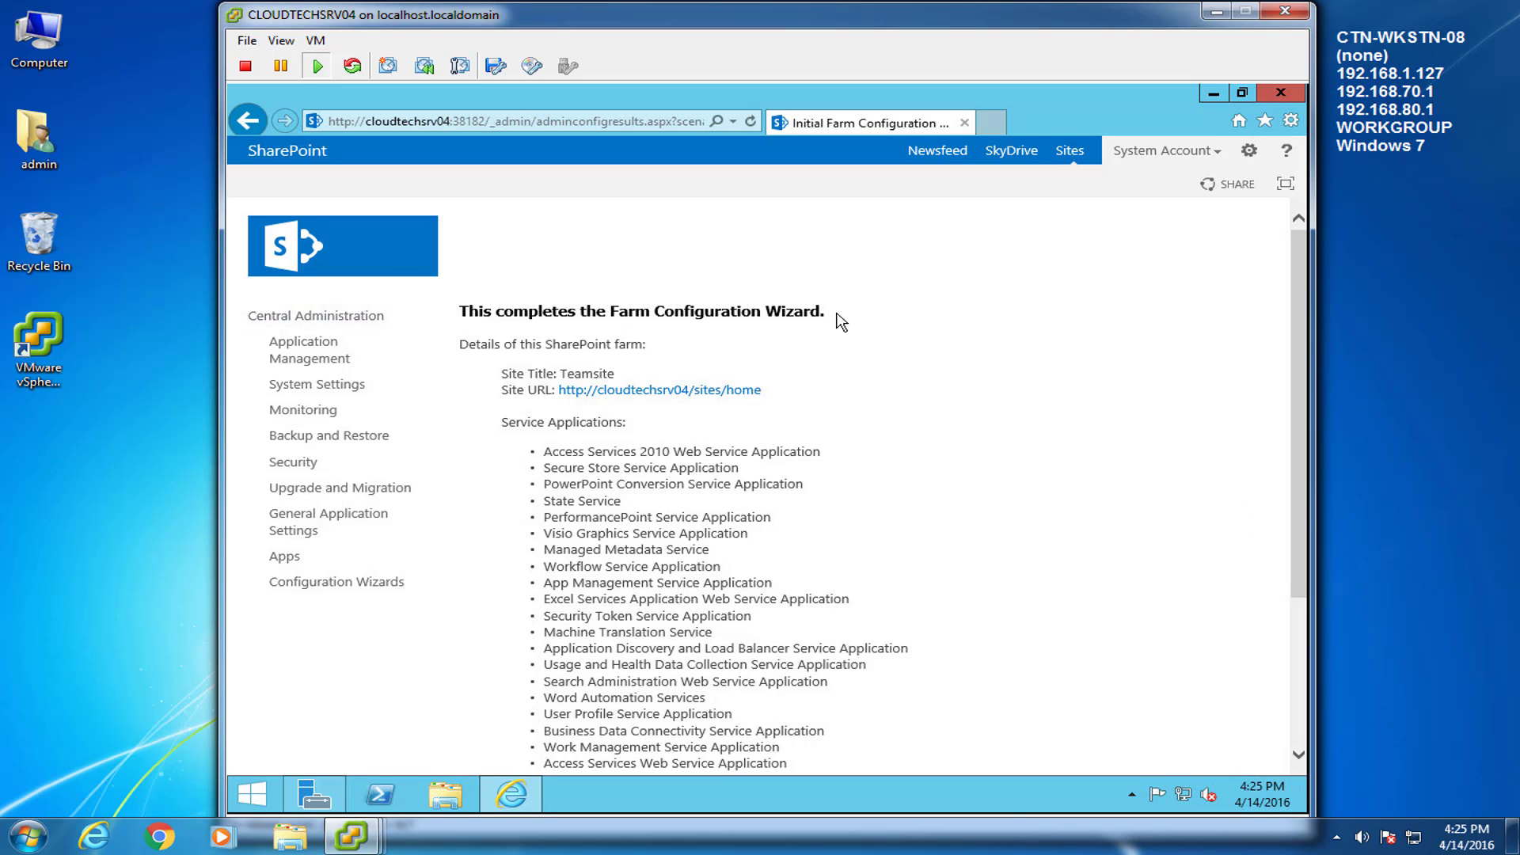
{"action": "left_click_drag", "start_coordinate": [1299, 354], "coordinate": [1295, 536]}
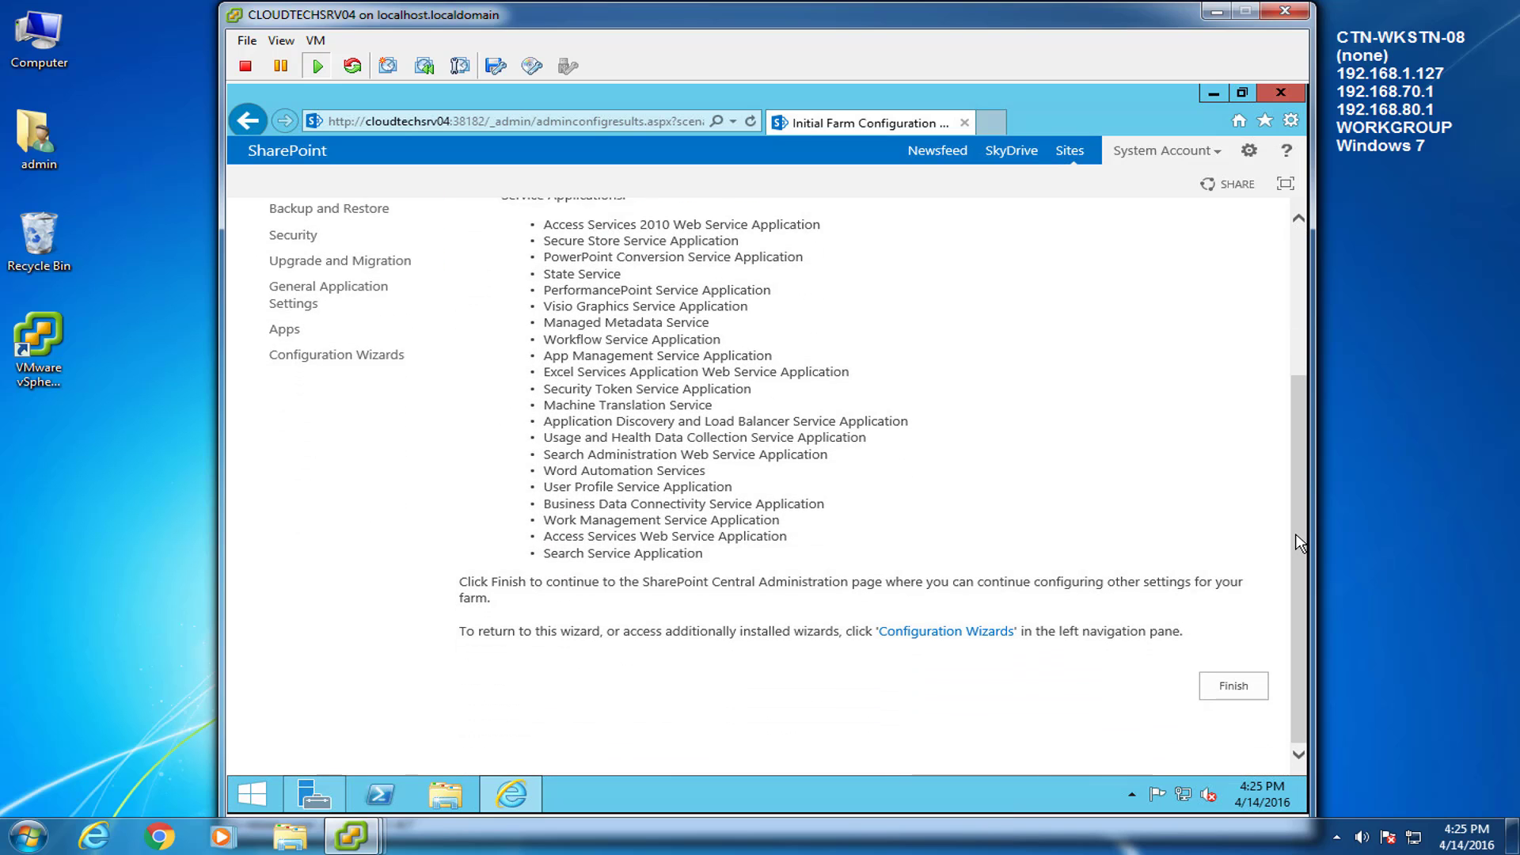
{"action": "left_click_drag", "start_coordinate": [1297, 526], "coordinate": [1308, 330]}
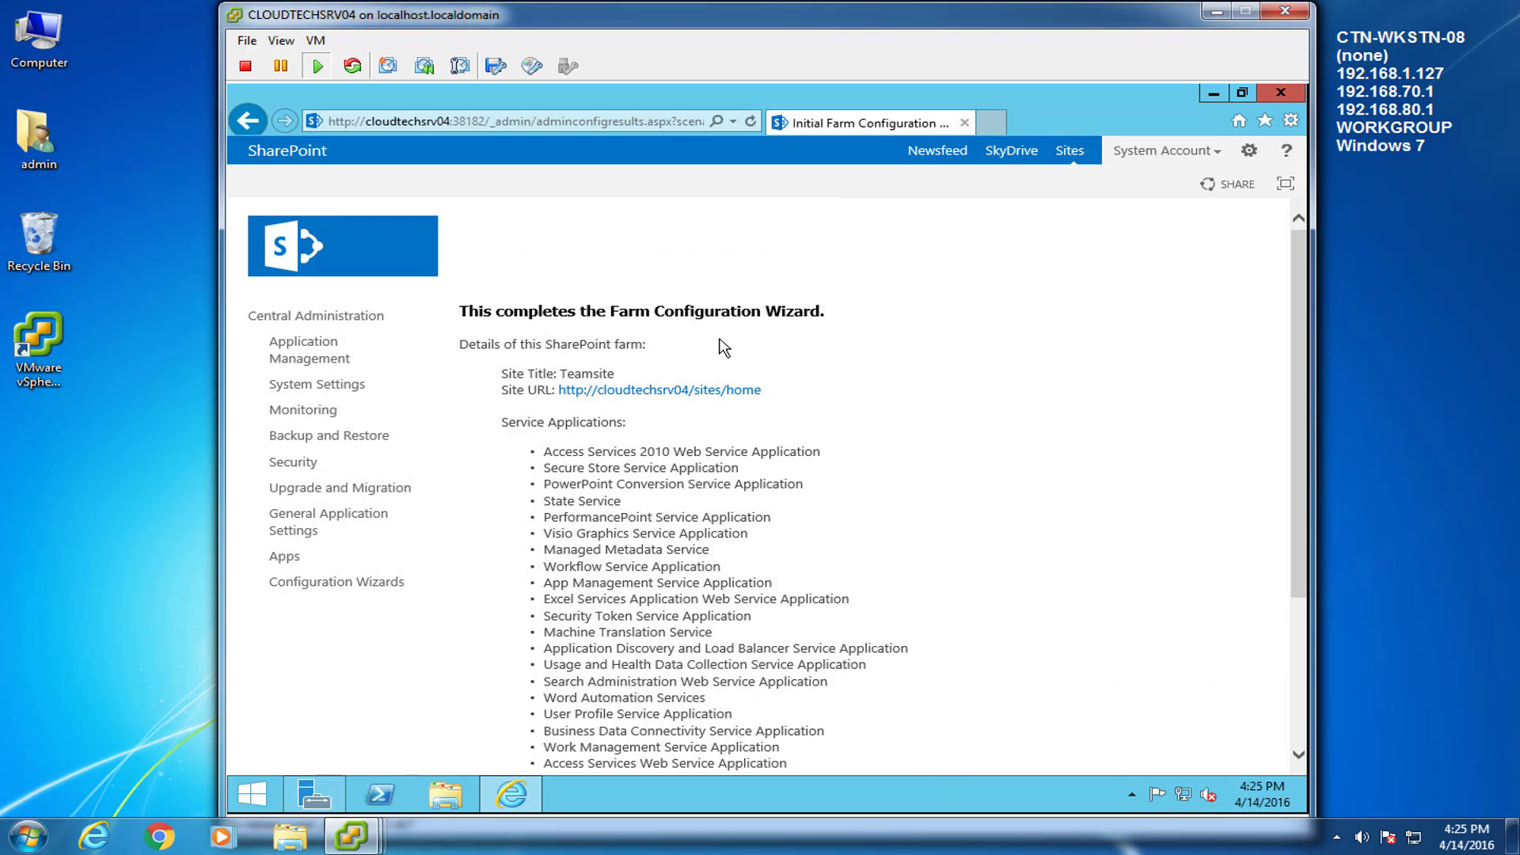
{"action": "right_click", "coordinate": [700, 388]}
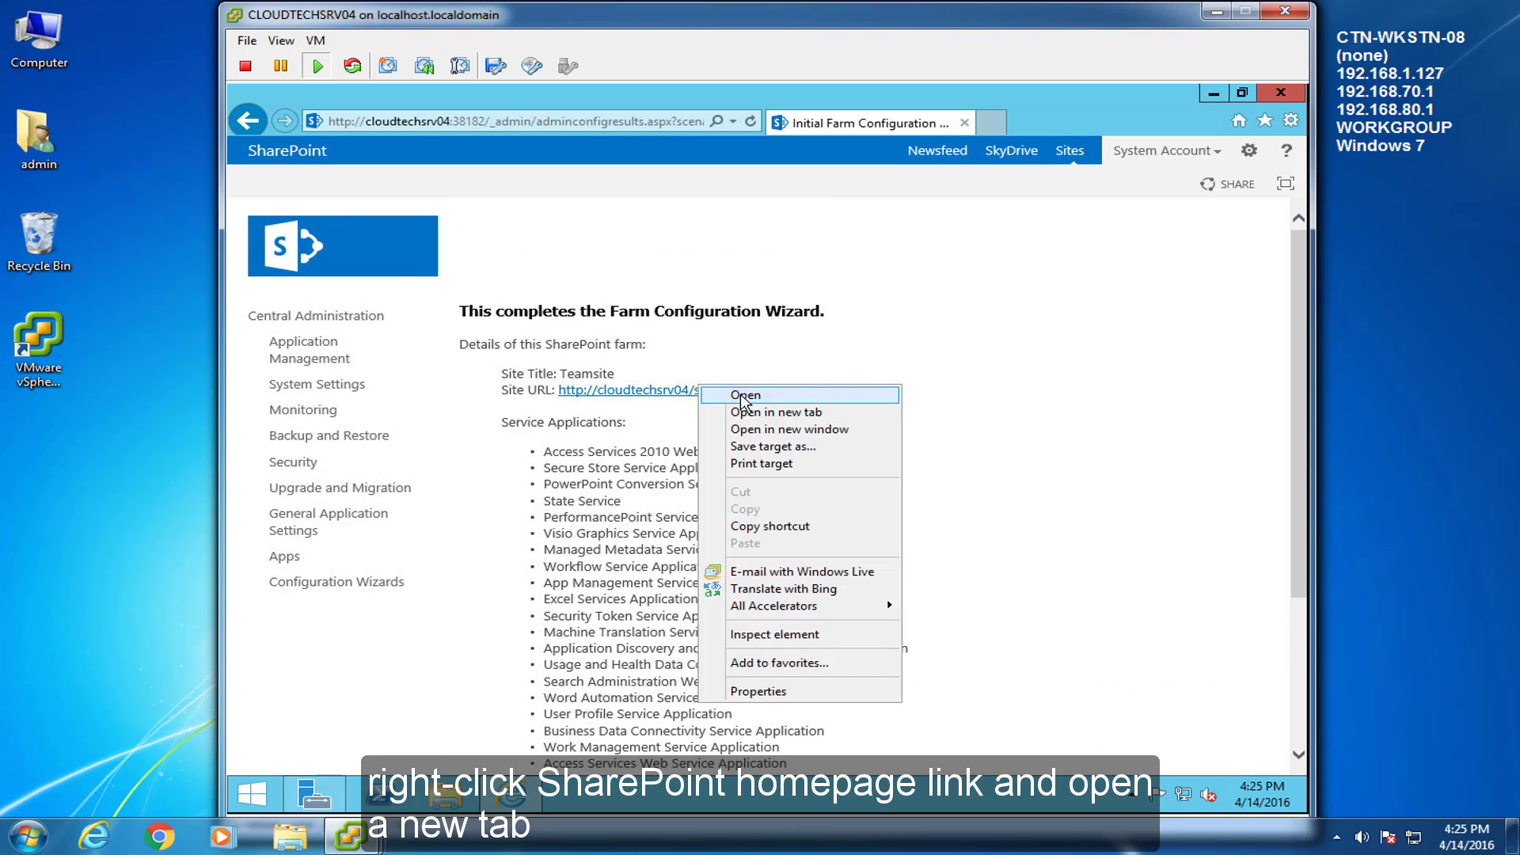
{"action": "left_click", "coordinate": [792, 412]}
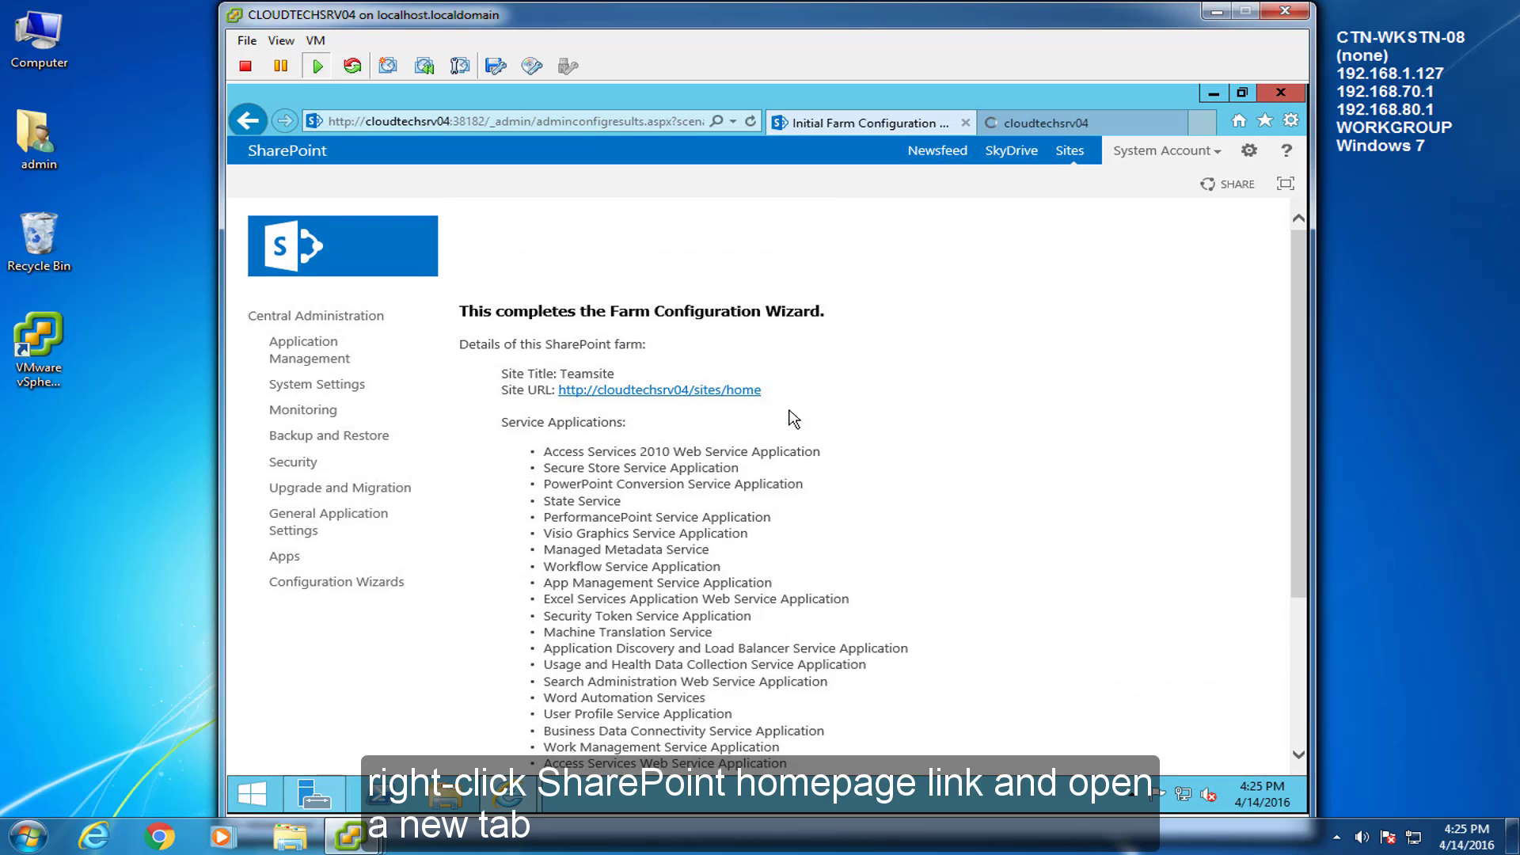
{"action": "left_click", "coordinate": [1093, 127]}
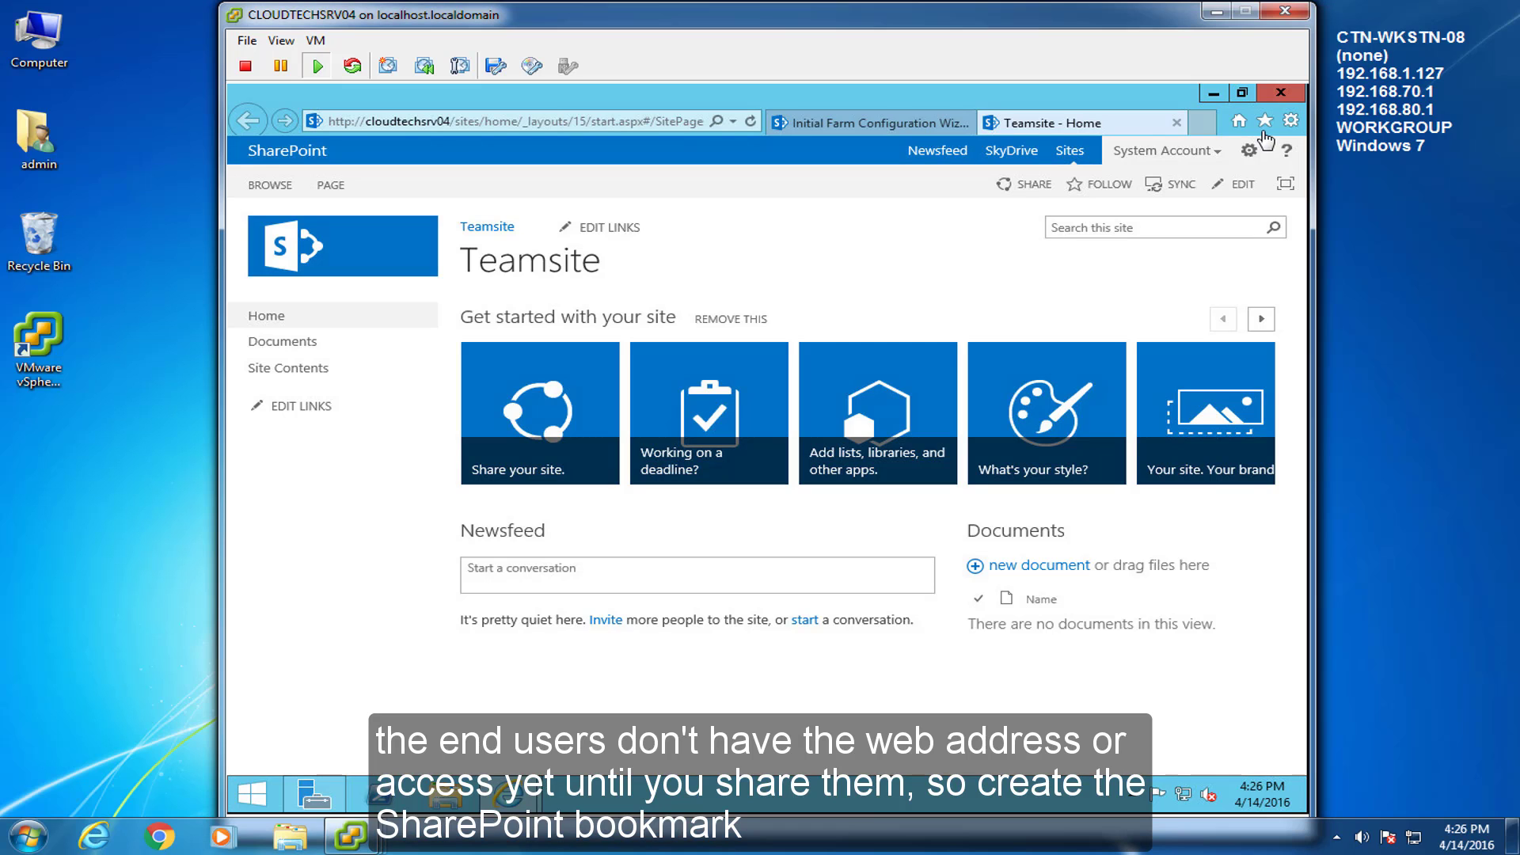
Save the Teamsite home page to Favorites as 'Teamsite - Home'
{"action": "left_click", "coordinate": [1264, 121]}
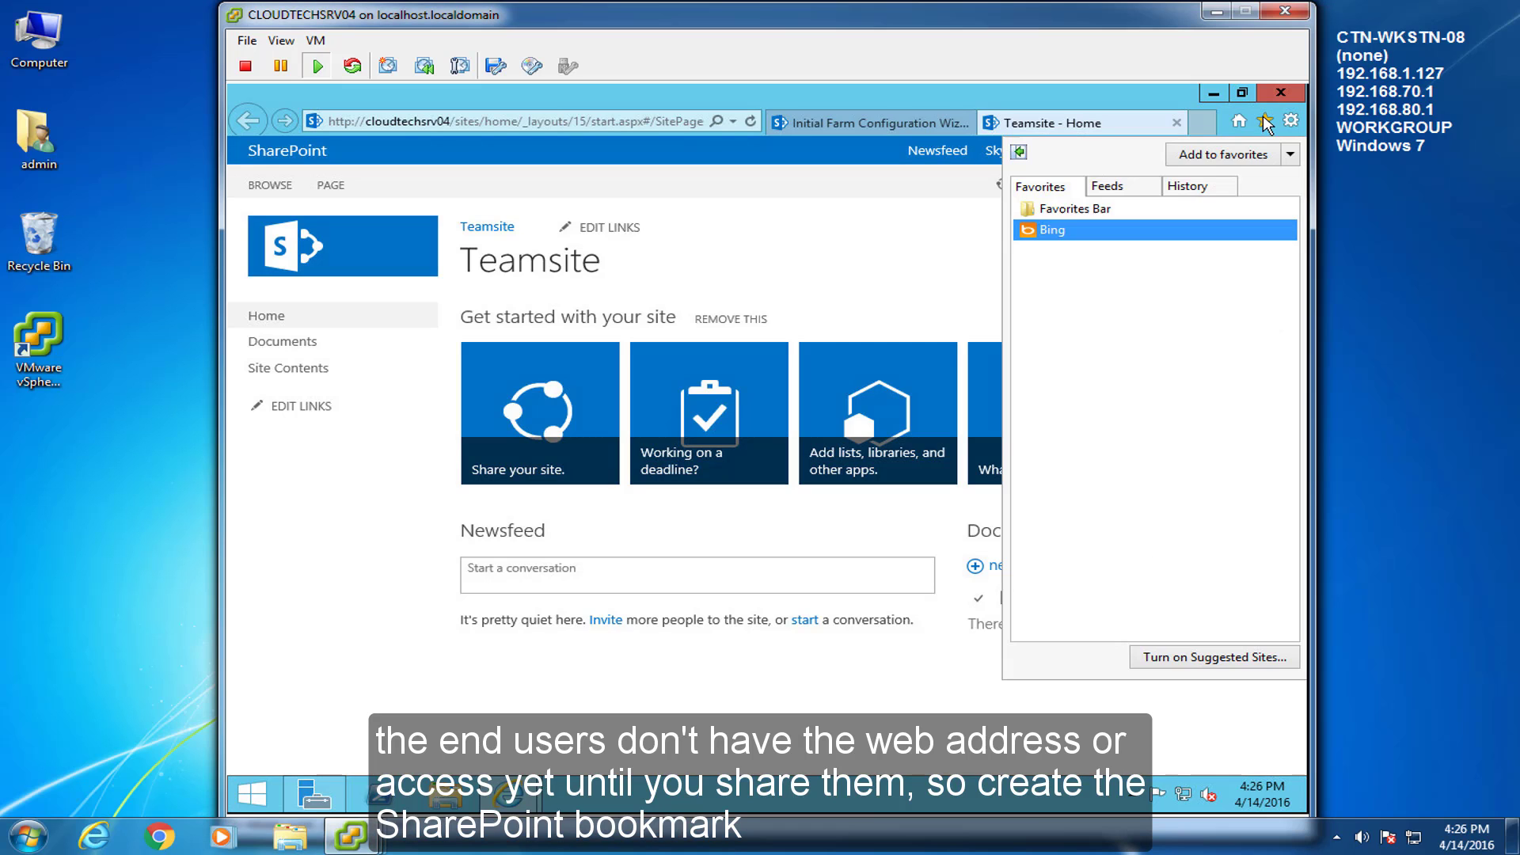
{"action": "left_click", "coordinate": [1230, 158]}
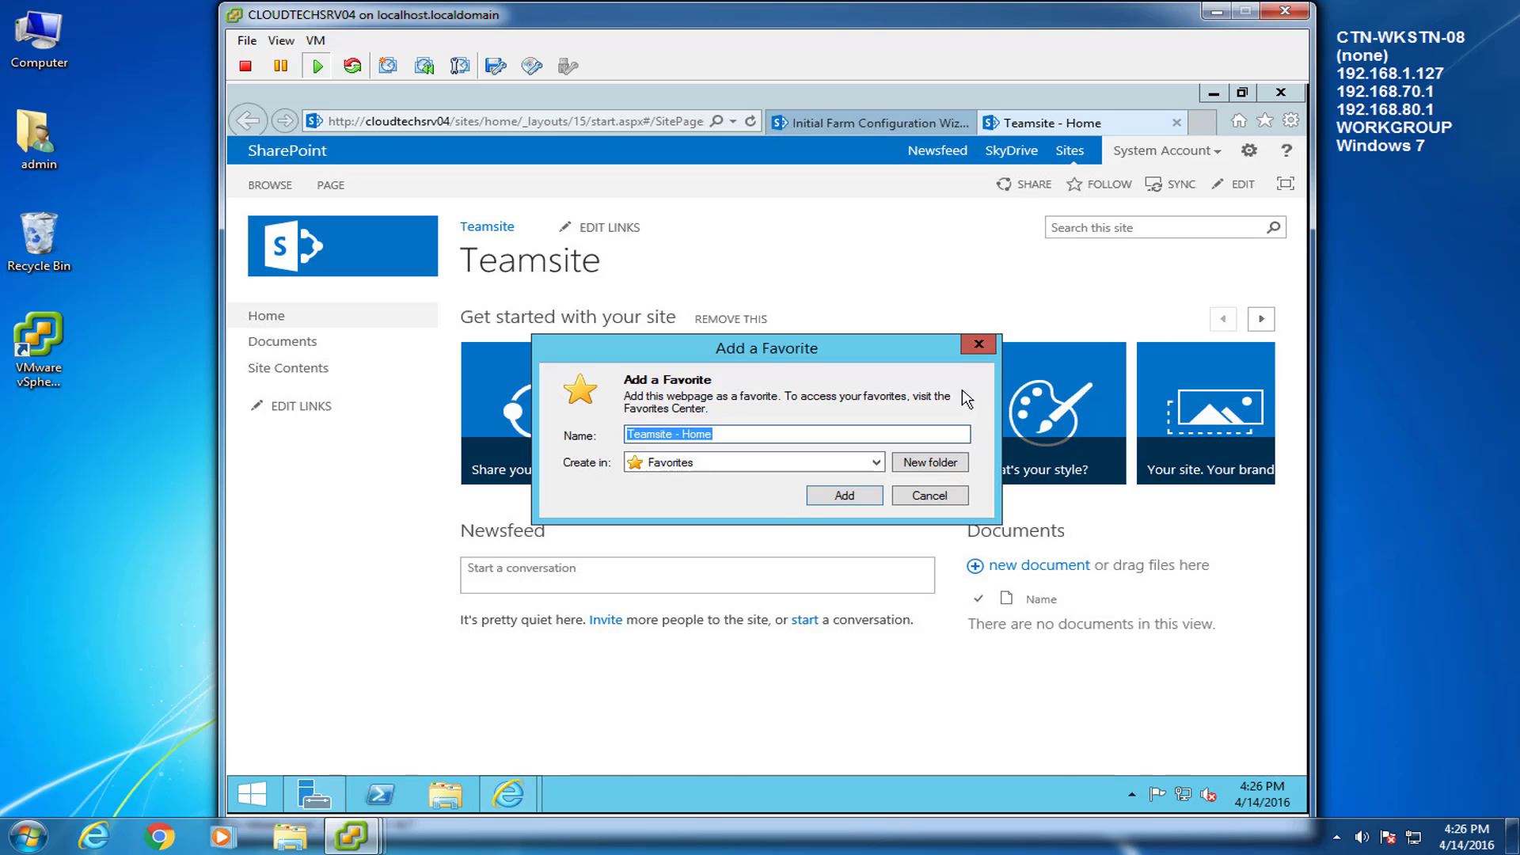
{"action": "left_click", "coordinate": [848, 496]}
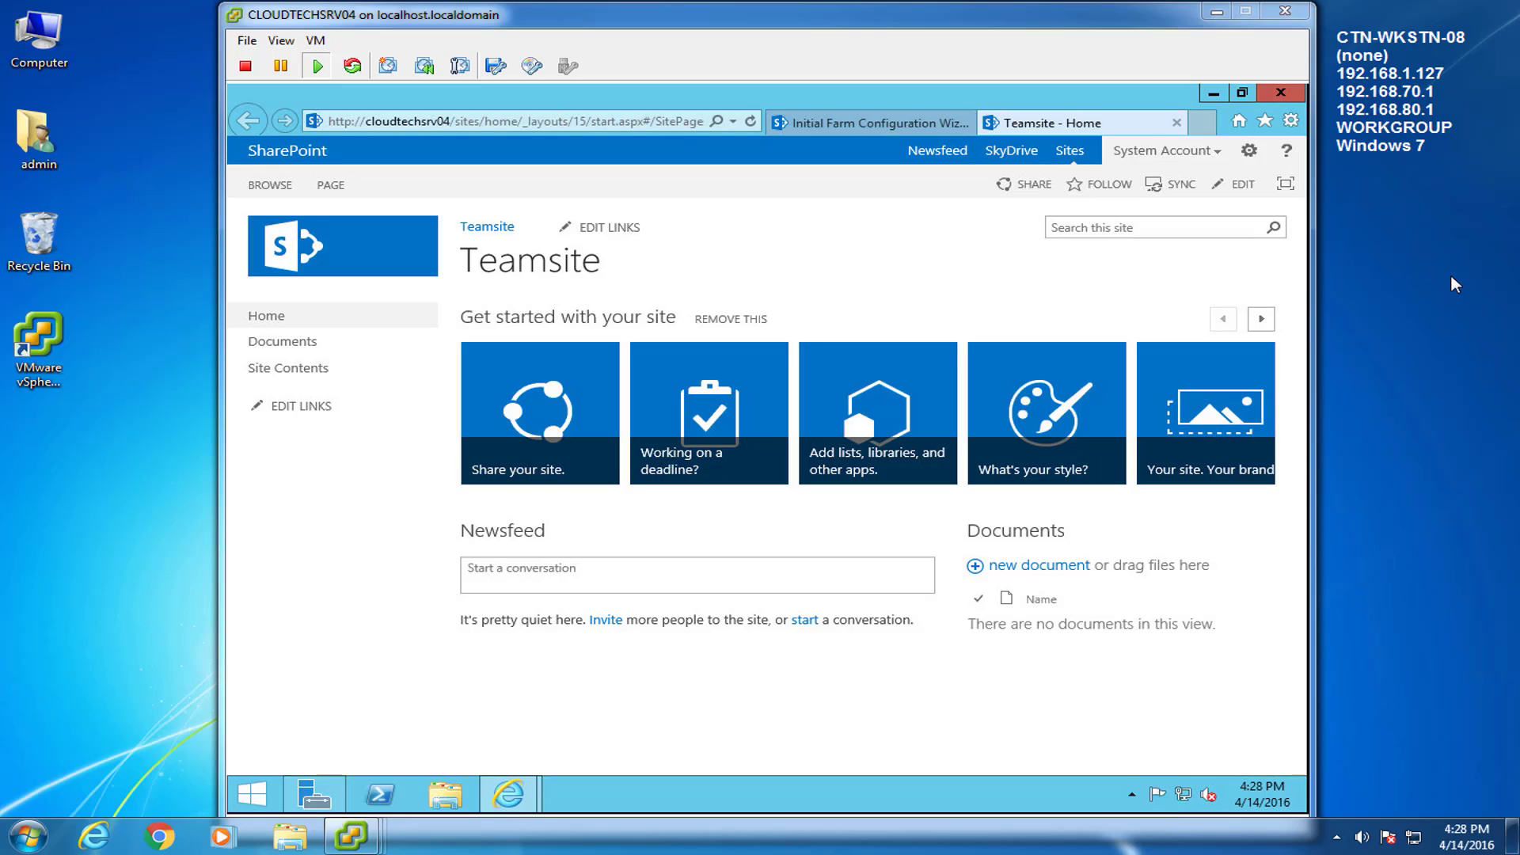
Close the Teamsite tab and finish the Farm Configuration Wizard
{"action": "left_click", "coordinate": [1177, 125]}
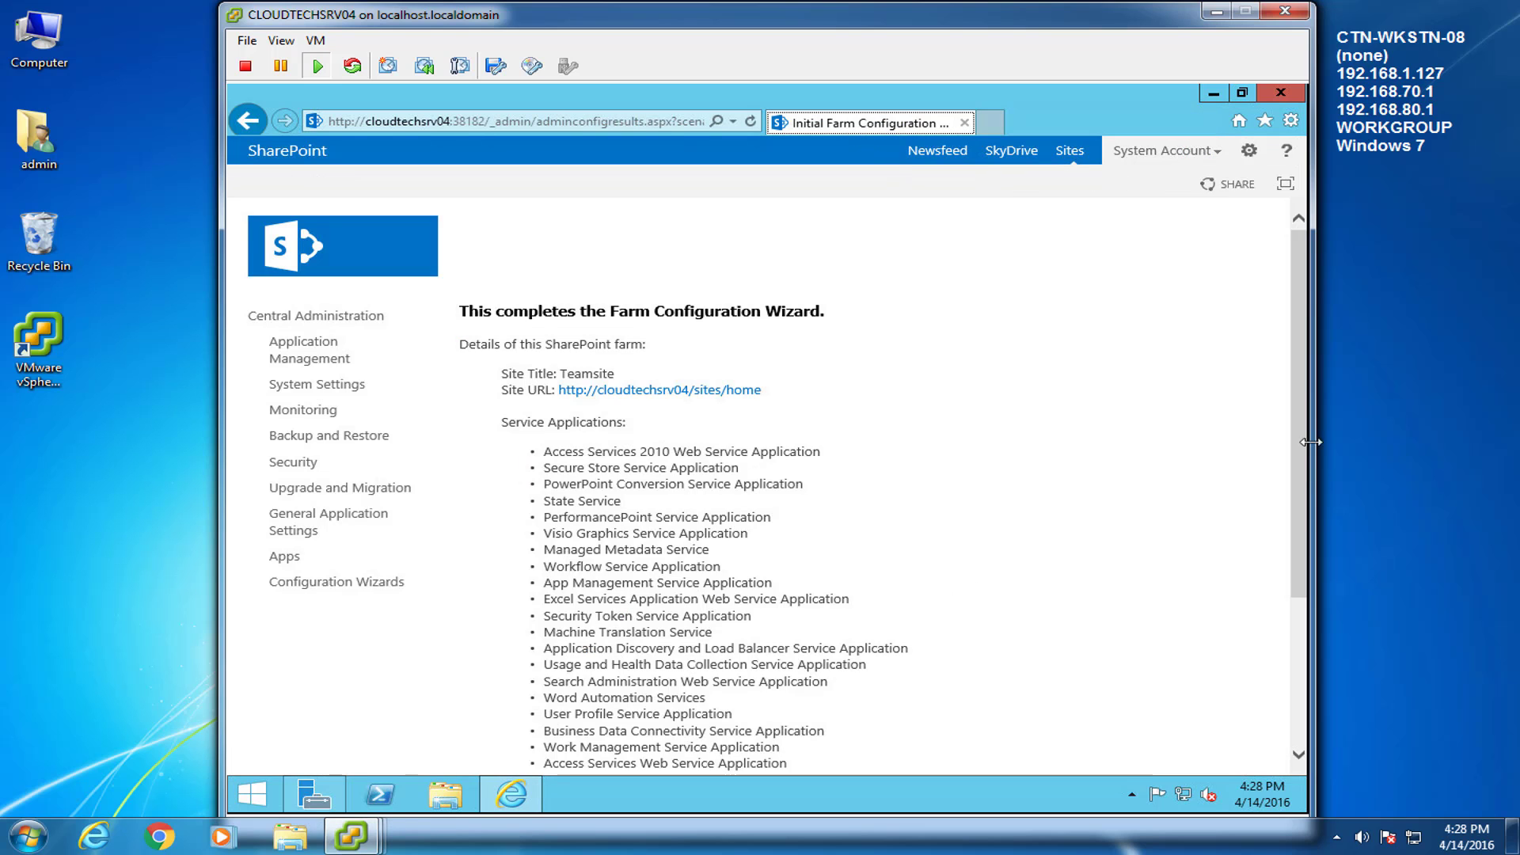
{"action": "left_click_drag", "start_coordinate": [1308, 434], "coordinate": [1308, 571]}
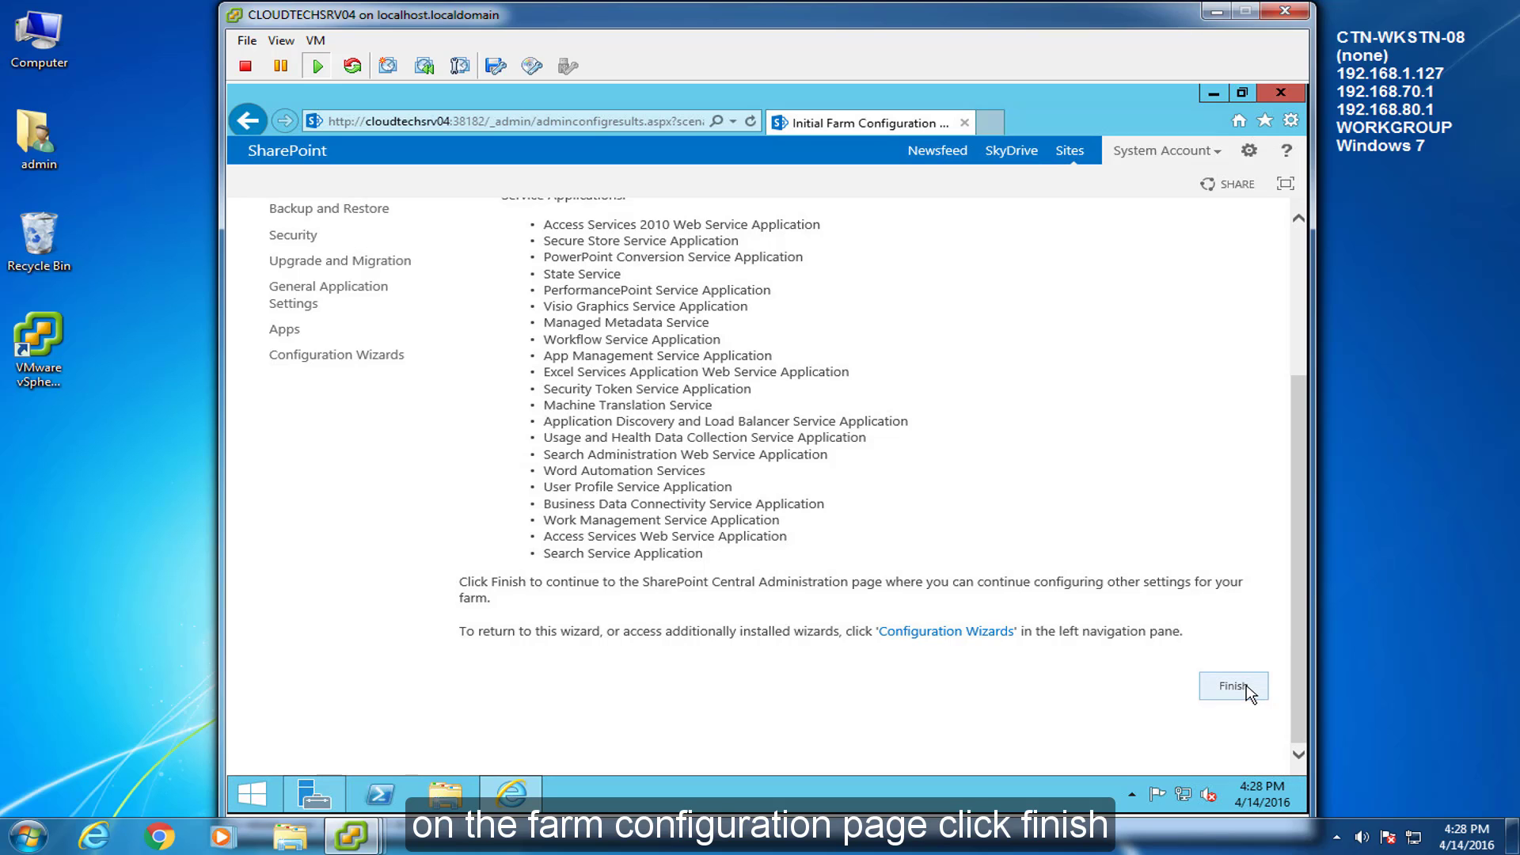
{"action": "left_click", "coordinate": [1248, 690]}
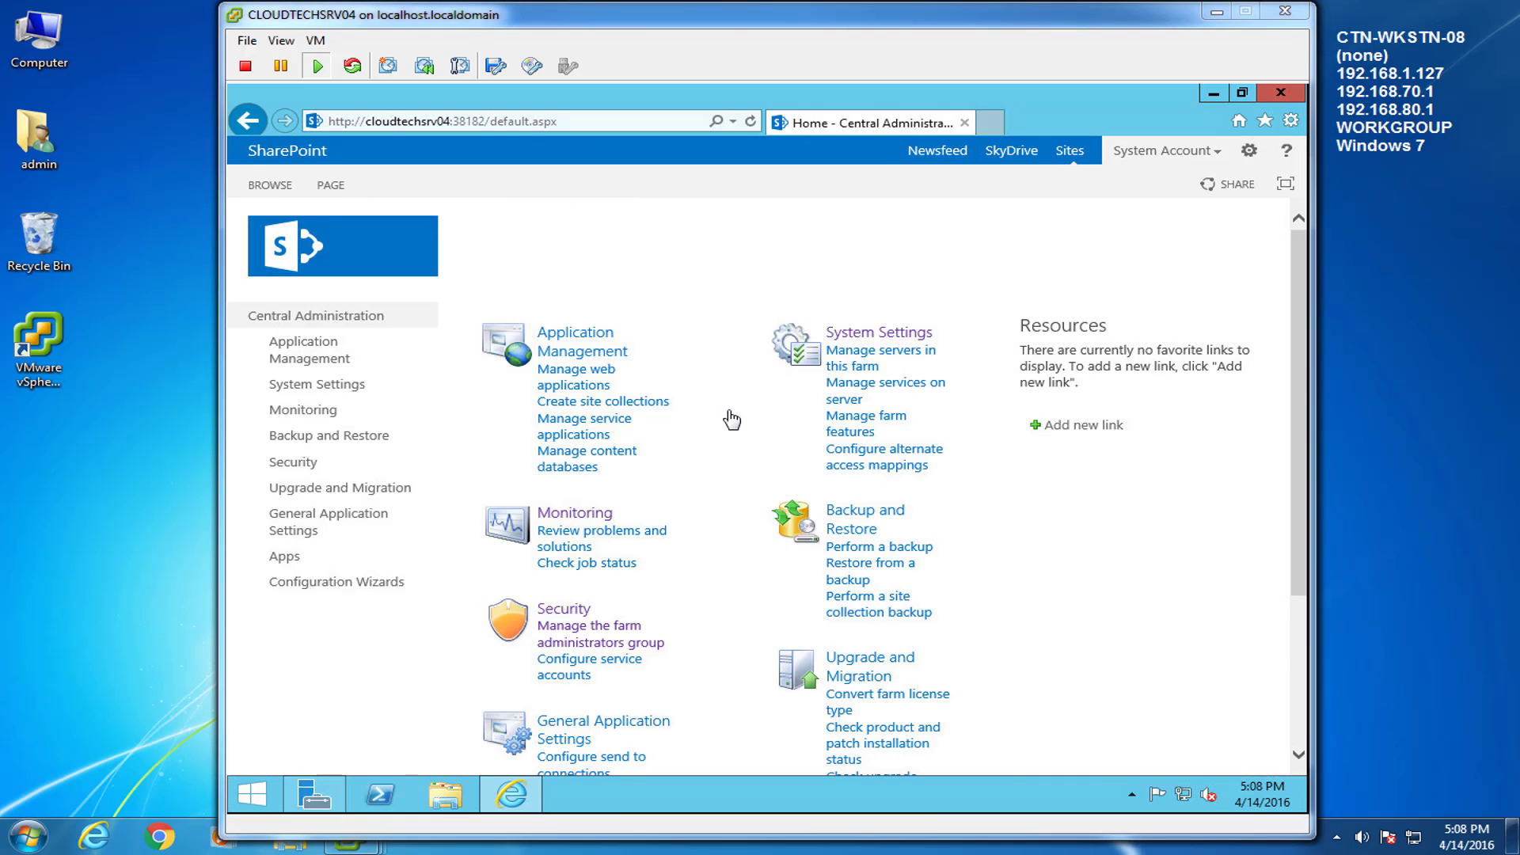
{"action": "mouse_move", "coordinate": [350, 845]}
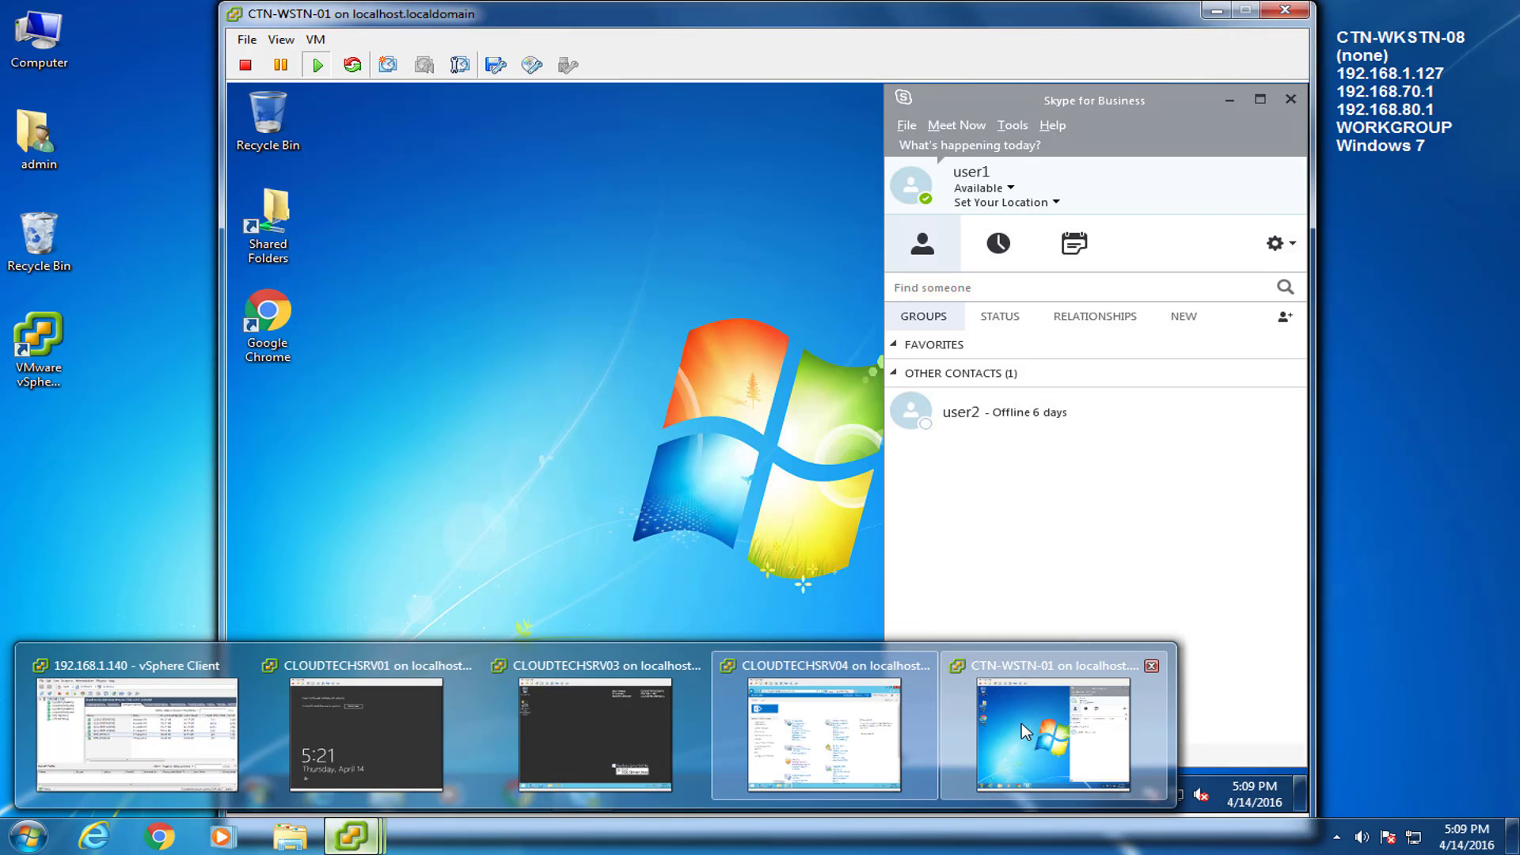
{"action": "left_click", "coordinate": [1022, 722]}
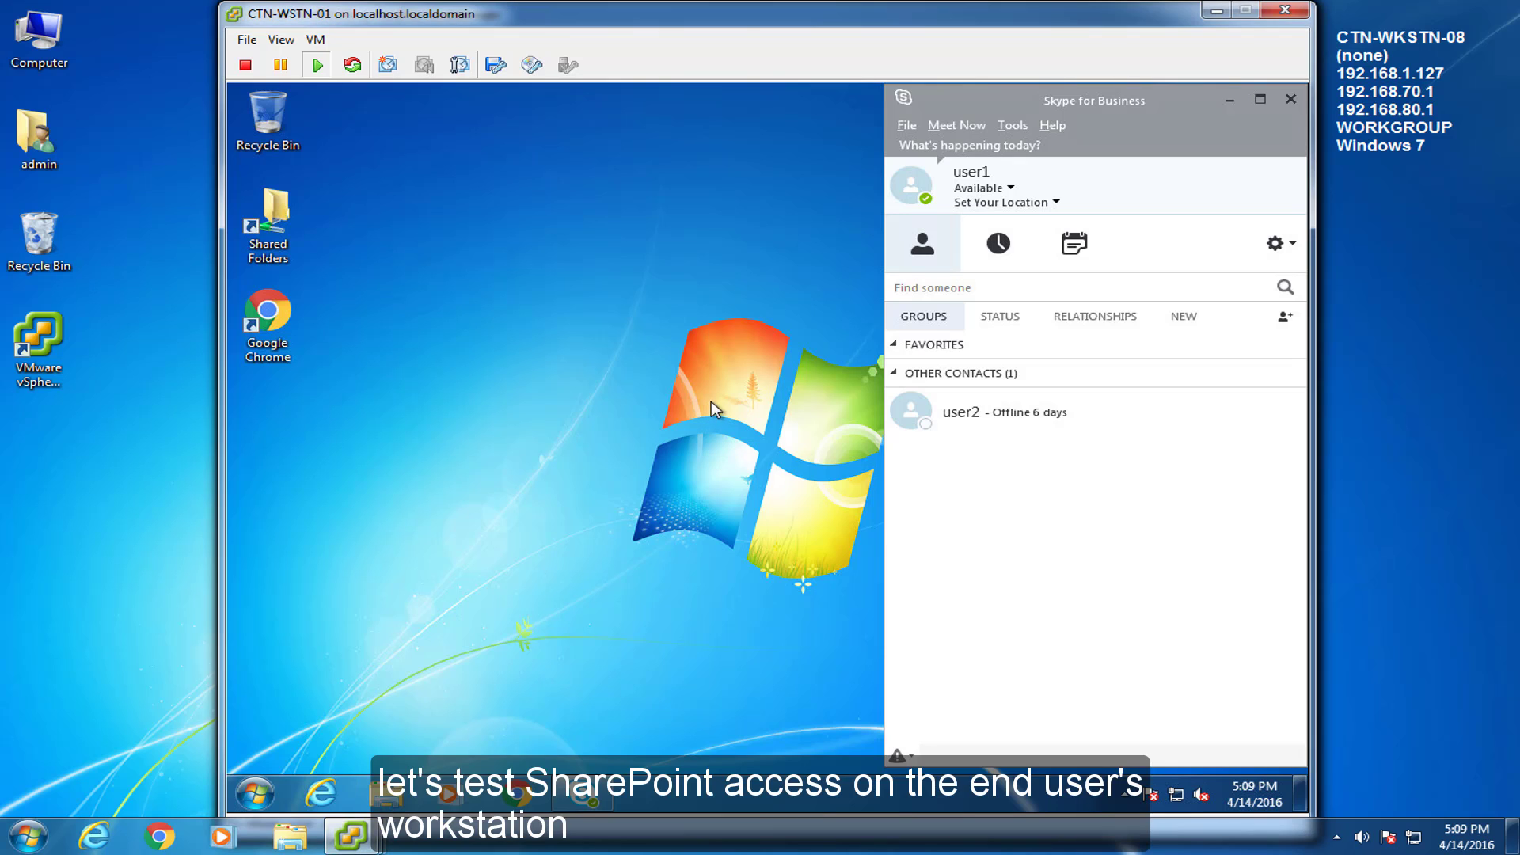
{"action": "left_click", "coordinate": [319, 794]}
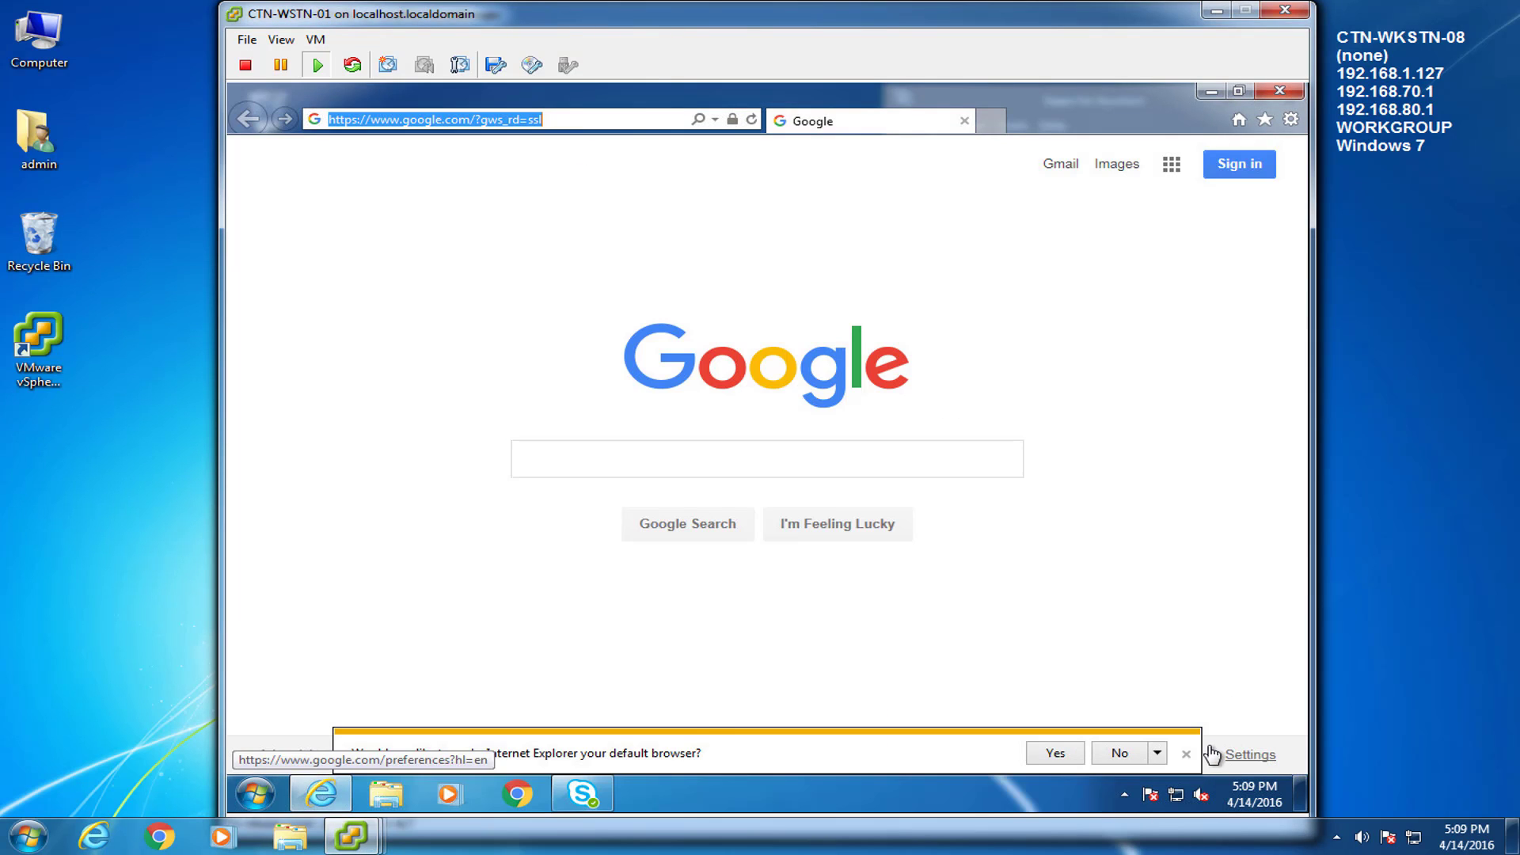
{"action": "left_click", "coordinate": [1186, 754]}
{"action": "type", "text": "http://cloudtechsrv04/sites/home"}
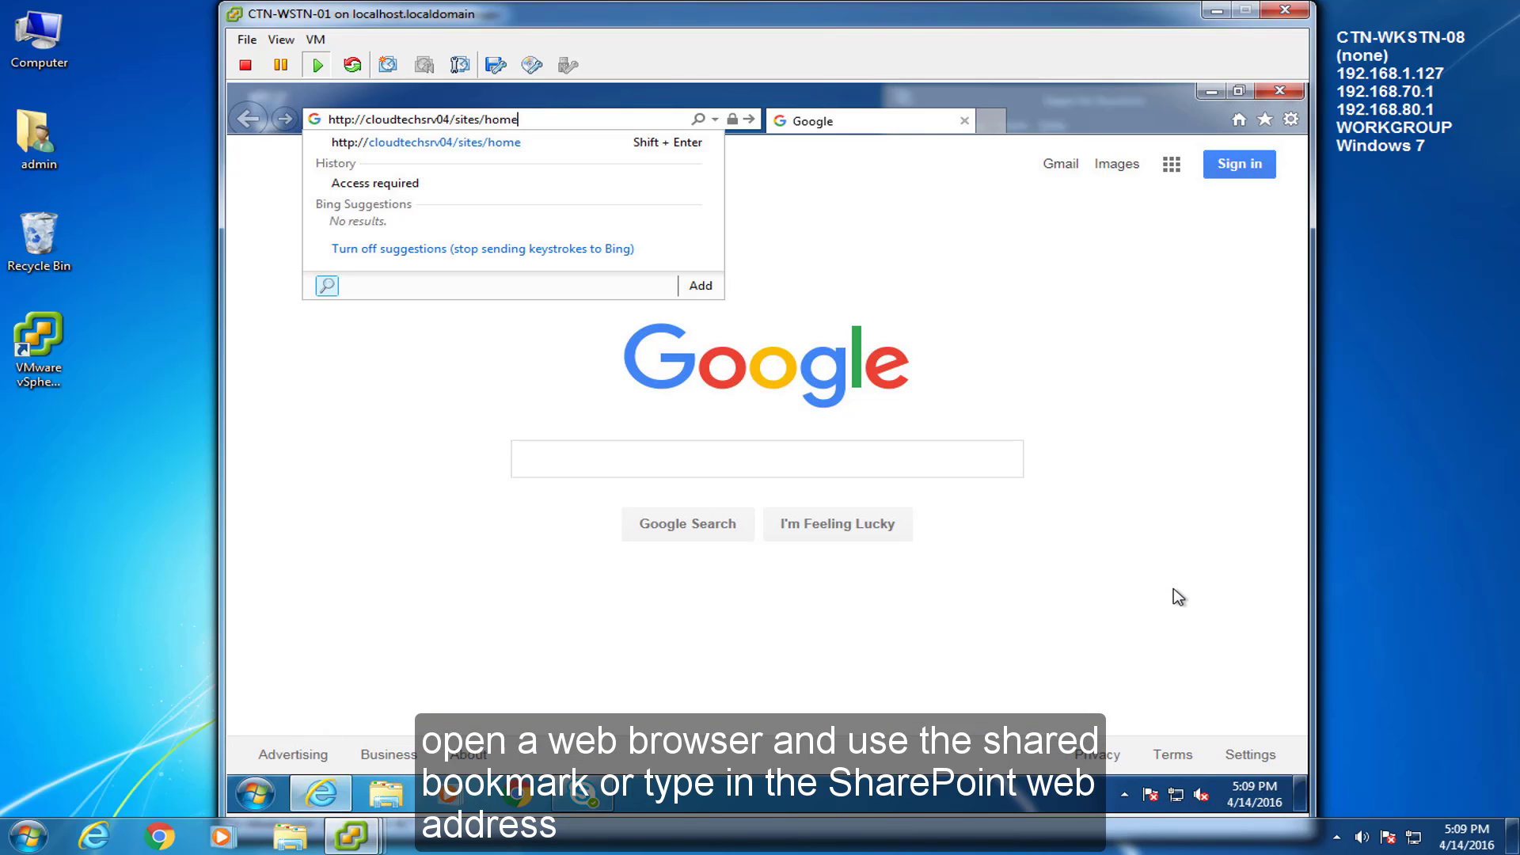
{"action": "key", "text": "Return"}
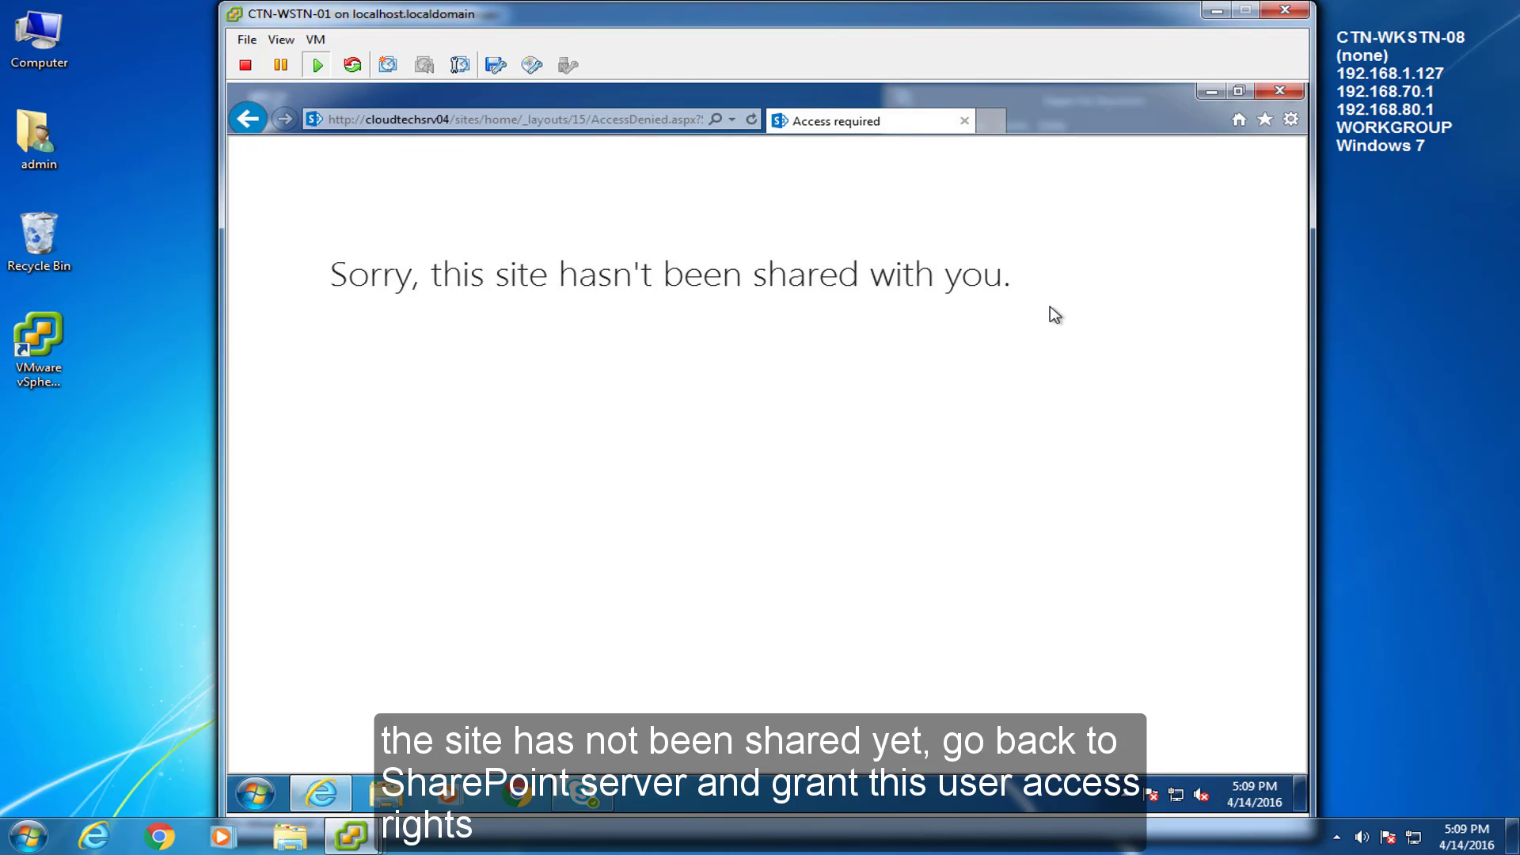
{"action": "left_click", "coordinate": [348, 846]}
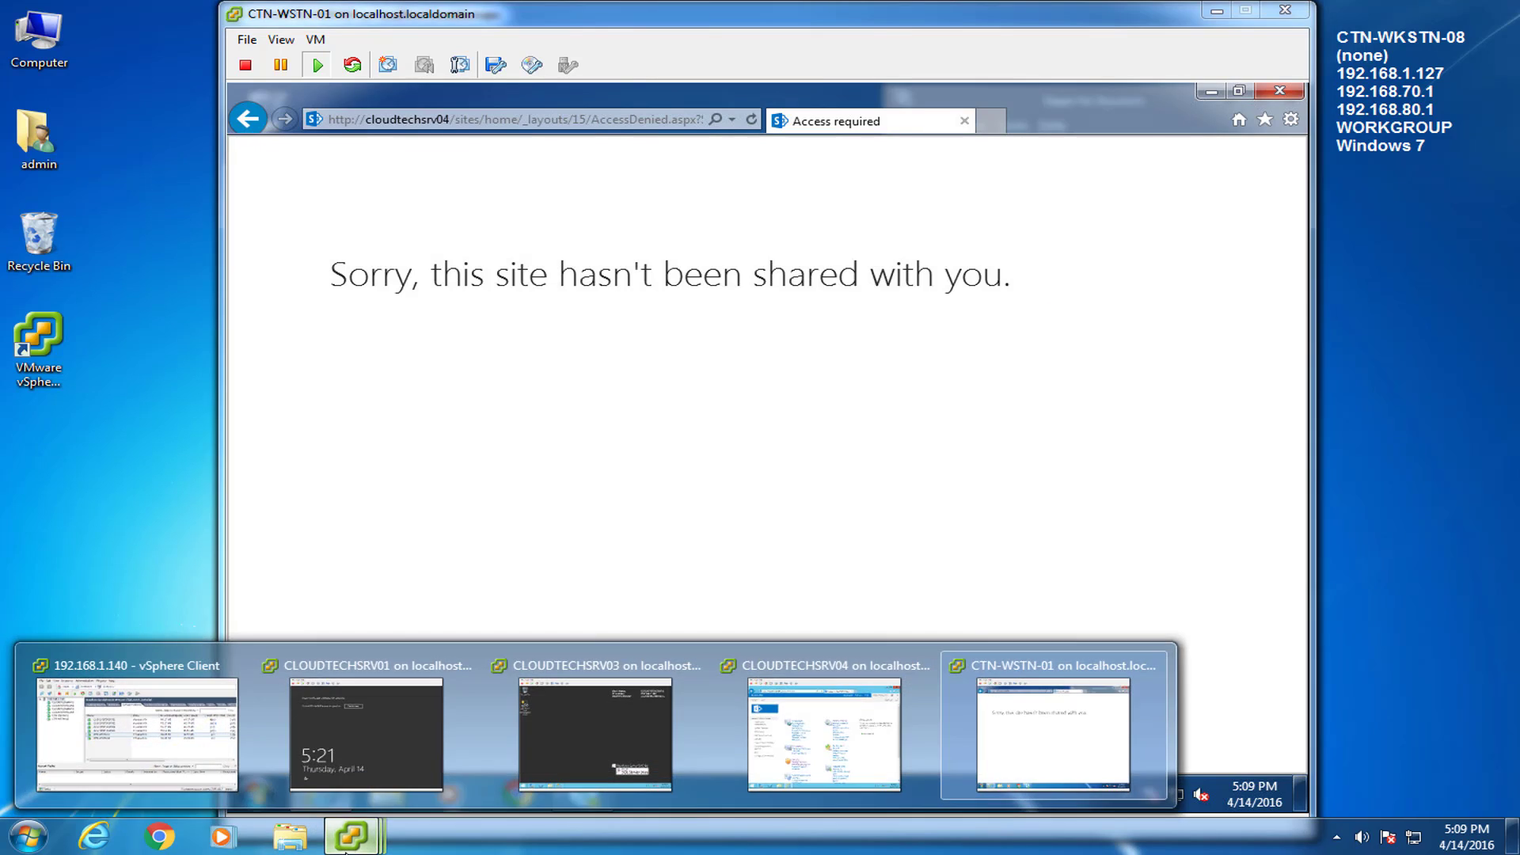
{"action": "left_click", "coordinate": [821, 764]}
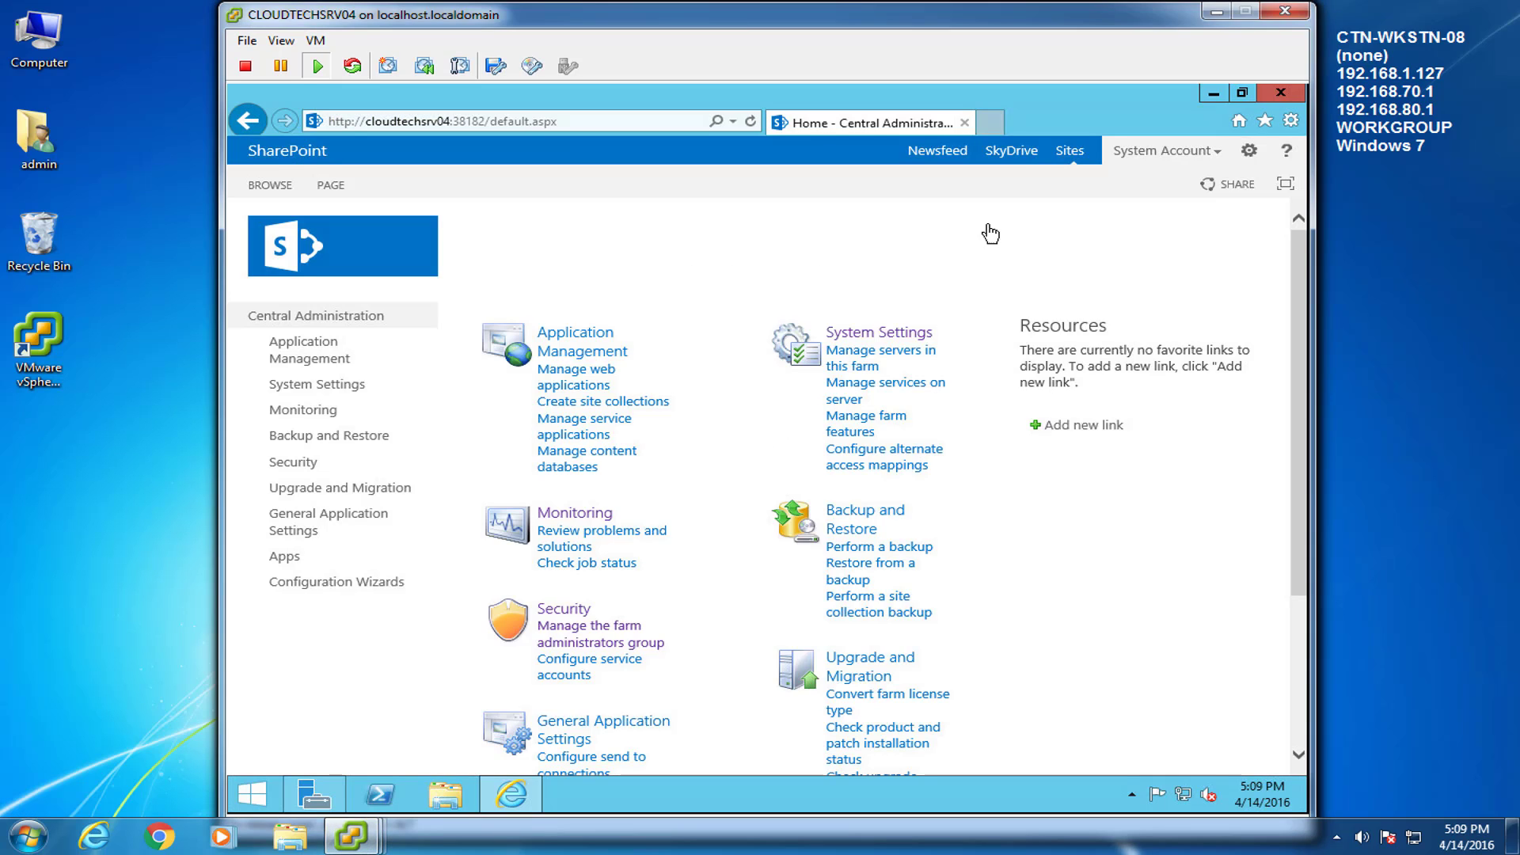
Open the Teamsite - Home favorite in a new browser tab
{"action": "left_click", "coordinate": [989, 121]}
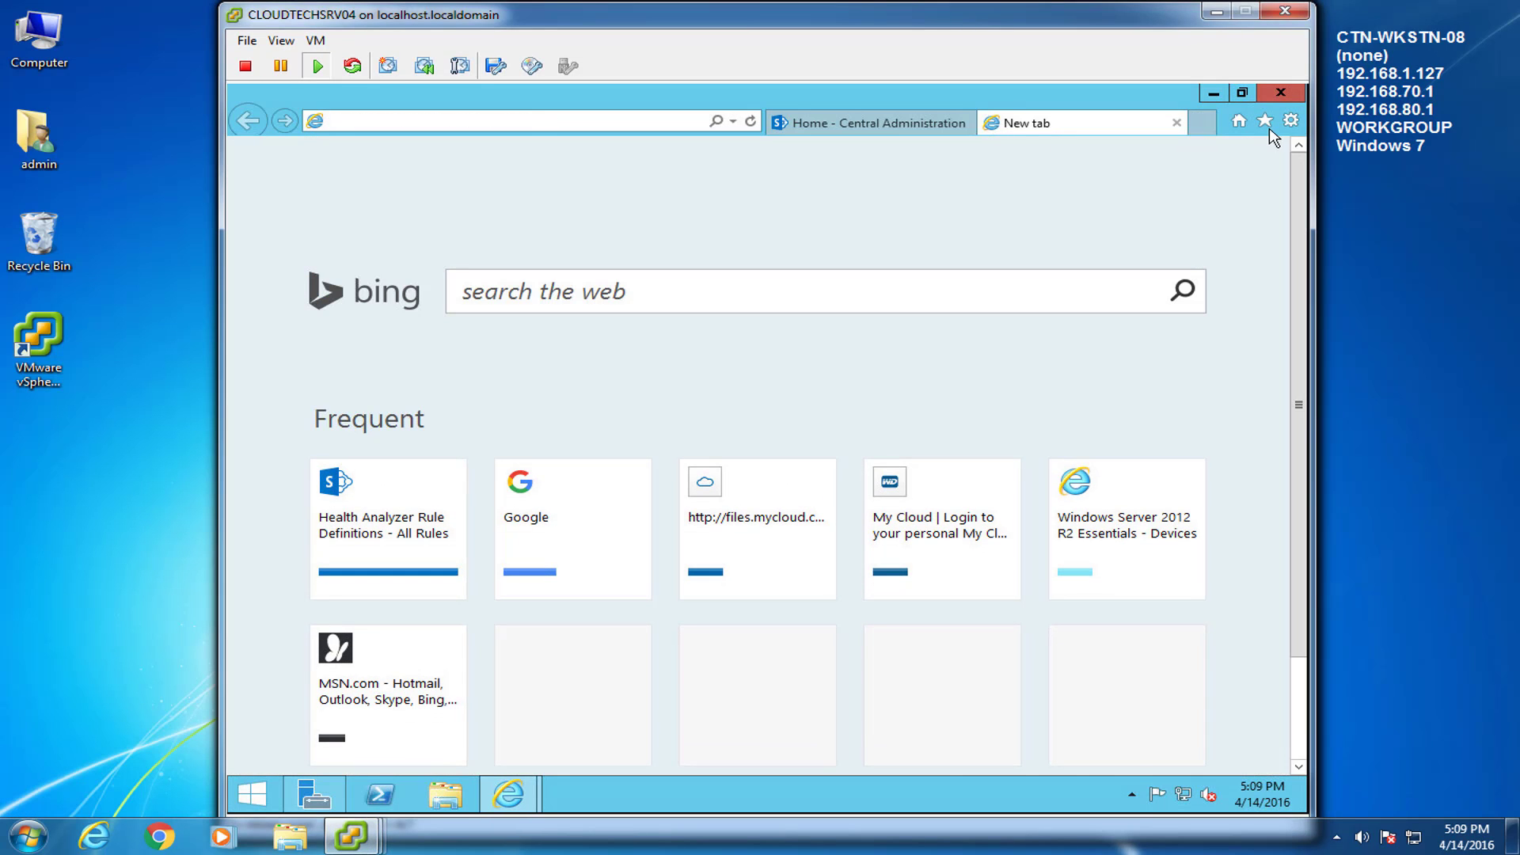
{"action": "left_click", "coordinate": [1266, 120]}
{"action": "left_click", "coordinate": [1114, 273]}
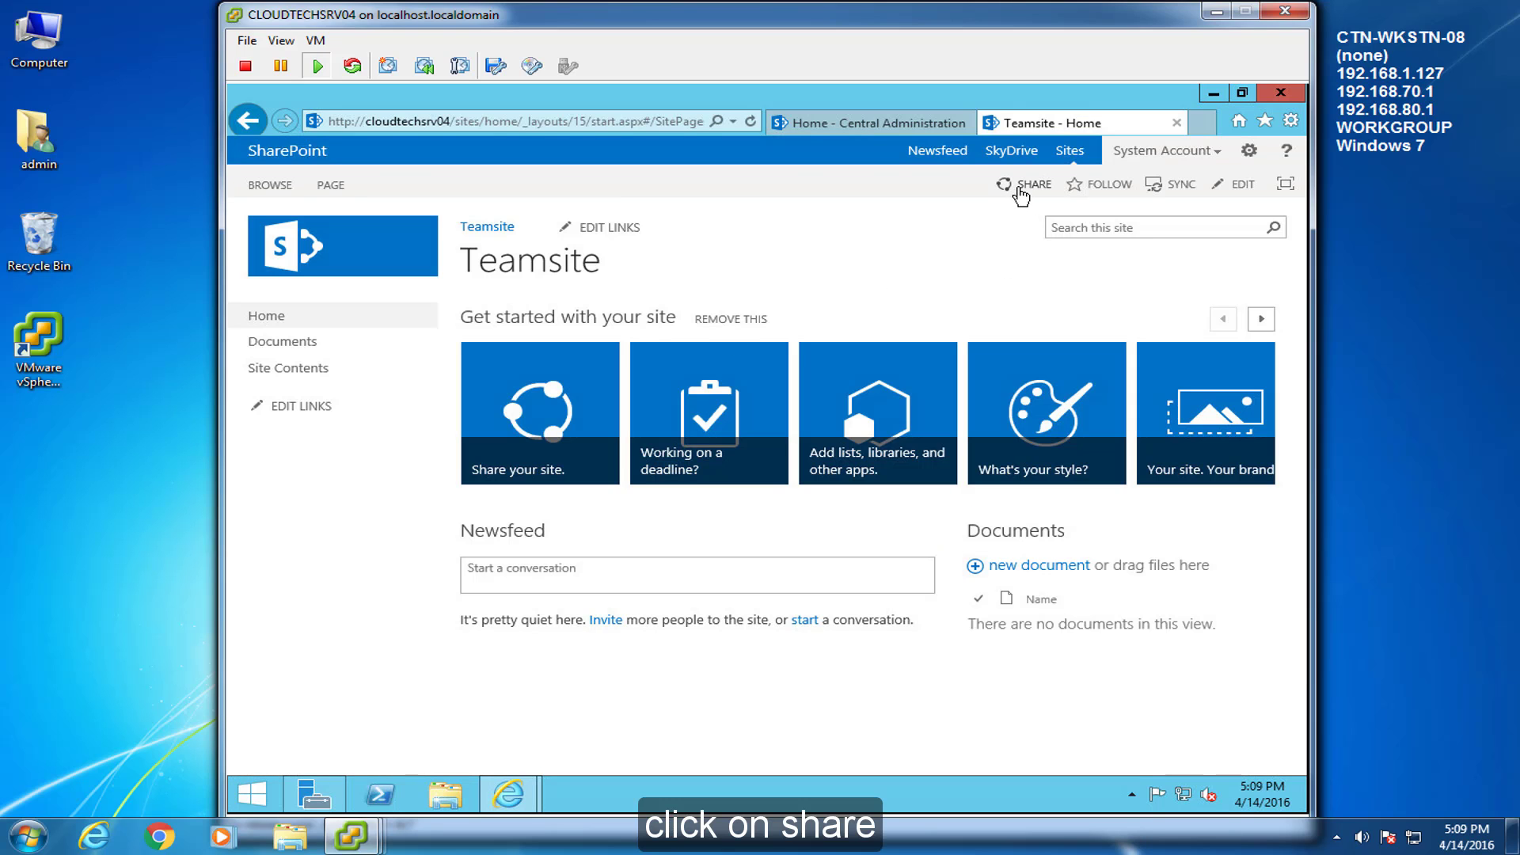
Share the Teamsite with user1 and user2, then switch back to the workstation console
{"action": "left_click", "coordinate": [1026, 187]}
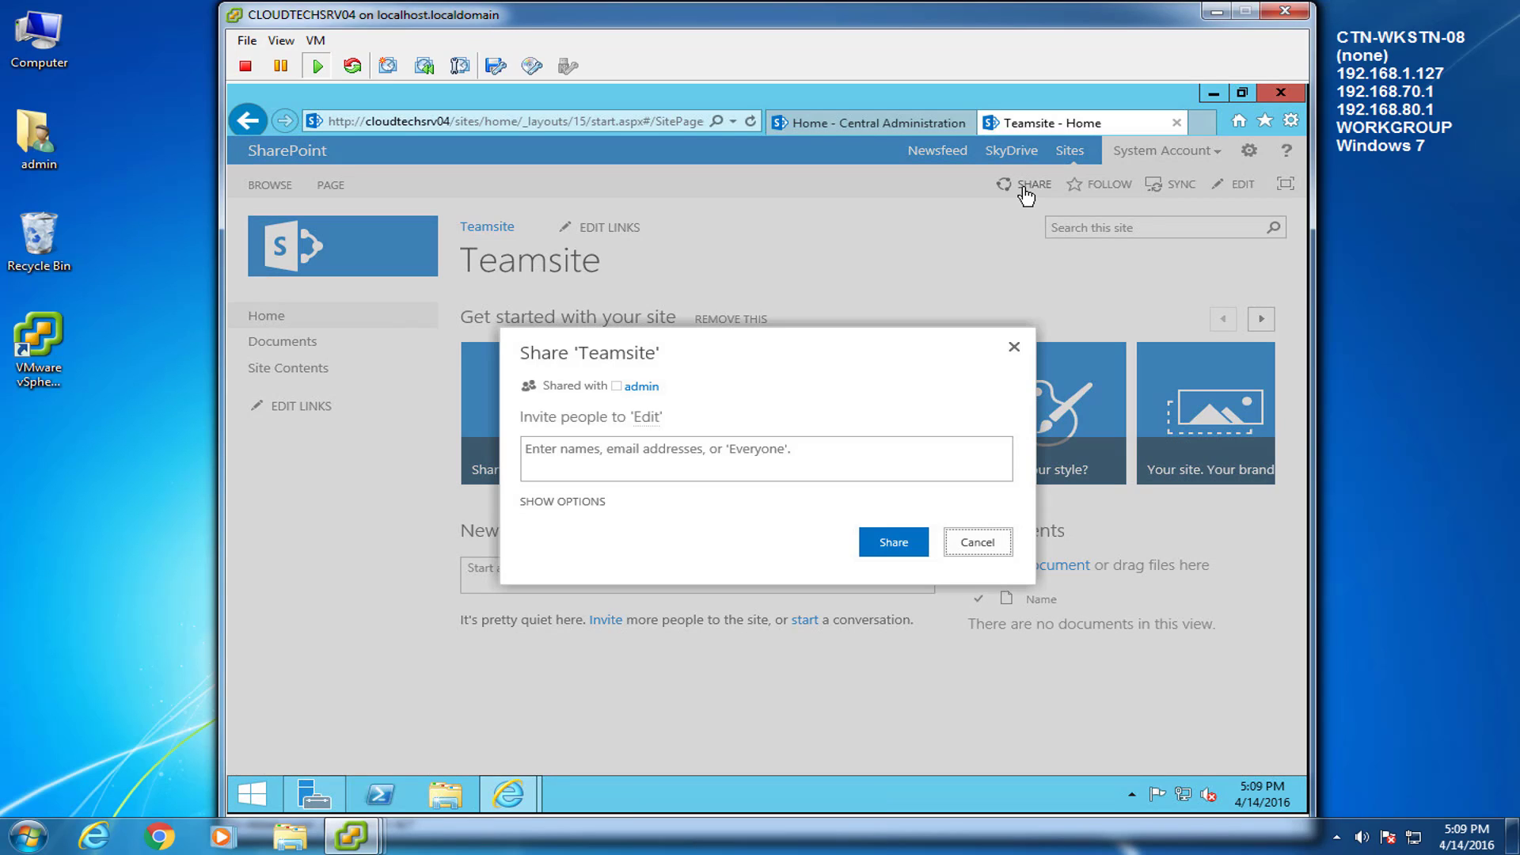
{"action": "left_click", "coordinate": [750, 447]}
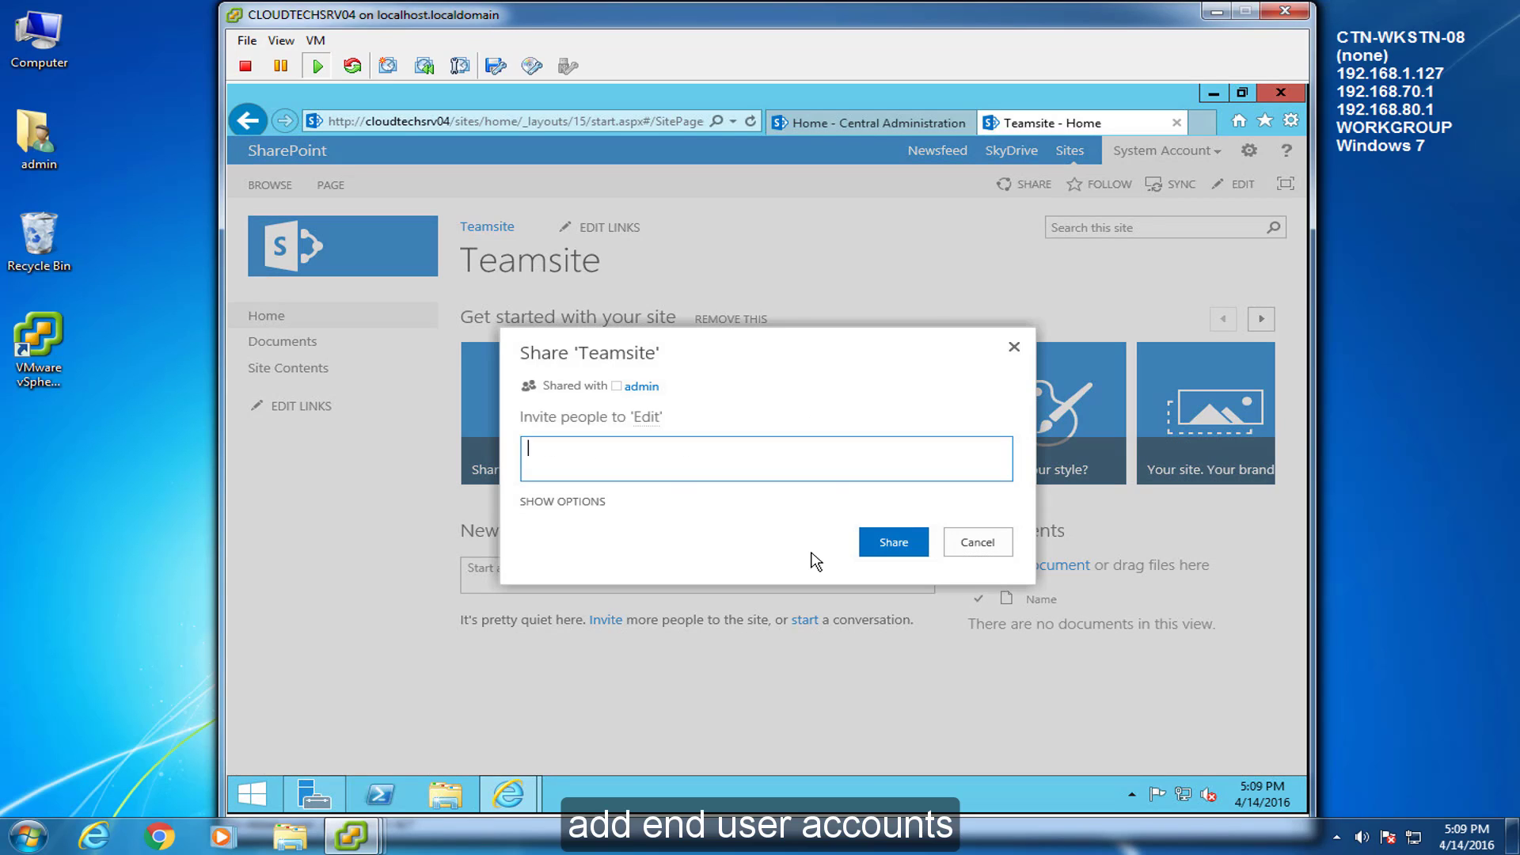
{"action": "type", "text": "user1"}
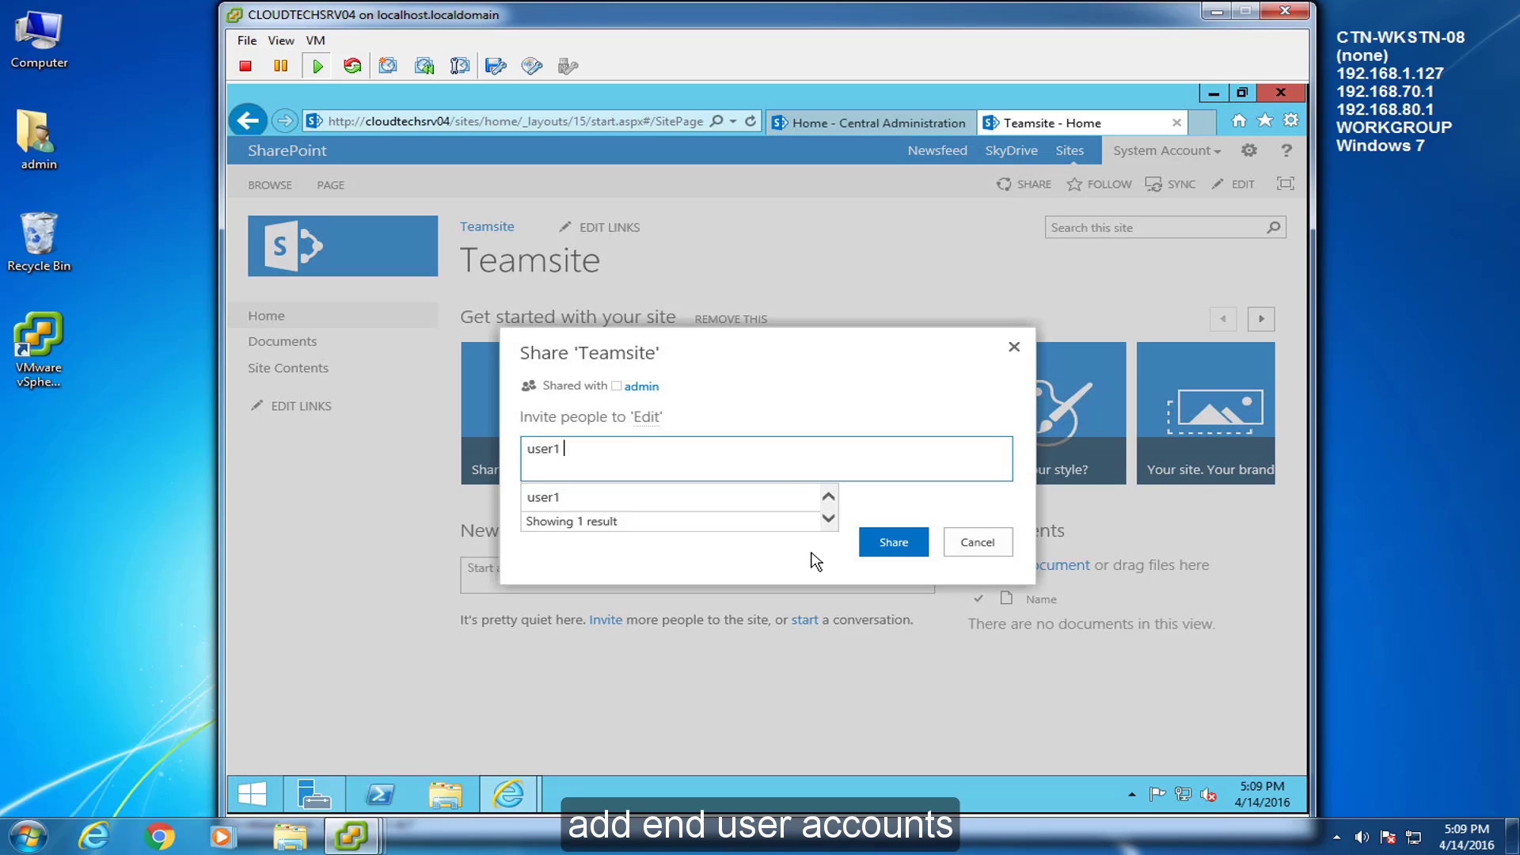
{"action": "key", "text": "Return"}
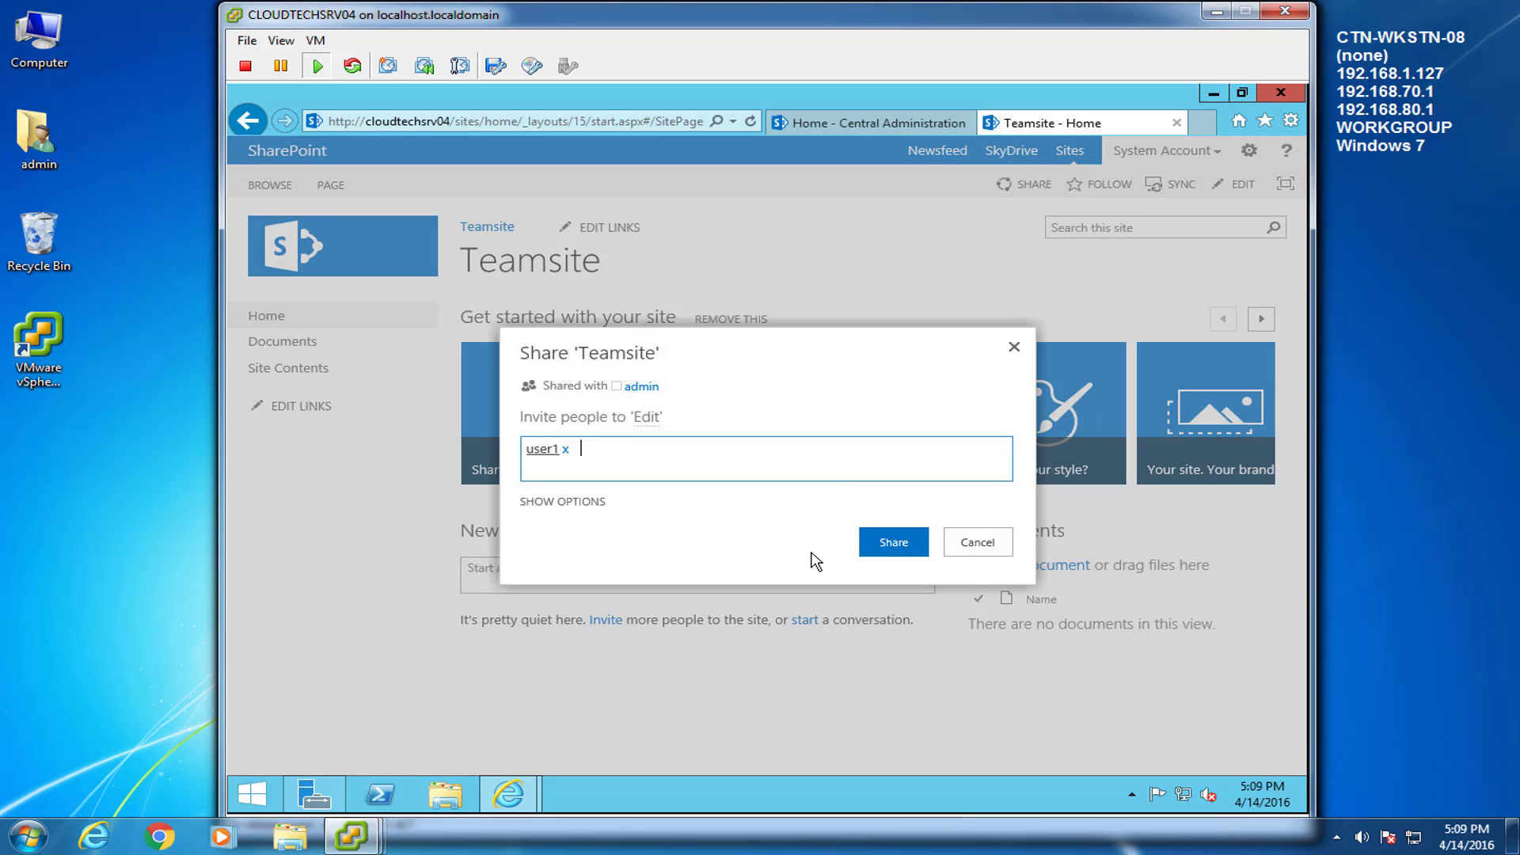
{"action": "type", "text": "user2"}
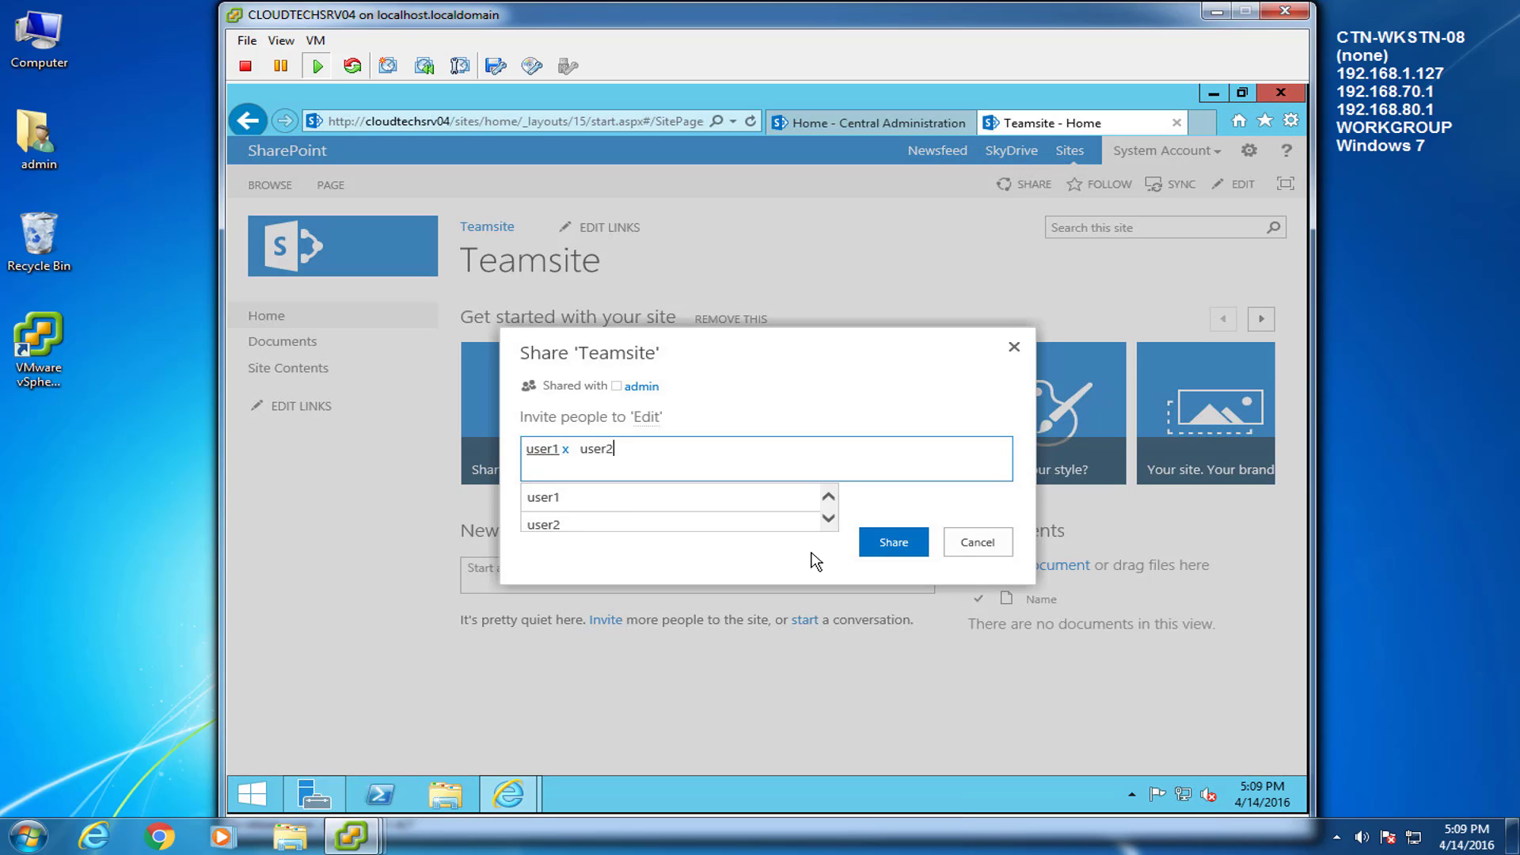
{"action": "left_click", "coordinate": [894, 544]}
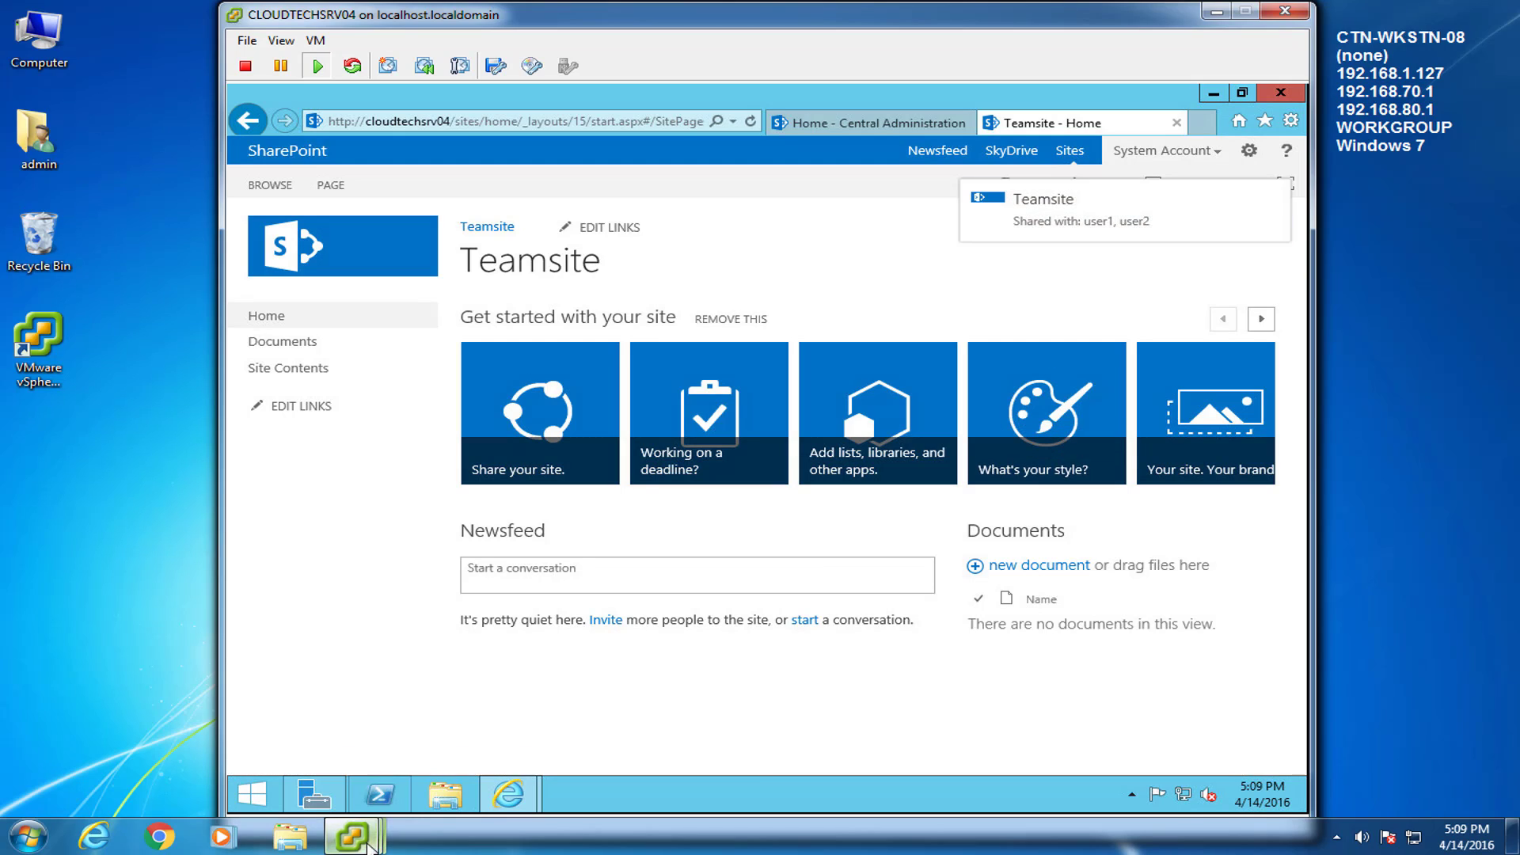
{"action": "left_click", "coordinate": [831, 762]}
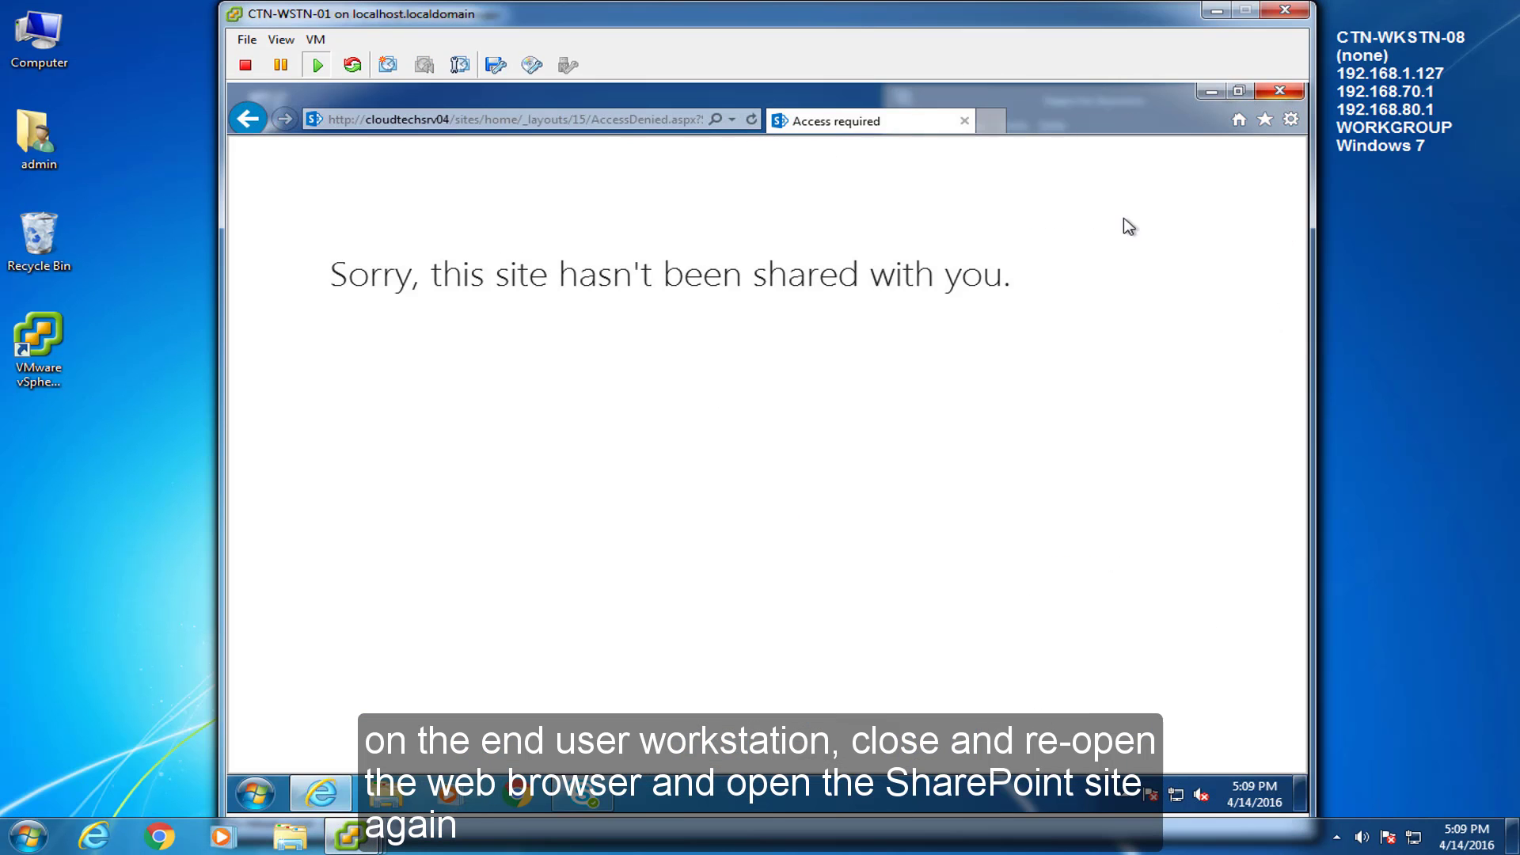
{"action": "key", "text": "alt+F4"}
{"action": "left_click", "coordinate": [320, 792]}
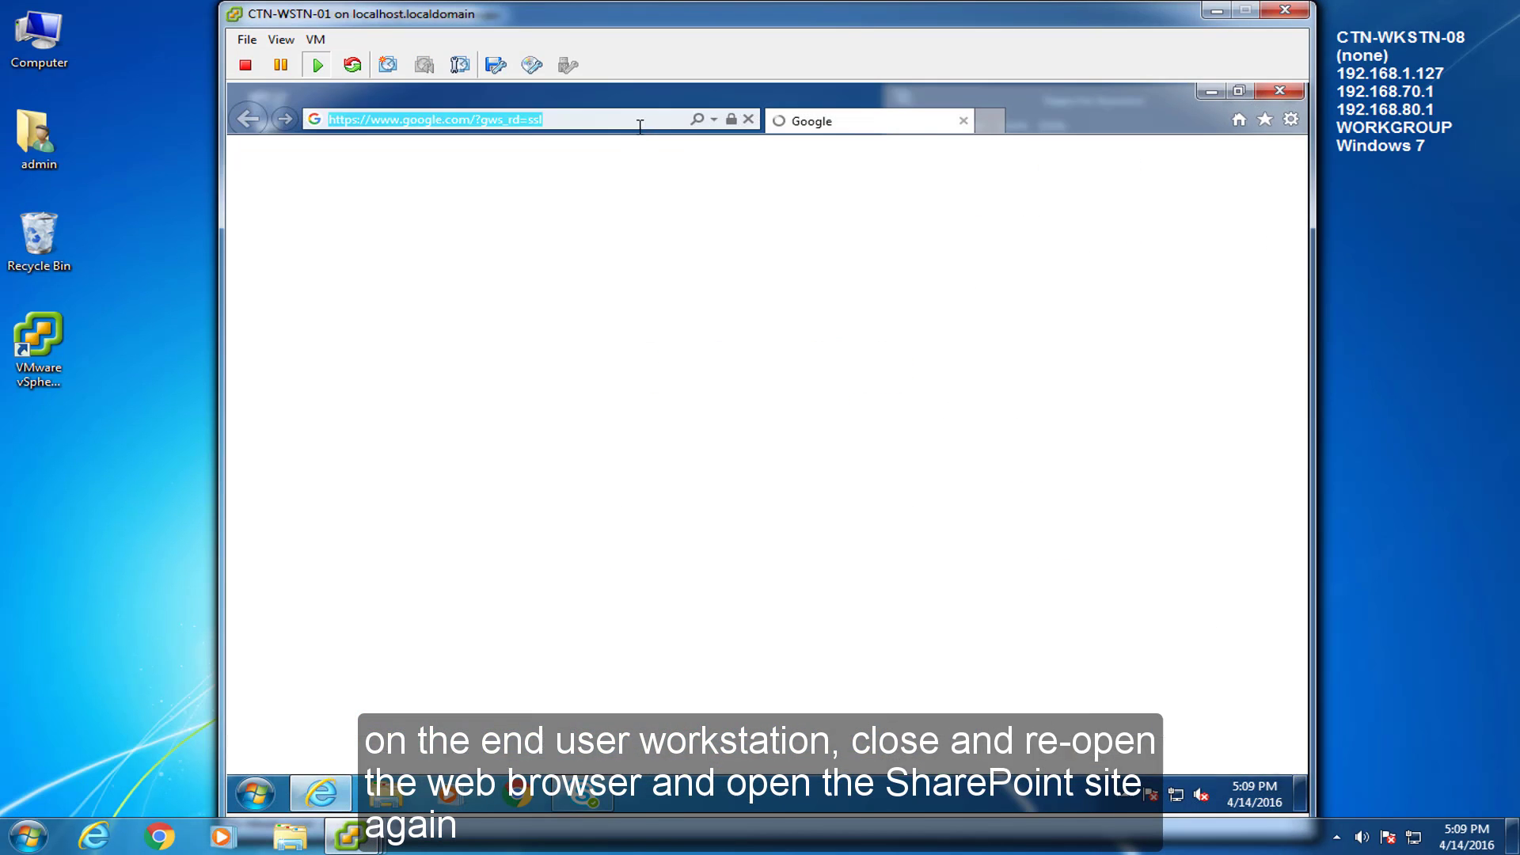
{"action": "left_click", "coordinate": [1191, 754]}
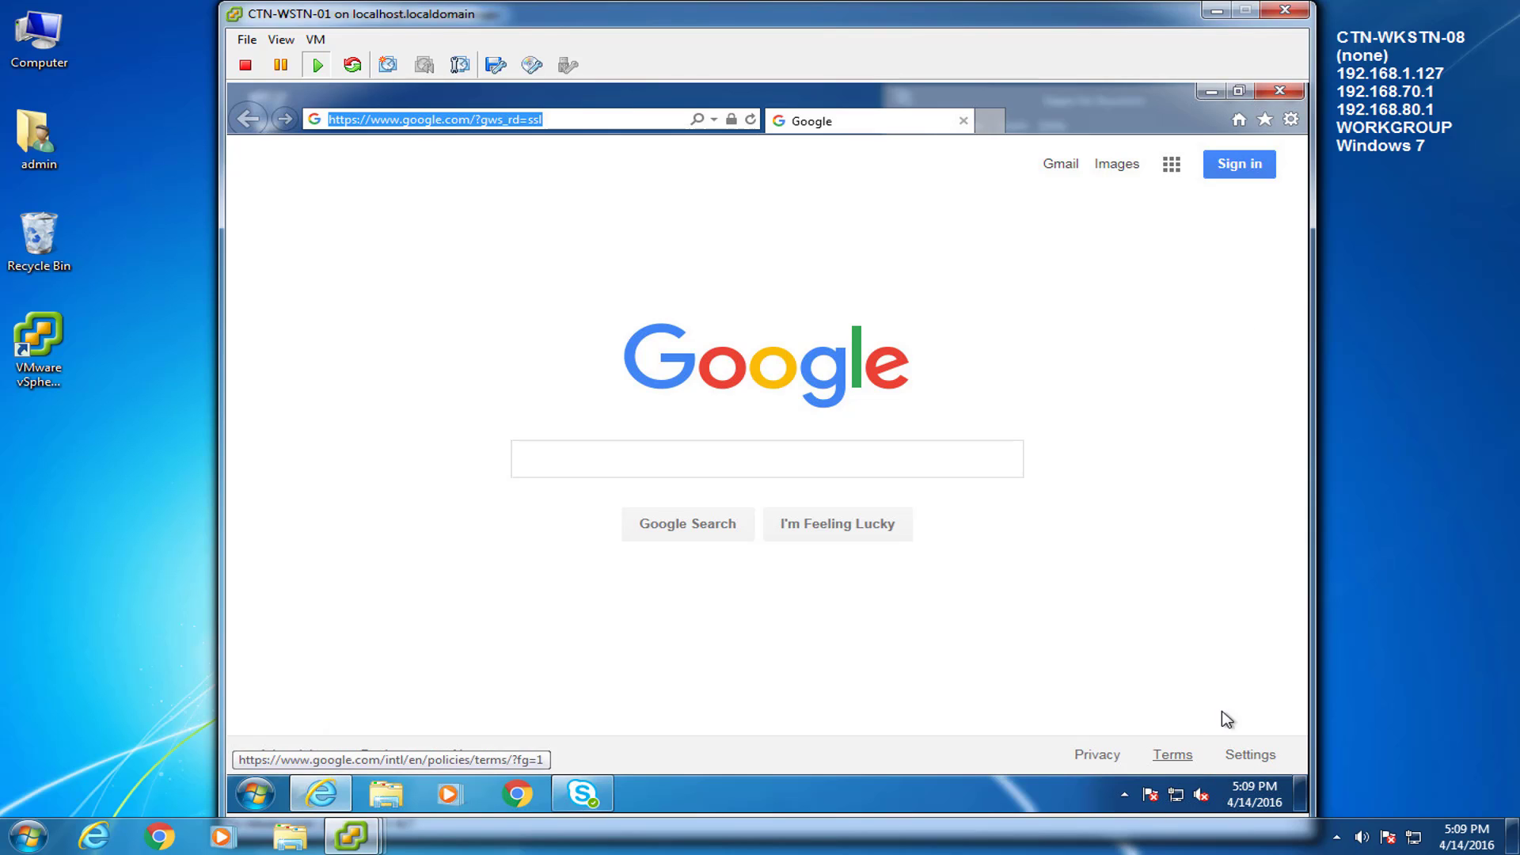
{"action": "type", "text": "http://cloudtechsrv04/sites/home"}
{"action": "key", "text": "Return"}
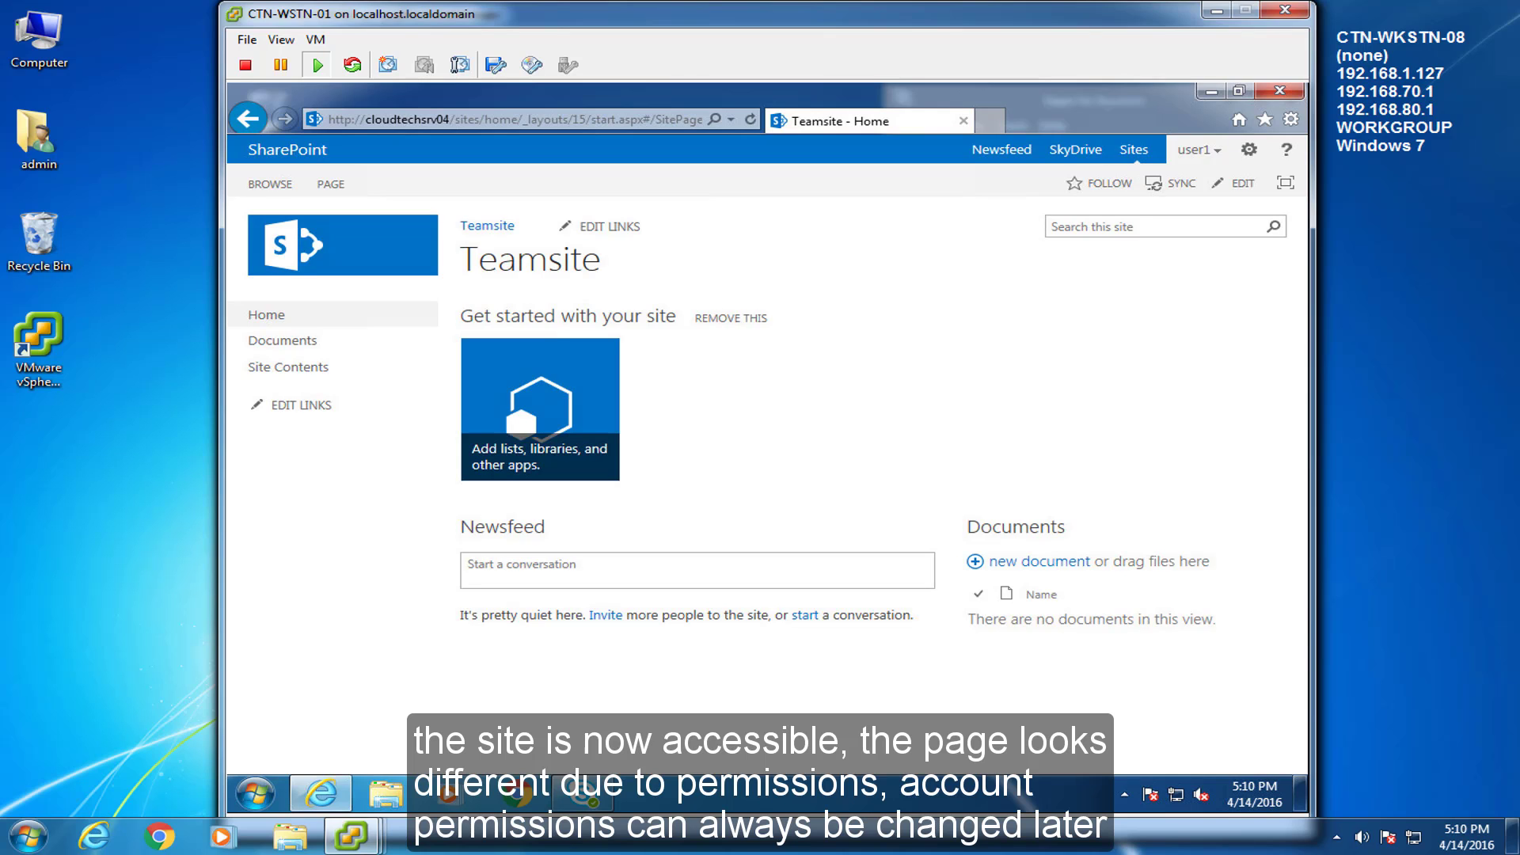
{"action": "left_click", "coordinate": [1463, 490]}
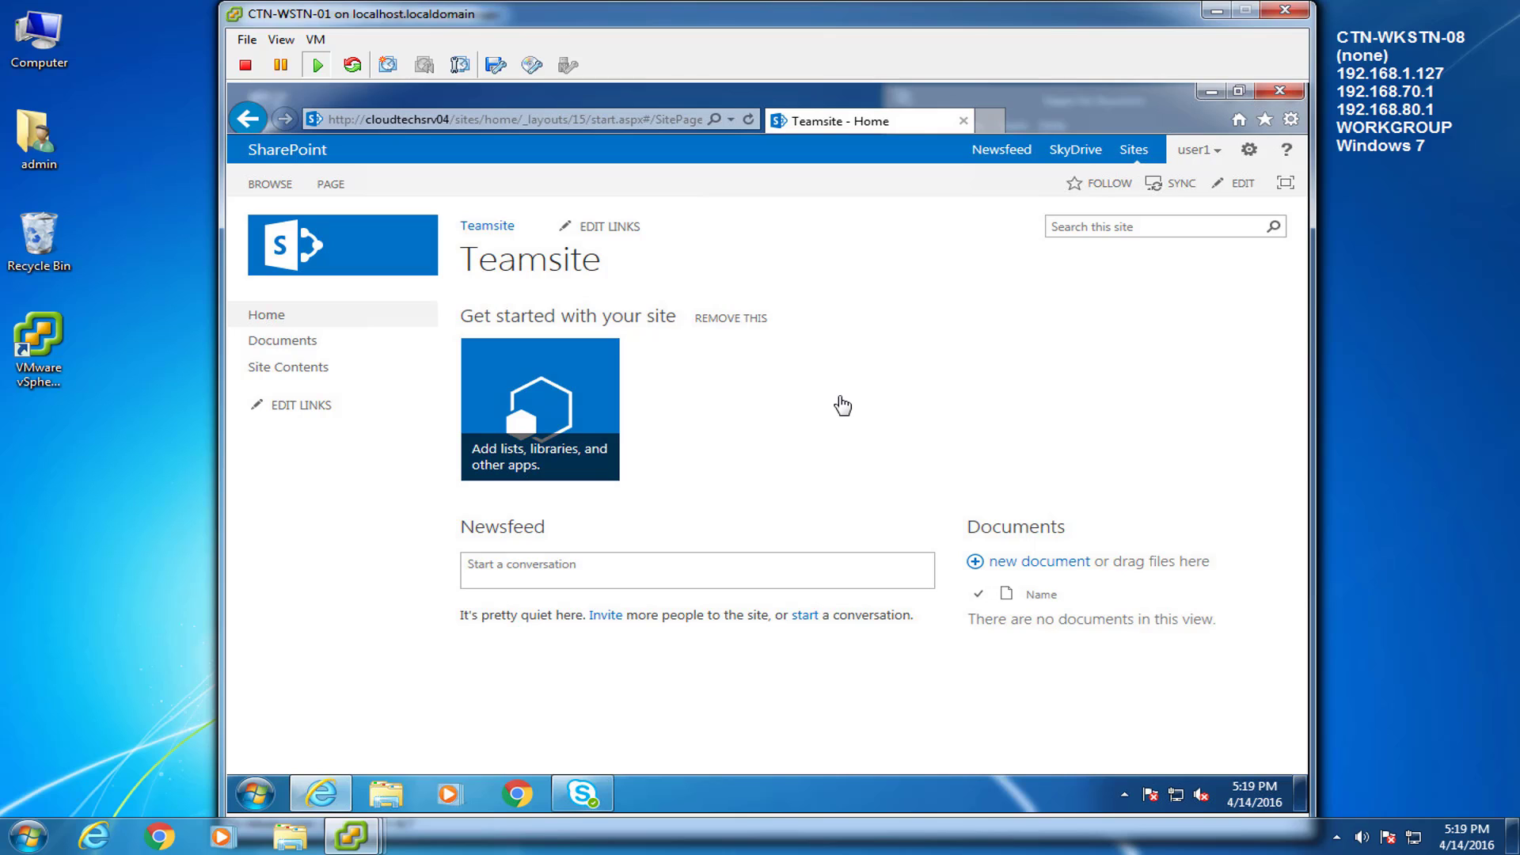
Save the Teamsite page to Favorites as 'Teamsite - Home'
{"action": "left_click", "coordinate": [1266, 120]}
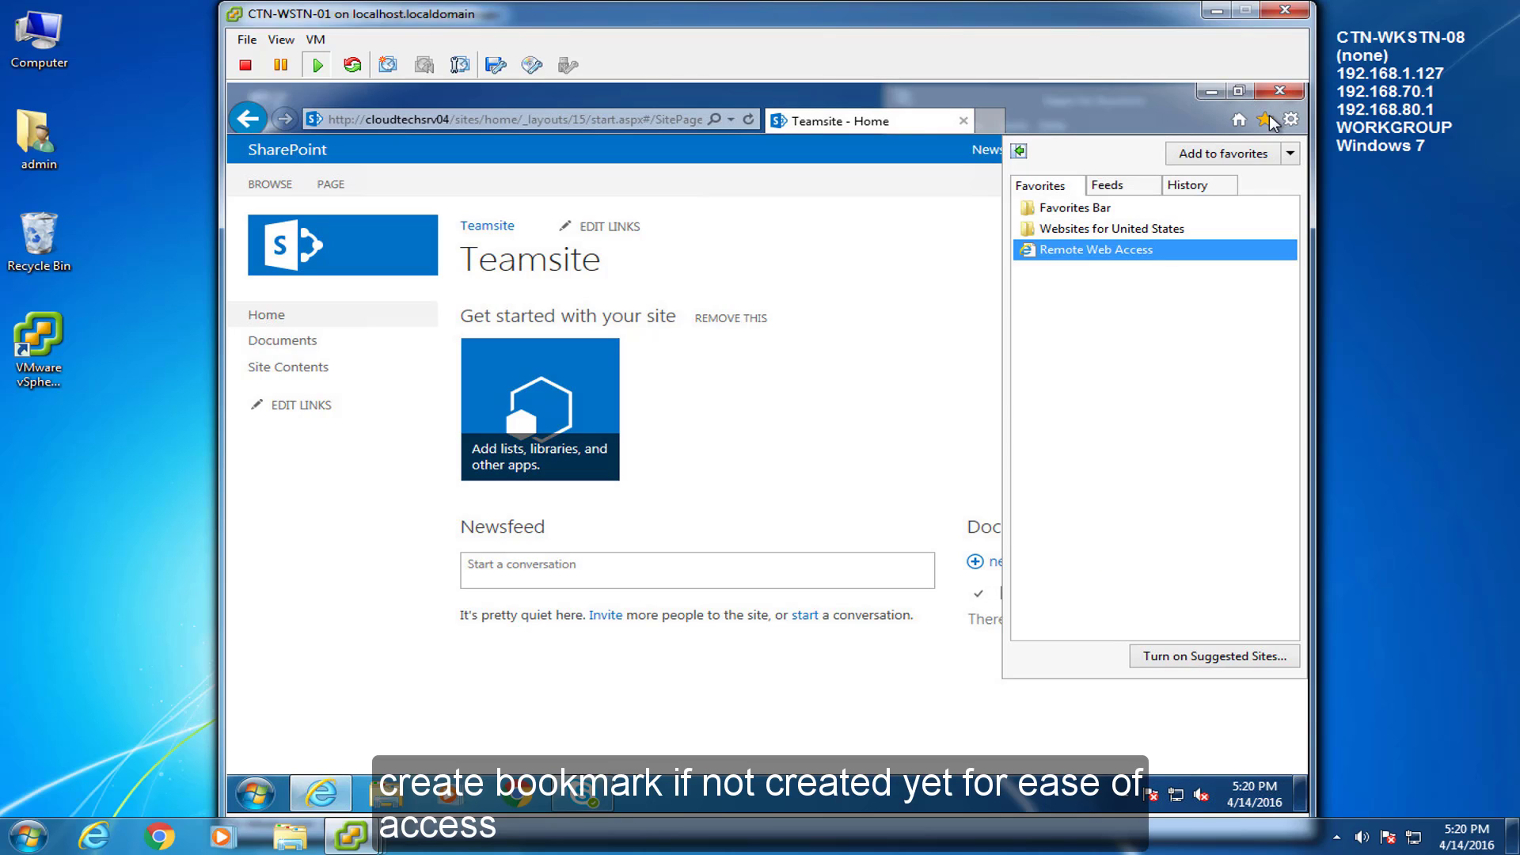
{"action": "left_click", "coordinate": [1224, 155]}
{"action": "left_click", "coordinate": [841, 494]}
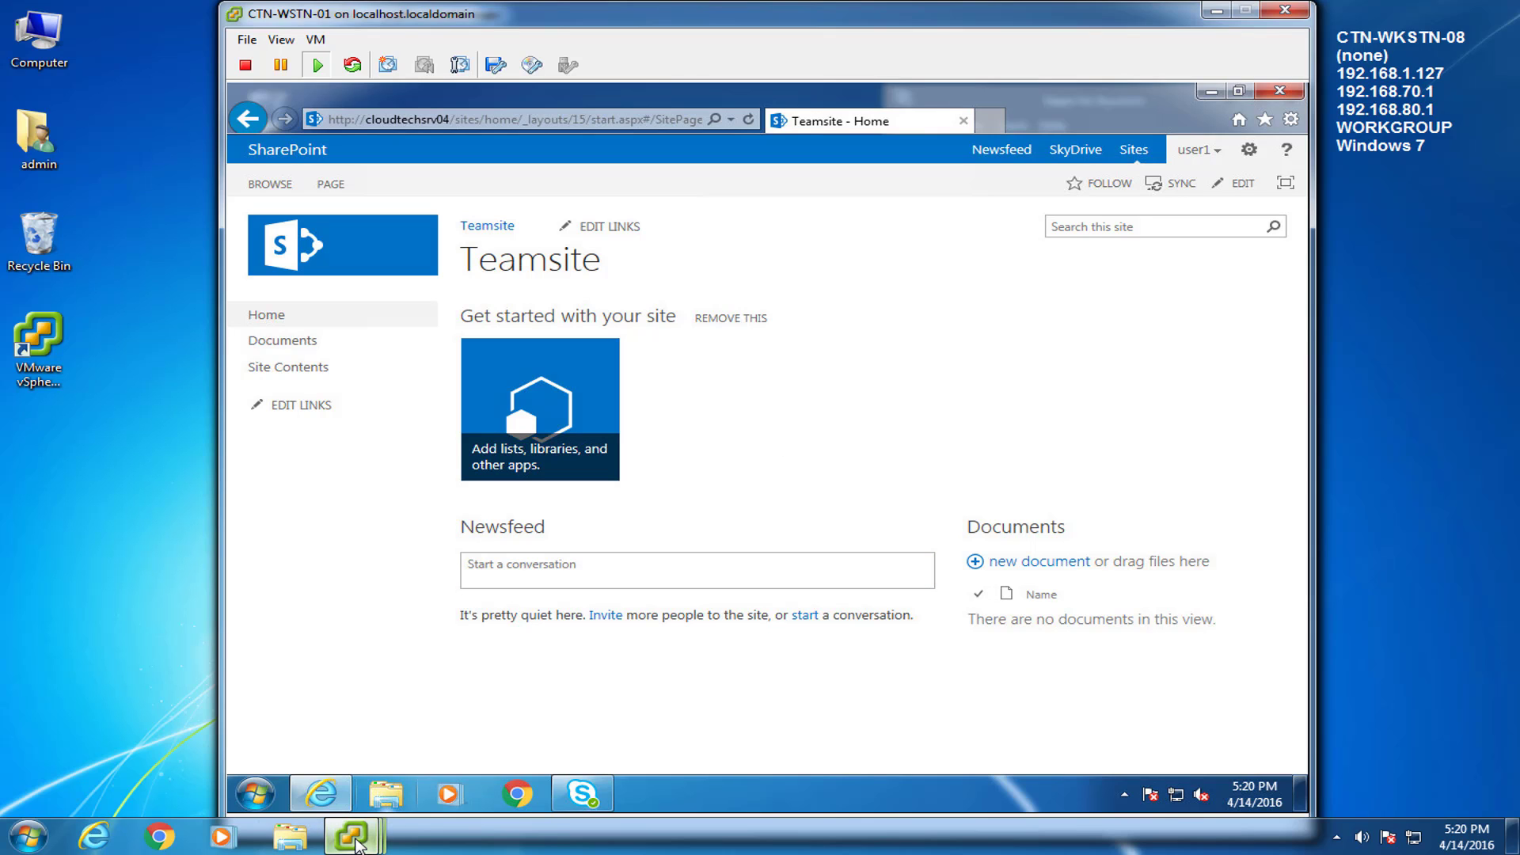
On the CLOUDTECHSRV04 console, view the Teamsite home page, then return to Central Administration
{"action": "mouse_move", "coordinate": [351, 833]}
{"action": "left_click", "coordinate": [818, 742]}
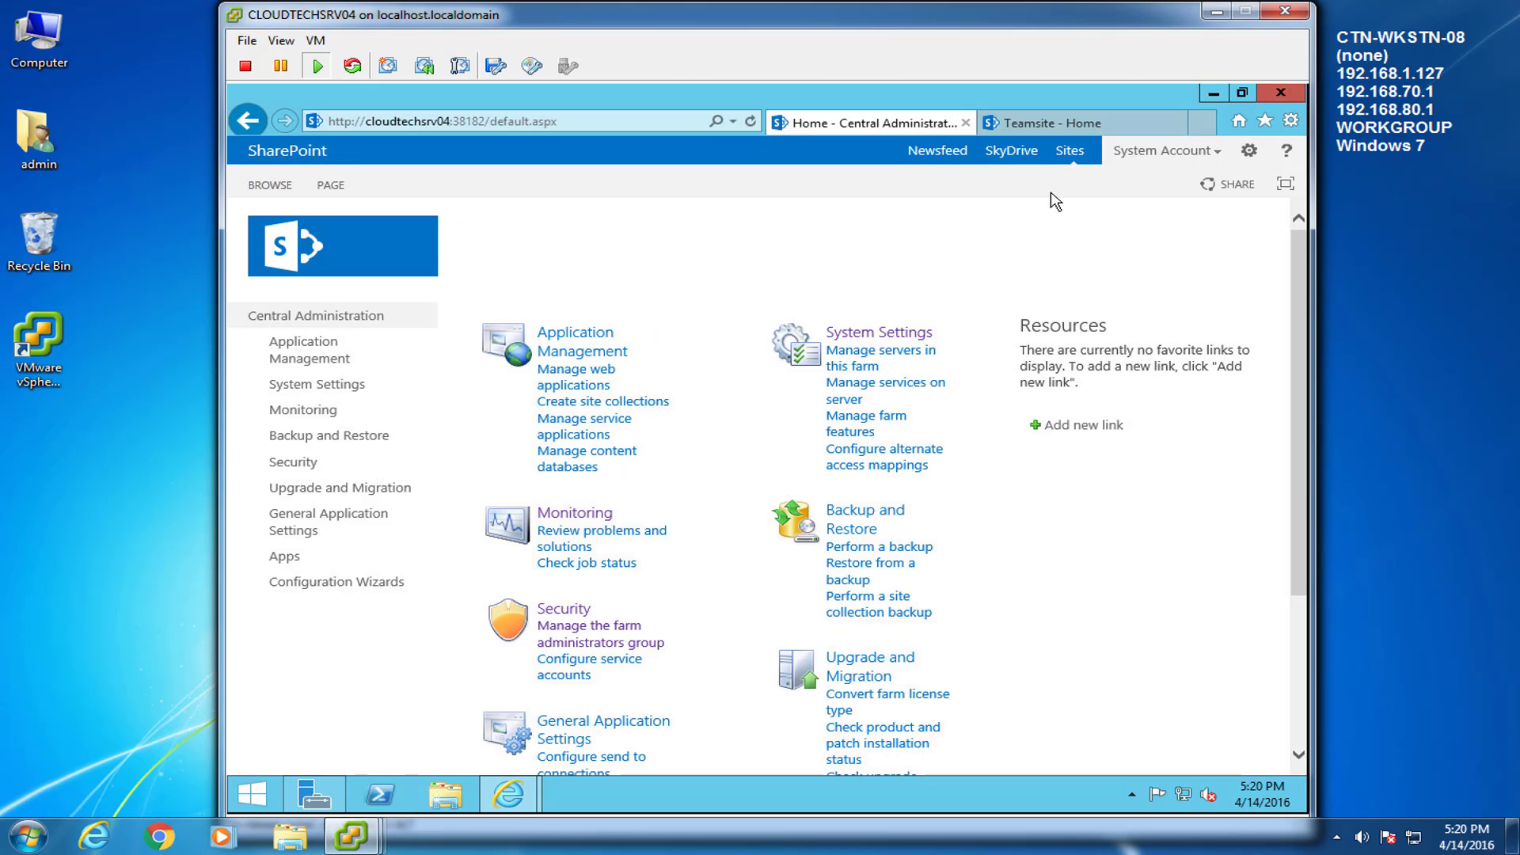
{"action": "left_click", "coordinate": [1137, 130]}
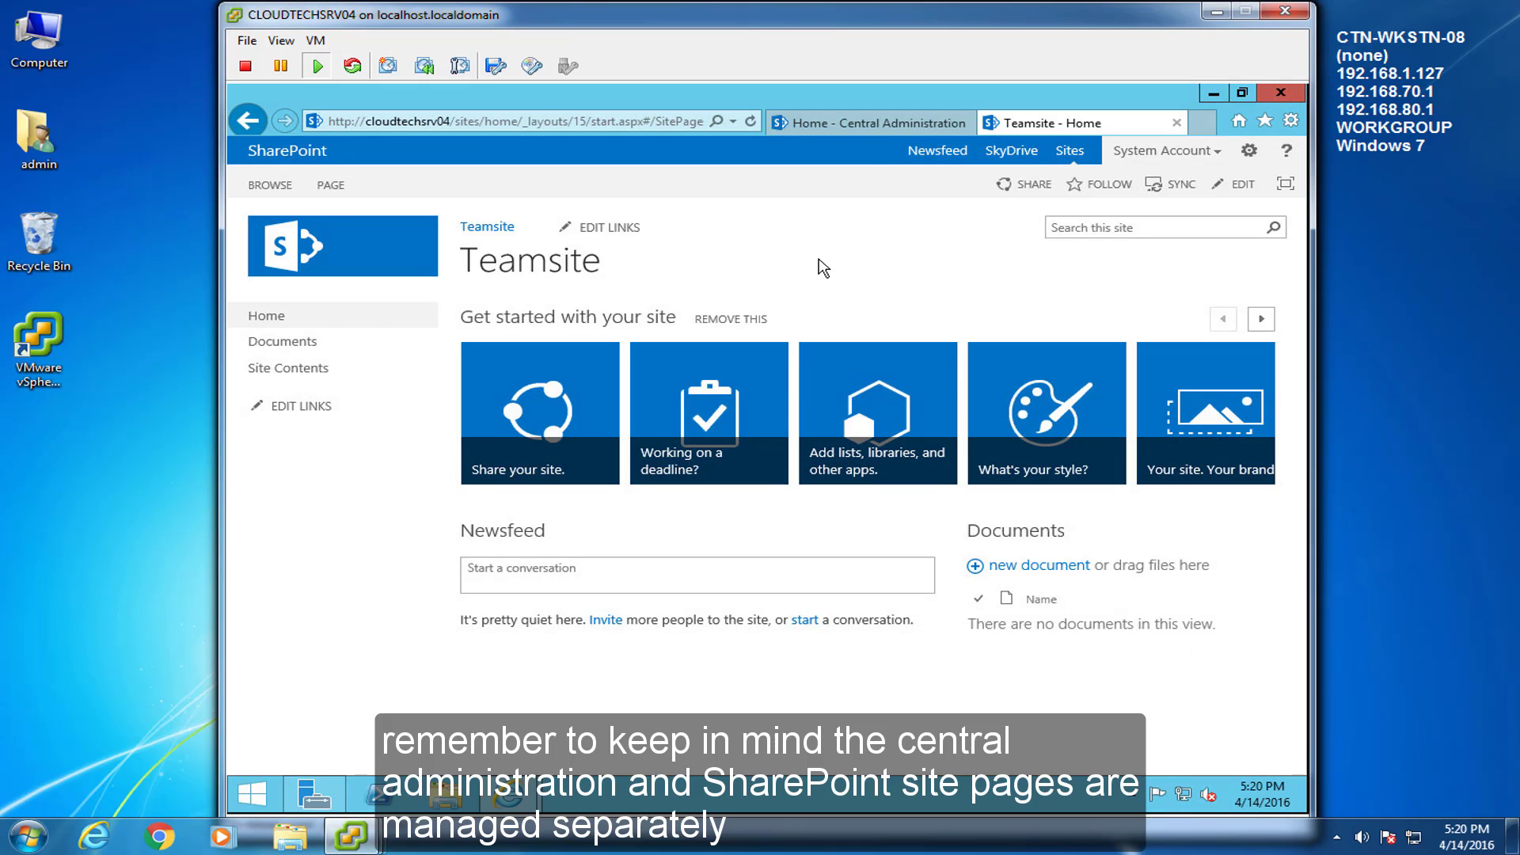
{"action": "left_click", "coordinate": [868, 123]}
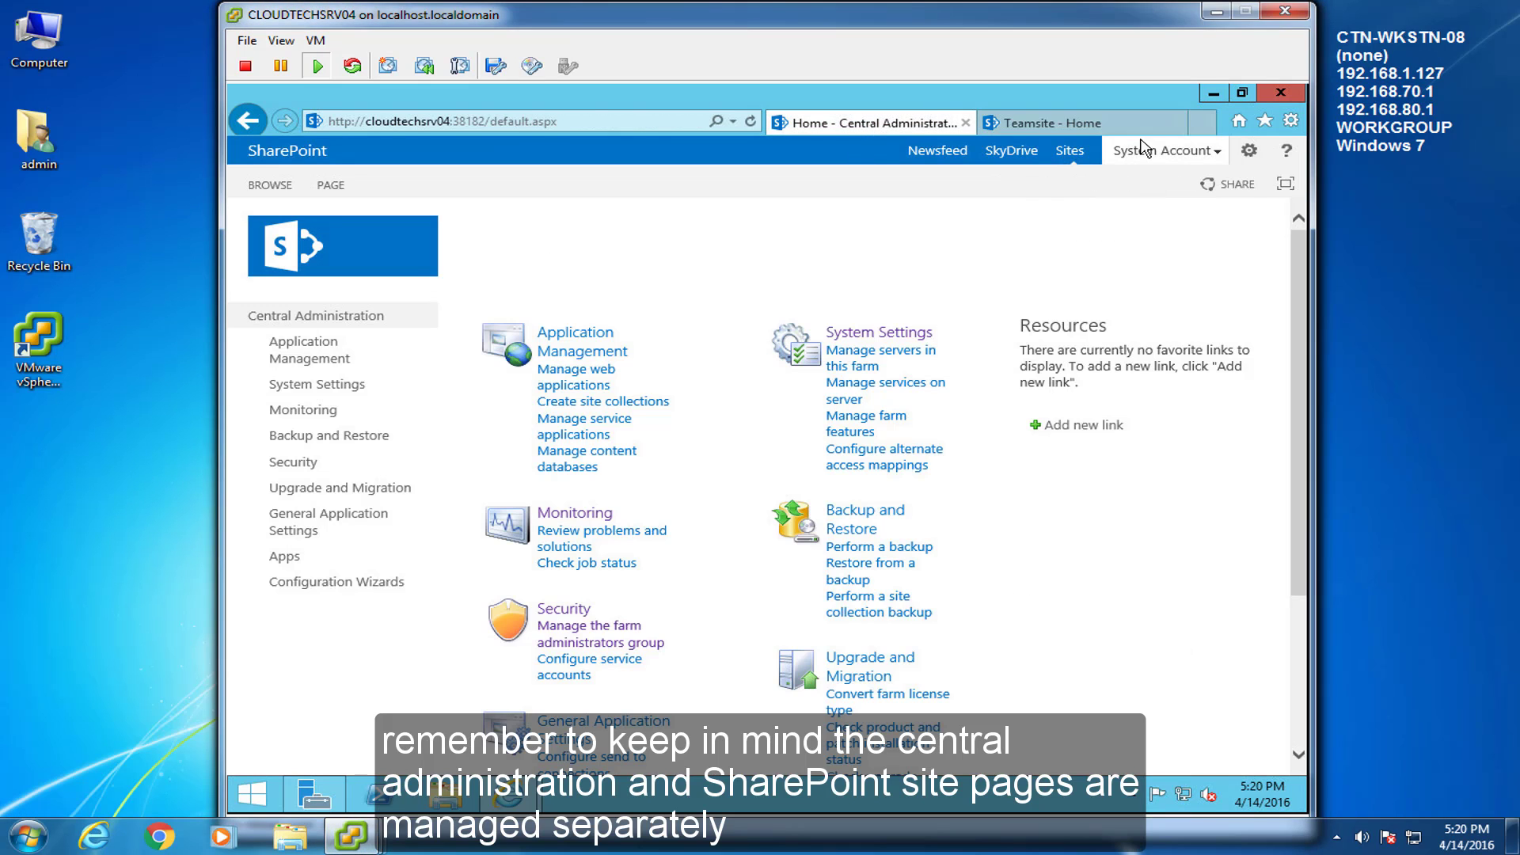
Check the saved Favorites list, then minimize Internet Explorer to show the server desktop
{"action": "left_click", "coordinate": [1265, 121]}
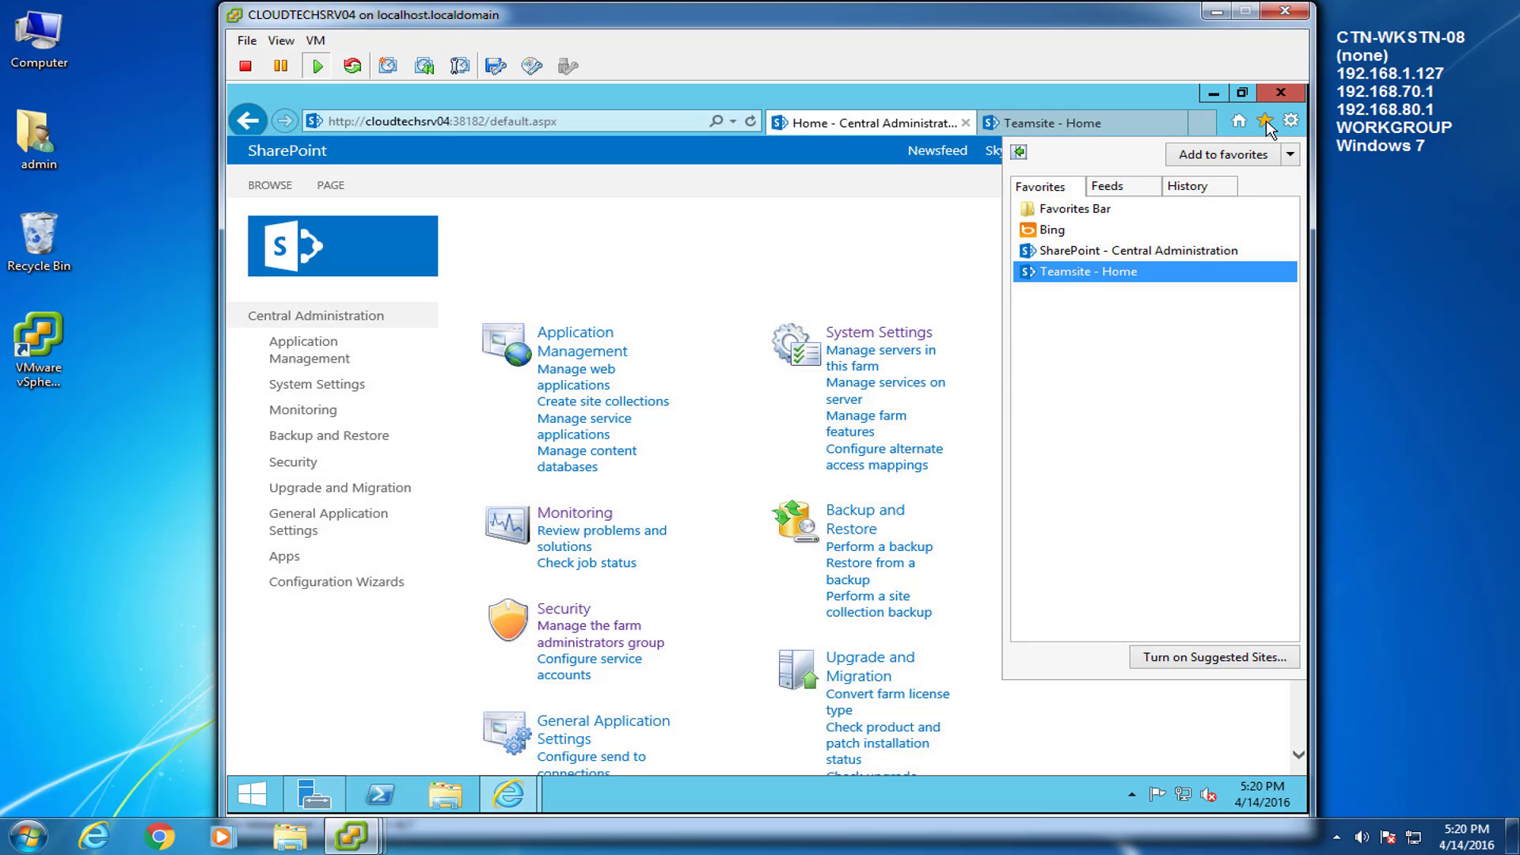
{"action": "left_click", "coordinate": [1265, 122]}
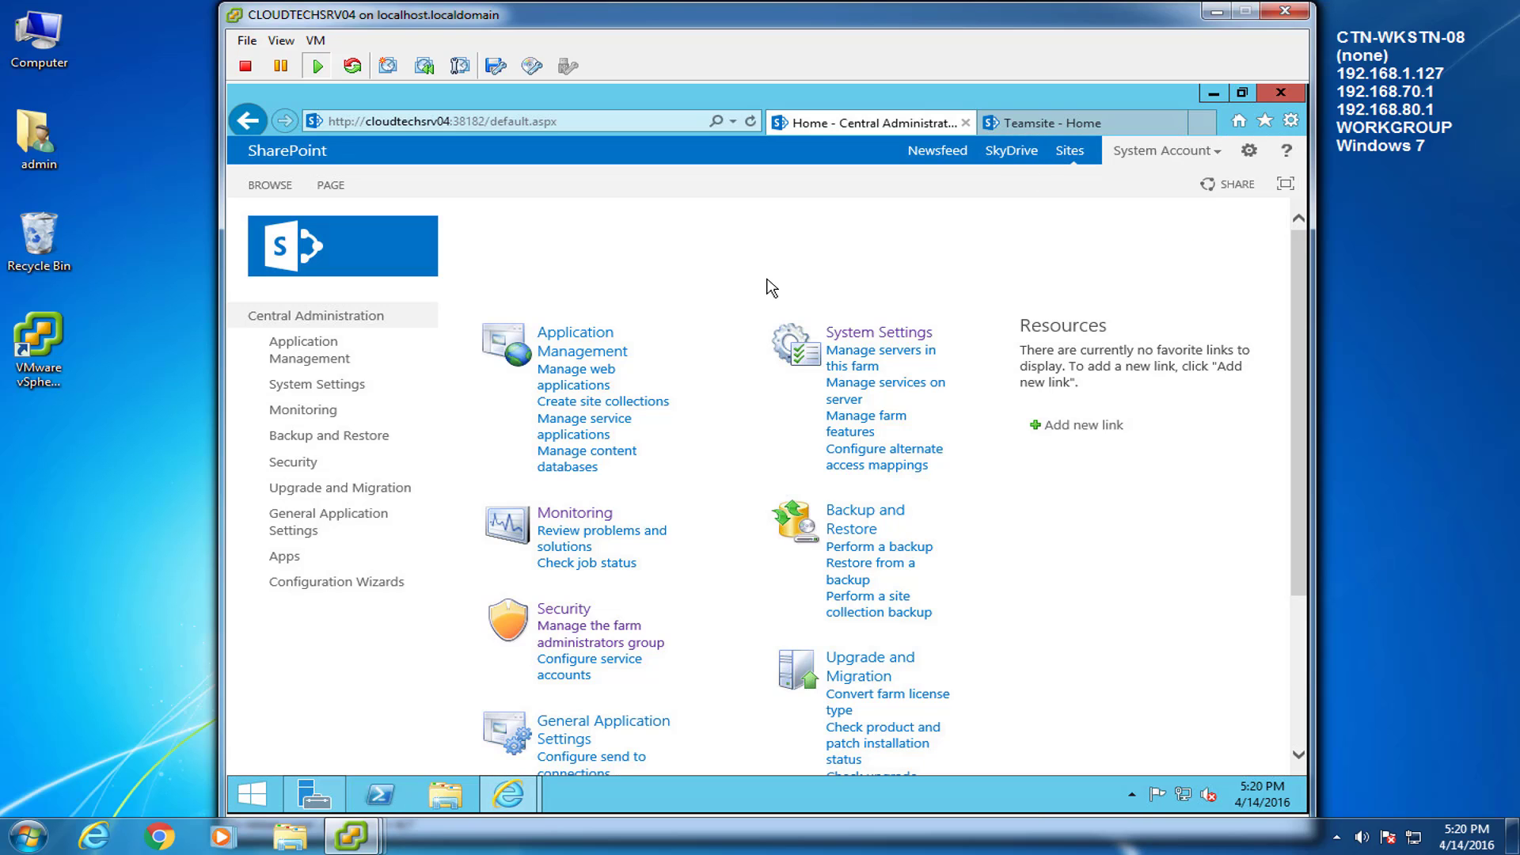
{"action": "left_click", "coordinate": [1213, 93]}
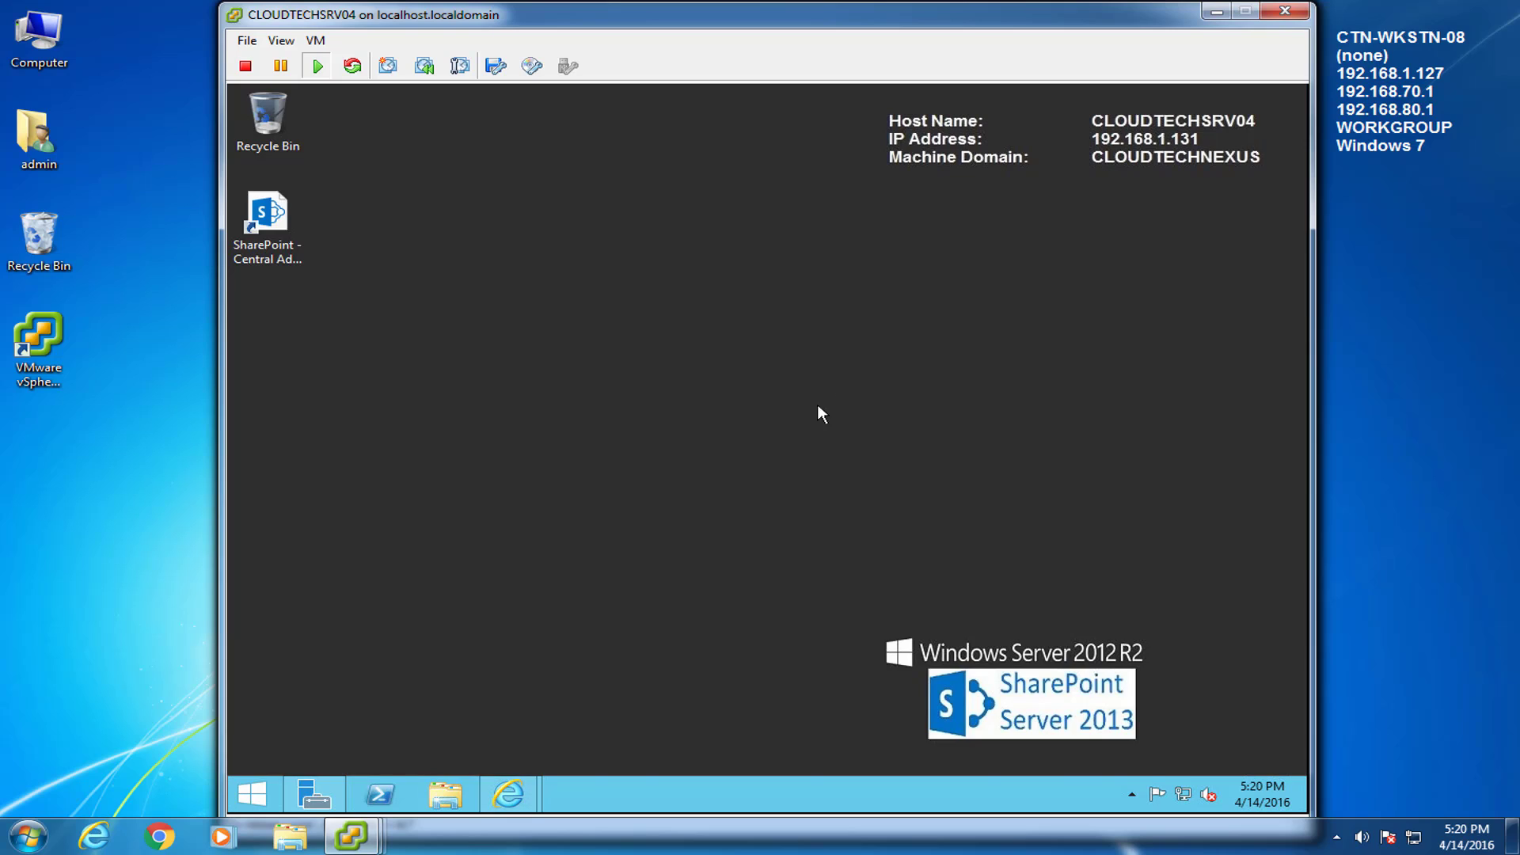